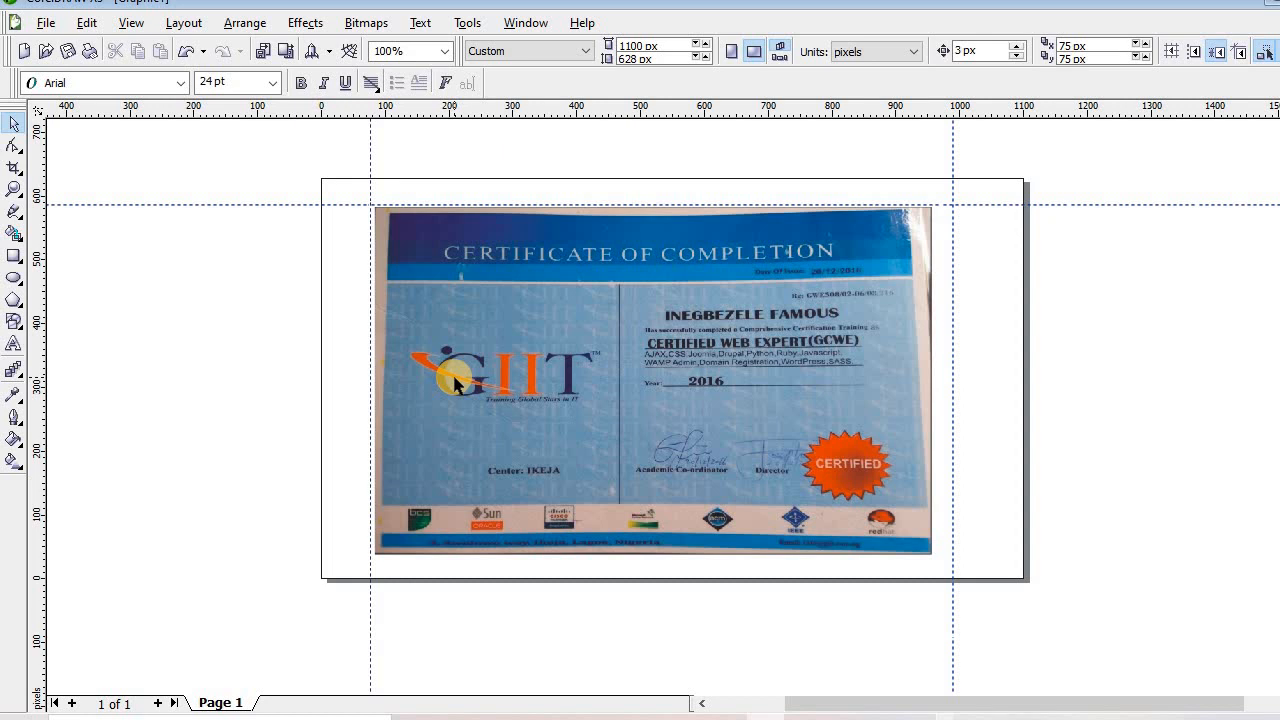
# Move the certificate photo aside, scale it up to 1580 × 988 px, and place it back over the page
pyautogui.click(487, 381)
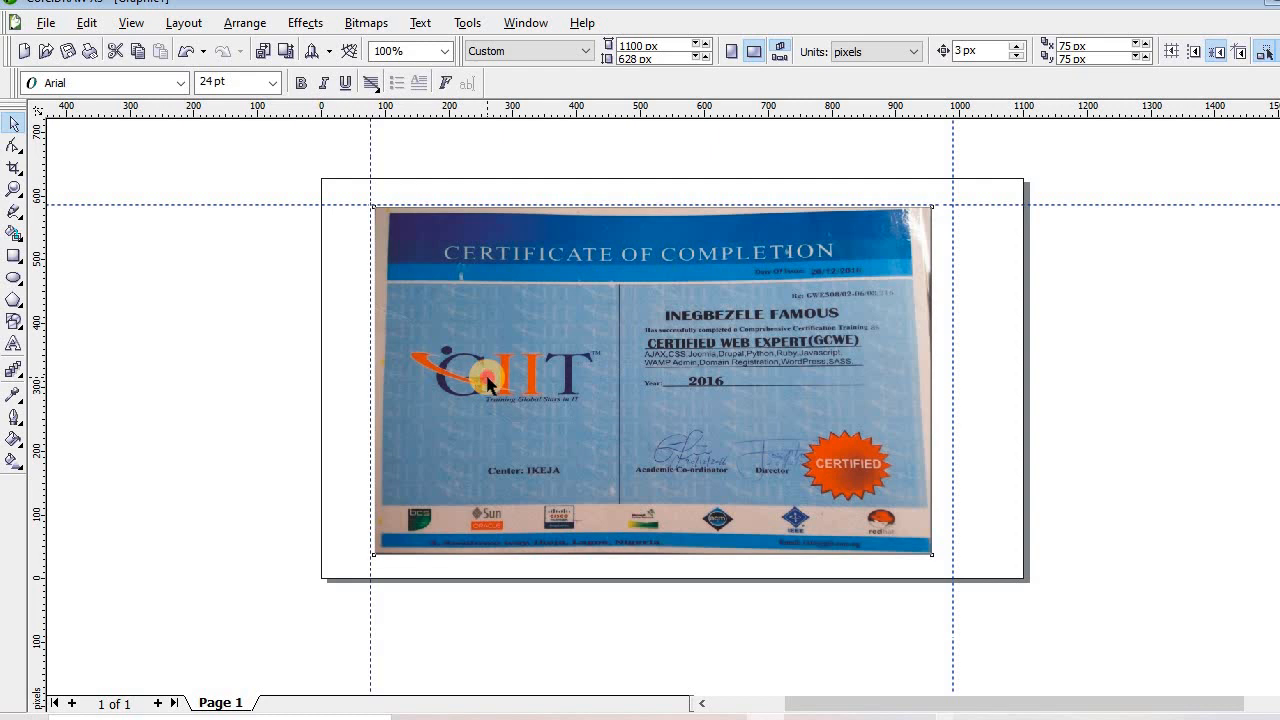
pyautogui.click(697, 705)
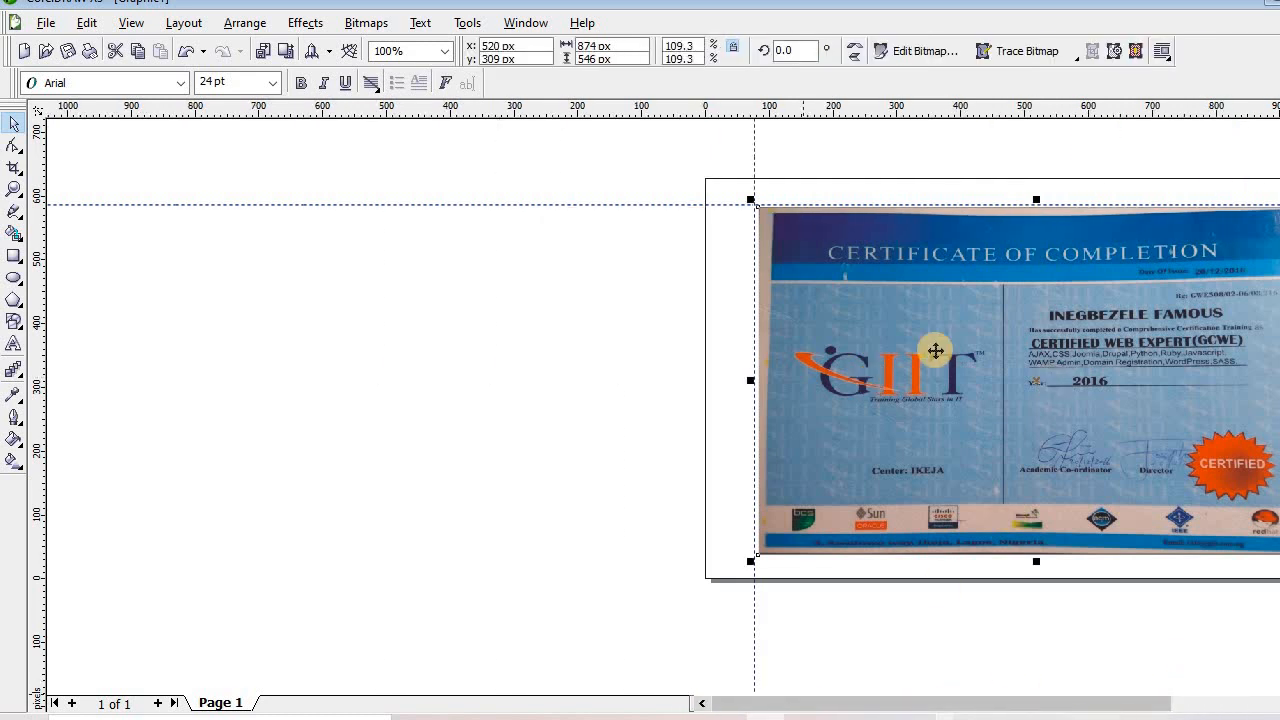
pyautogui.moveTo(325, 387); pyautogui.dragTo(289, 349)
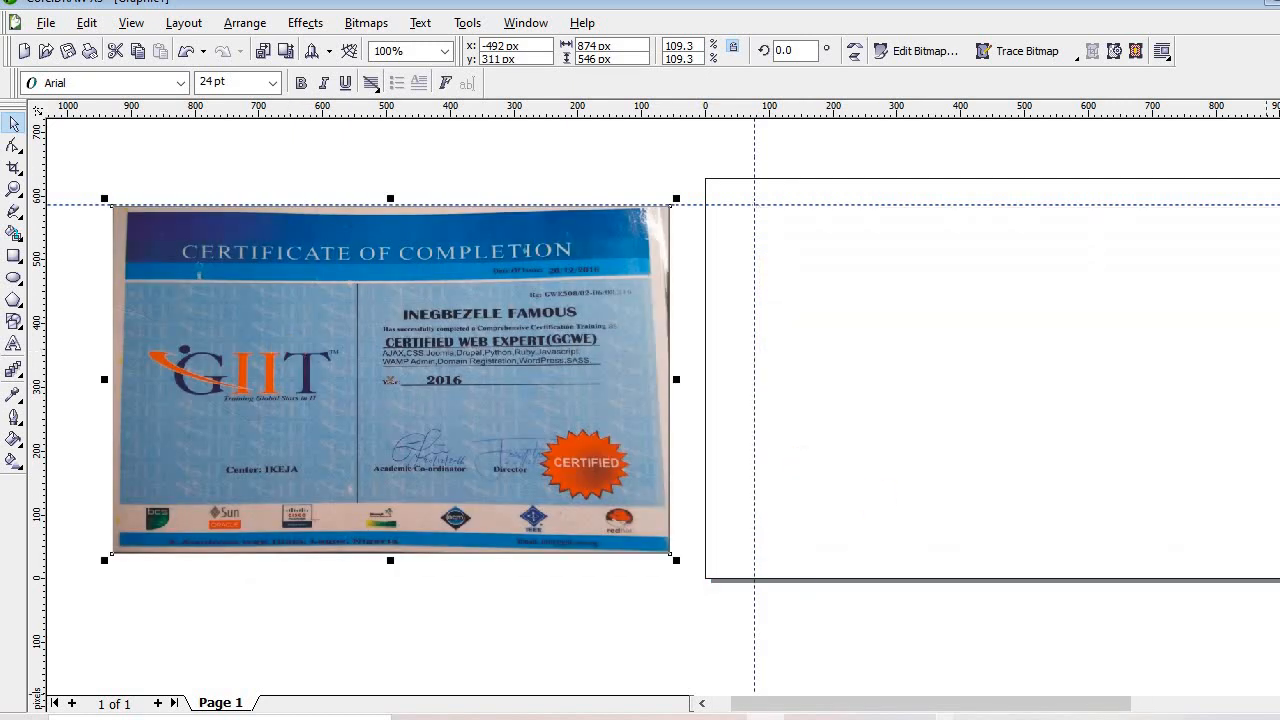
pyautogui.hscroll(2, 489, 551)
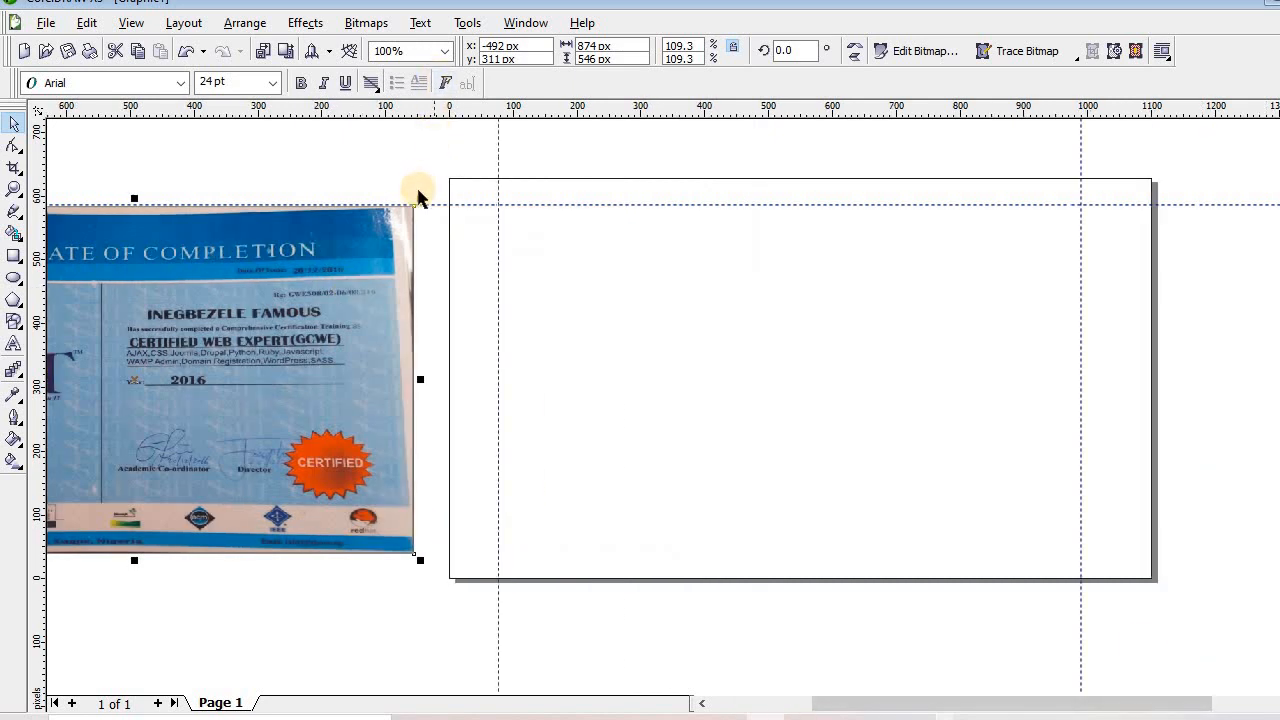
pyautogui.moveTo(419, 197); pyautogui.dragTo(871, 132)
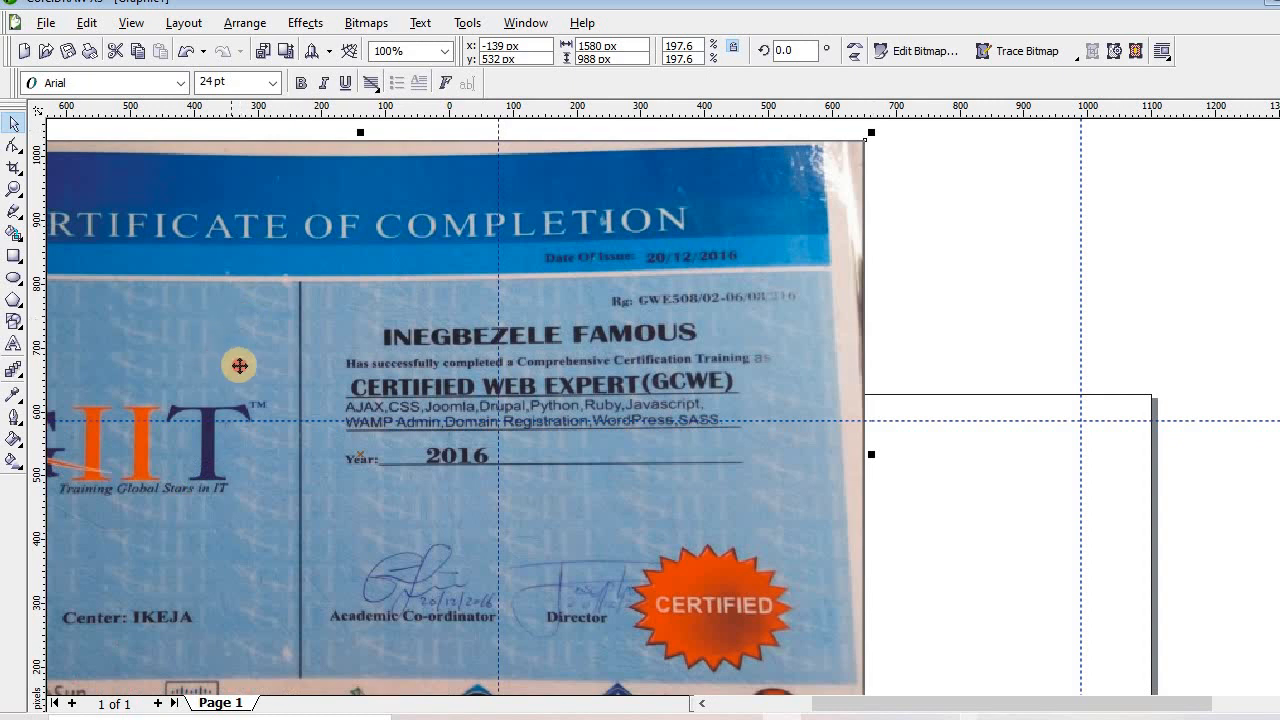
pyautogui.moveTo(680, 505); pyautogui.dragTo(1097, 655)
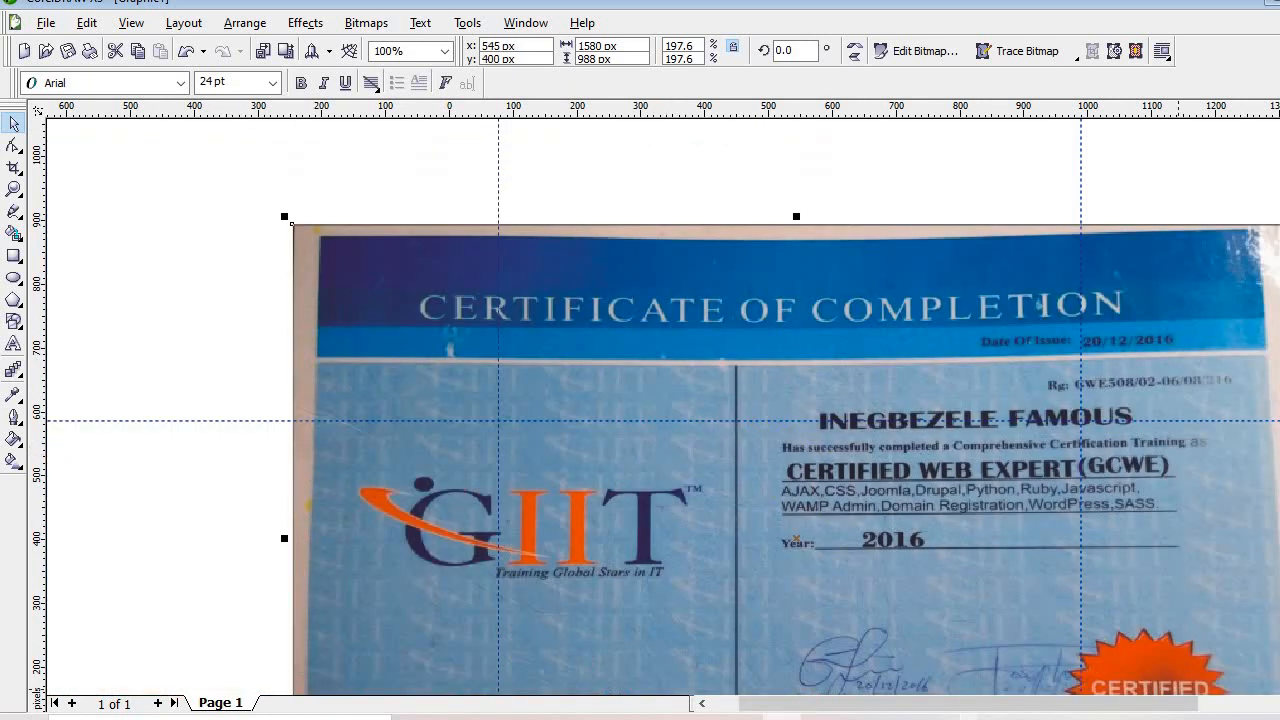
pyautogui.scroll(-3, 656, 406)
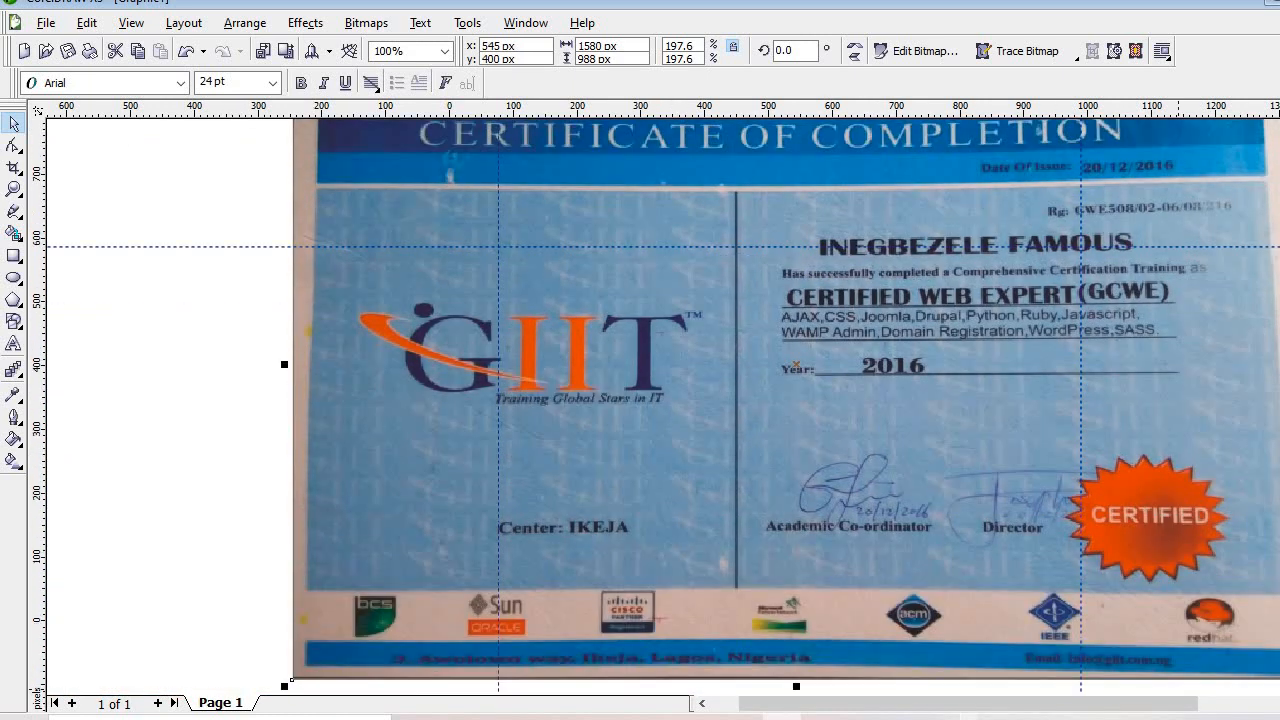
pyautogui.hscroll(4, 656, 406)
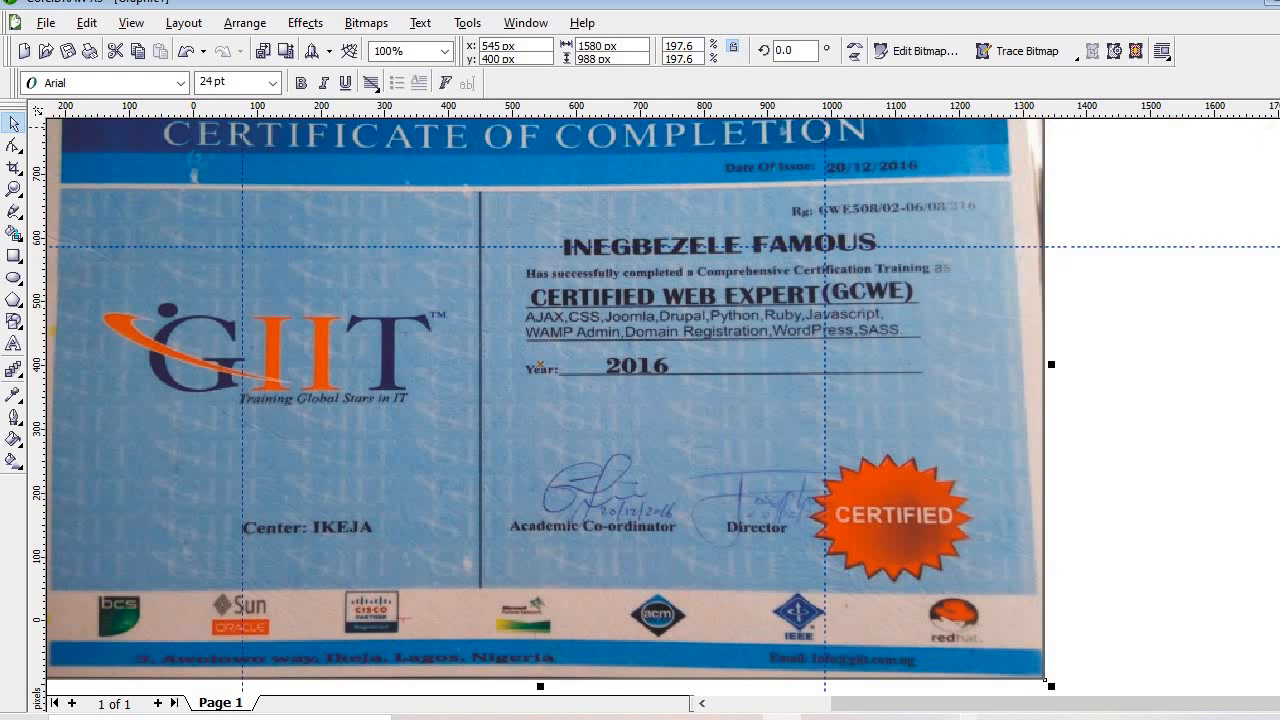
# Nudge the 1580 × 988 px photo slightly right and down to x 620, y 367 px
pyautogui.scroll(1, 663, 406)
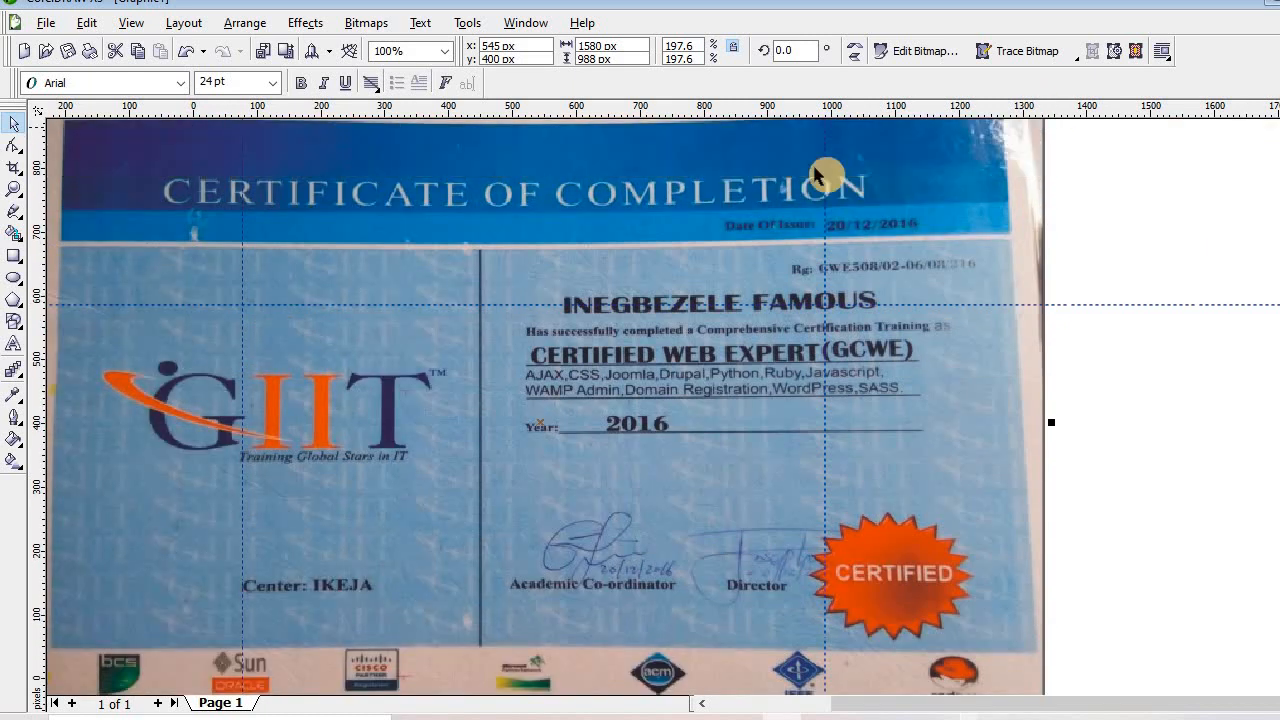
pyautogui.moveTo(634, 195); pyautogui.dragTo(682, 216)
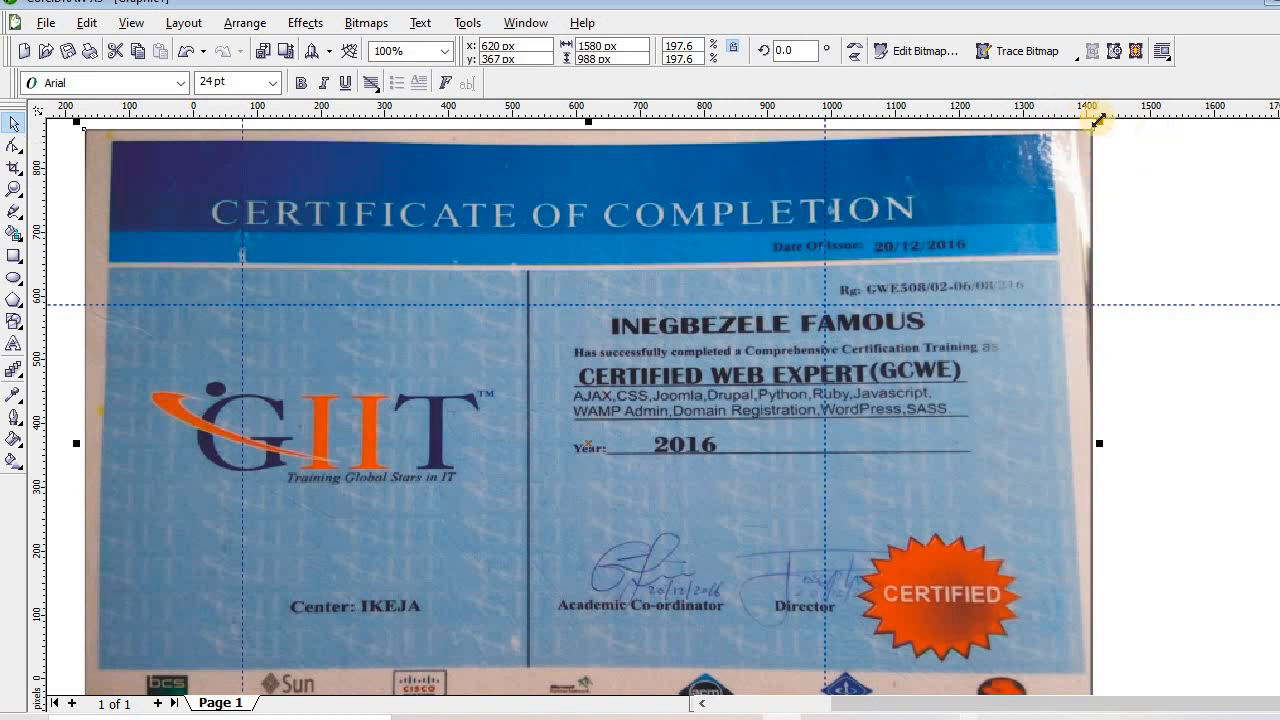
# Shrink the photo in stages to about 1076 × 673 px and move it off the page's left side
pyautogui.moveTo(1098, 118); pyautogui.dragTo(881, 257)
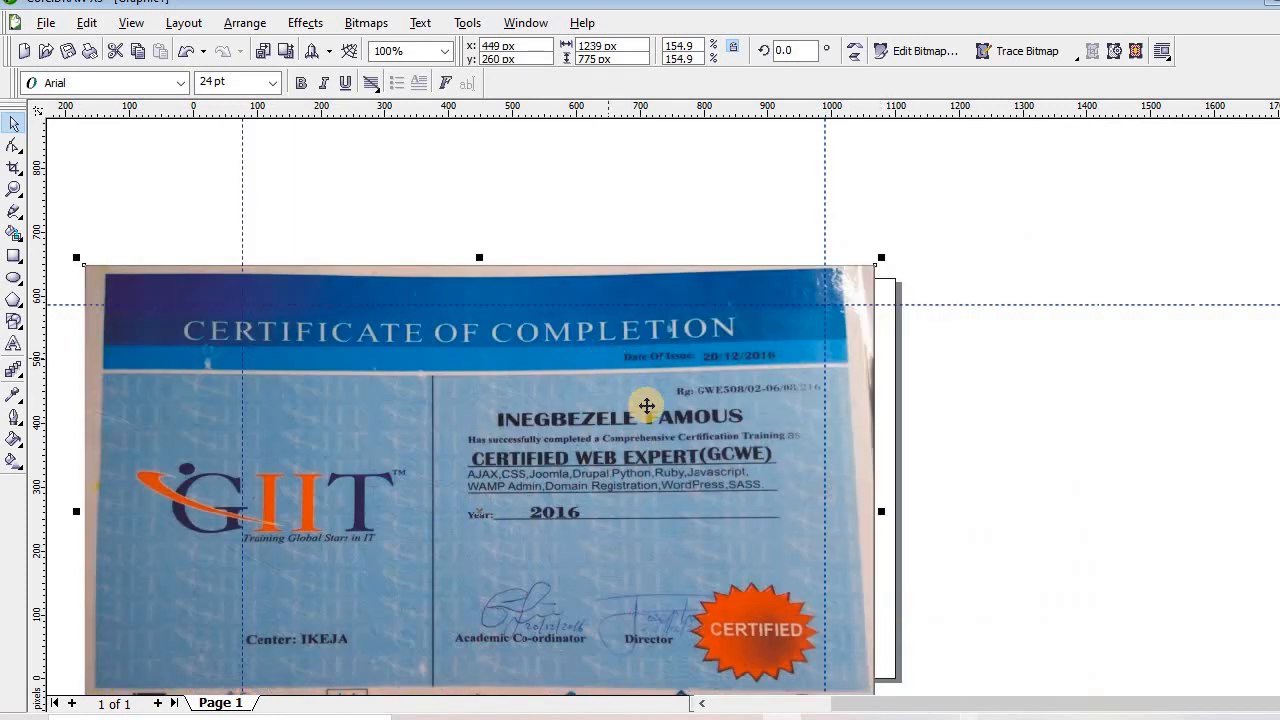
pyautogui.moveTo(646, 405); pyautogui.dragTo(387, 377)
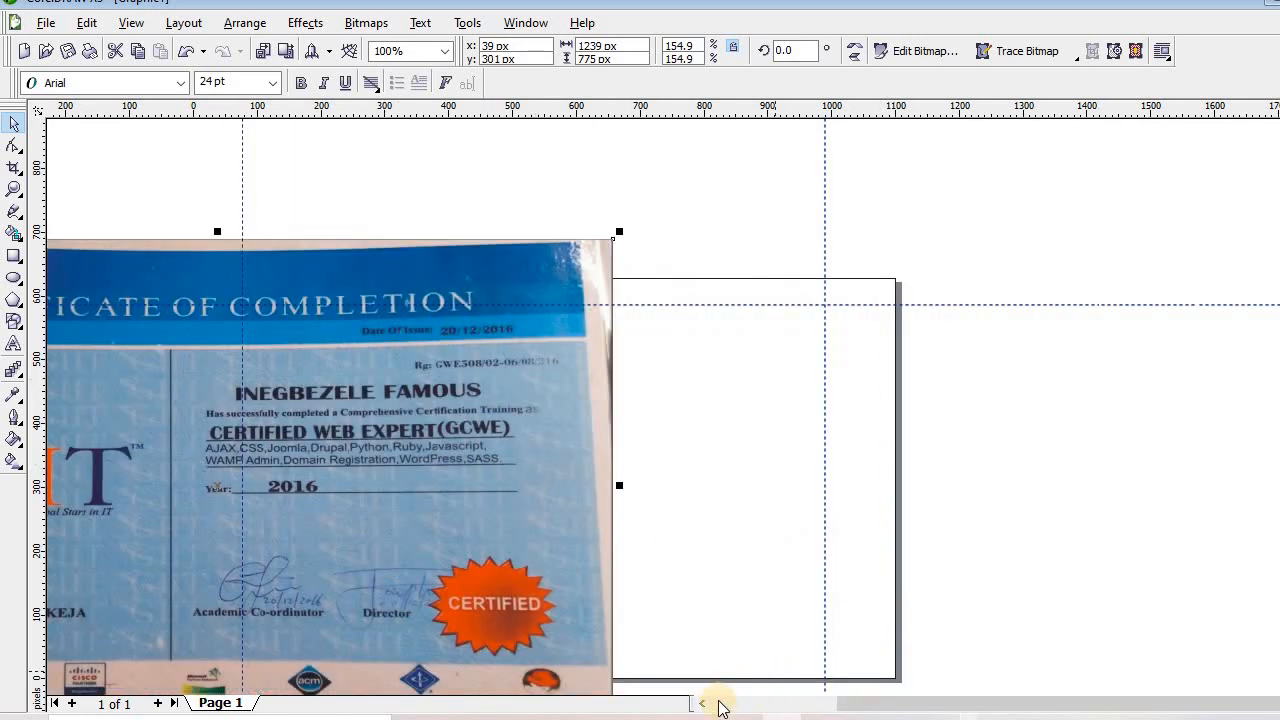
pyautogui.click(702, 703)
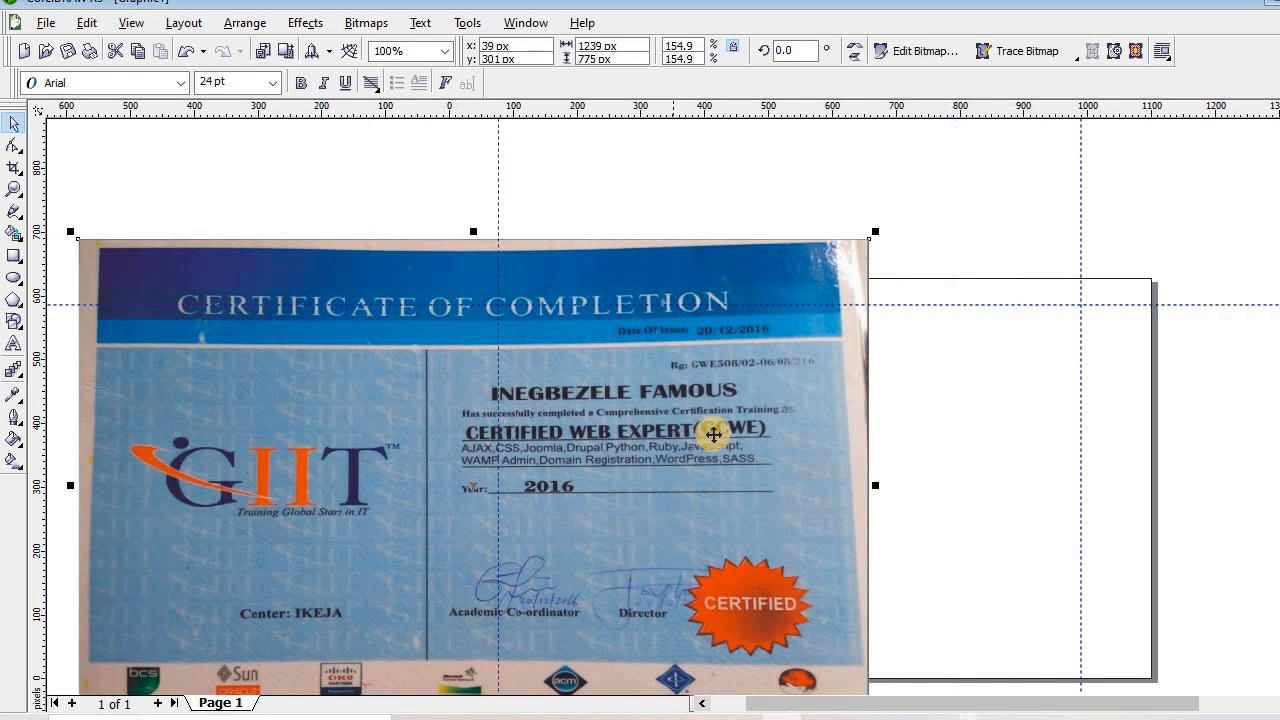
pyautogui.moveTo(714, 434); pyautogui.dragTo(258, 461)
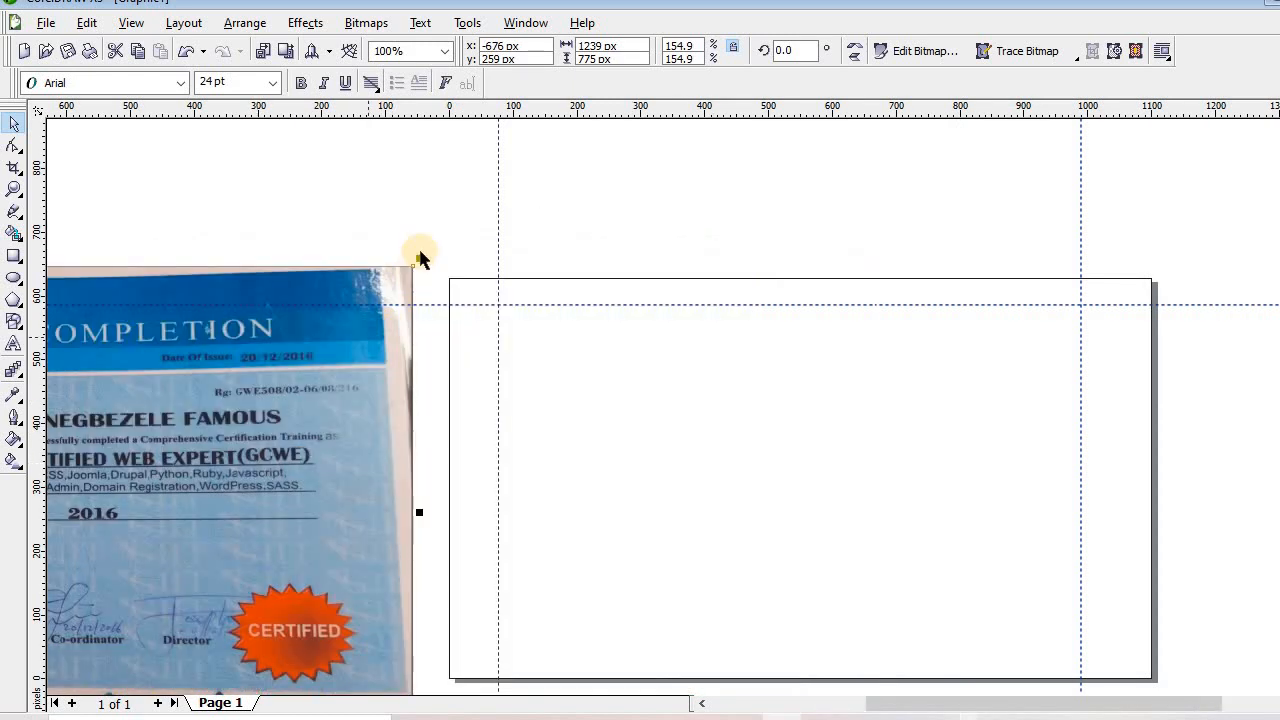
pyautogui.click(417, 262)
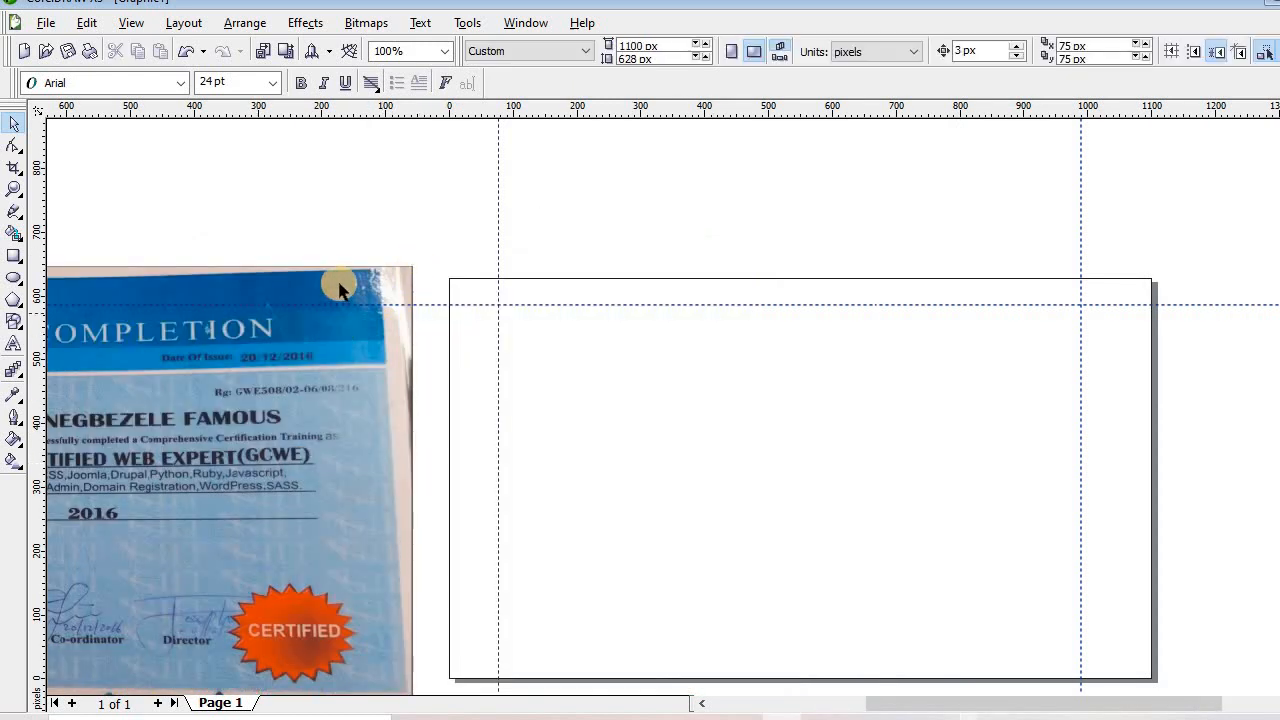
pyautogui.click(408, 262)
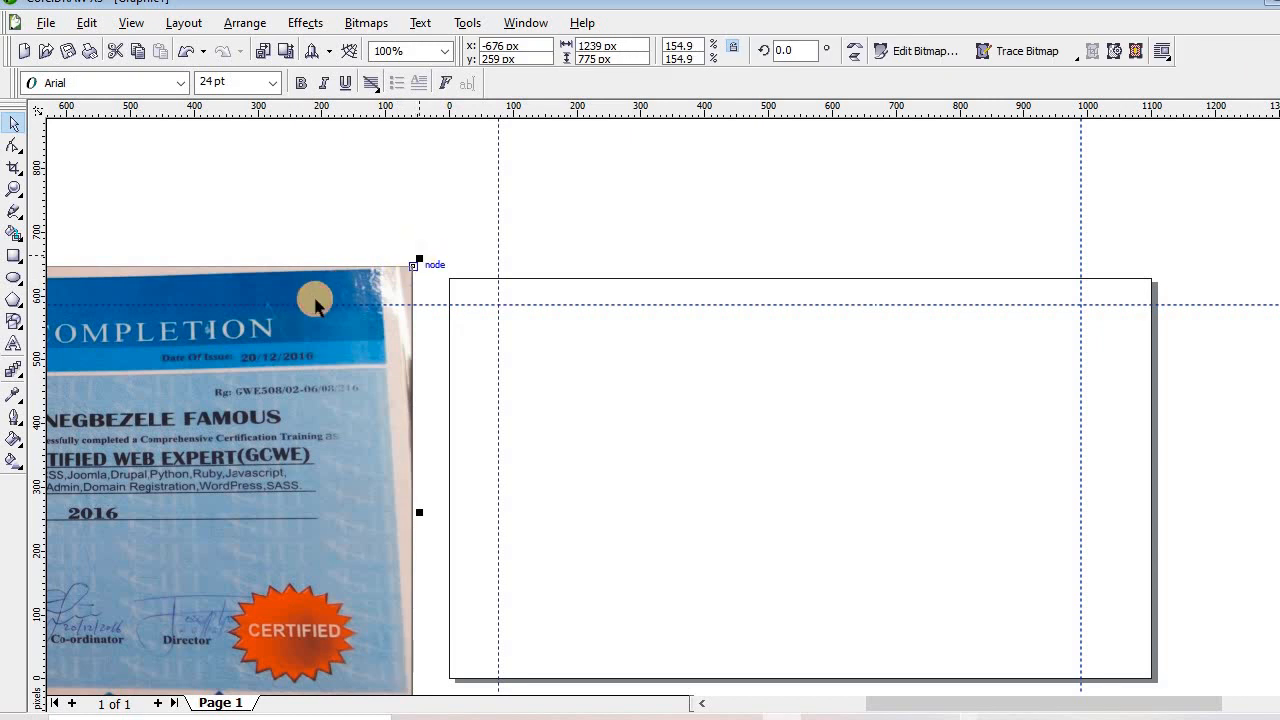
pyautogui.moveTo(418, 259); pyautogui.dragTo(317, 322)
pyautogui.moveTo(178, 430); pyautogui.dragTo(290, 267)
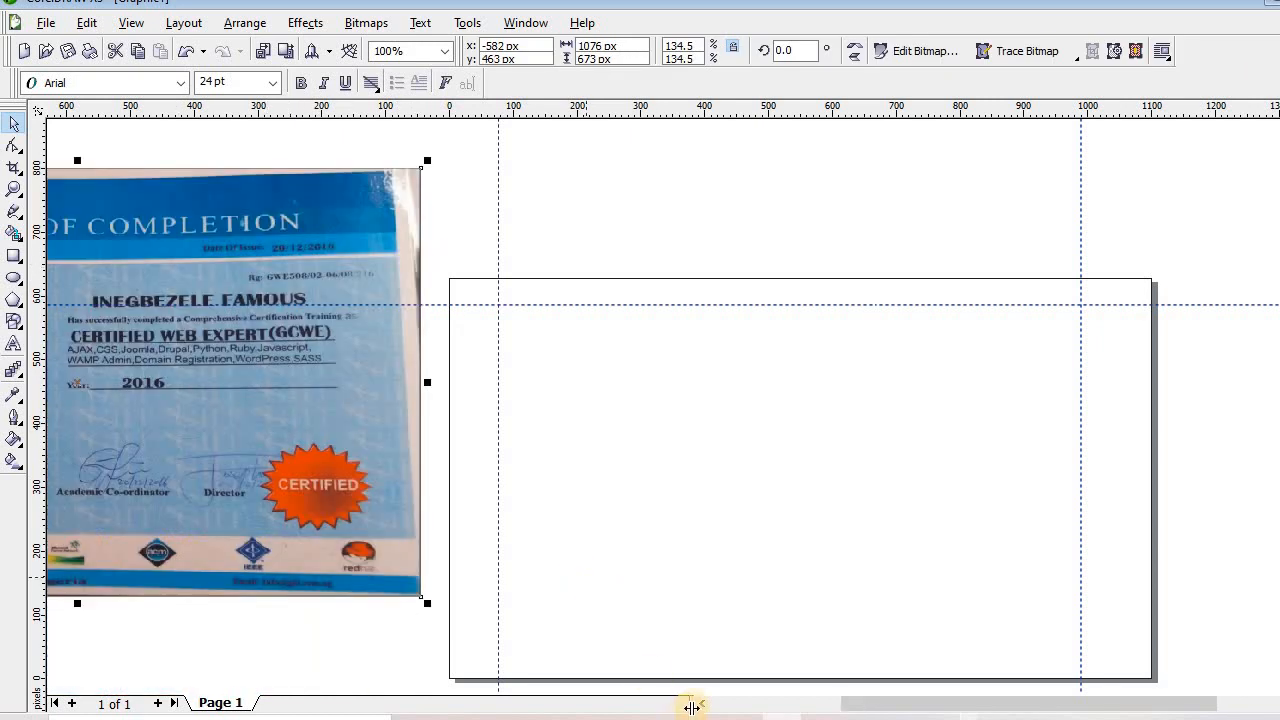
pyautogui.click(702, 705)
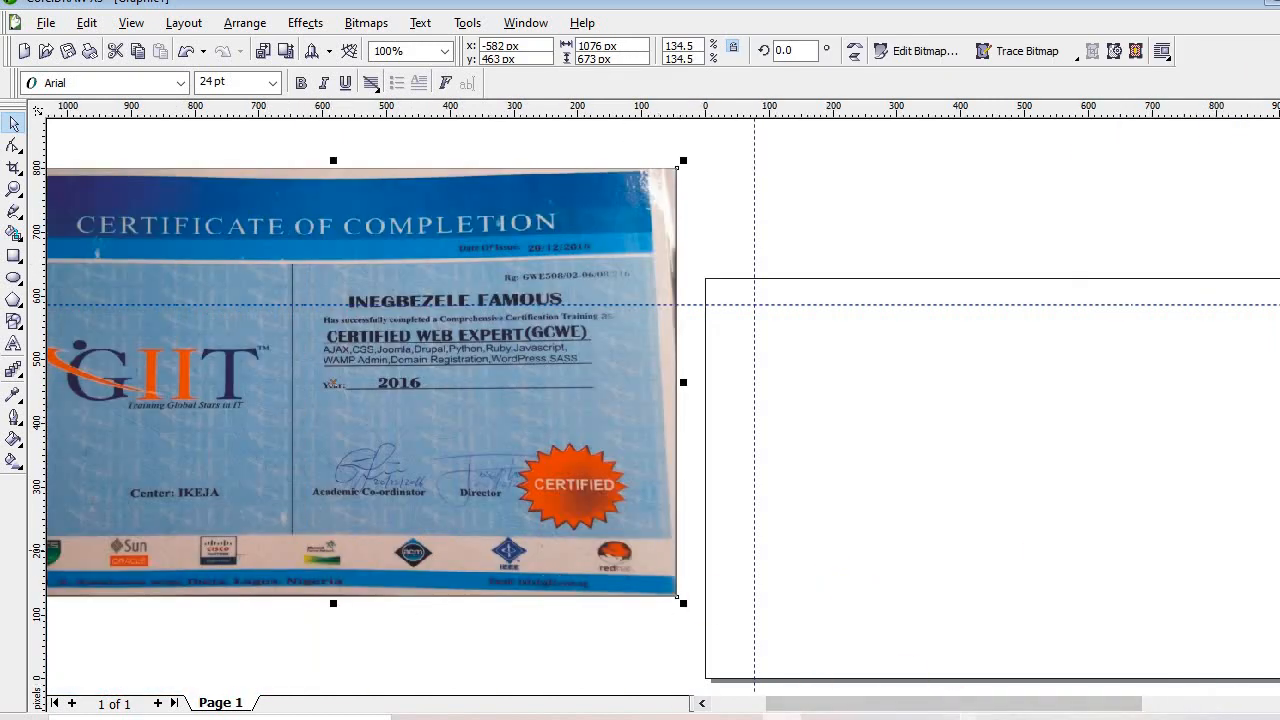
# Scale the photo to 850 × 531 px and set it just beside the page's left edge
pyautogui.scroll(-3, 660, 400)
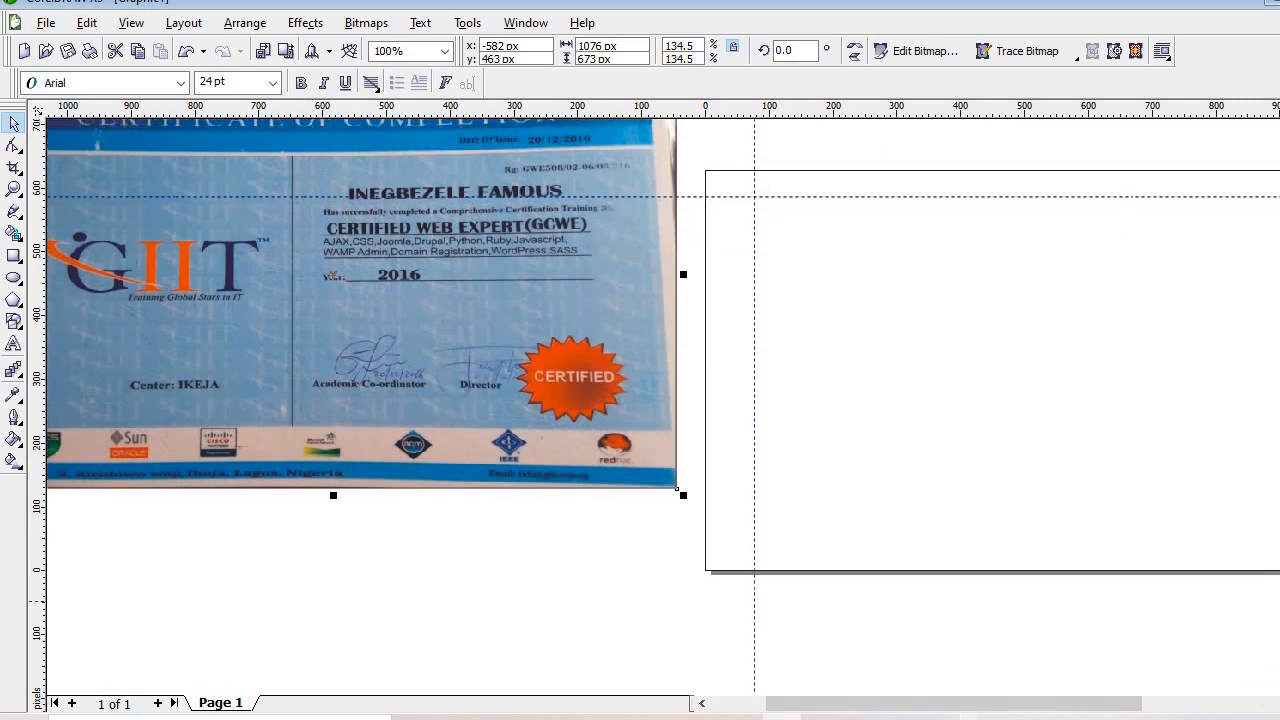
pyautogui.hscroll(3, 691, 451)
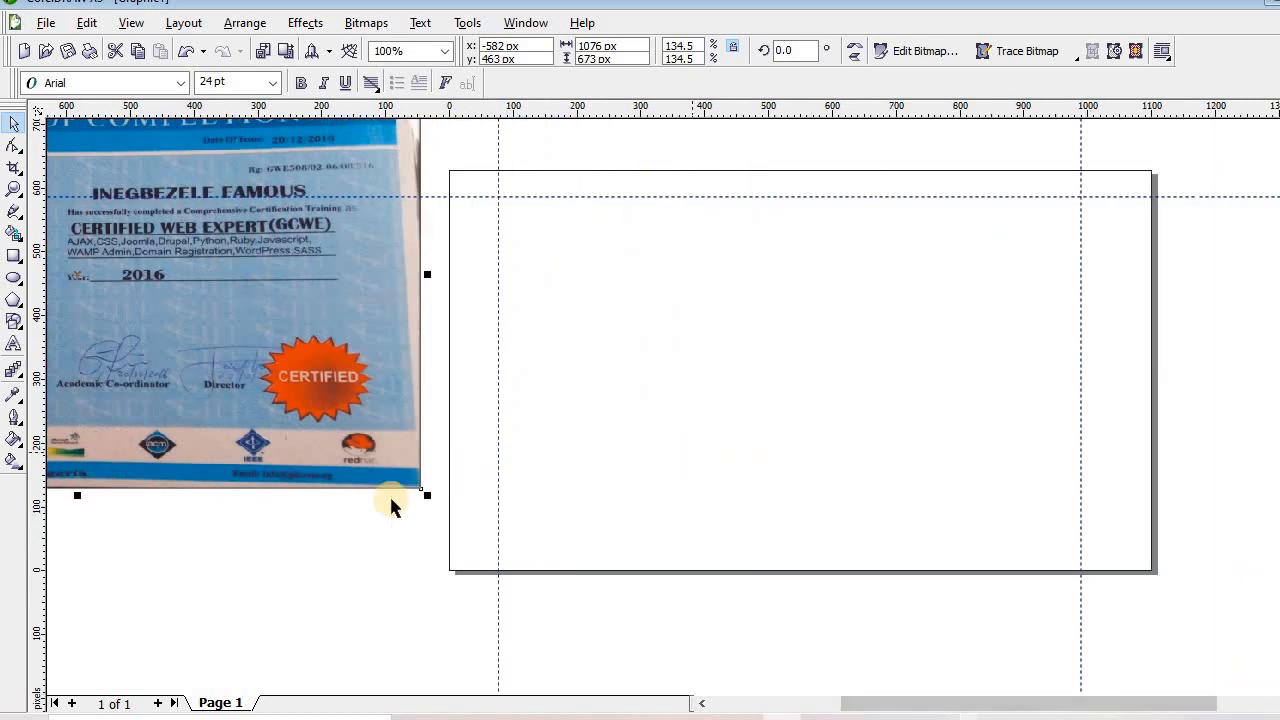
pyautogui.moveTo(428, 495); pyautogui.dragTo(285, 405)
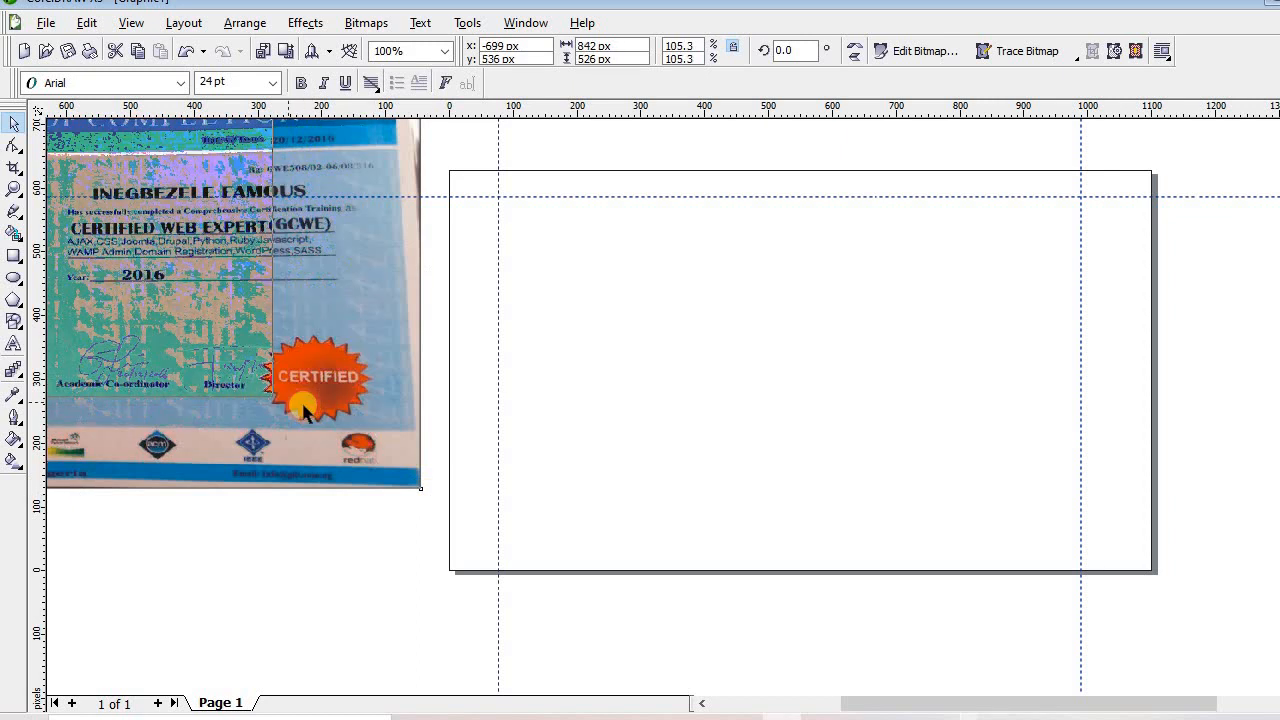
pyautogui.moveTo(167, 313); pyautogui.dragTo(321, 498)
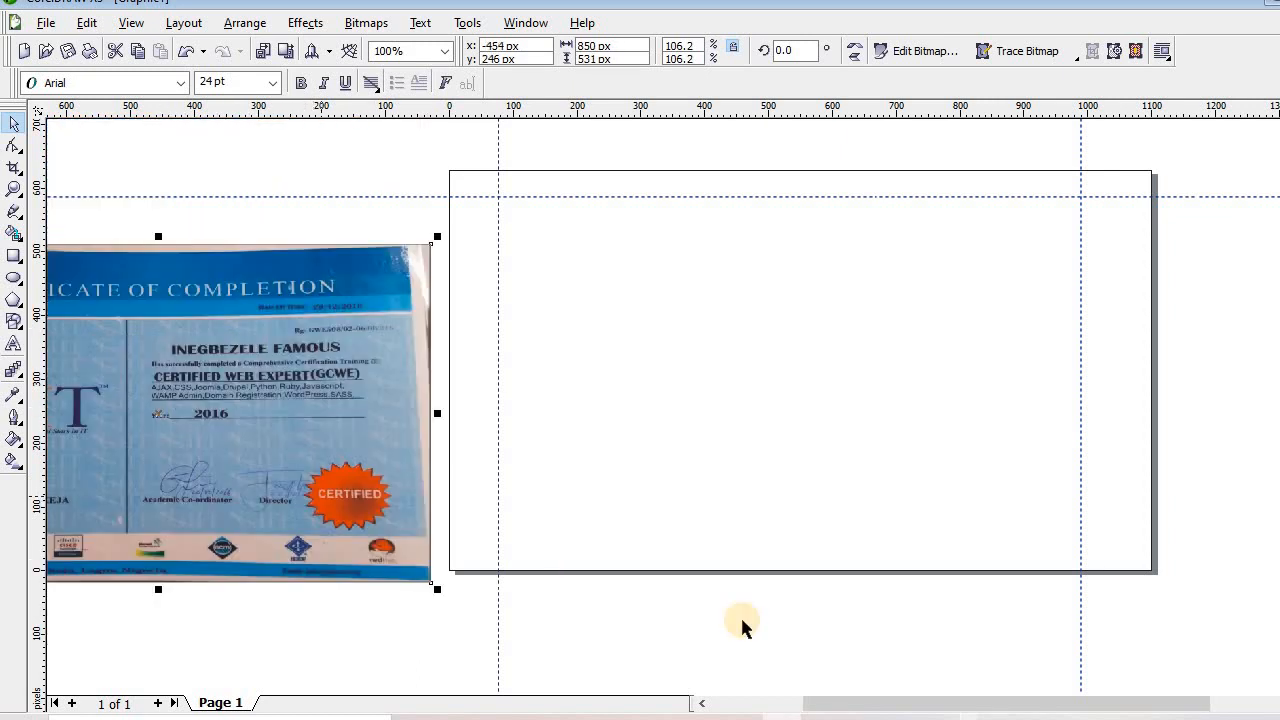
pyautogui.moveTo(871, 703); pyautogui.dragTo(831, 700)
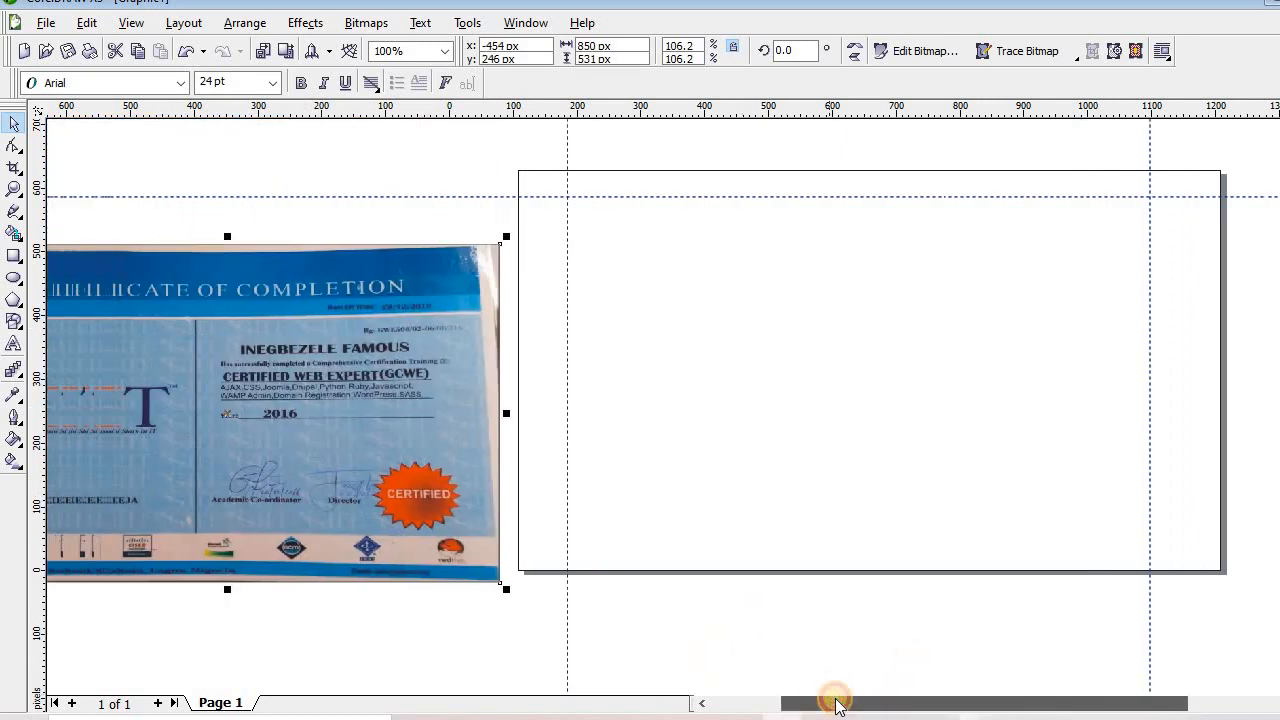
pyautogui.moveTo(258, 422); pyautogui.dragTo(512, 409)
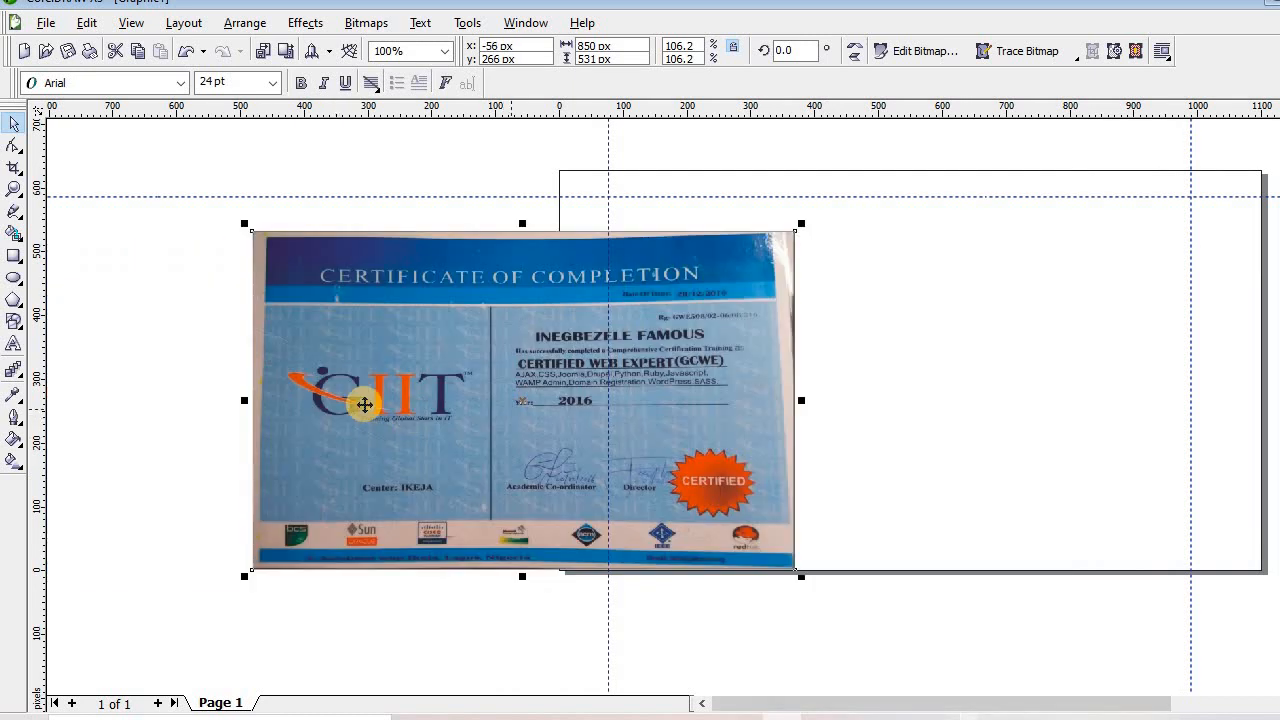
pyautogui.moveTo(246, 576); pyautogui.dragTo(253, 569)
pyautogui.hotkey('ctrl', 'z')
pyautogui.moveTo(438, 435); pyautogui.dragTo(193, 404)
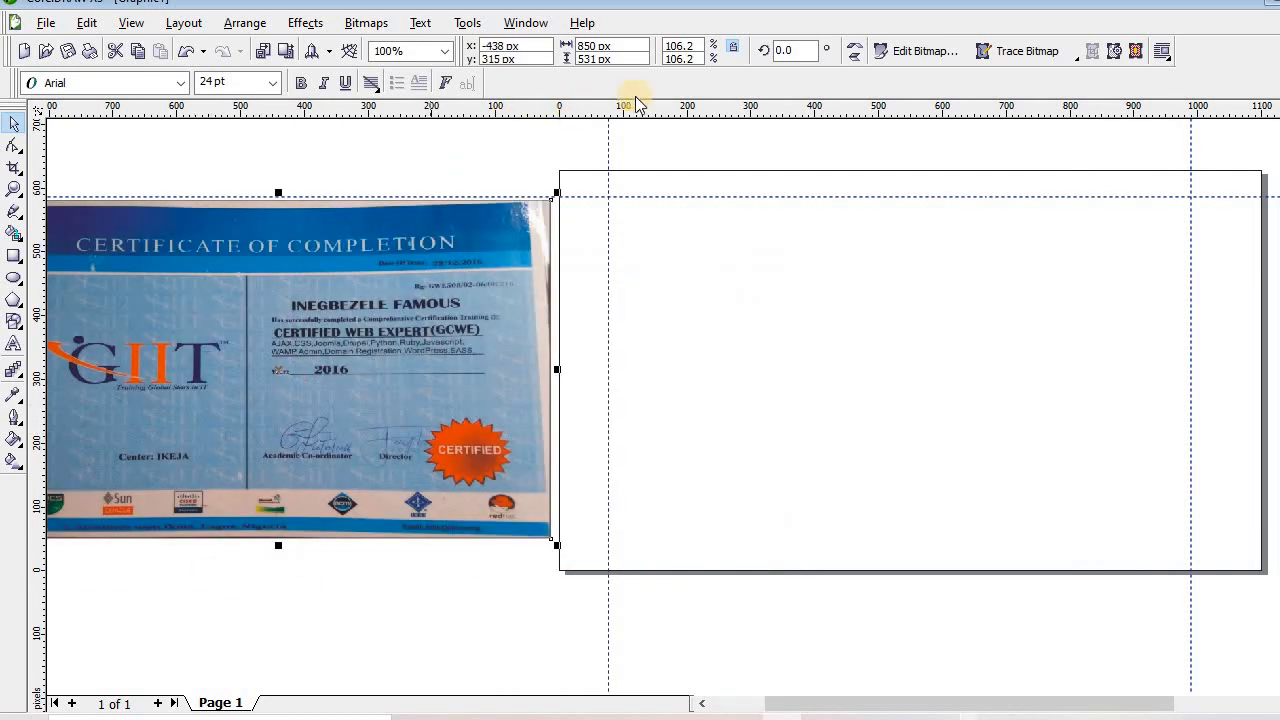
# Set the page size to A4 and shift the photo left of the page
pyautogui.click(406, 176)
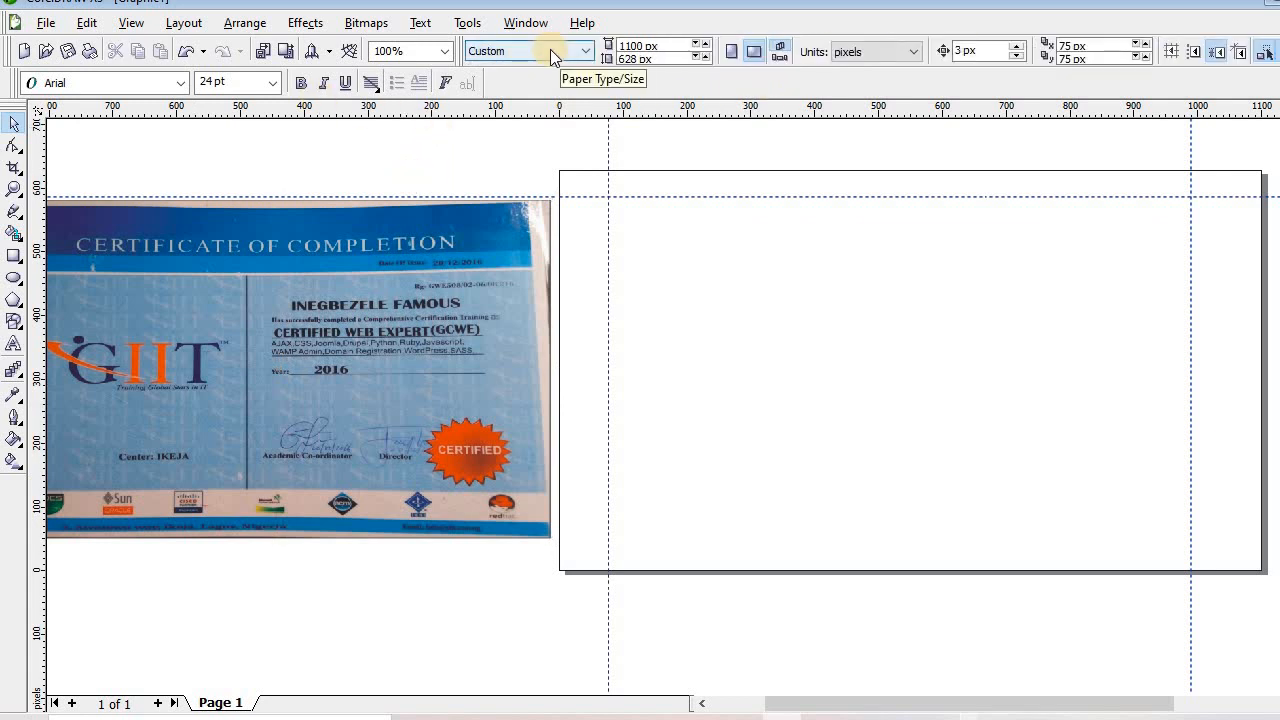
pyautogui.click(550, 49)
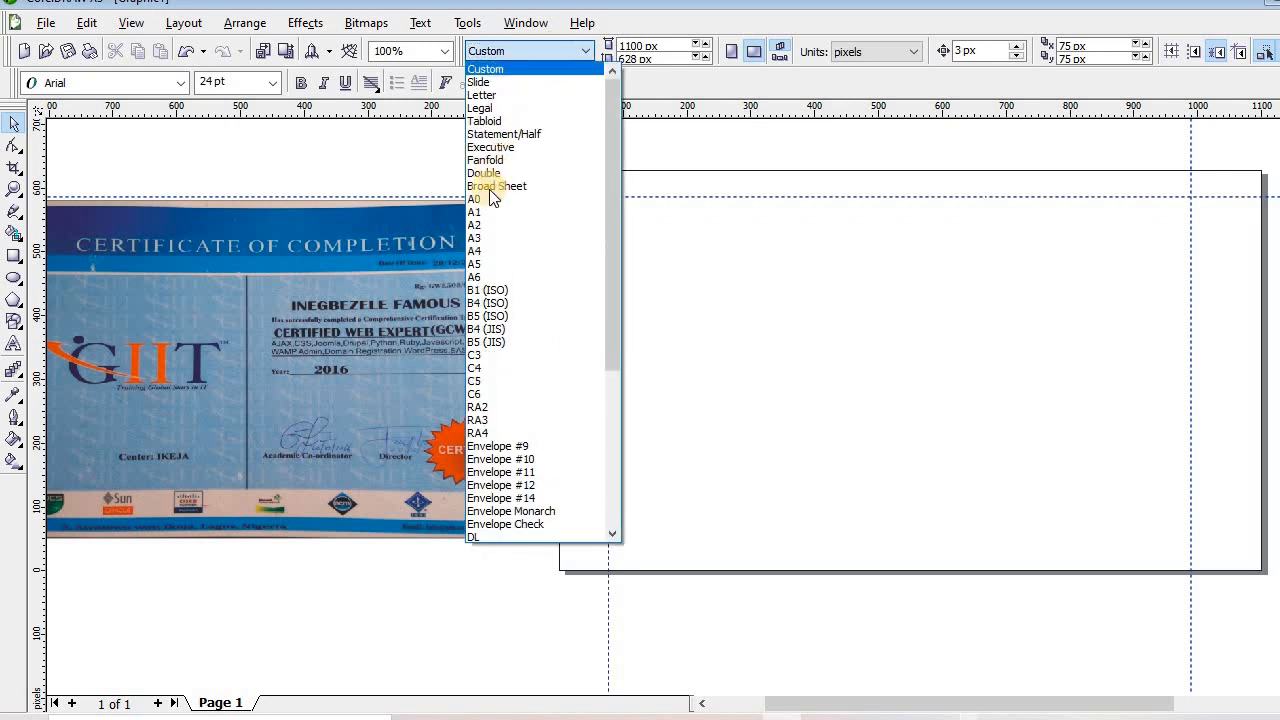
pyautogui.click(486, 250)
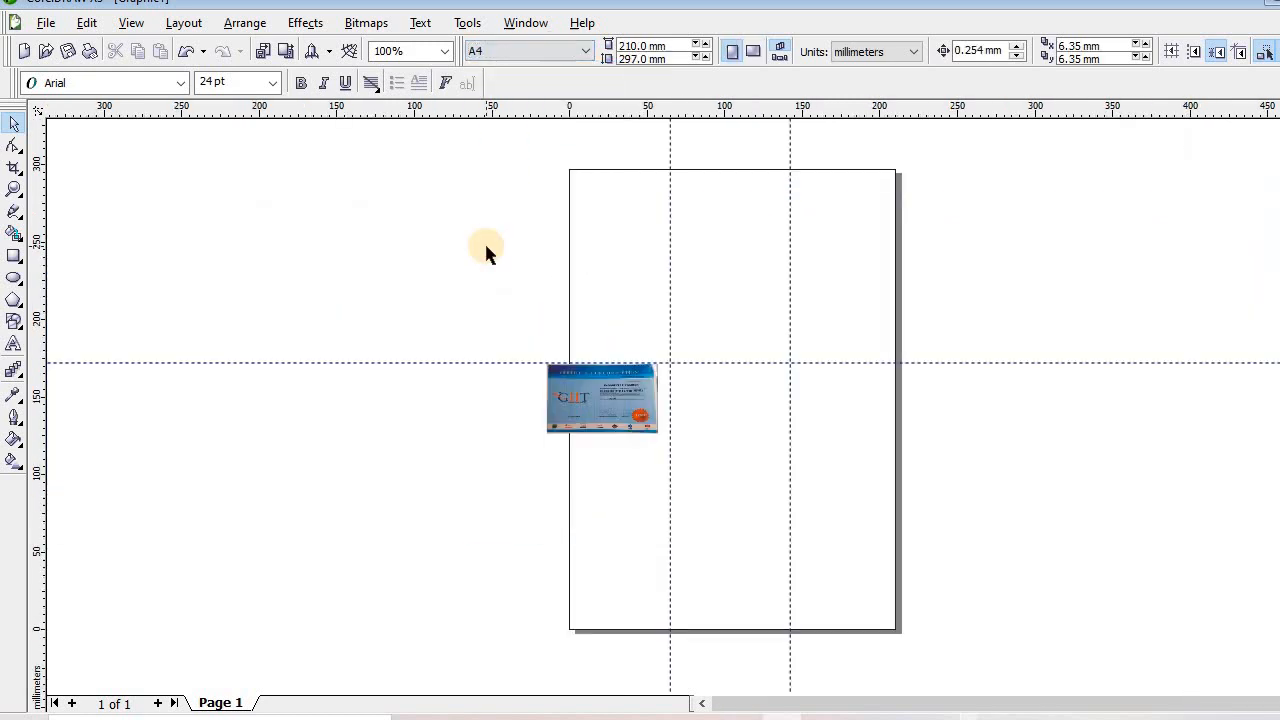
pyautogui.moveTo(411, 257); pyautogui.dragTo(729, 471)
pyautogui.moveTo(601, 434); pyautogui.dragTo(500, 354)
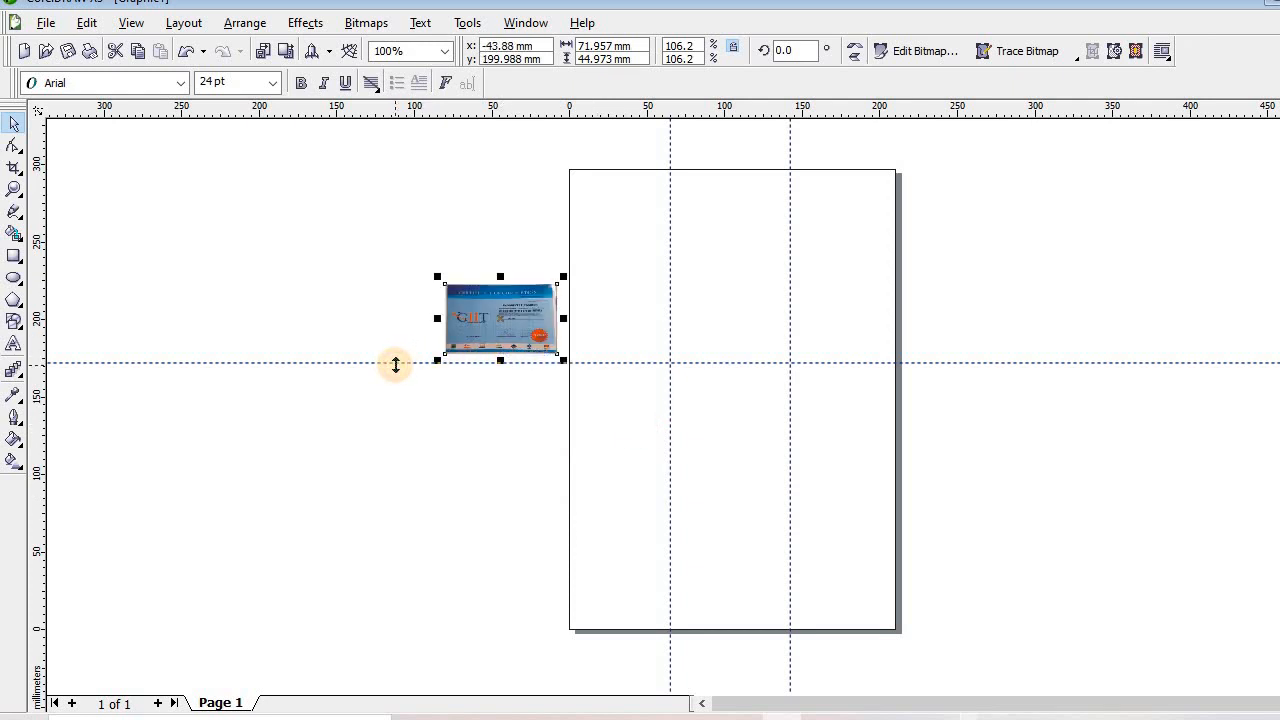
# Delete the horizontal guideline and both vertical guidelines
pyautogui.click(395, 362)
pyautogui.press('Delete')
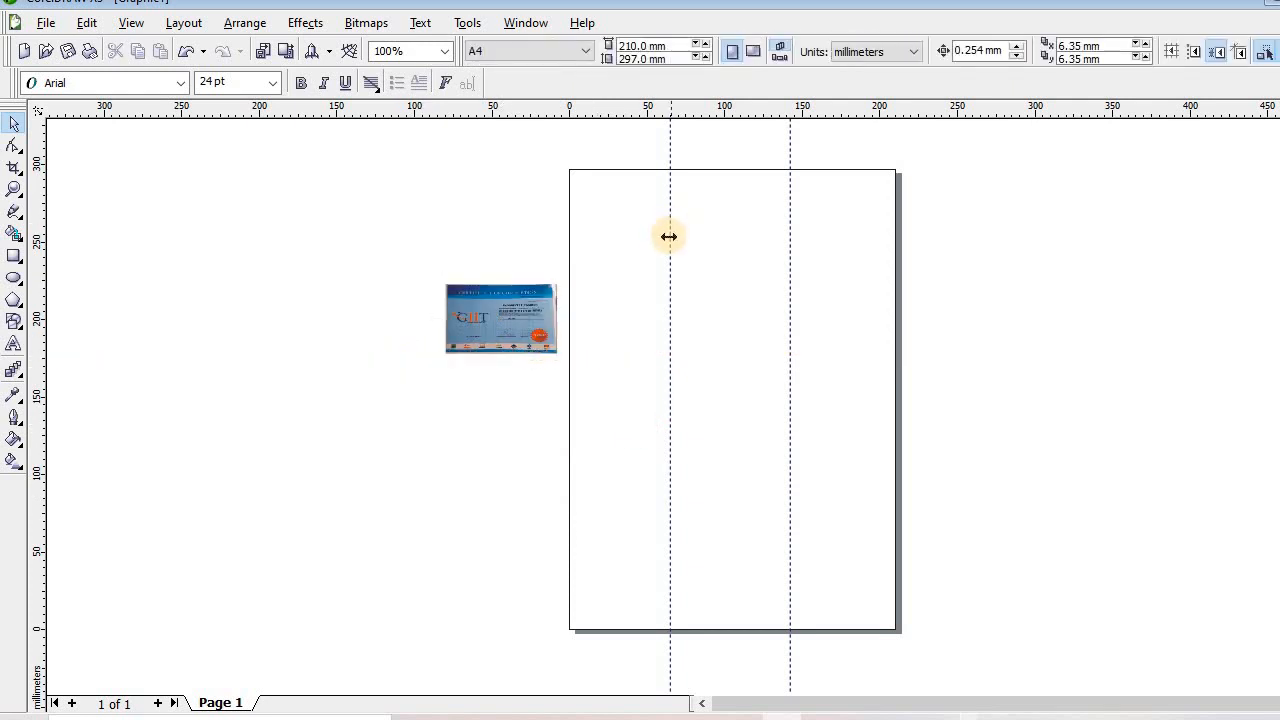
pyautogui.click(670, 243)
pyautogui.press('Delete')
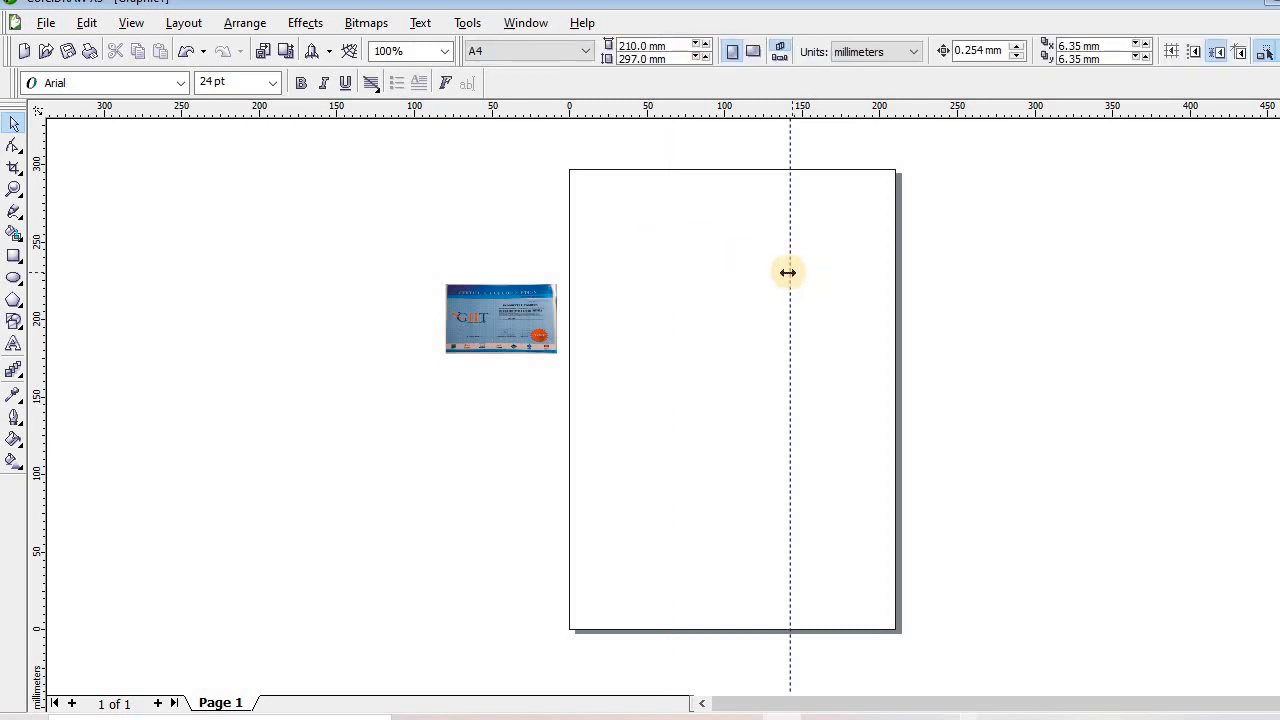
pyautogui.click(788, 272)
pyautogui.press('Delete')
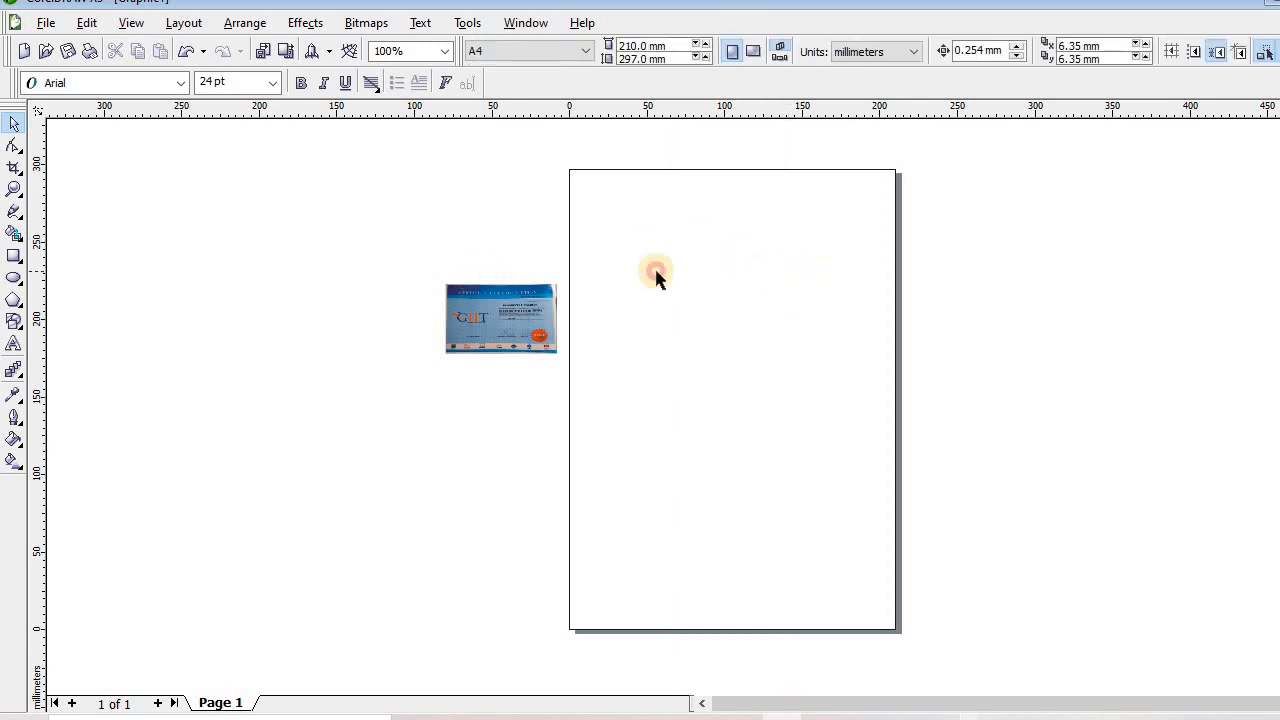
# Move the certificate photo further left, well clear of the page, and deselect it
pyautogui.moveTo(340, 186); pyautogui.dragTo(517, 394)
pyautogui.click(492, 290)
pyautogui.click(500, 322)
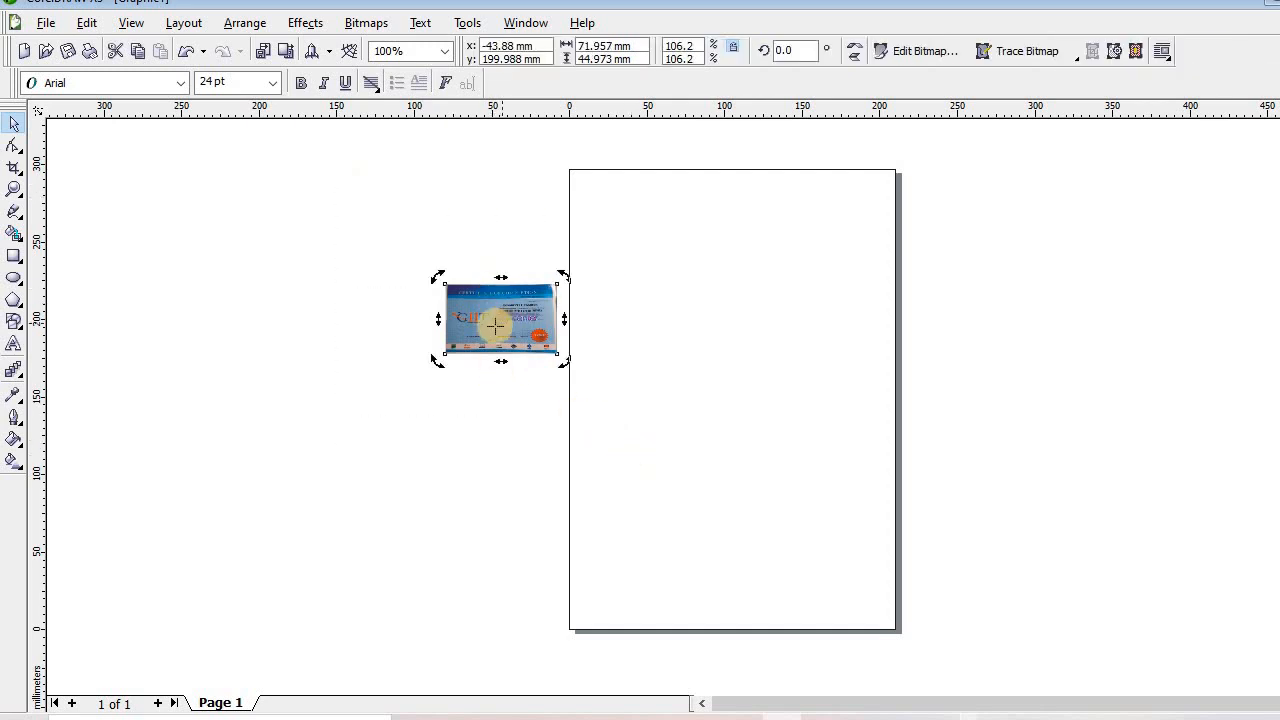
pyautogui.moveTo(467, 332); pyautogui.dragTo(342, 353)
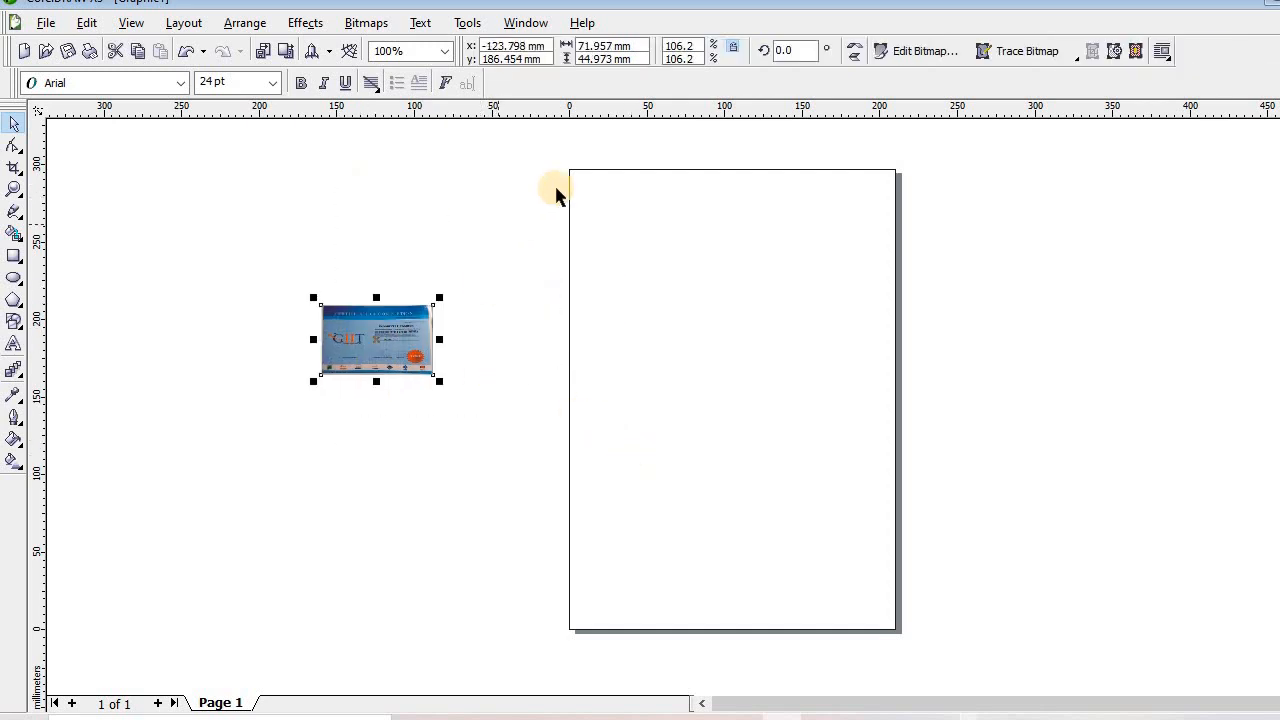
pyautogui.click(956, 283)
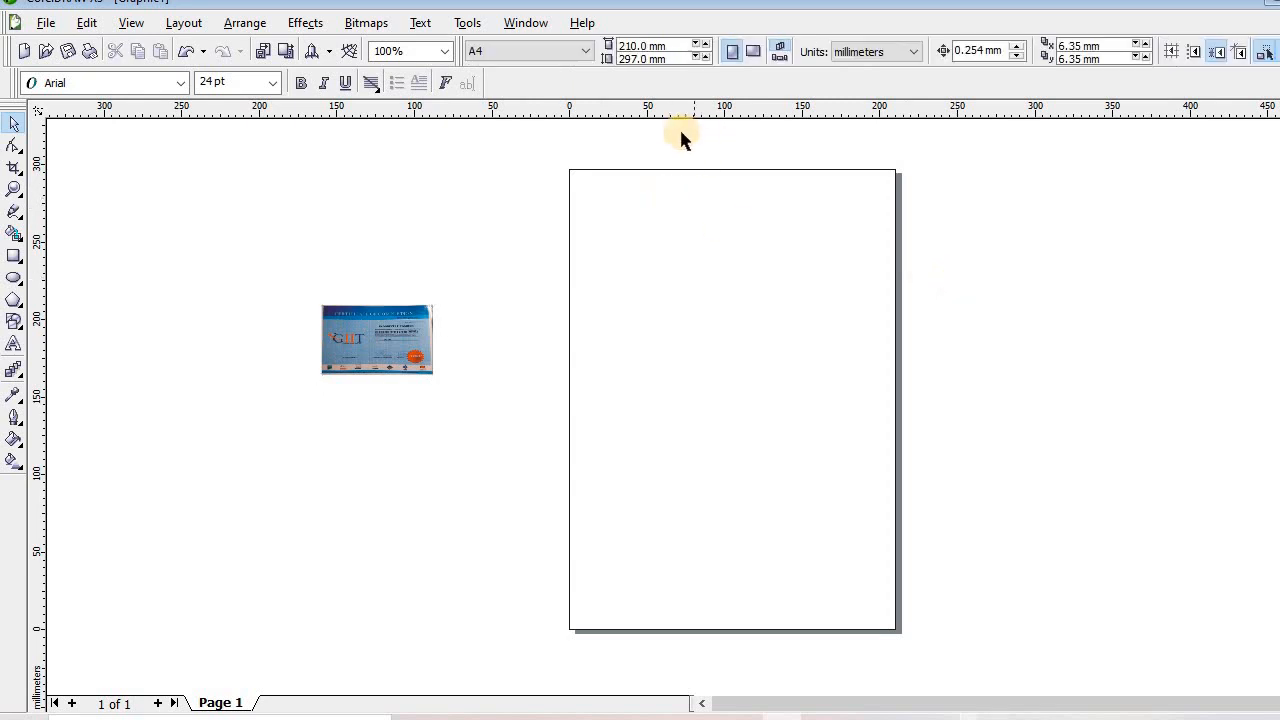
# Use Page Setup to switch the A4 page to Landscape at 297 × 210 mm
pyautogui.click(748, 52)
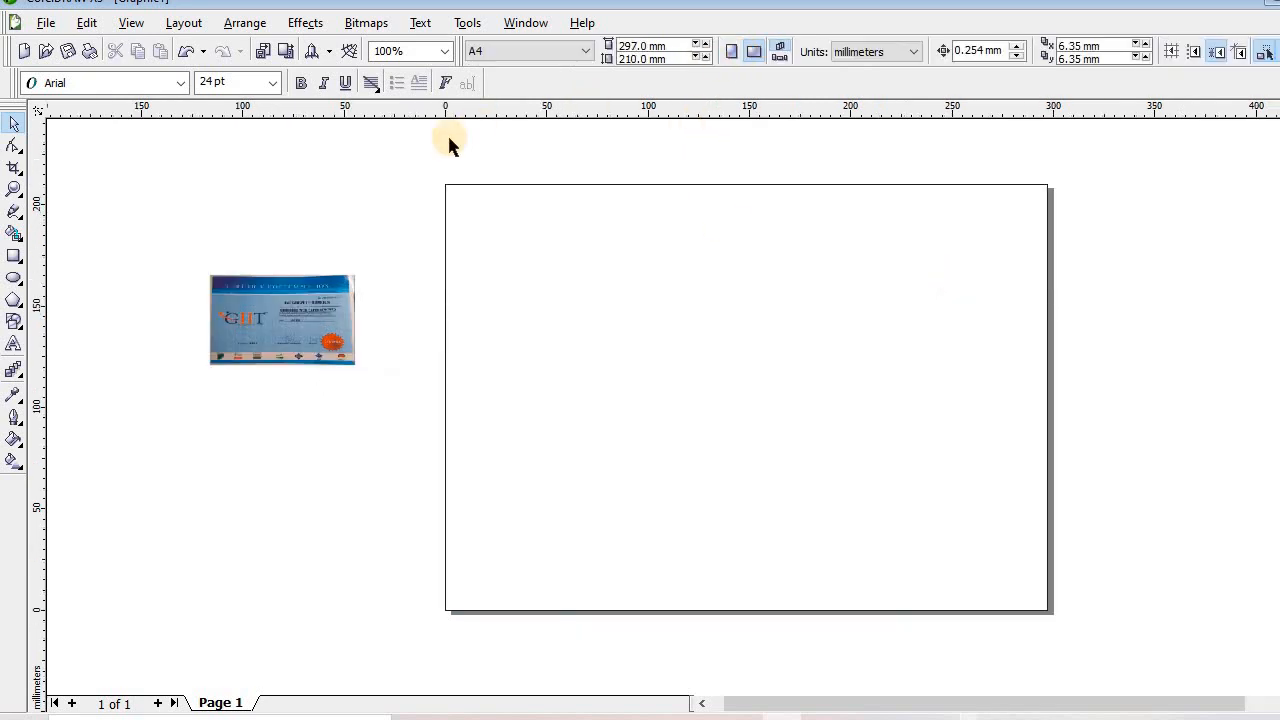
pyautogui.click(244, 24)
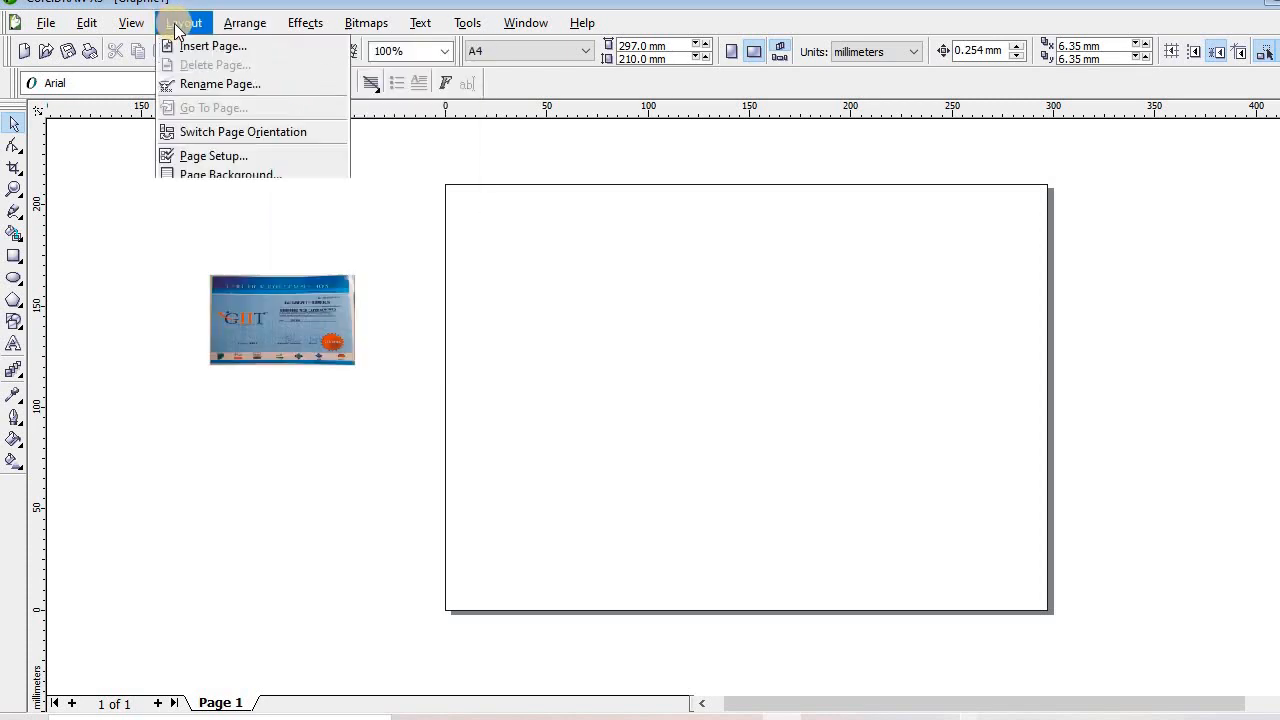
pyautogui.click(174, 25)
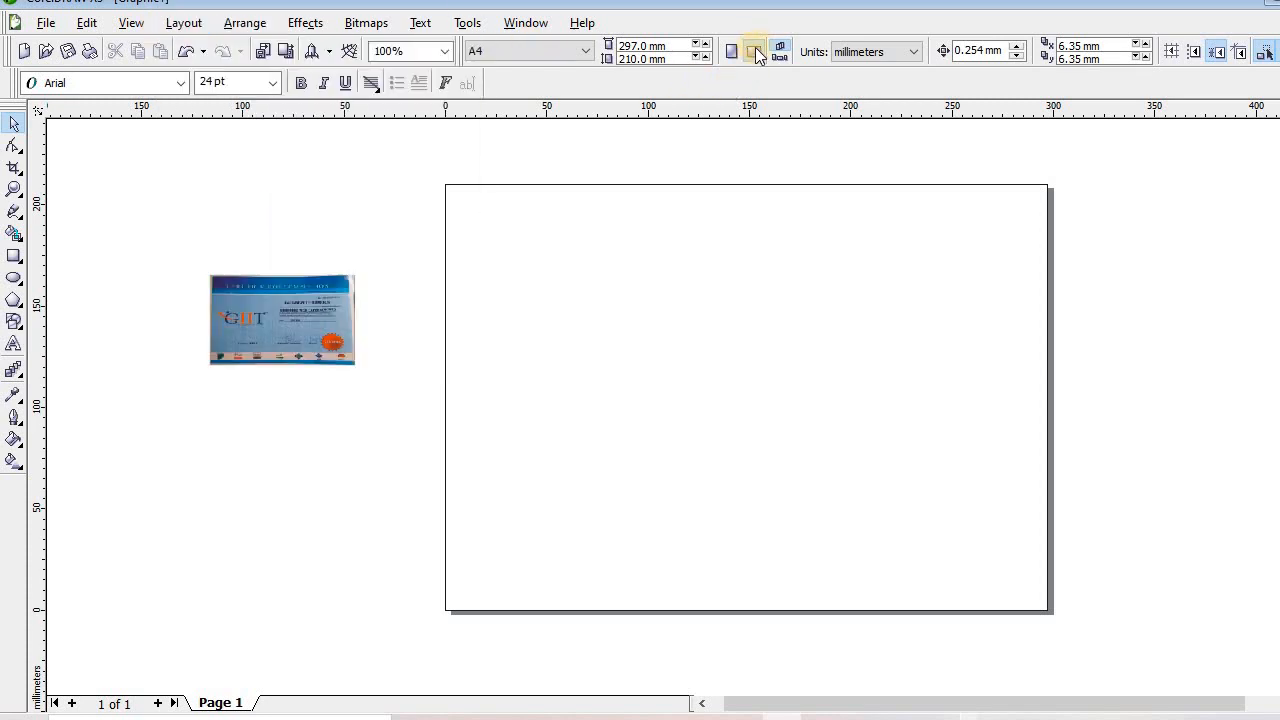
pyautogui.click(180, 24)
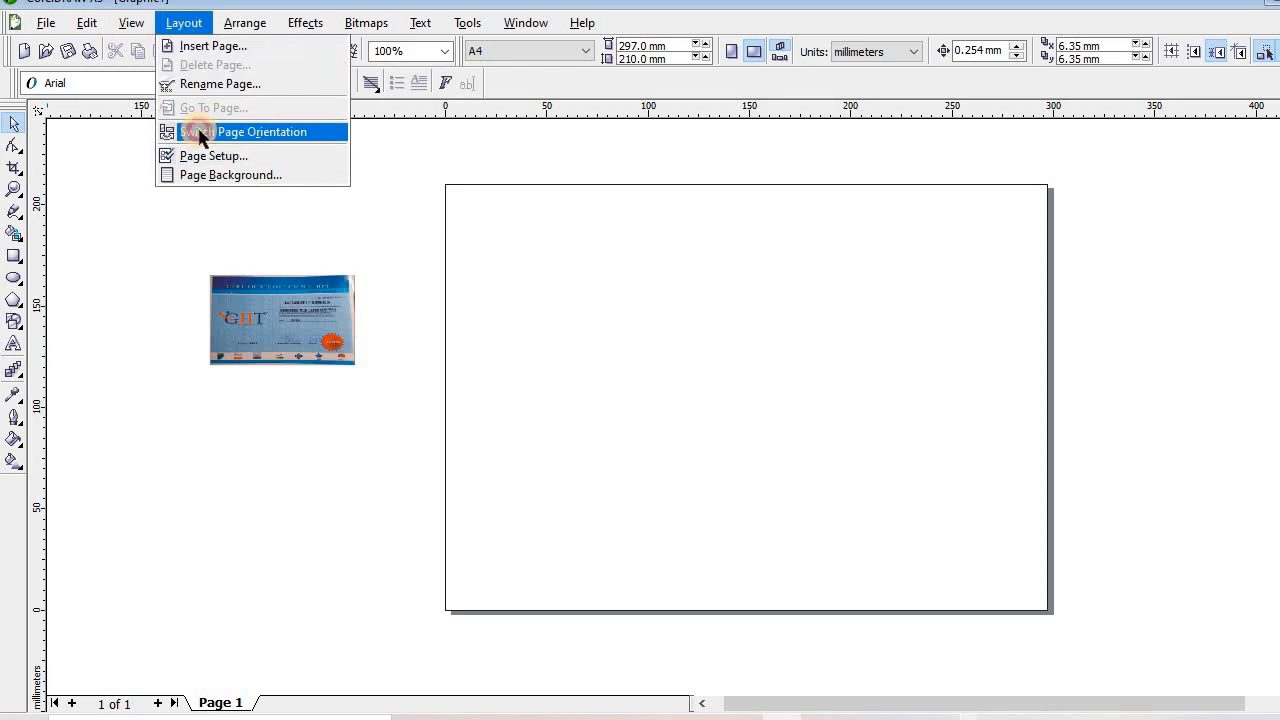
pyautogui.click(190, 131)
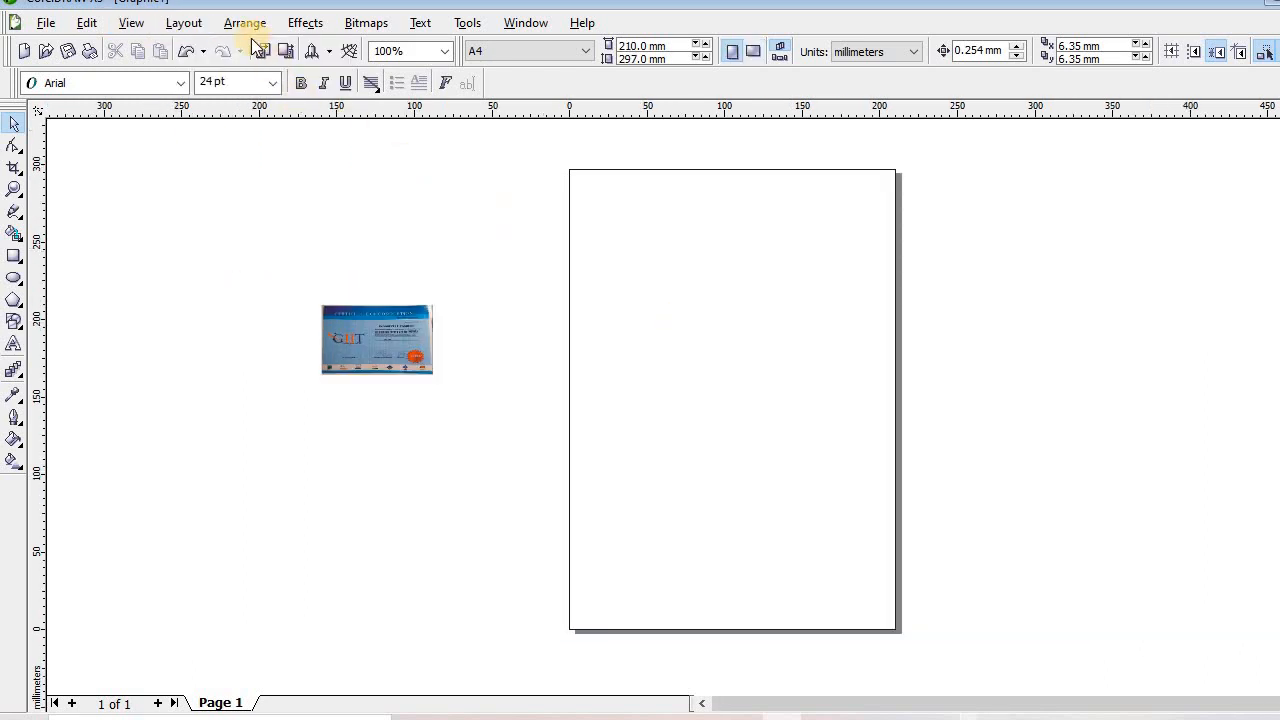
pyautogui.click(183, 23)
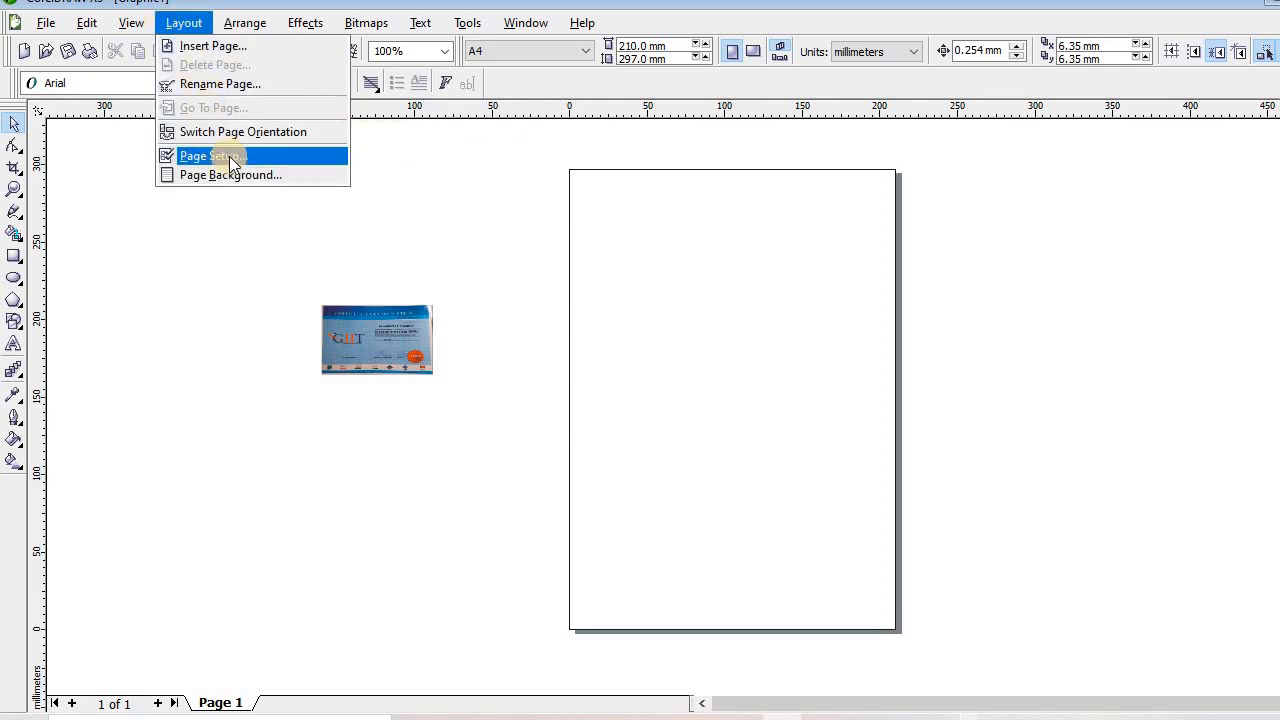
pyautogui.click(229, 156)
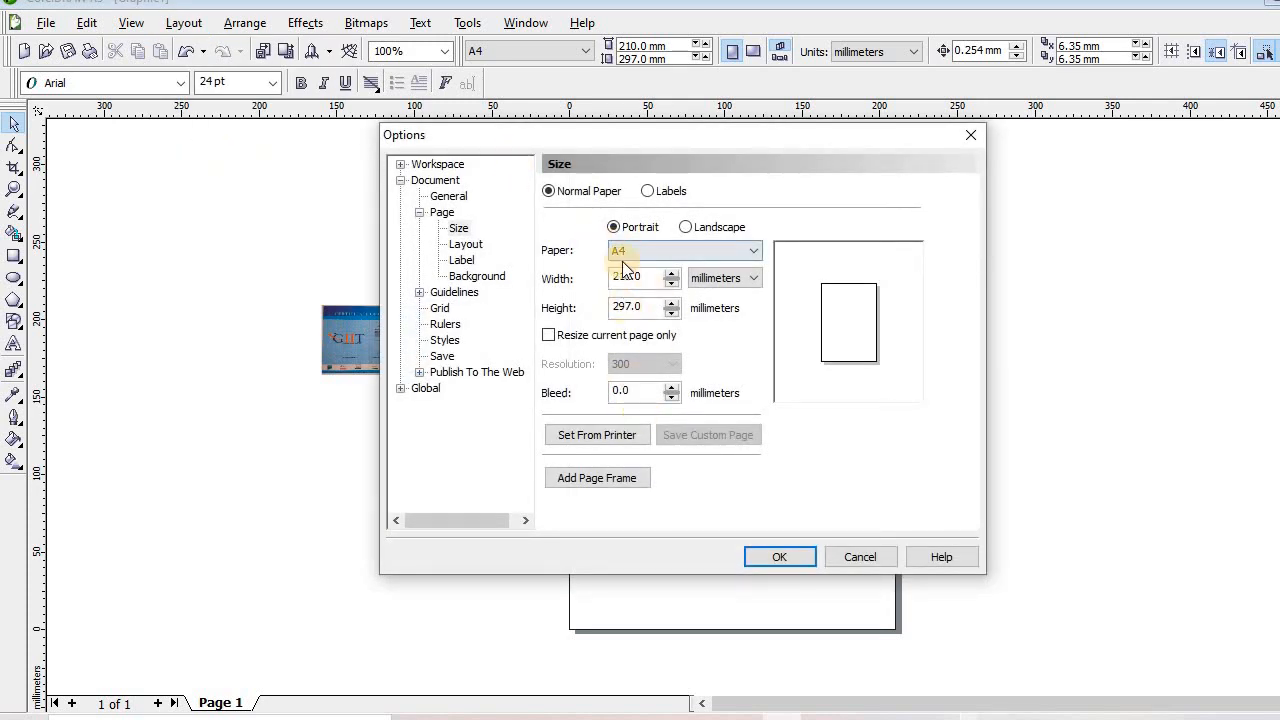
pyautogui.click(684, 229)
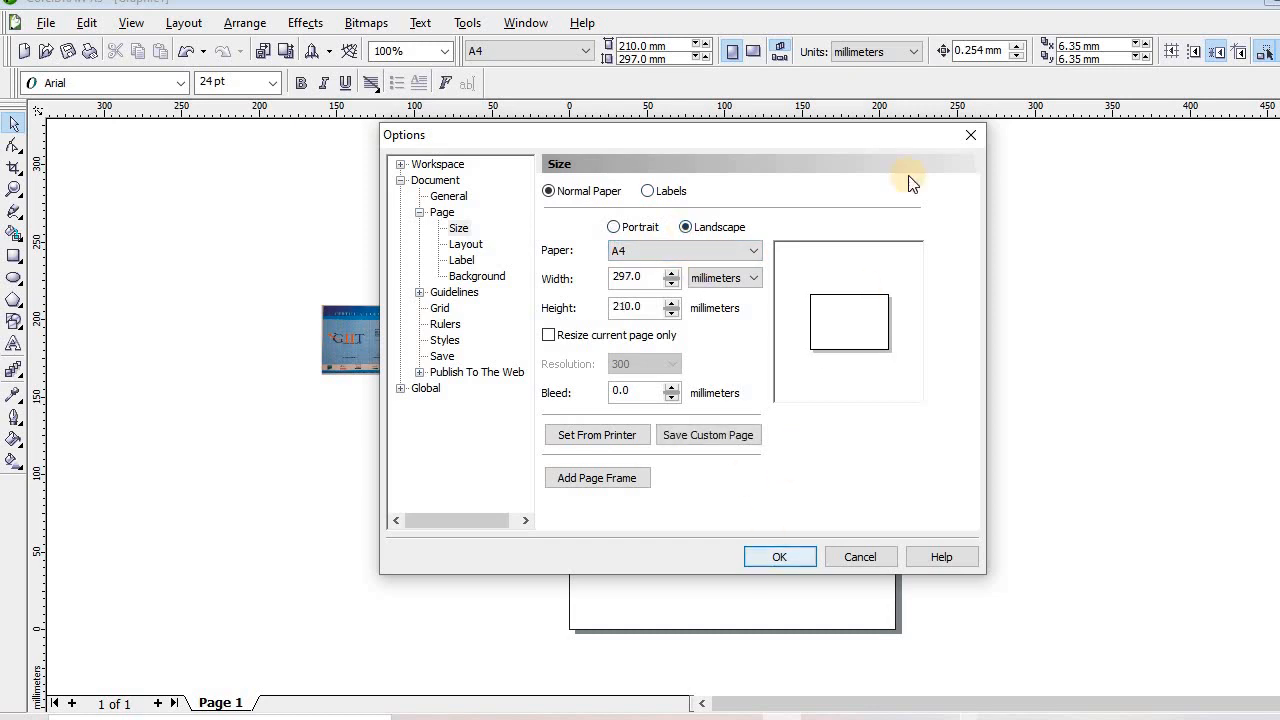
pyautogui.click(770, 557)
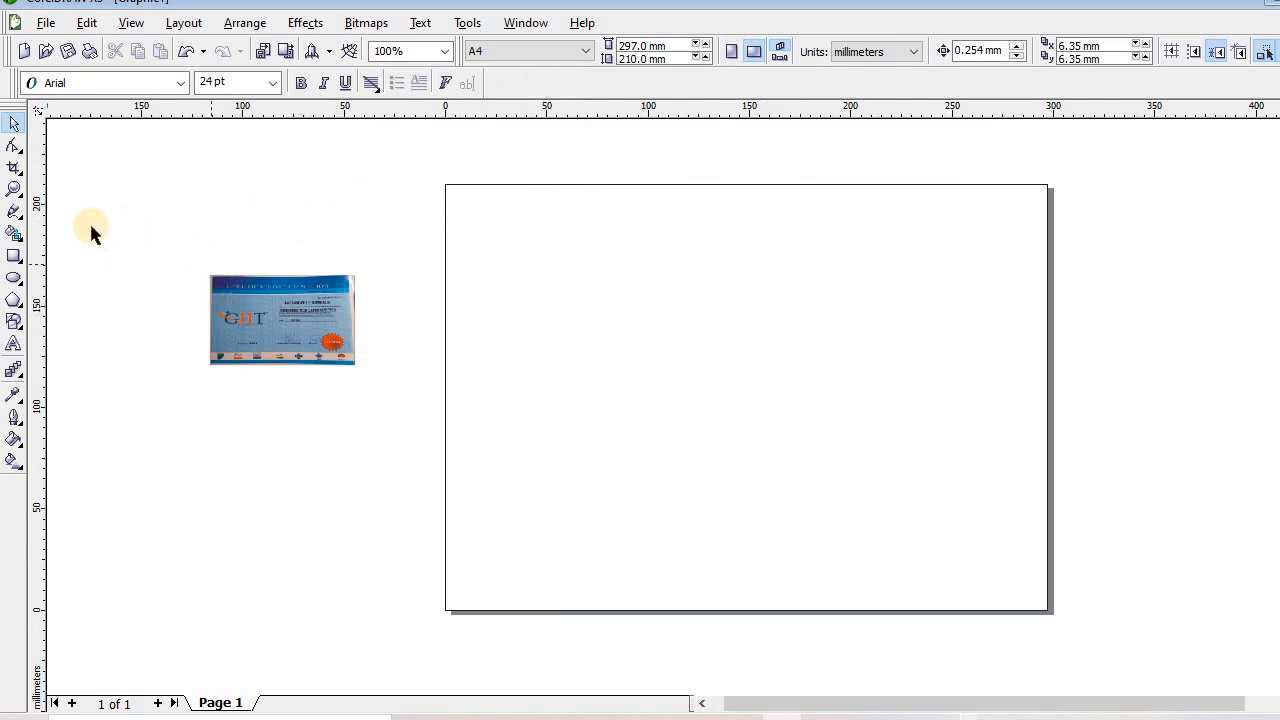
# Enlarge the certificate photo proportionally and shift it slightly left
pyautogui.moveTo(91, 229); pyautogui.dragTo(429, 449)
pyautogui.moveTo(199, 266); pyautogui.dragTo(139, 231)
pyautogui.moveTo(266, 318); pyautogui.dragTo(237, 315)
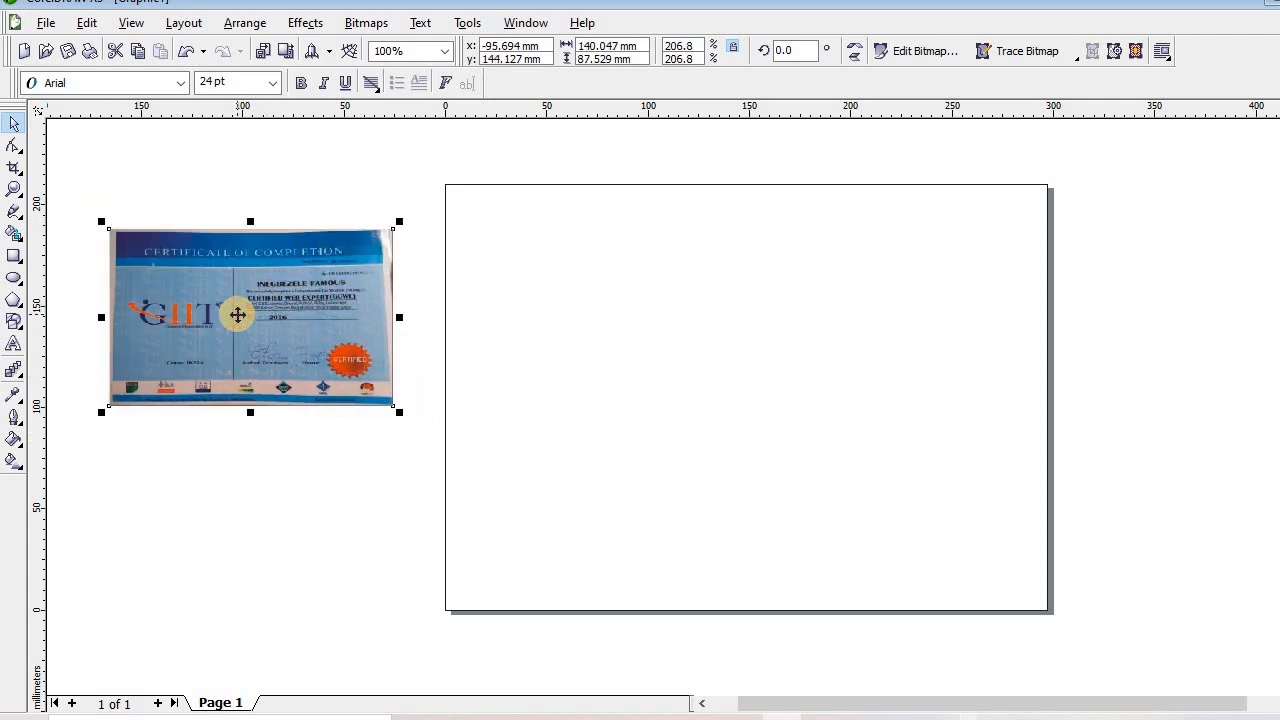
pyautogui.click(229, 459)
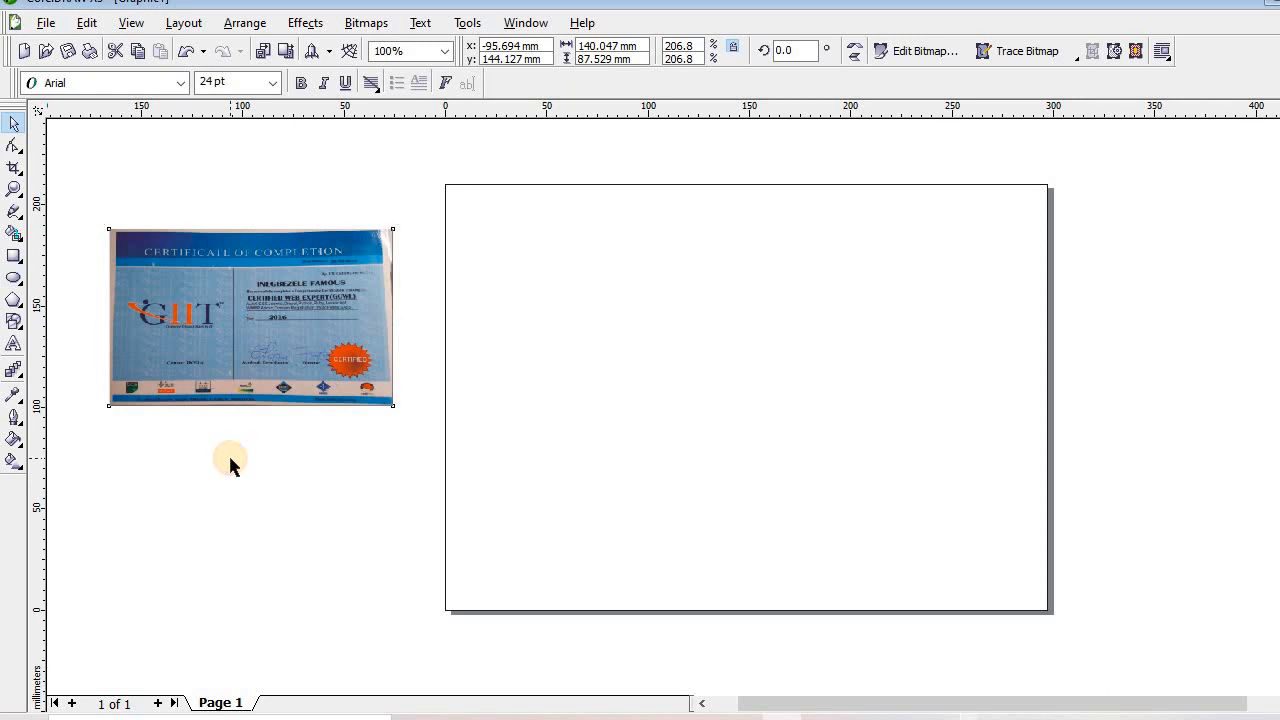
# Create a page-sized 297 × 210 mm blue rectangle covering the landscape page
pyautogui.doubleClick(15, 256)
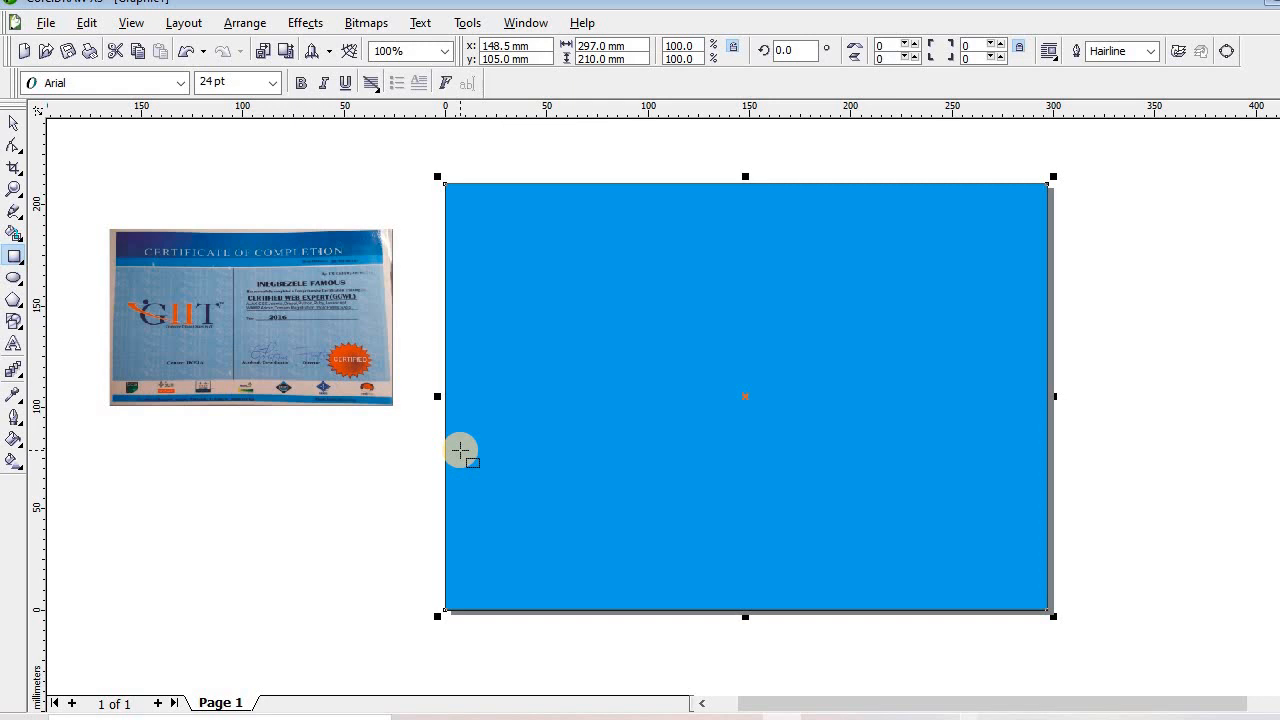
pyautogui.click(12, 121)
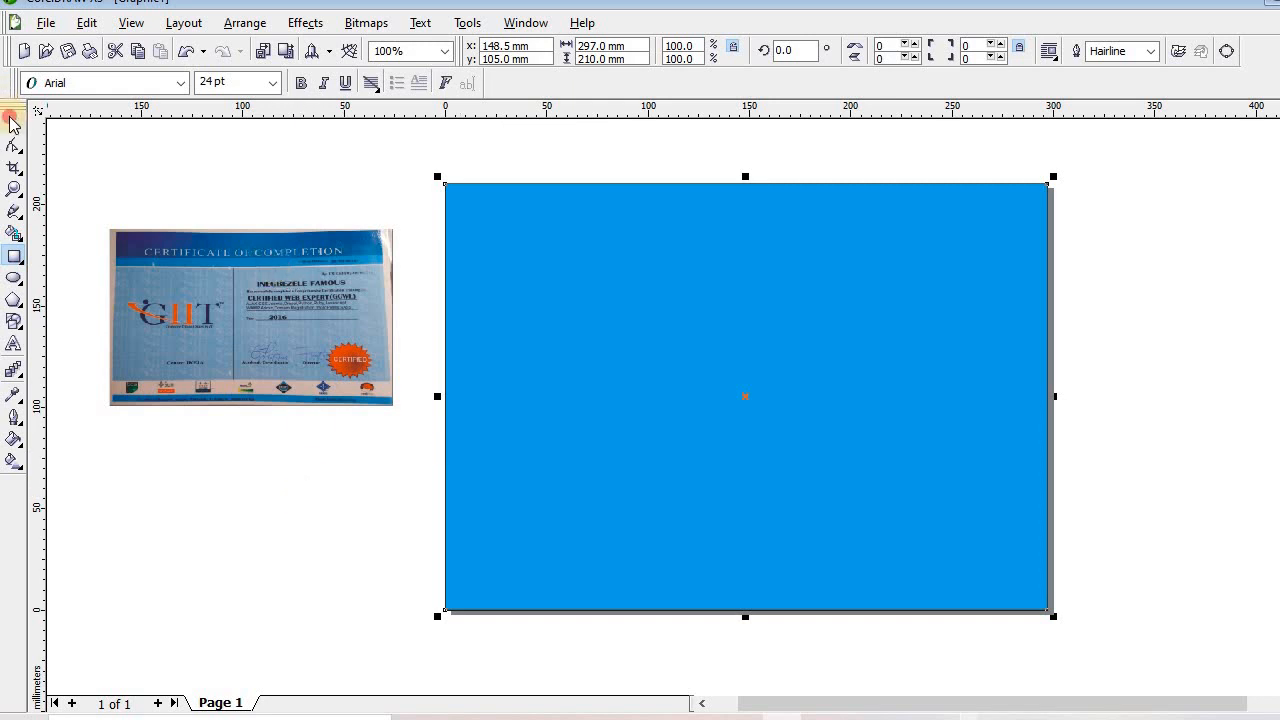
pyautogui.click(226, 324)
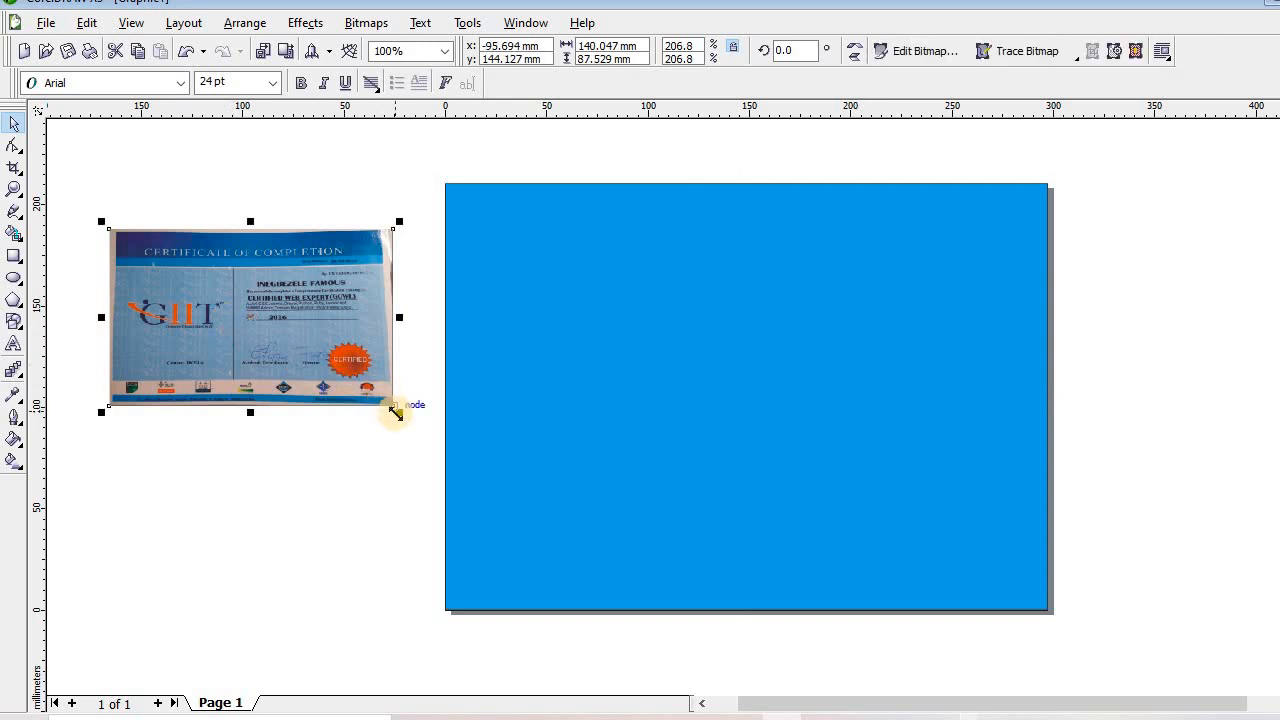
# Rescale the certificate photo to about 306% and align it beside the blue page's left edge
pyautogui.moveTo(394, 407); pyautogui.dragTo(792, 598)
pyautogui.moveTo(583, 490); pyautogui.dragTo(343, 413)
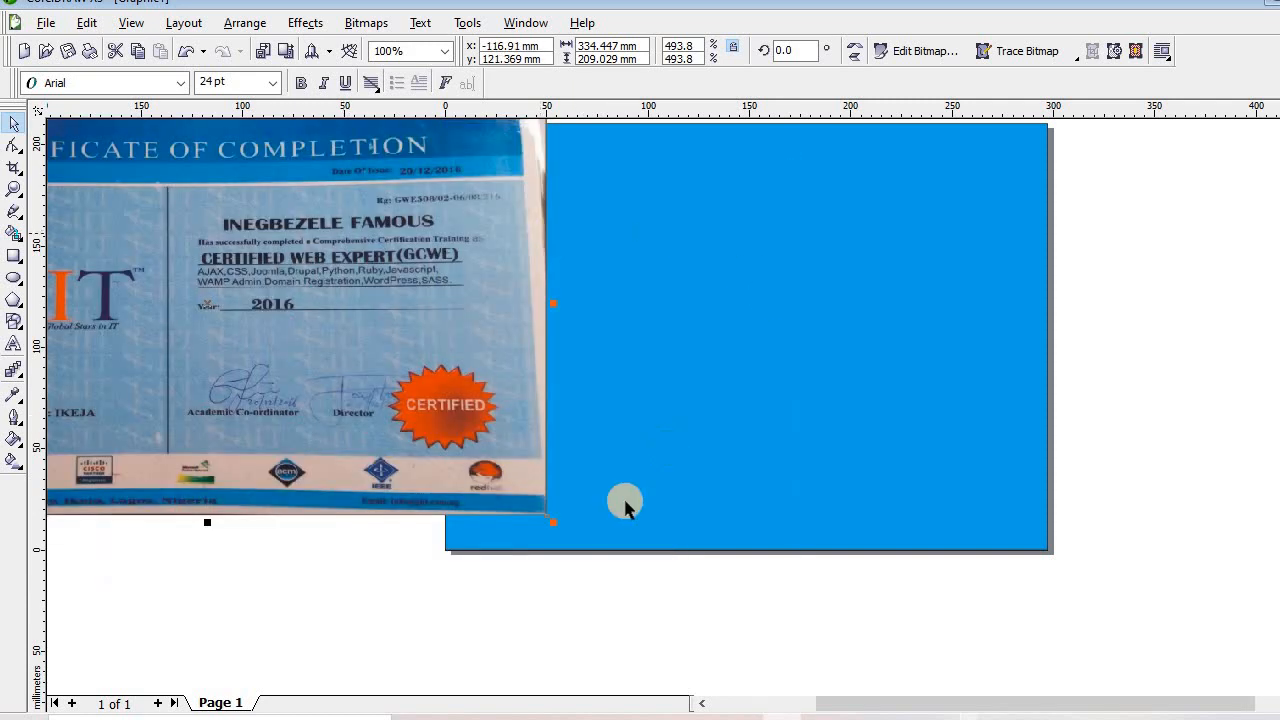
pyautogui.moveTo(549, 519); pyautogui.dragTo(298, 360)
pyautogui.moveTo(237, 294); pyautogui.dragTo(306, 386)
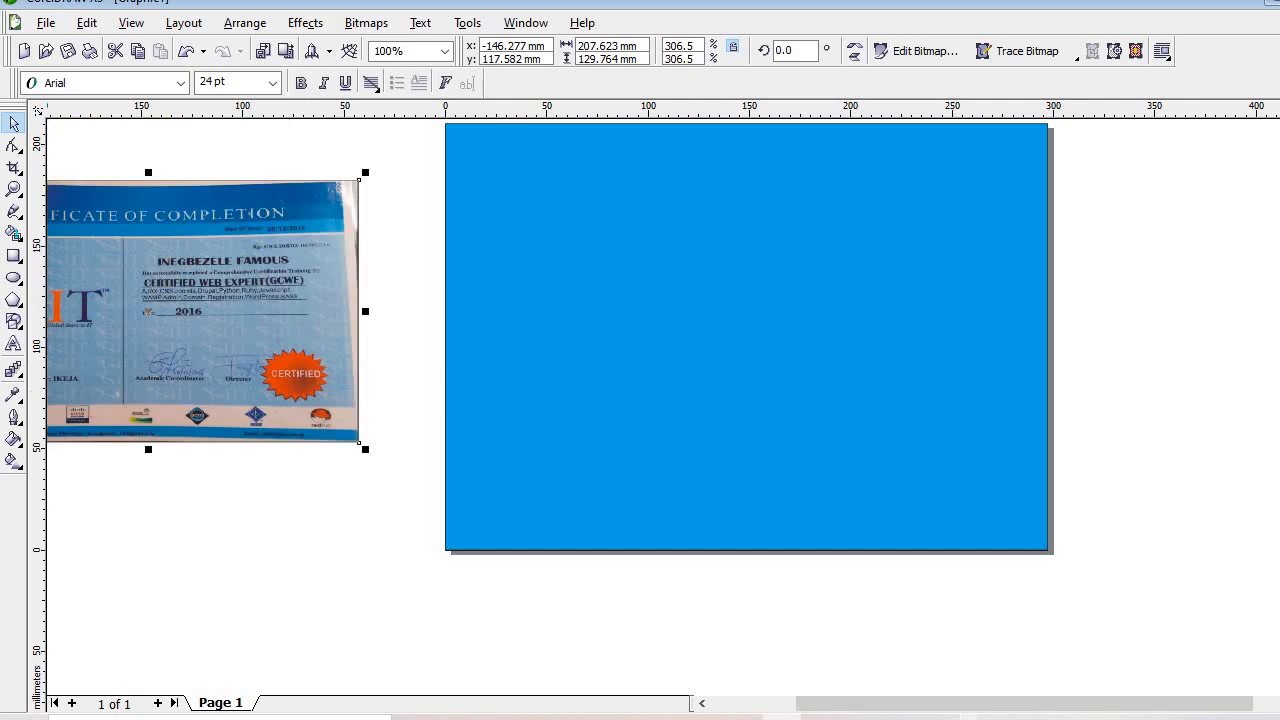
pyautogui.scroll(2, 723, 343)
pyautogui.moveTo(240, 449); pyautogui.dragTo(264, 436)
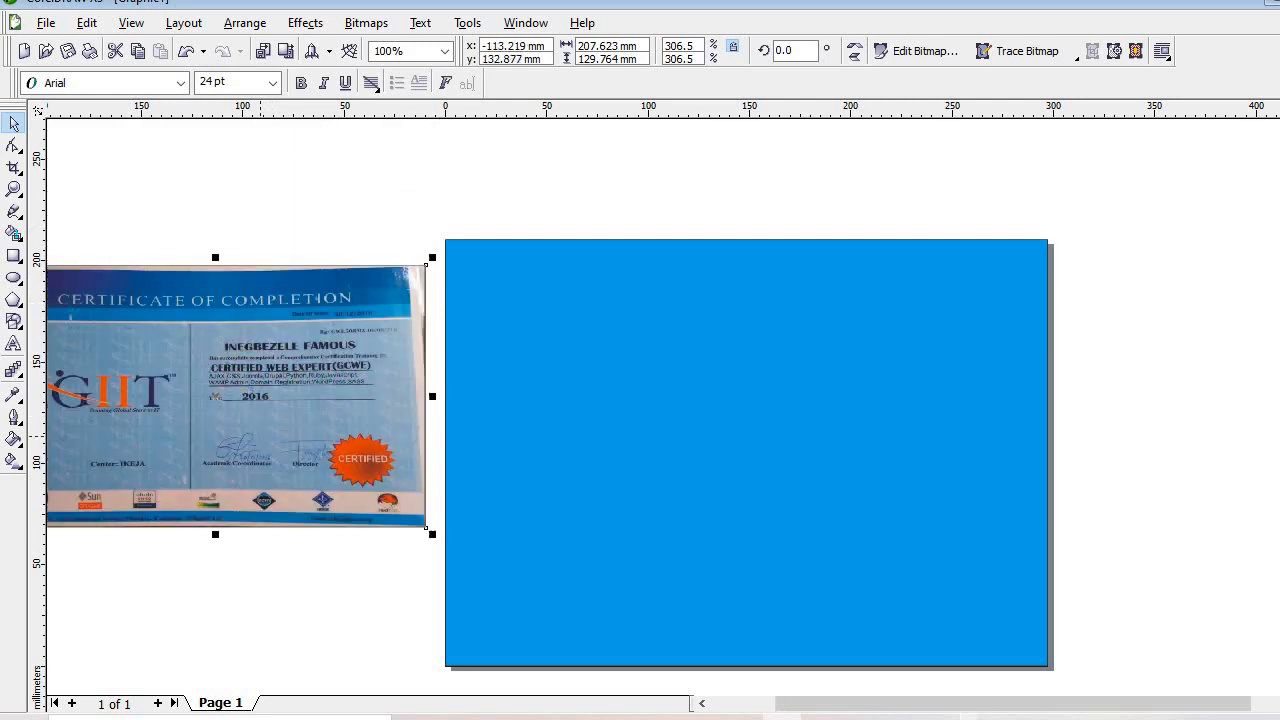
pyautogui.click(701, 703)
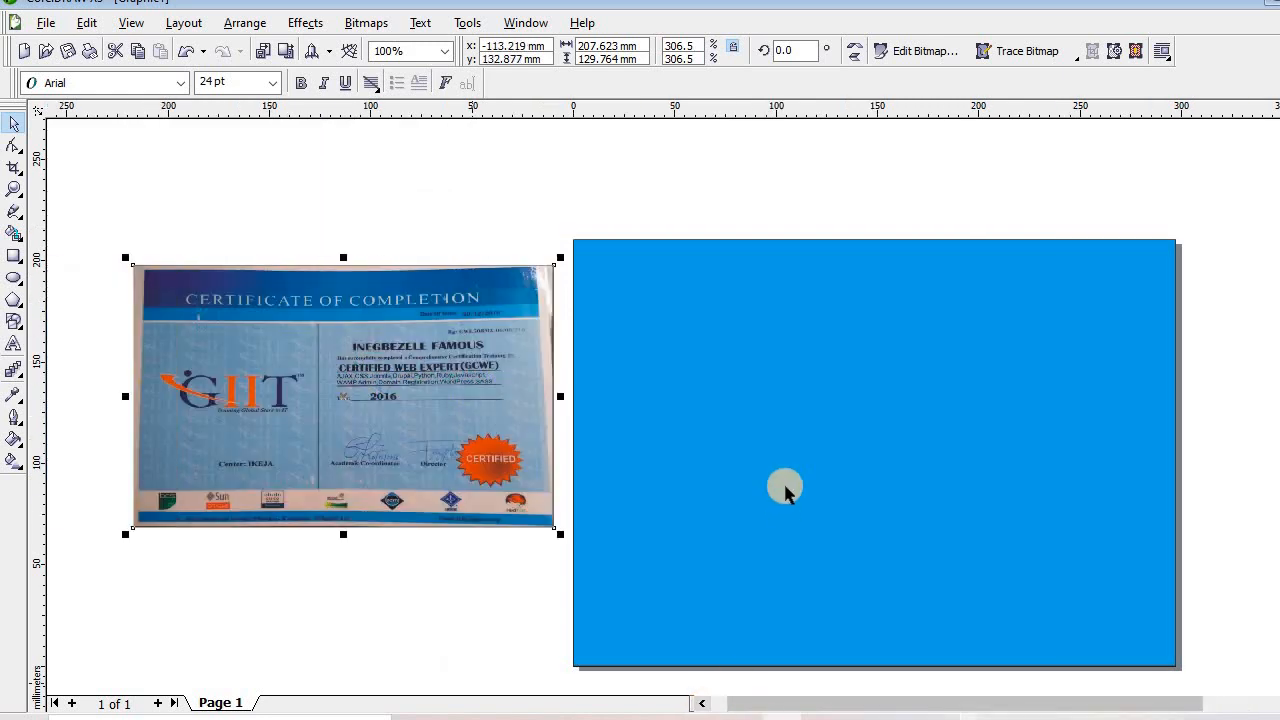
pyautogui.click(785, 488)
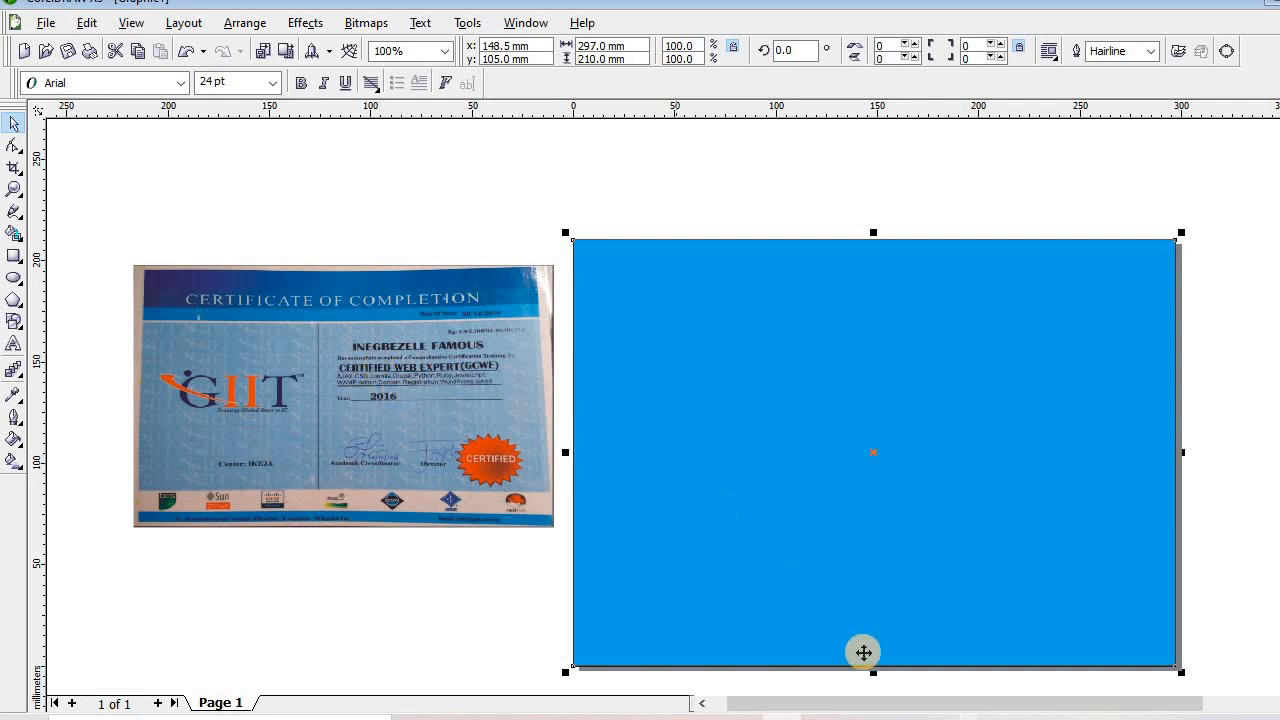
# Draw a dark purple 297 × 22.6 mm header bar with a thin mid-blue strip beneath it
pyautogui.click(14, 258)
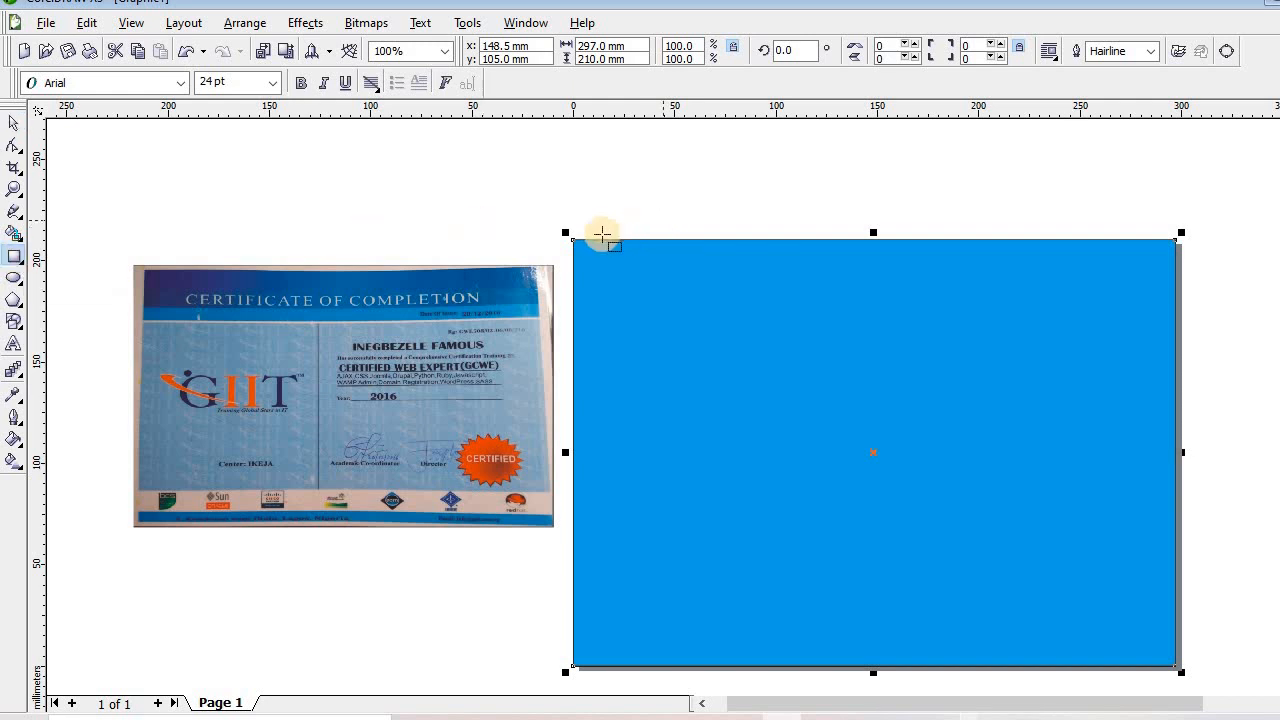
pyautogui.moveTo(576, 242); pyautogui.dragTo(1171, 287)
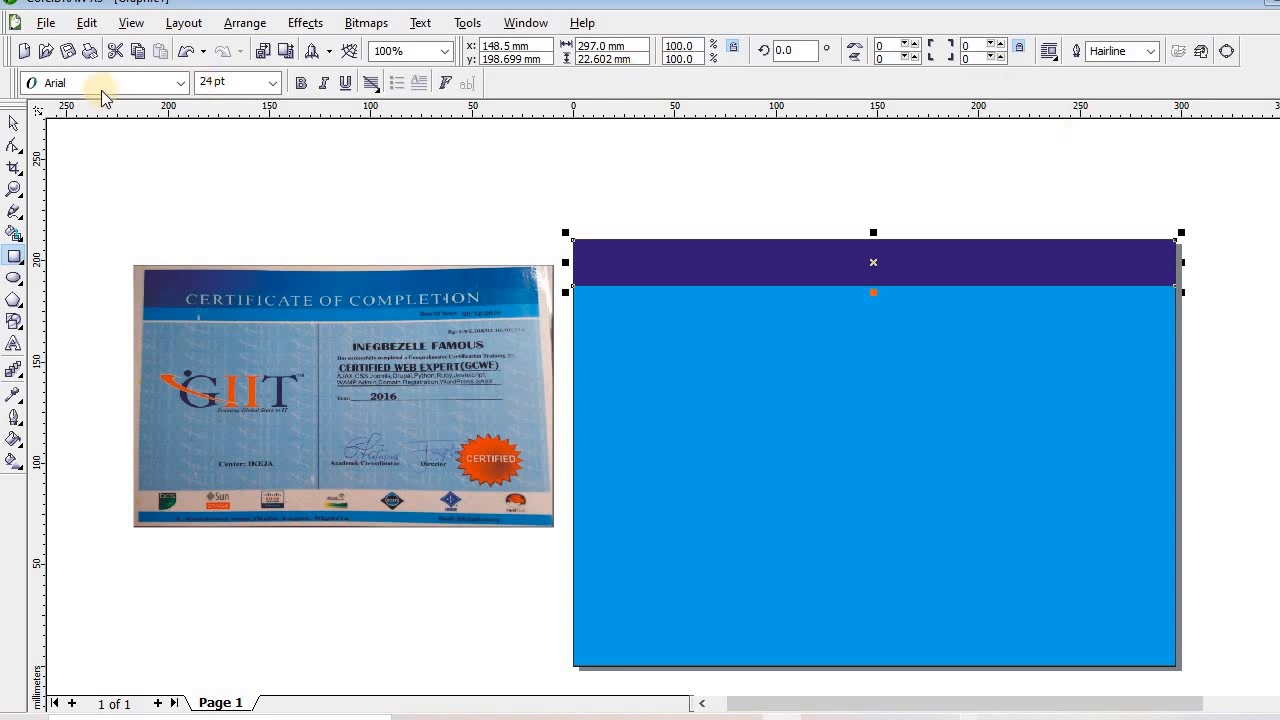
pyautogui.click(16, 124)
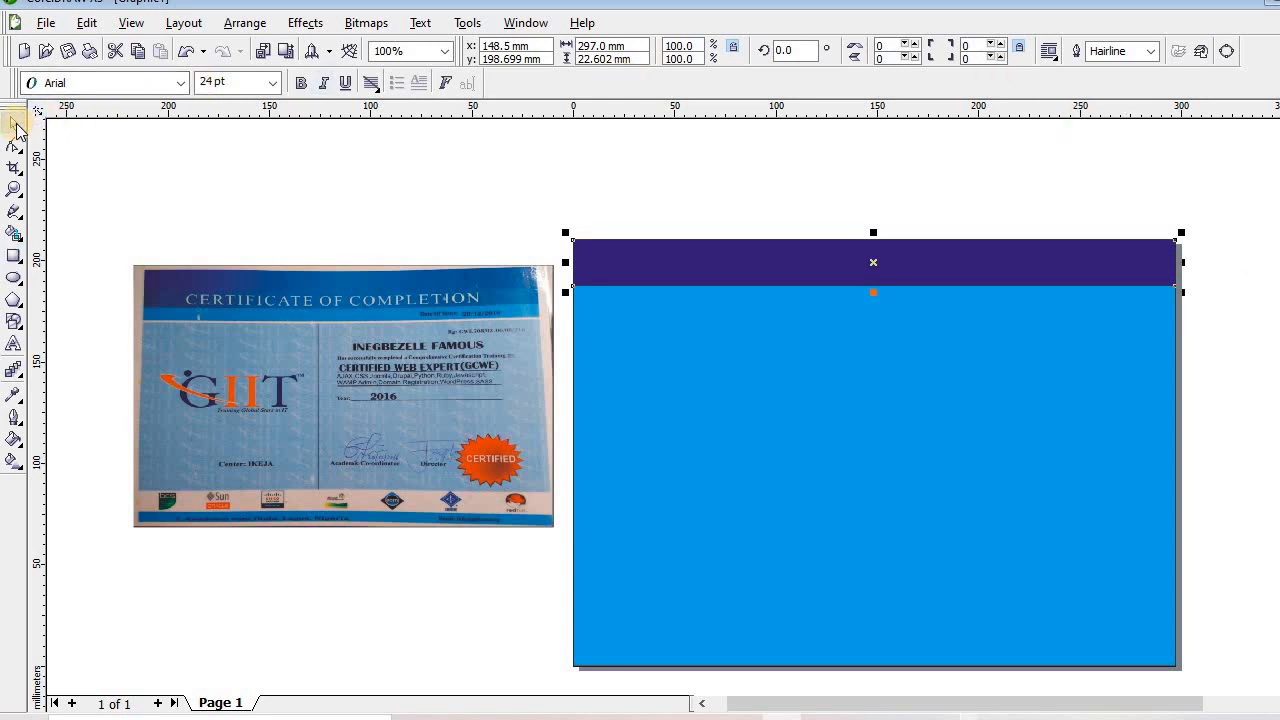
pyautogui.hotkey('ctrl', 'Down')
pyautogui.hotkey('ctrl', 'Down')
pyautogui.hotkey('ctrl', 'Down')
pyautogui.hotkey('ctrl', 'Down')
pyautogui.hotkey('ctrl', 'Down')
pyautogui.hotkey('ctrl', 'Down')
pyautogui.hotkey('ctrl', 'Down')
pyautogui.hotkey('ctrl', 'Down')
pyautogui.hotkey('ctrl', 'Down')
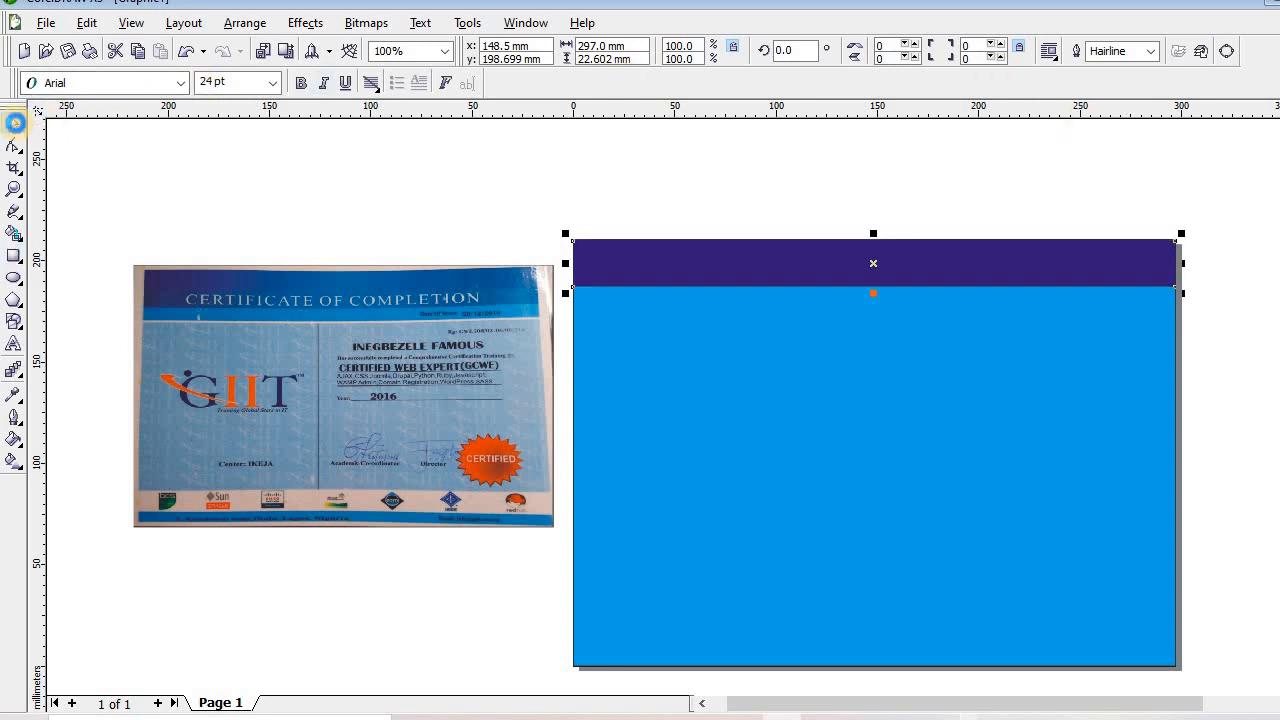
pyautogui.hotkey('ctrl', 'Down')
pyautogui.hotkey('ctrl', 'Down')
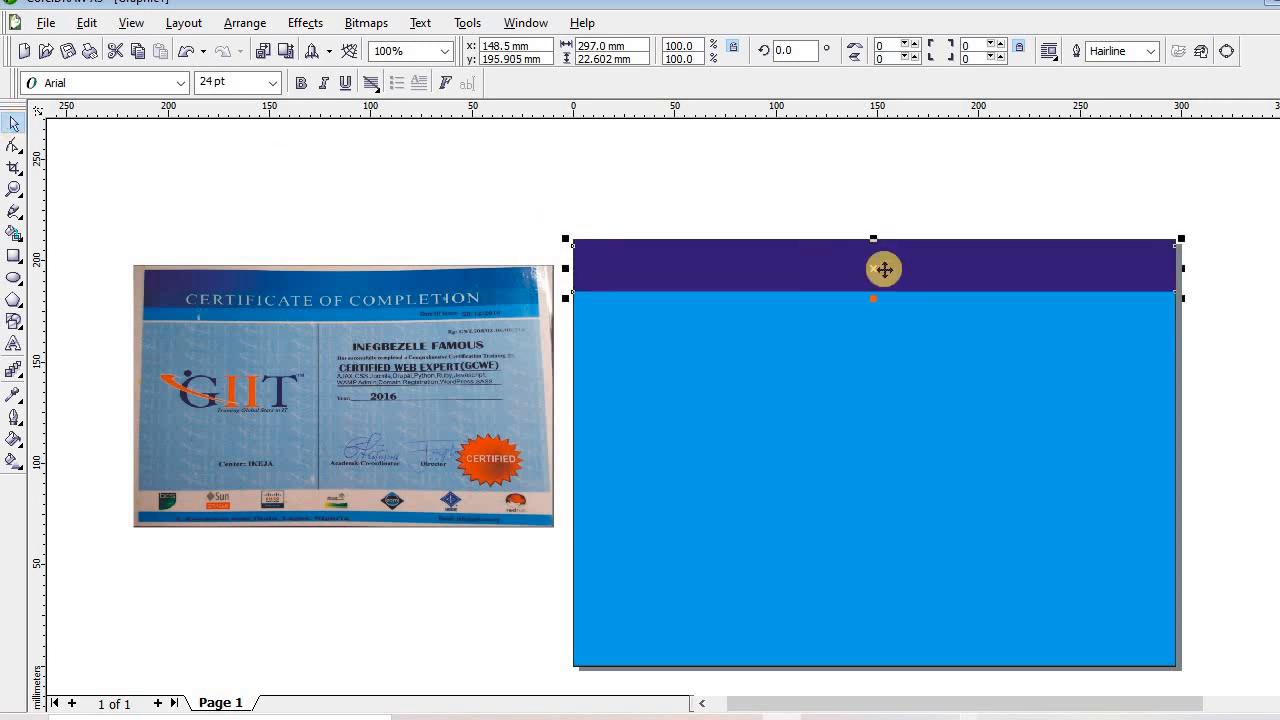
pyautogui.moveTo(869, 241); pyautogui.dragTo(880, 272)
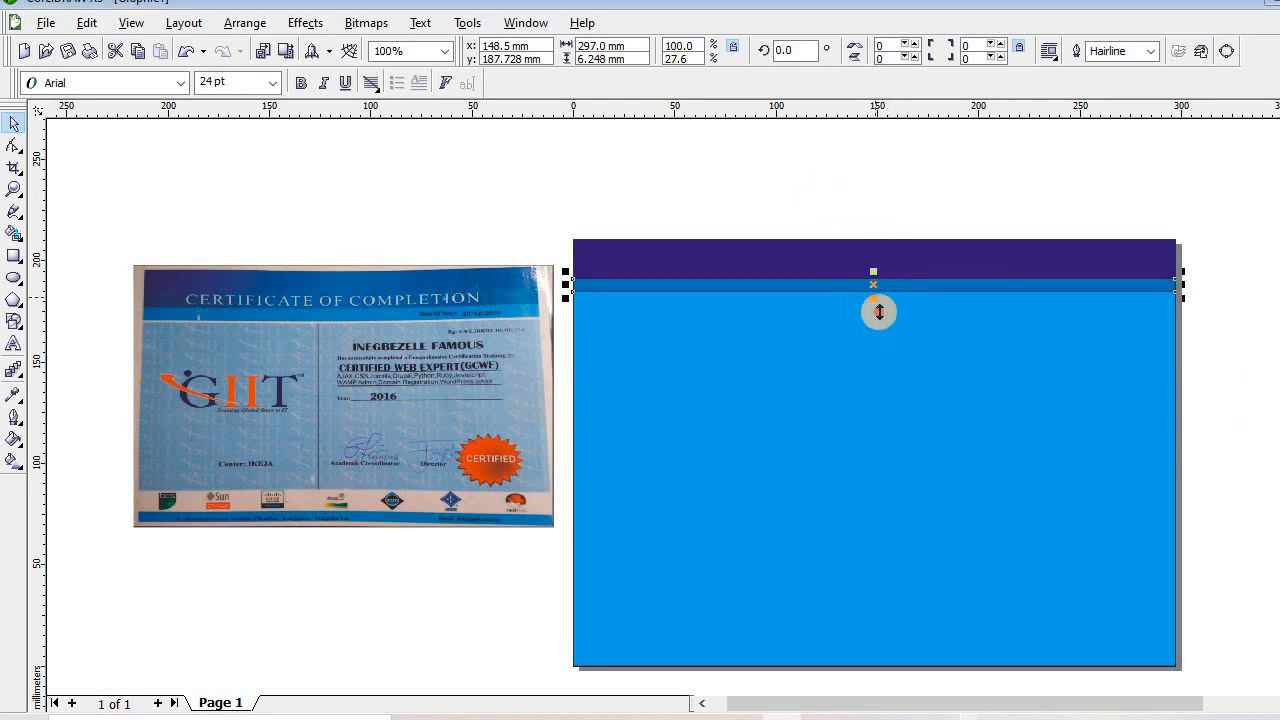
pyautogui.moveTo(877, 300); pyautogui.dragTo(881, 301)
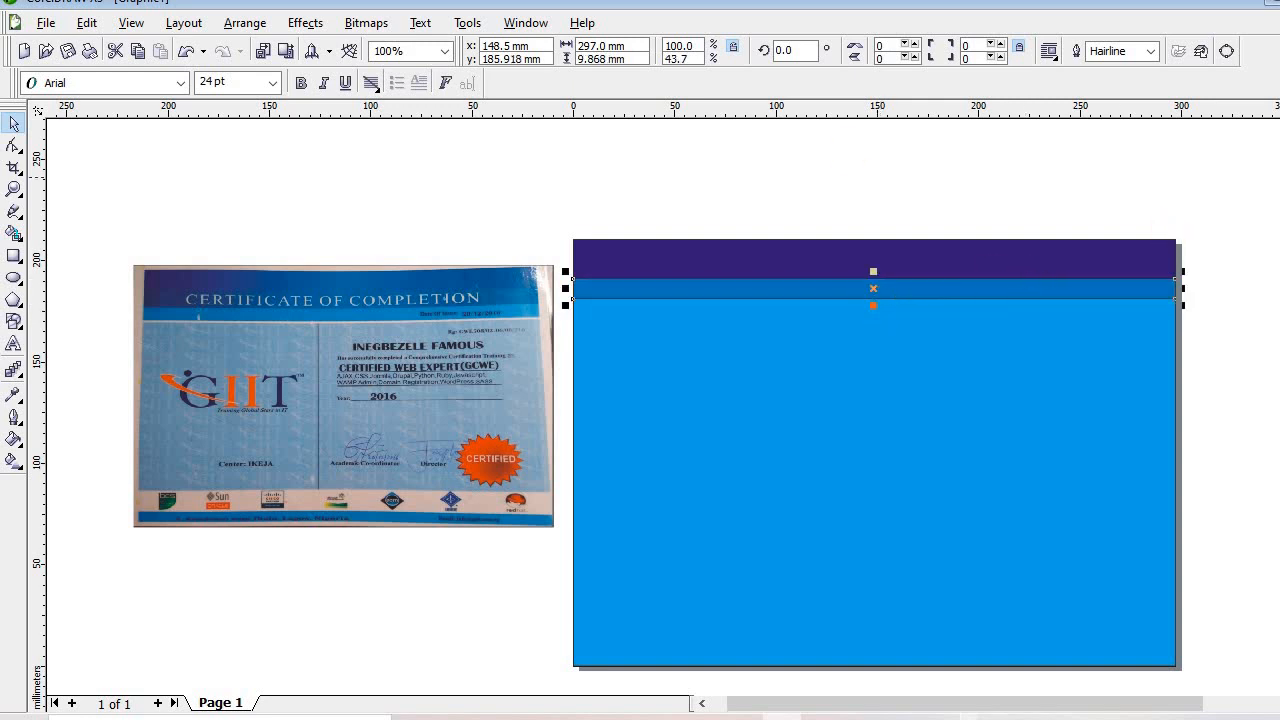
pyautogui.click(849, 246)
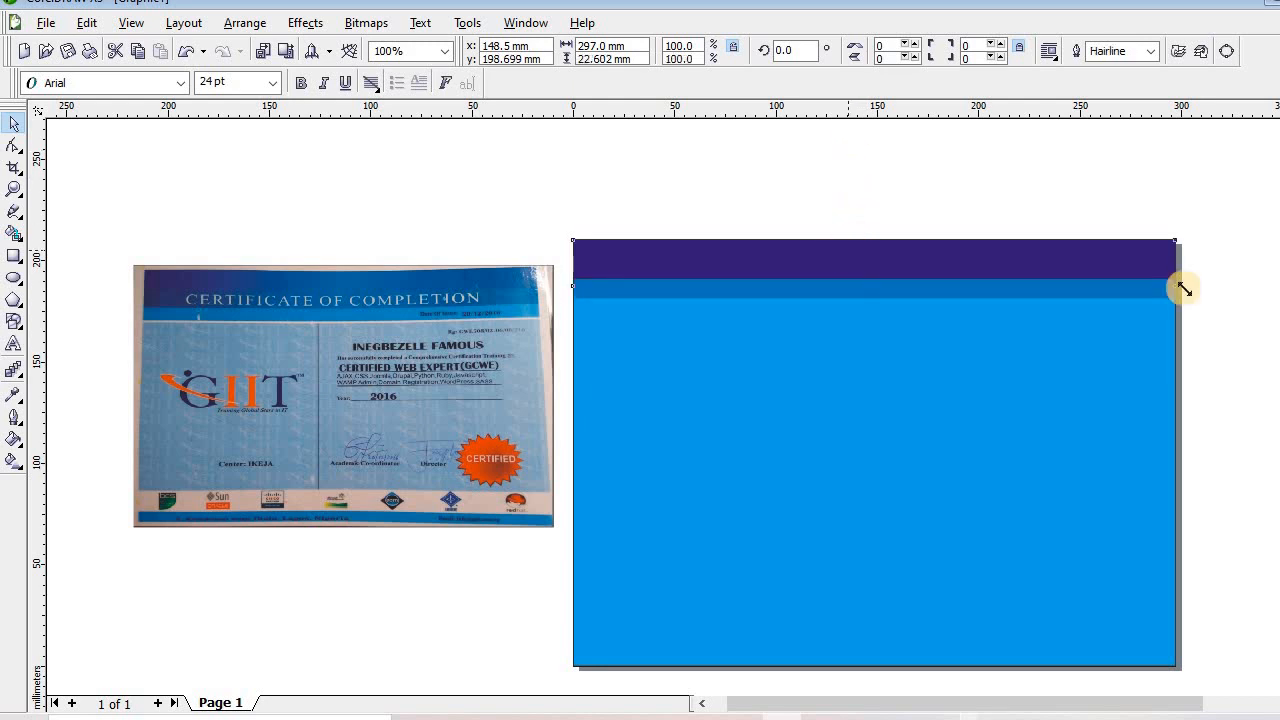
pyautogui.click(1184, 289)
pyautogui.rightClick(1266, 142)
pyautogui.click(880, 485)
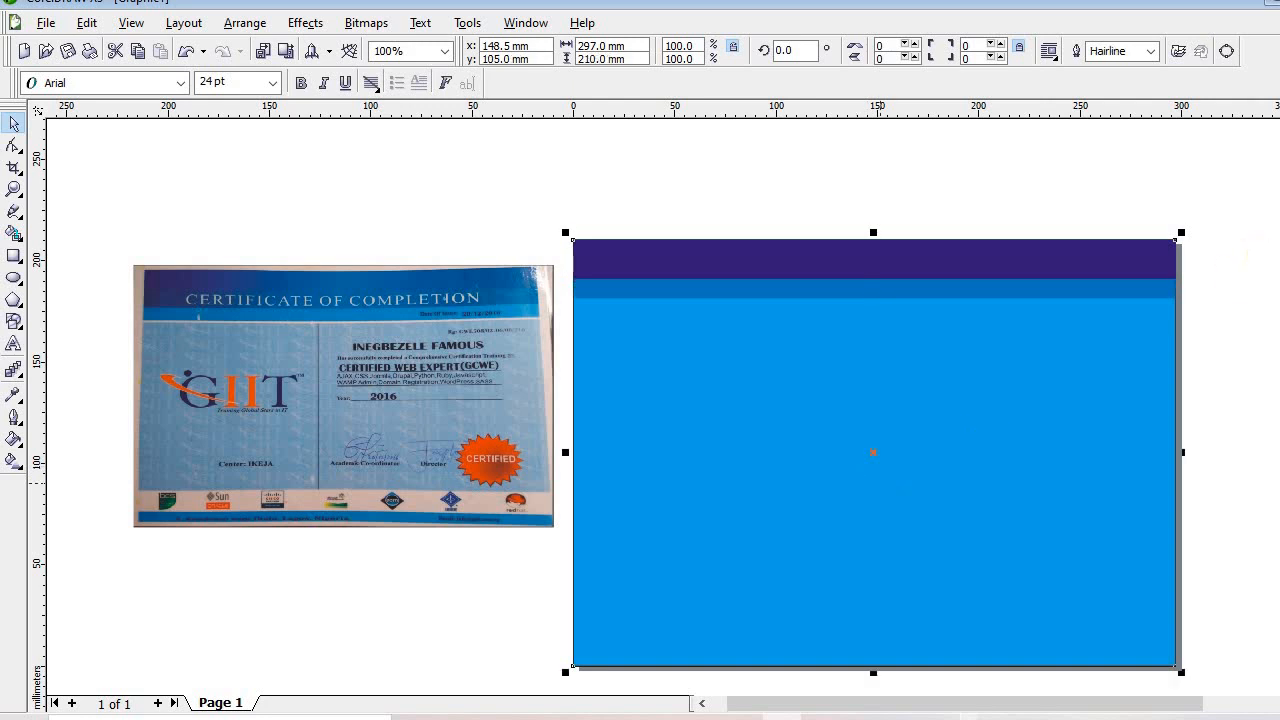
pyautogui.rightClick(1266, 142)
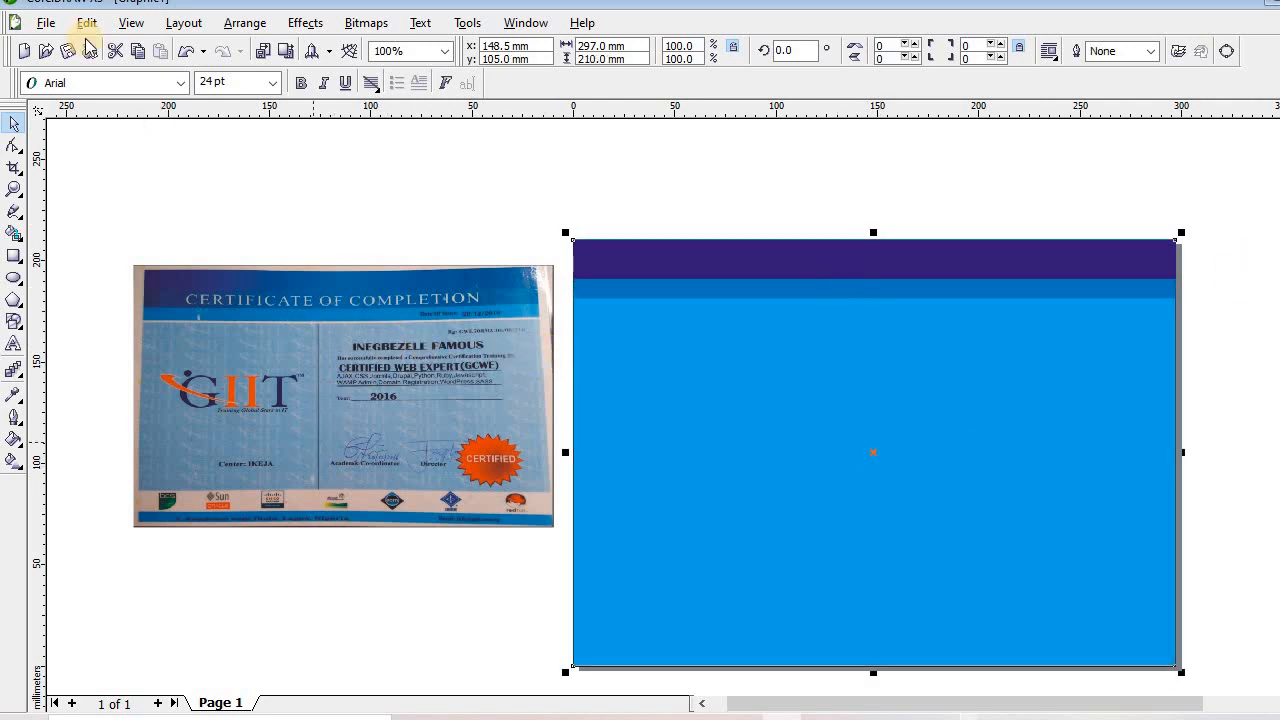
pyautogui.click(437, 348)
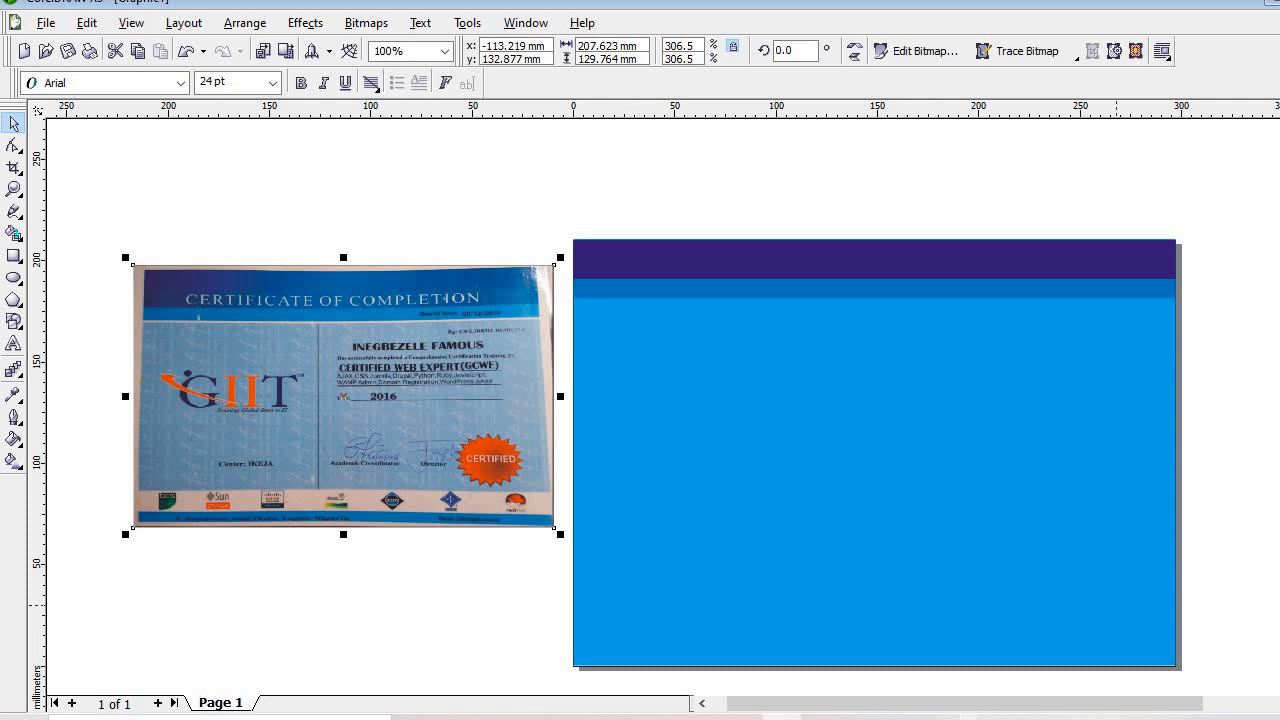
pyautogui.scroll(-2, 931, 523)
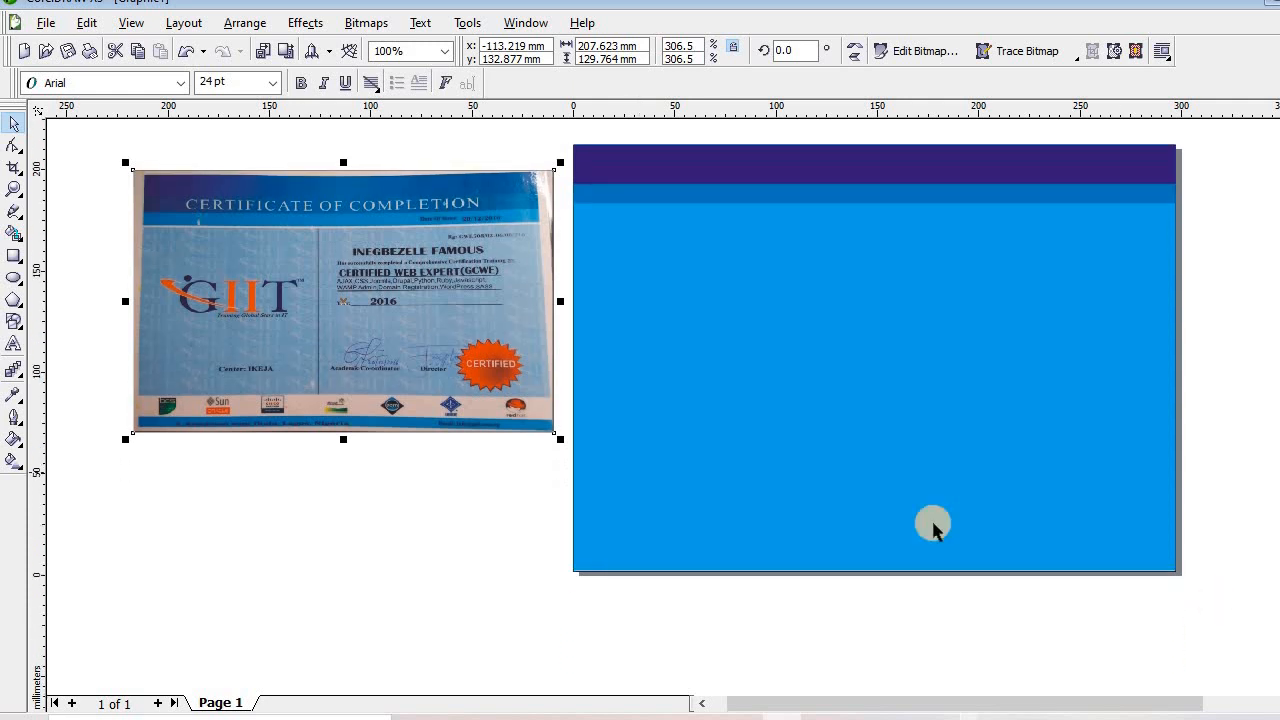
pyautogui.click(804, 500)
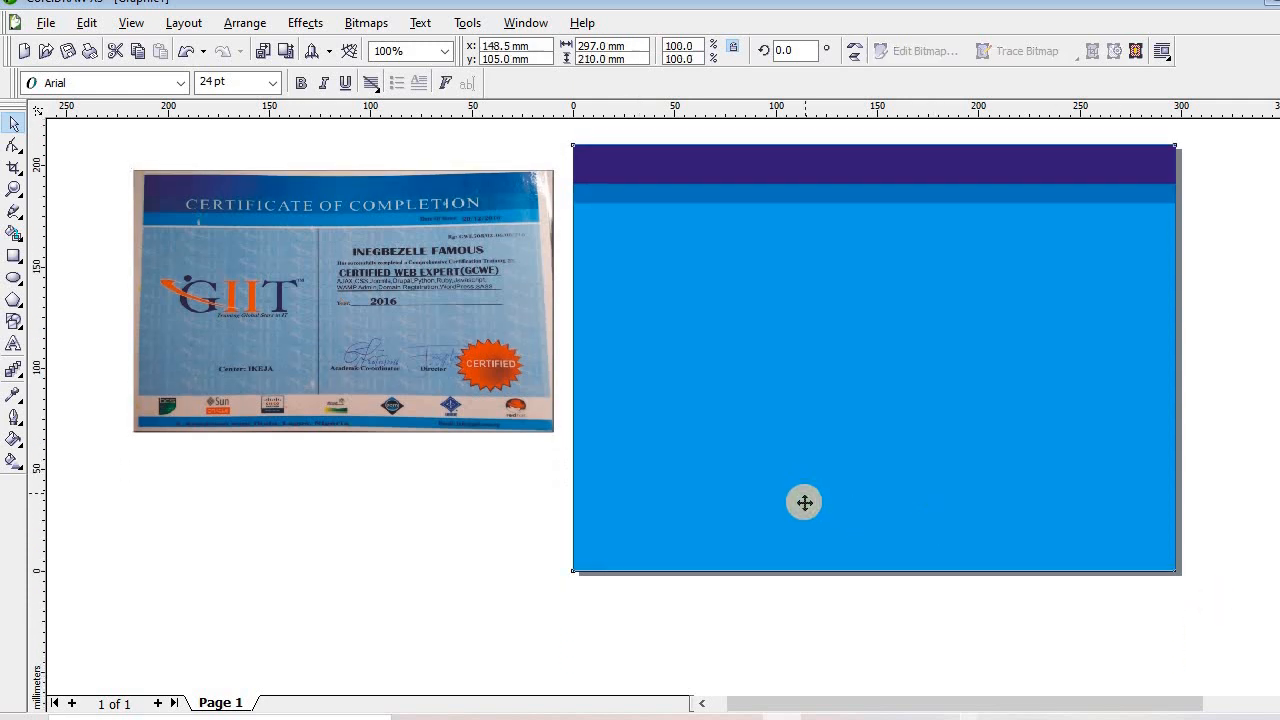
pyautogui.click(14, 255)
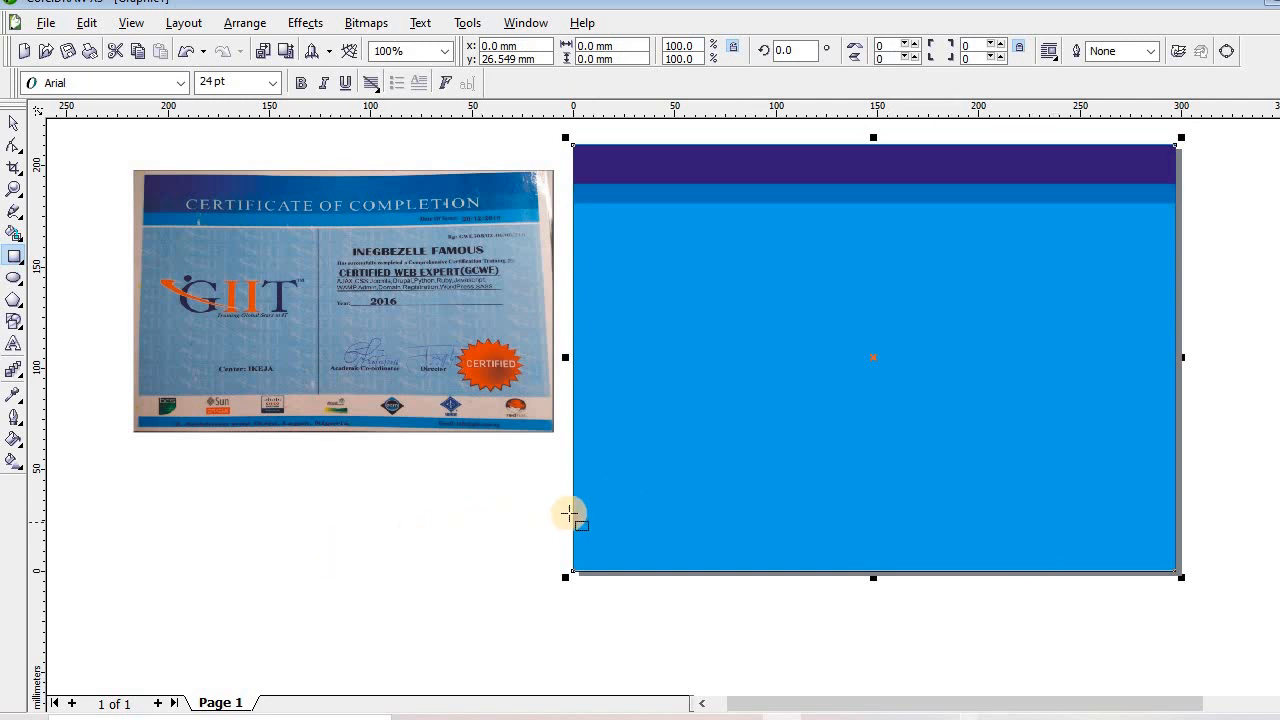
# Draw an outline-free cream band, 297 × 14.6 mm, just above the page's bottom edge
pyautogui.moveTo(997, 534); pyautogui.dragTo(1132, 525)
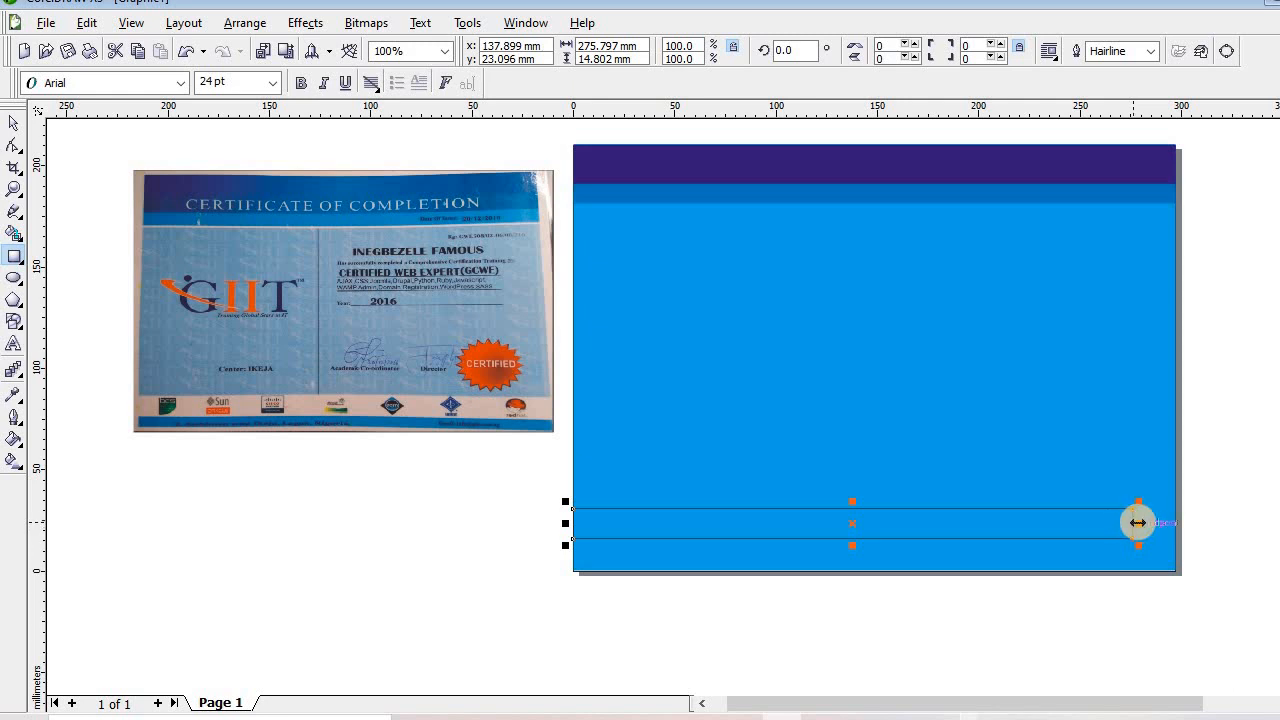
pyautogui.moveTo(1138, 522); pyautogui.dragTo(1180, 522)
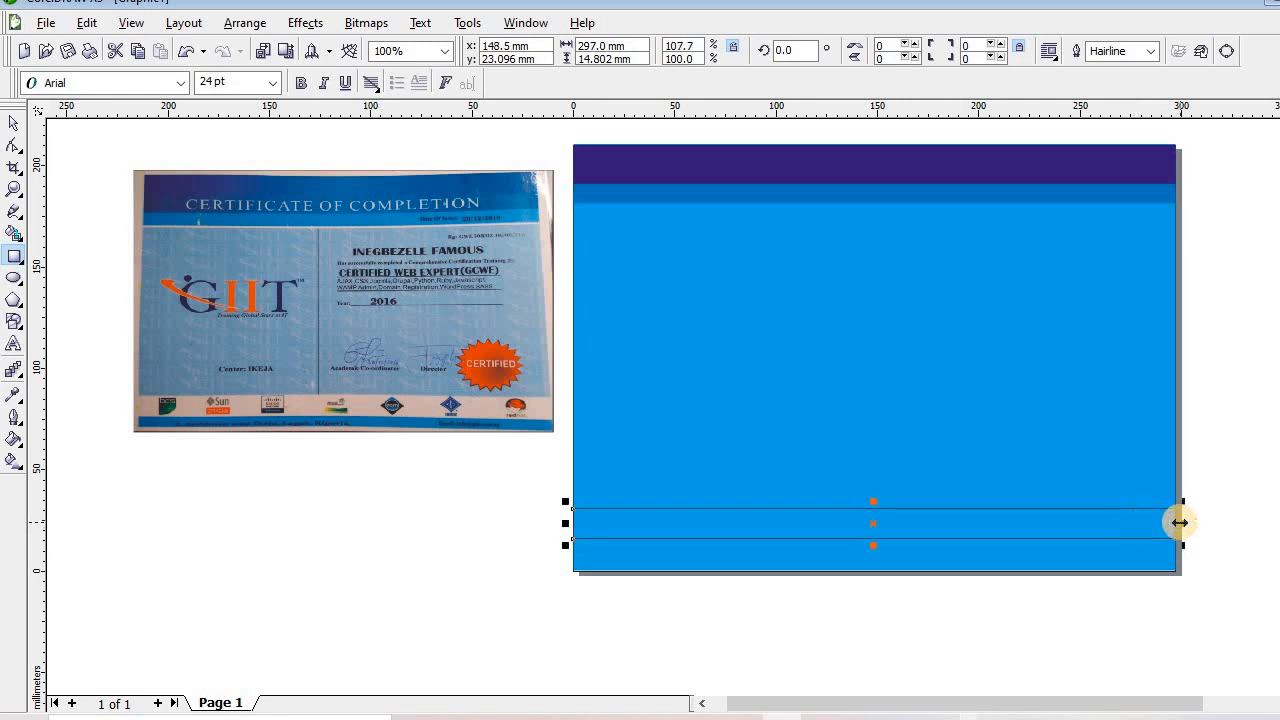
pyautogui.press('Down')
pyautogui.press('Down')
pyautogui.press('Down')
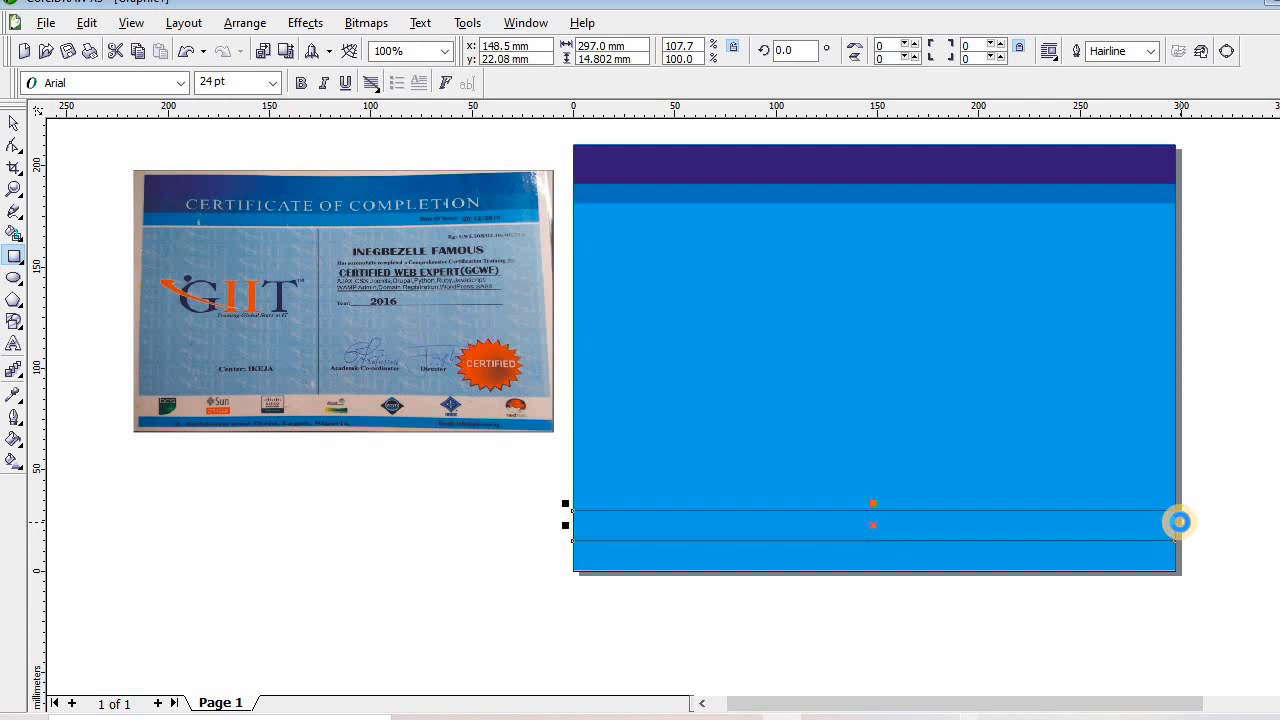
pyautogui.press('Down')
pyautogui.press('Down')
pyautogui.press('Down')
pyautogui.press('Down')
pyautogui.press('Down')
pyautogui.press('Down')
pyautogui.press('Down')
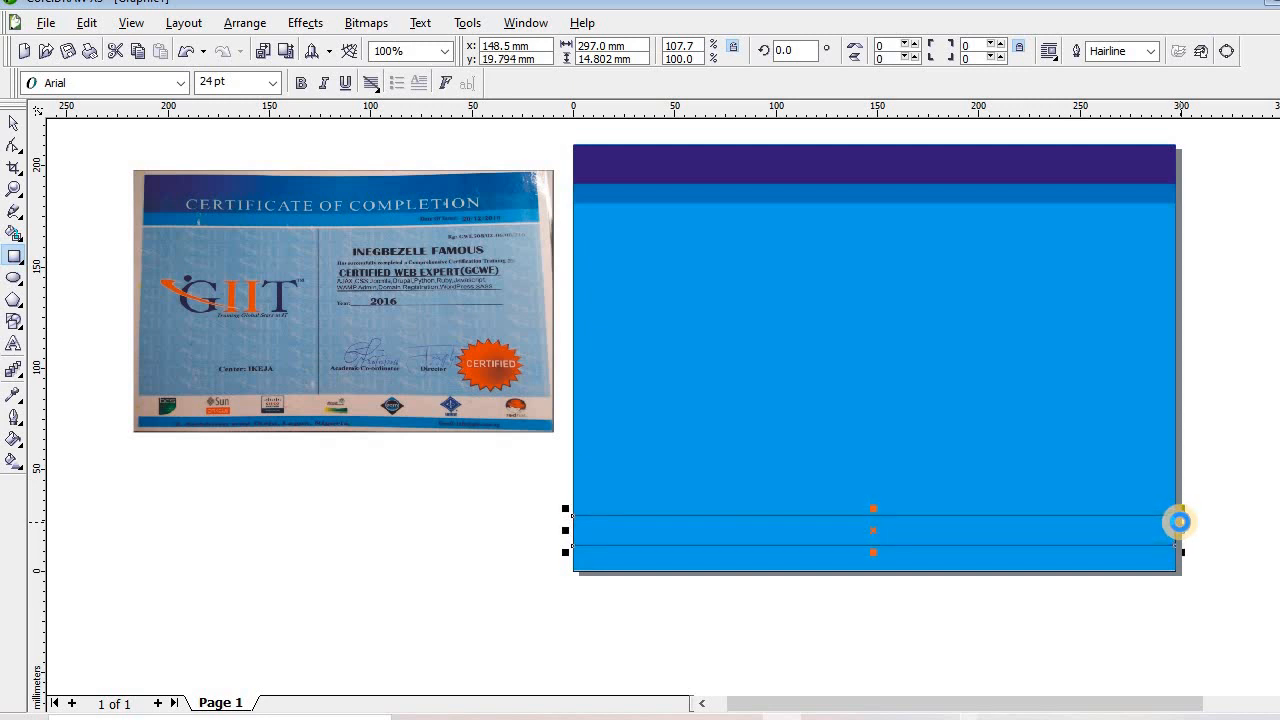
pyautogui.press('Down')
pyautogui.press('Down')
pyautogui.press('Down')
pyautogui.press('Down')
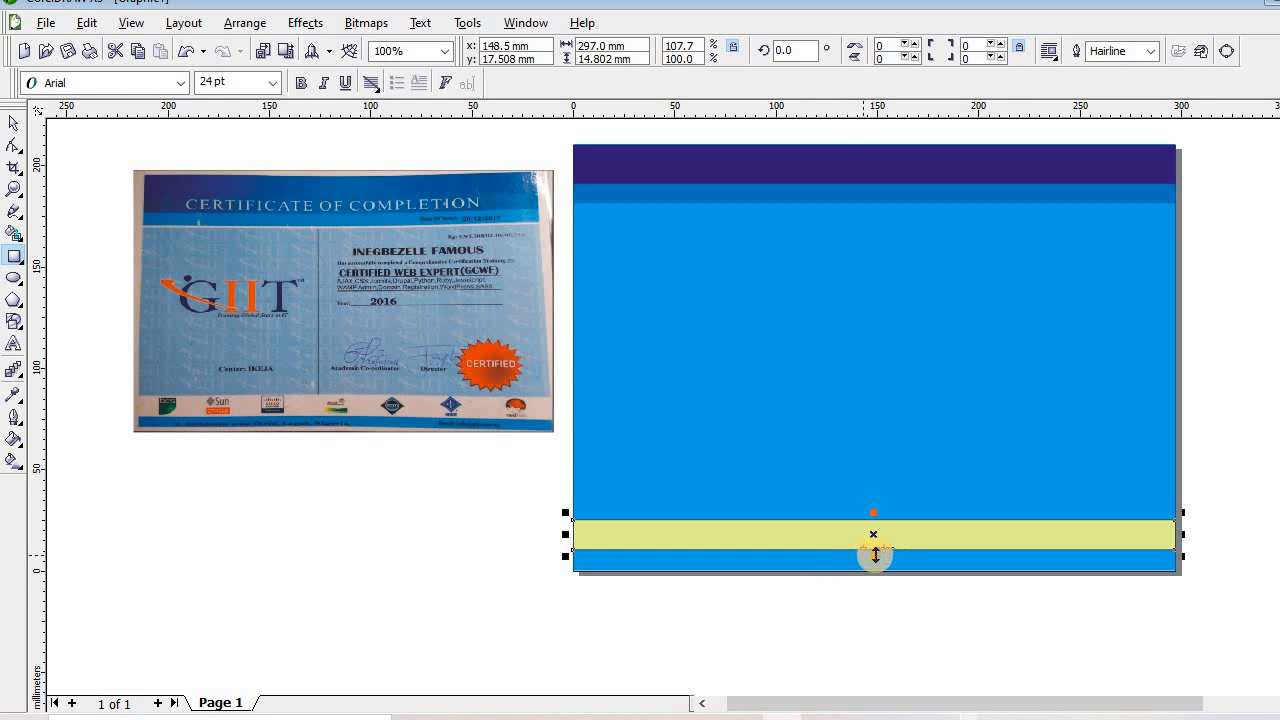
pyautogui.moveTo(875, 555); pyautogui.dragTo(900, 564)
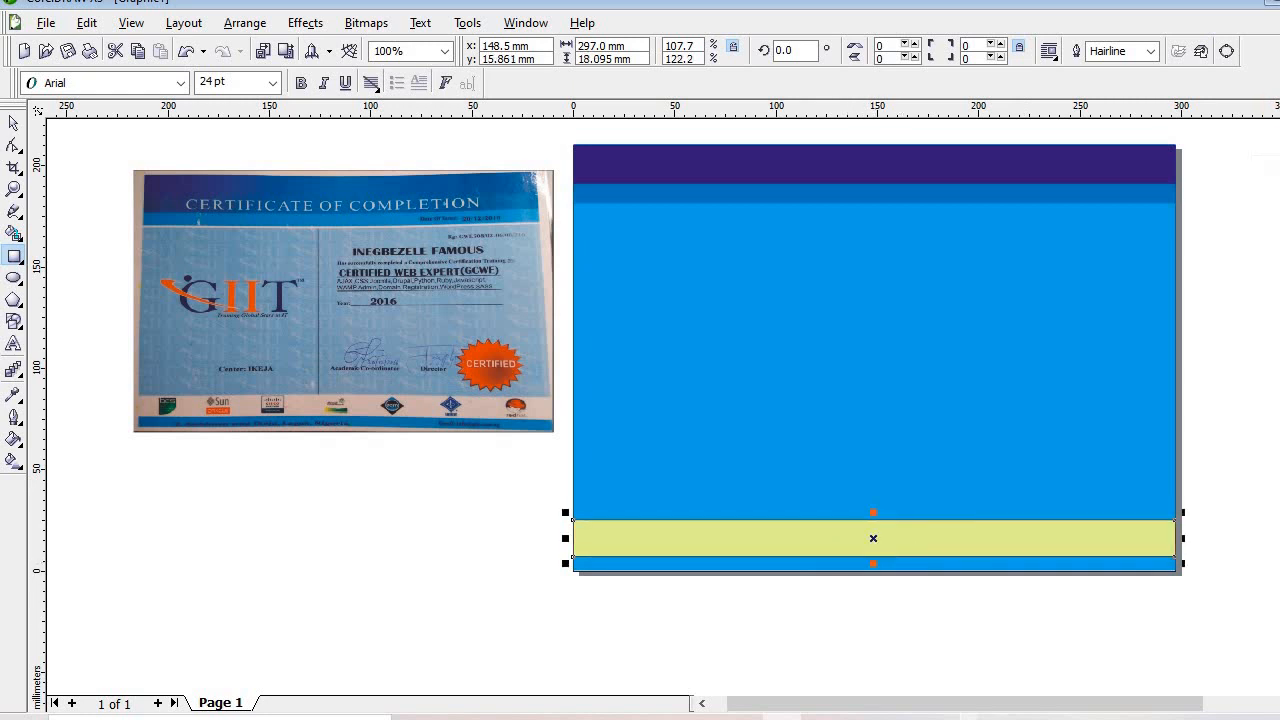
pyautogui.rightClick(1279, 155)
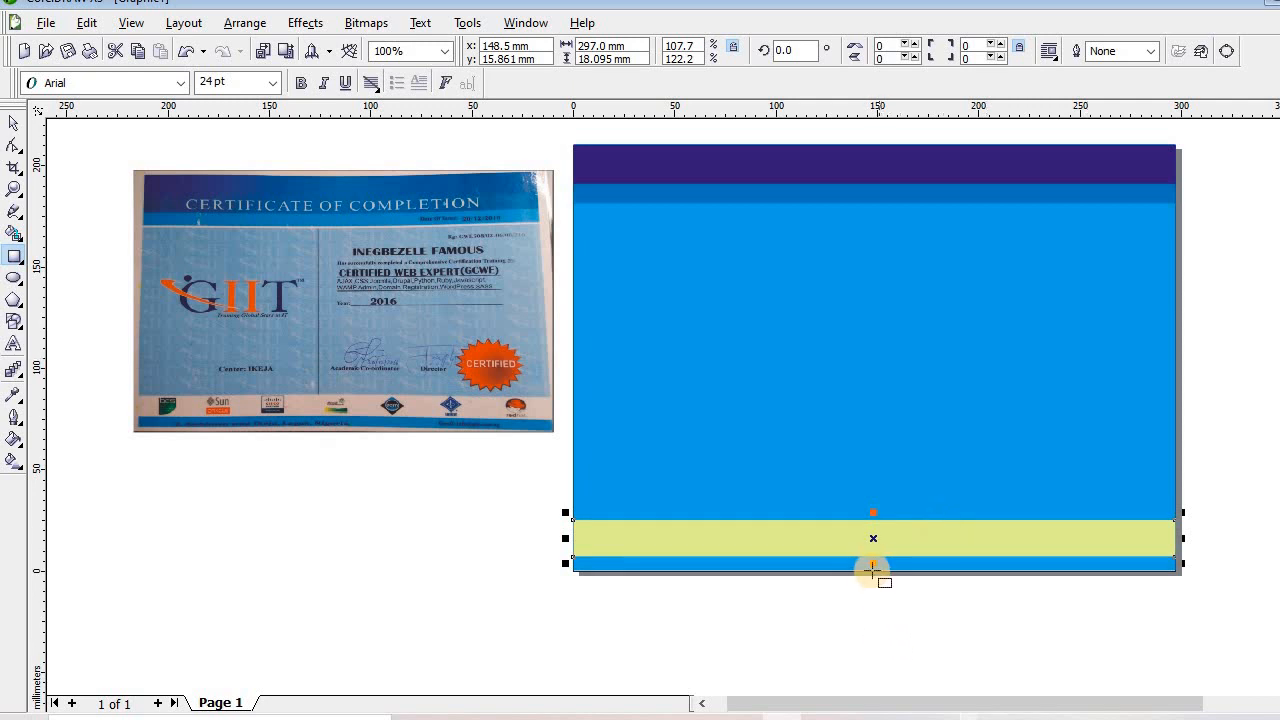
pyautogui.moveTo(872, 563); pyautogui.dragTo(920, 556)
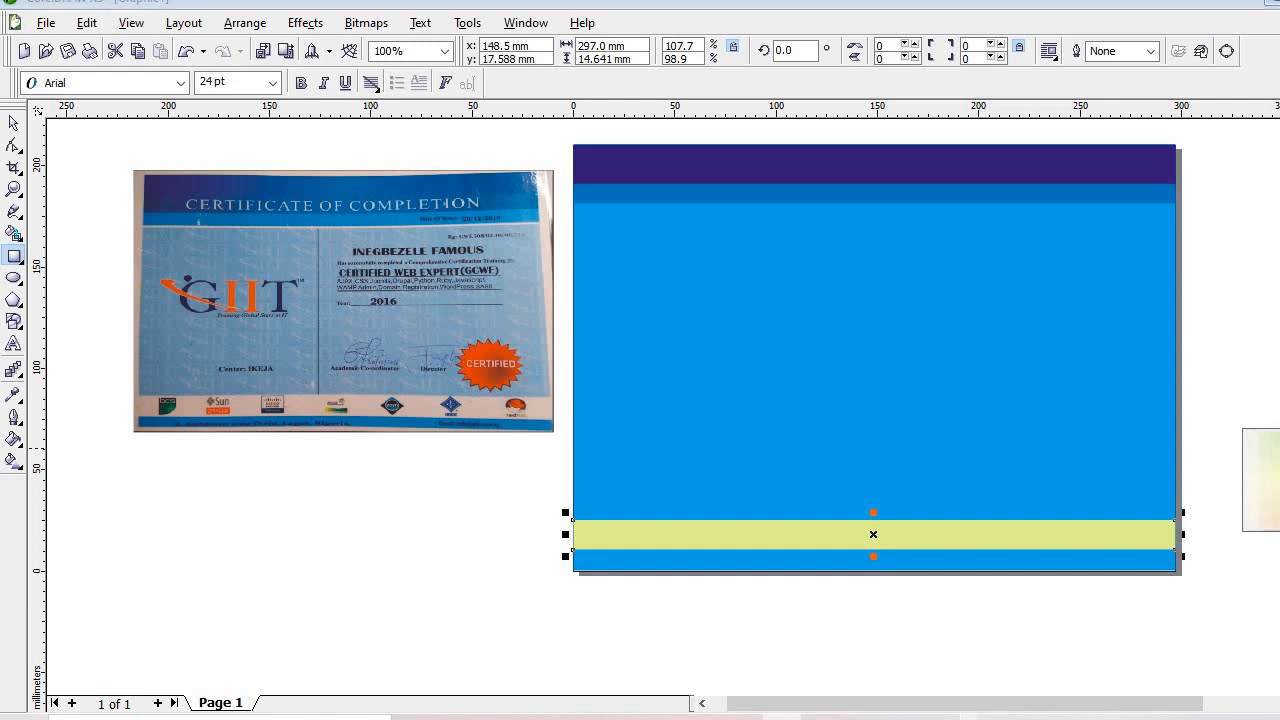
pyautogui.click(1265, 523)
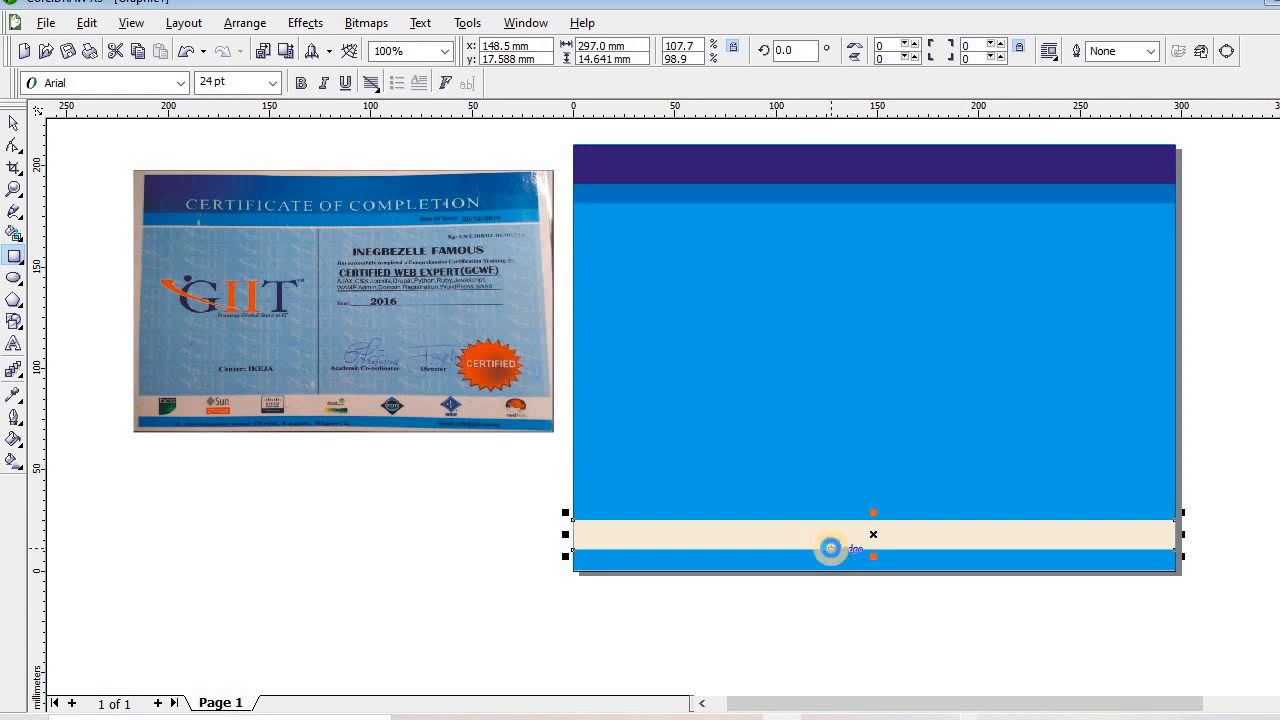
pyautogui.moveTo(830, 548); pyautogui.dragTo(830, 550)
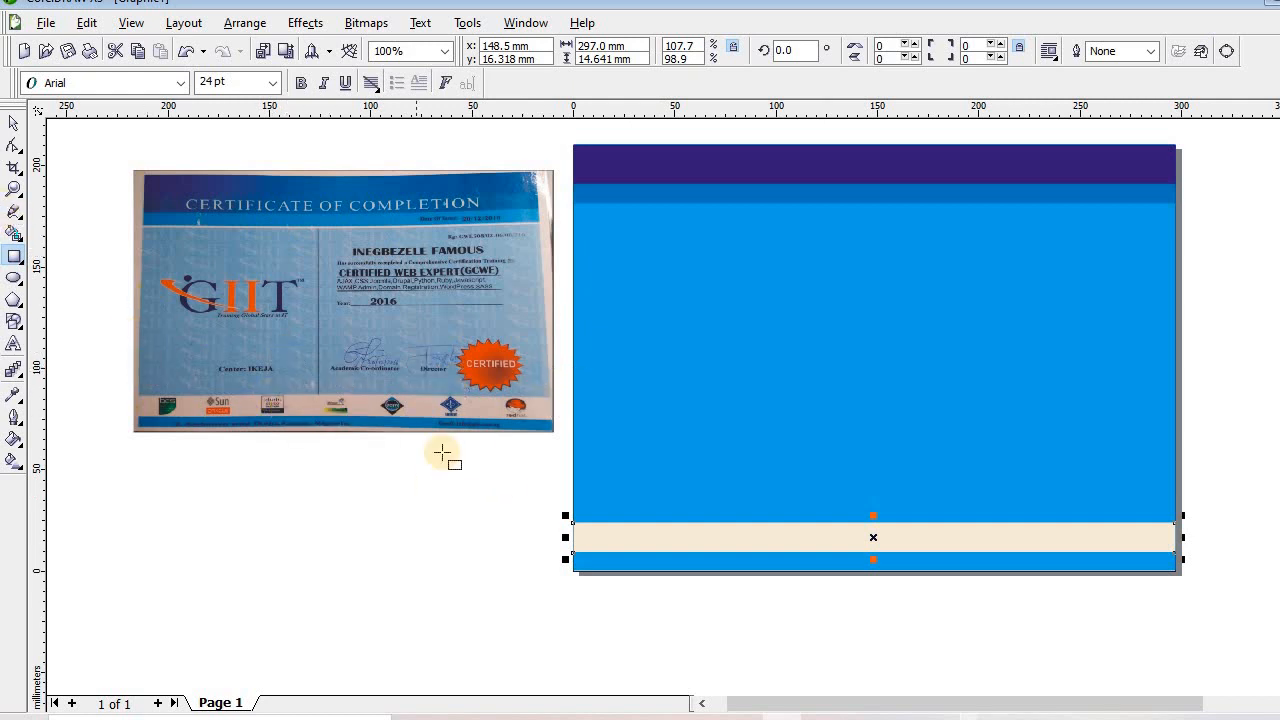
pyautogui.click(13, 260)
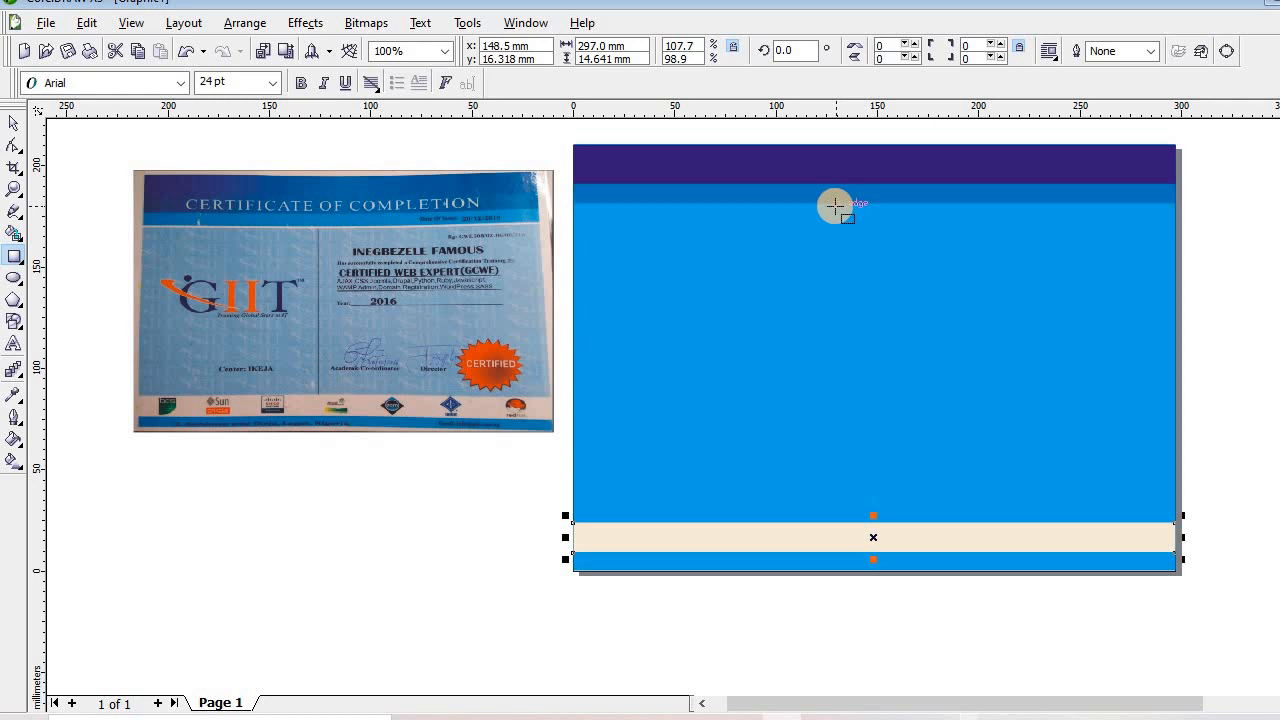
# Draw a thin 0.987 × 157.345 mm dark purple vertical bar from below the header to the cream band
pyautogui.moveTo(822, 205); pyautogui.dragTo(823, 522)
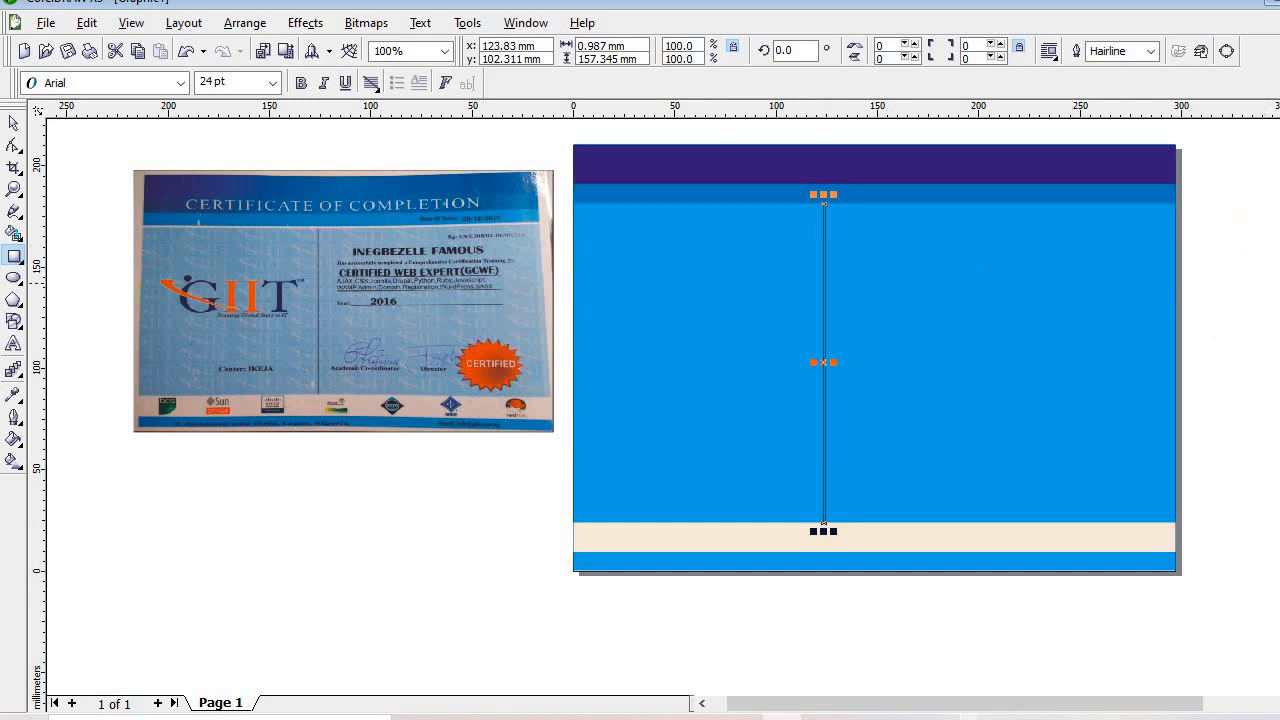
pyautogui.click(13, 190)
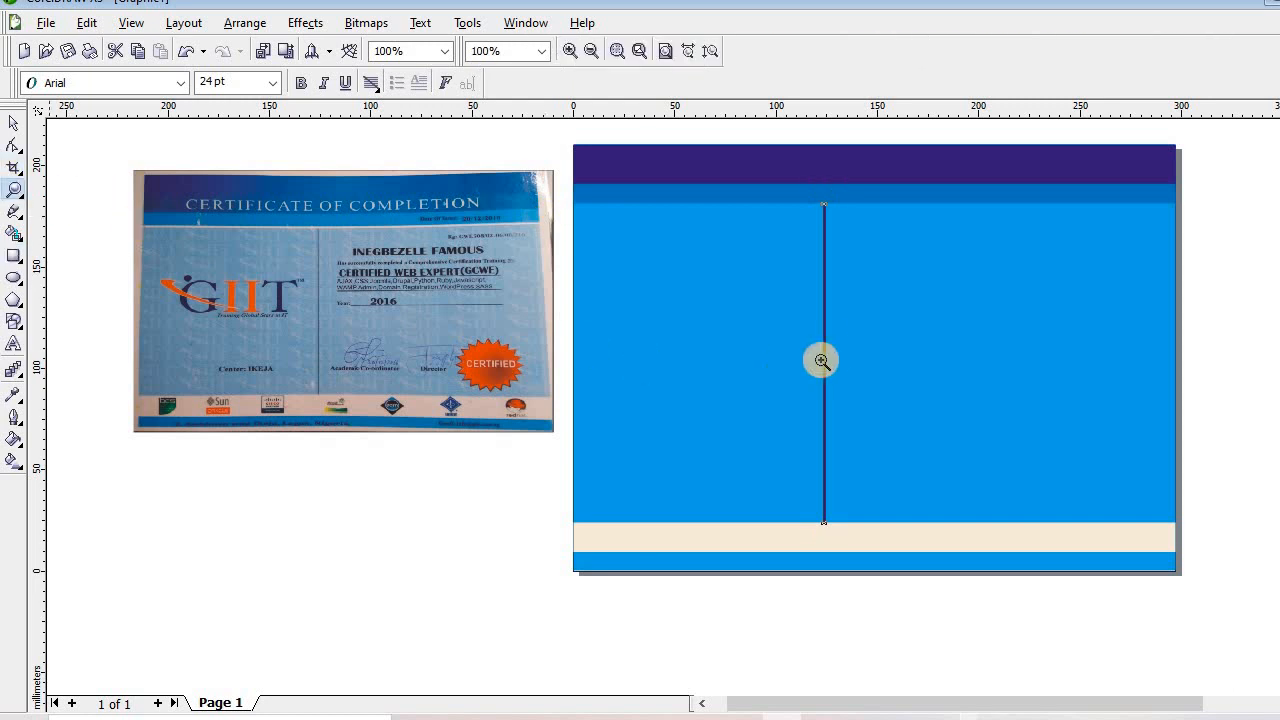
pyautogui.click(837, 353)
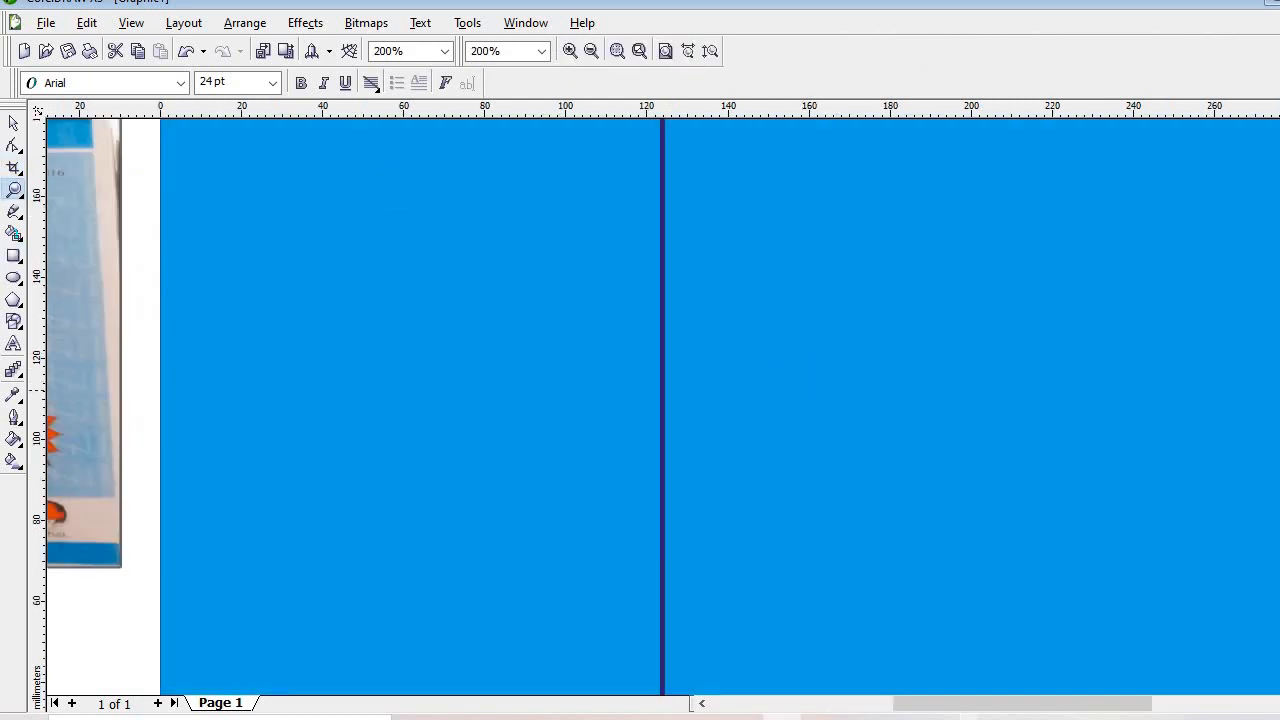
pyautogui.click(12, 125)
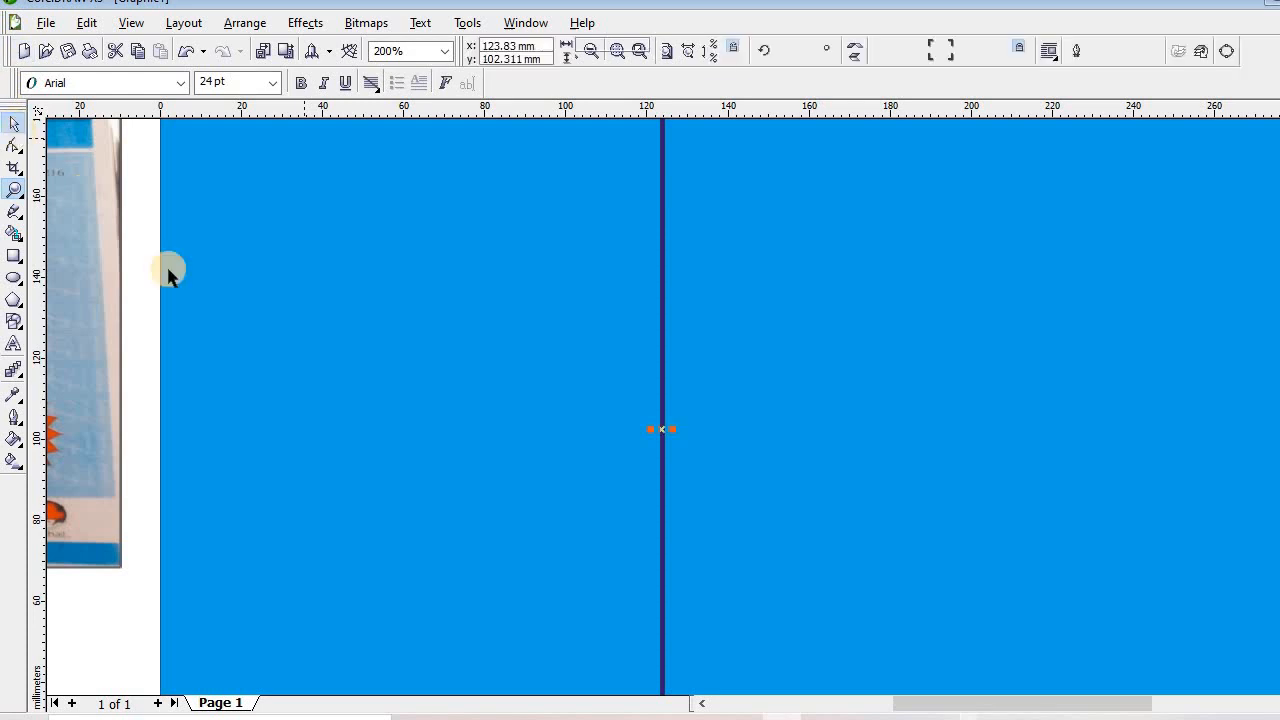
# Zoom in and out repeatedly to inspect the vertical bar's edges closely
pyautogui.click(14, 190)
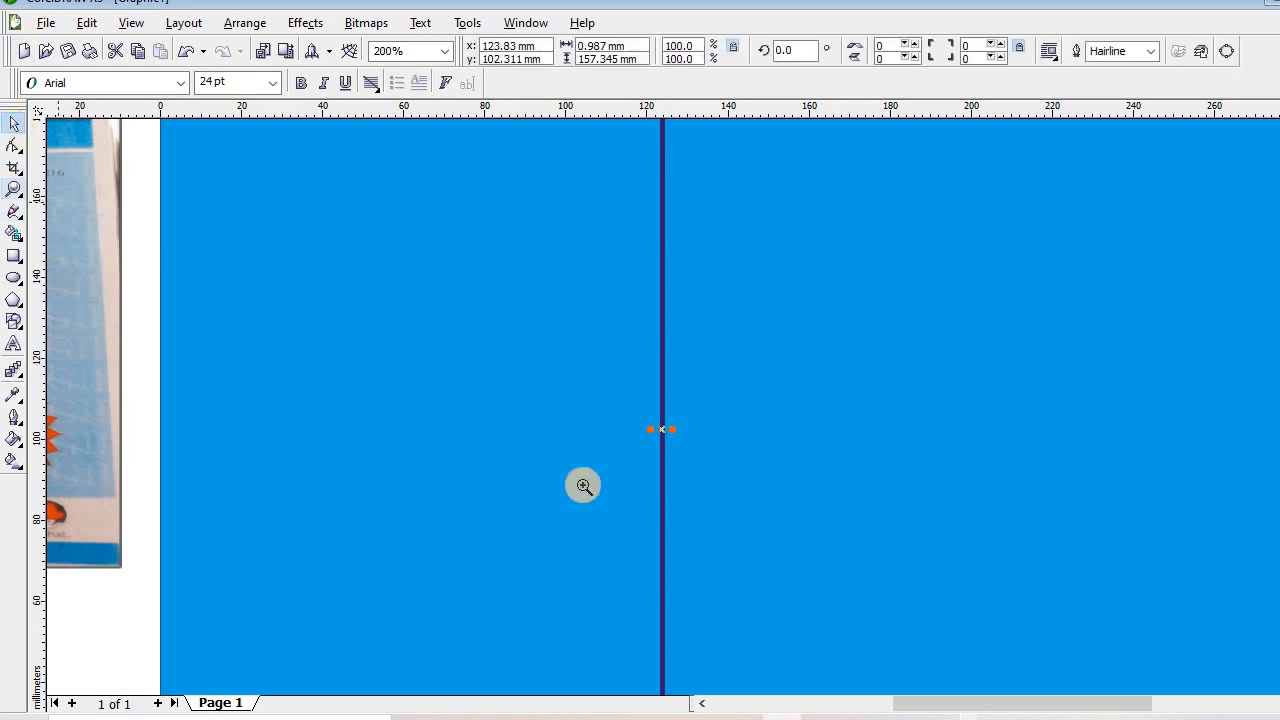
pyautogui.click(663, 434)
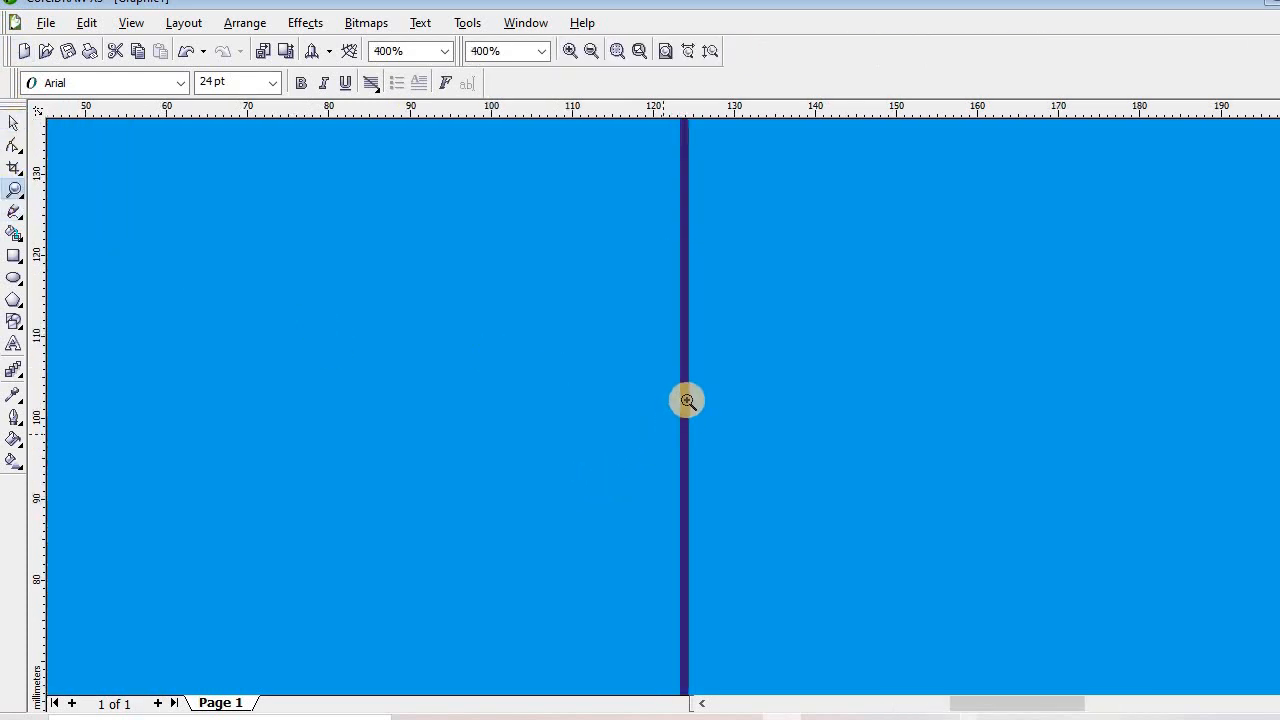
pyautogui.click(687, 400)
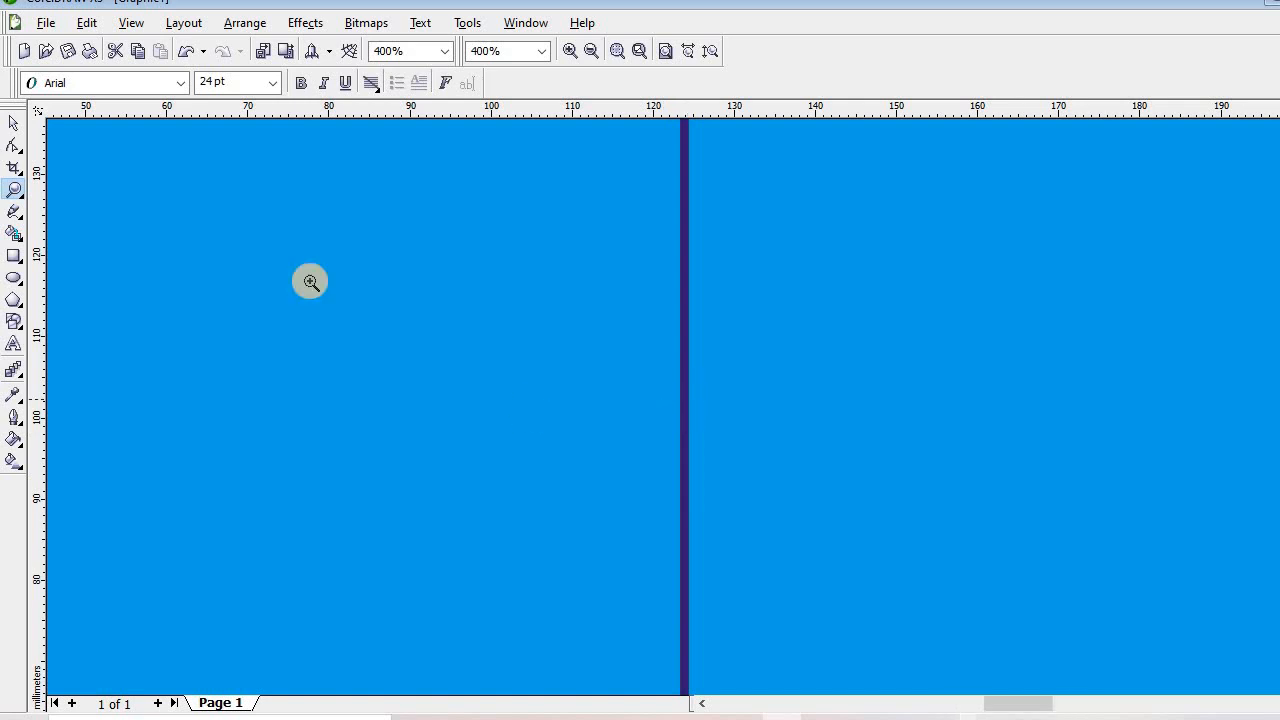
pyautogui.click(15, 124)
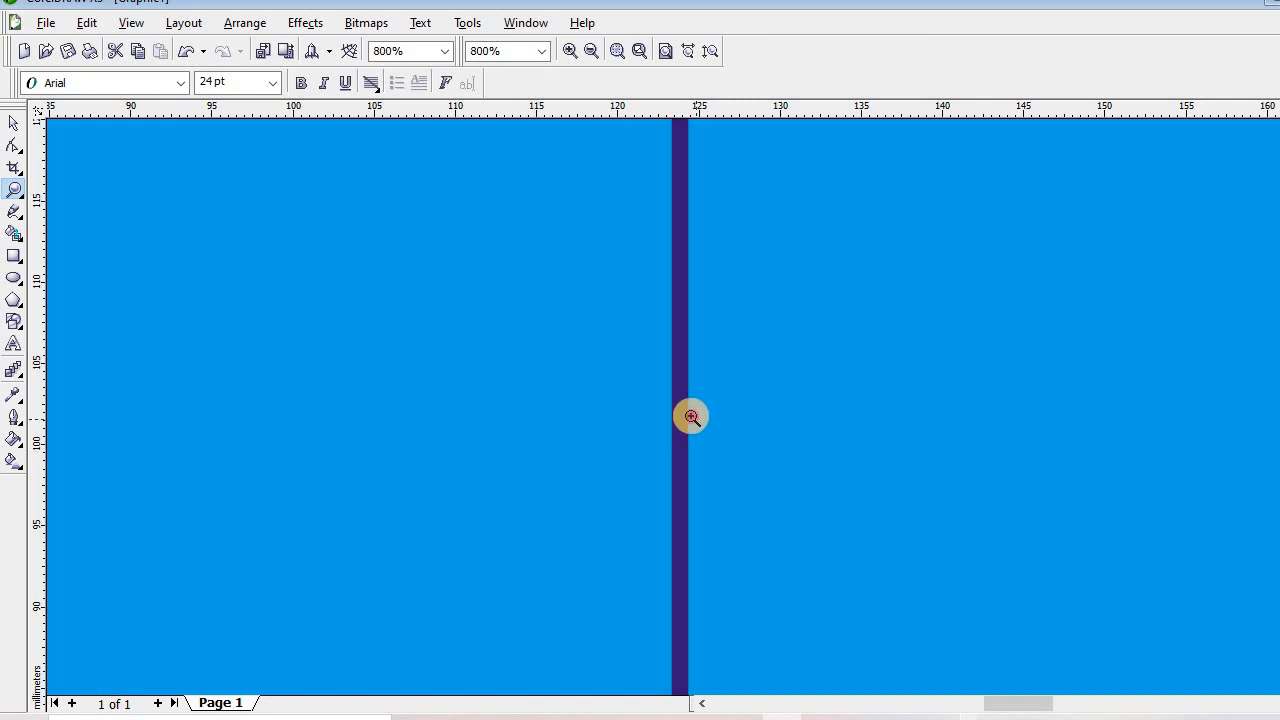
pyautogui.click(680, 417)
pyautogui.click(676, 417)
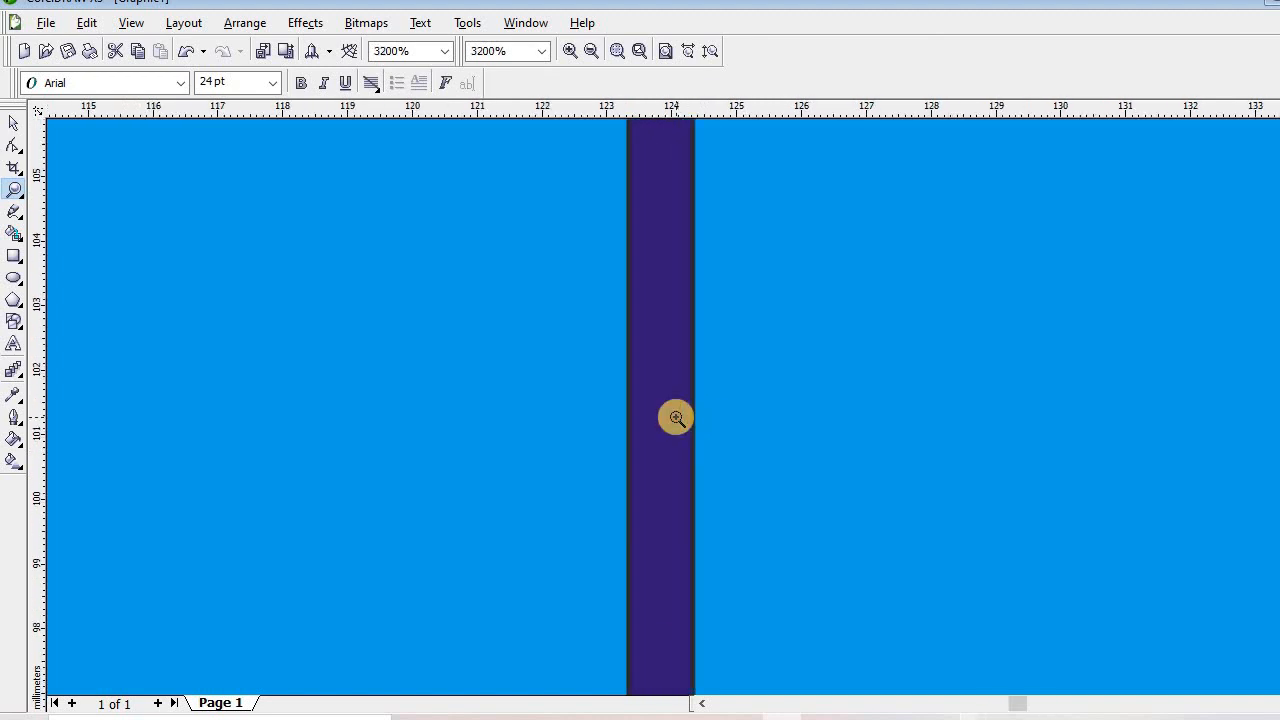
pyautogui.click(676, 417)
pyautogui.click(676, 417)
pyautogui.click(11, 125)
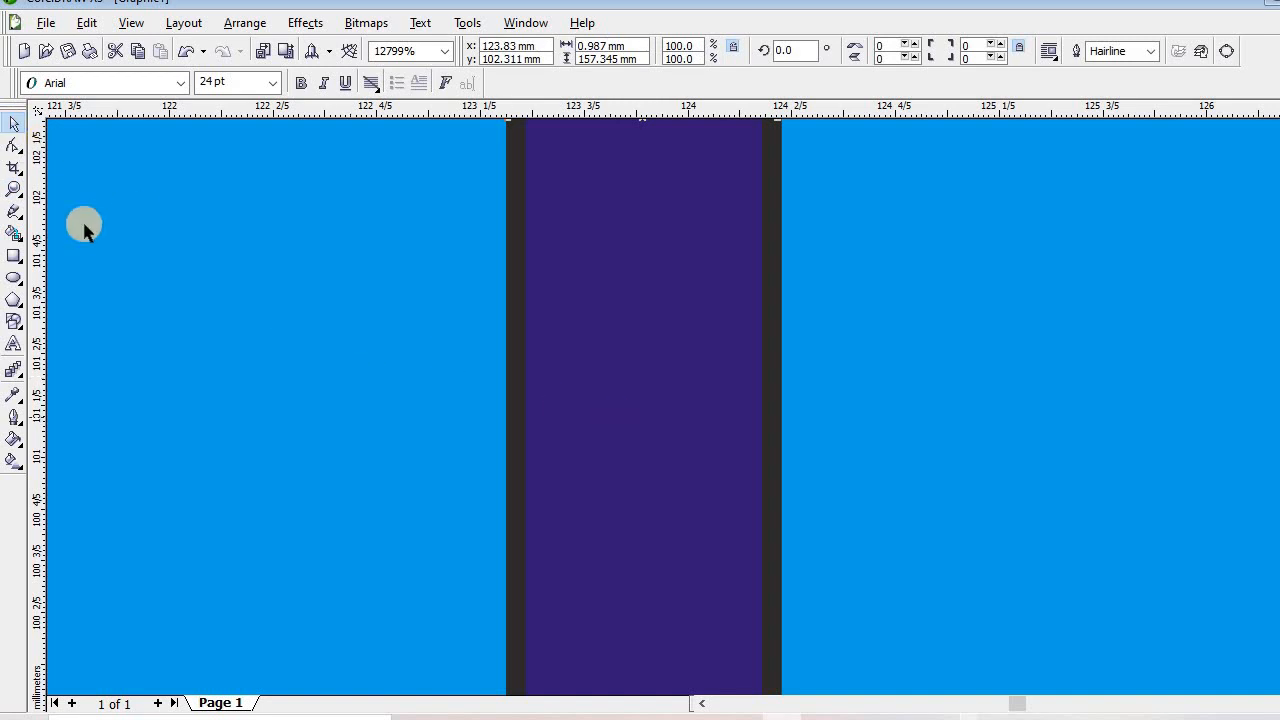
pyautogui.click(13, 189)
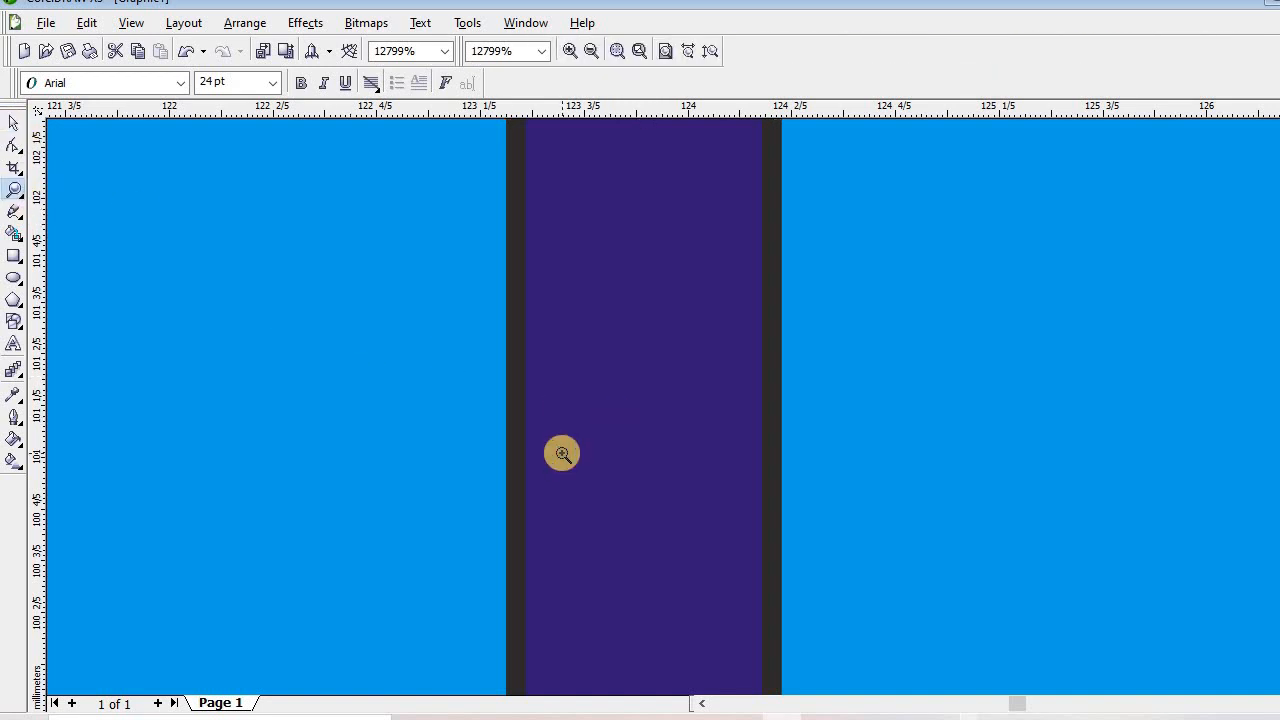
pyautogui.rightClick(562, 453)
pyautogui.rightClick(562, 453)
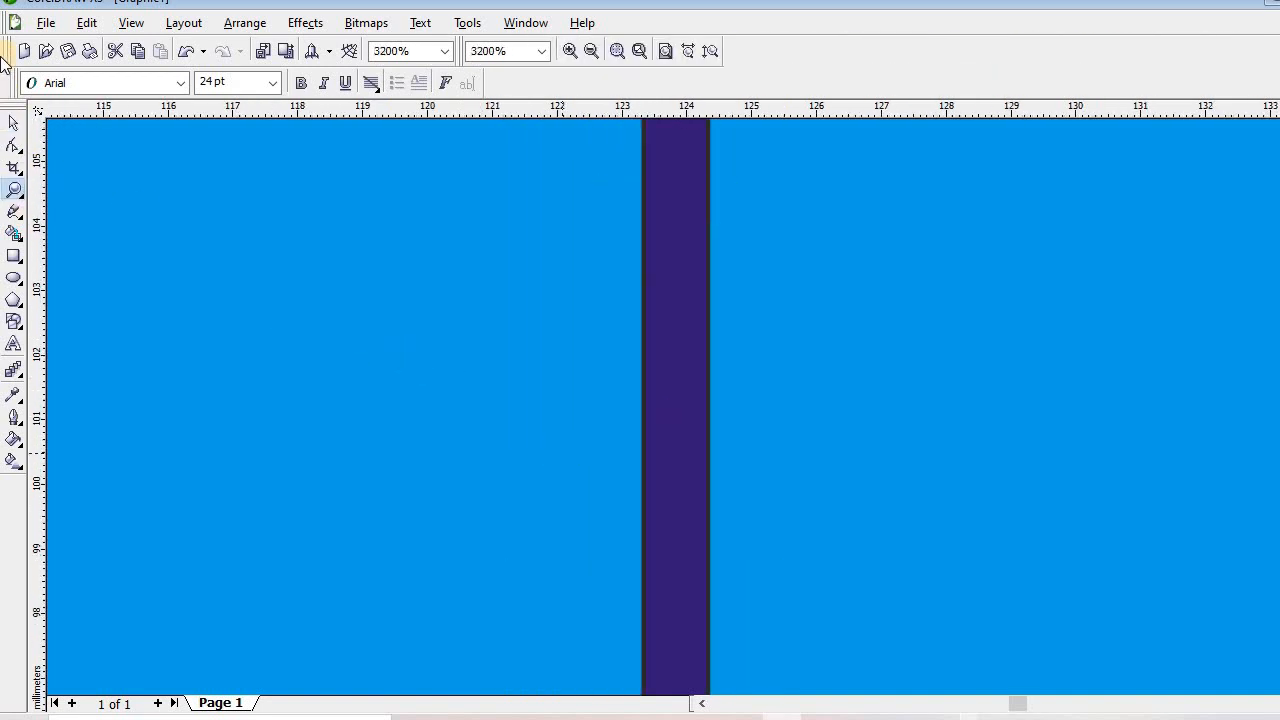
pyautogui.click(14, 124)
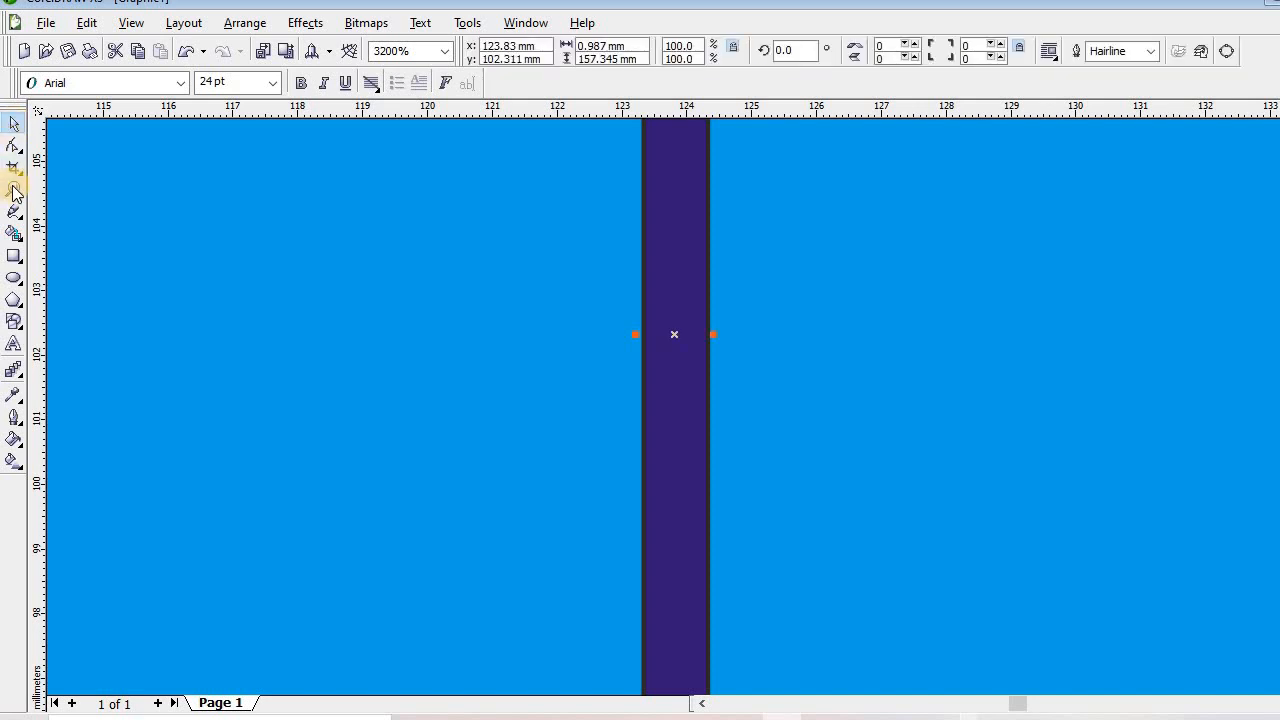
pyautogui.click(14, 190)
pyautogui.click(685, 343)
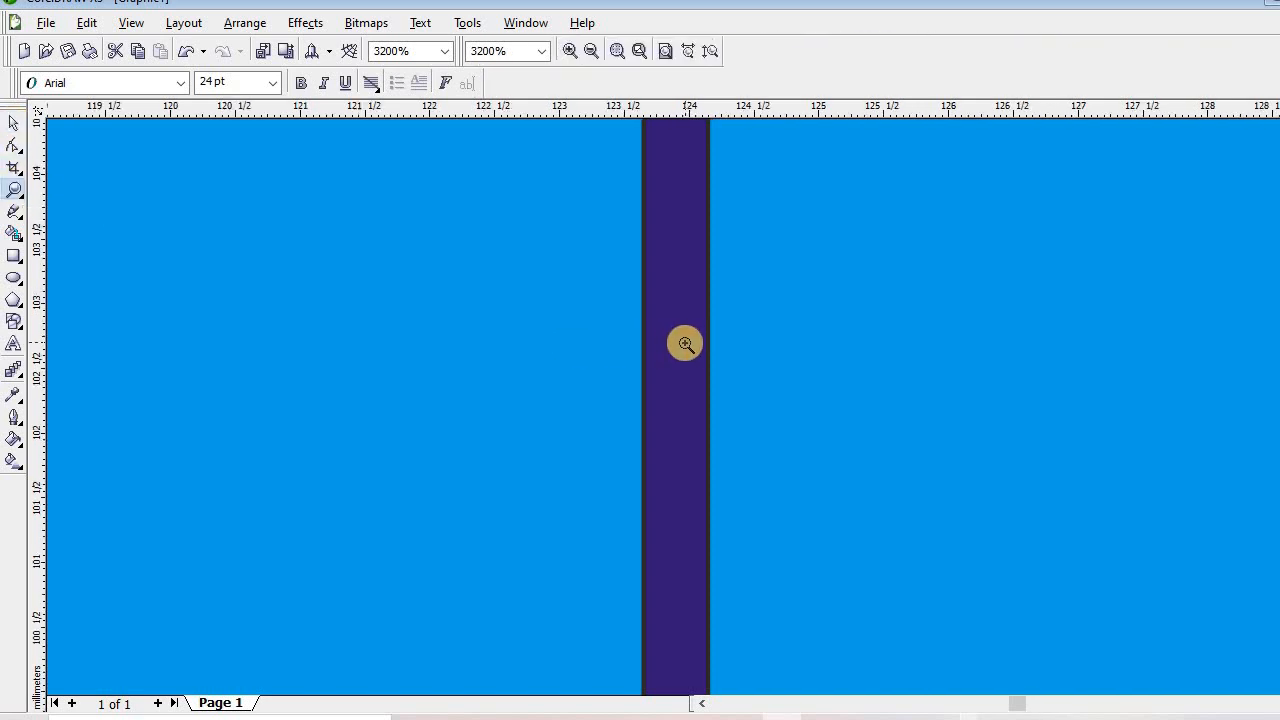
pyautogui.click(674, 338)
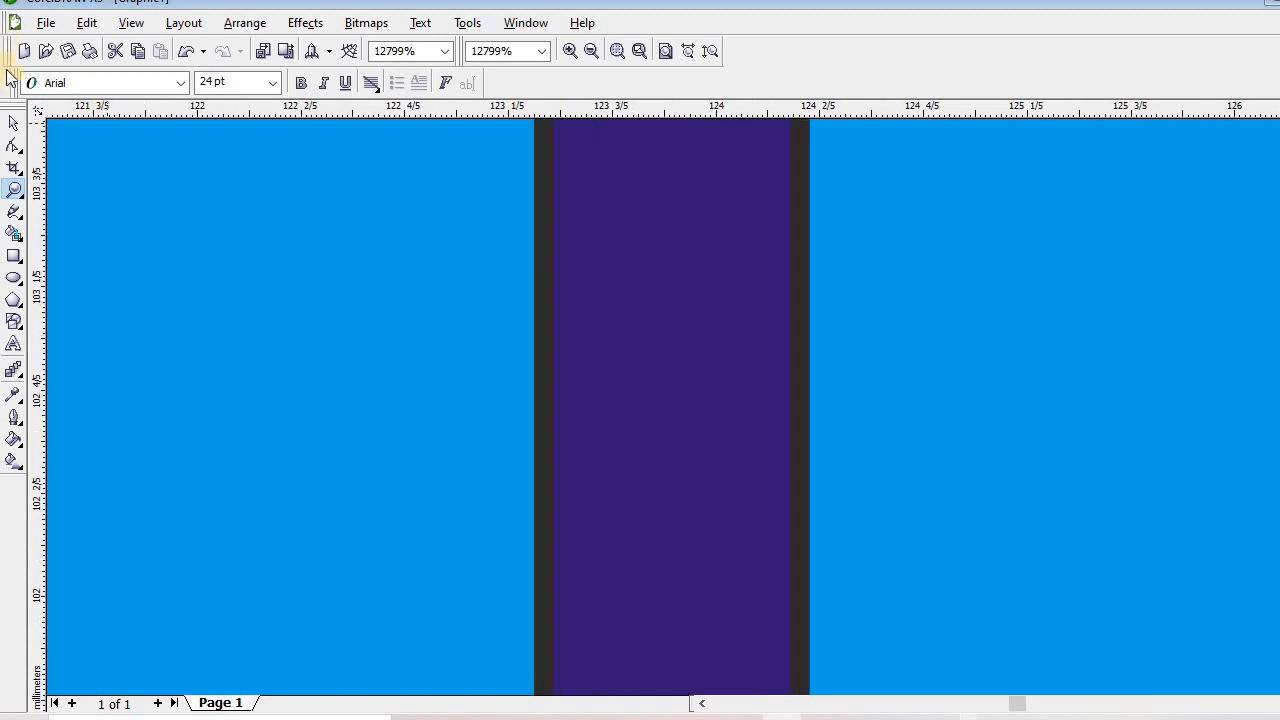
pyautogui.click(13, 124)
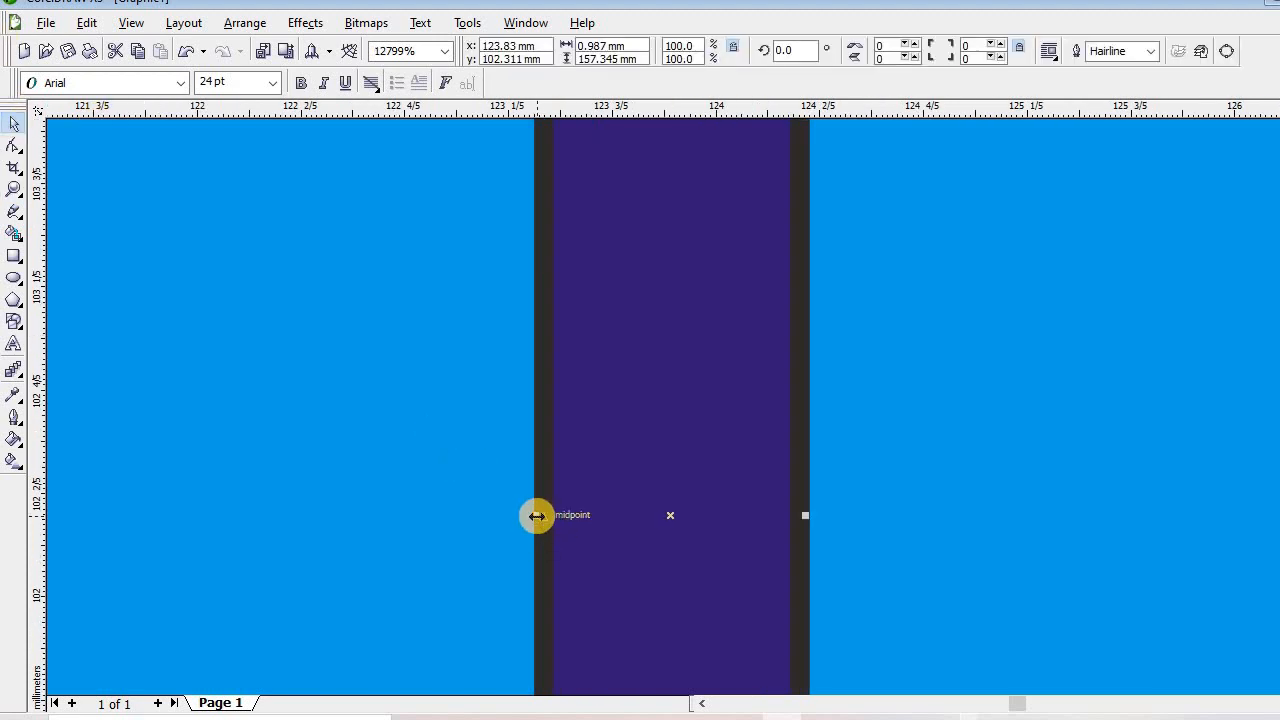
pyautogui.moveTo(536, 515); pyautogui.dragTo(643, 543)
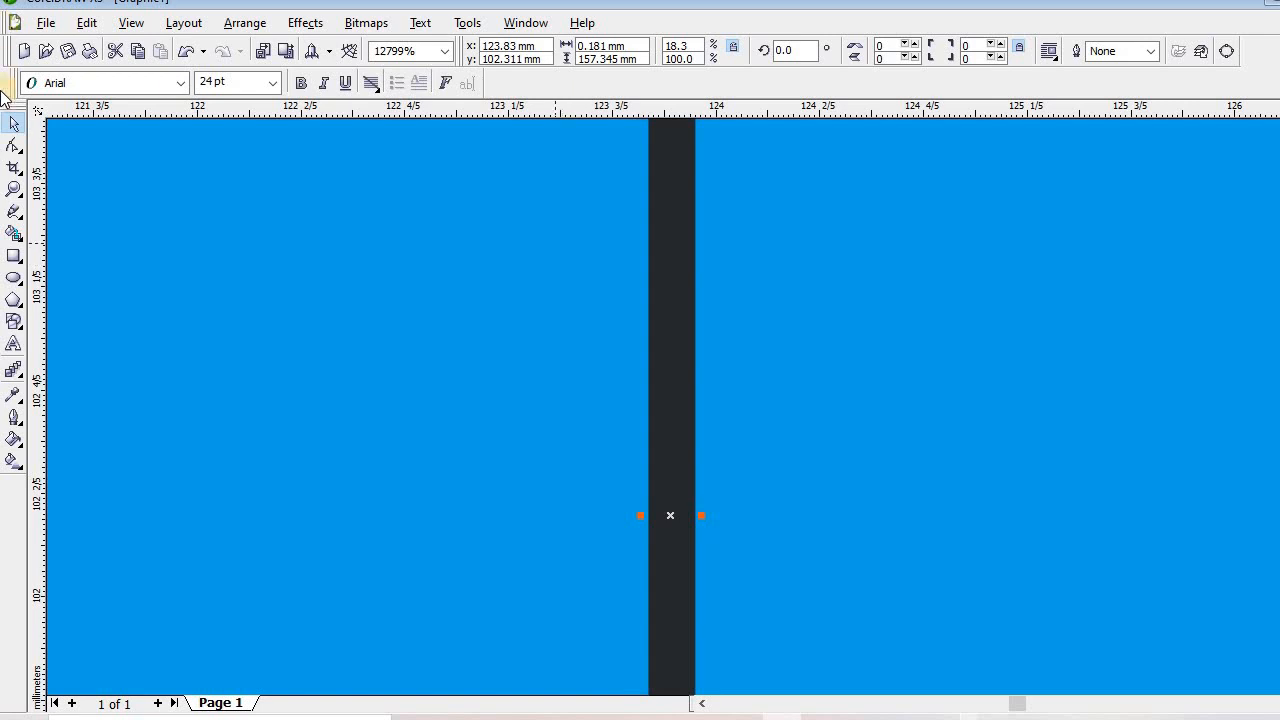
pyautogui.click(14, 190)
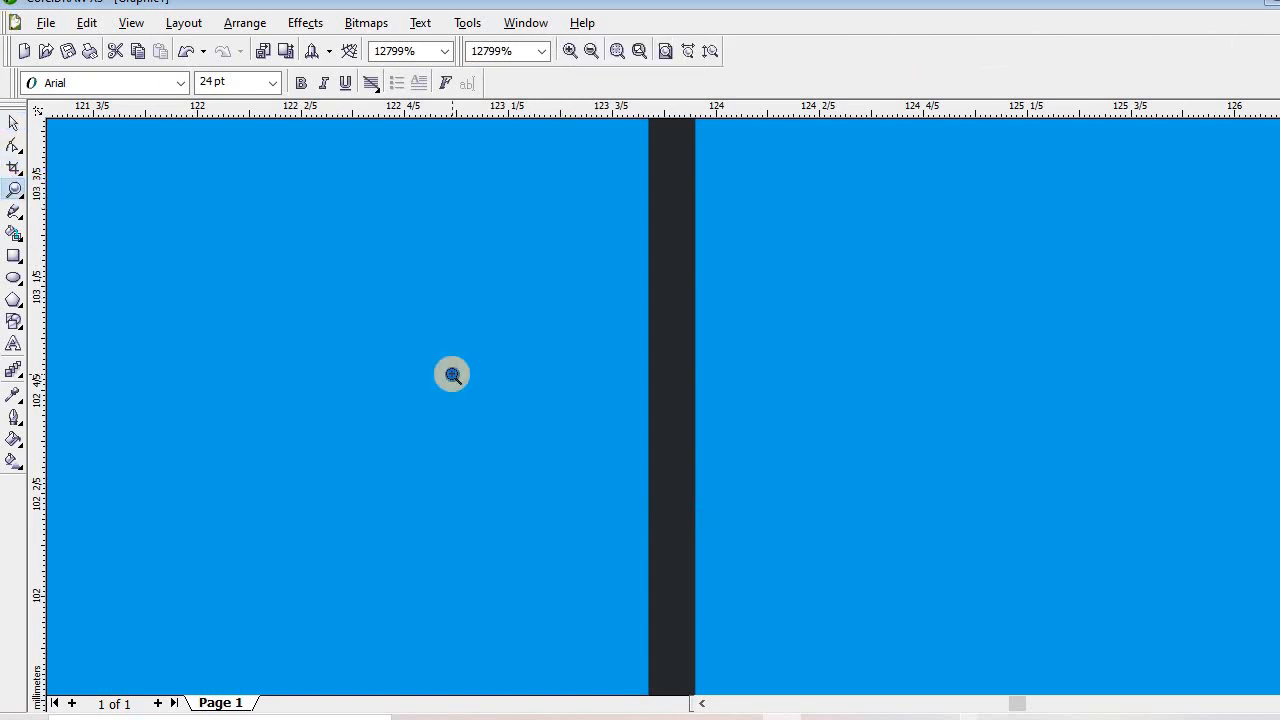
pyautogui.scroll(-3, 452, 374)
pyautogui.scroll(-3, 452, 374)
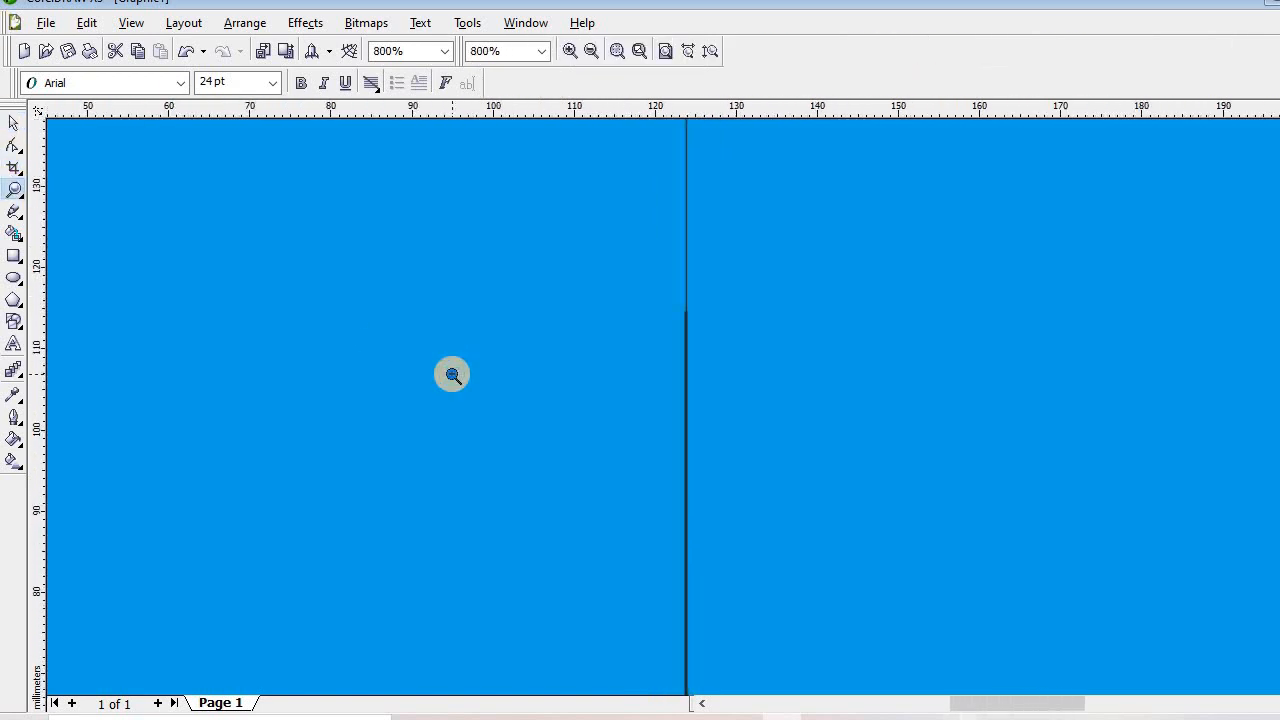
pyautogui.scroll(-2, 452, 374)
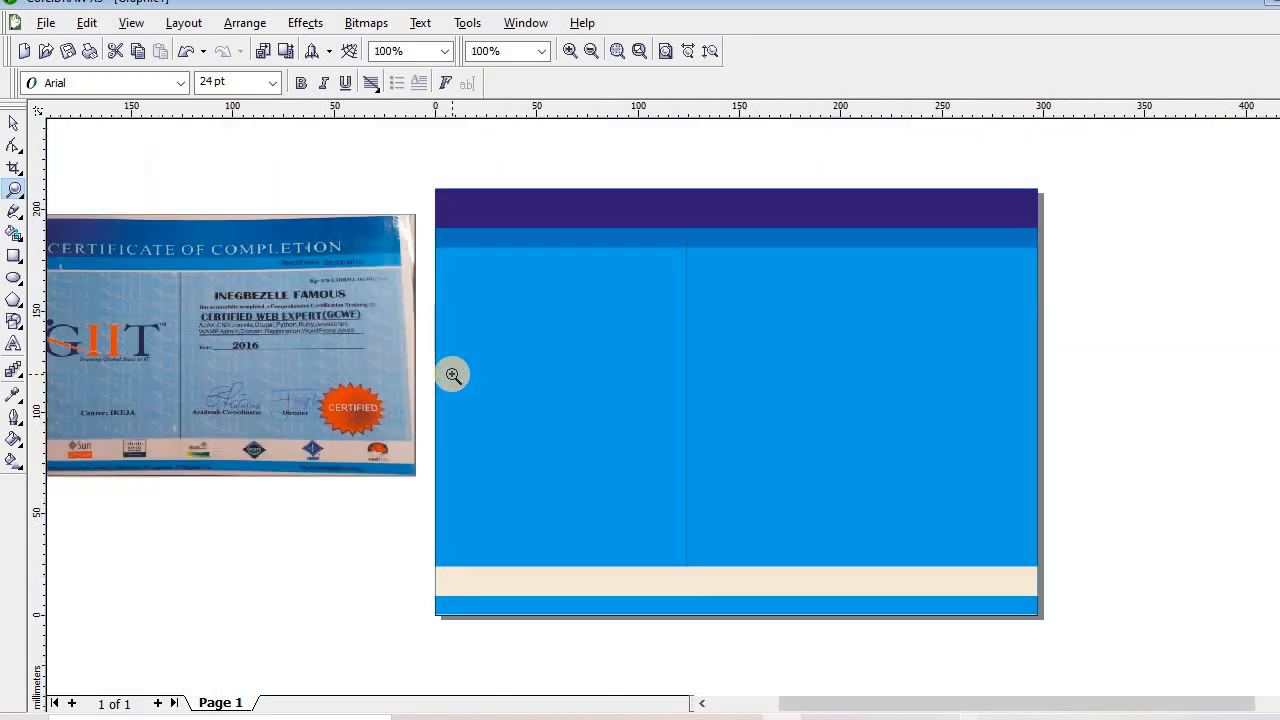
pyautogui.click(658, 406)
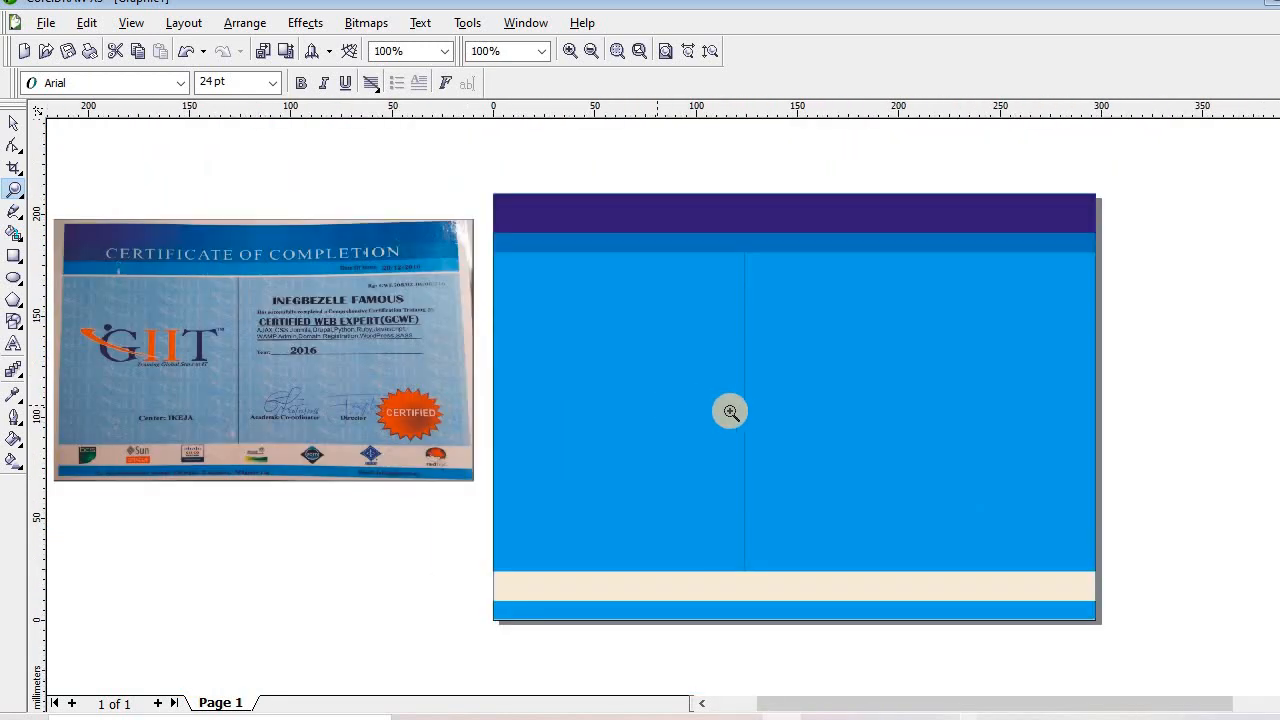
pyautogui.click(754, 420)
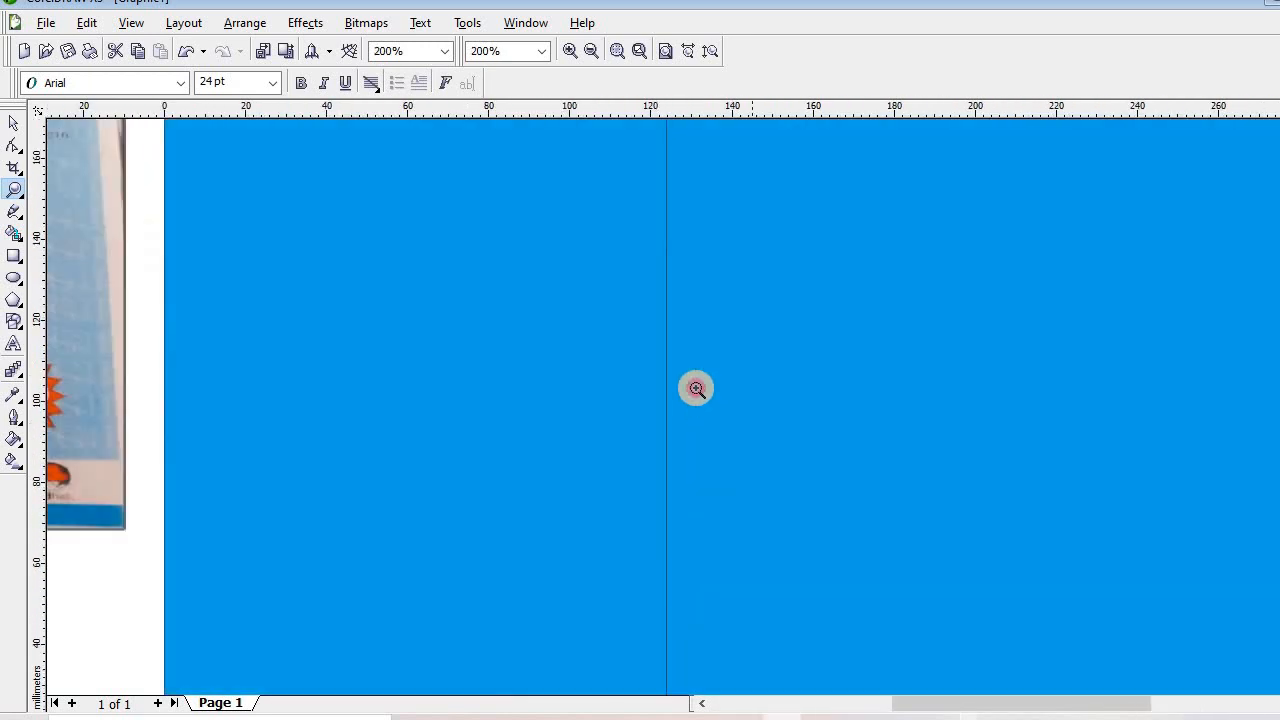
pyautogui.click(696, 388)
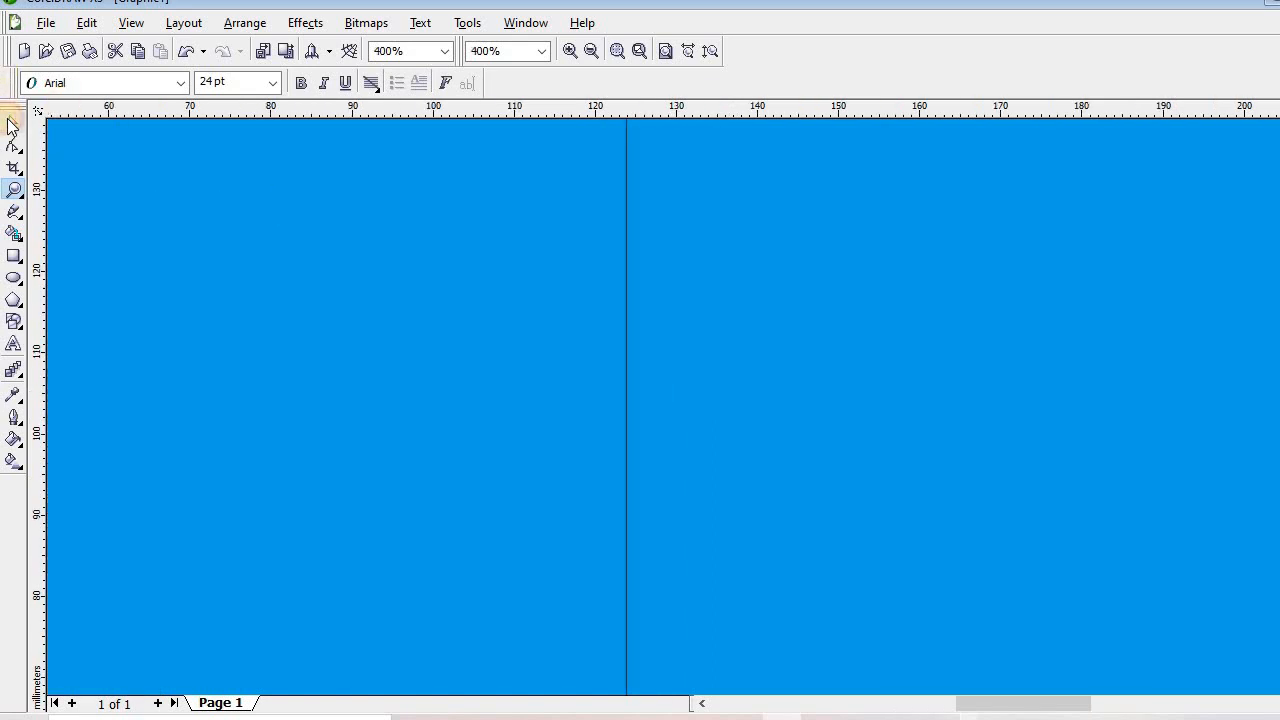
pyautogui.click(12, 122)
pyautogui.click(13, 190)
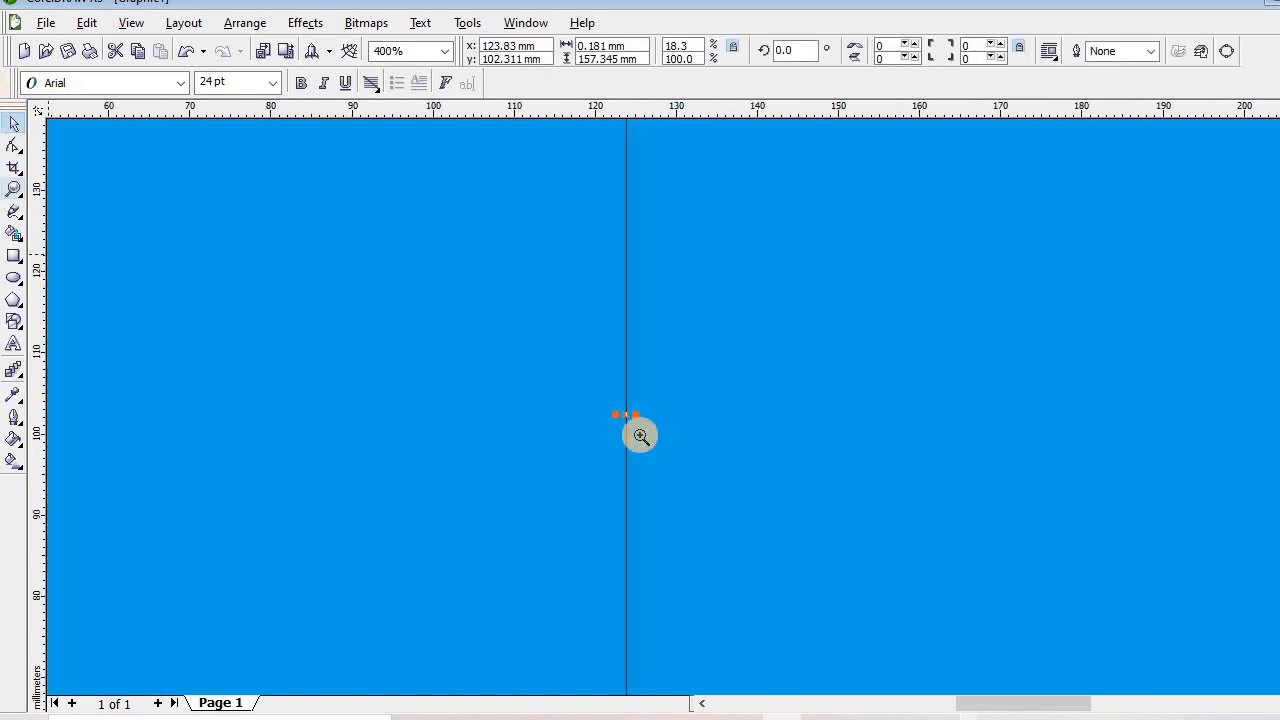
pyautogui.click(626, 415)
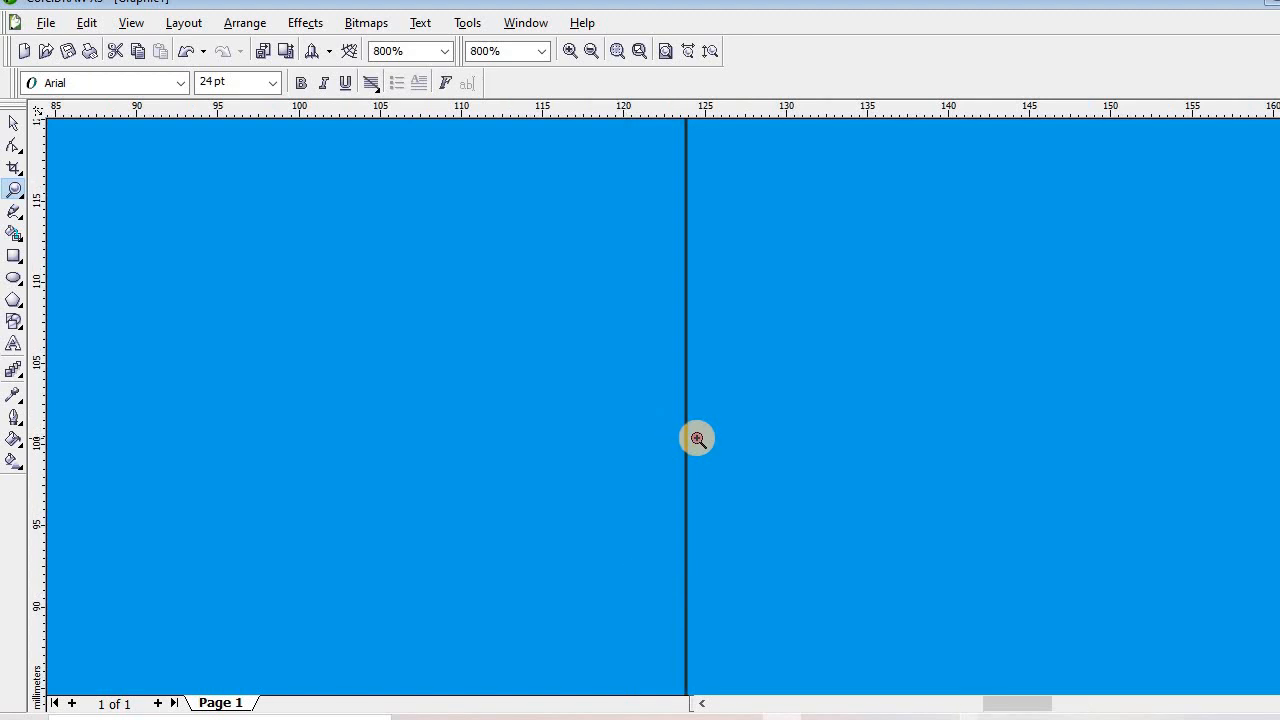
pyautogui.click(669, 417)
pyautogui.click(669, 417)
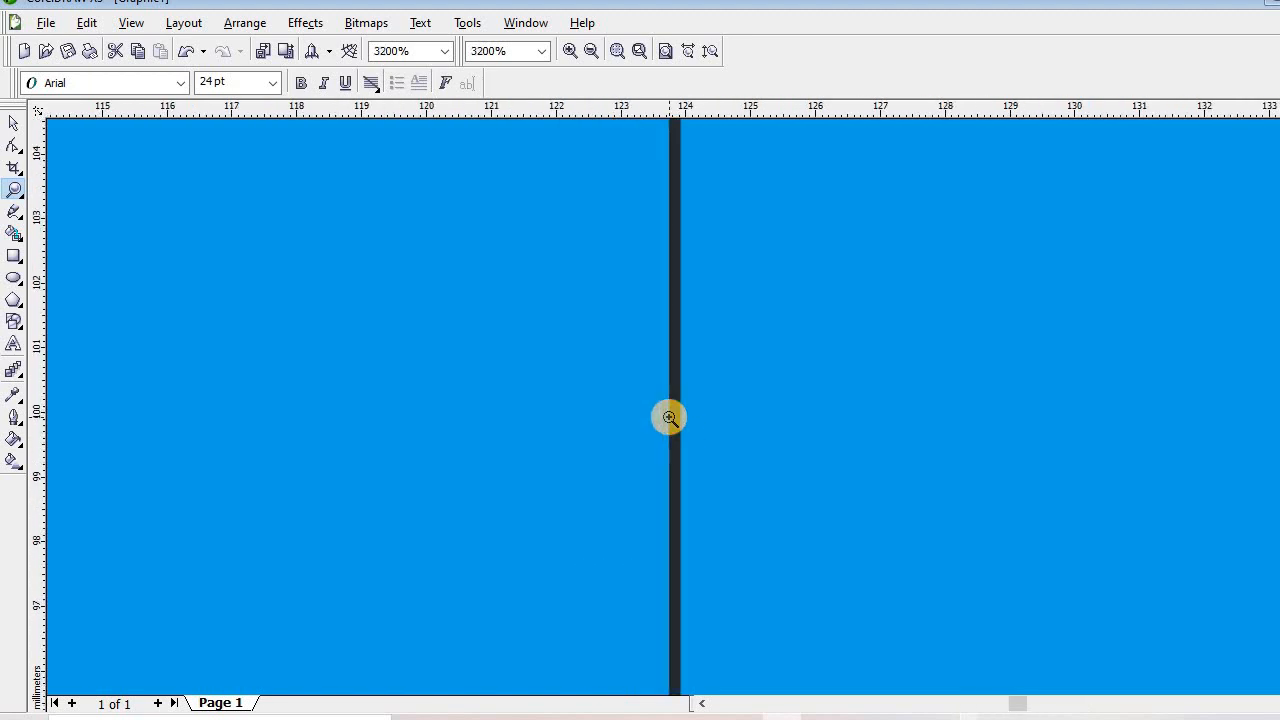
pyautogui.click(669, 417)
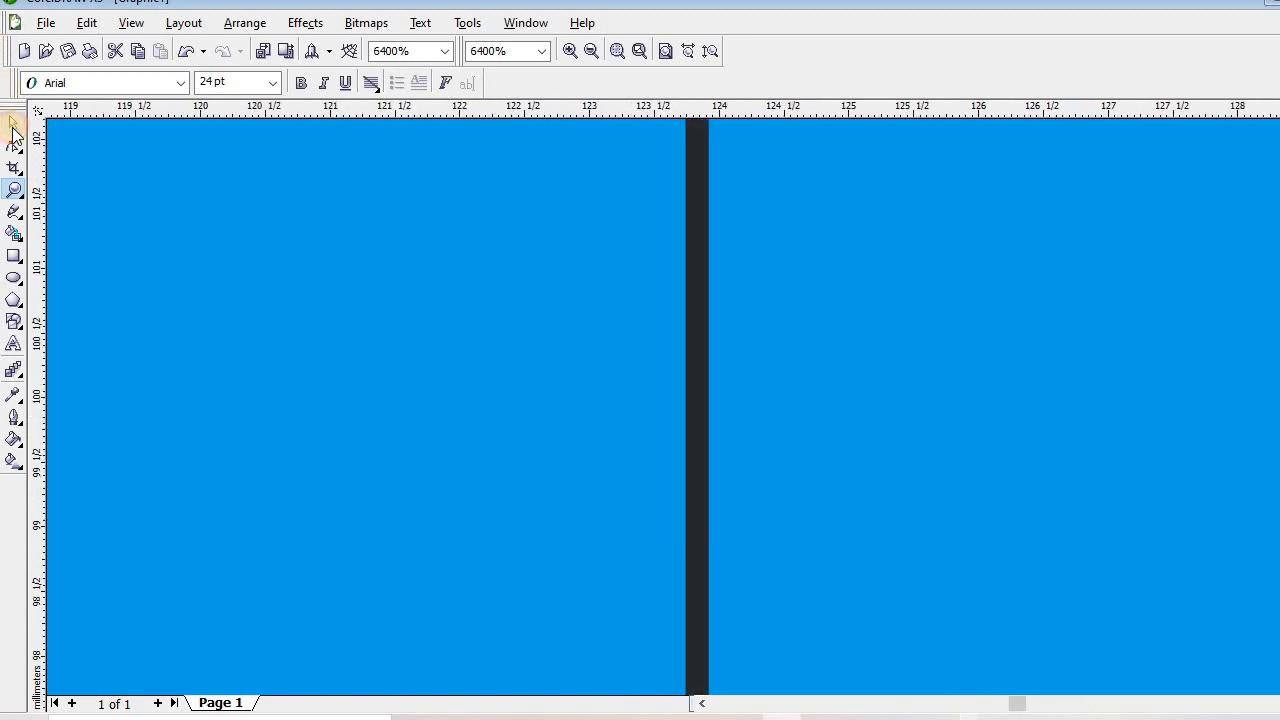
pyautogui.click(14, 133)
pyautogui.click(702, 344)
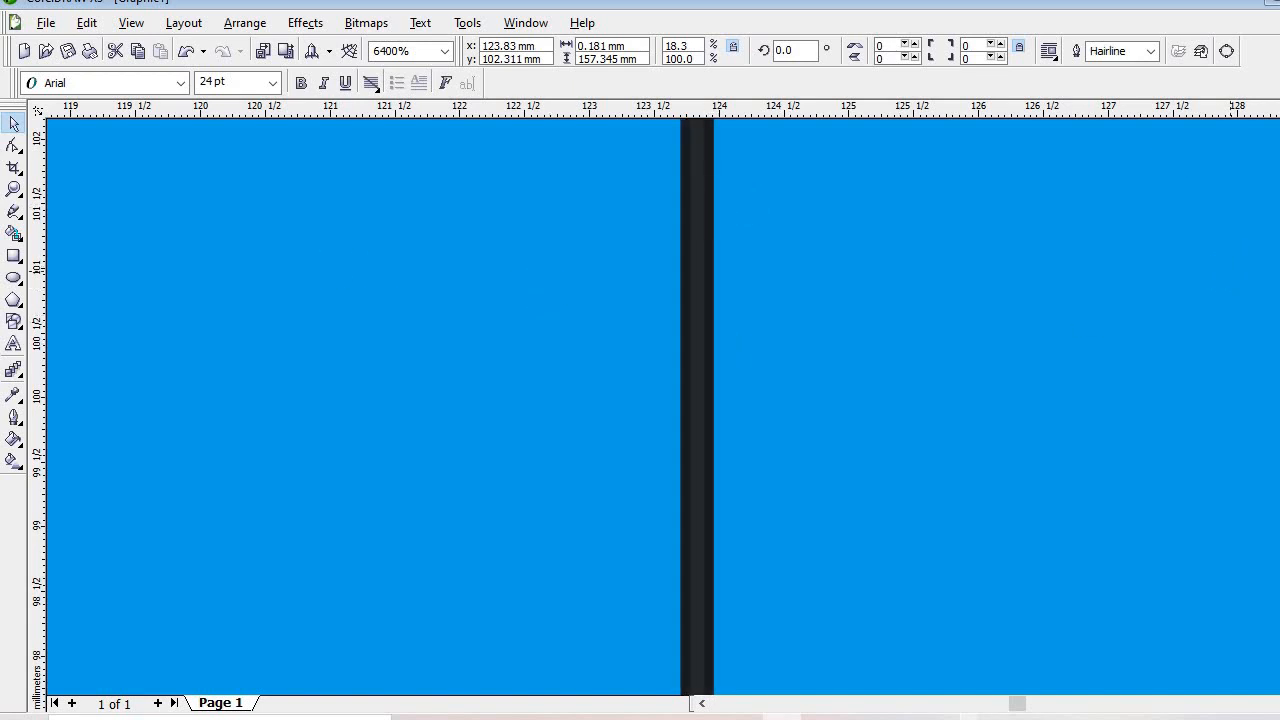
pyautogui.click(14, 192)
pyautogui.rightClick(372, 337)
pyautogui.rightClick(375, 338)
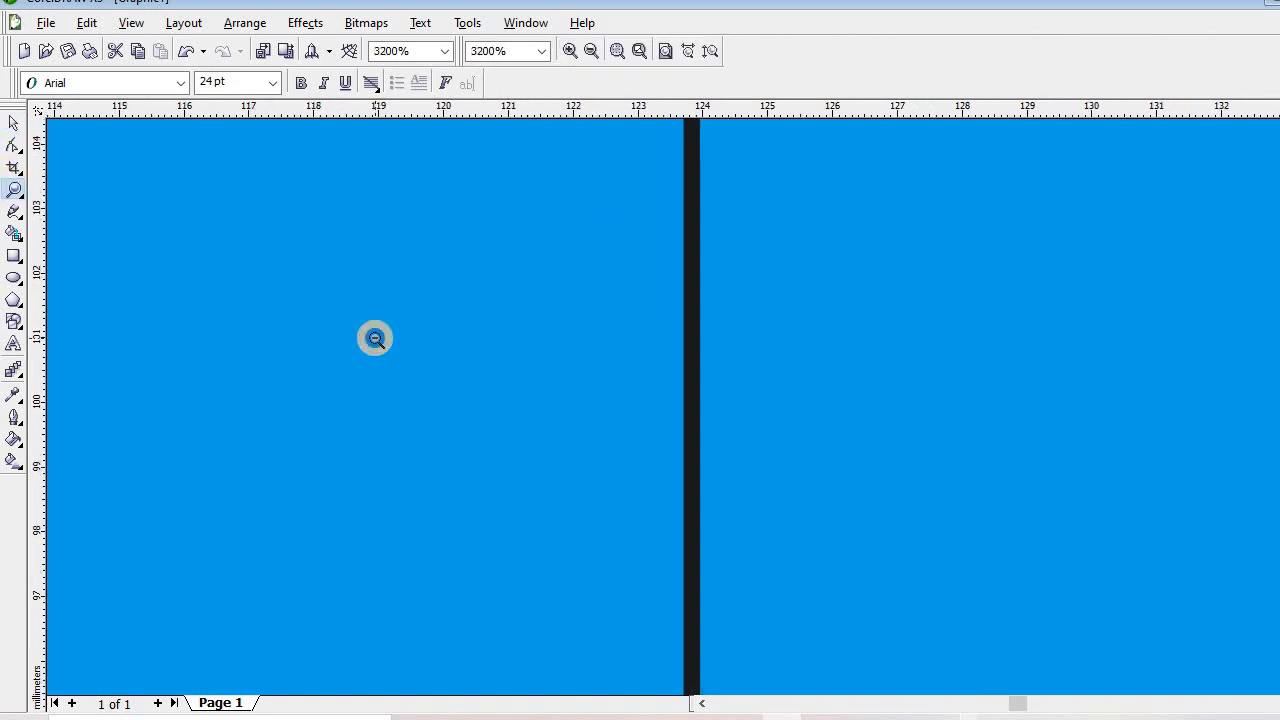
pyautogui.rightClick(375, 338)
pyautogui.rightClick(375, 338)
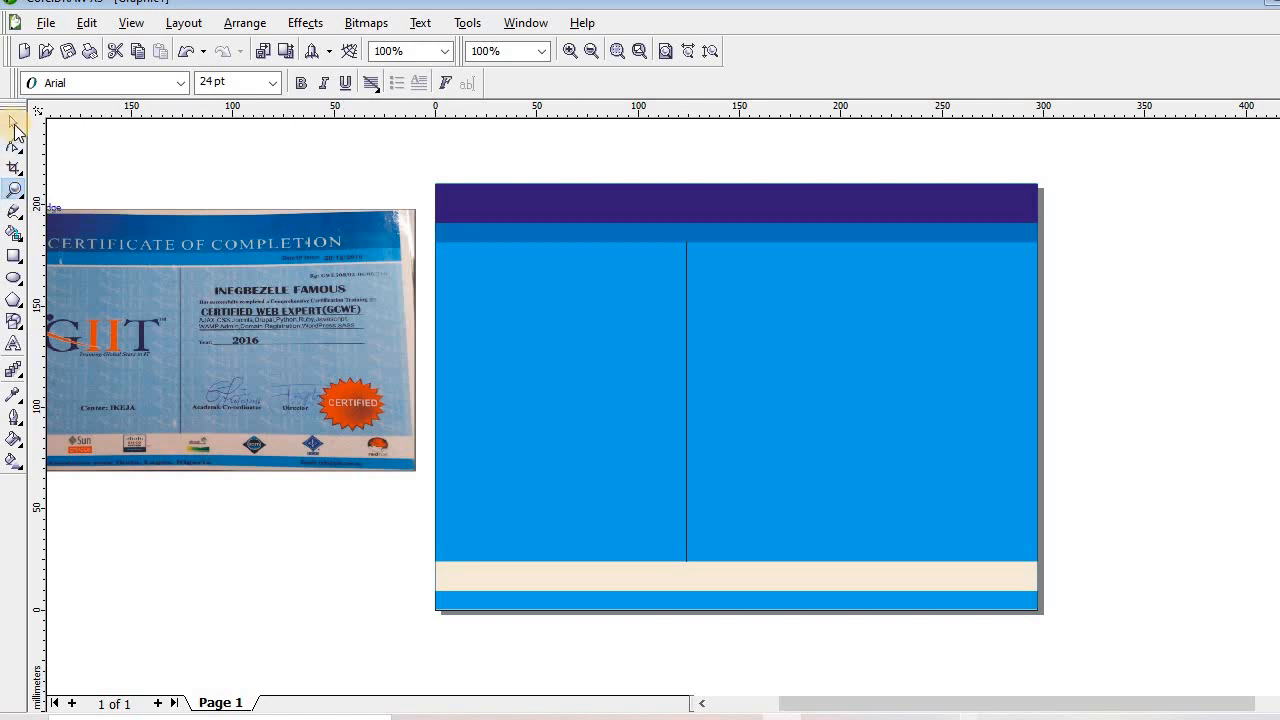
# Rotate the divider line 90° to horizontal and move it up just under the header
pyautogui.click(14, 124)
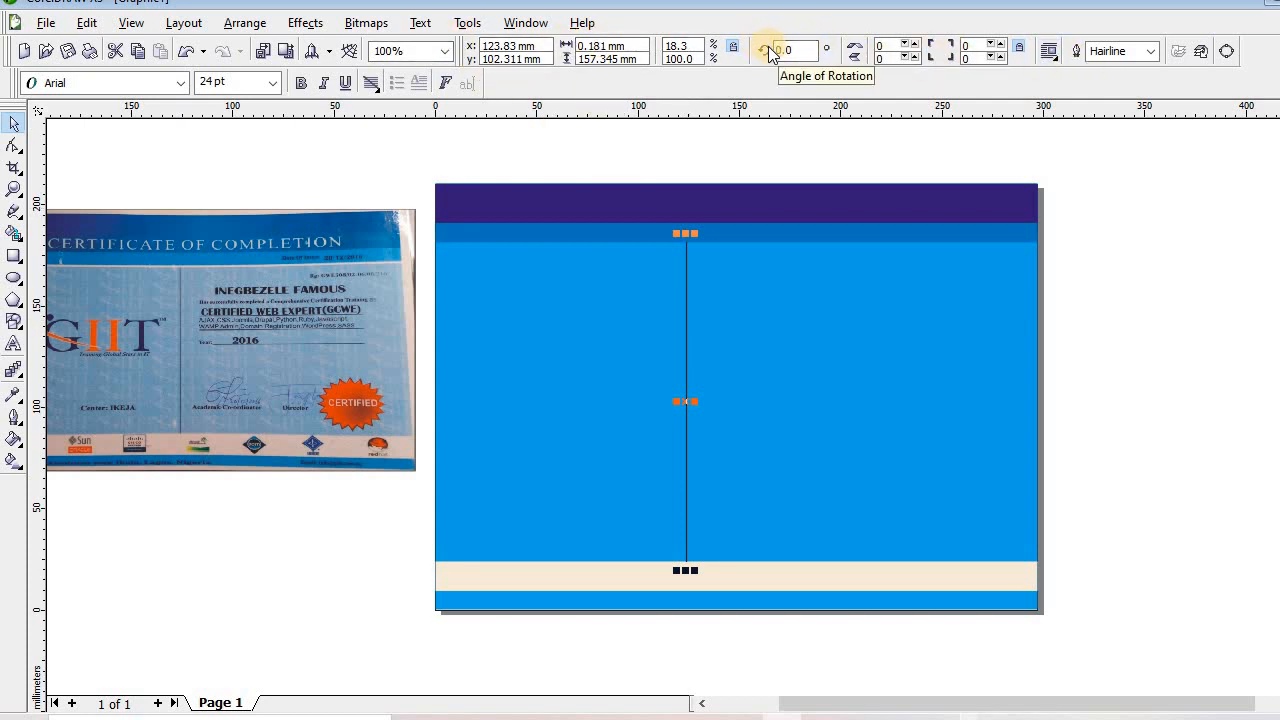
pyautogui.click(801, 50)
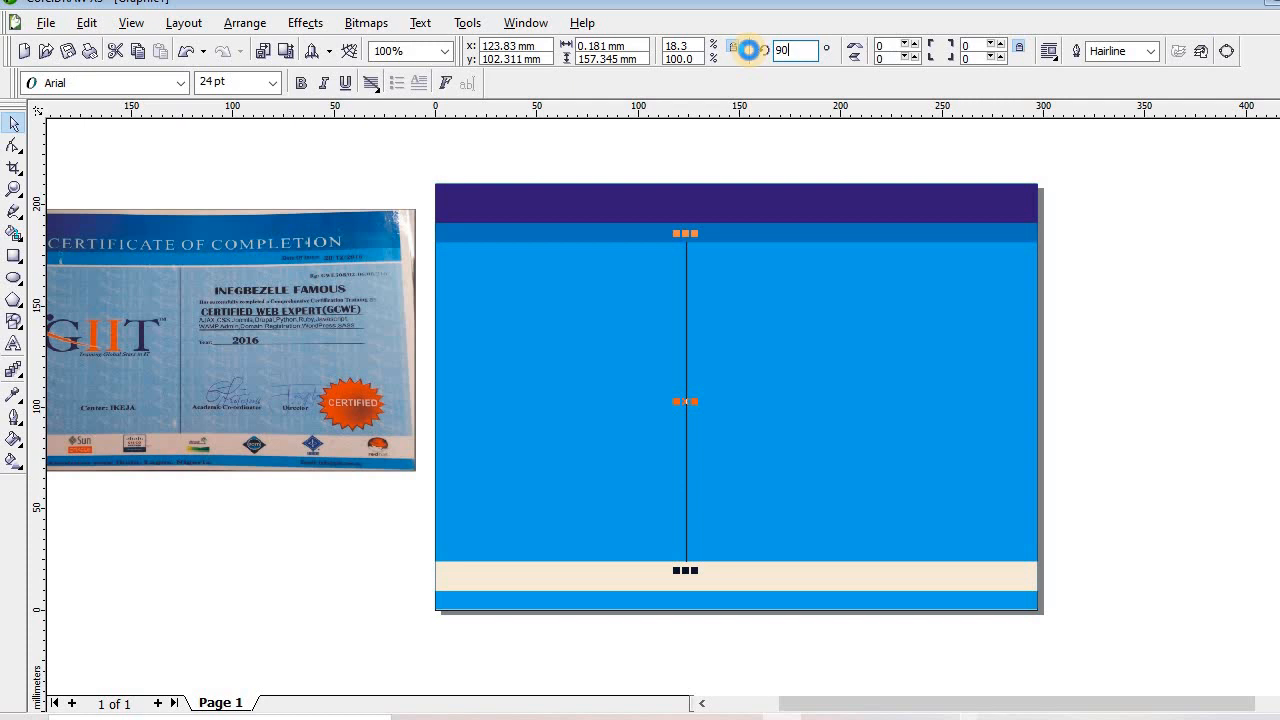
pyautogui.press('Return')
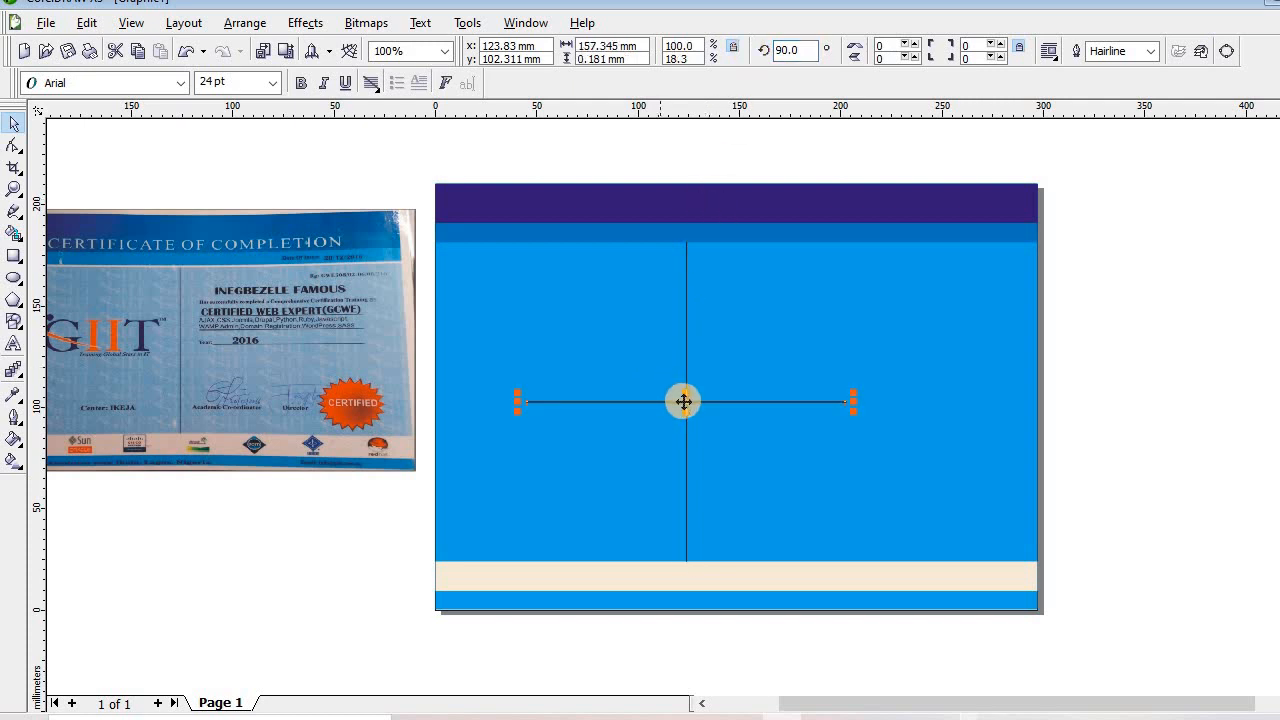
pyautogui.moveTo(683, 402); pyautogui.dragTo(637, 263)
pyautogui.press('Up')
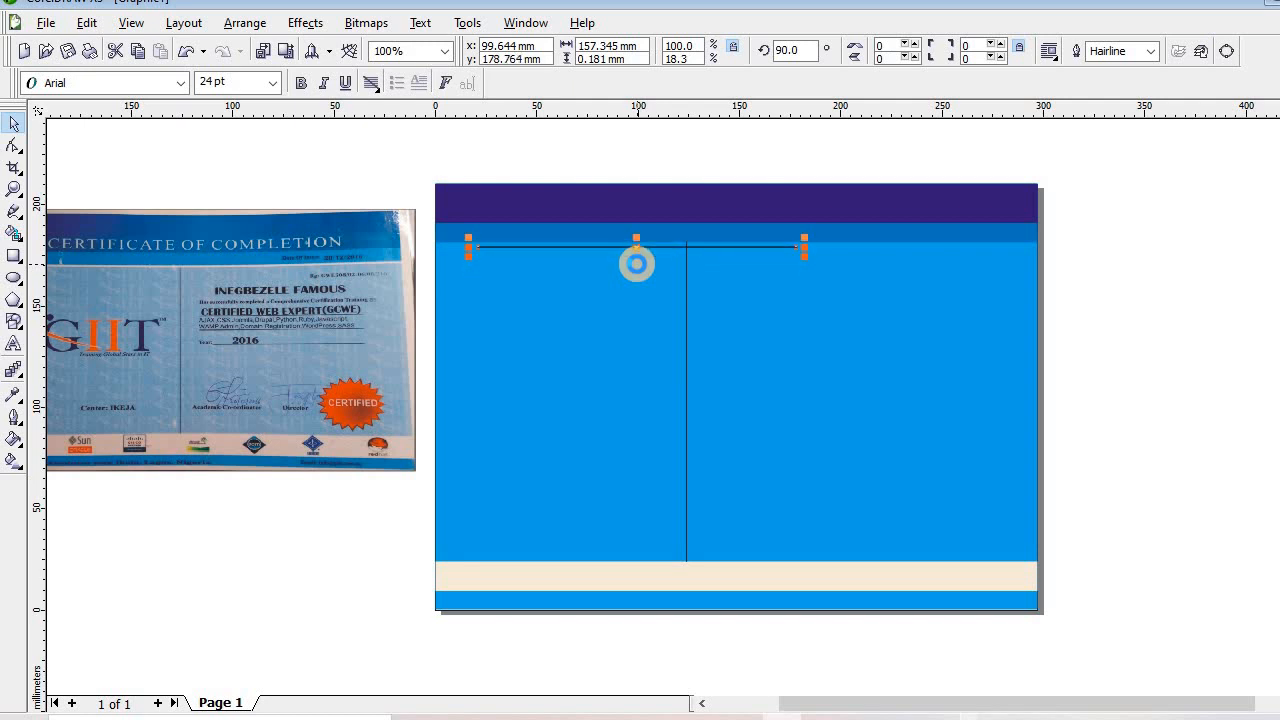
pyautogui.press('Up')
pyautogui.press('Up')
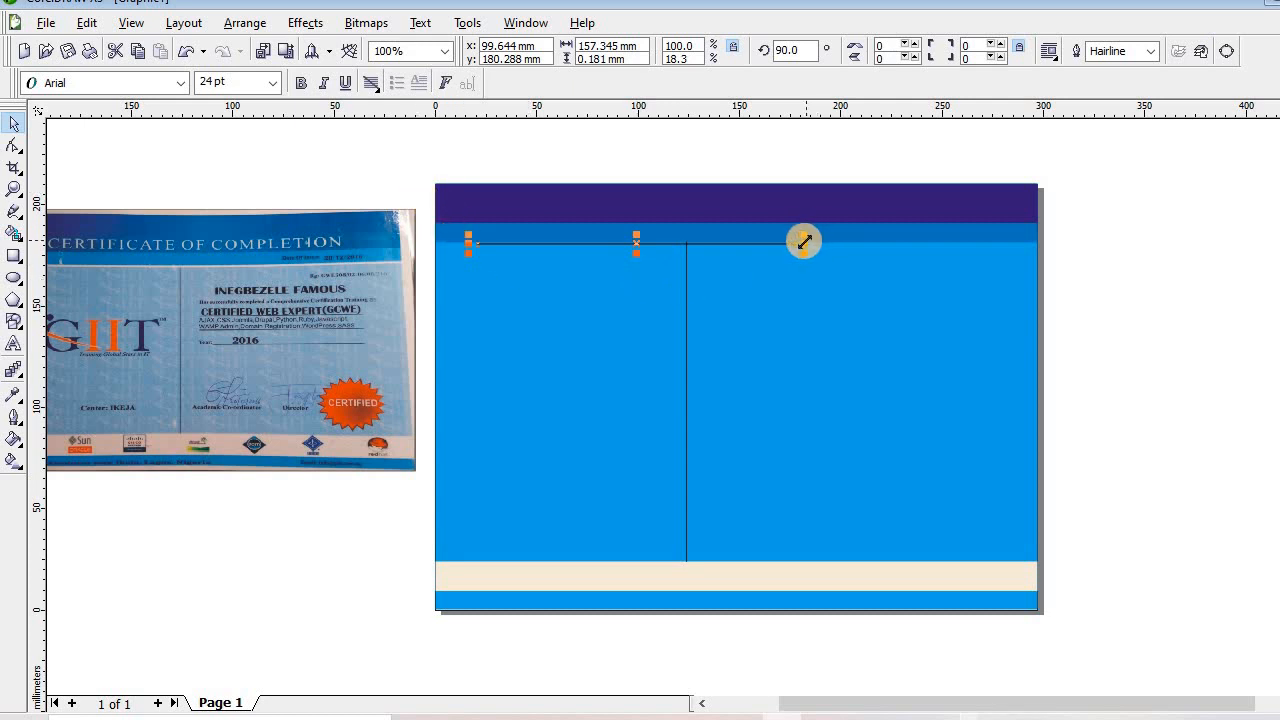
# Stretch the horizontal line to span the full 296 mm card width
pyautogui.moveTo(802, 241); pyautogui.dragTo(1076, 244)
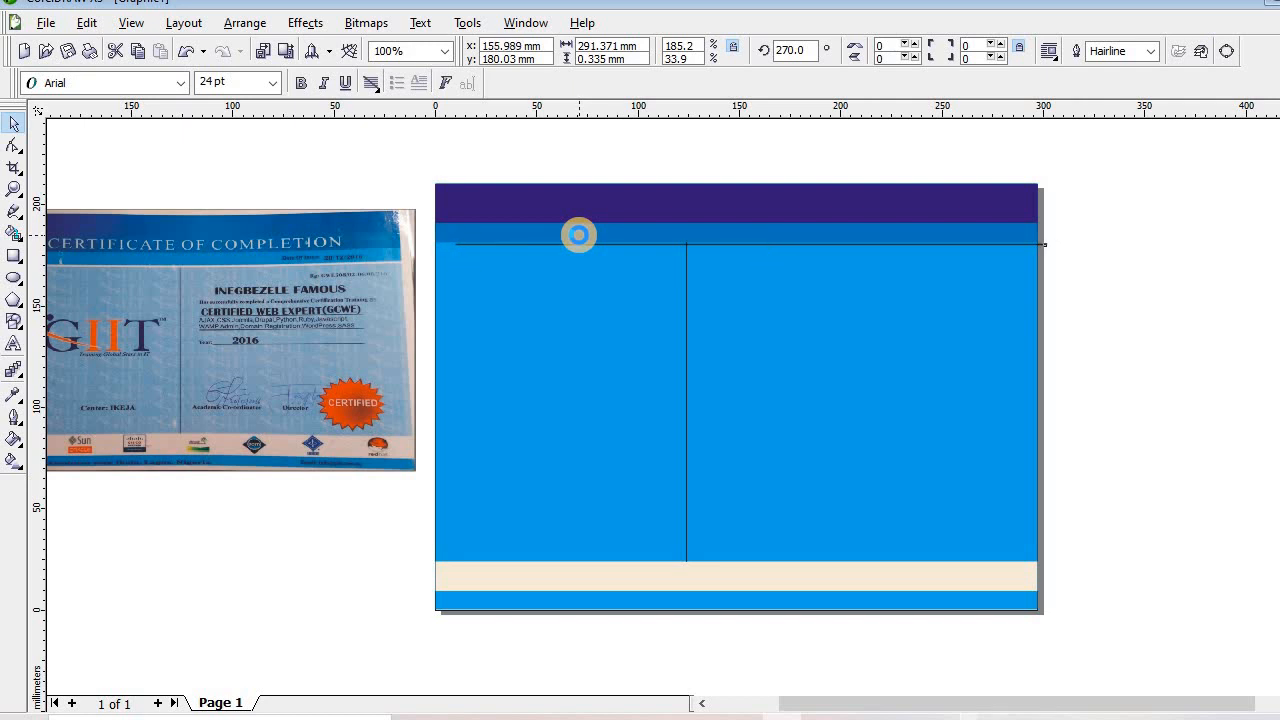
pyautogui.press('Up')
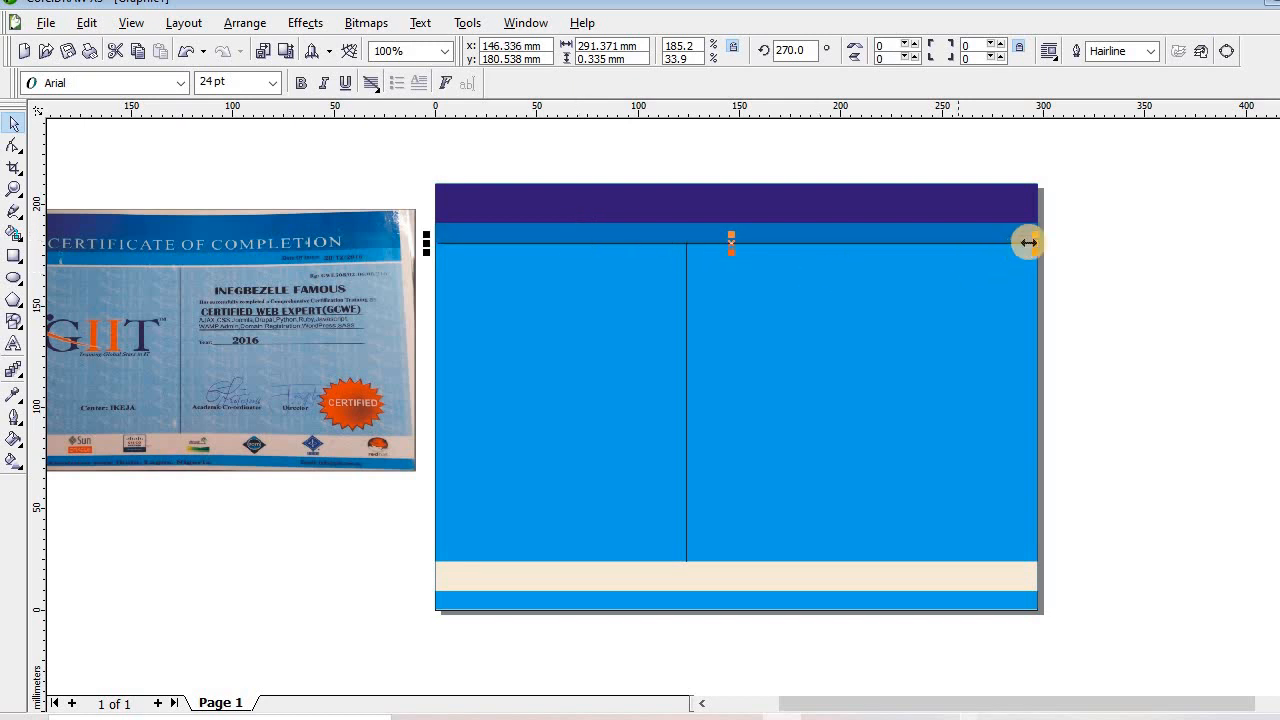
pyautogui.moveTo(1033, 241); pyautogui.dragTo(1047, 244)
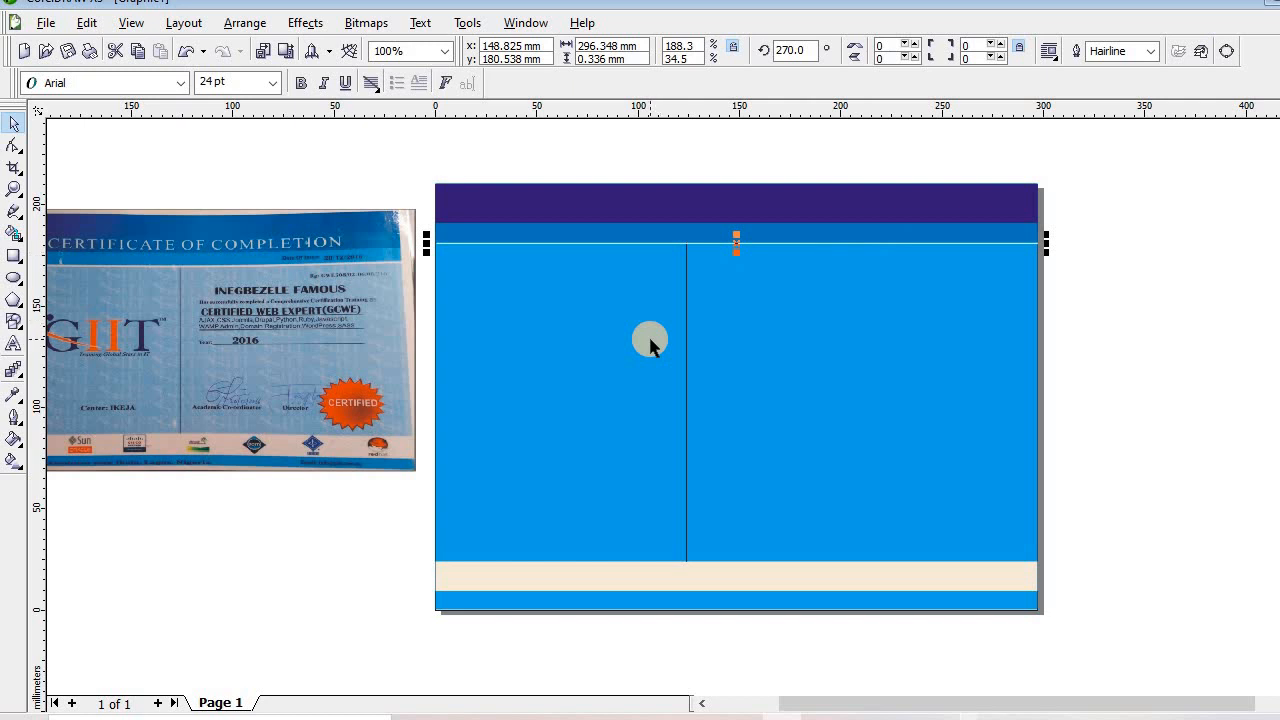
pyautogui.click(702, 704)
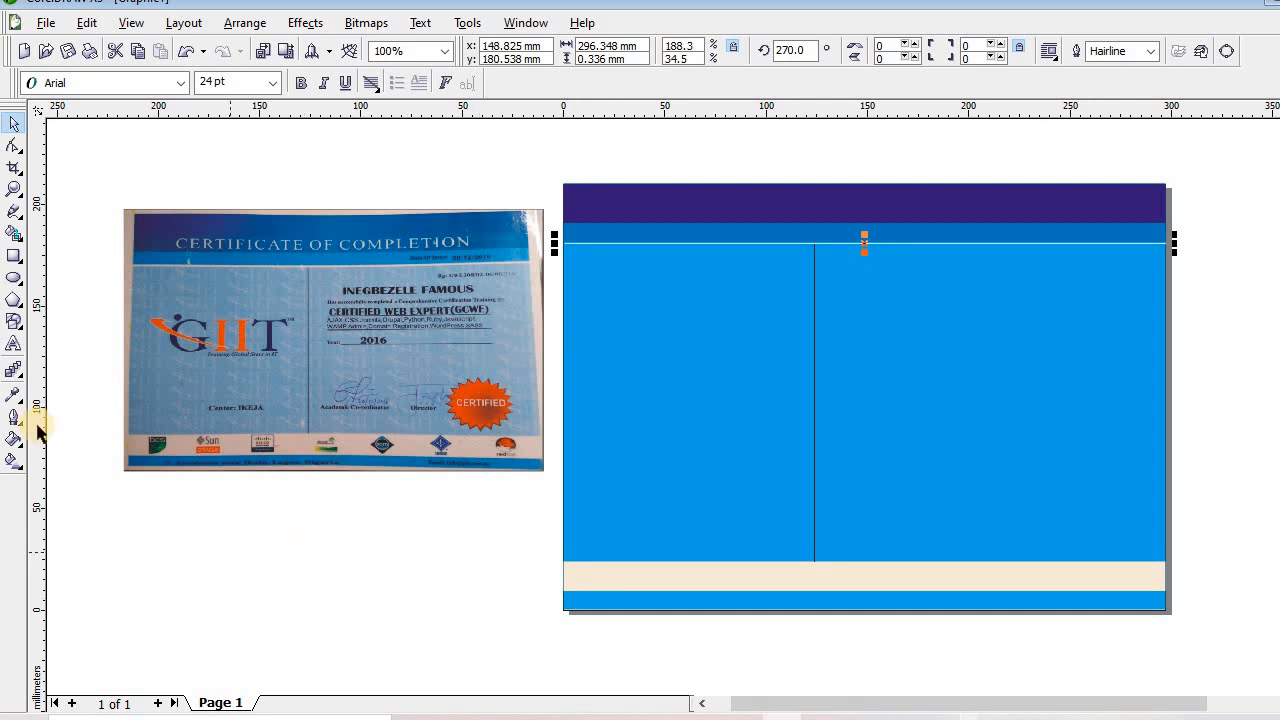
pyautogui.click(14, 344)
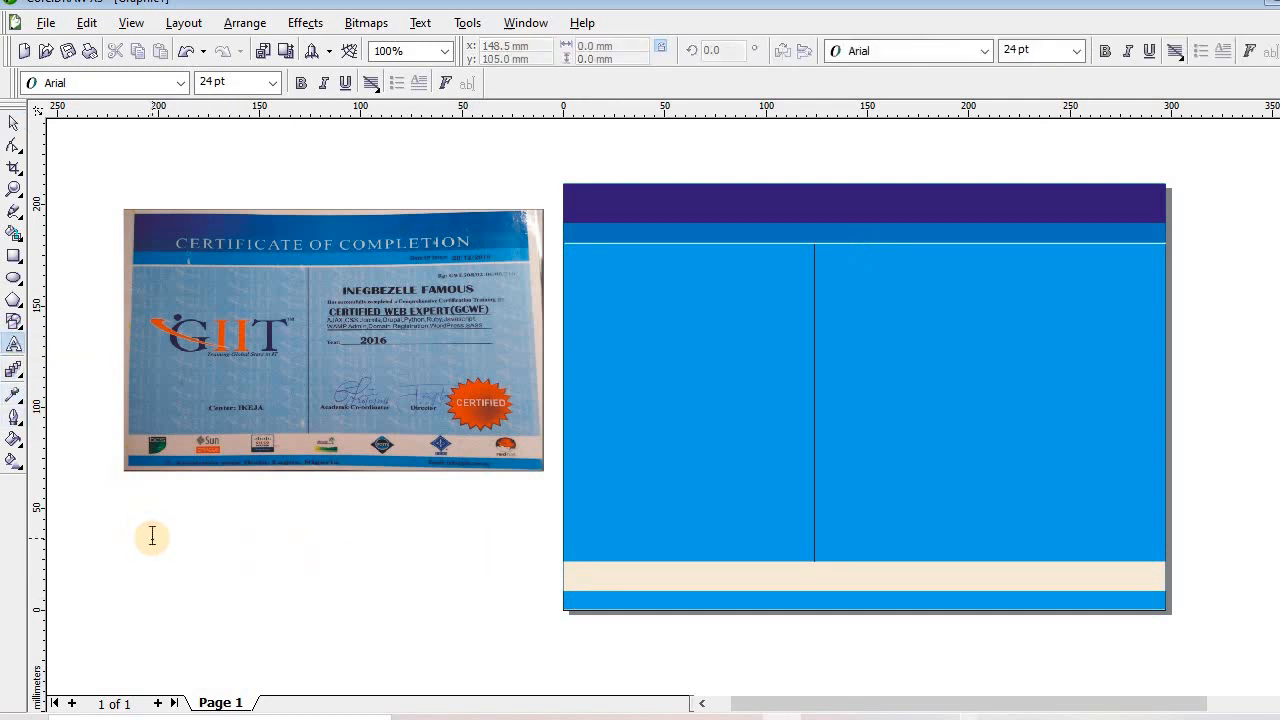
# Enlarge the CERTIFICATE OF COMPLETION heading, move it onto the purple header, and make it white
pyautogui.click(152, 537)
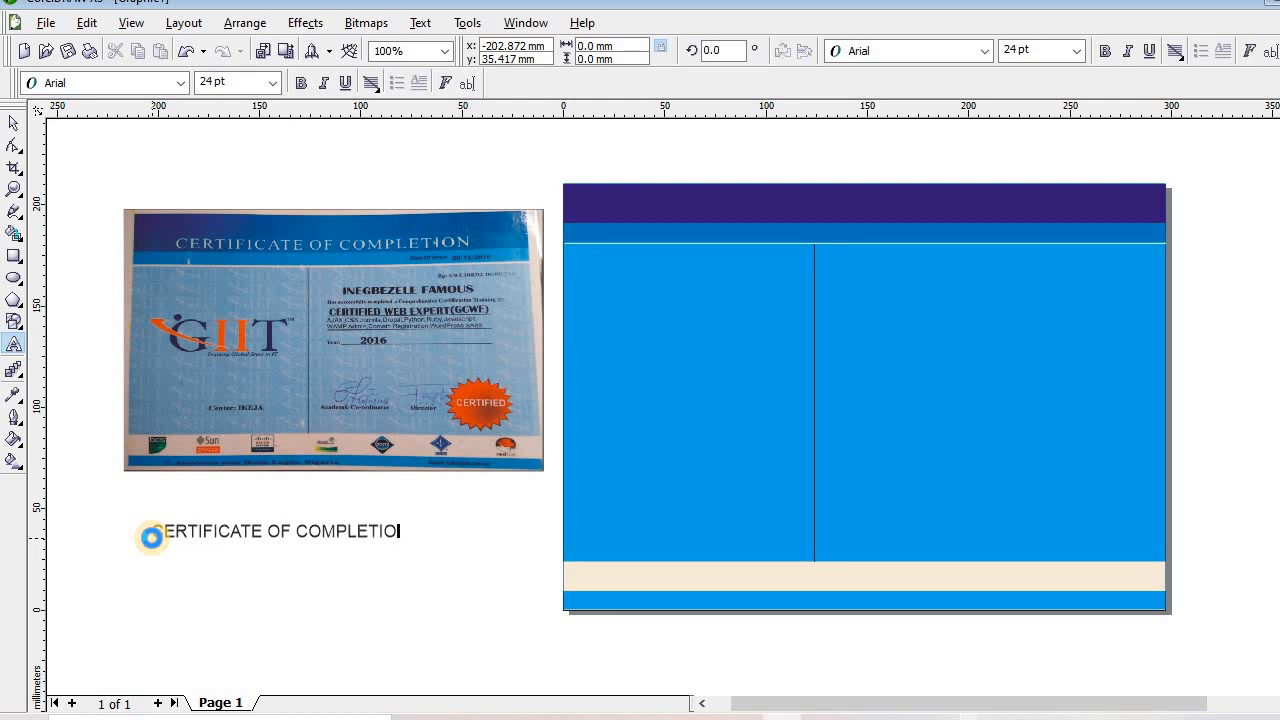
pyautogui.write('N')
pyautogui.click(16, 128)
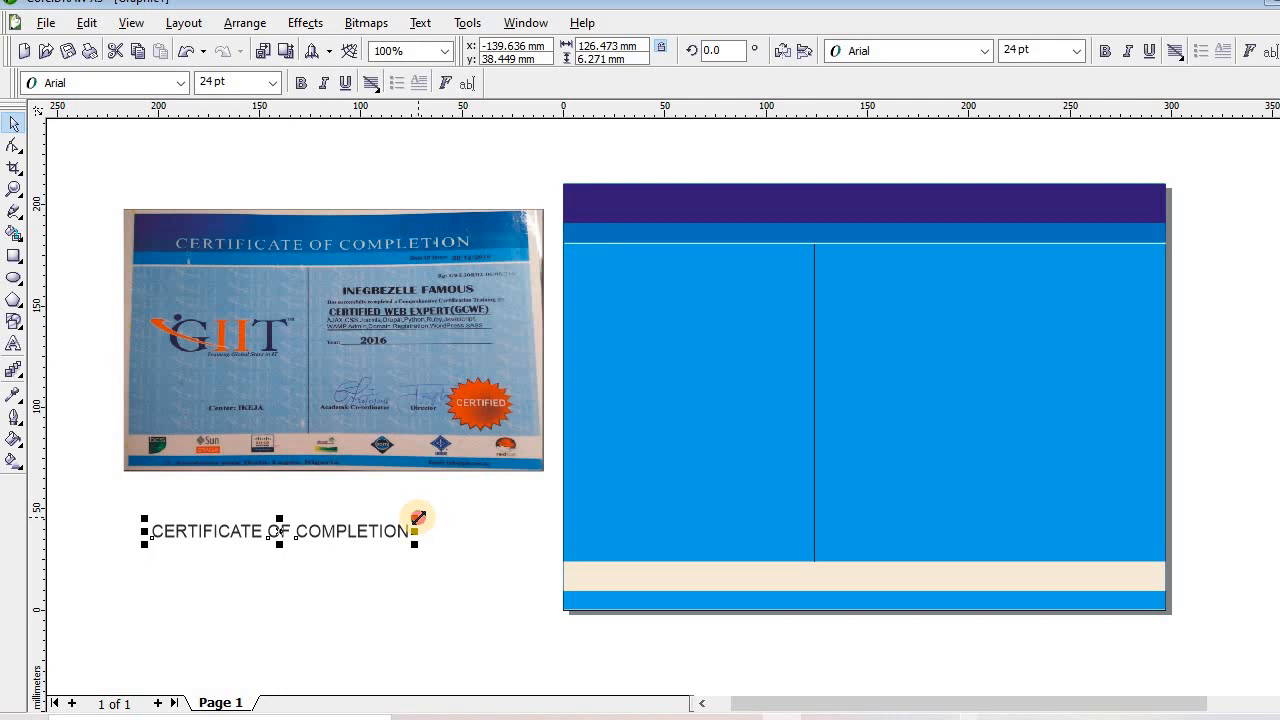
pyautogui.moveTo(418, 517); pyautogui.dragTo(651, 451)
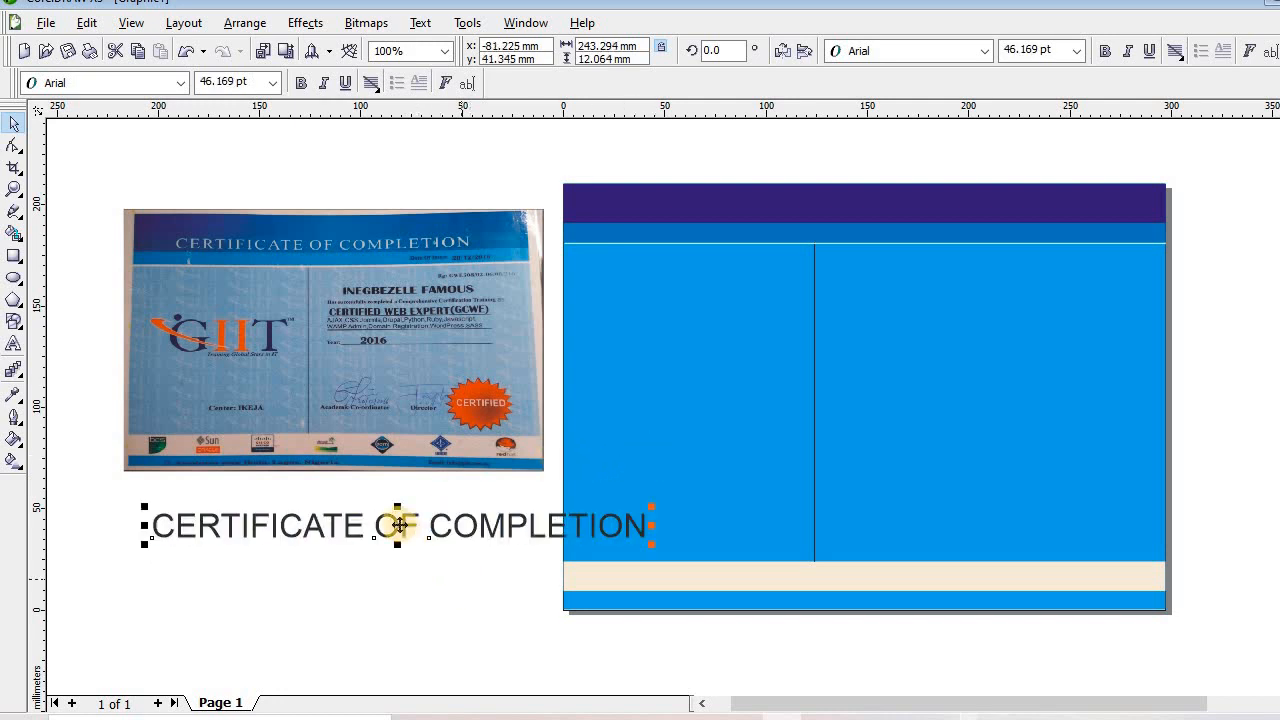
pyautogui.moveTo(398, 525); pyautogui.dragTo(842, 205)
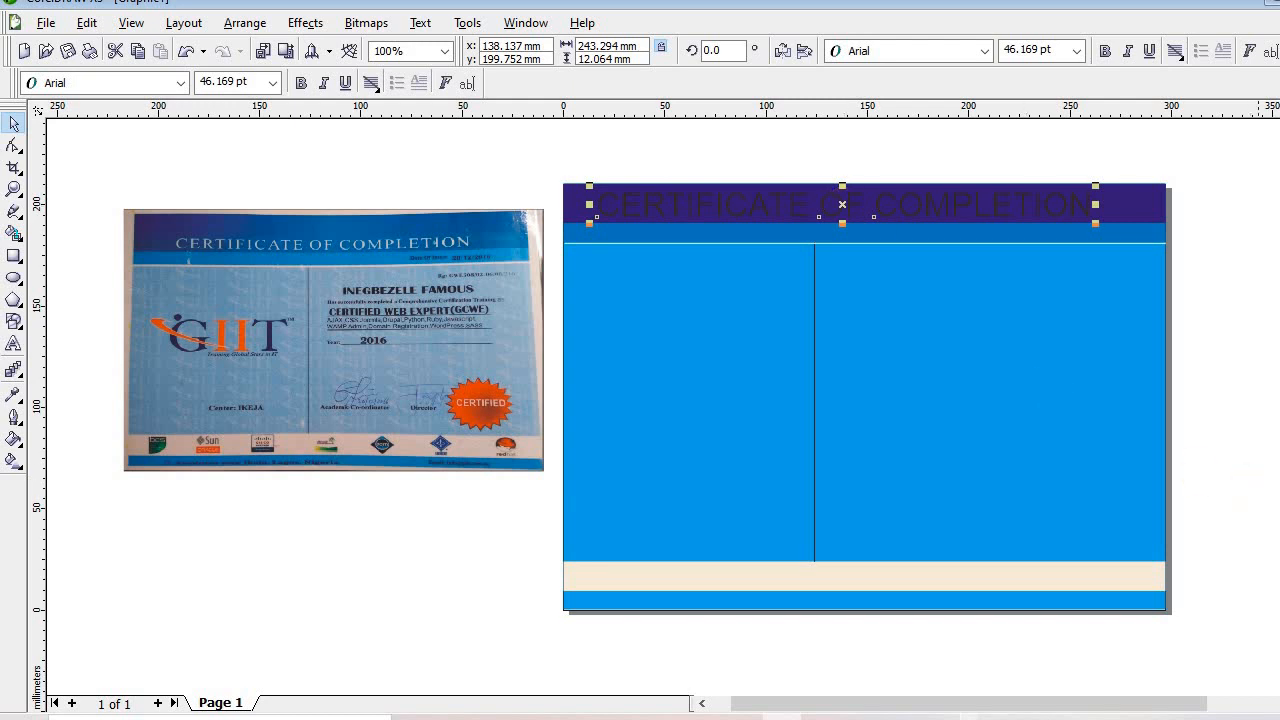
pyautogui.click(1277, 480)
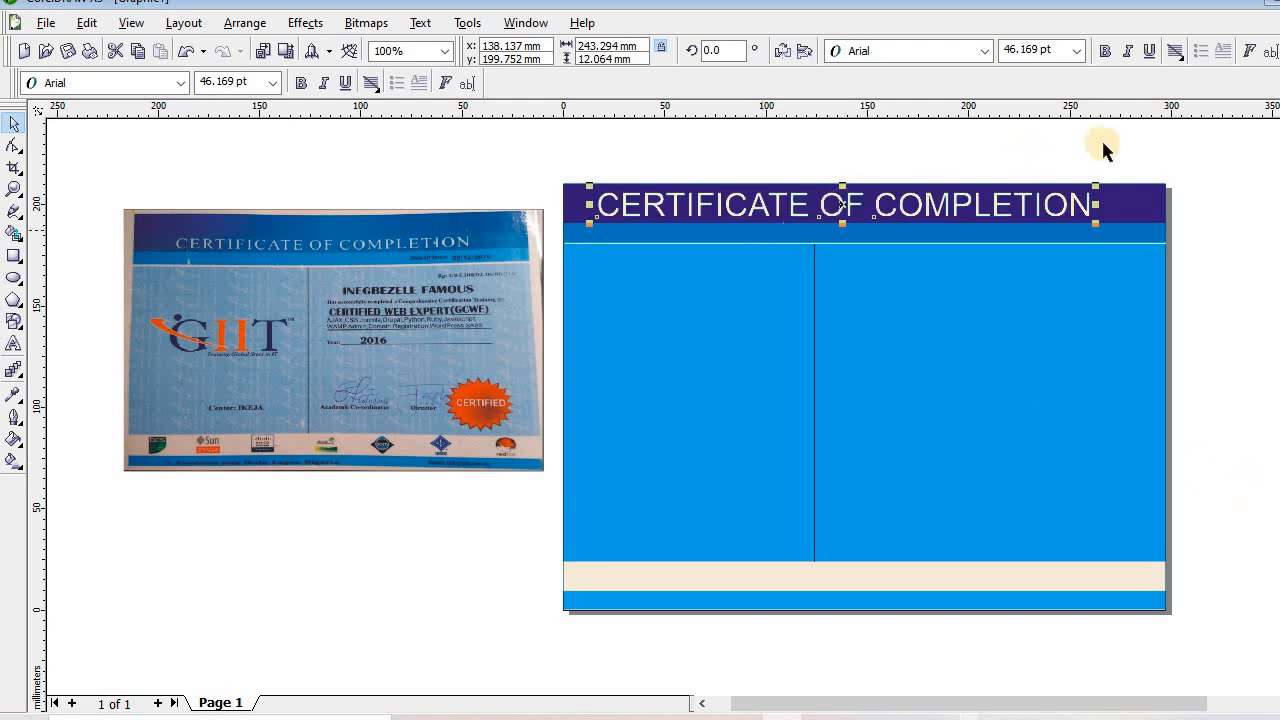
# Resize the heading to about 35.7 pt and shift it slightly right within the header
pyautogui.moveTo(1097, 185); pyautogui.dragTo(888, 198)
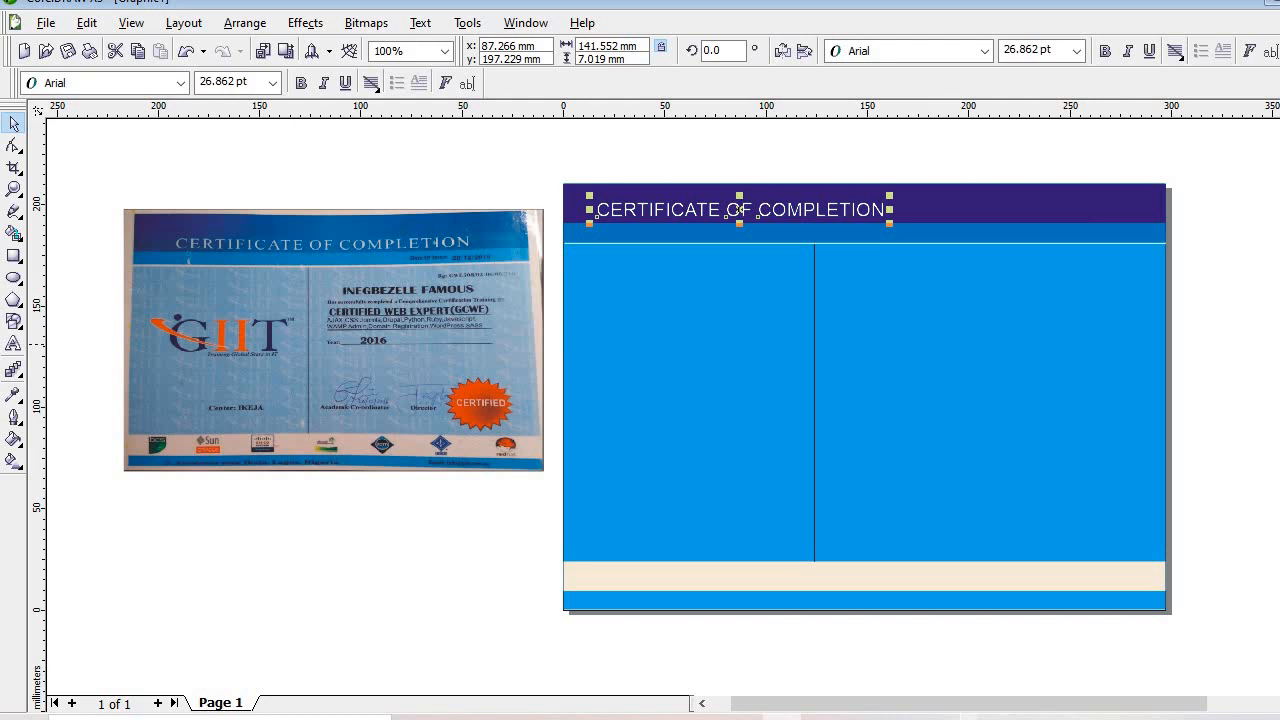
pyautogui.moveTo(757, 212); pyautogui.dragTo(771, 212)
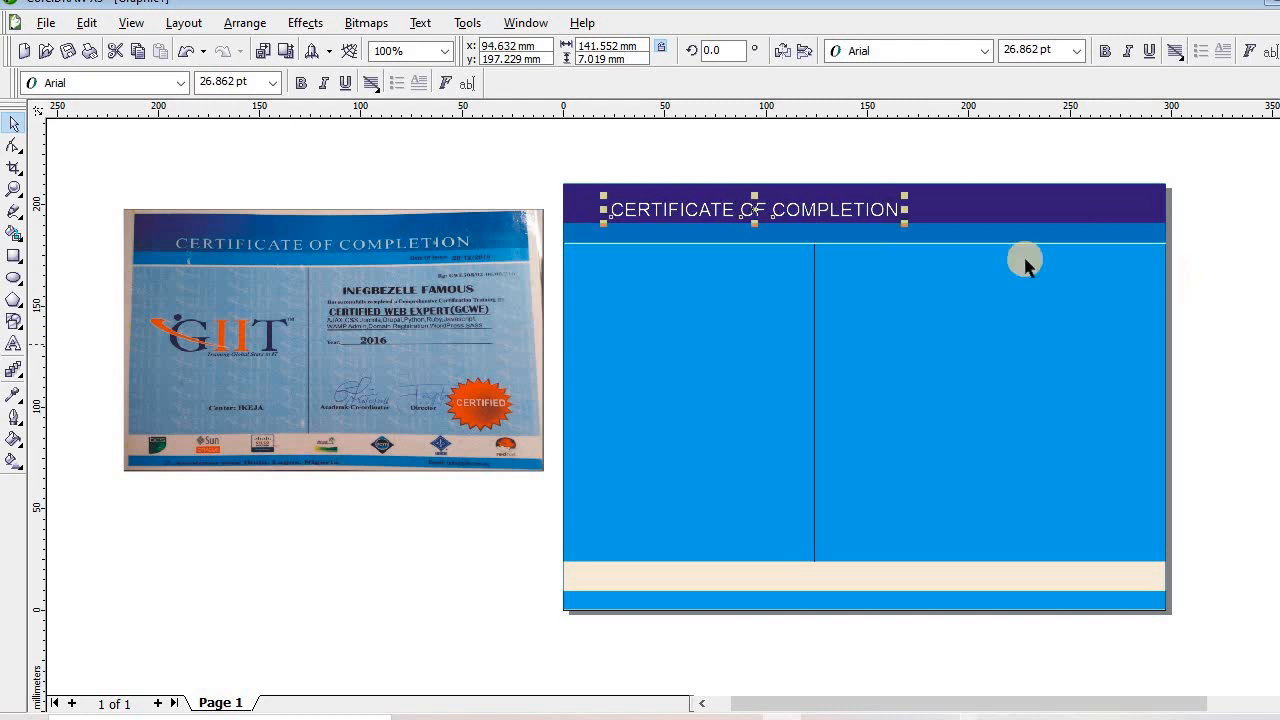
pyautogui.moveTo(903, 196); pyautogui.dragTo(998, 188)
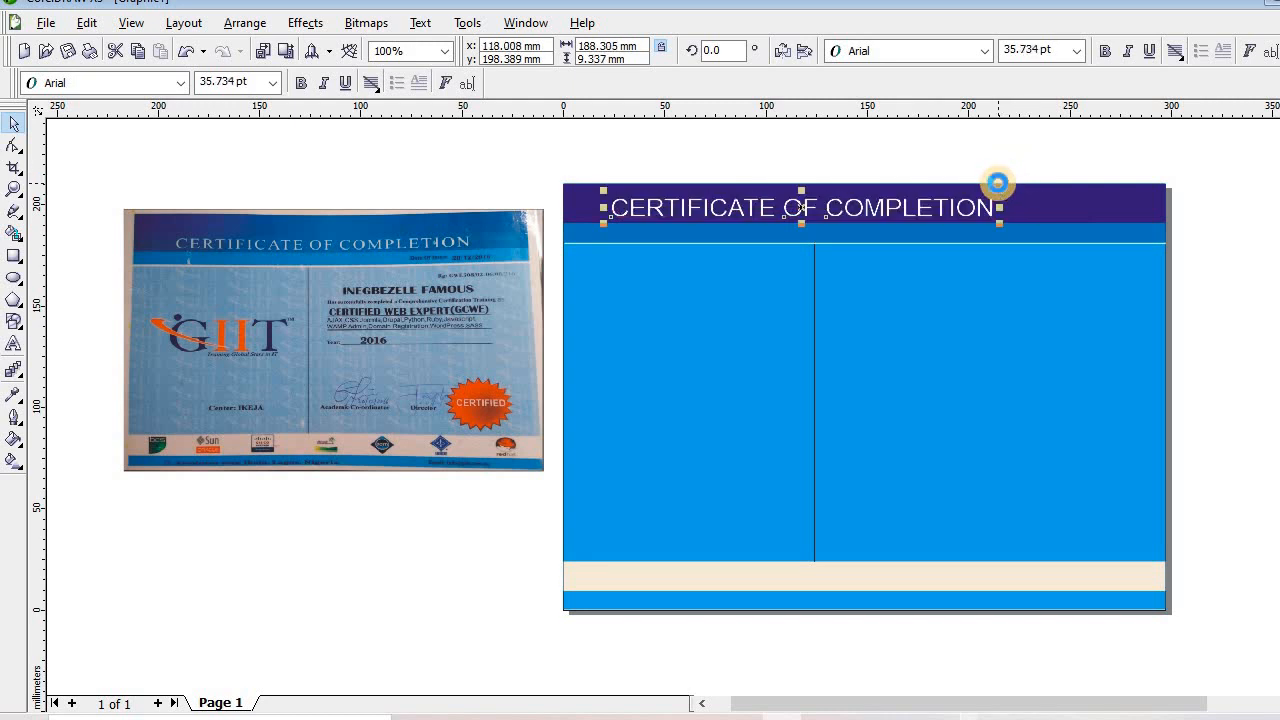
pyautogui.press('Right')
pyautogui.press('Right')
pyautogui.press('Right')
pyautogui.press('Right')
pyautogui.press('Right')
pyautogui.press('Right')
pyautogui.press('Right')
pyautogui.press('Right')
pyautogui.press('Right')
pyautogui.press('Right')
pyautogui.press('Right')
pyautogui.press('Right')
pyautogui.press('Right')
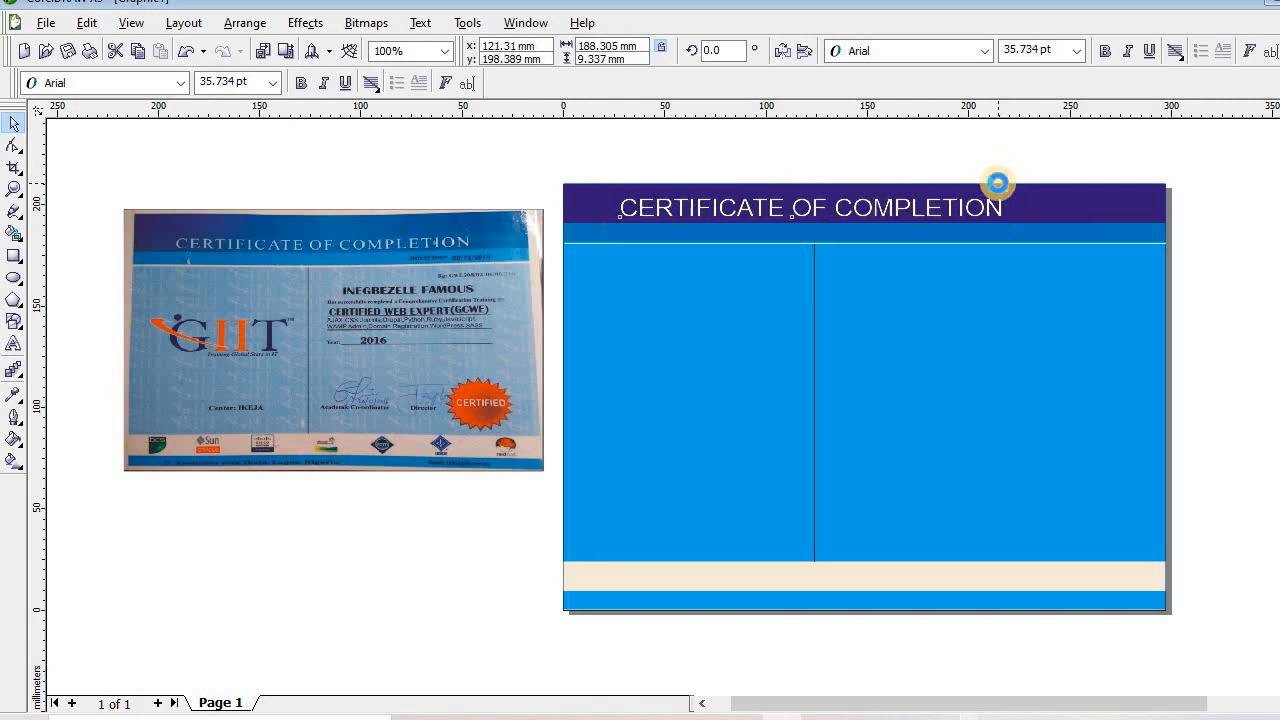
pyautogui.press('Right')
pyautogui.press('Right')
pyautogui.press('Right')
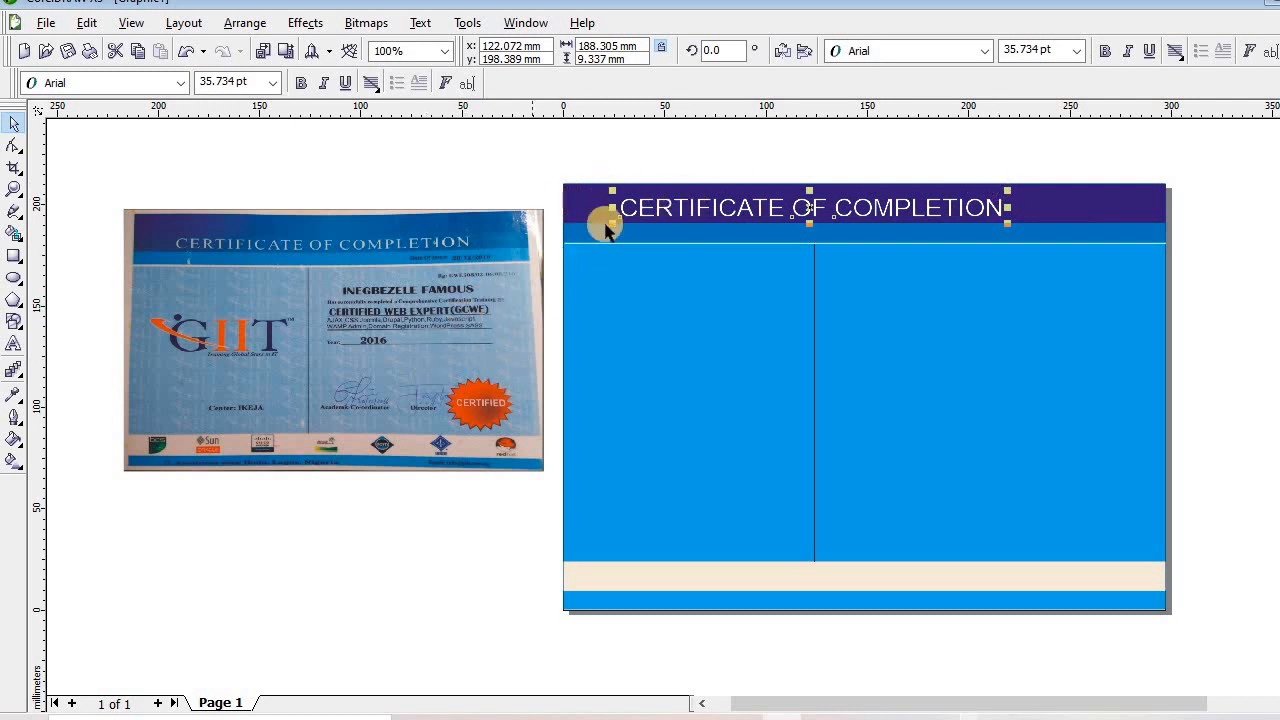
pyautogui.click(14, 188)
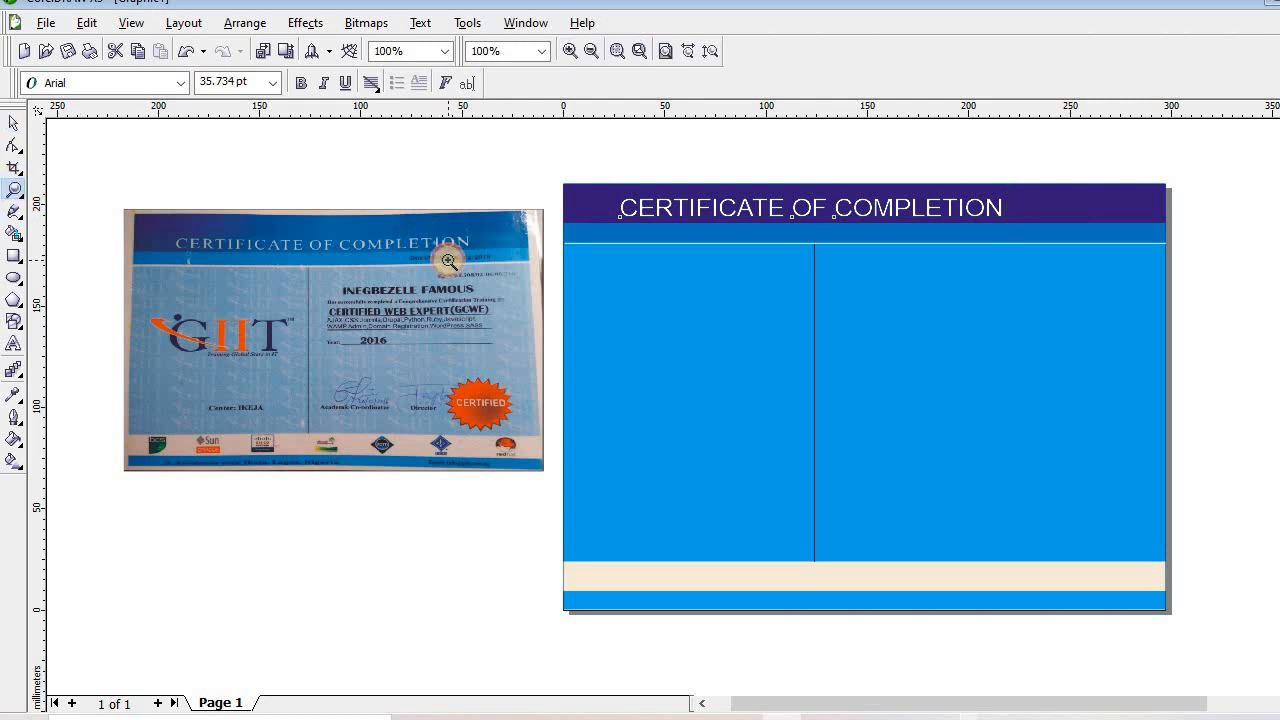
# Zoom into the scan's date area and type 'Date of Issue: 20/12/2016'
pyautogui.click(448, 261)
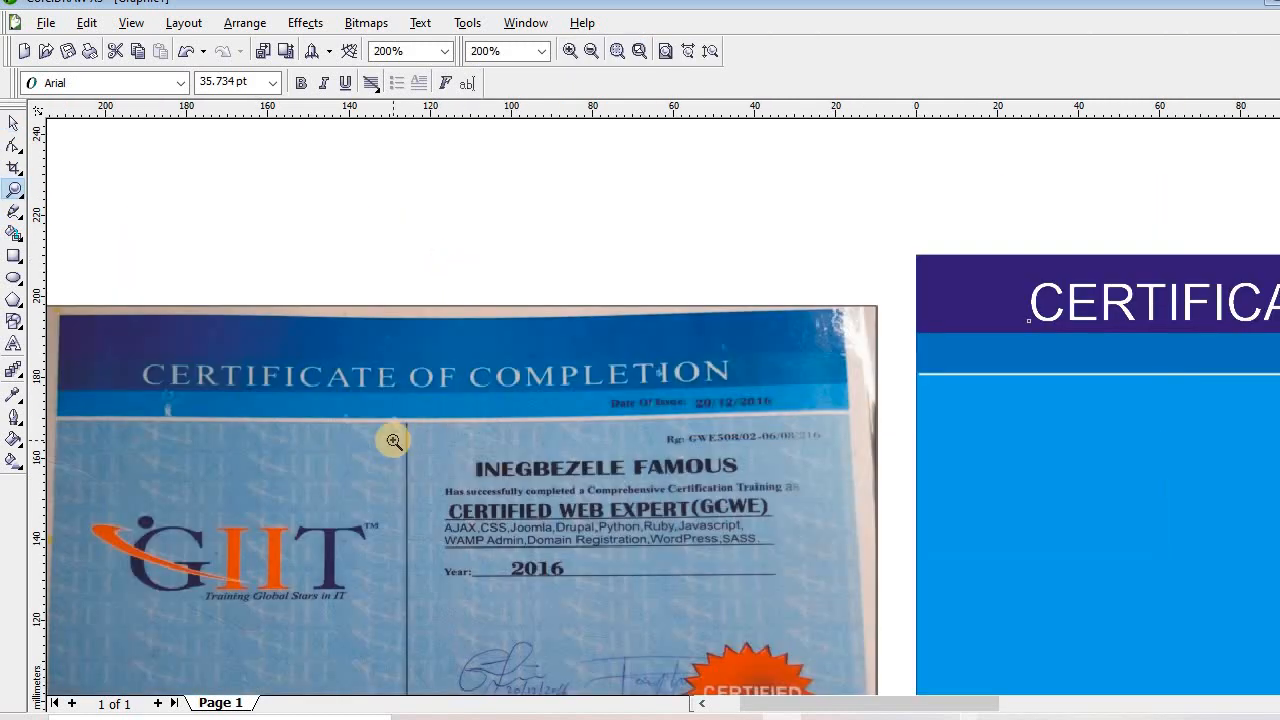
pyautogui.click(741, 420)
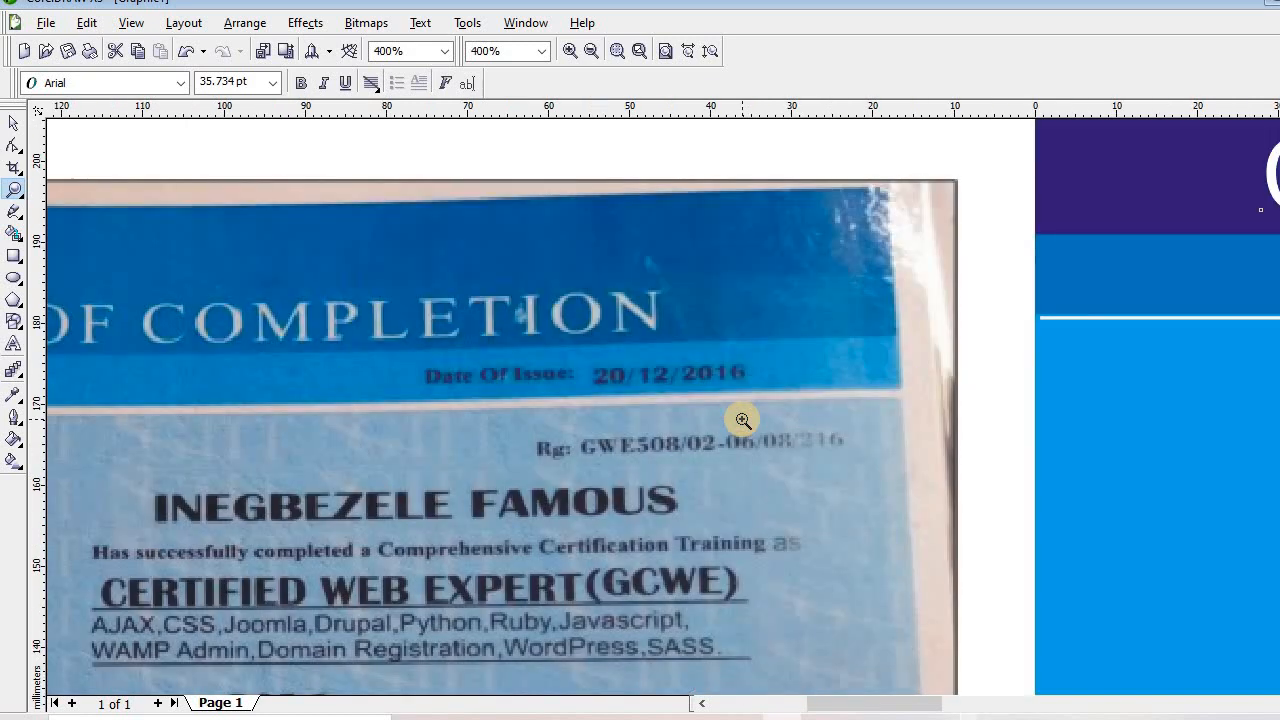
pyautogui.click(14, 122)
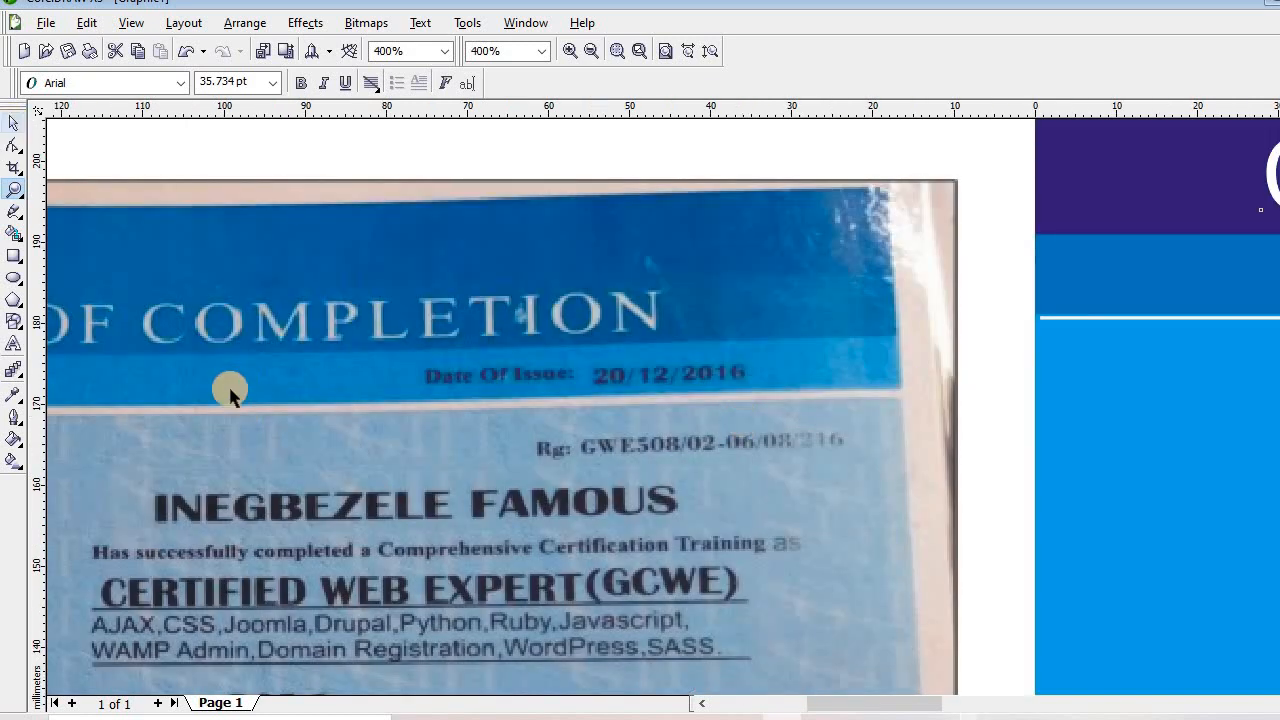
pyautogui.click(14, 346)
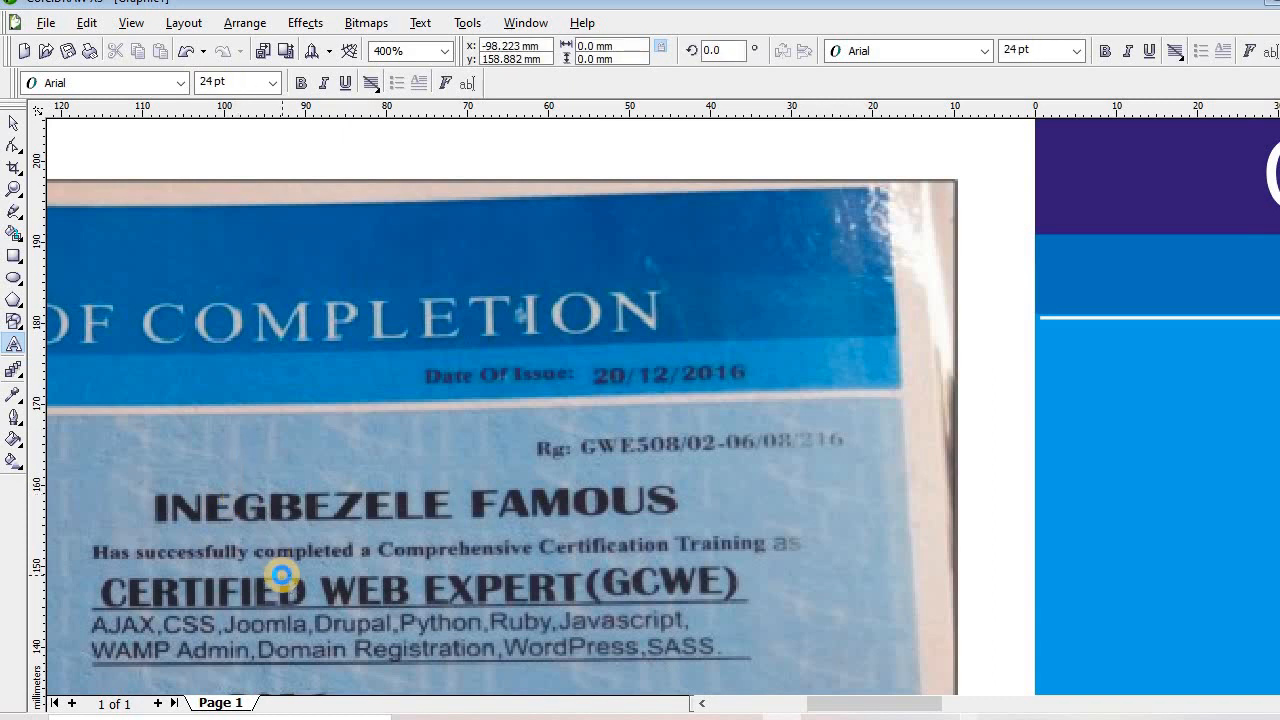
pyautogui.write('d')
pyautogui.press('BackSpace')
pyautogui.write('S')
pyautogui.press('BackSpace')
pyautogui.write('Da')
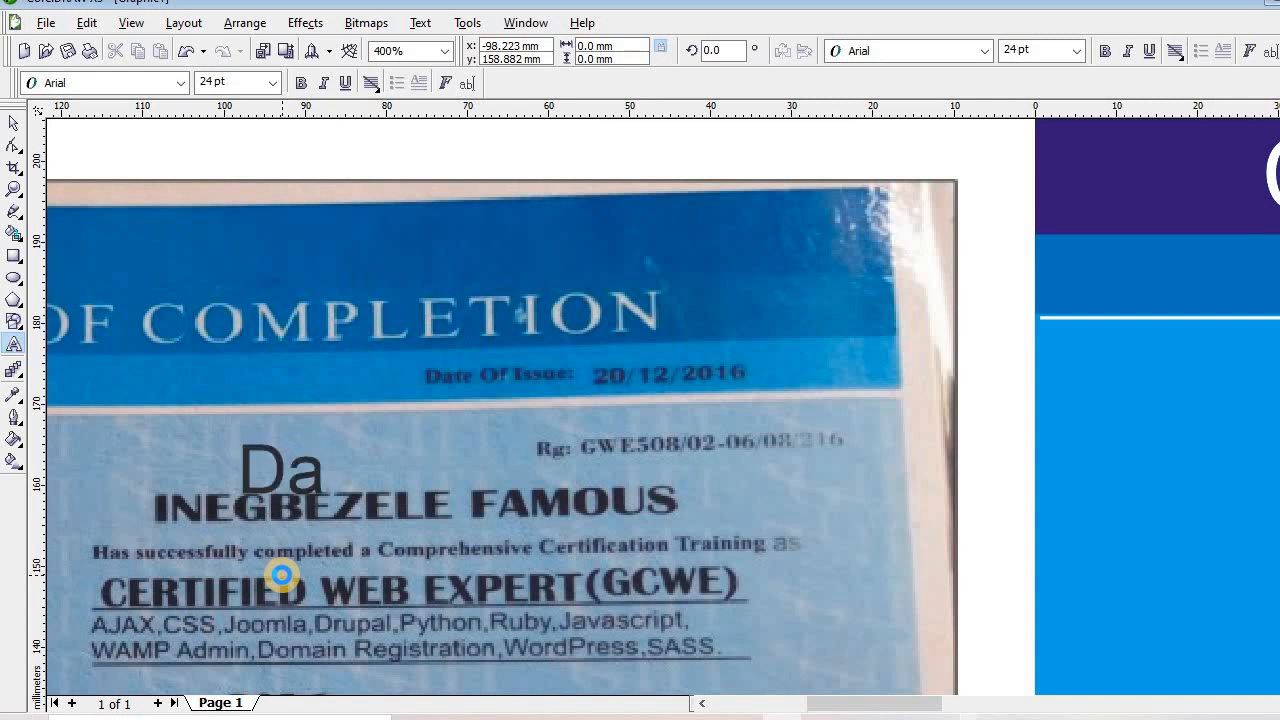
pyautogui.write('te of I')
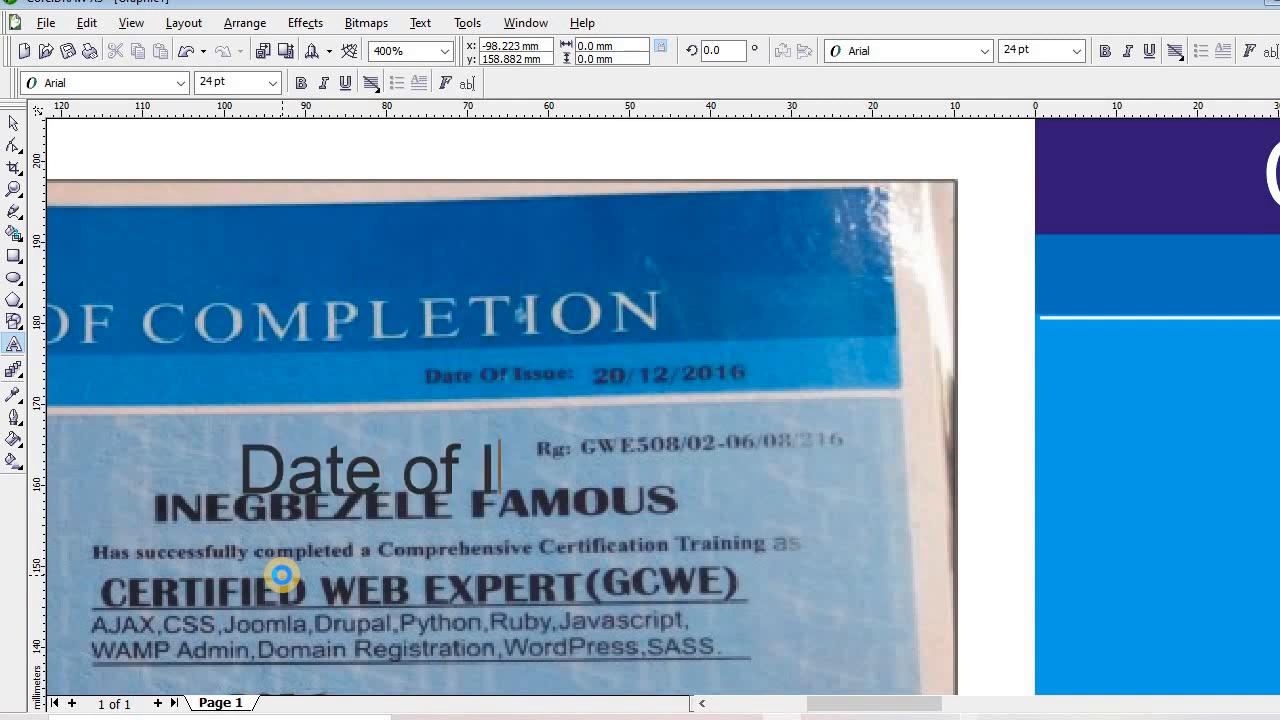
pyautogui.write('ssue')
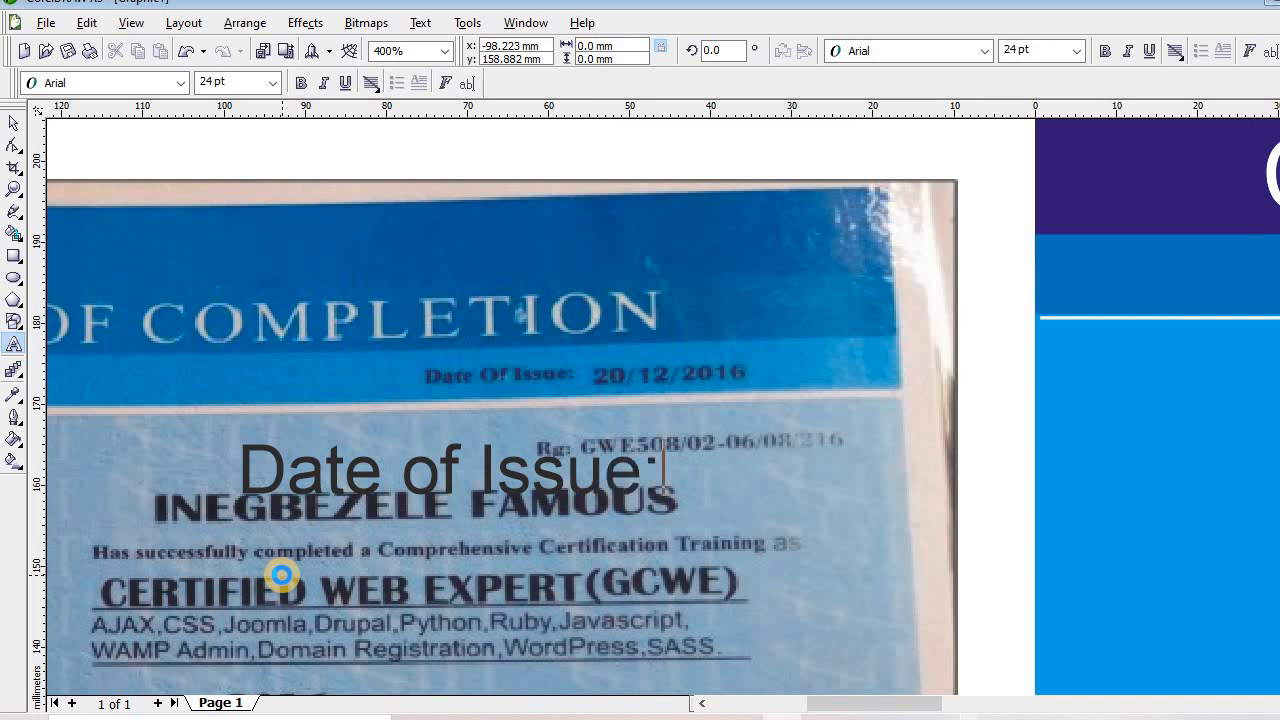
pyautogui.write(': 20')
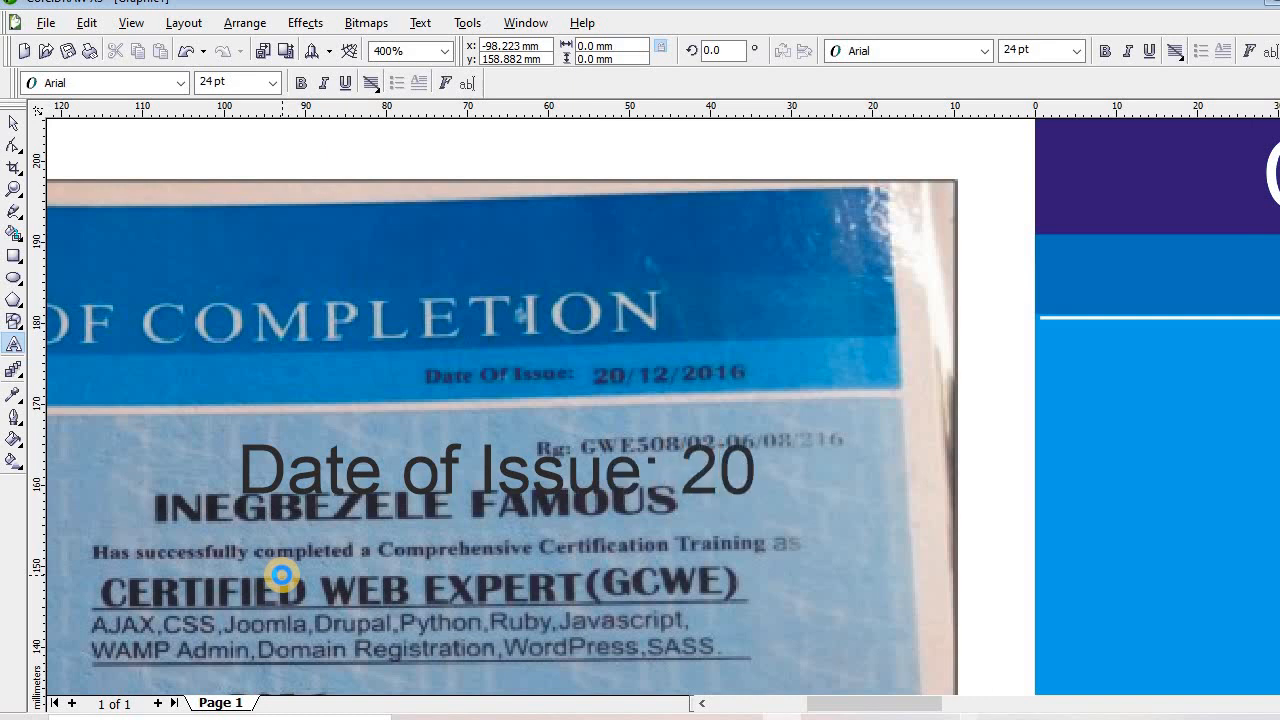
pyautogui.write('/12/')
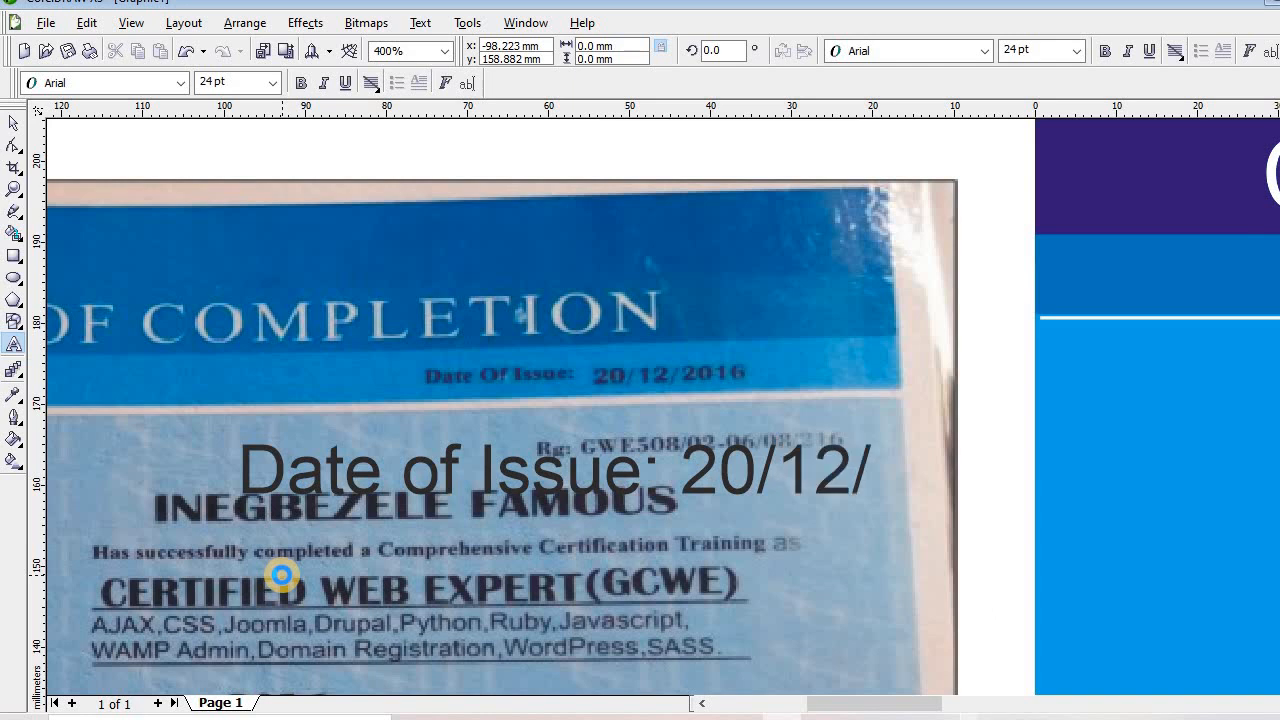
pyautogui.write('2016')
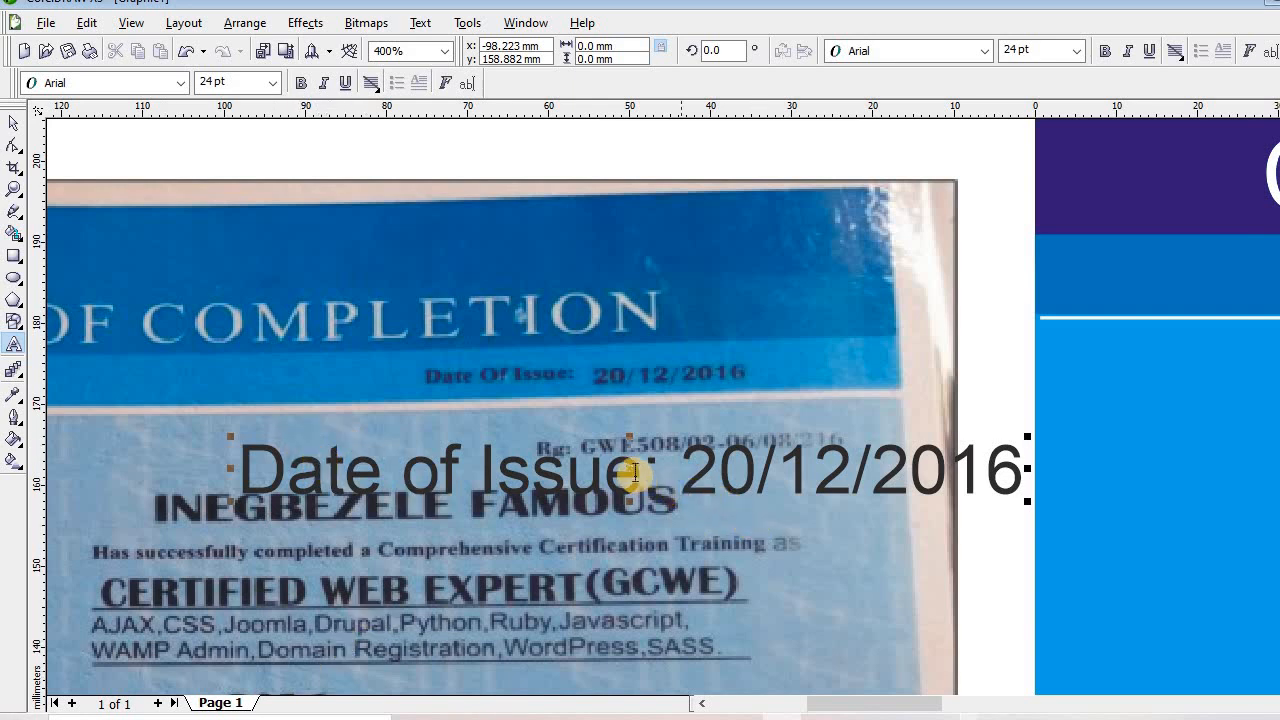
# Move the date line into the darker banner strip and scale it down to about 14.8 pt
pyautogui.moveTo(668, 468); pyautogui.dragTo(1276, 333)
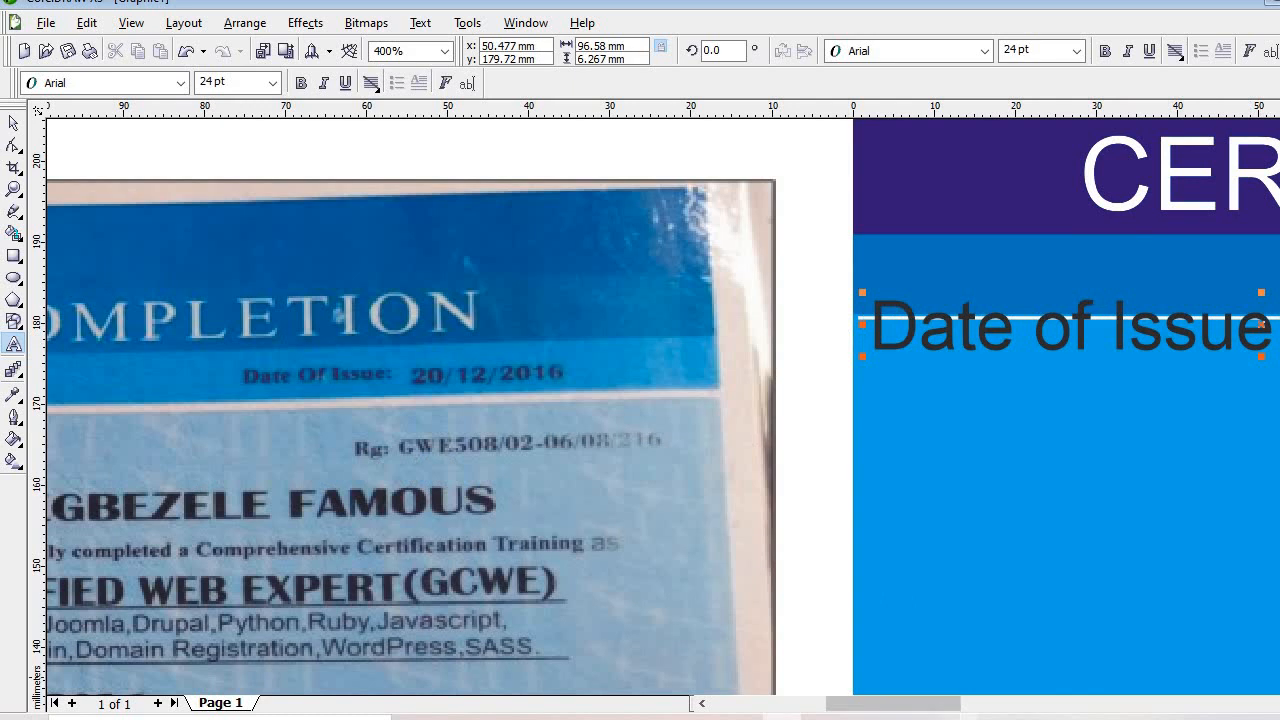
pyautogui.moveTo(893, 703)
pyautogui.mouseDown()
pyautogui.moveTo(961, 703)
pyautogui.moveTo(835, 700)
pyautogui.moveTo(897, 701)
pyautogui.mouseUp()
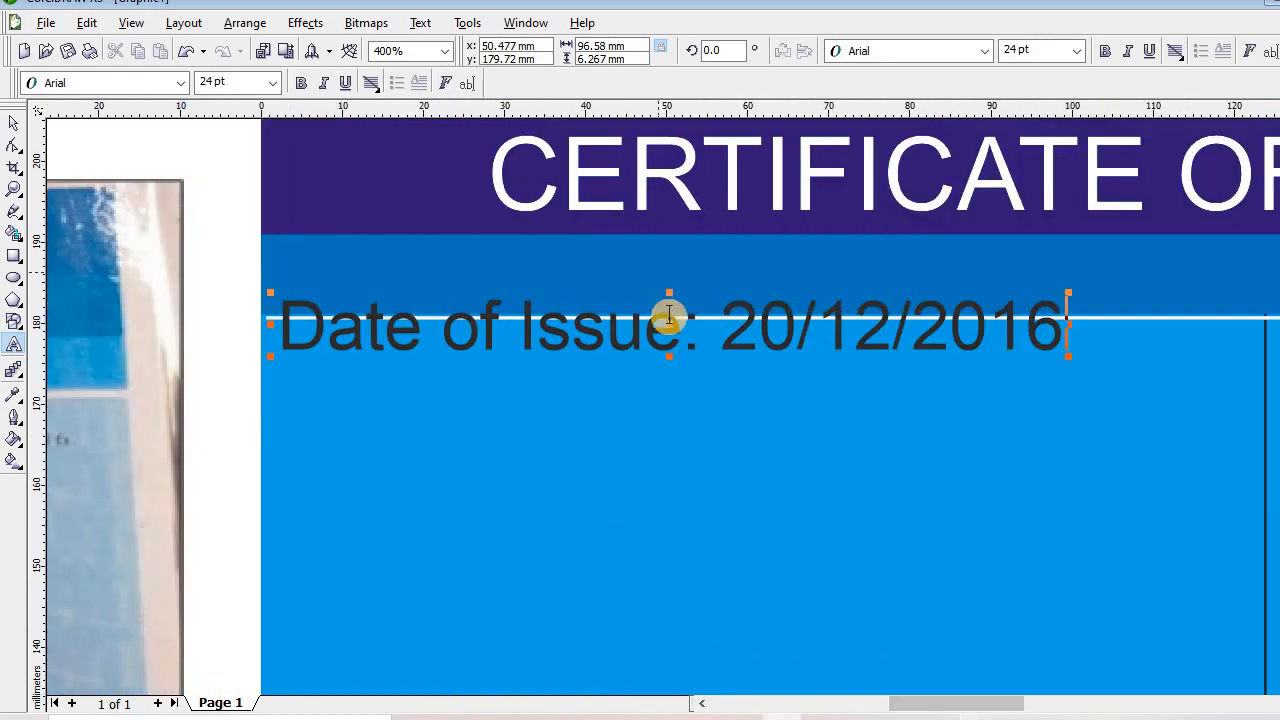
pyautogui.moveTo(669, 326); pyautogui.dragTo(1007, 270)
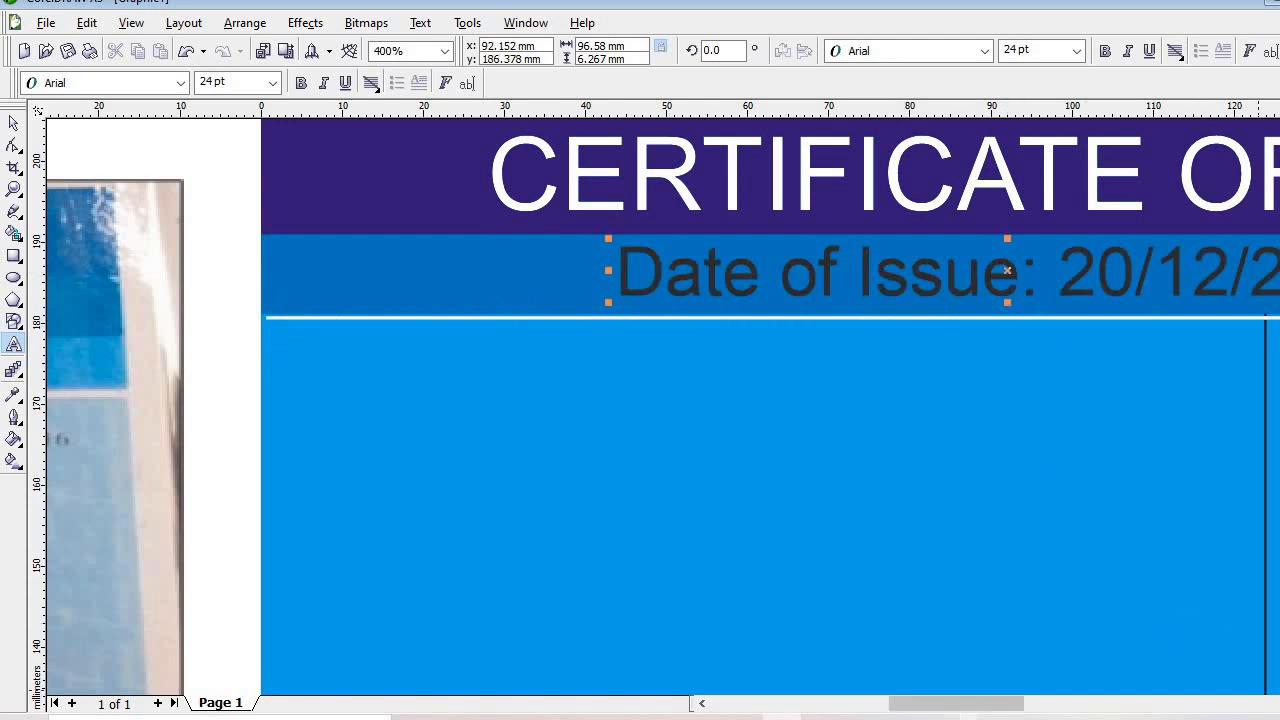
pyautogui.moveTo(956, 703); pyautogui.dragTo(1010, 703)
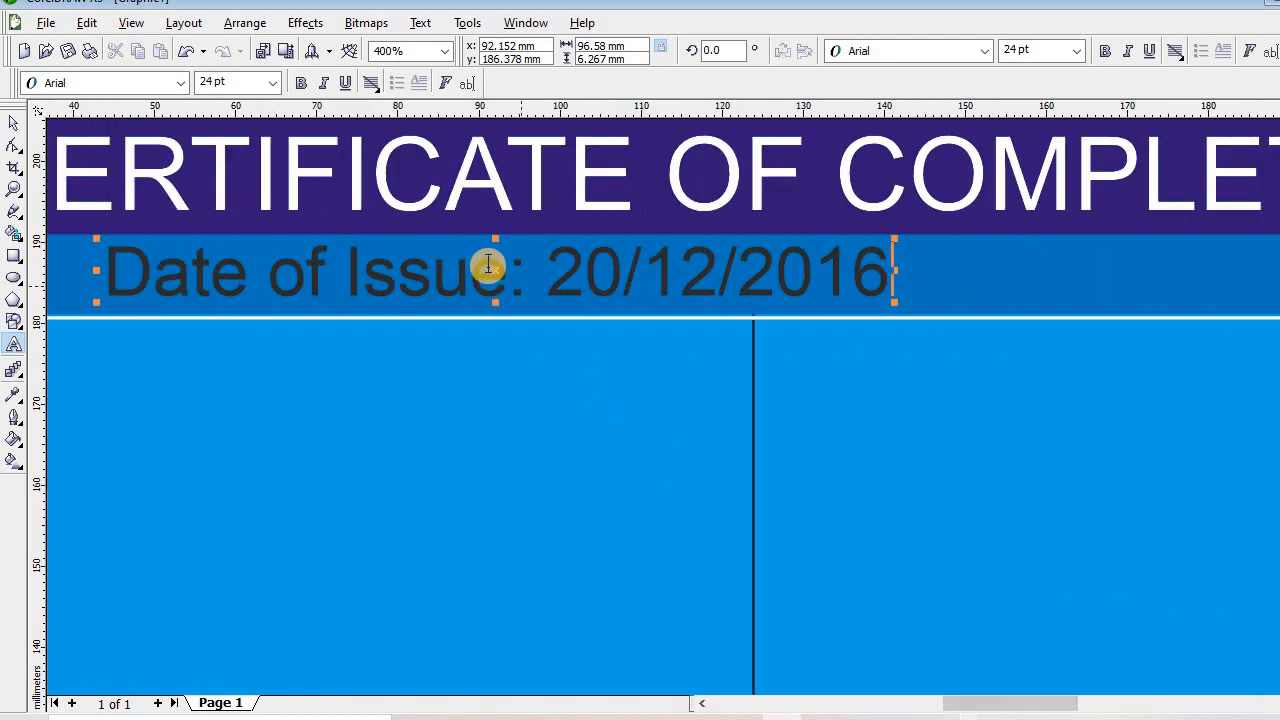
pyautogui.moveTo(492, 274); pyautogui.dragTo(1006, 264)
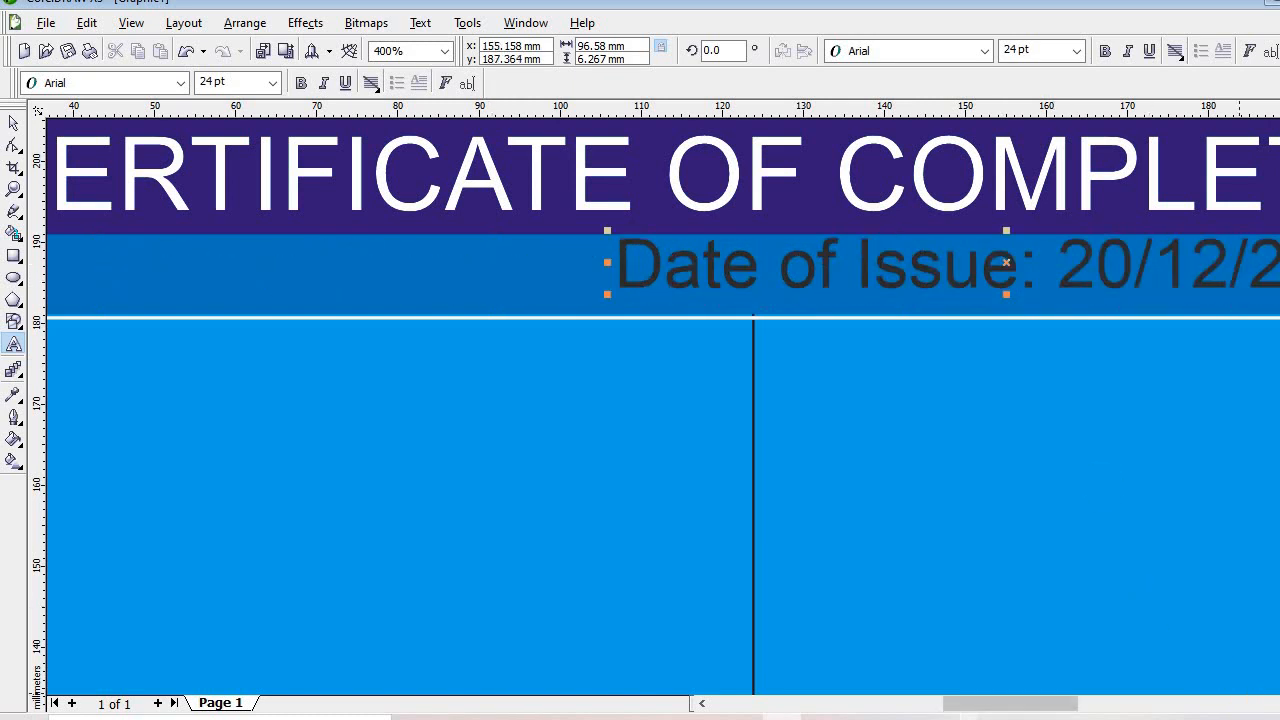
pyautogui.hscroll(6, 663, 406)
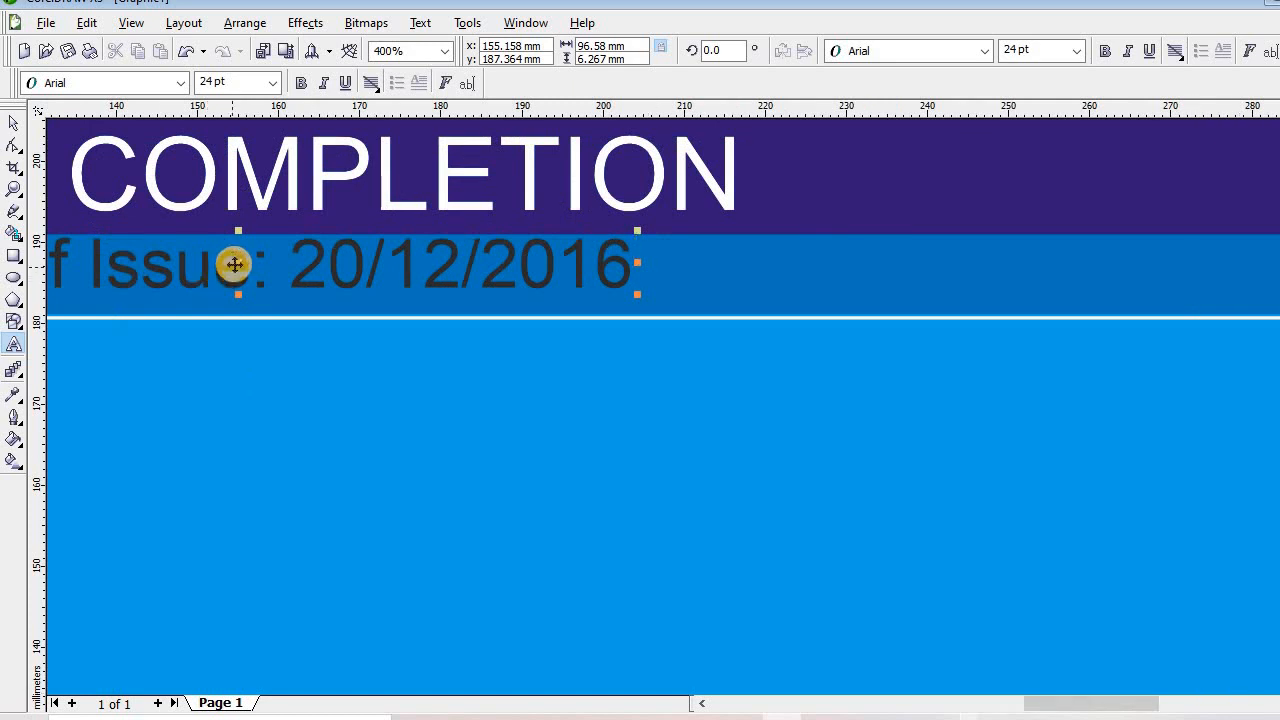
pyautogui.moveTo(236, 264); pyautogui.dragTo(717, 237)
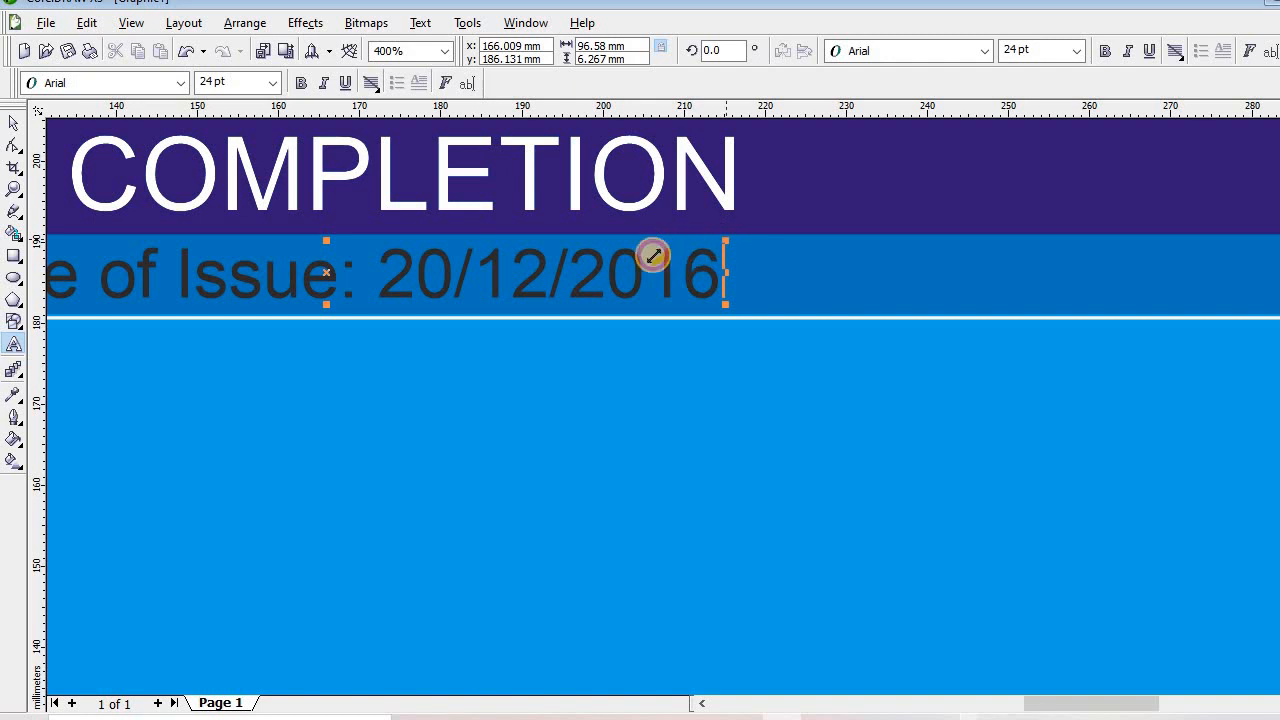
pyautogui.moveTo(639, 258); pyautogui.dragTo(404, 292)
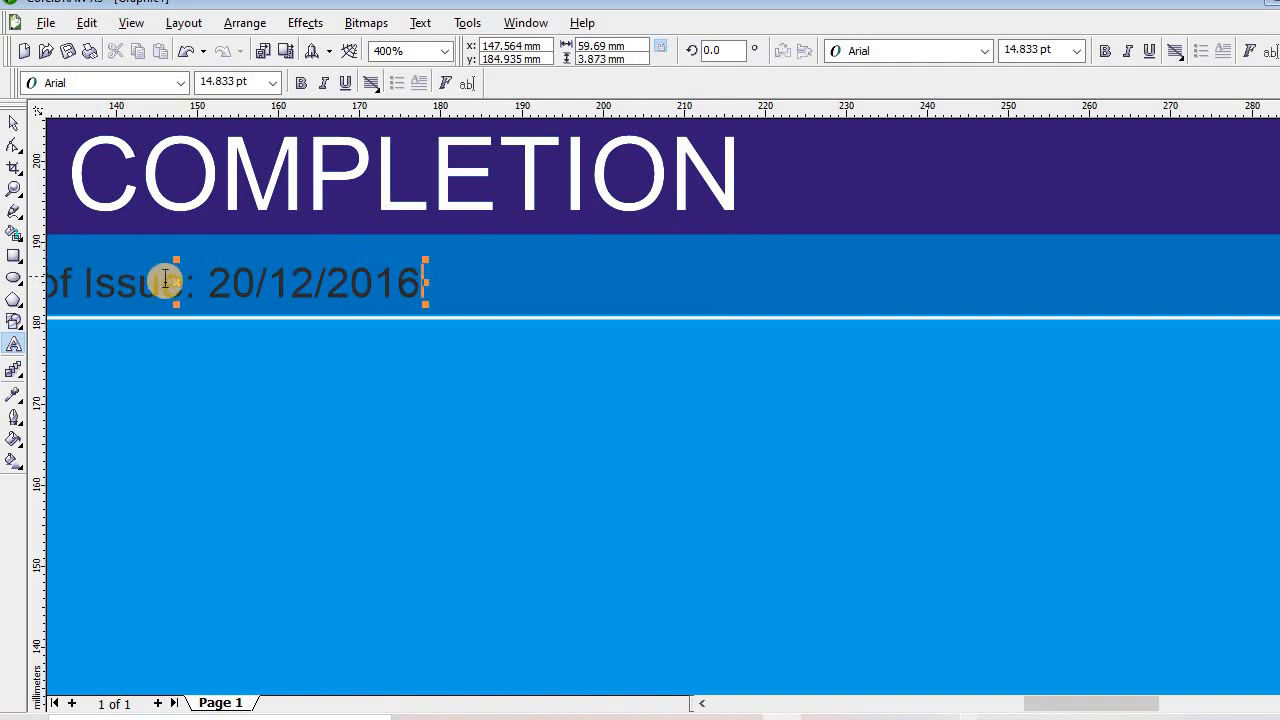
# Make the 'Date of Issue' line bold and enlarge it to about 16.6 pt
pyautogui.moveTo(174, 287); pyautogui.dragTo(471, 286)
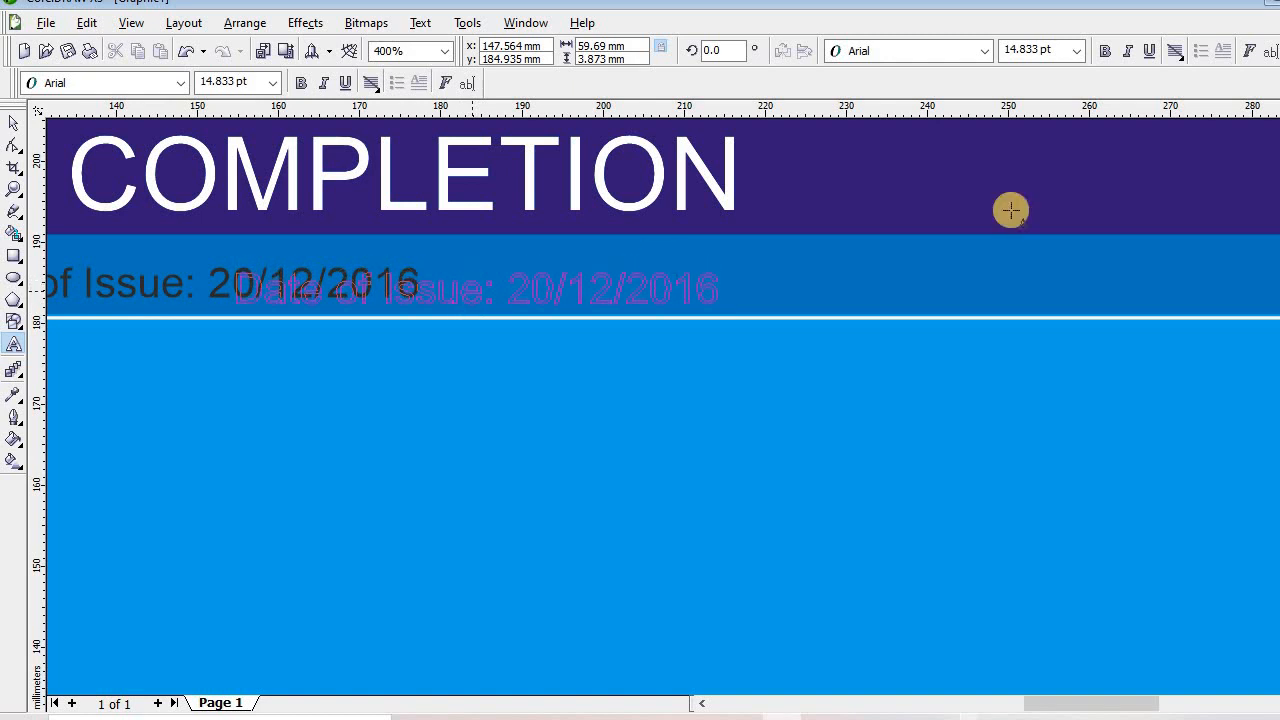
pyautogui.click(1105, 50)
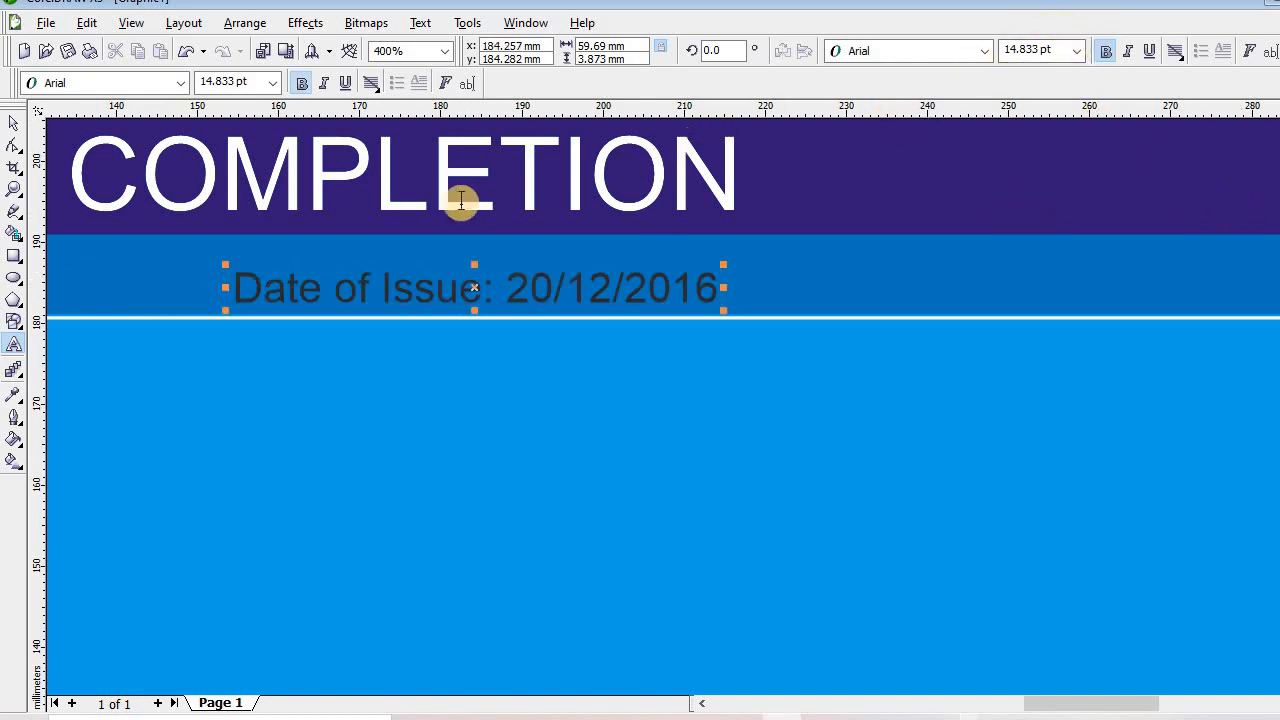
pyautogui.click(12, 122)
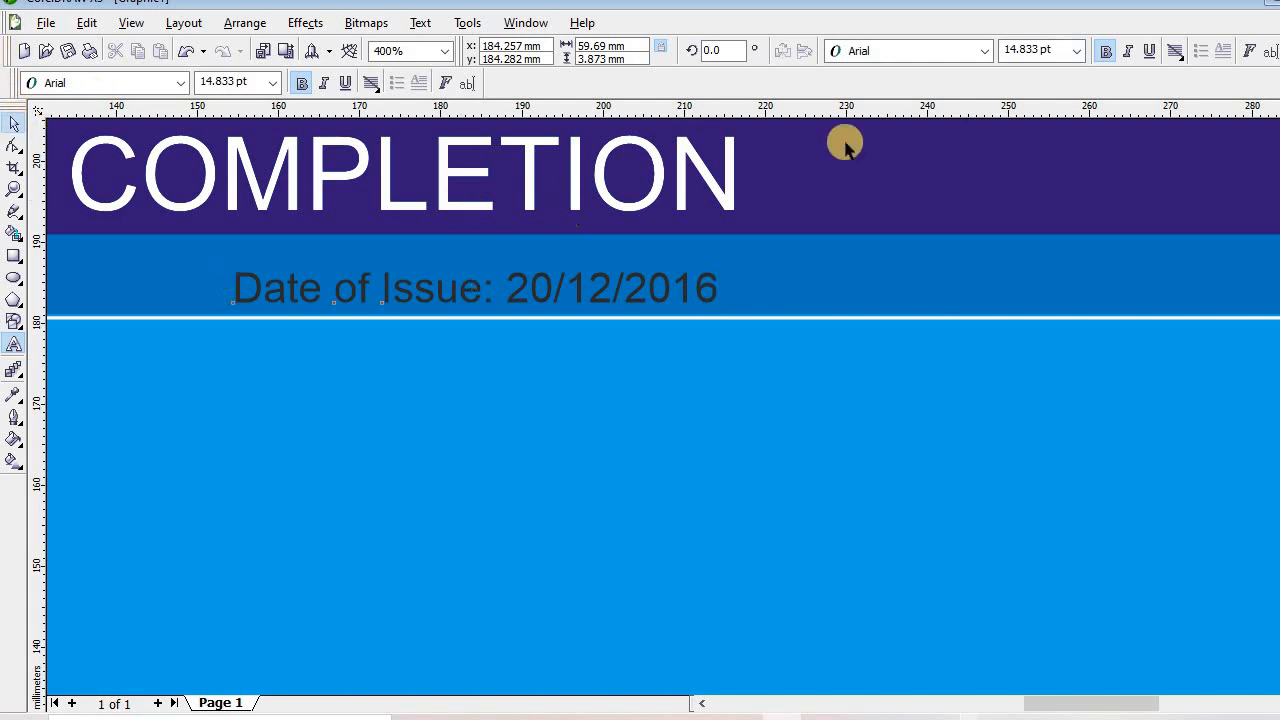
pyautogui.click(1103, 55)
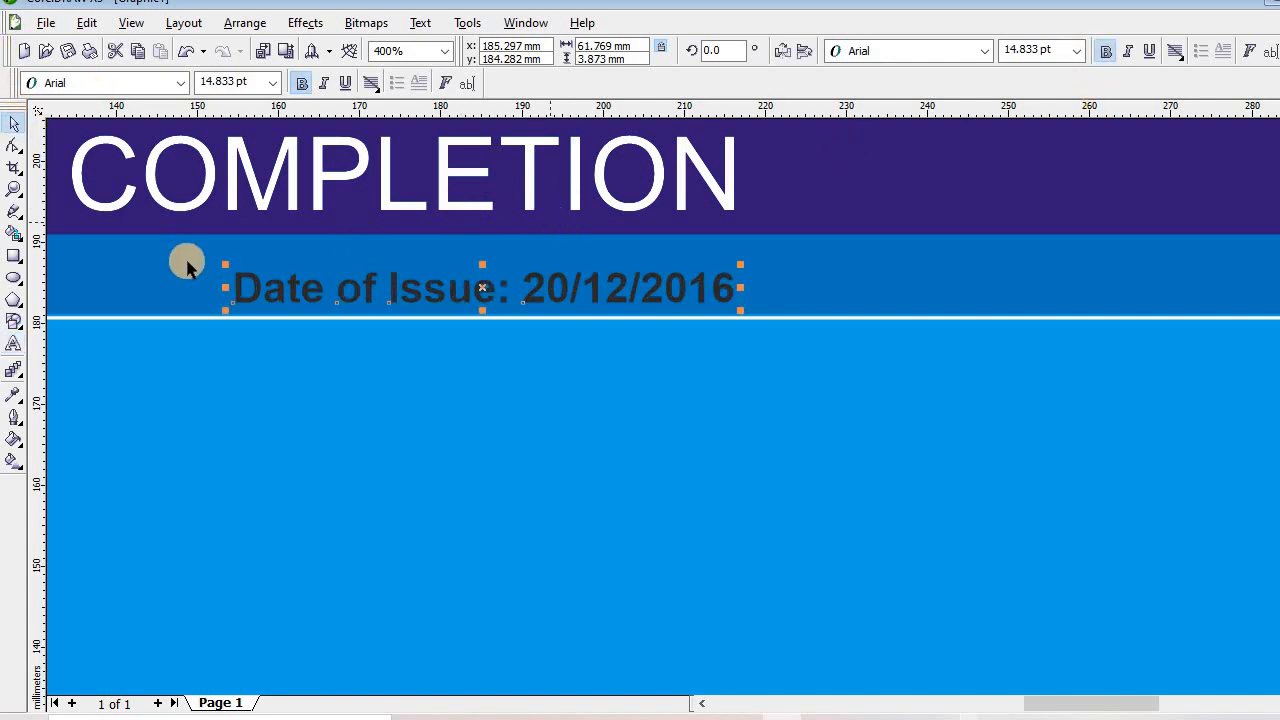
pyautogui.moveTo(222, 263); pyautogui.dragTo(163, 247)
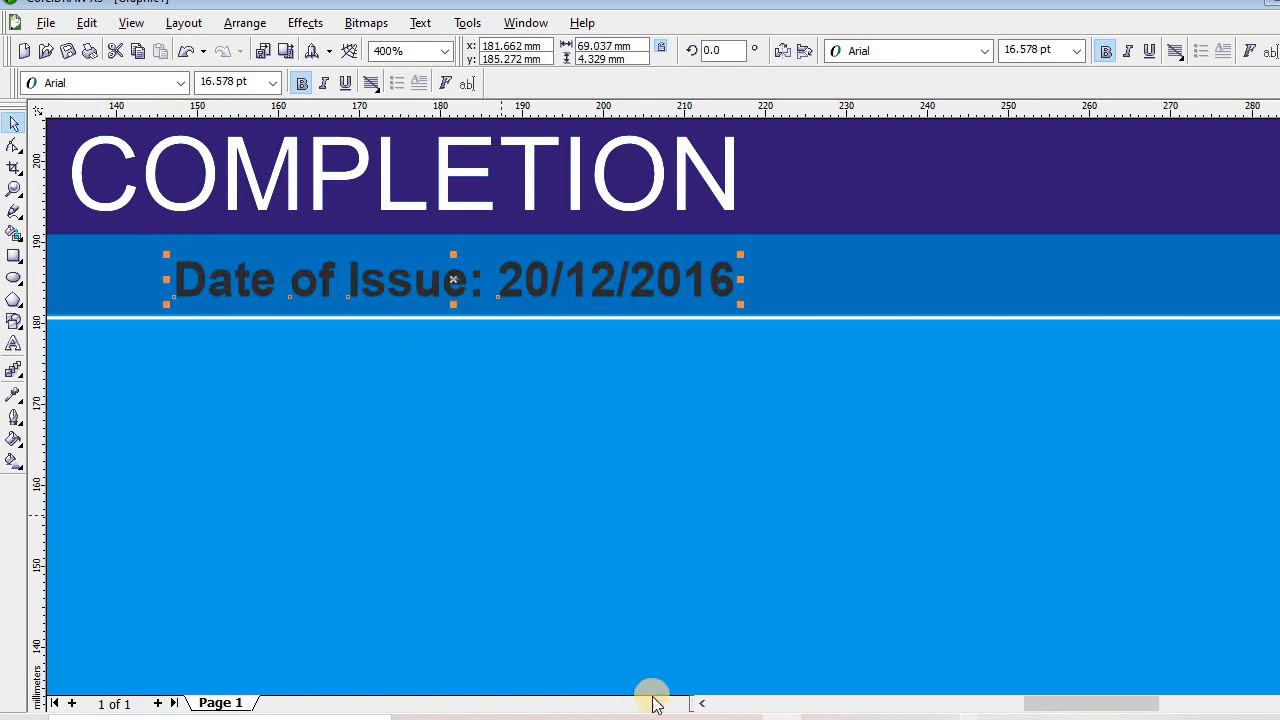
pyautogui.click(700, 705)
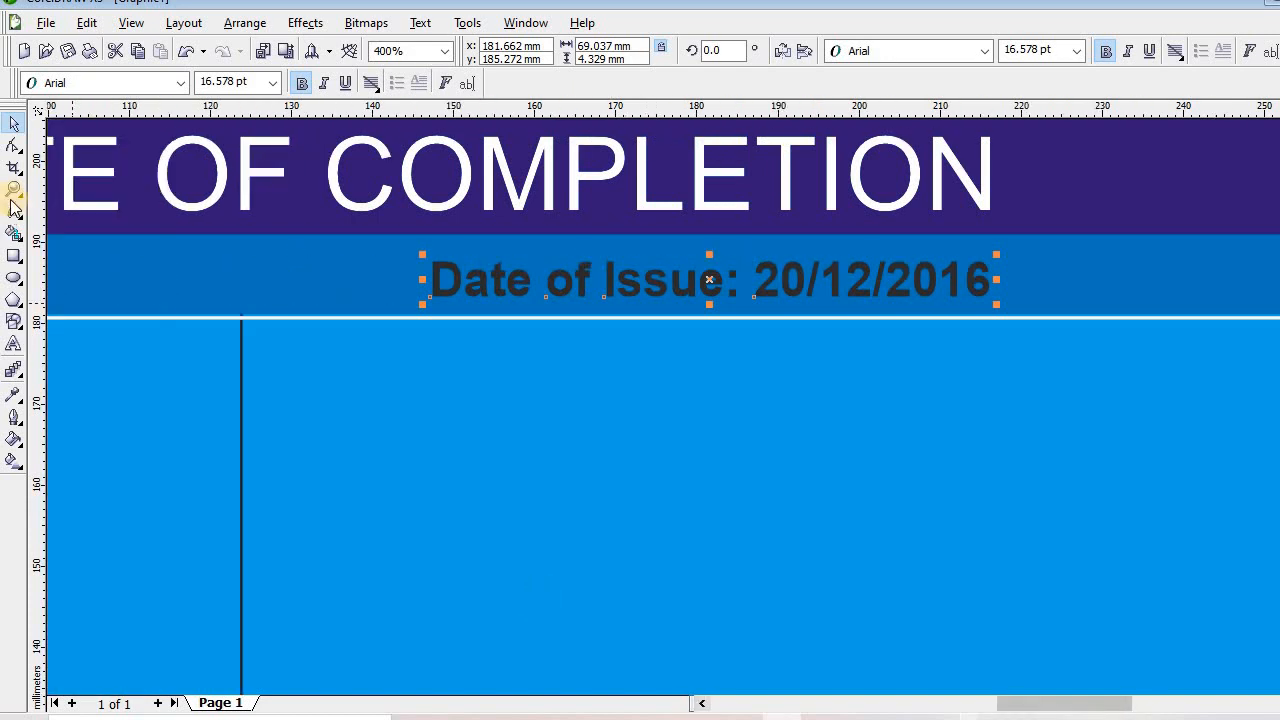
pyautogui.click(14, 191)
pyautogui.rightClick(347, 381)
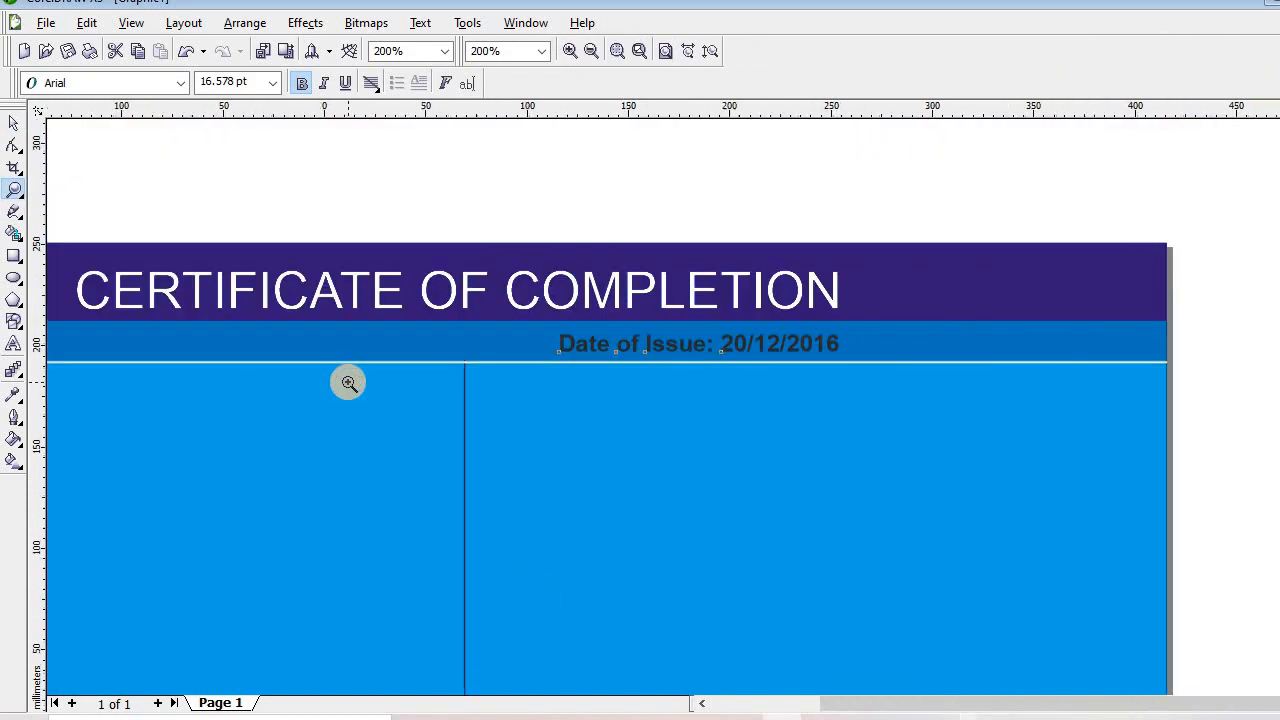
# Shift the date line toward the banner's right end and move the reference photo up
pyautogui.rightClick(348, 382)
pyautogui.click(14, 122)
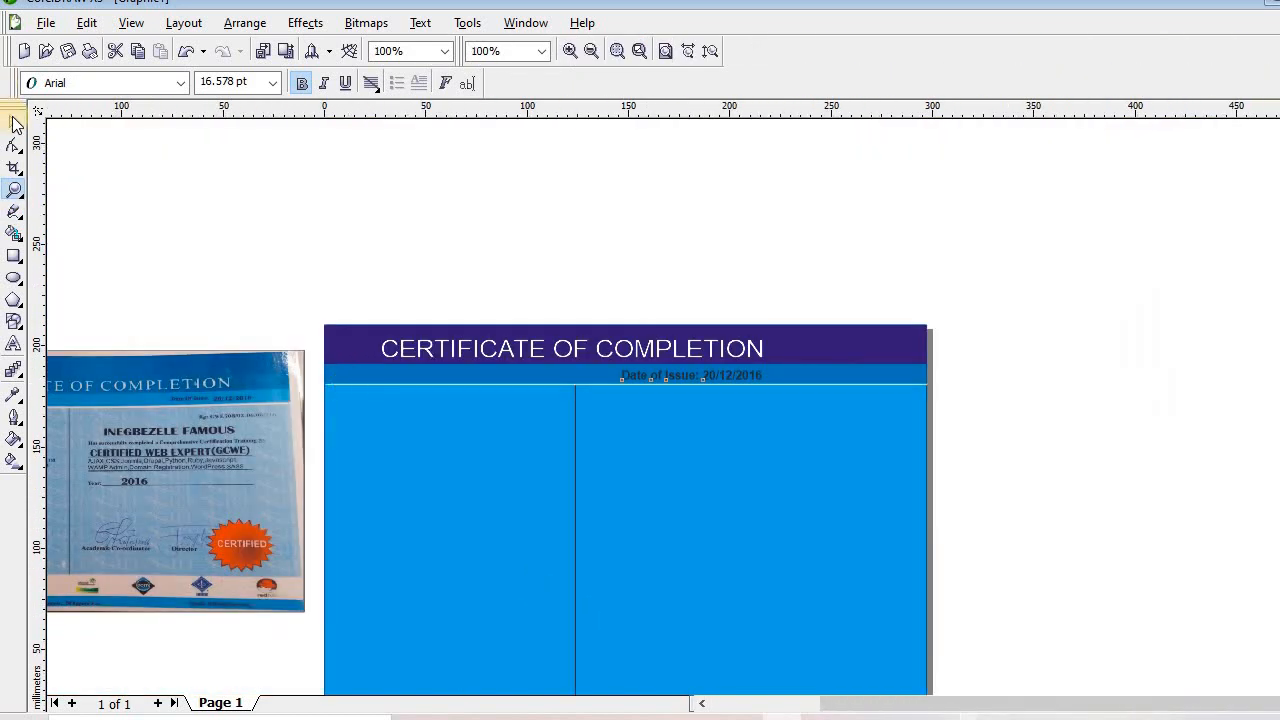
pyautogui.click(676, 378)
pyautogui.moveTo(678, 378); pyautogui.dragTo(803, 384)
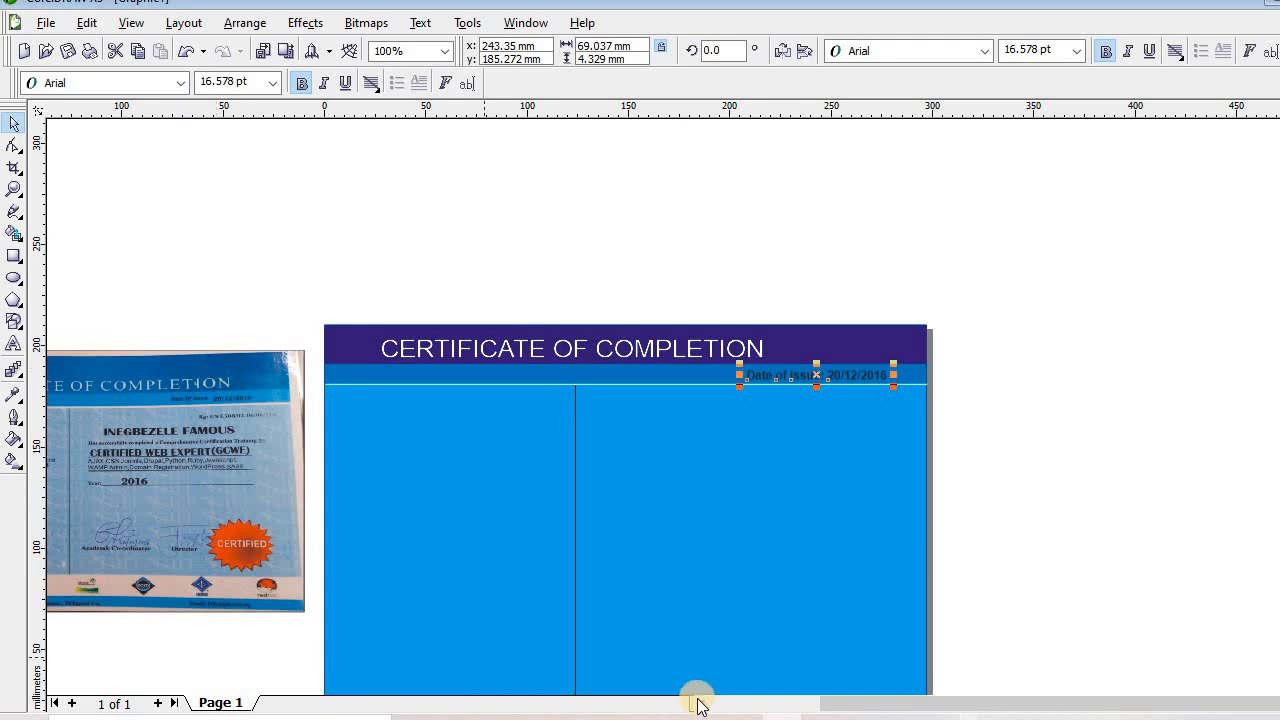
pyautogui.hscroll(-2, 698, 706)
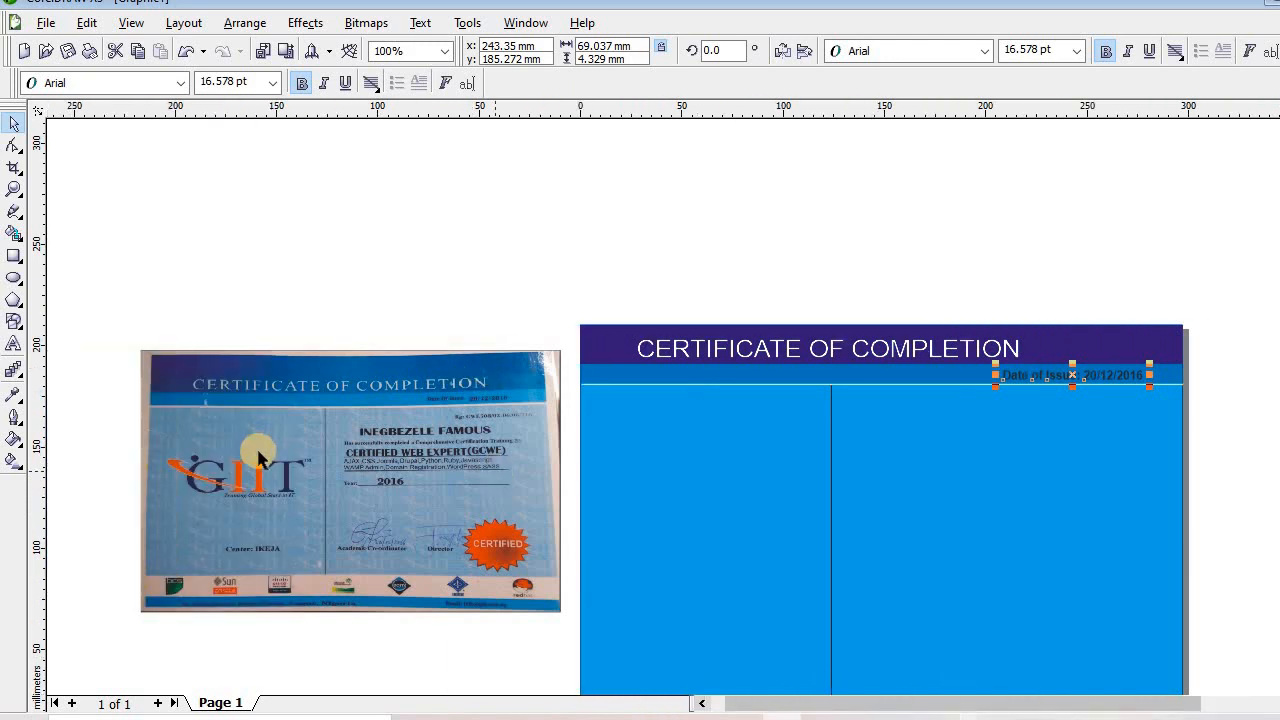
pyautogui.moveTo(206, 520); pyautogui.dragTo(200, 426)
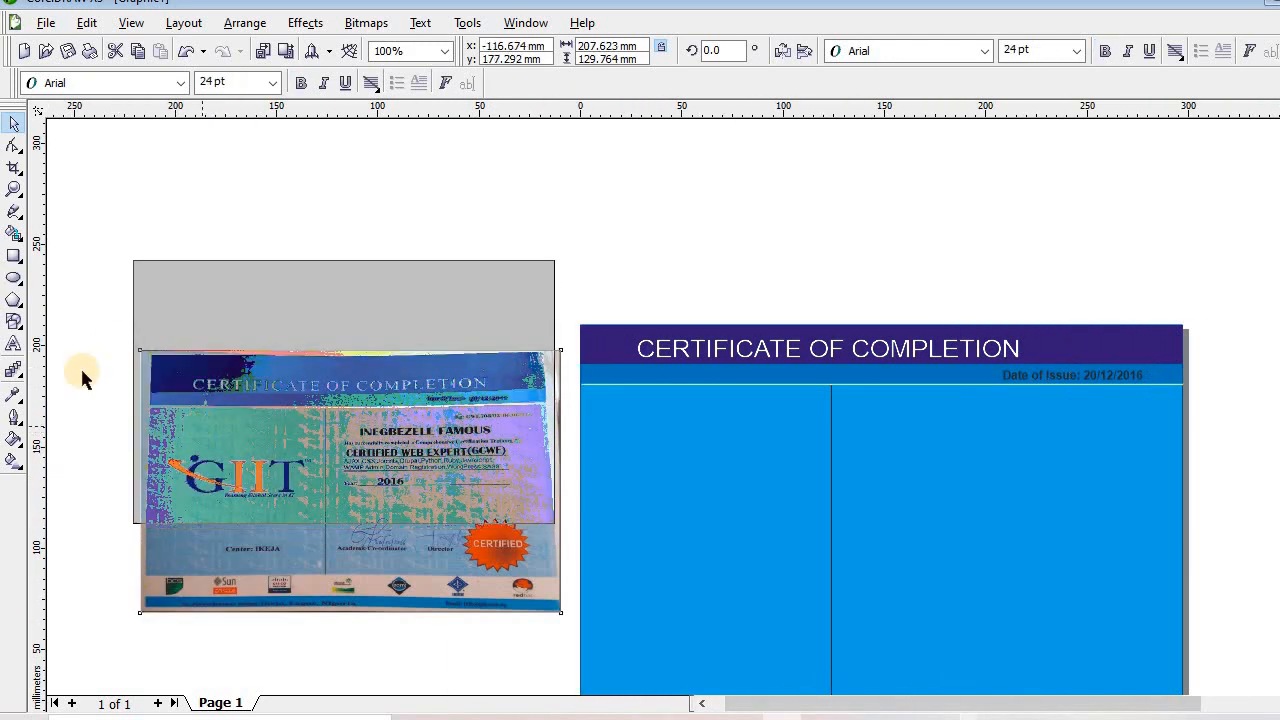
pyautogui.click(14, 344)
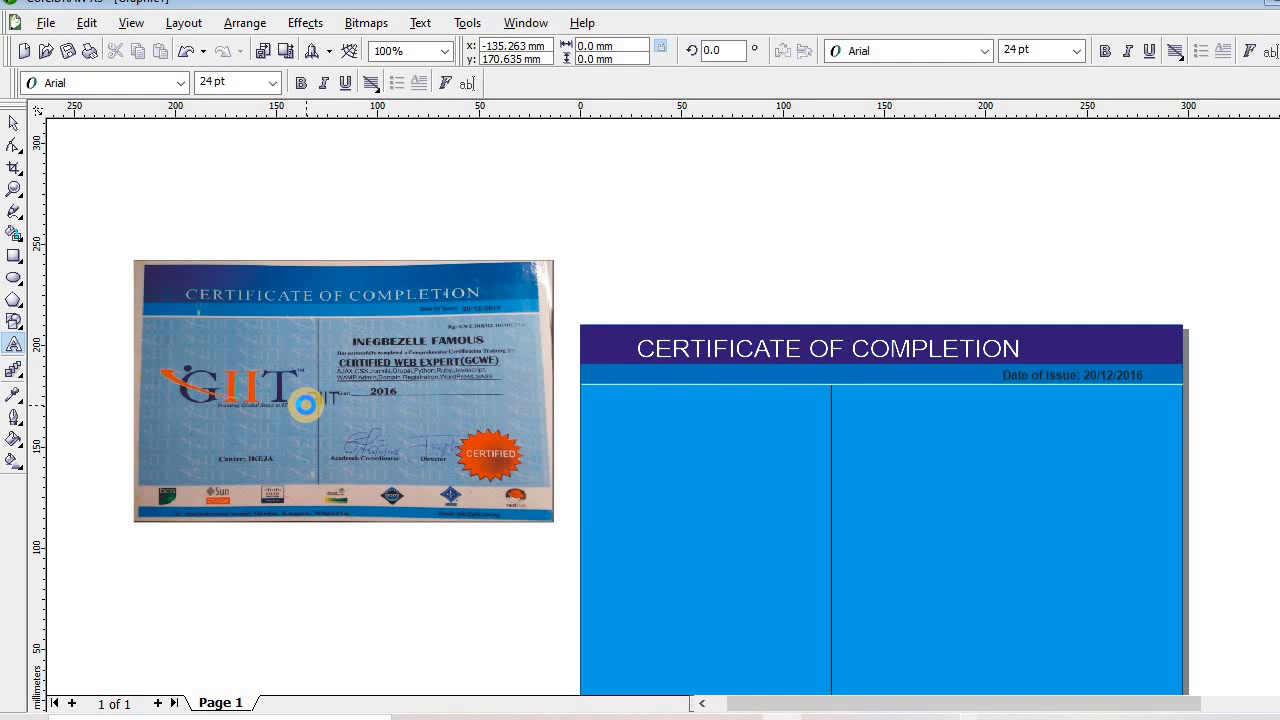
# Set the small GIIT text to Times New Roman
pyautogui.click(305, 404)
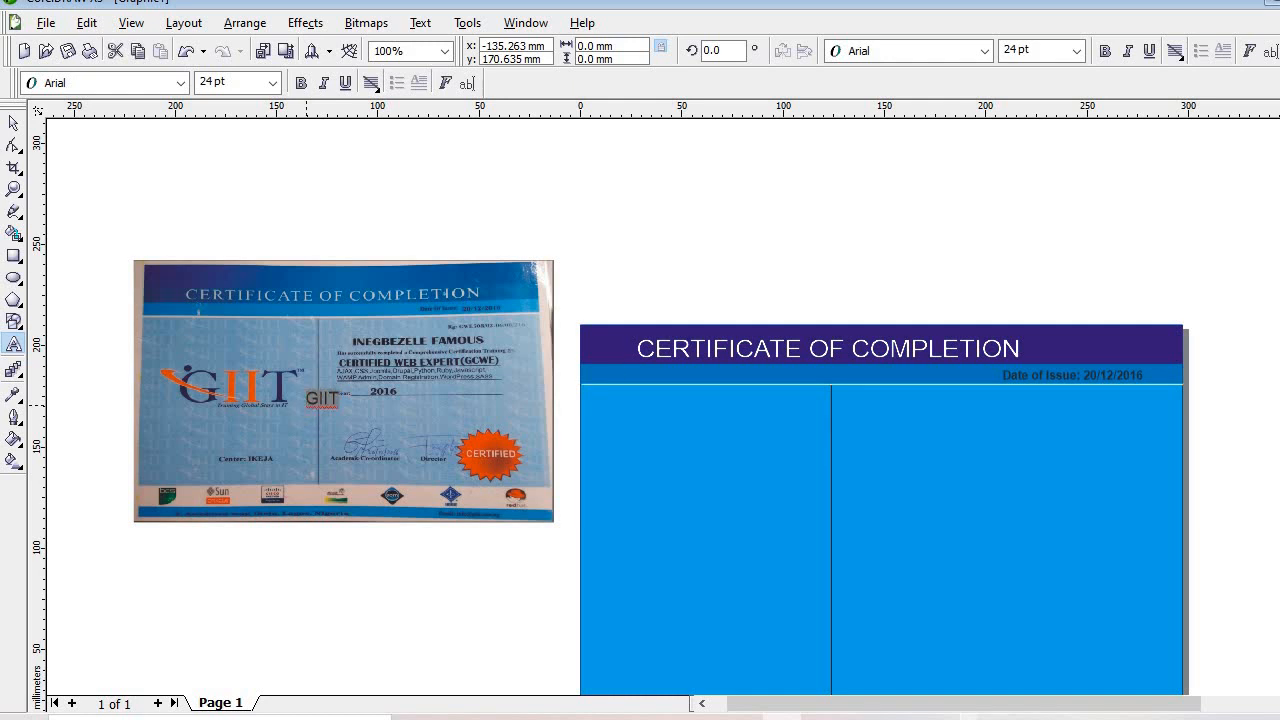
pyautogui.click(164, 87)
pyautogui.click(164, 87)
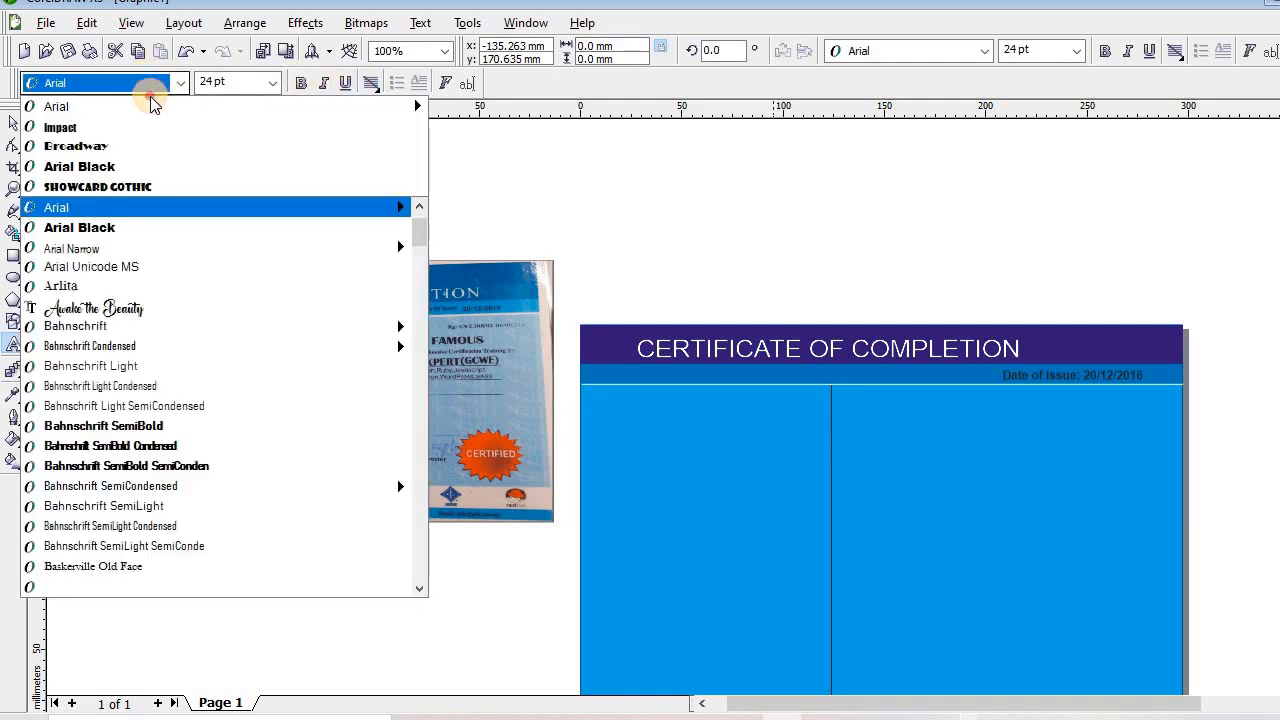
pyautogui.click(145, 84)
pyautogui.click(145, 84)
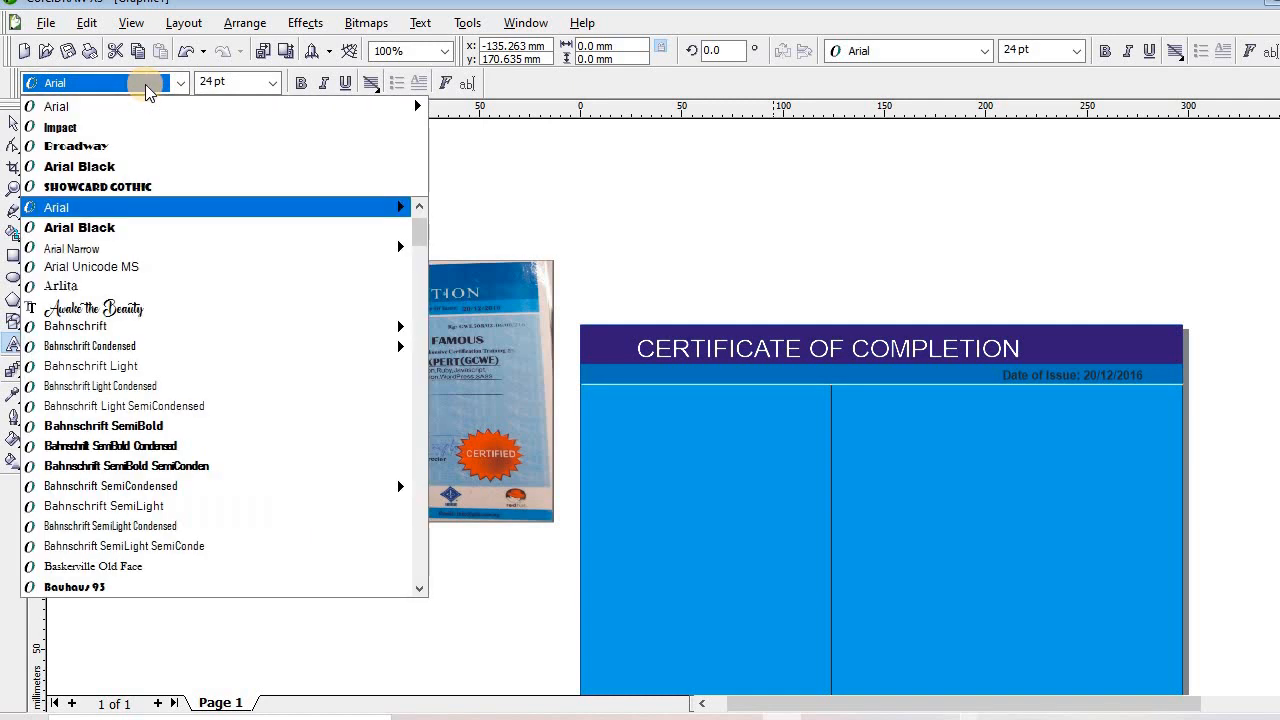
pyautogui.write('t')
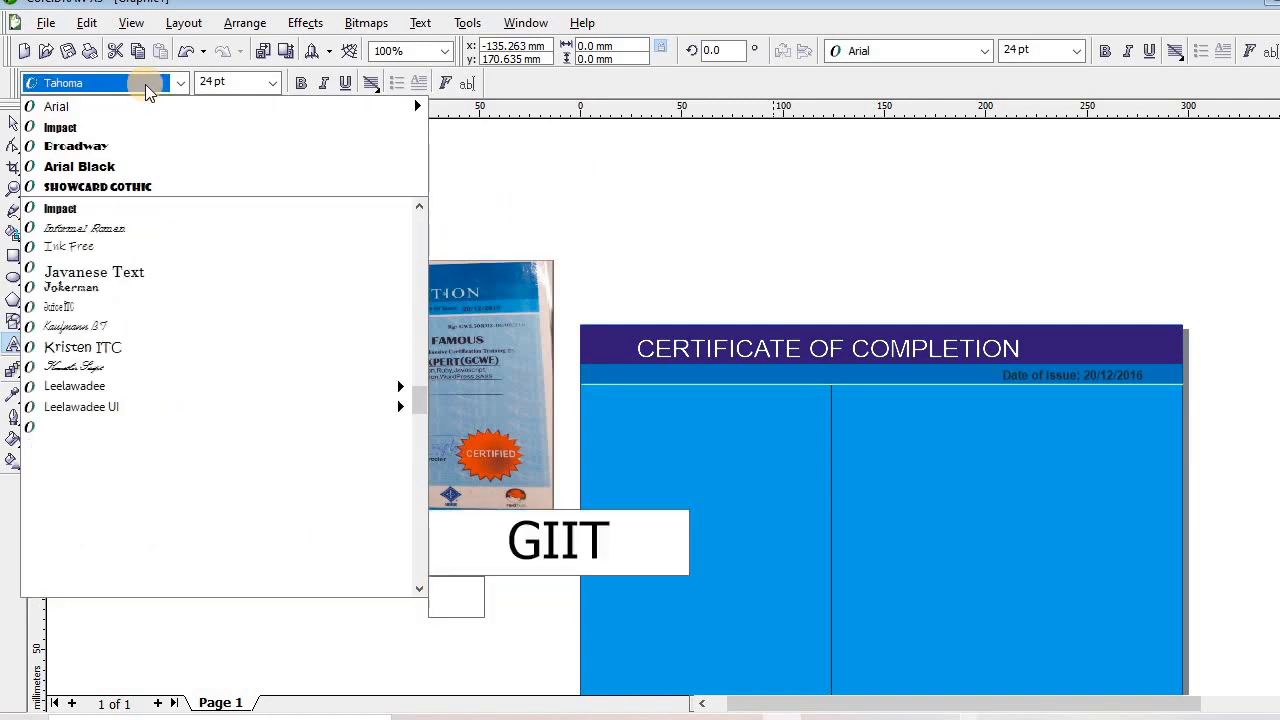
pyautogui.moveTo(94, 115)
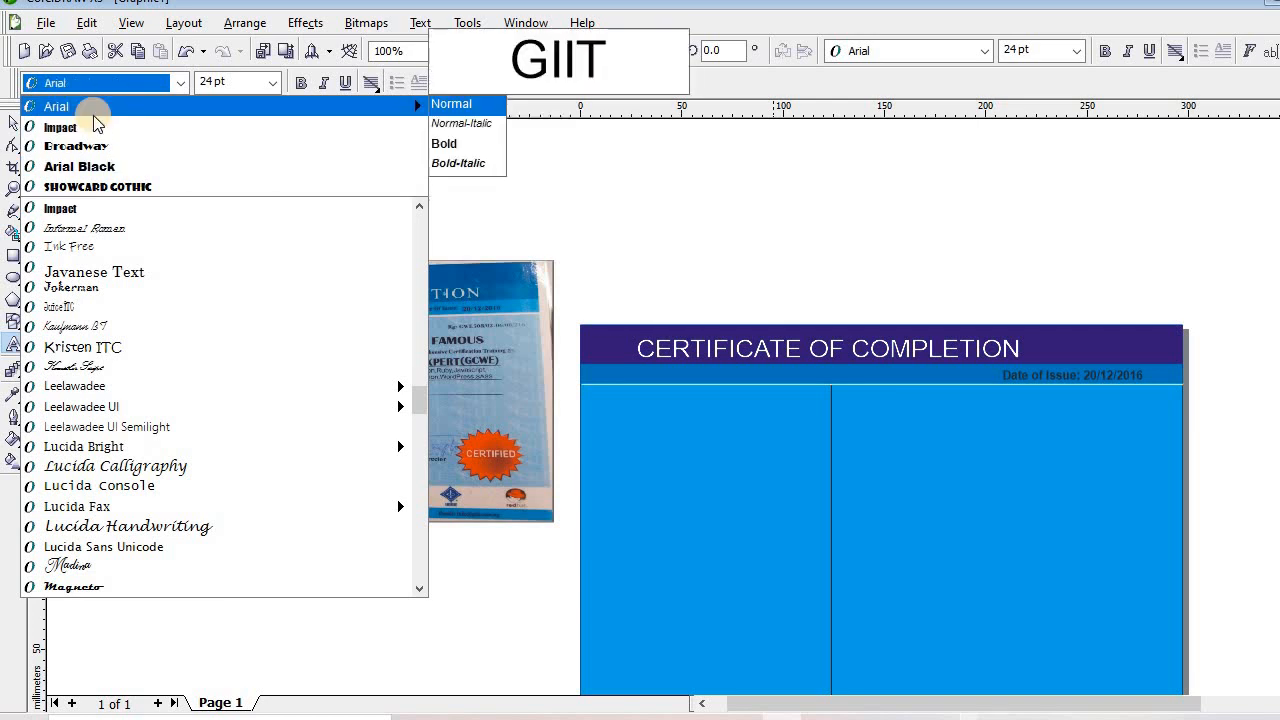
pyautogui.write('Times New Roman')
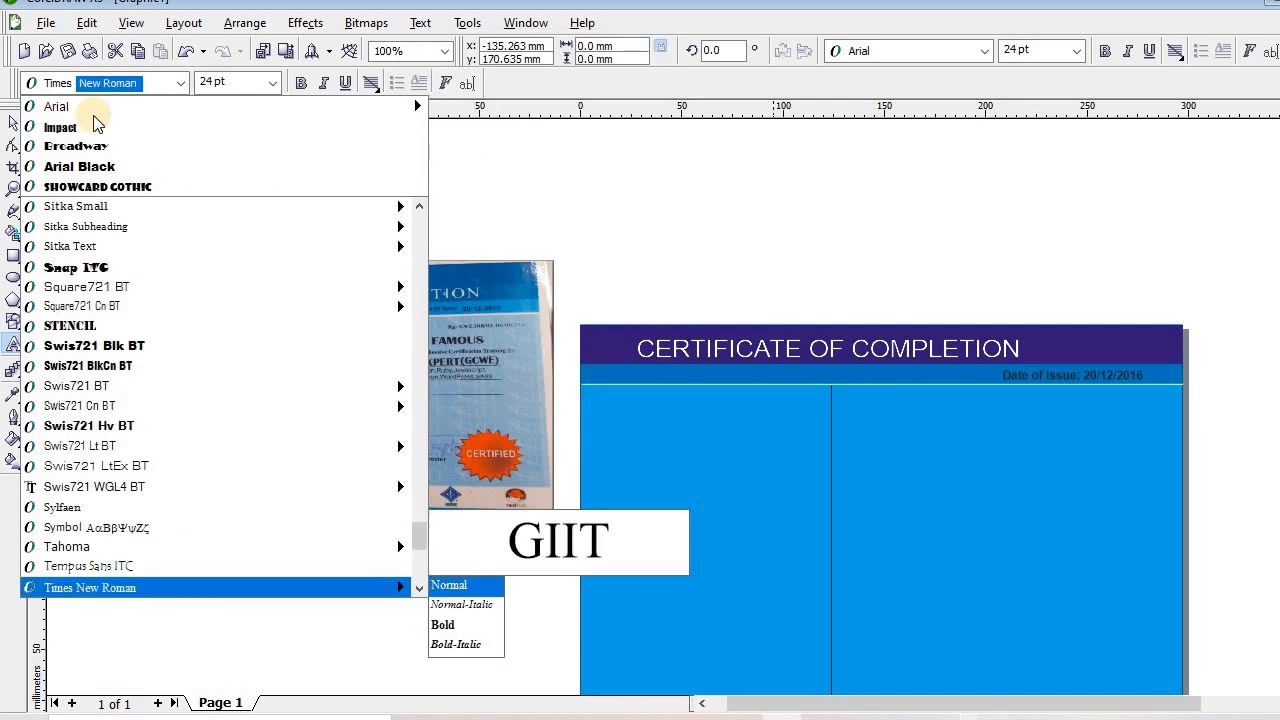
pyautogui.press('Return')
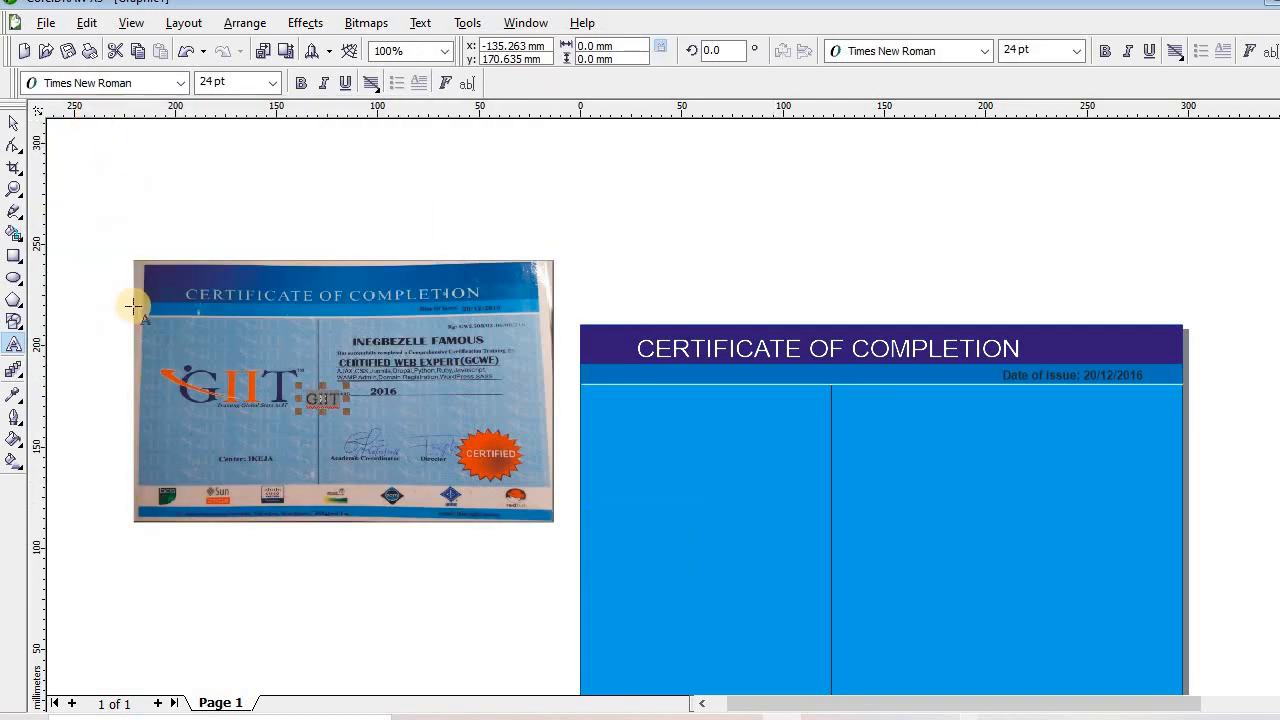
# Scale GIIT to about 130 pt and place it on the certificate's left panel
pyautogui.moveTo(346, 414); pyautogui.dragTo(640, 611)
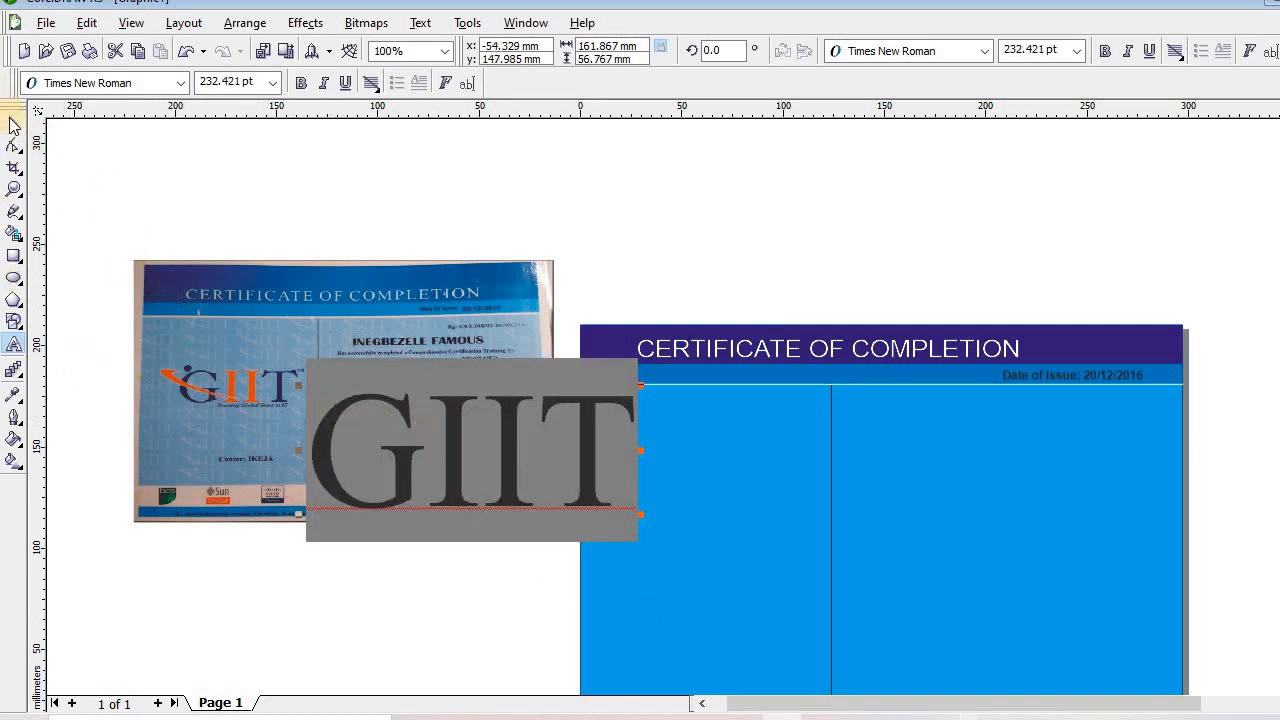
pyautogui.click(12, 122)
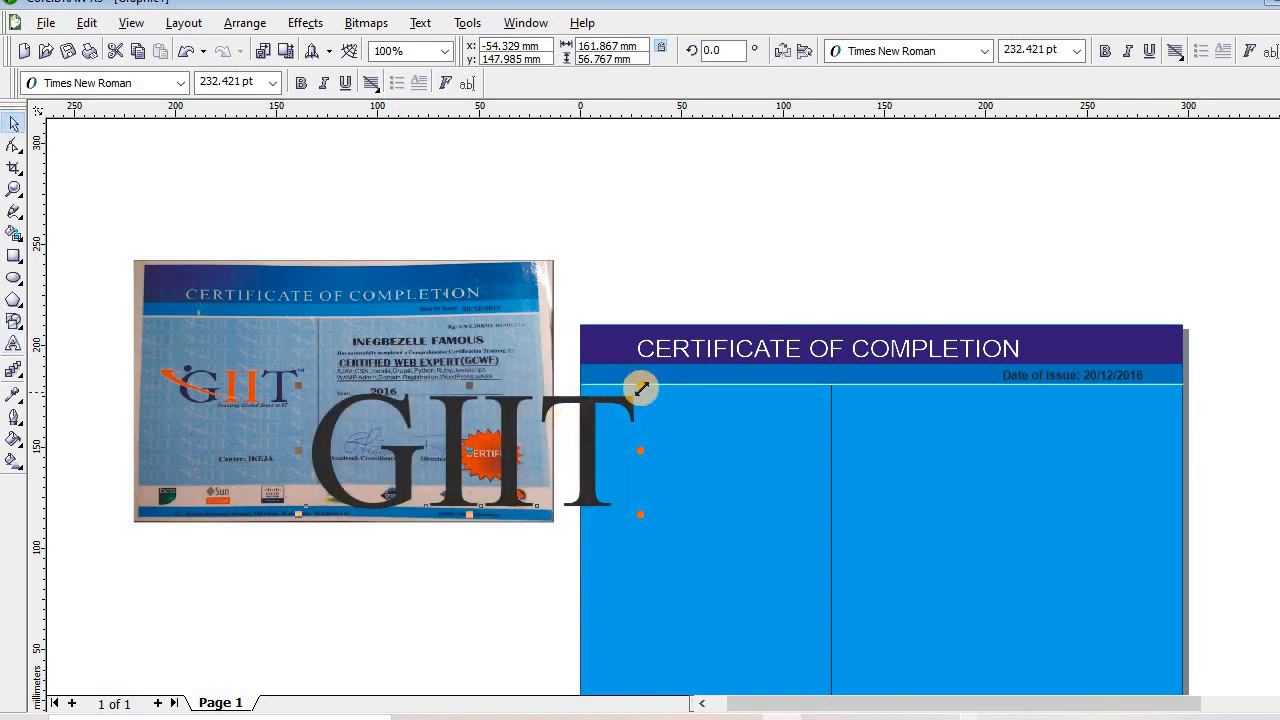
pyautogui.moveTo(641, 384); pyautogui.dragTo(570, 410)
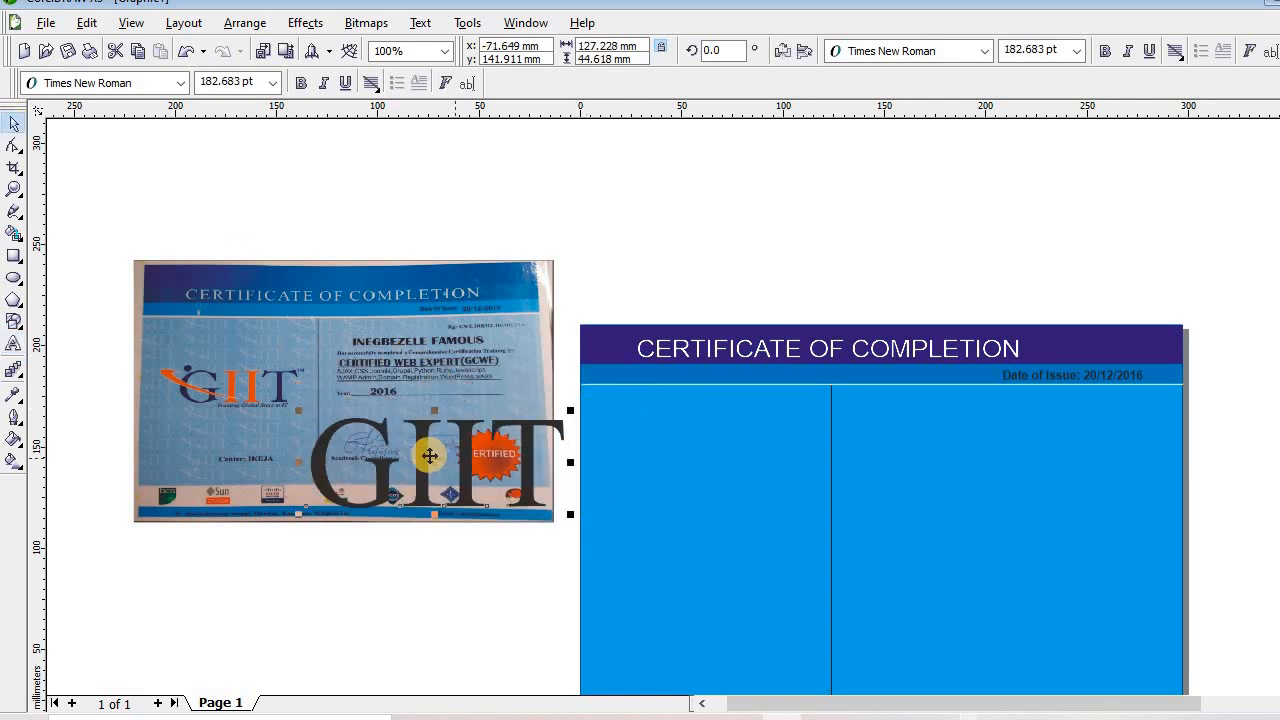
pyautogui.moveTo(432, 462); pyautogui.dragTo(705, 565)
pyautogui.moveTo(839, 514); pyautogui.dragTo(745, 545)
pyautogui.moveTo(568, 616); pyautogui.dragTo(598, 614)
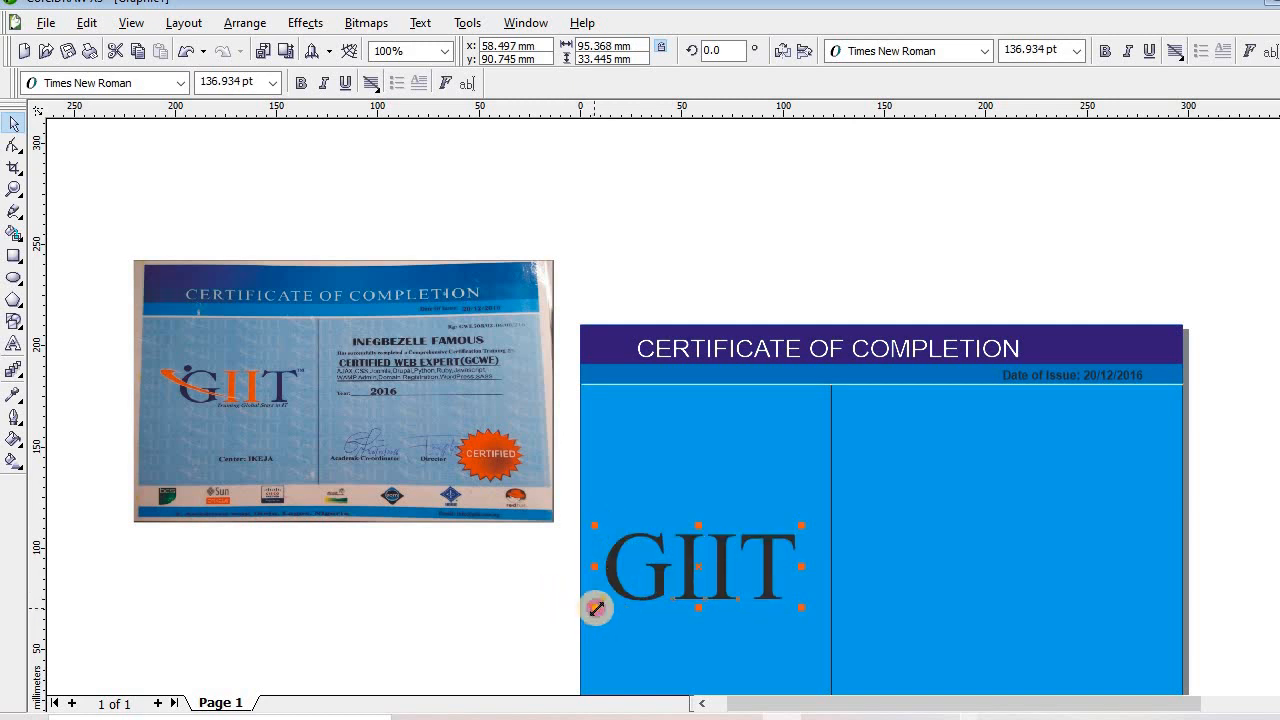
pyautogui.moveTo(600, 601); pyautogui.dragTo(604, 603)
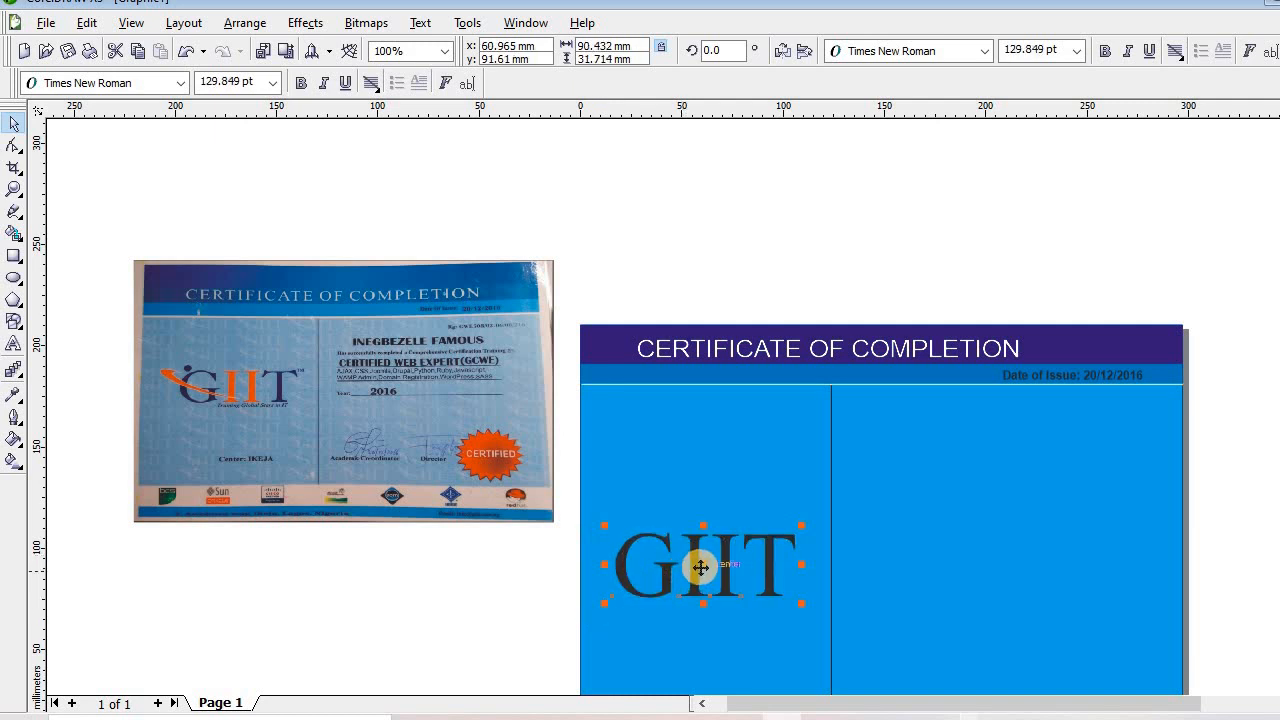
# Raise GIIT, colour its two I letters orange, and draw a small circle above the G
pyautogui.moveTo(701, 567); pyautogui.dragTo(731, 487)
pyautogui.press('F8')
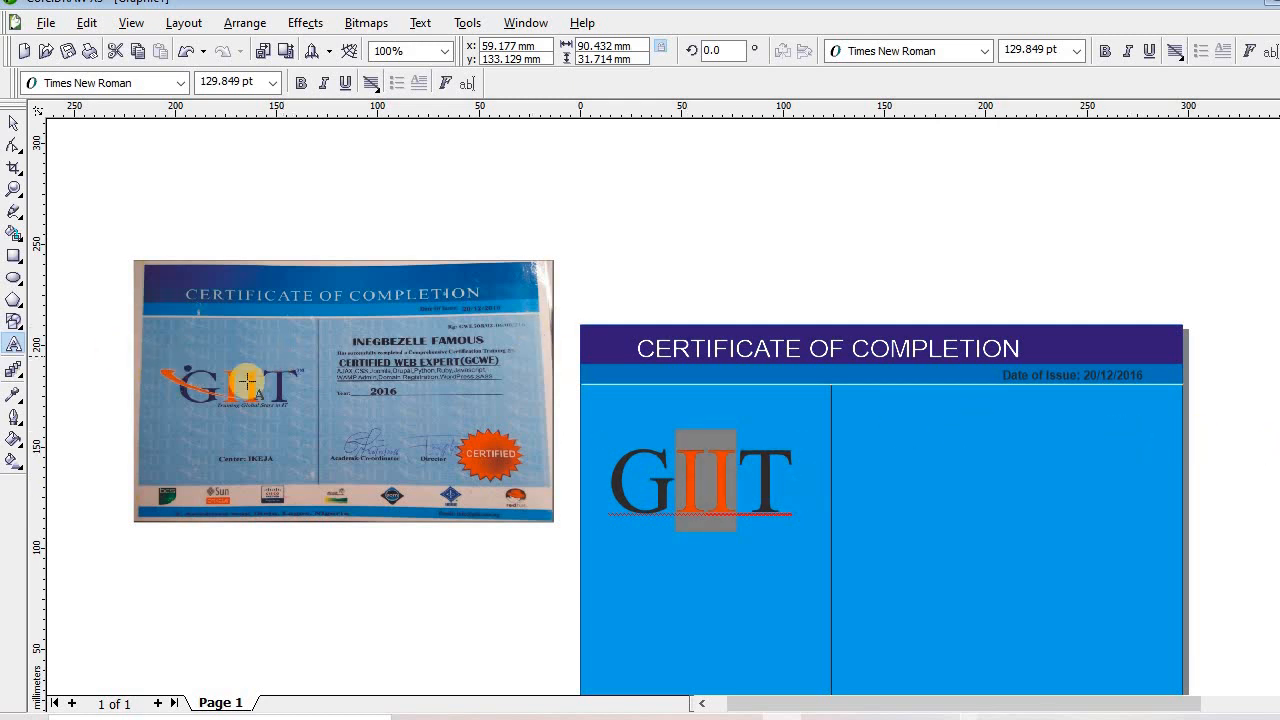
pyautogui.click(13, 279)
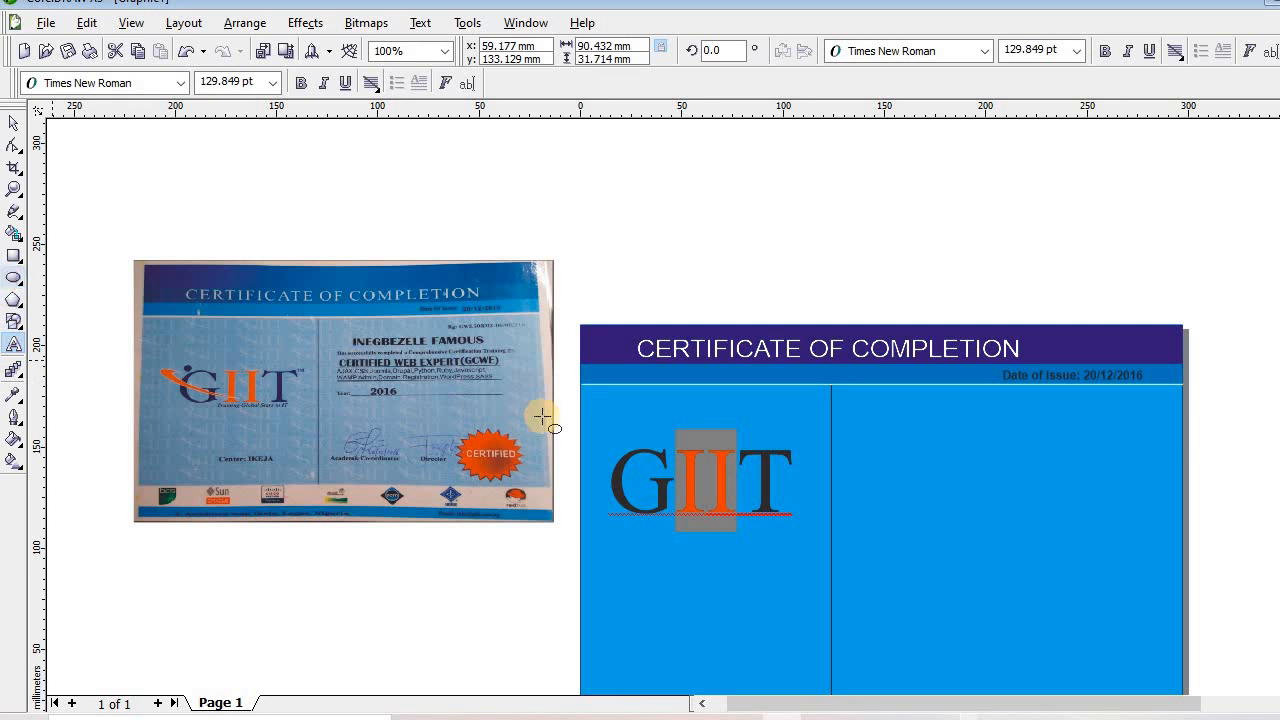
pyautogui.moveTo(627, 413); pyautogui.dragTo(638, 435)
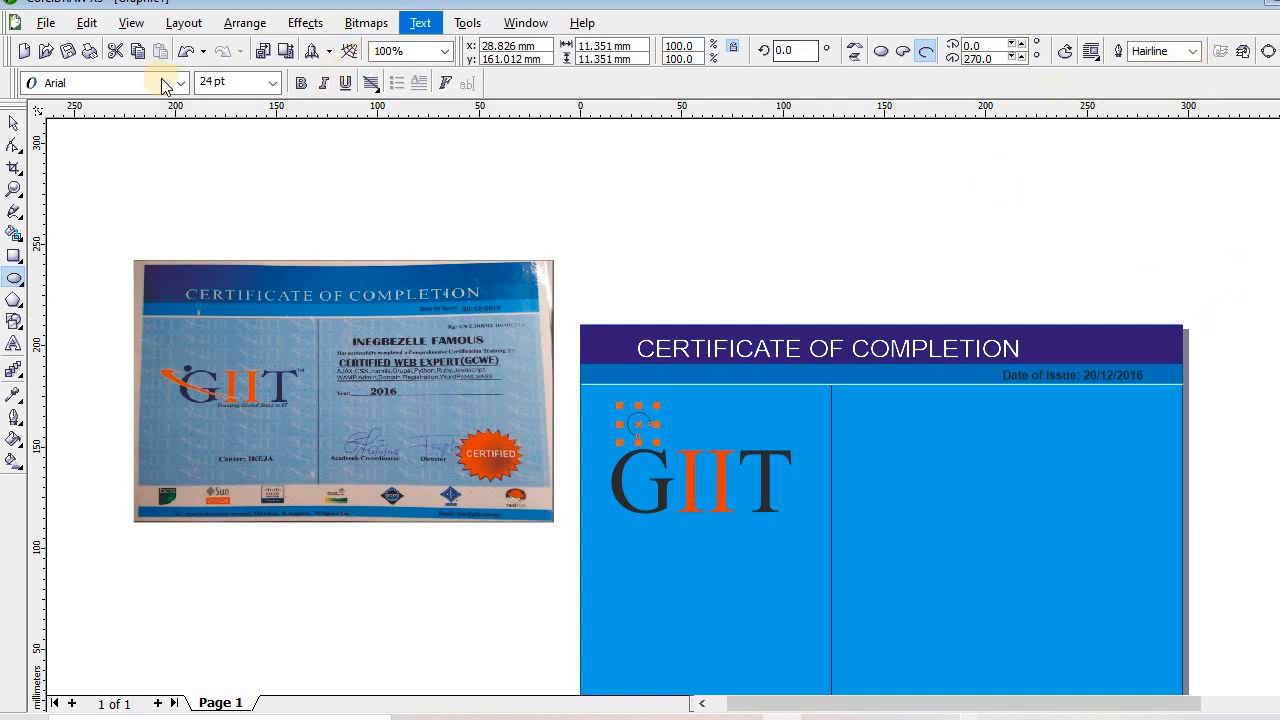
# Make the shape a closed 5.675 mm dot above the G with no outline
pyautogui.click(878, 54)
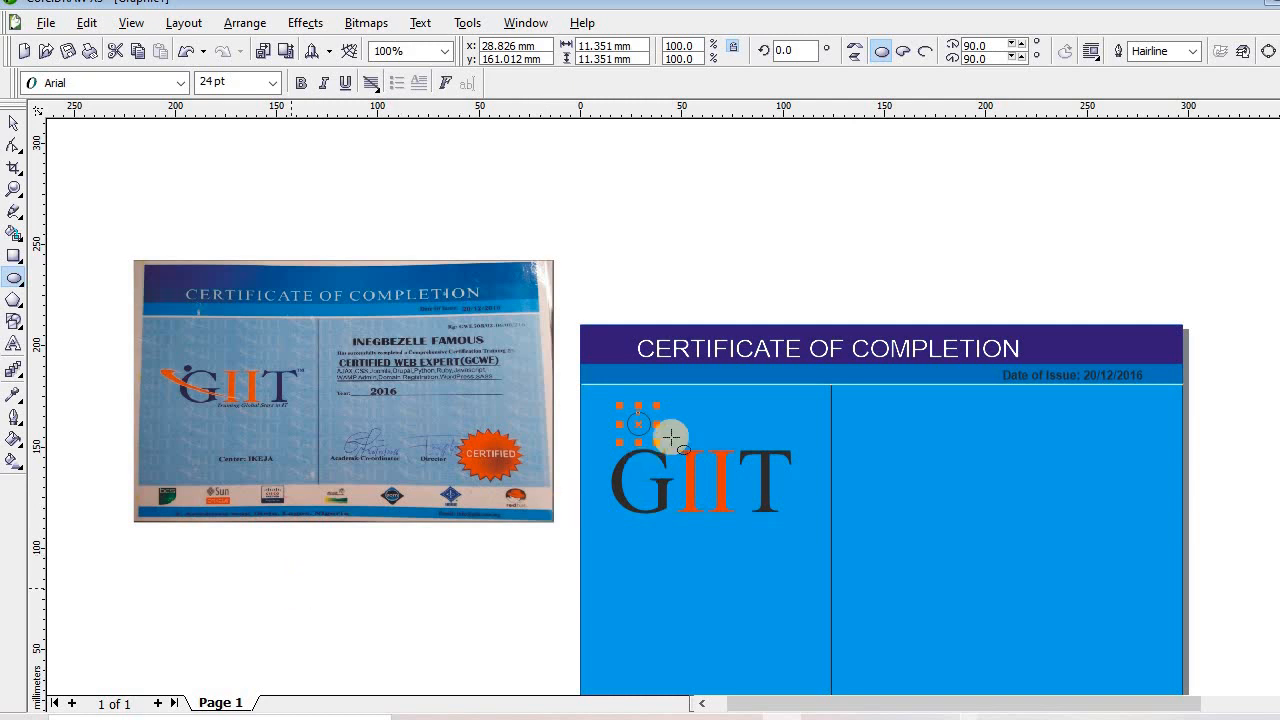
pyautogui.moveTo(659, 446); pyautogui.dragTo(651, 435)
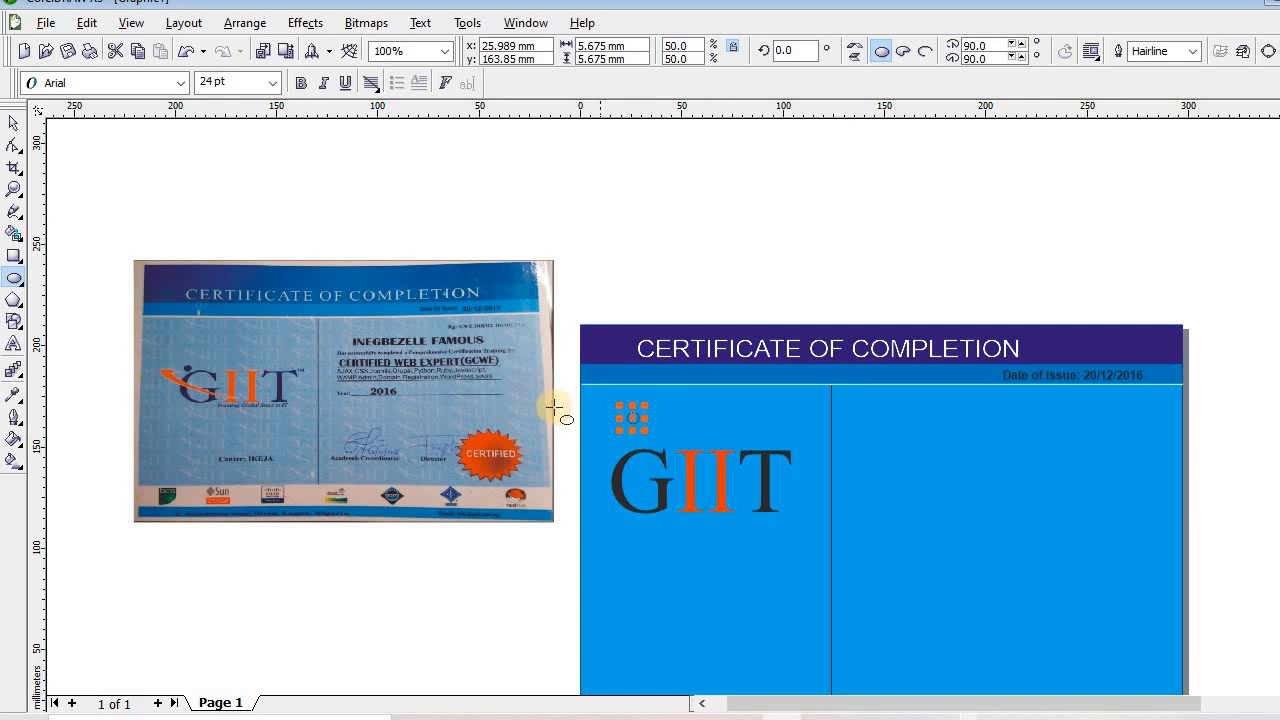
pyautogui.moveTo(635, 416); pyautogui.dragTo(626, 451)
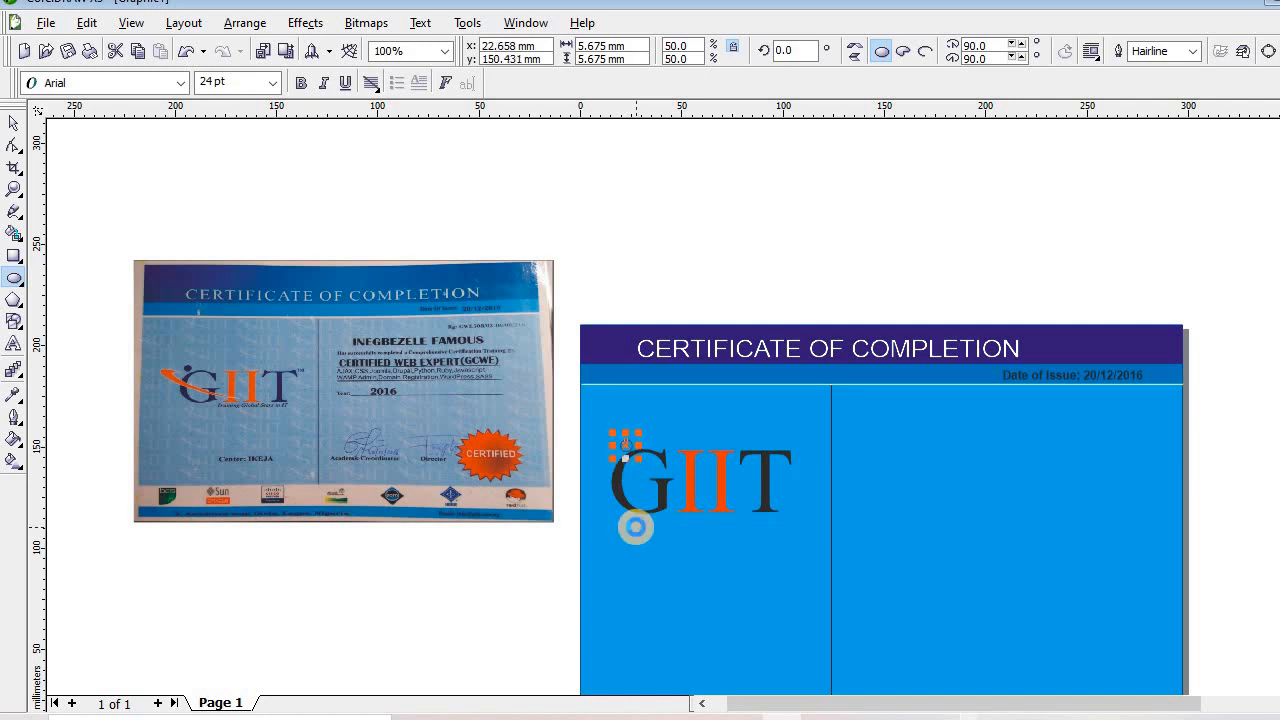
pyautogui.press('Up')
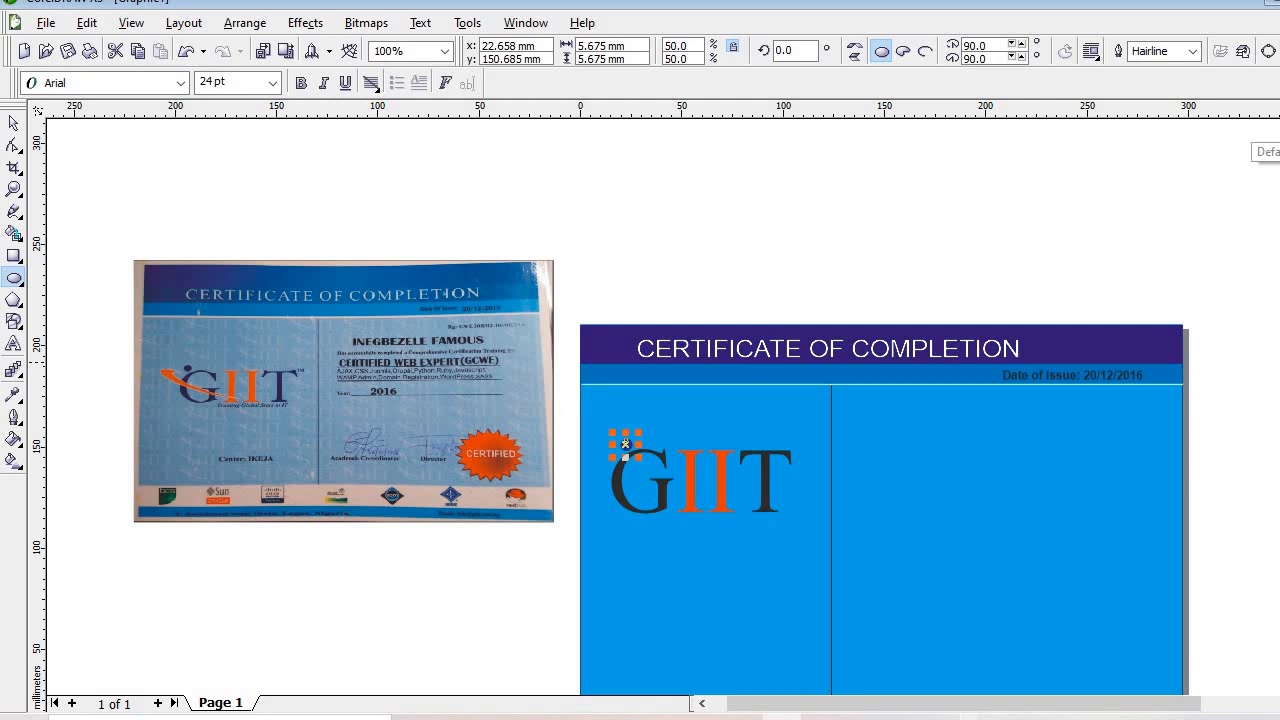
pyautogui.rightClick(1277, 134)
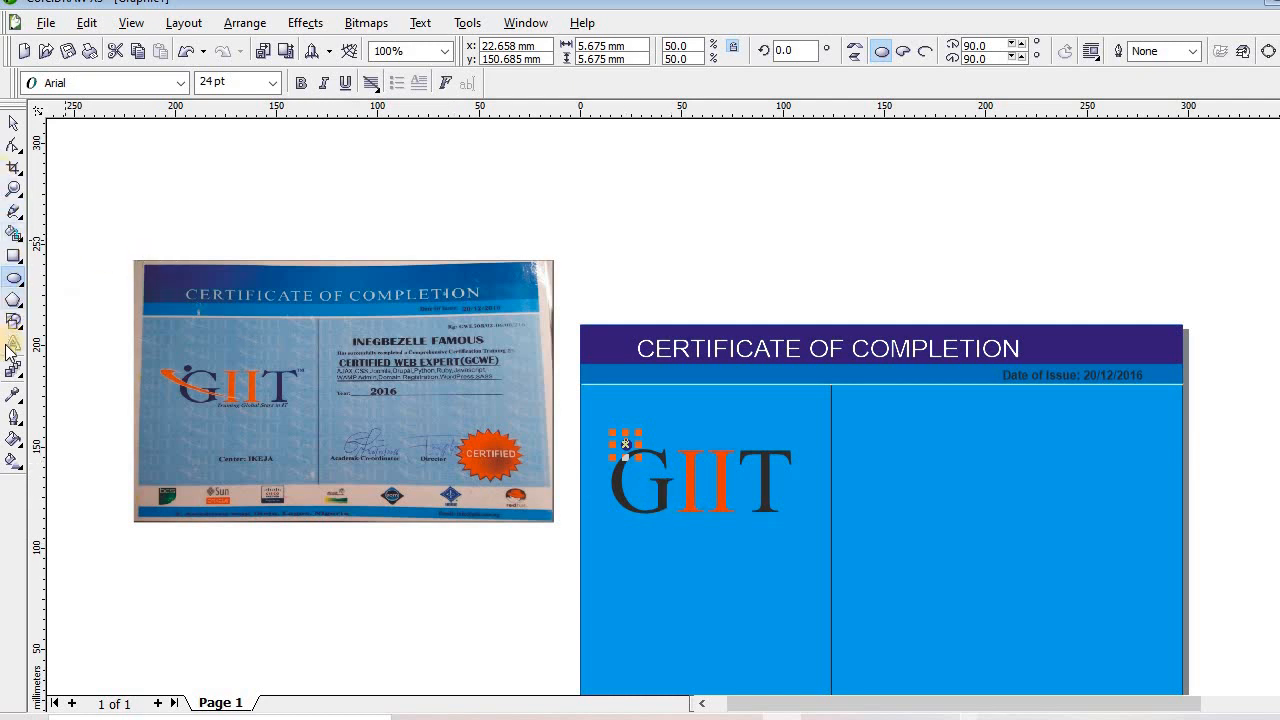
pyautogui.press('F8')
pyautogui.moveTo(673, 491); pyautogui.dragTo(601, 491)
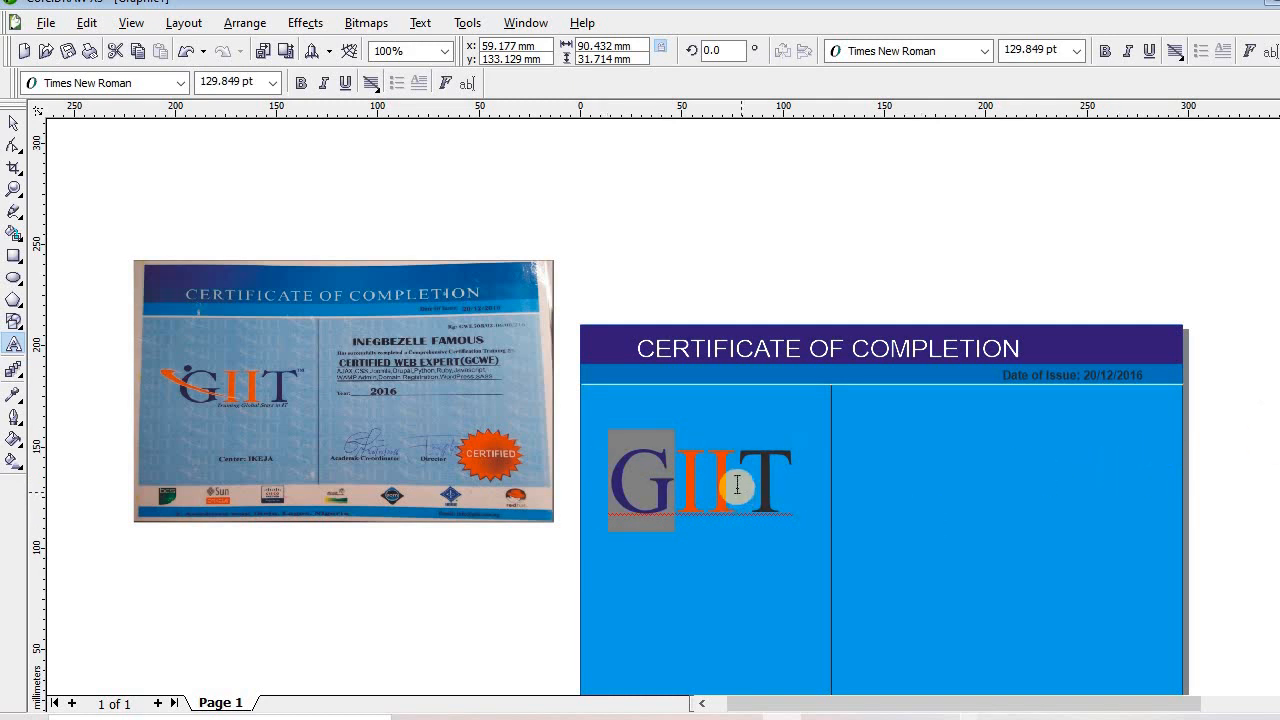
# Colour GIIT's G and T dark blue and begin typing the tagline below 2016
pyautogui.moveTo(737, 491); pyautogui.dragTo(801, 496)
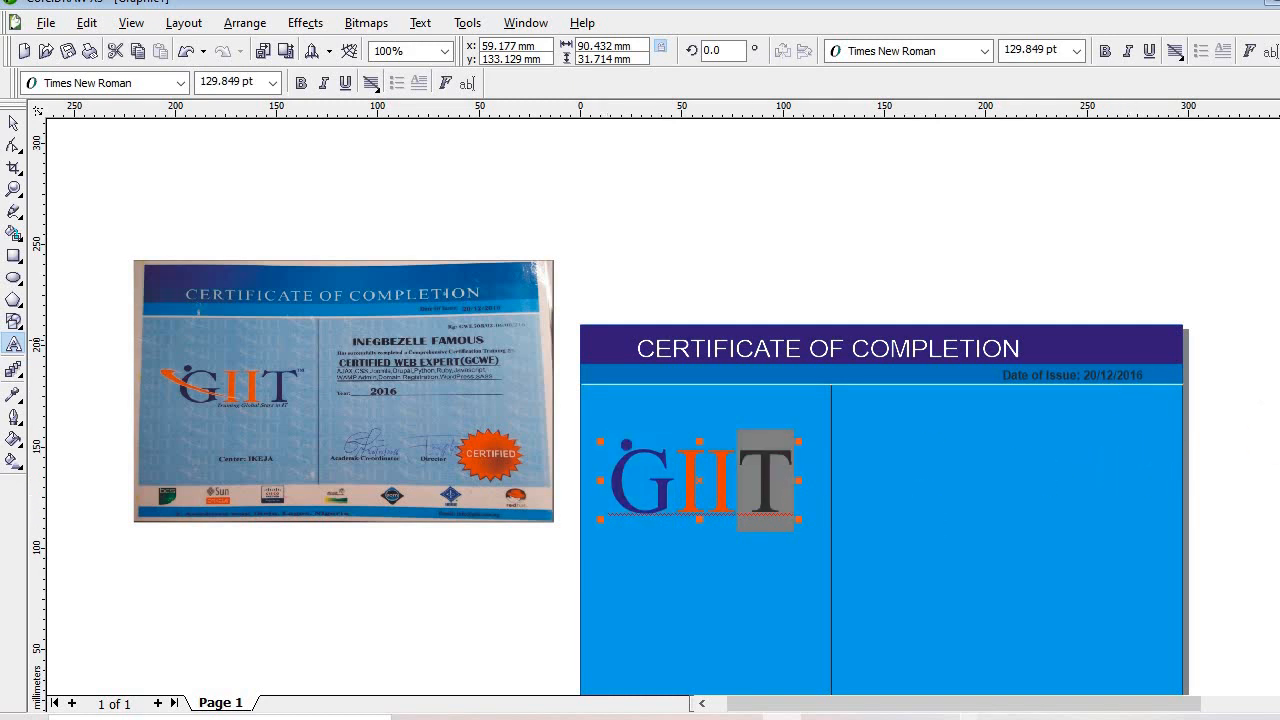
pyautogui.click(690, 512)
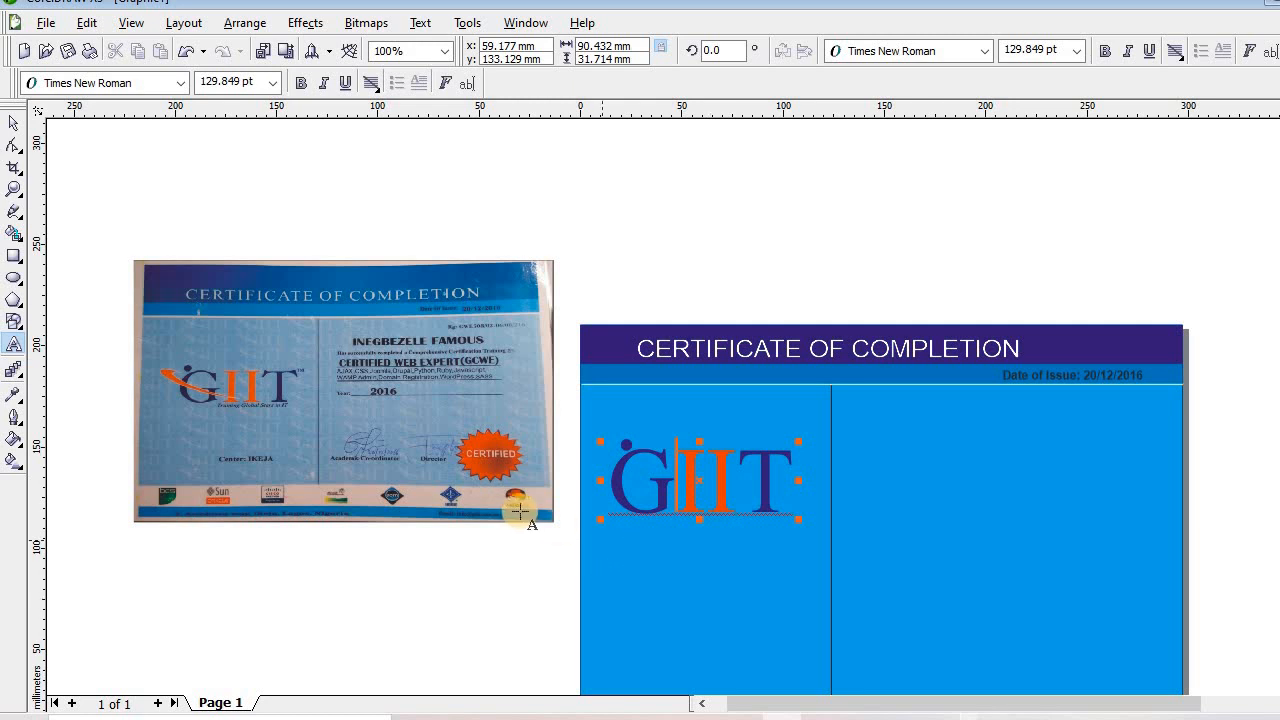
pyautogui.click(14, 191)
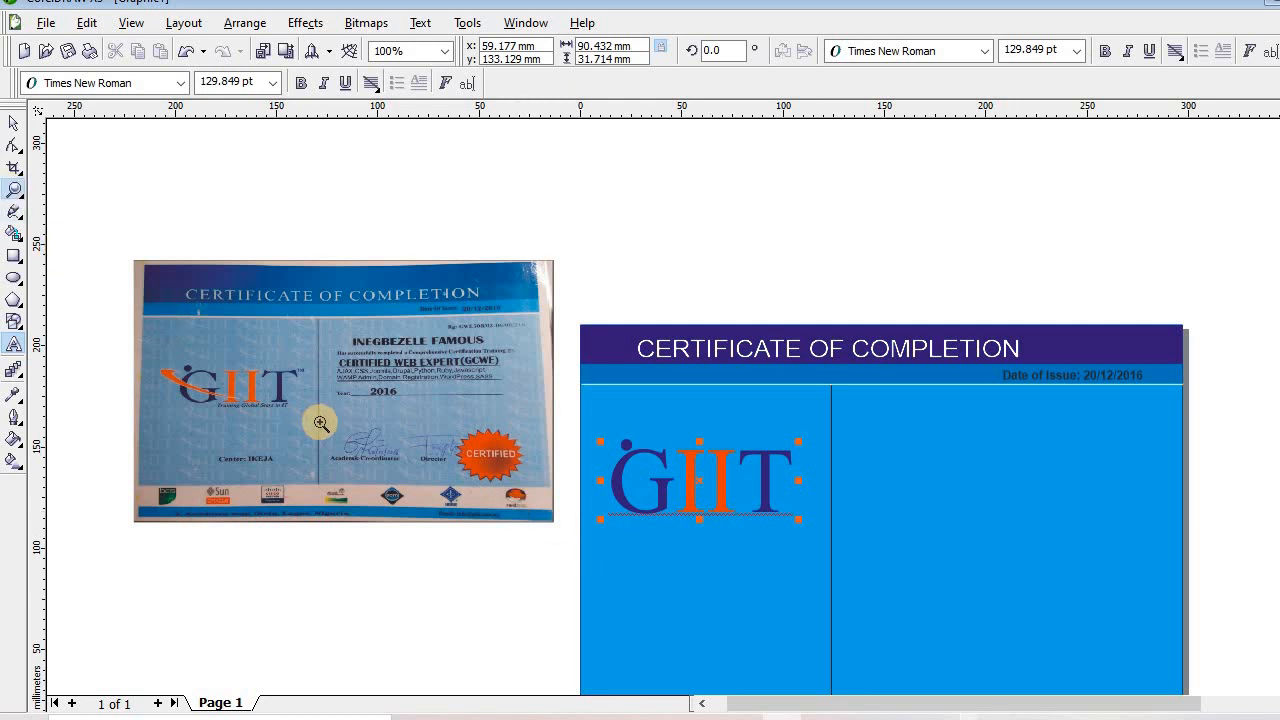
pyautogui.click(304, 411)
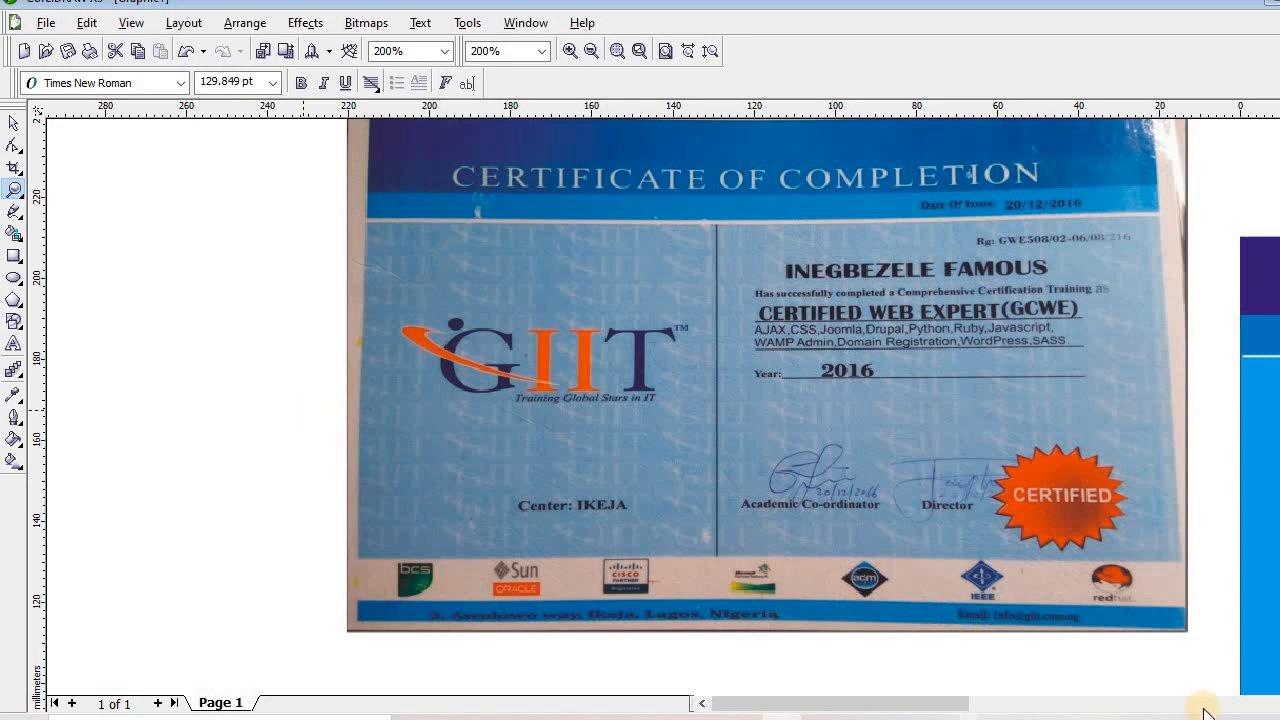
pyautogui.hscroll(4, 663, 407)
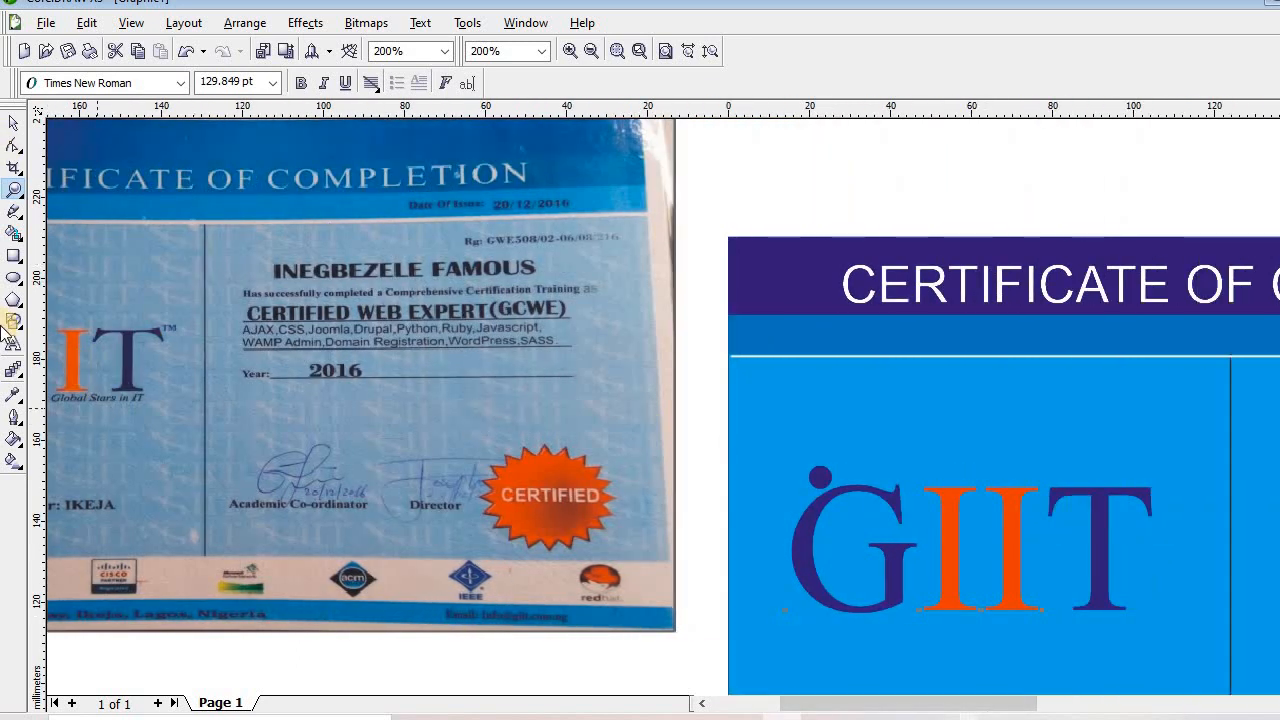
pyautogui.click(13, 343)
pyautogui.click(319, 407)
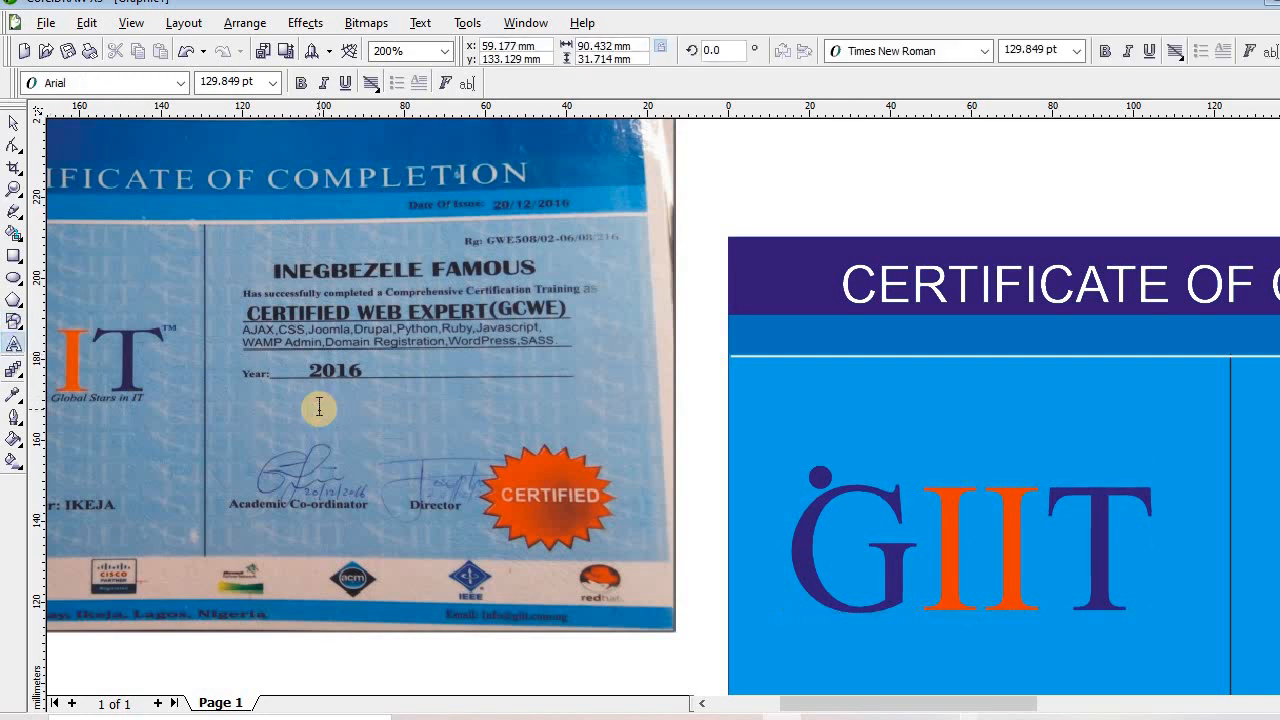
pyautogui.write('tars in IT')
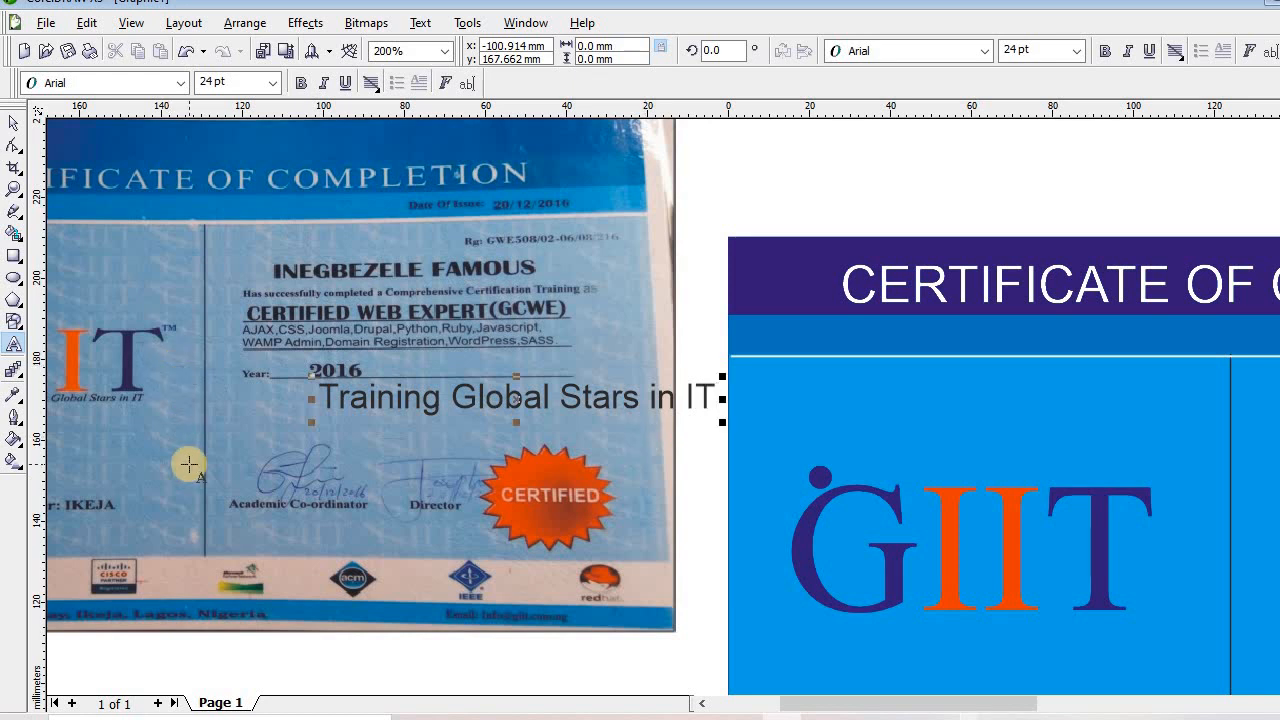
# Make the 'Training Global Stars in IT' tagline italic and bold at about 23.1 pt
pyautogui.click(561, 423)
pyautogui.hotkey('ctrl', 'a')
pyautogui.hotkey('ctrl', 'i')
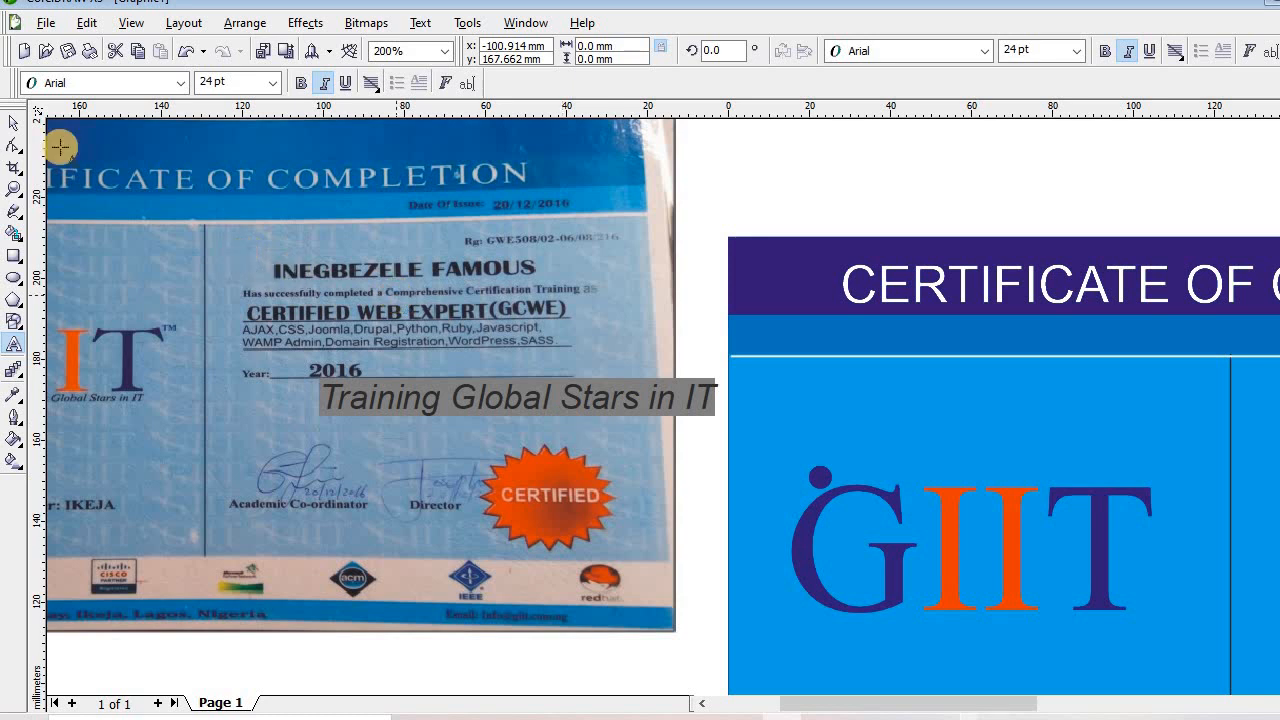
pyautogui.click(14, 121)
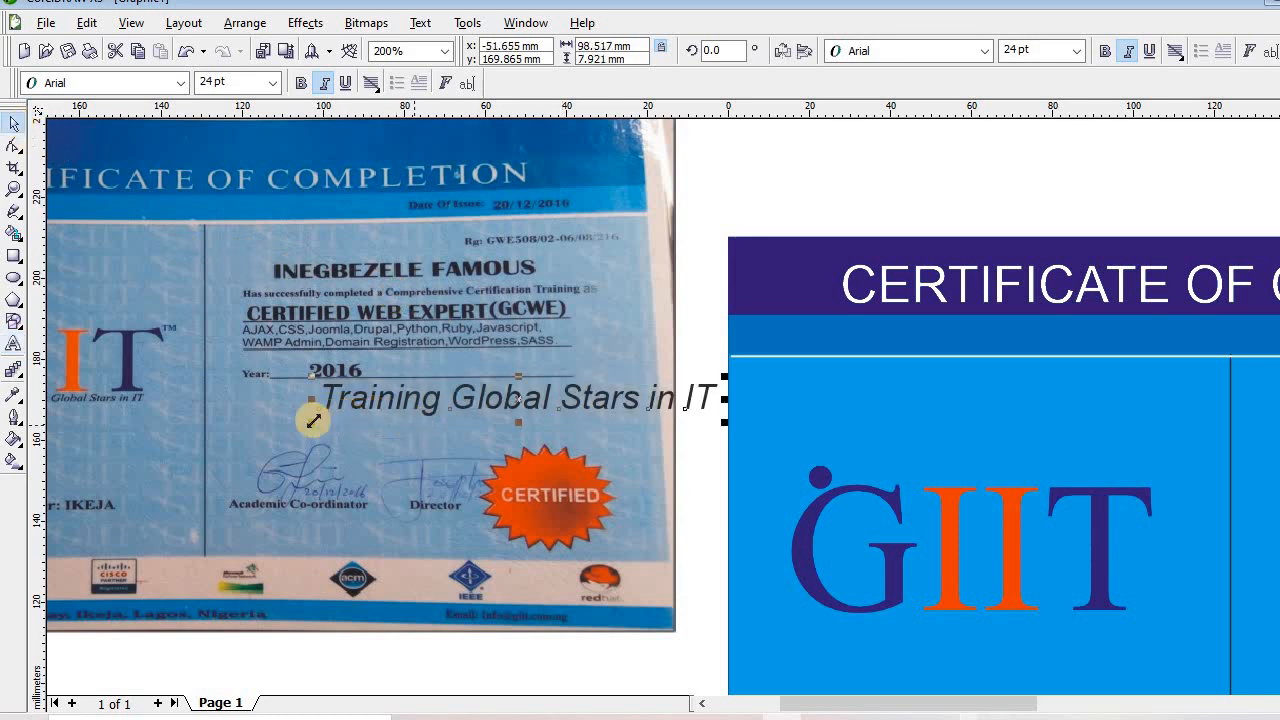
pyautogui.moveTo(307, 425); pyautogui.dragTo(327, 421)
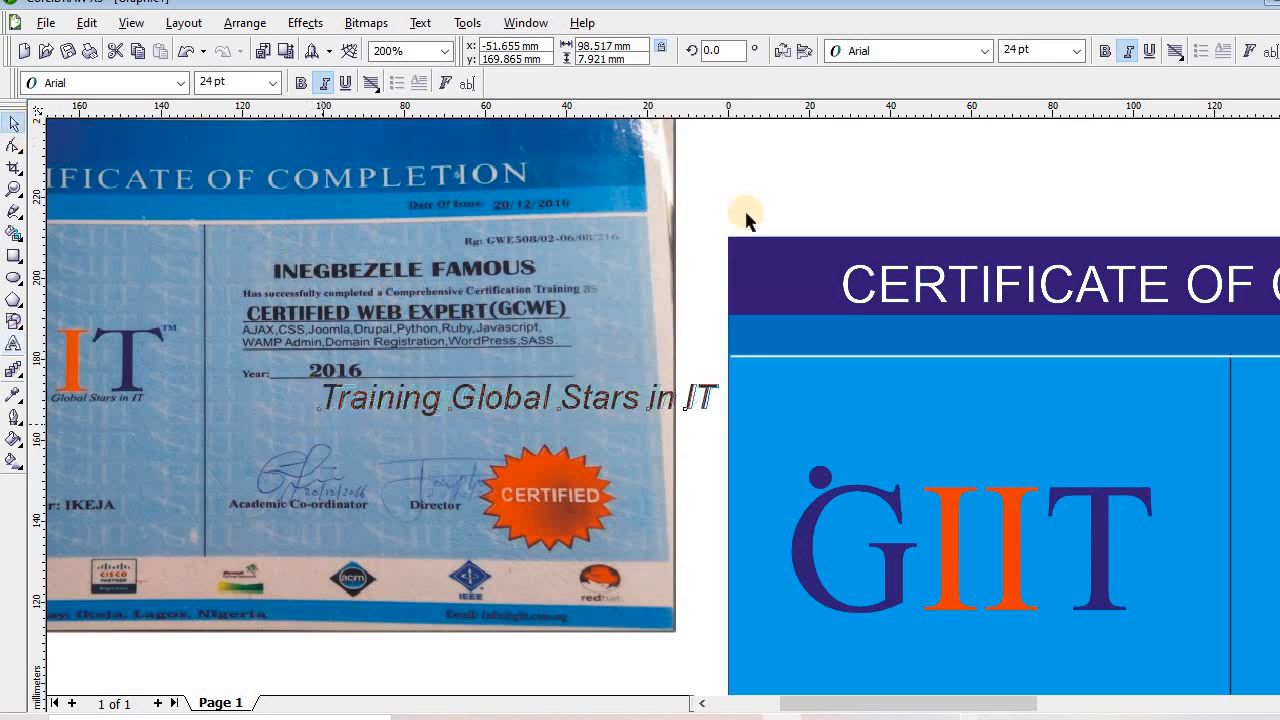
pyautogui.click(1106, 52)
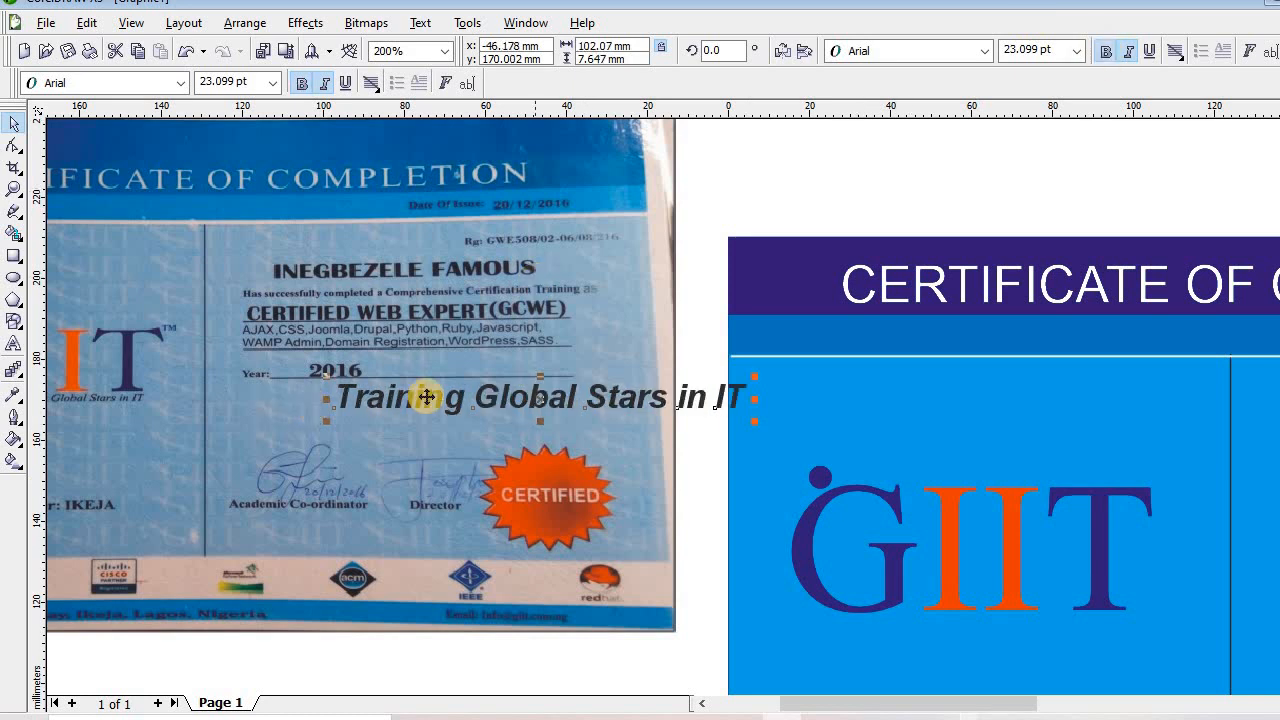
# Move the tagline under the GIIT logo and set its font size to 16 pt
pyautogui.moveTo(538, 398); pyautogui.dragTo(991, 622)
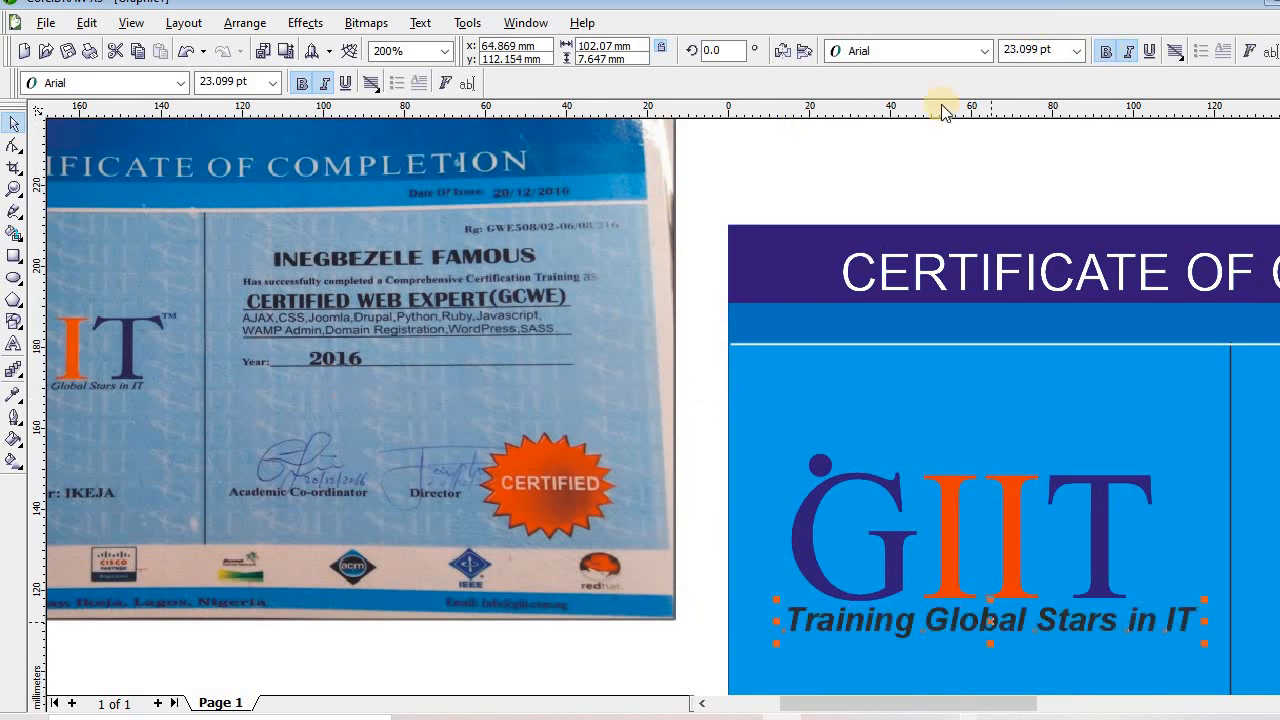
pyautogui.click(1040, 50)
pyautogui.moveTo(1052, 50); pyautogui.dragTo(830, 55)
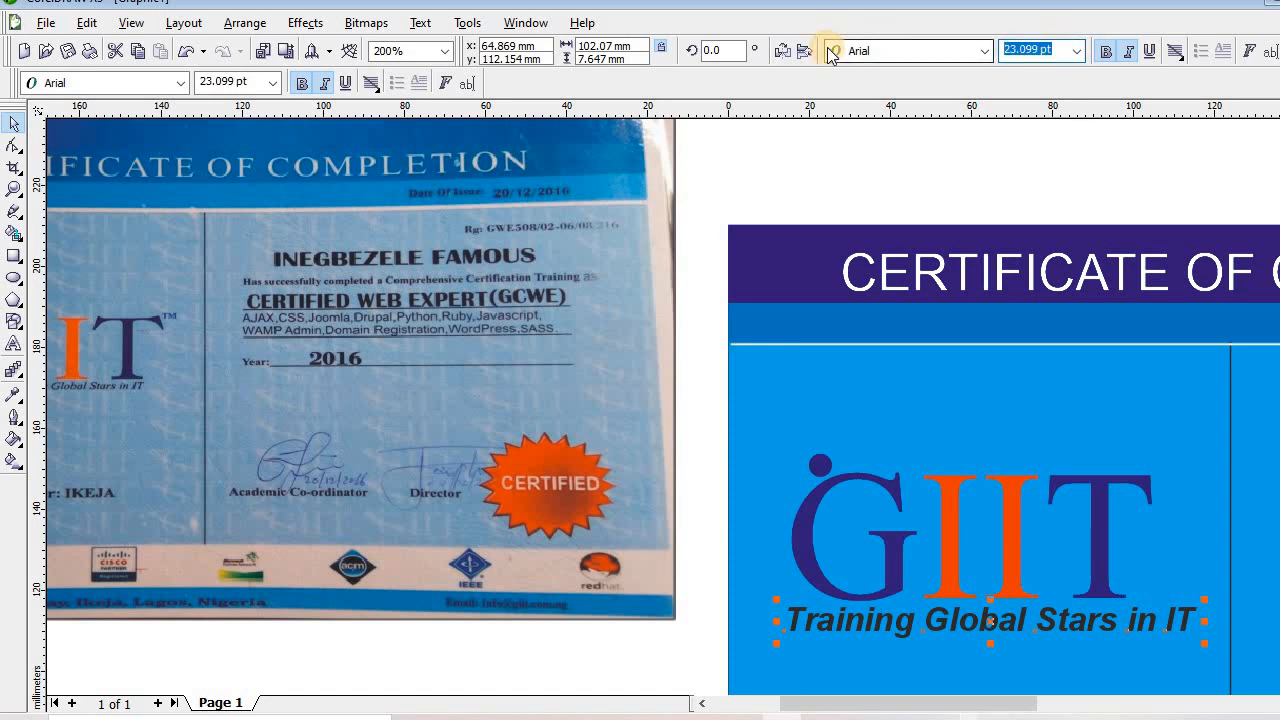
pyautogui.write('16')
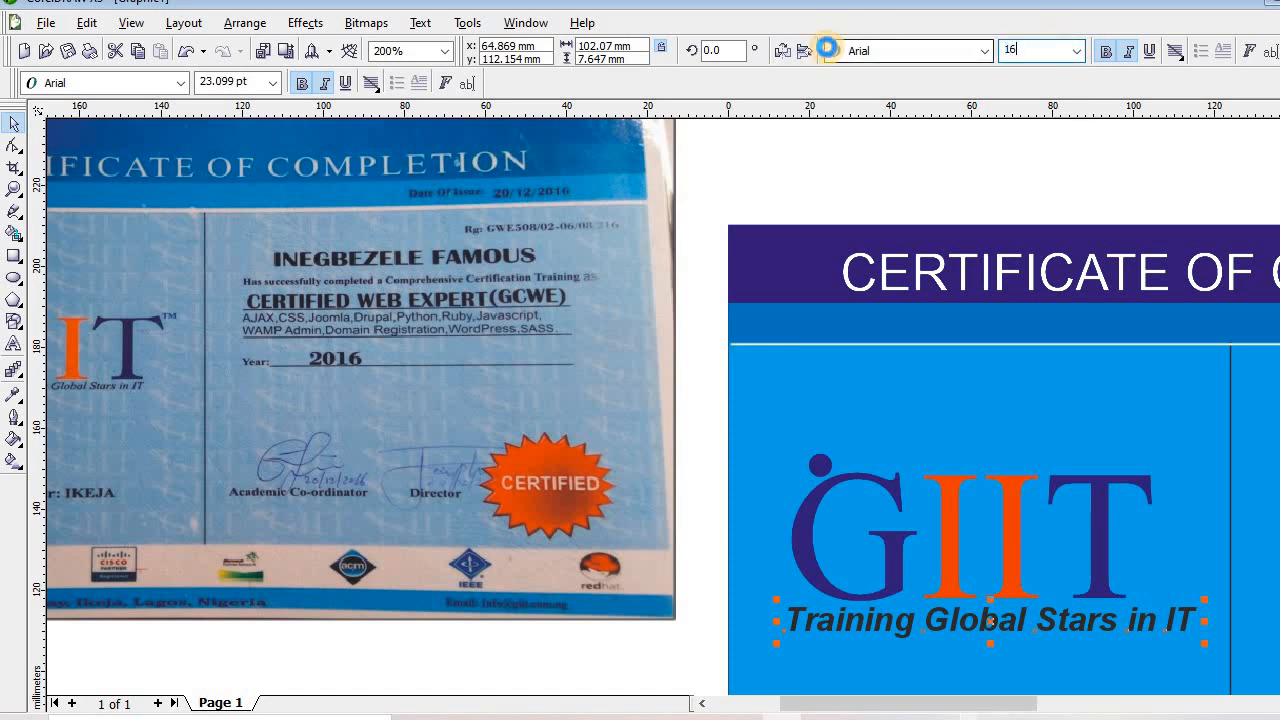
pyautogui.press('Return')
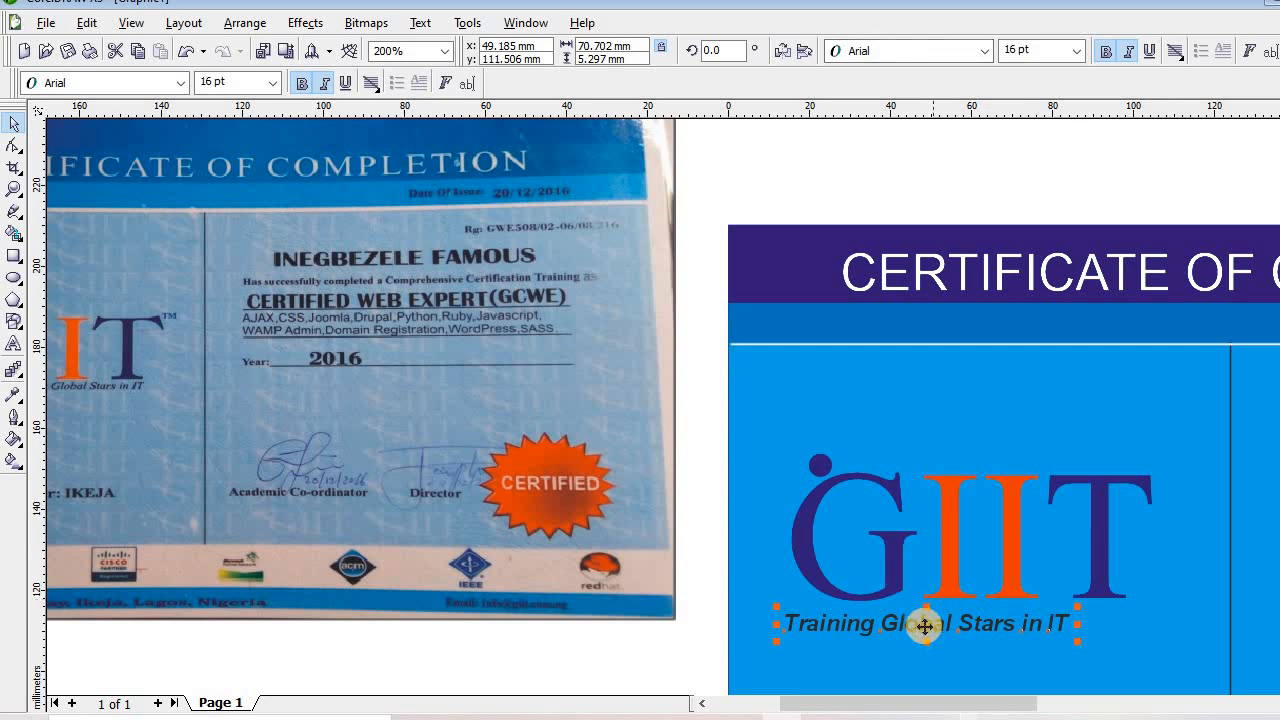
# Centre the tagline under GIIT and enlarge it to 16.988 pt to span the logo
pyautogui.moveTo(925, 626); pyautogui.dragTo(974, 631)
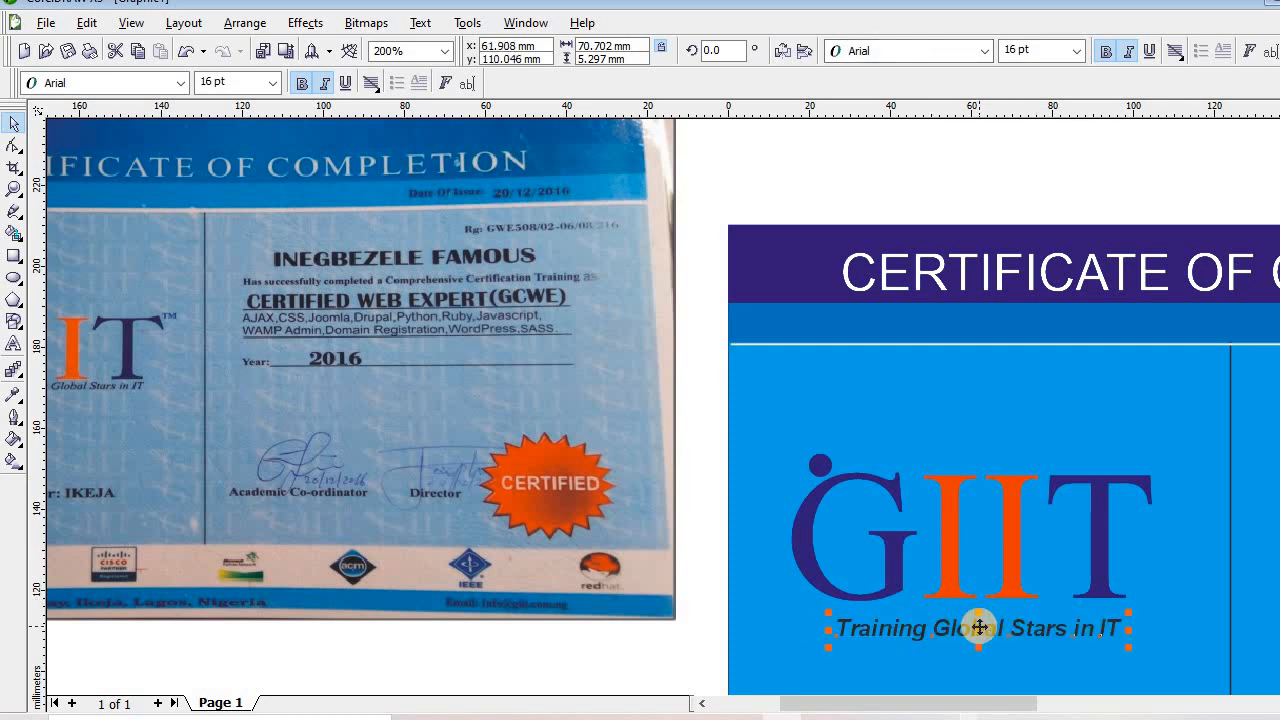
pyautogui.moveTo(828, 647); pyautogui.dragTo(813, 655)
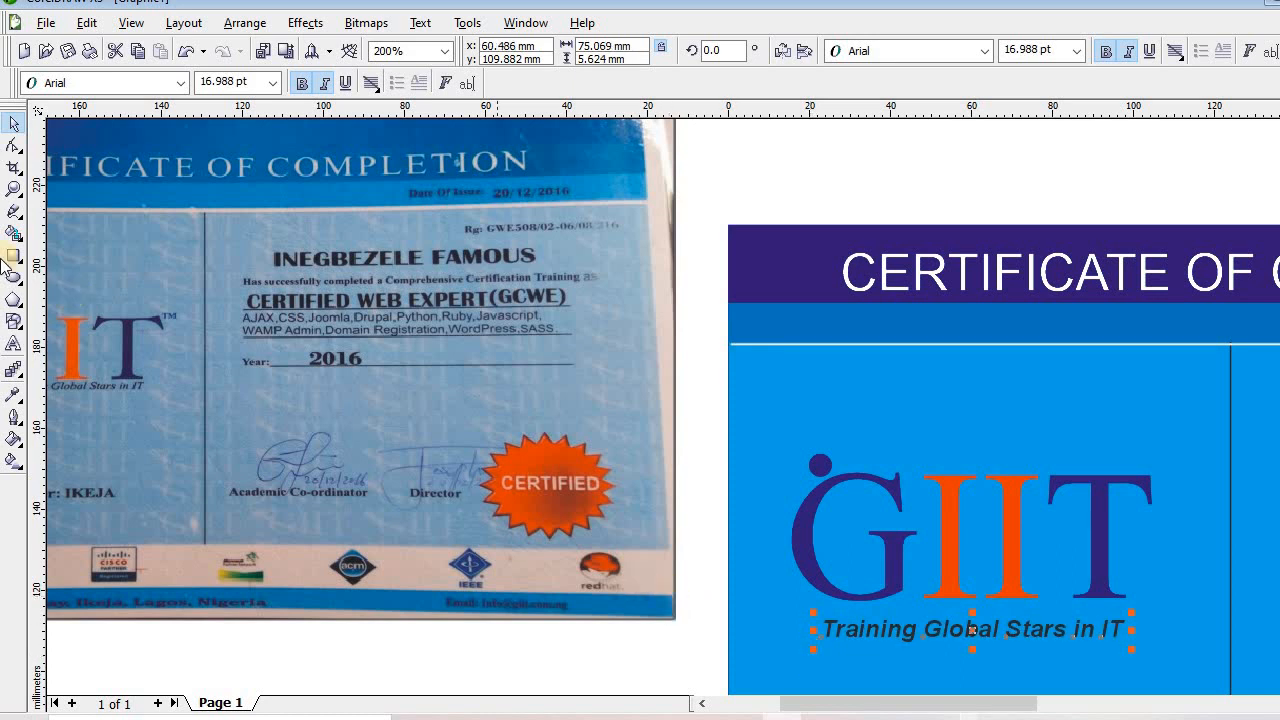
pyautogui.click(12, 190)
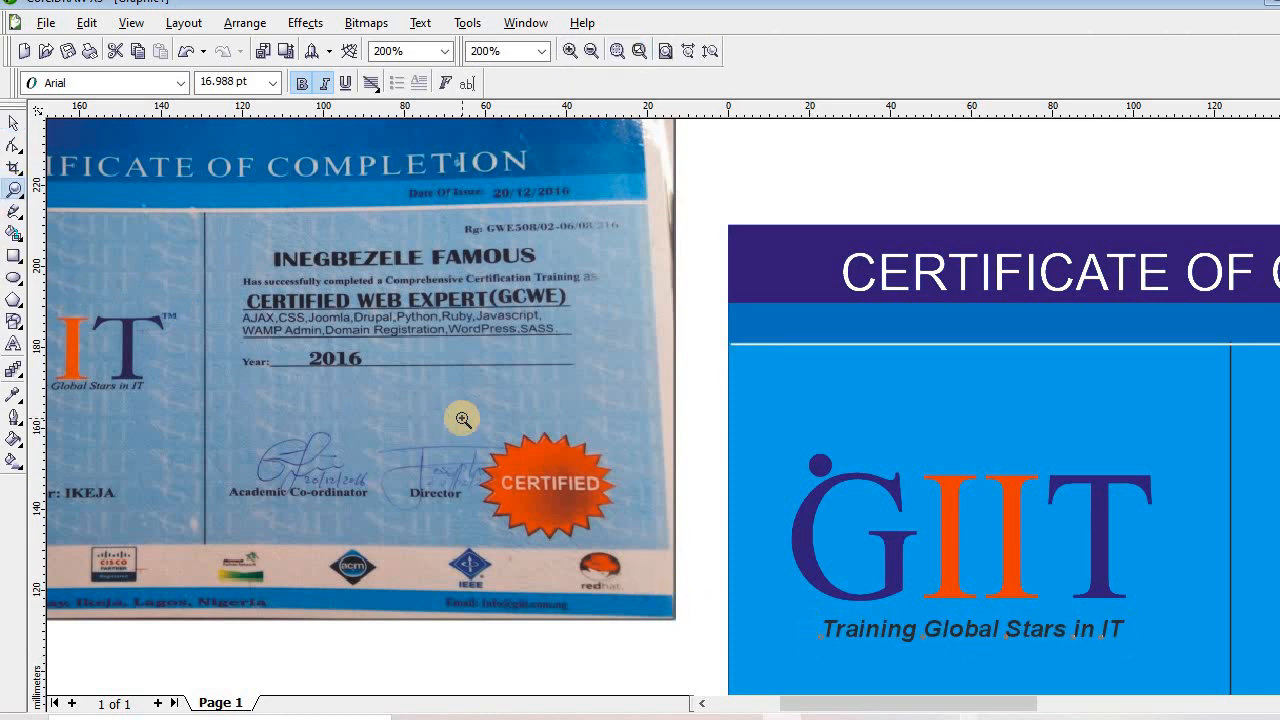
# Zoom out to the whole layout and drag the reference certificate photo up-left
pyautogui.rightClick(463, 419)
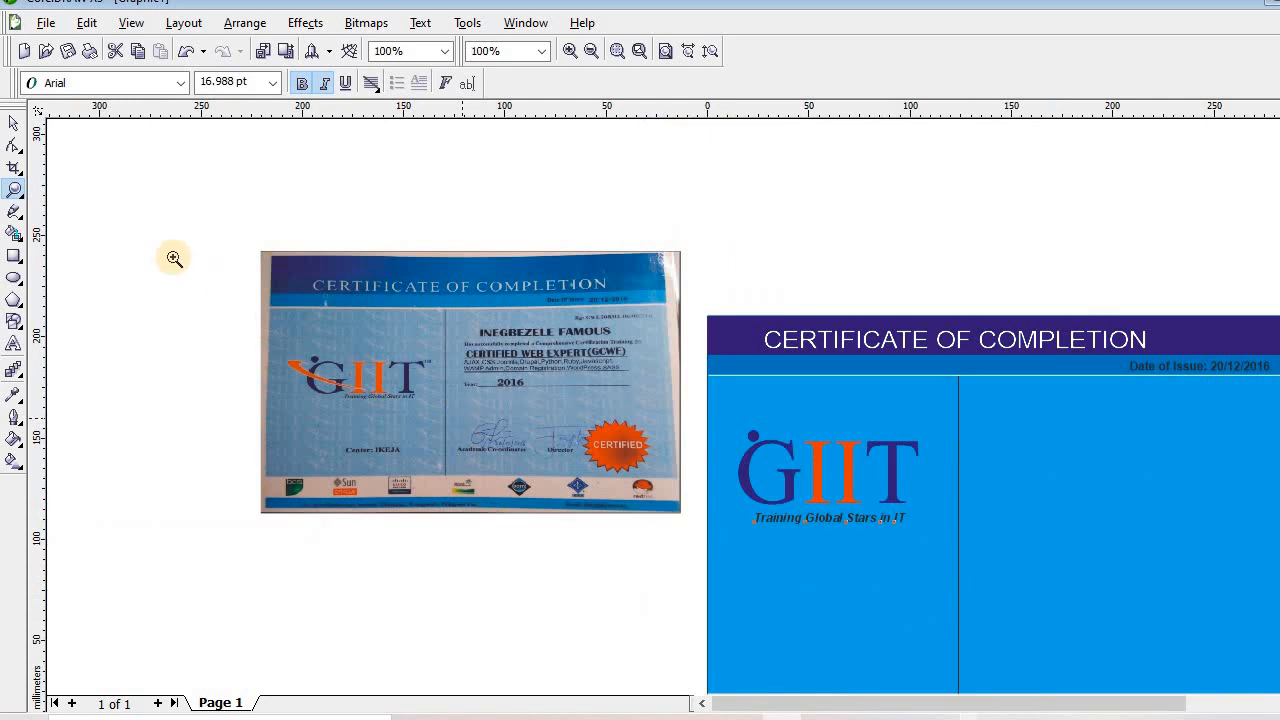
pyautogui.click(15, 127)
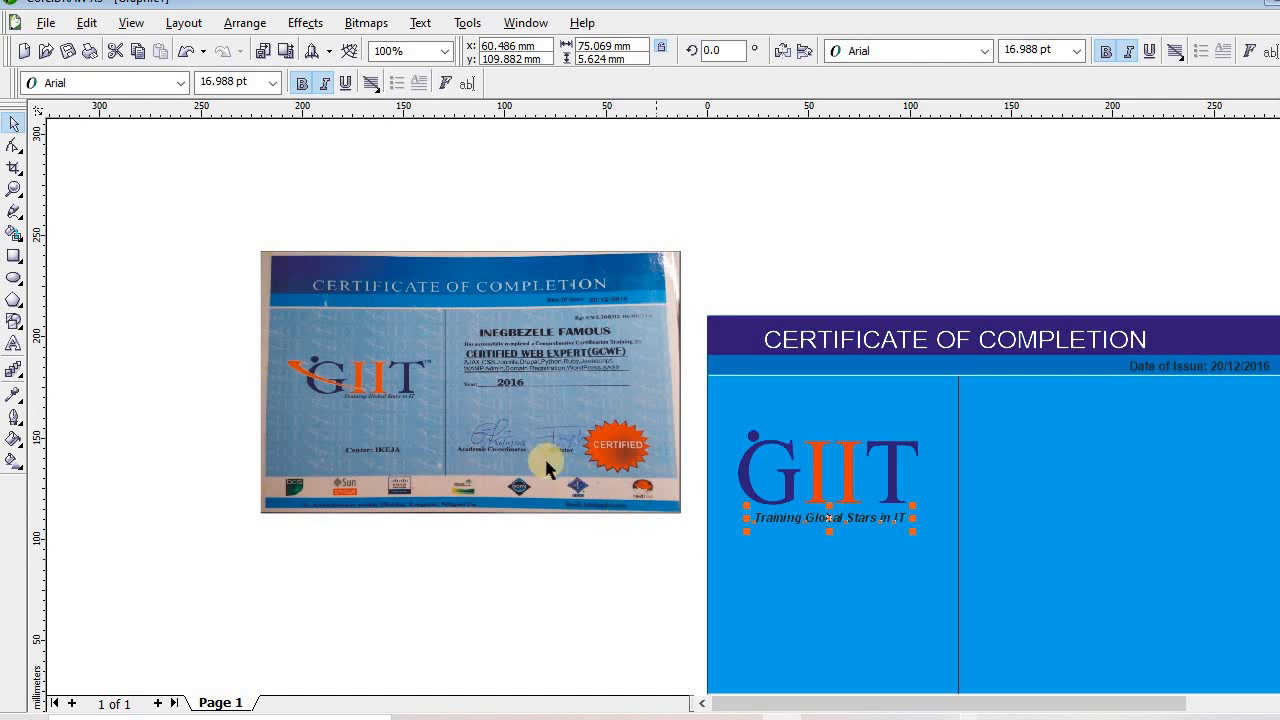
pyautogui.moveTo(437, 417); pyautogui.dragTo(363, 380)
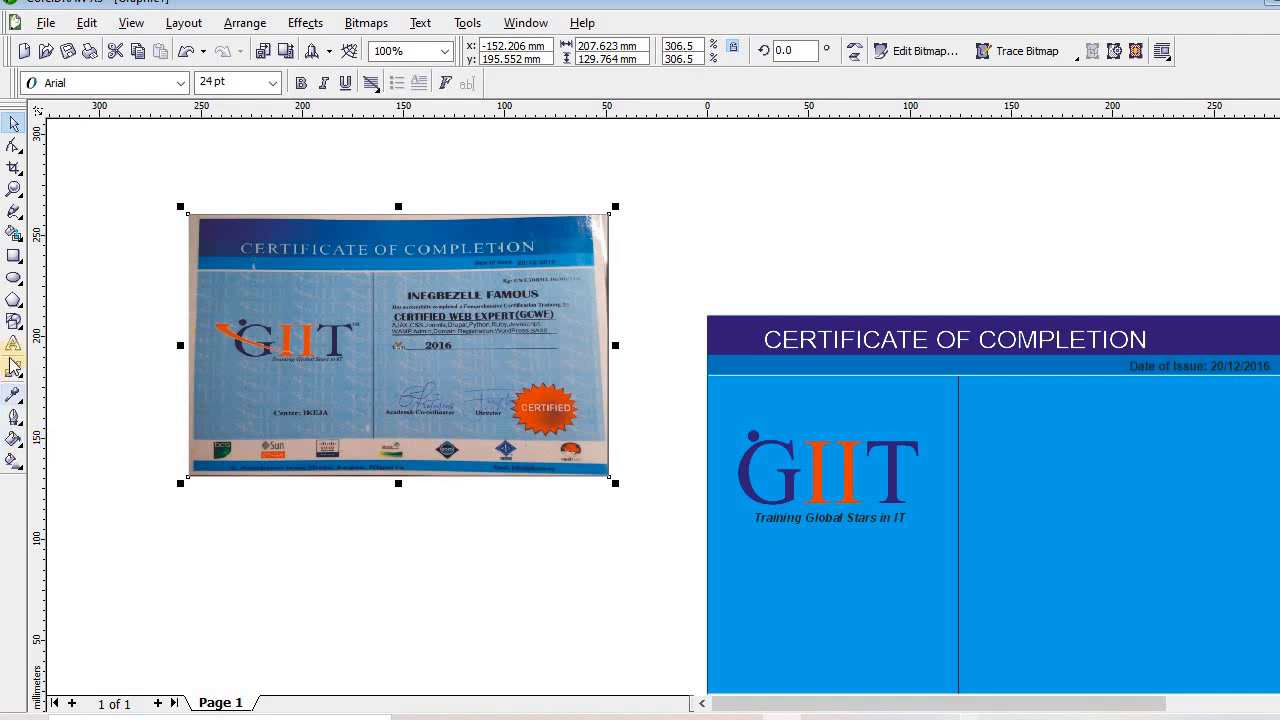
# Draw a 99.687 × 23.195 mm rectangle below the reference photo
pyautogui.click(14, 256)
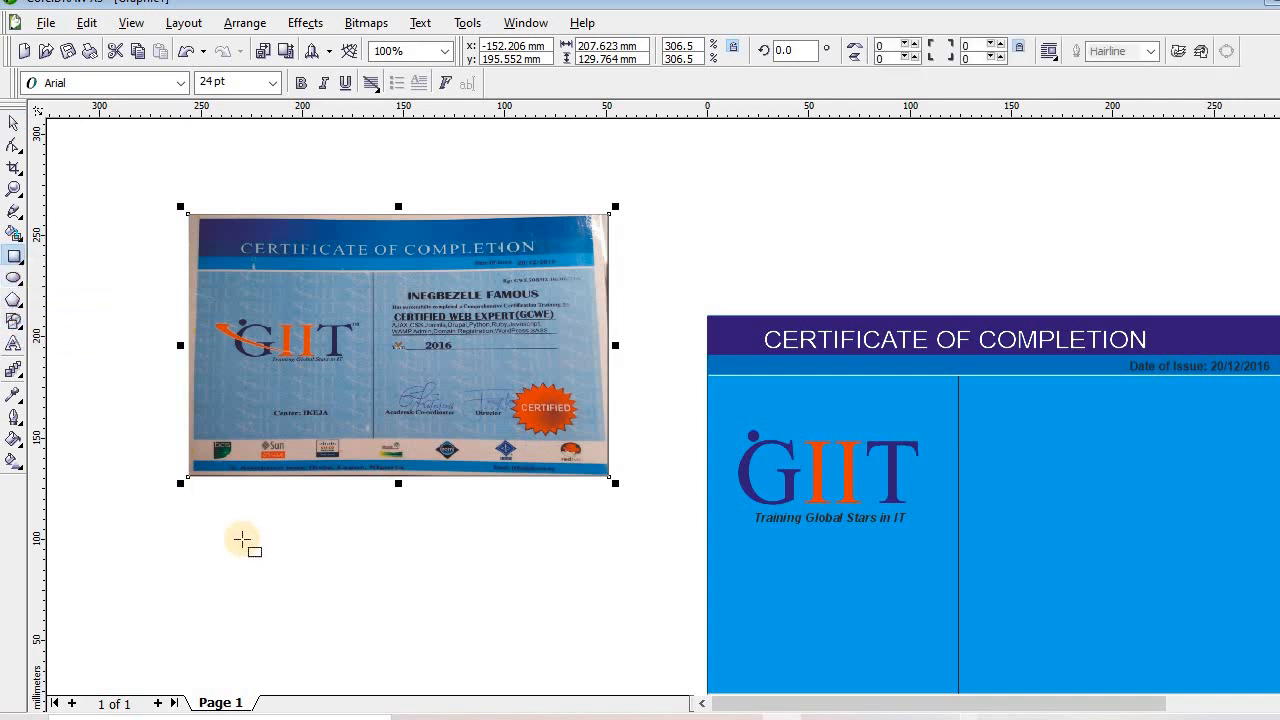
pyautogui.moveTo(492, 586); pyautogui.dragTo(425, 573)
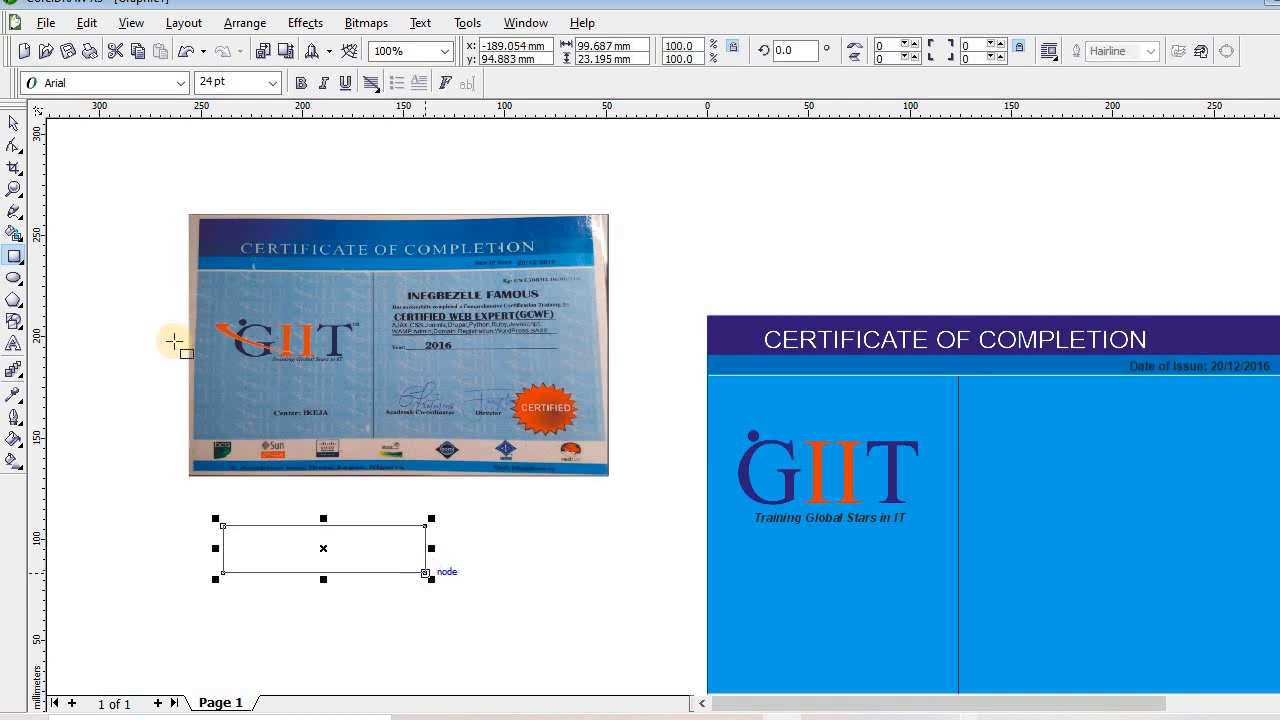
pyautogui.click(14, 147)
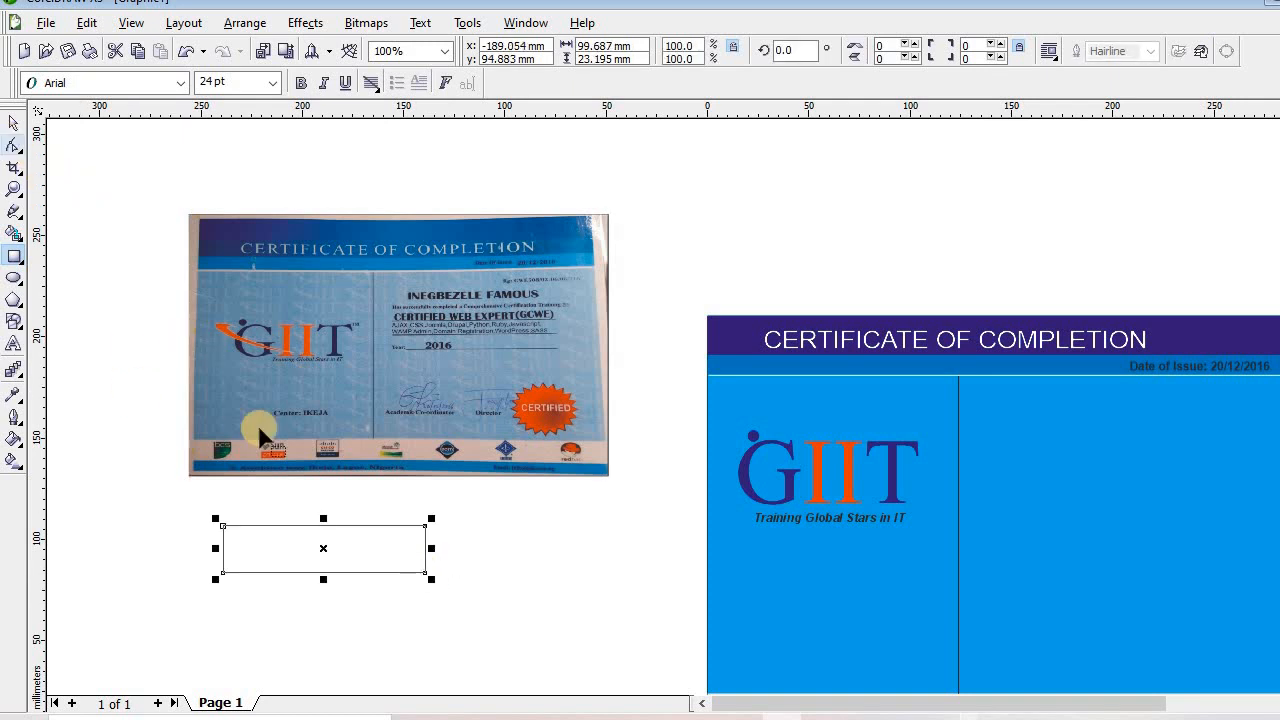
# Turn the rectangle into a thin wedge by merging its right corners and bending the top edge
pyautogui.click(223, 545)
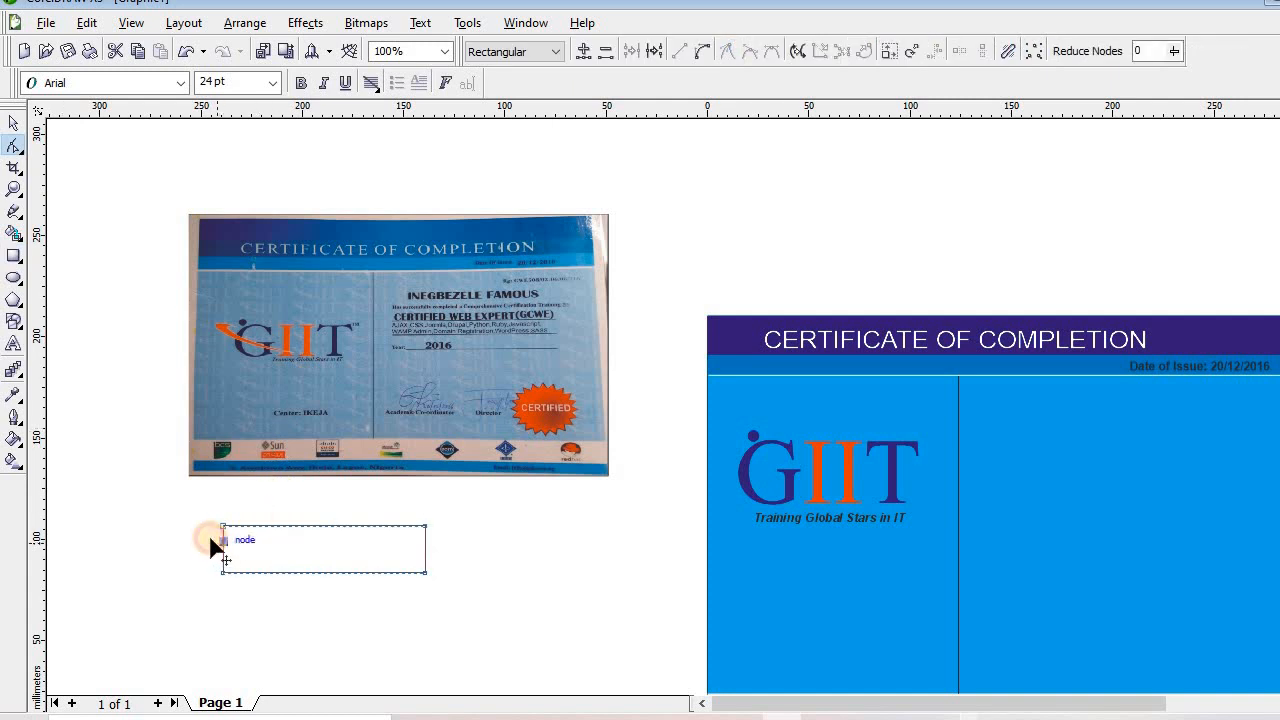
pyautogui.moveTo(211, 541); pyautogui.dragTo(252, 570)
pyautogui.moveTo(425, 570); pyautogui.dragTo(424, 525)
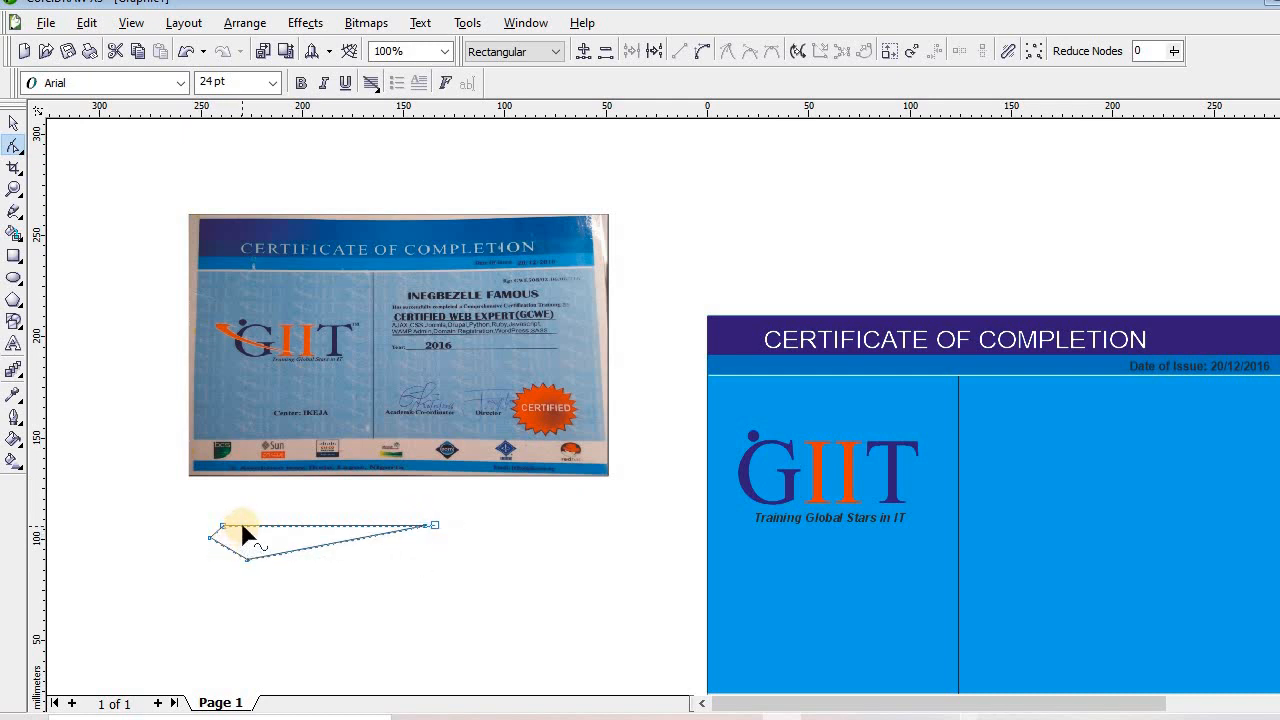
pyautogui.doubleClick(242, 526)
pyautogui.moveTo(242, 526)
pyautogui.mouseDown()
pyautogui.moveTo(234, 539)
pyautogui.moveTo(232, 518)
pyautogui.mouseUp()
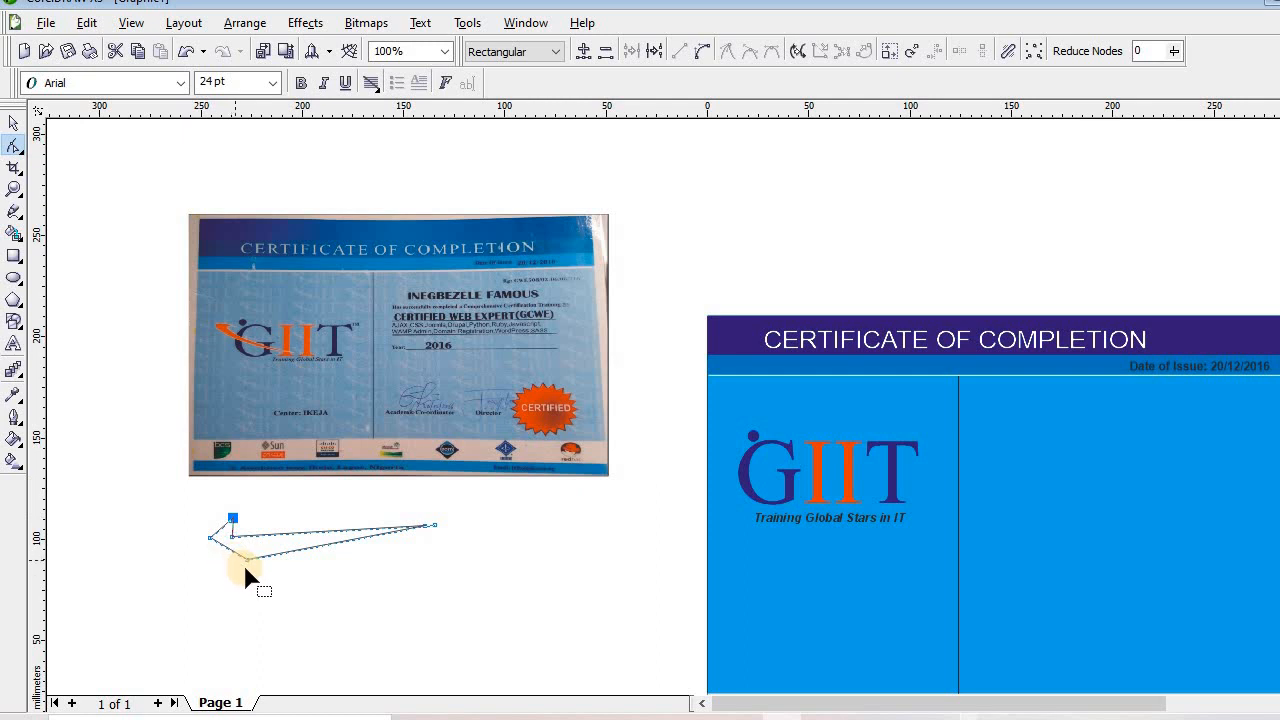
pyautogui.doubleClick(248, 561)
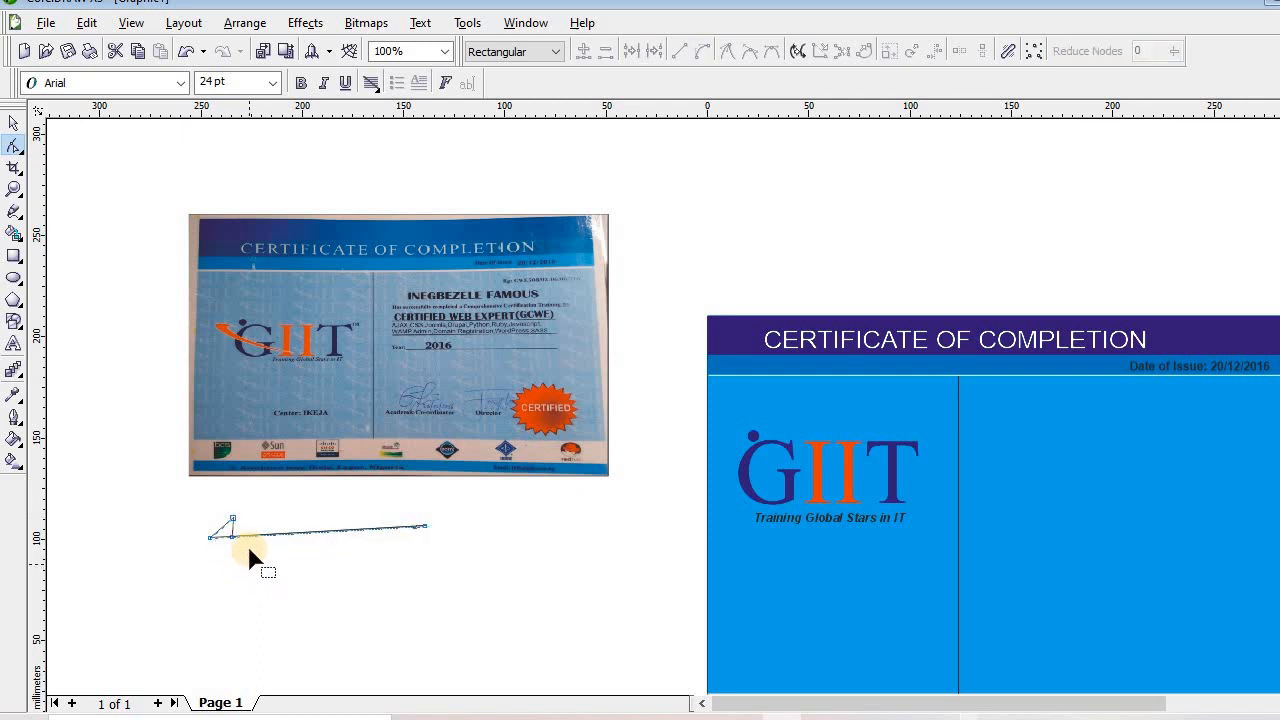
pyautogui.hotkey('ctrl', 'z')
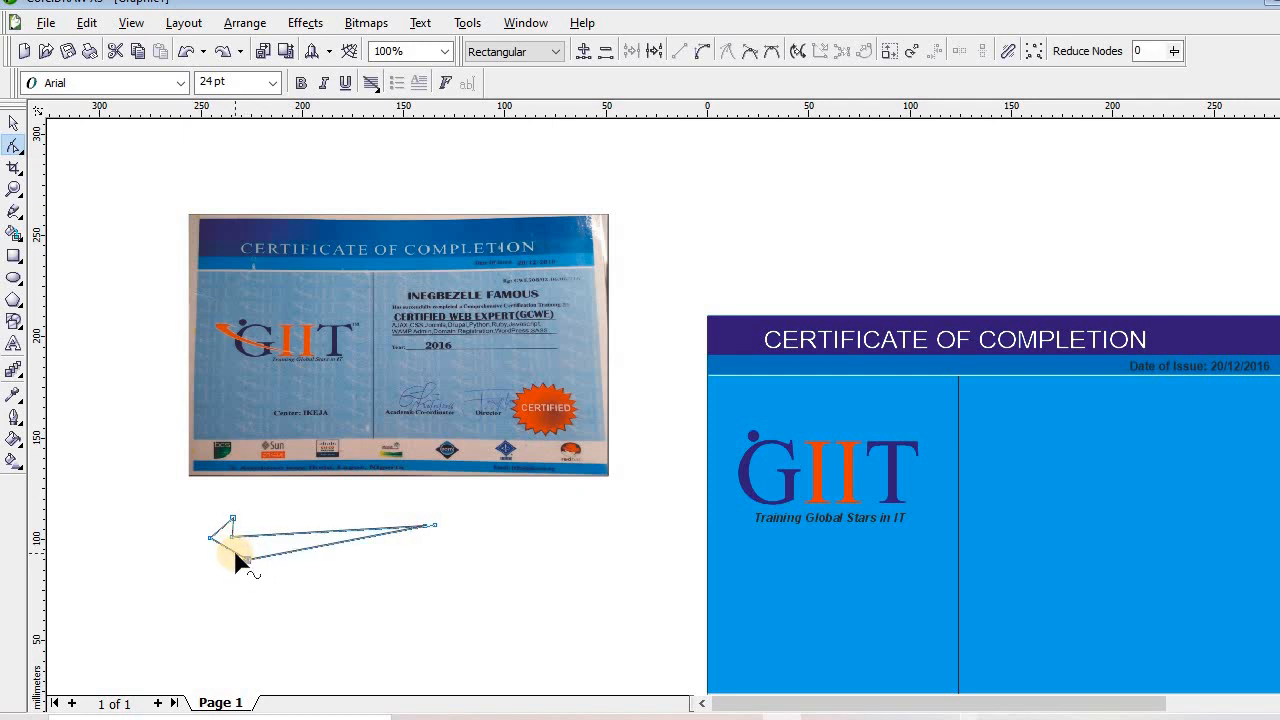
pyautogui.click(235, 553)
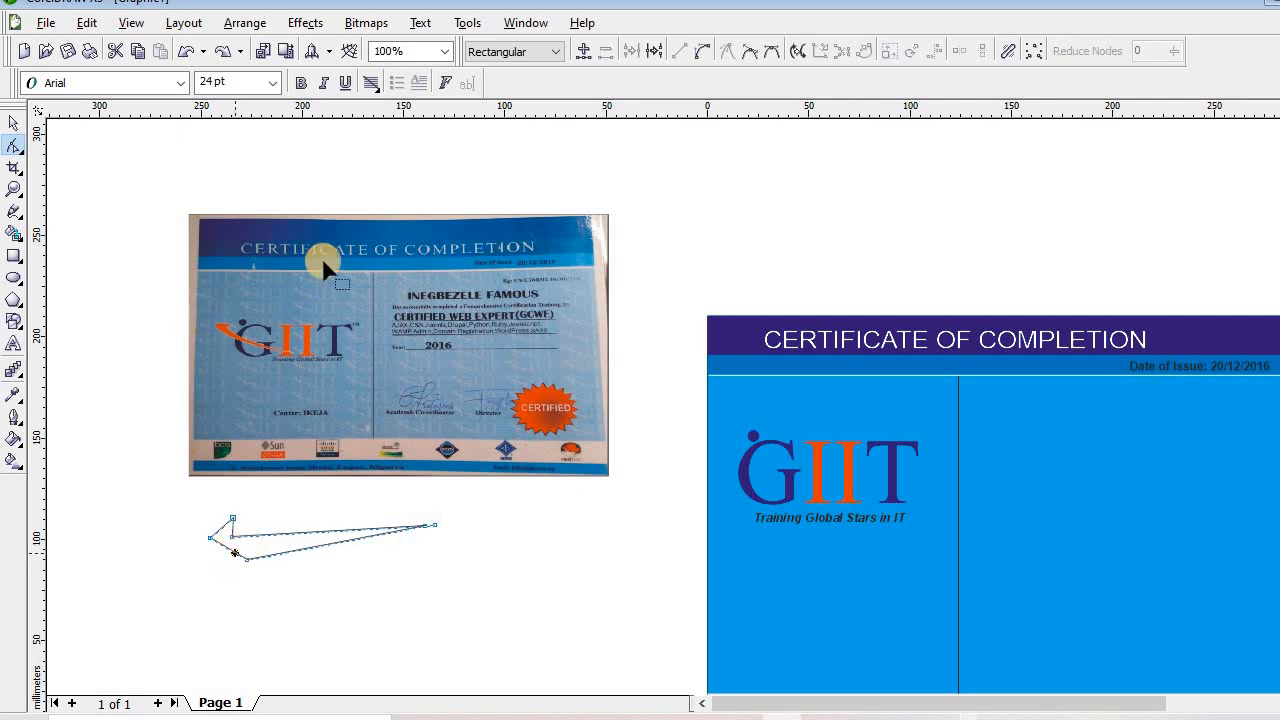
# Convert the wedge's lower edge to a curve and bow it into a deep smooth arc
pyautogui.click(702, 53)
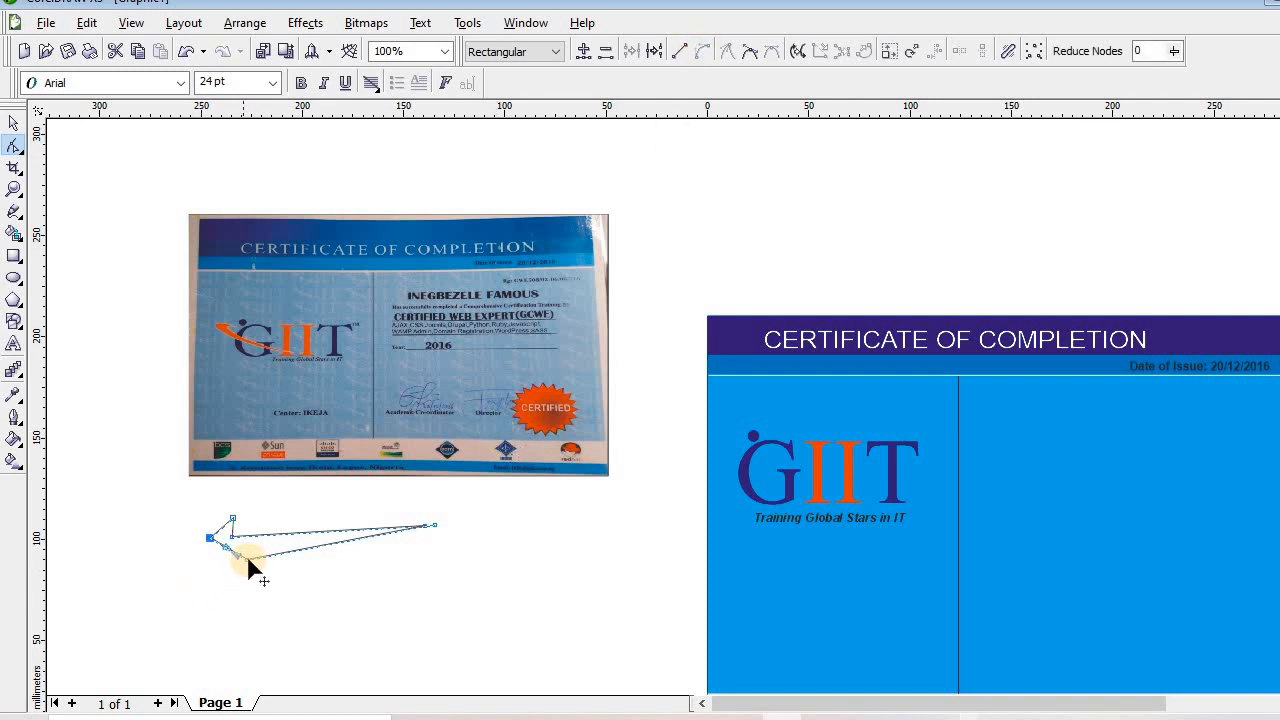
pyautogui.moveTo(247, 562); pyautogui.dragTo(285, 560)
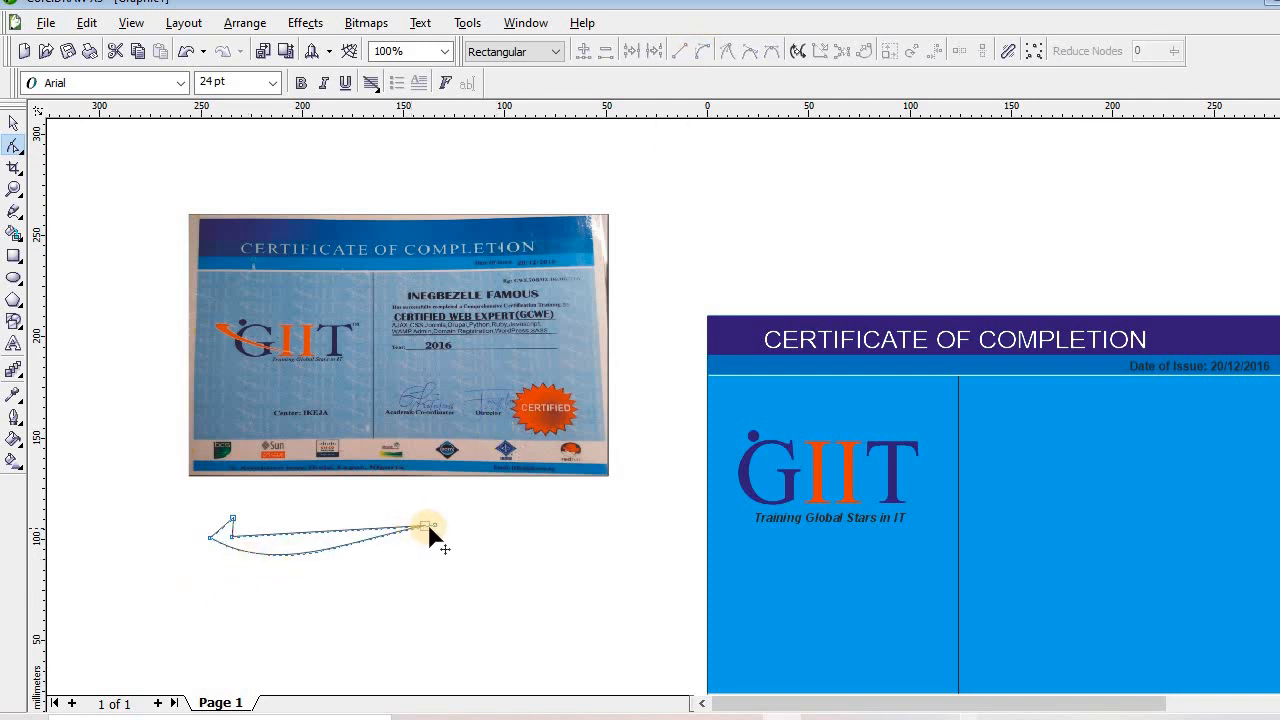
pyautogui.click(211, 540)
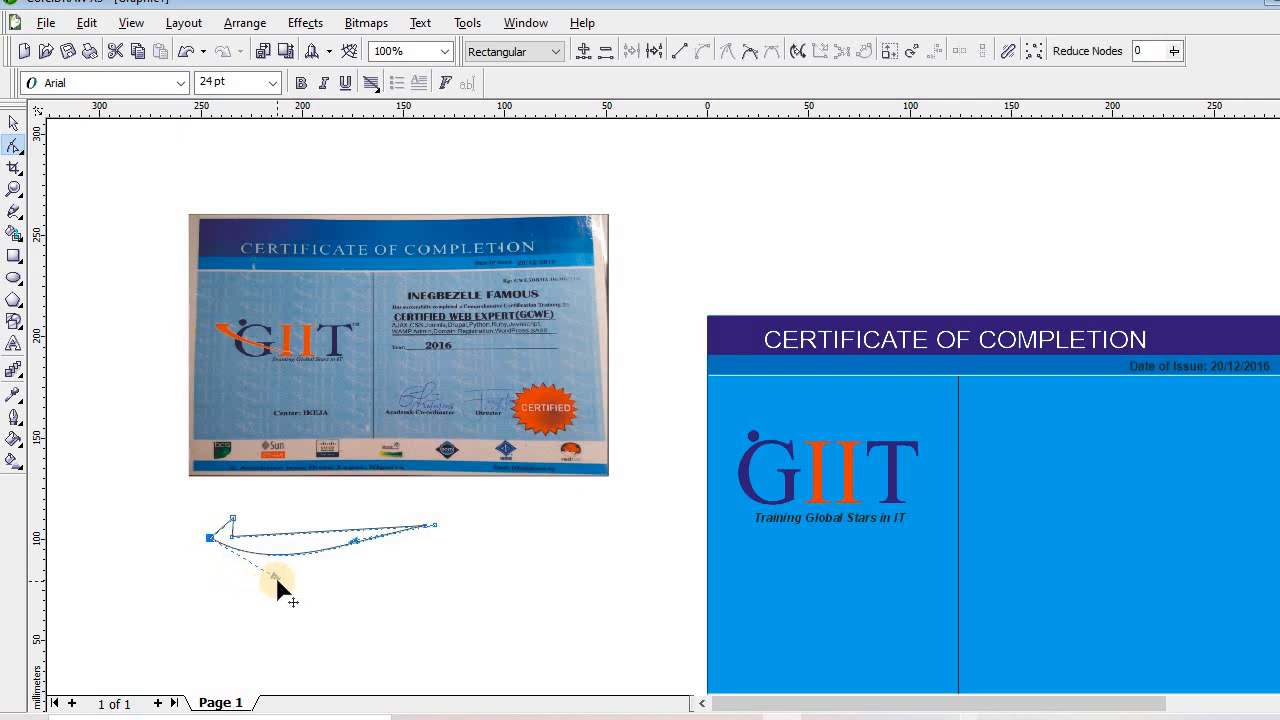
pyautogui.moveTo(276, 576); pyautogui.dragTo(253, 566)
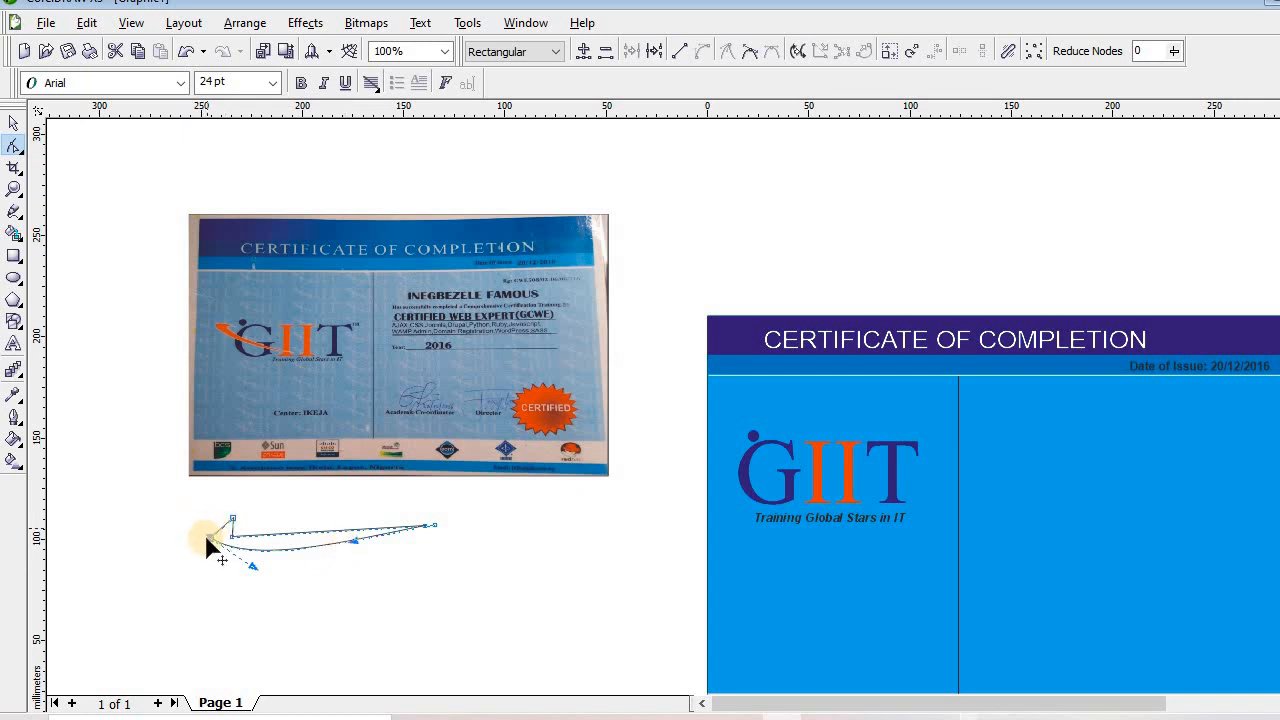
pyautogui.moveTo(208, 537)
pyautogui.mouseDown()
pyautogui.moveTo(192, 529)
pyautogui.moveTo(232, 535)
pyautogui.moveTo(221, 532)
pyautogui.mouseUp()
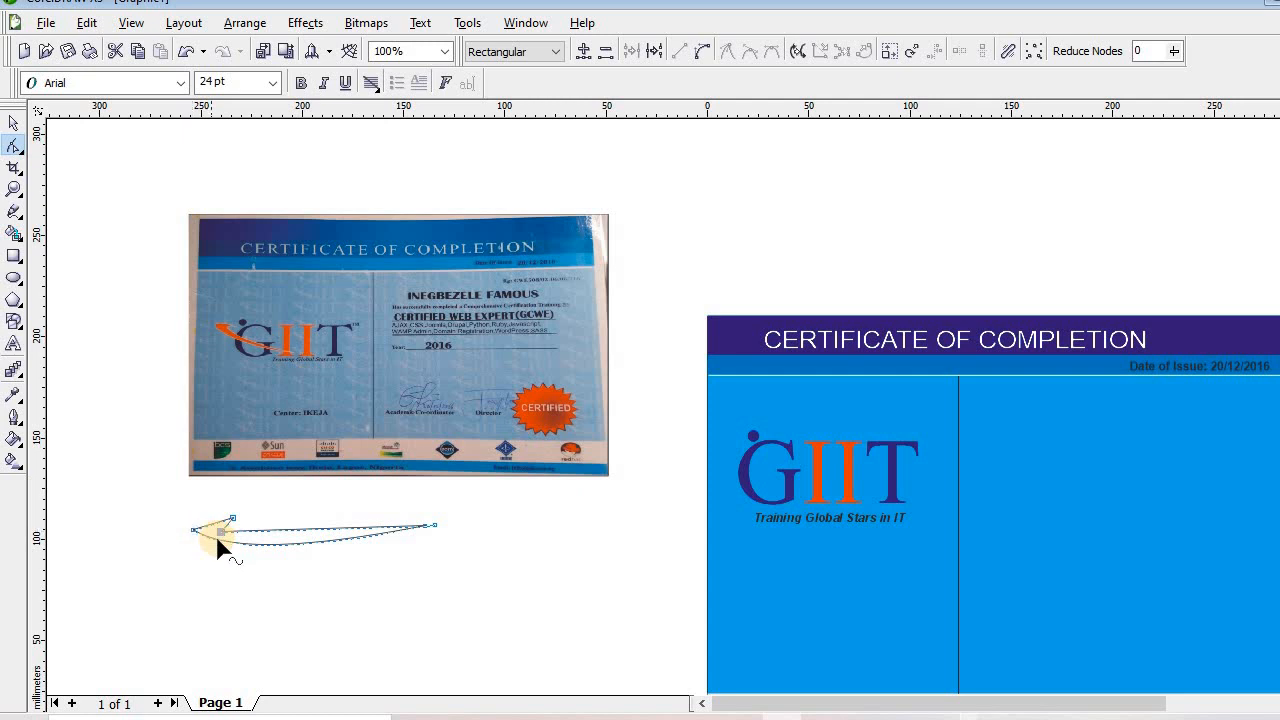
pyautogui.moveTo(218, 543); pyautogui.dragTo(310, 547)
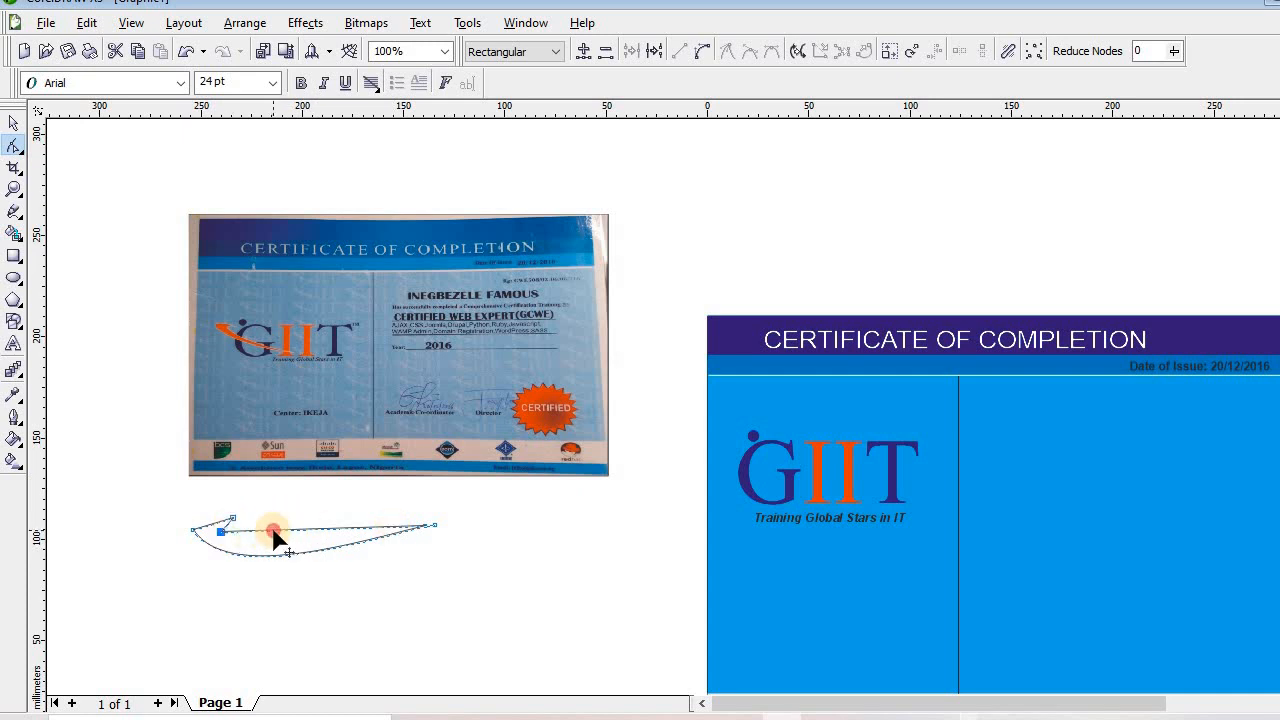
pyautogui.moveTo(276, 538)
pyautogui.mouseDown()
pyautogui.moveTo(276, 555)
pyautogui.moveTo(271, 545)
pyautogui.mouseUp()
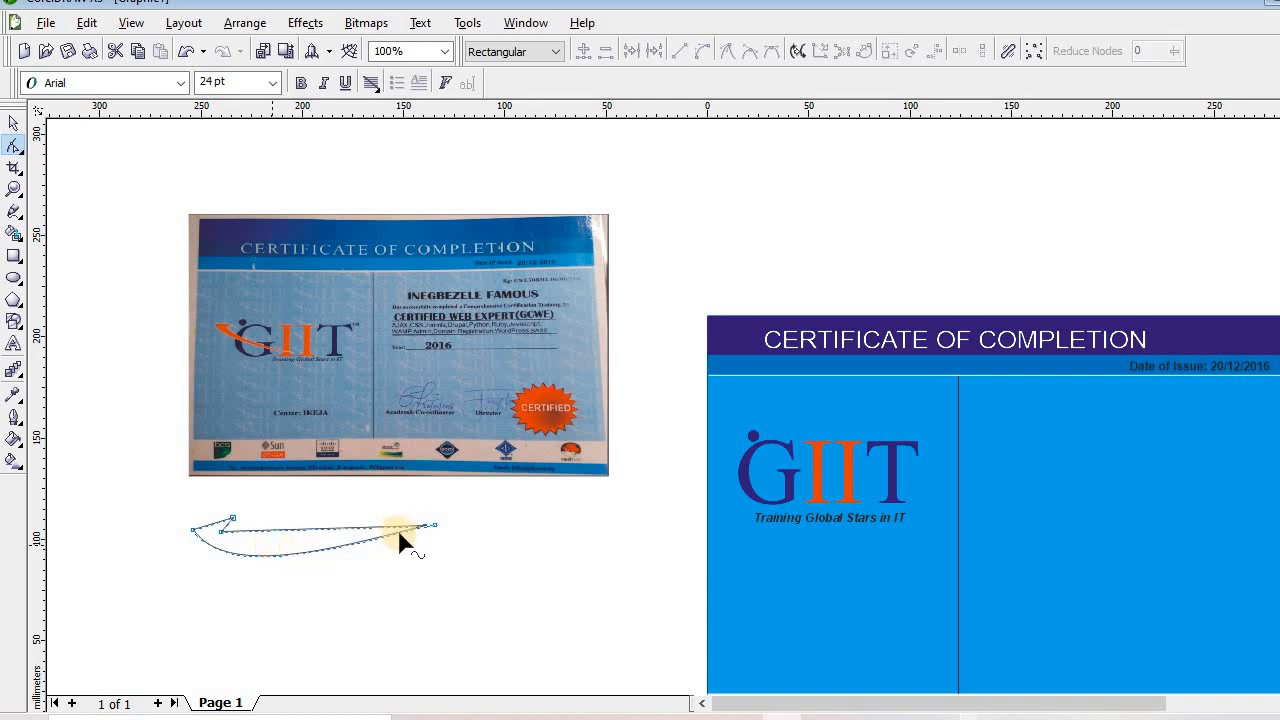
# Round off the wedge's left end by moving its node and removing the corner node
pyautogui.click(212, 528)
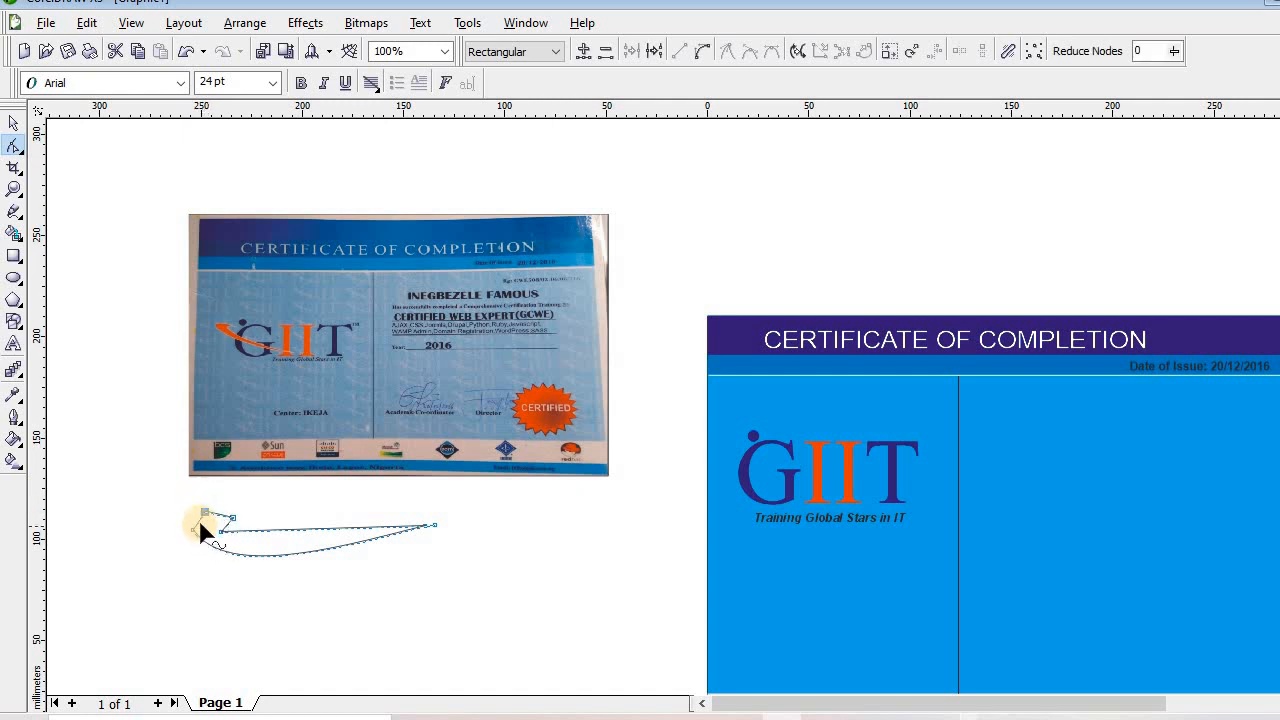
pyautogui.moveTo(200, 530); pyautogui.dragTo(218, 532)
pyautogui.doubleClick(193, 529)
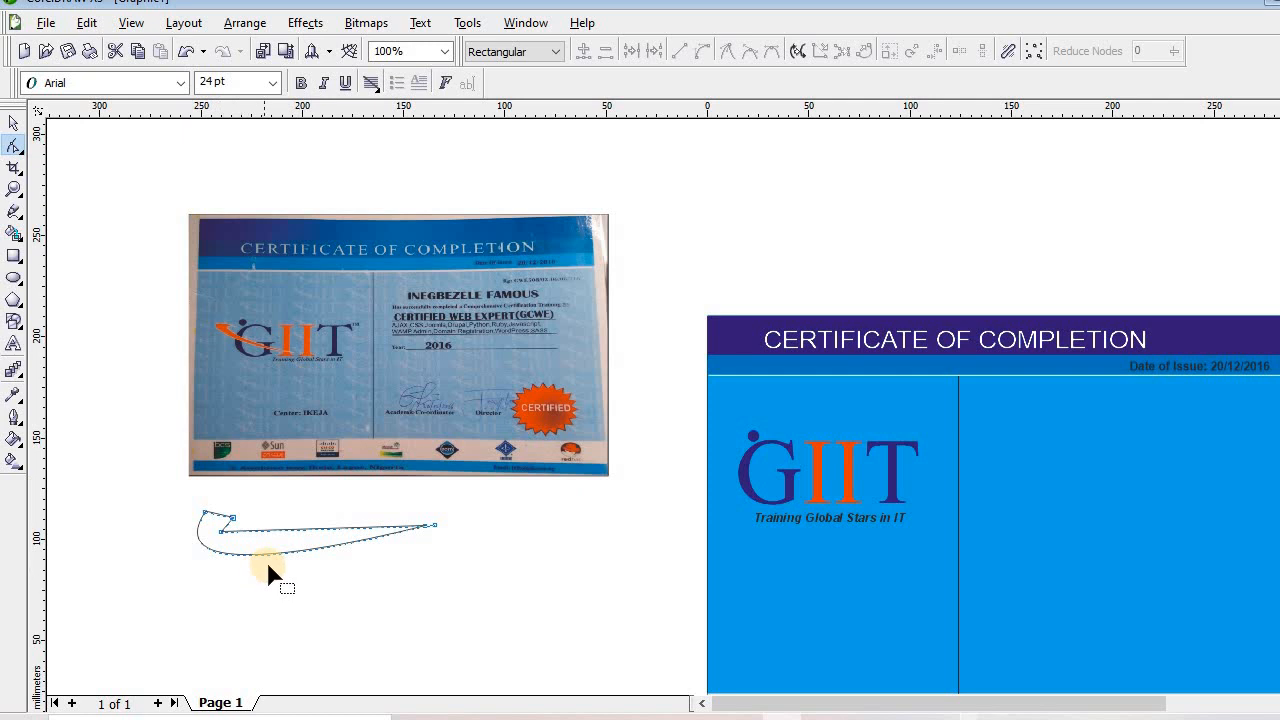
pyautogui.click(222, 517)
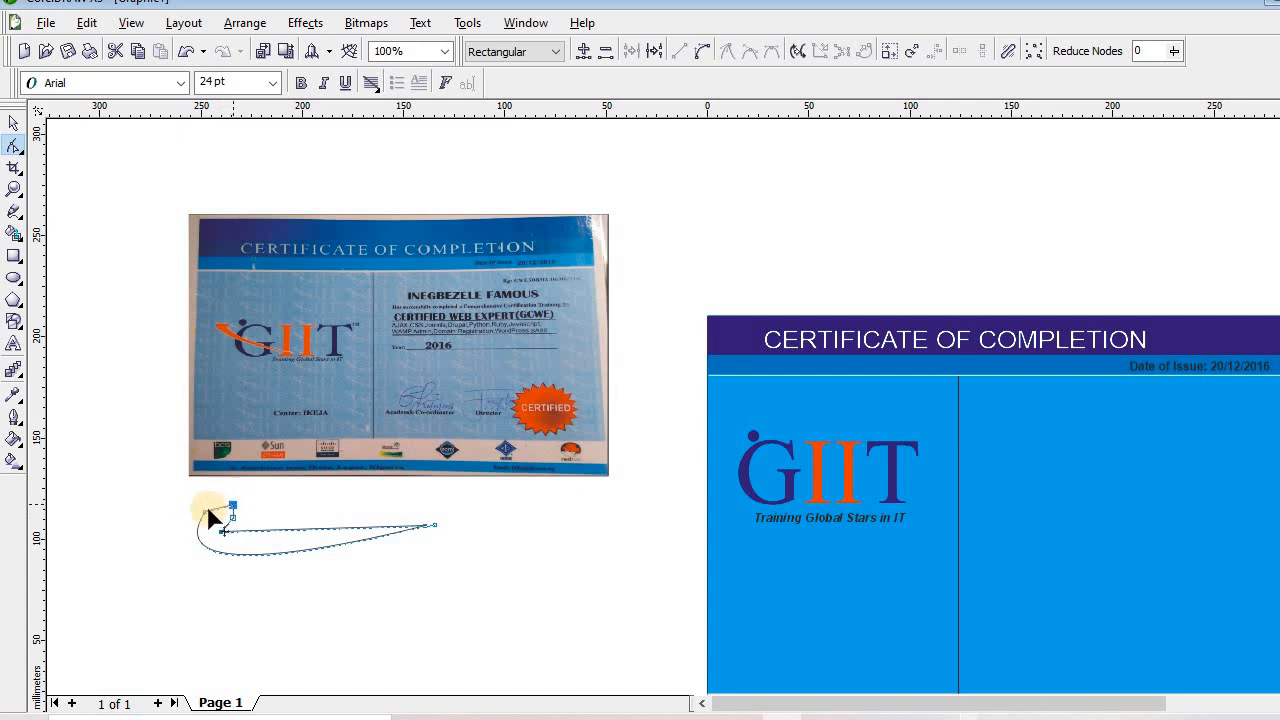
# Bend the swoosh's left end upward by reshaping its lower-left bulge and node handle
pyautogui.click(205, 513)
pyautogui.doubleClick(206, 512)
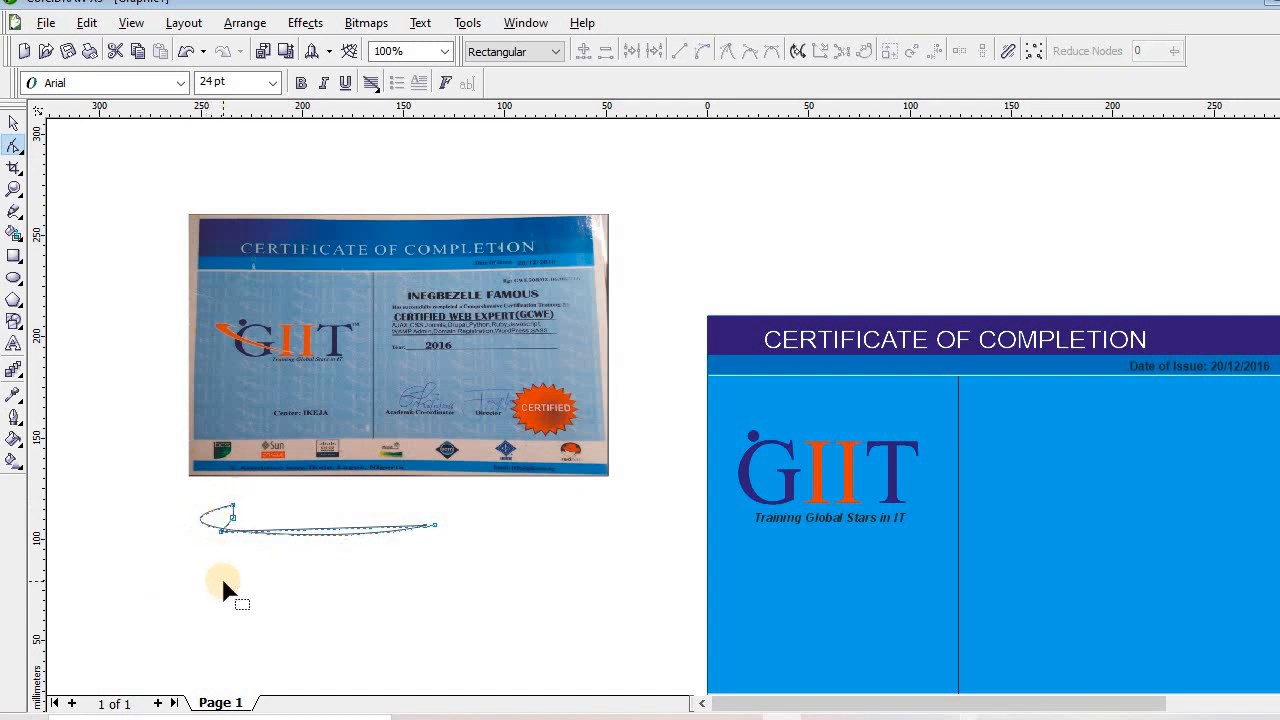
pyautogui.hotkey('ctrl', 'z')
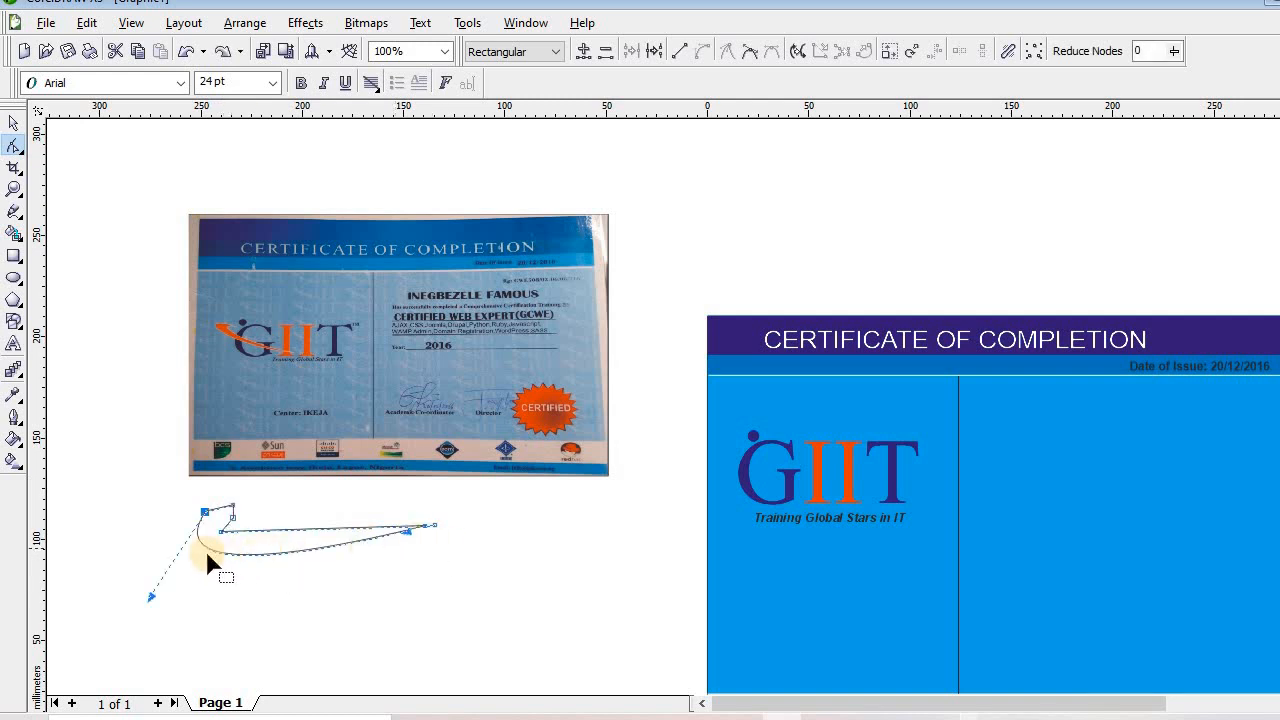
pyautogui.moveTo(215, 562); pyautogui.dragTo(210, 530)
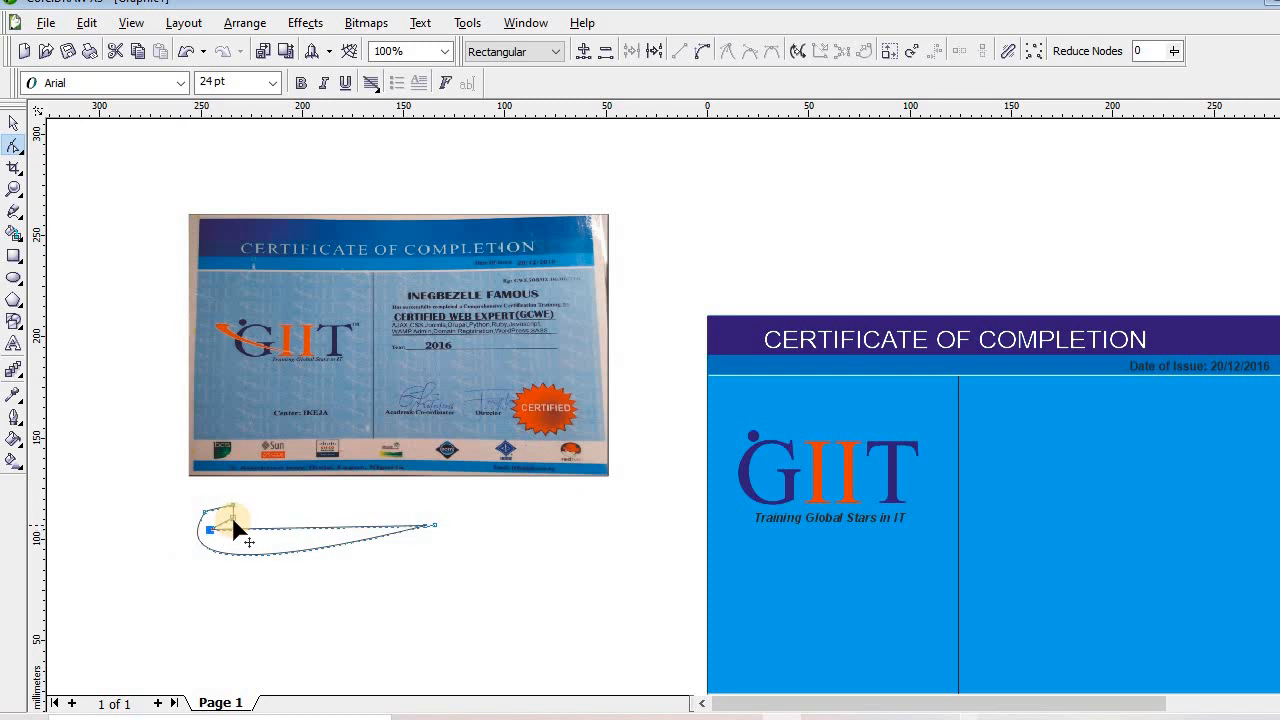
pyautogui.click(232, 518)
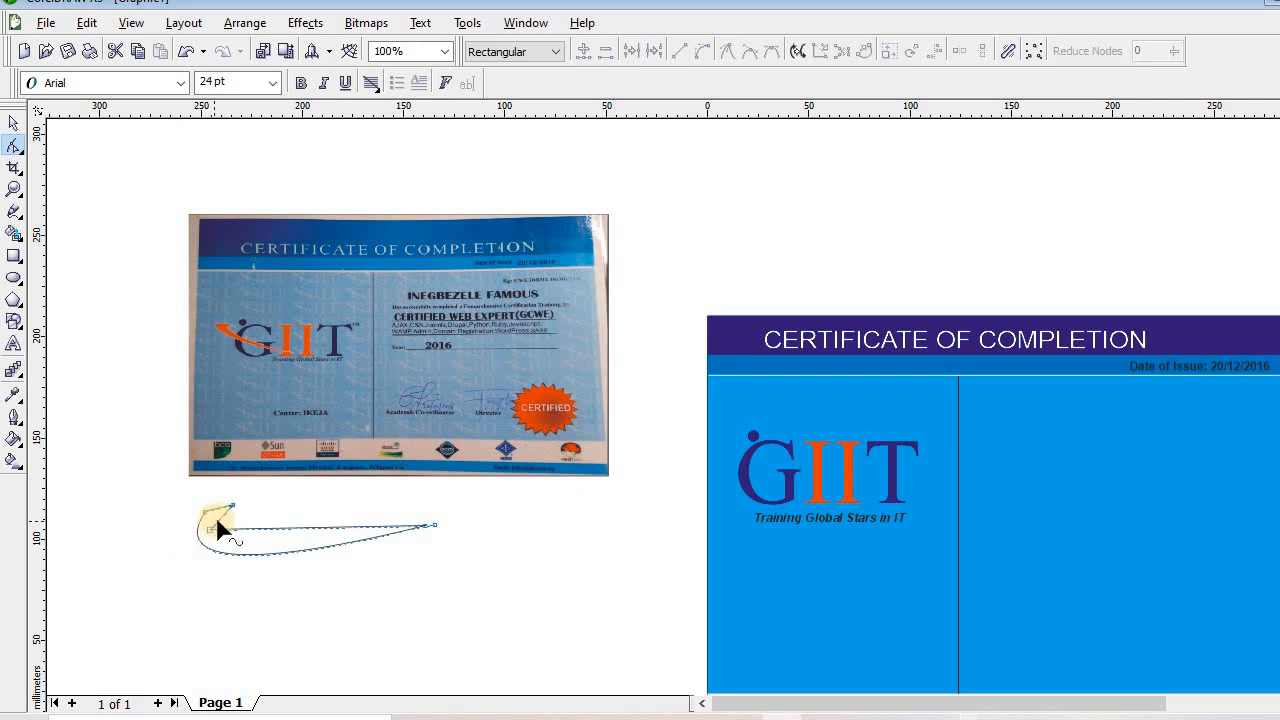
pyautogui.click(232, 506)
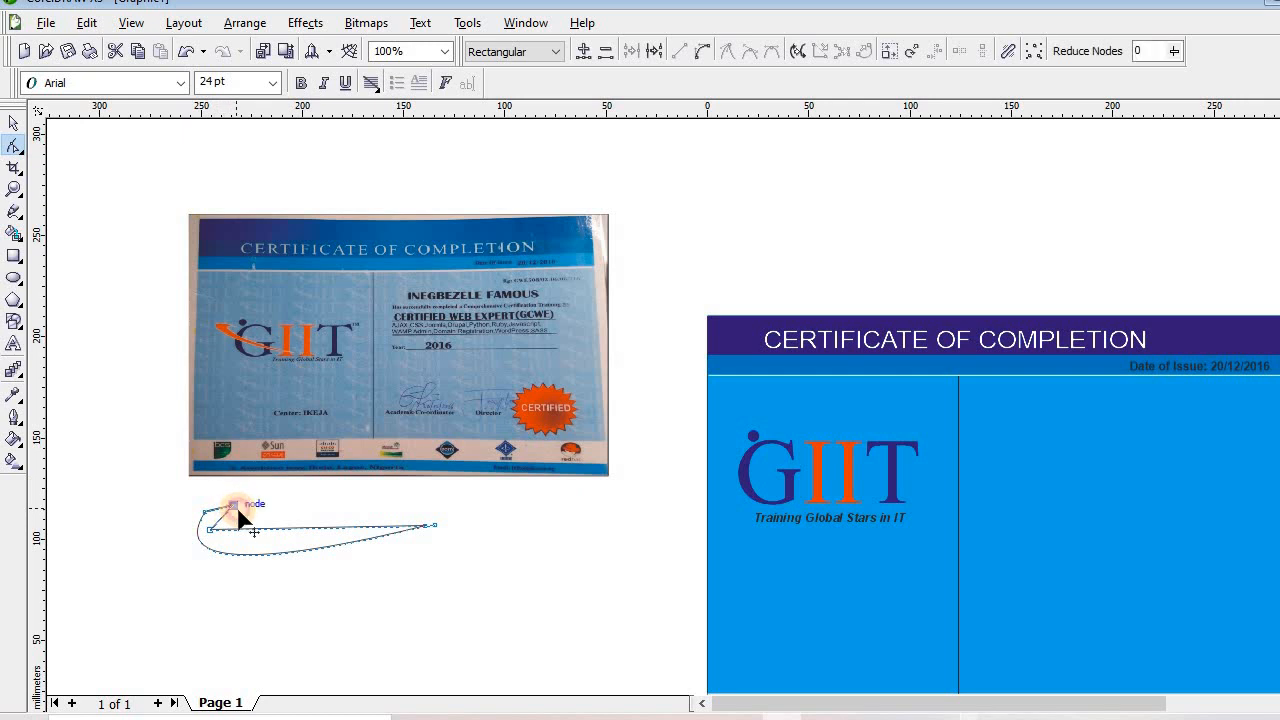
pyautogui.moveTo(242, 509); pyautogui.dragTo(203, 513)
pyautogui.moveTo(215, 558)
pyautogui.mouseDown()
pyautogui.moveTo(209, 510)
pyautogui.moveTo(214, 572)
pyautogui.mouseUp()
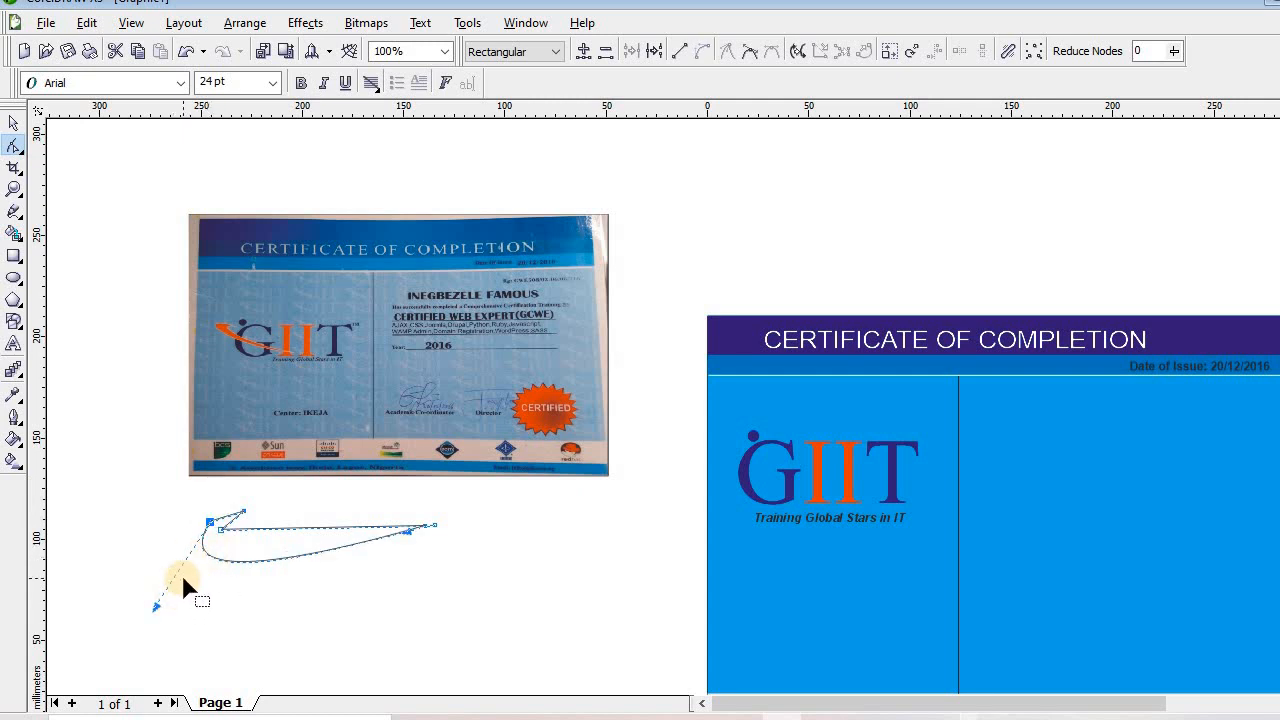
# Curl the left end by adding a node on the straight segment and removing an extra corner node
pyautogui.moveTo(185, 585); pyautogui.dragTo(228, 540)
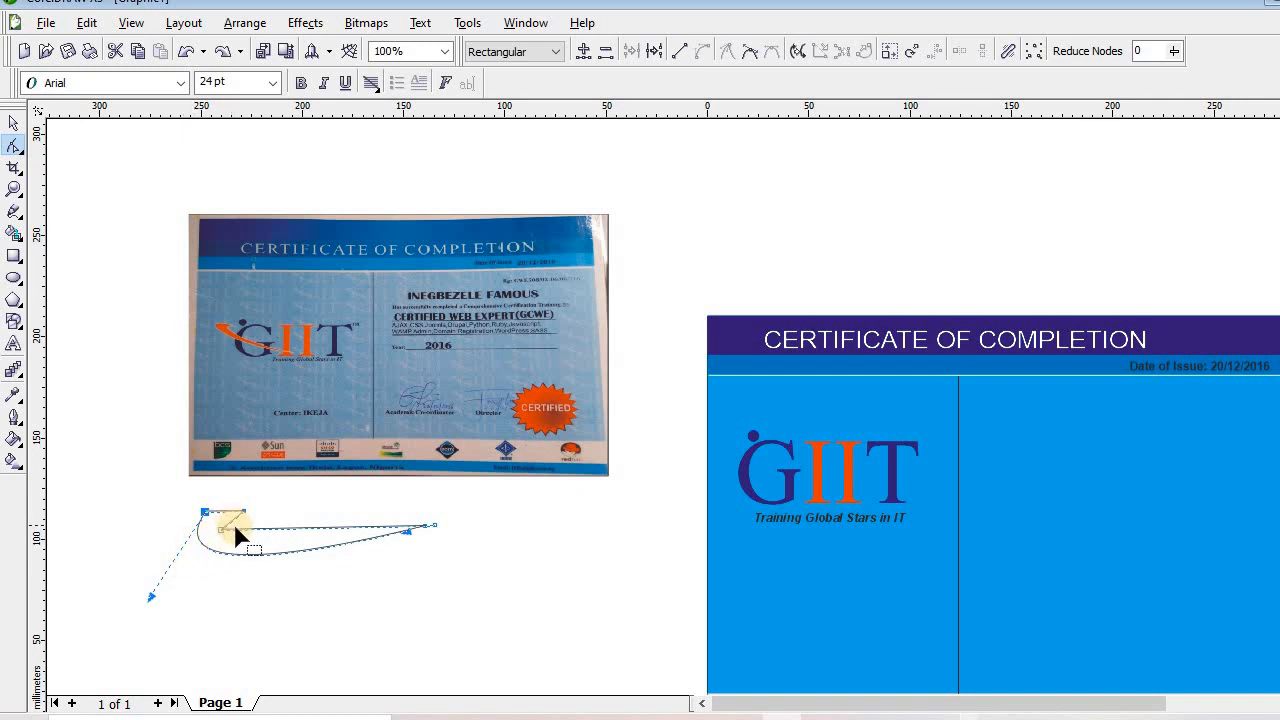
pyautogui.doubleClick(235, 529)
pyautogui.moveTo(235, 529); pyautogui.dragTo(229, 539)
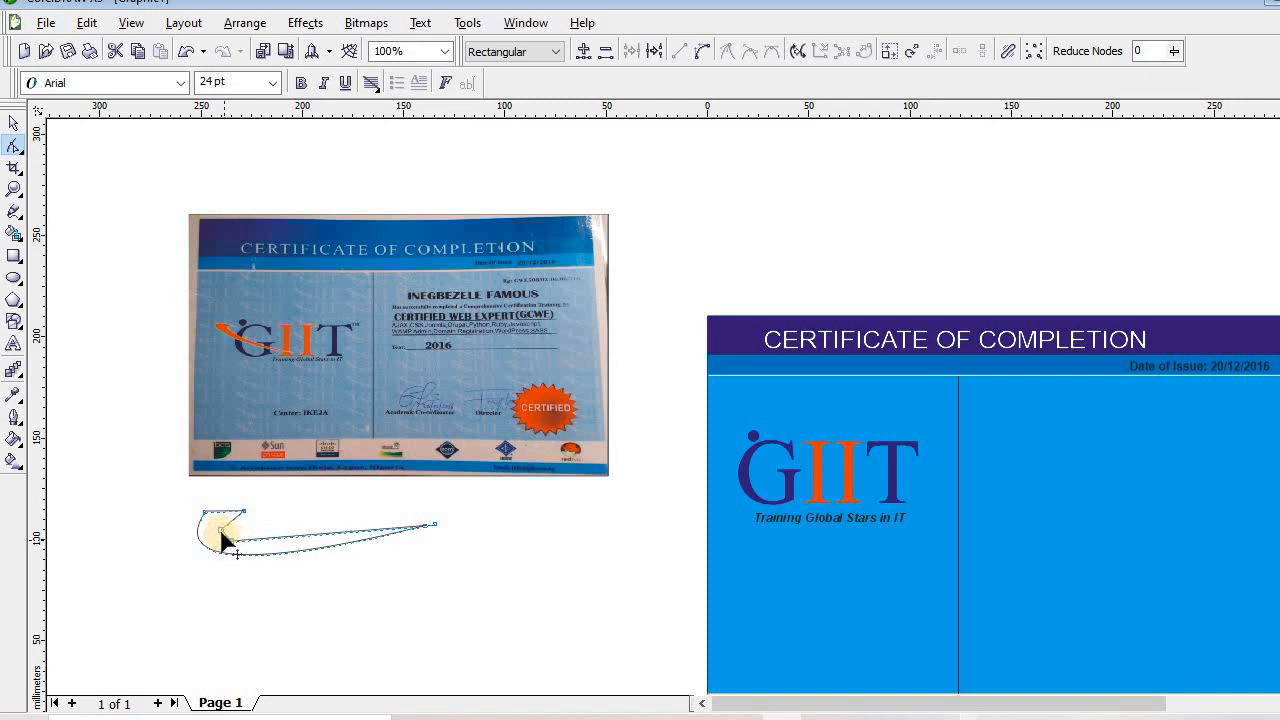
pyautogui.click(221, 531)
pyautogui.doubleClick(221, 531)
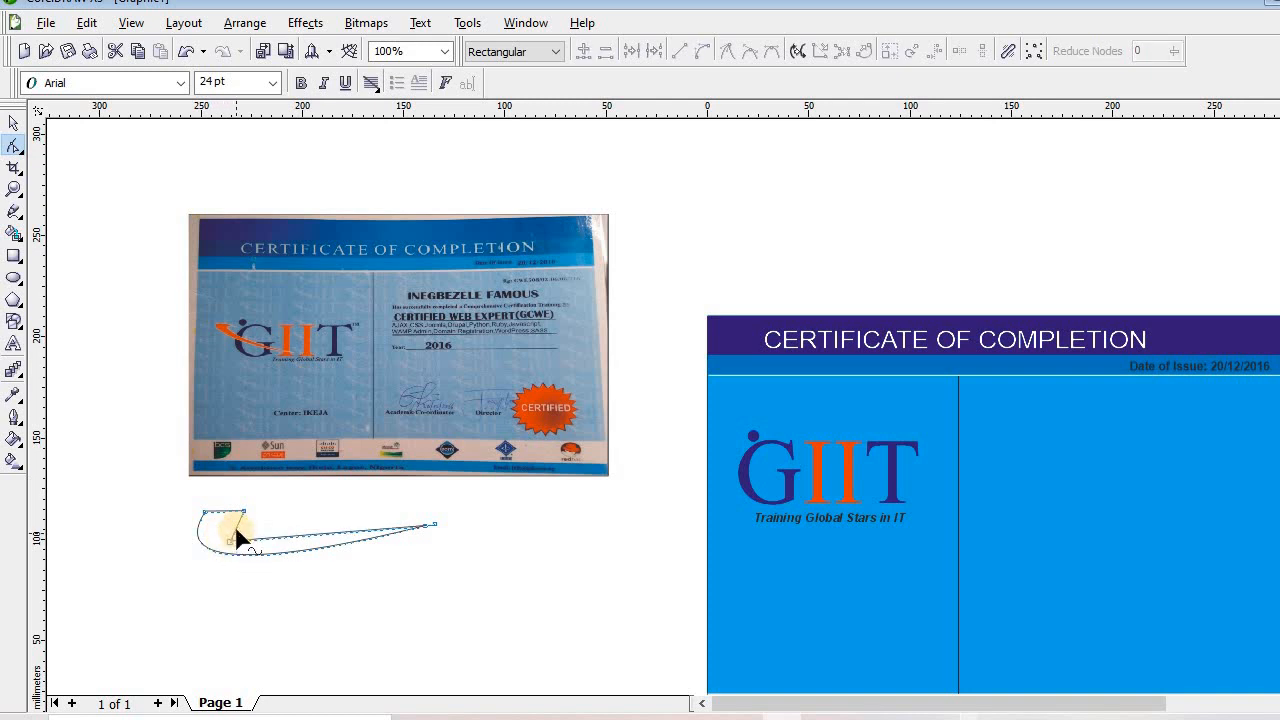
pyautogui.moveTo(239, 536); pyautogui.dragTo(214, 526)
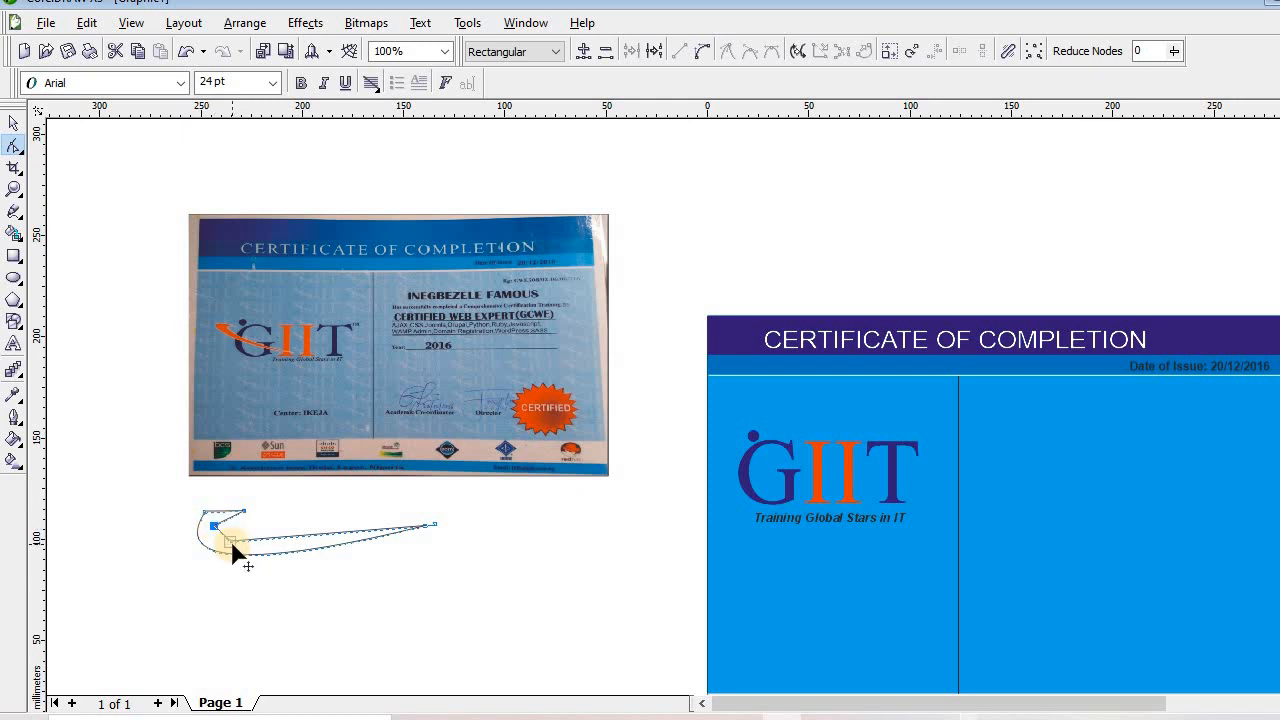
pyautogui.moveTo(232, 544); pyautogui.dragTo(222, 533)
pyautogui.click(158, 568)
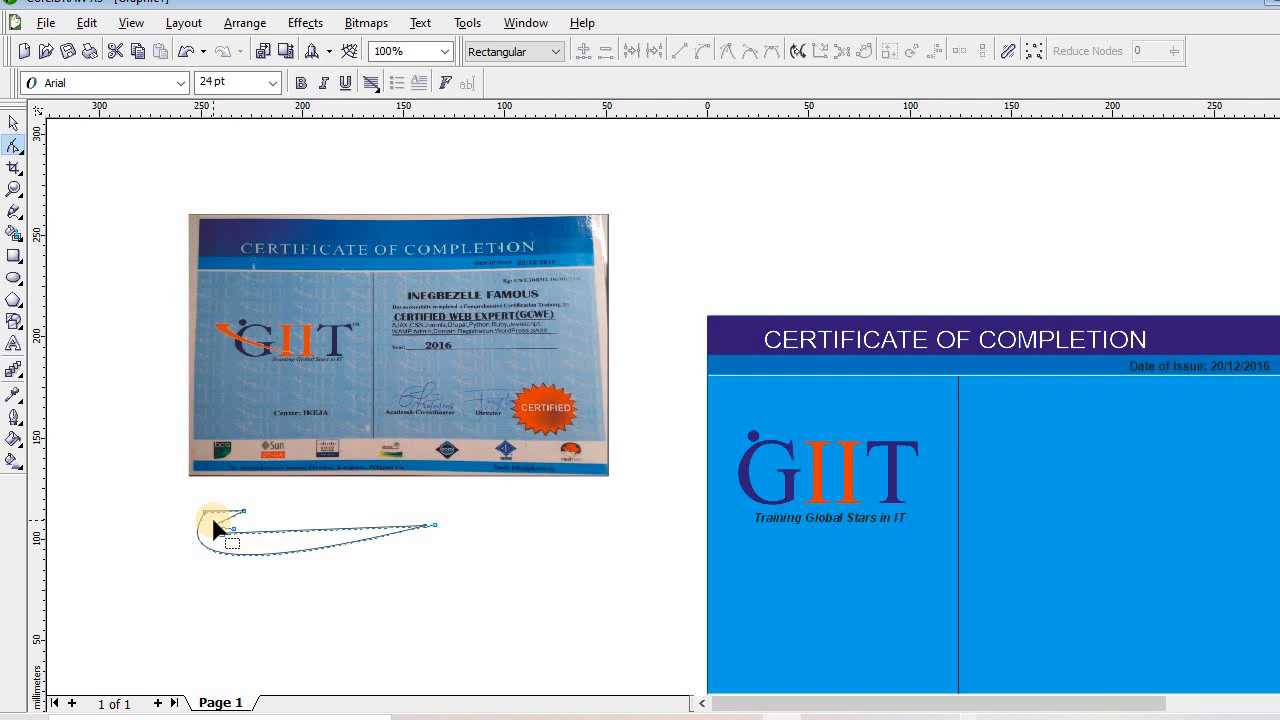
pyautogui.moveTo(215, 528)
pyautogui.mouseDown()
pyautogui.moveTo(243, 530)
pyautogui.moveTo(206, 519)
pyautogui.mouseUp()
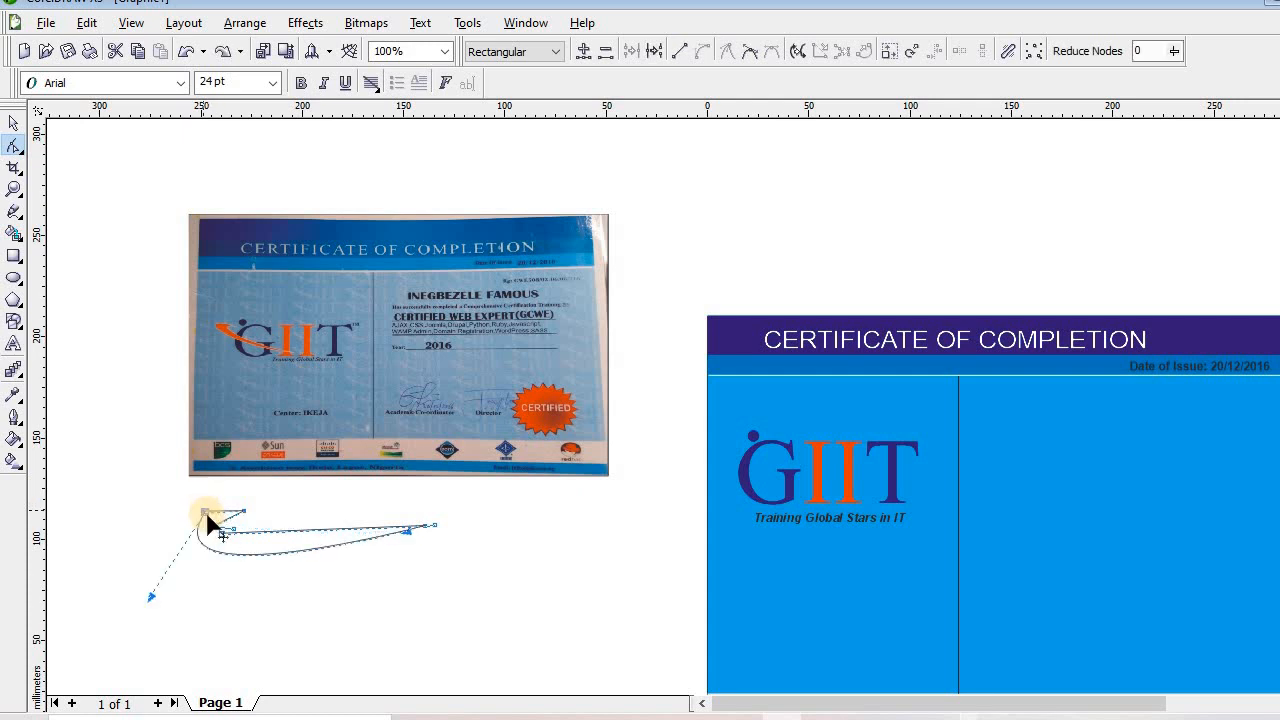
# Reselect the swoosh and fine-tune its left arc into a rounded curl
pyautogui.click(265, 600)
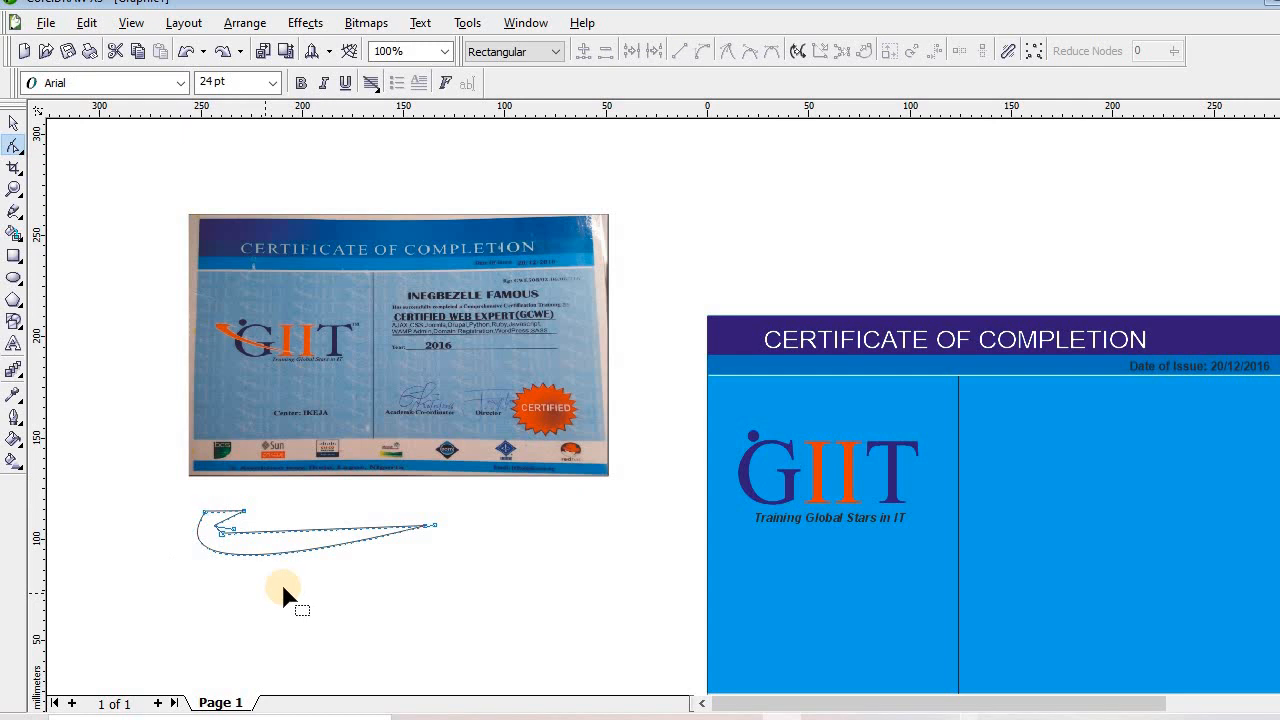
pyautogui.click(15, 124)
pyautogui.click(94, 334)
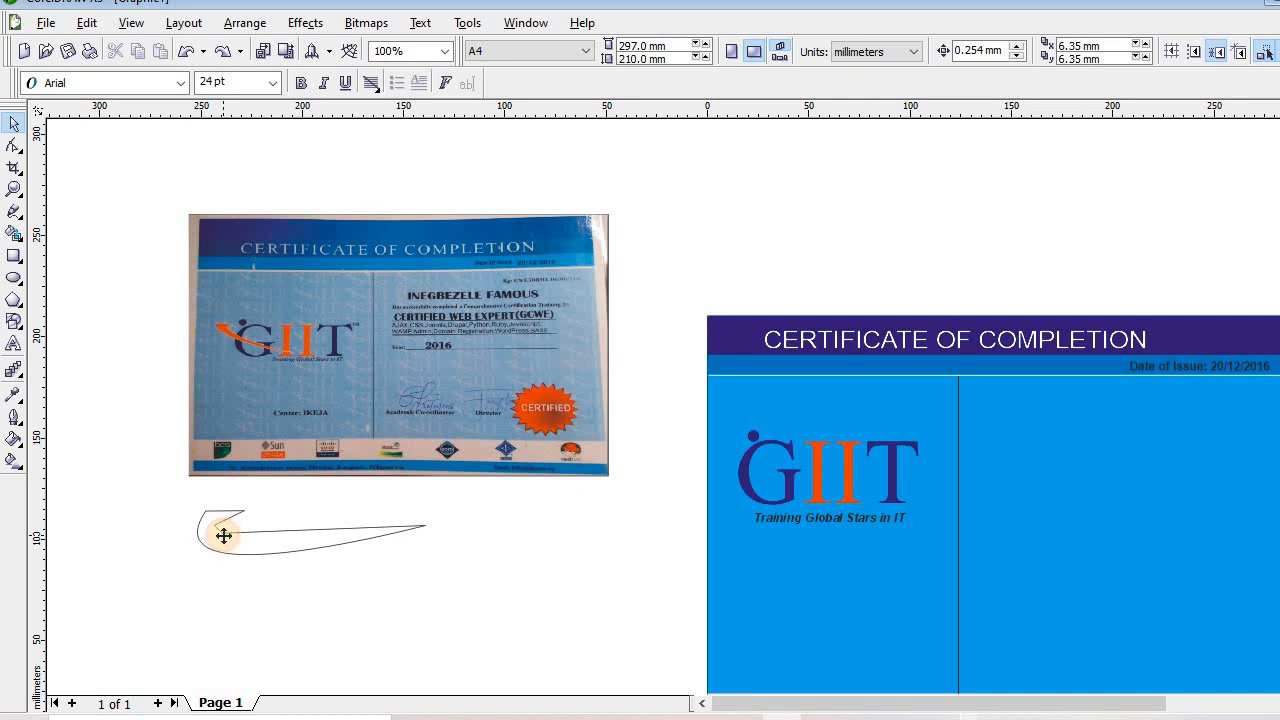
pyautogui.click(223, 536)
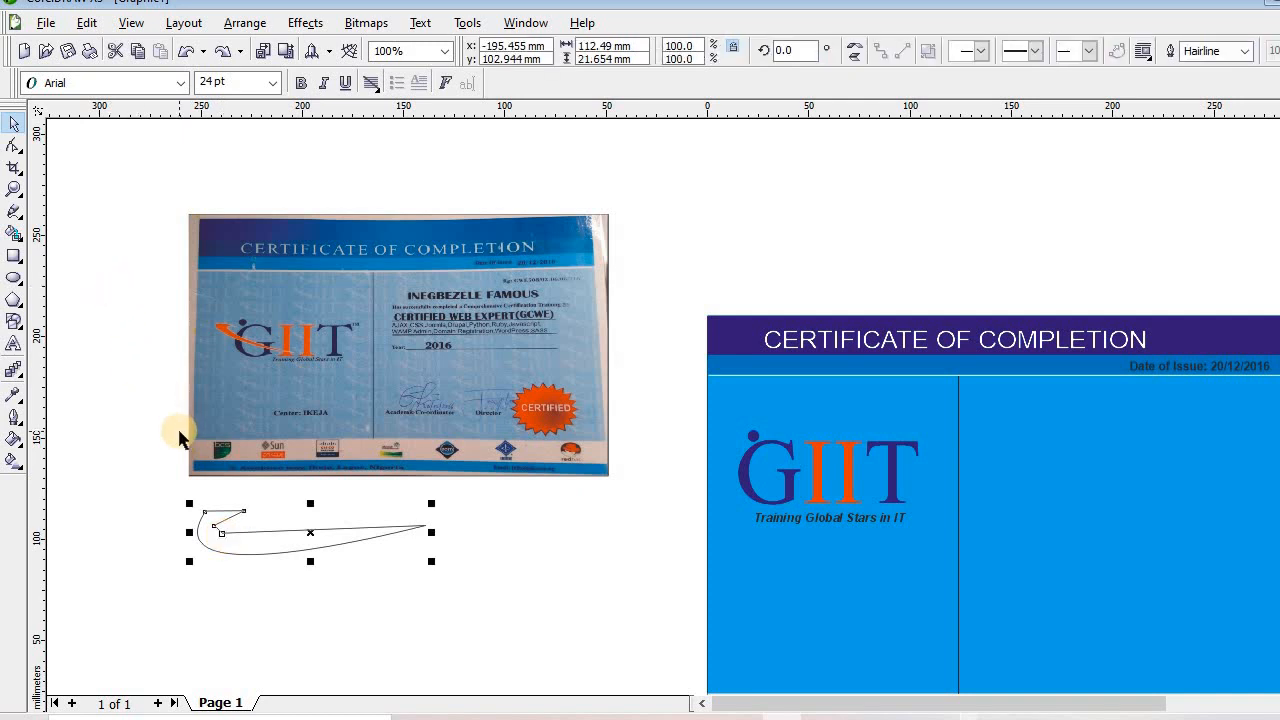
pyautogui.click(12, 150)
pyautogui.click(216, 532)
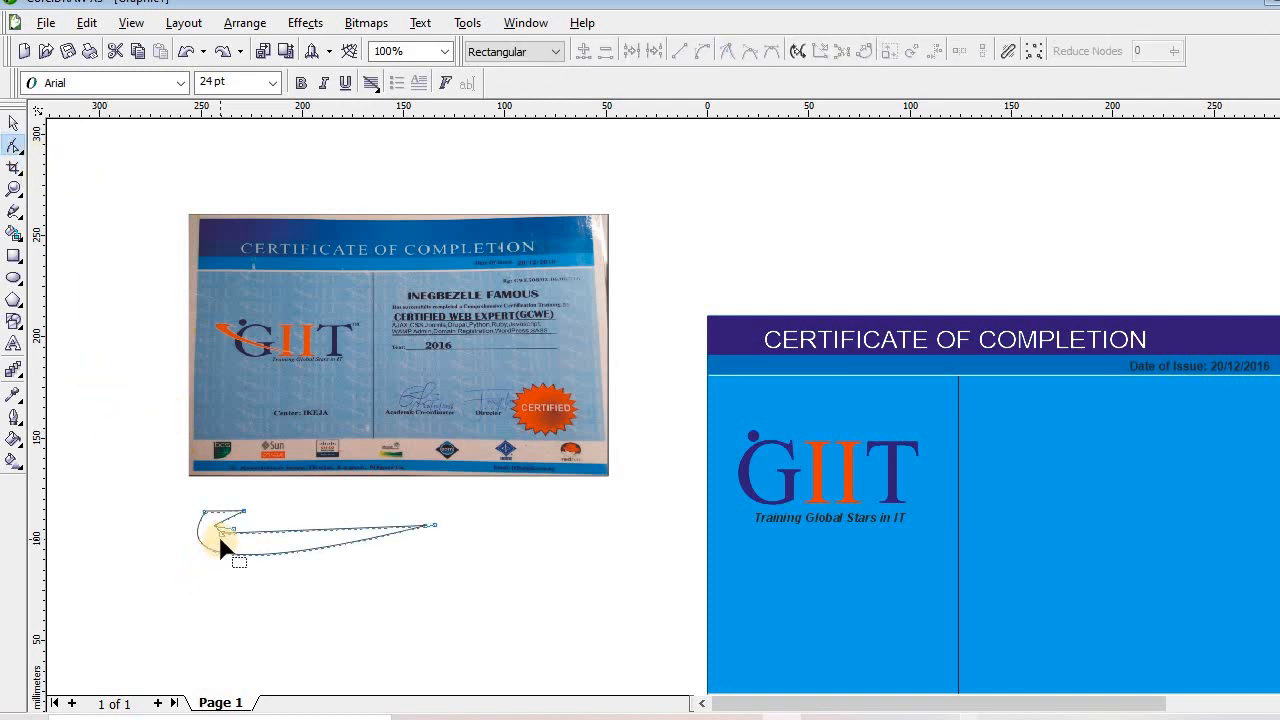
pyautogui.moveTo(222, 545); pyautogui.dragTo(214, 523)
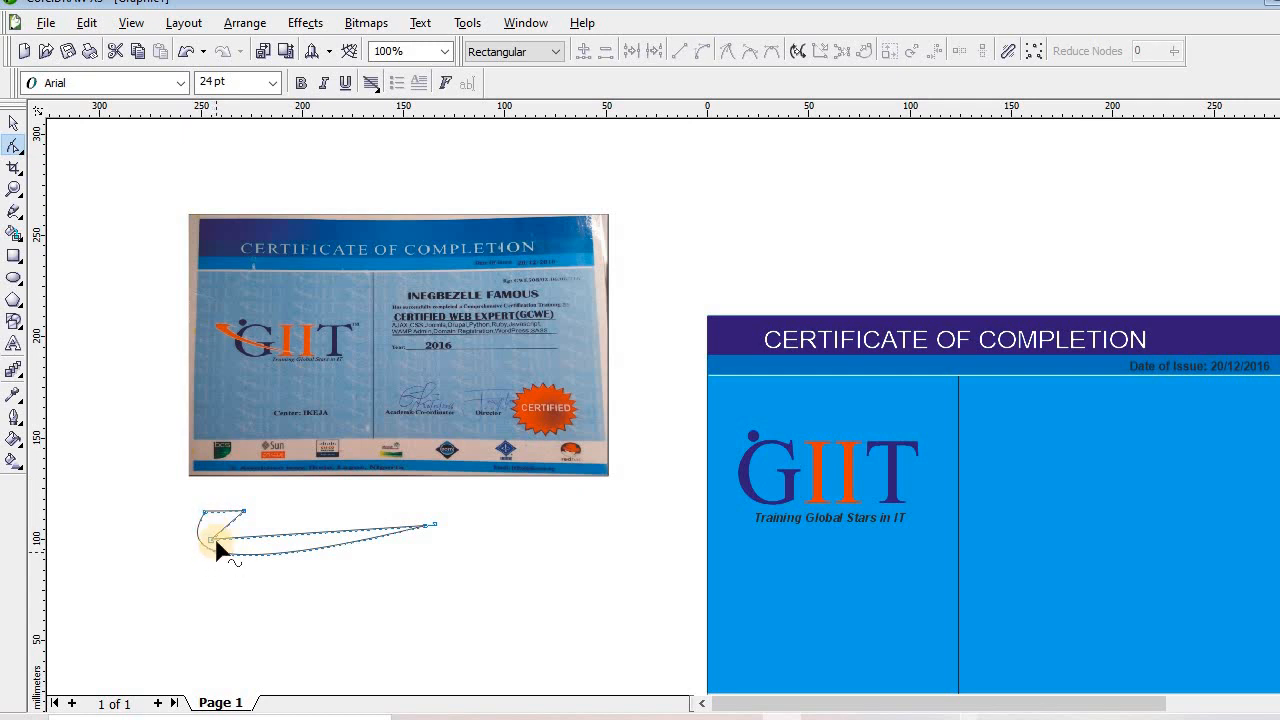
pyautogui.moveTo(213, 528); pyautogui.dragTo(211, 527)
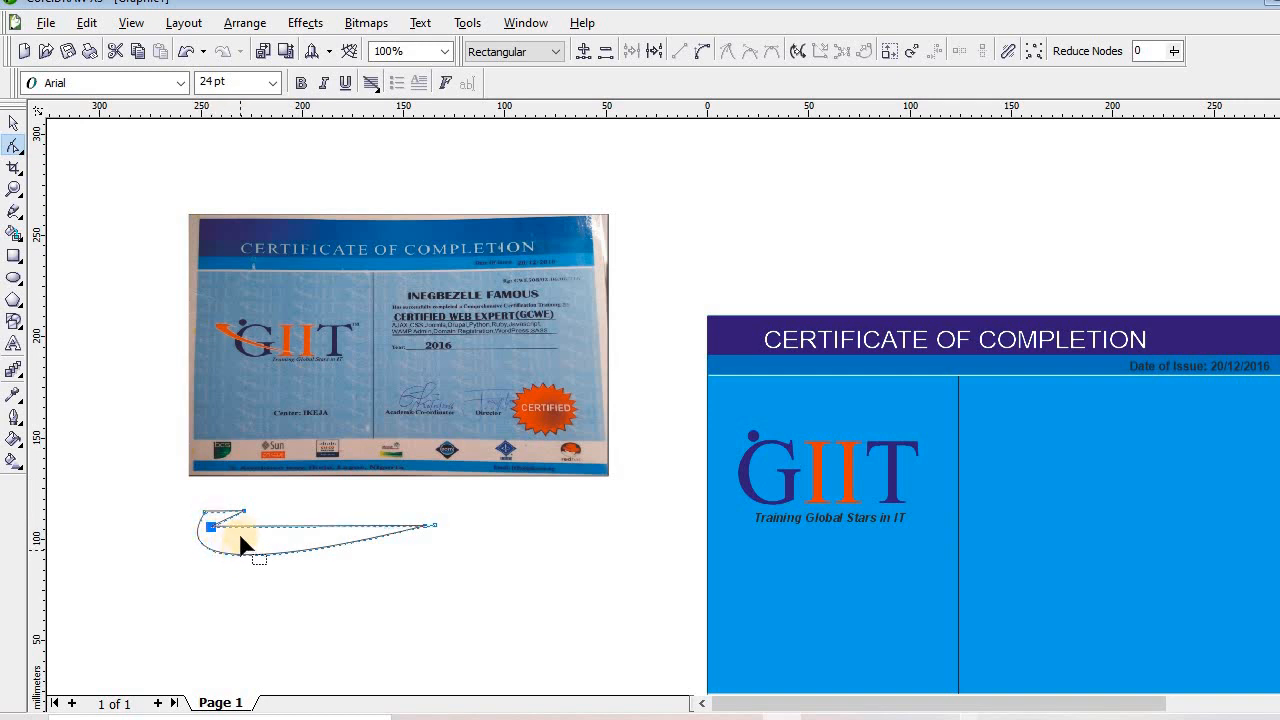
pyautogui.click(240, 528)
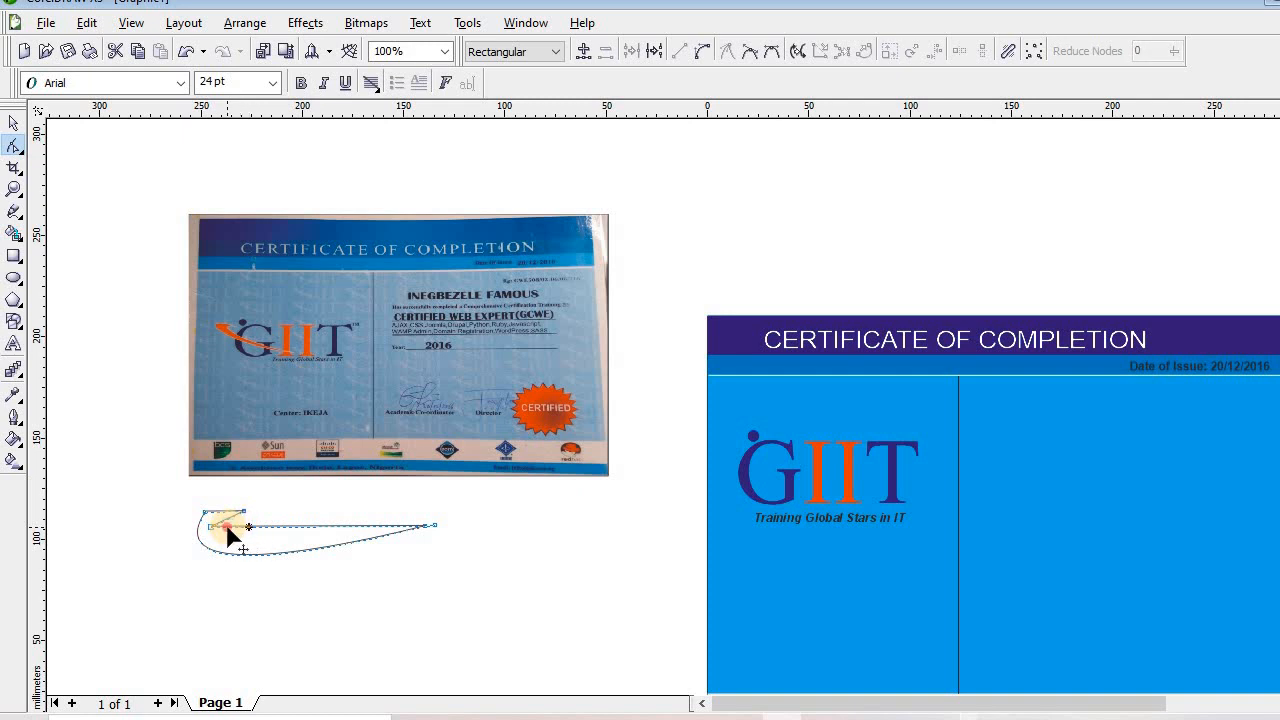
pyautogui.click(226, 534)
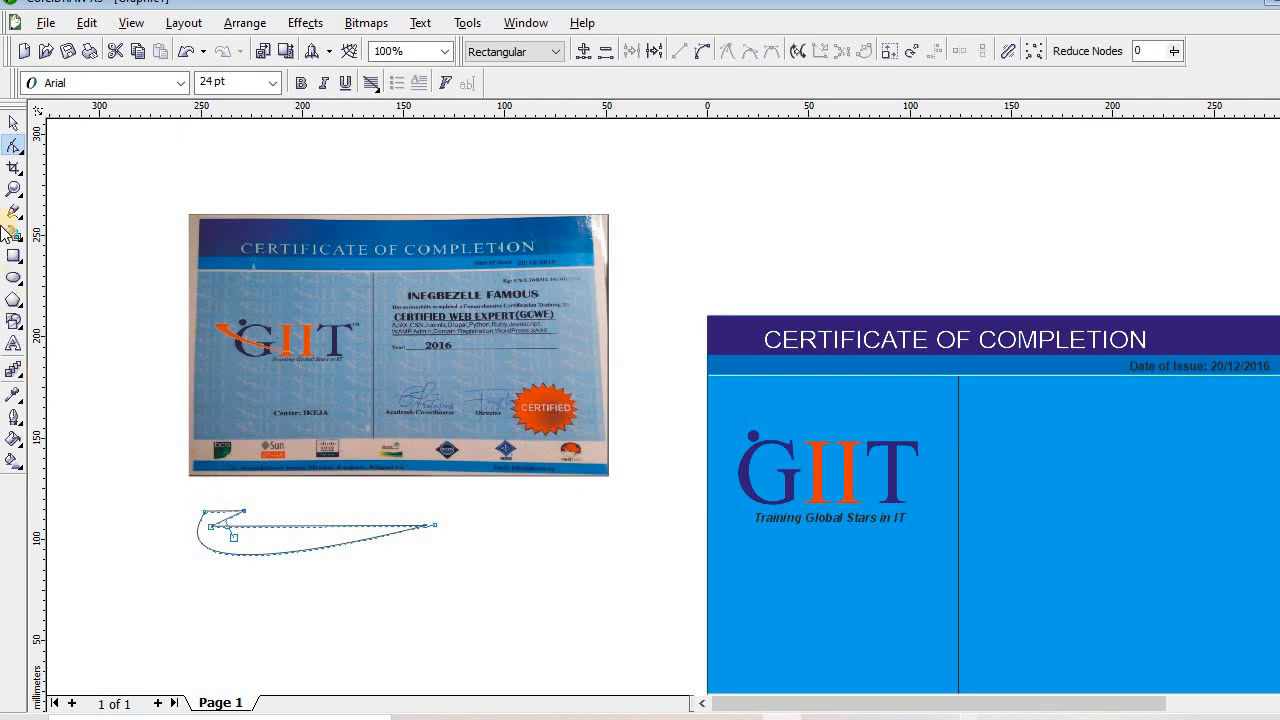
pyautogui.click(12, 190)
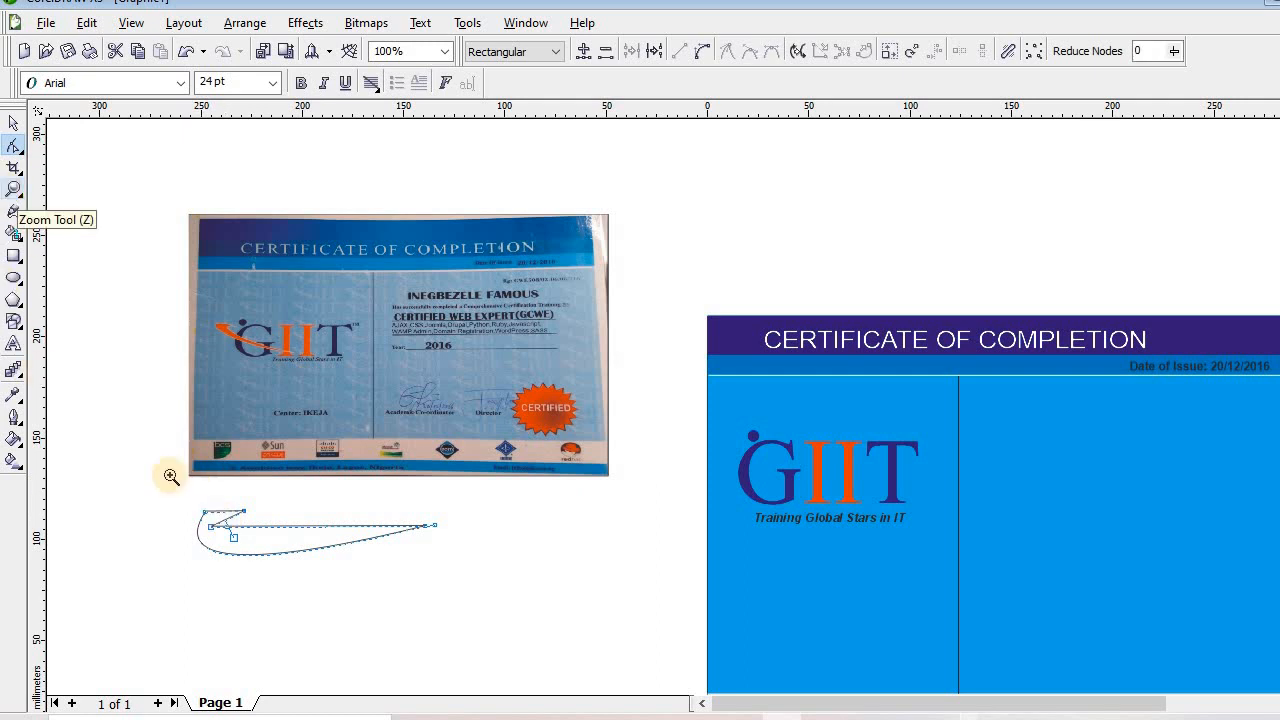
# Zoom to 400% on the left end and round the inner notch using a node handle
pyautogui.click(217, 546)
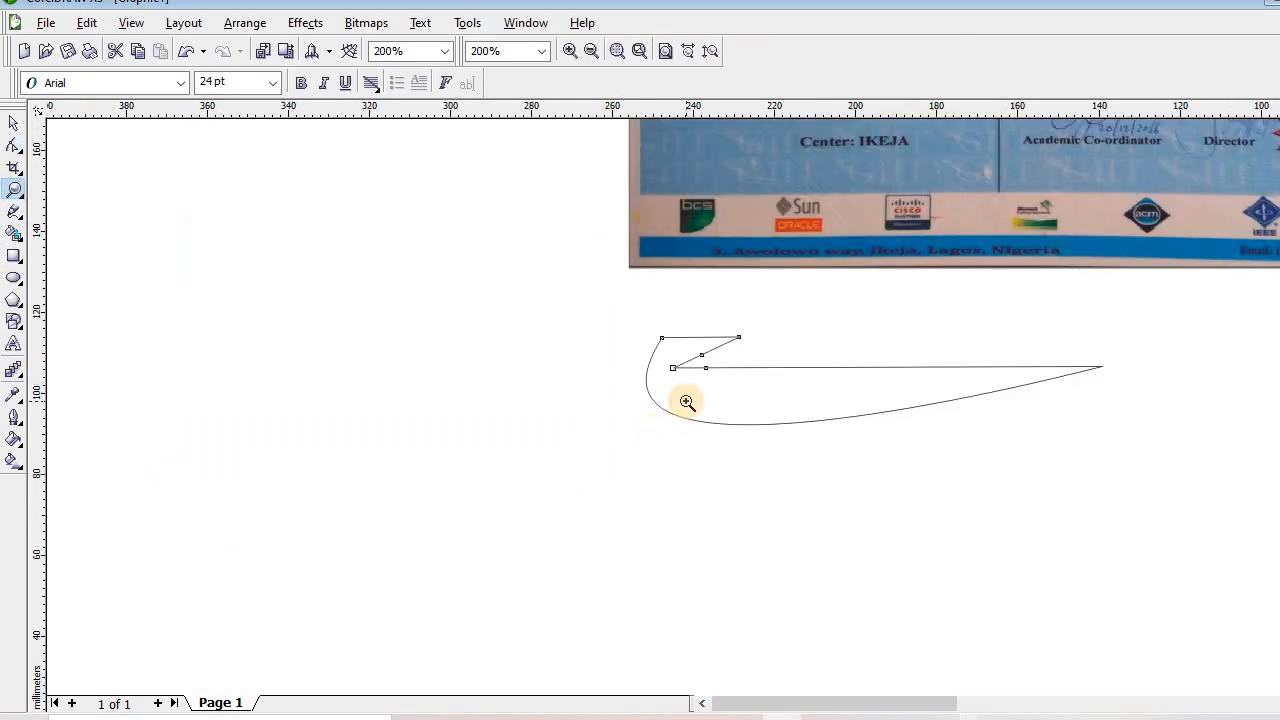
pyautogui.click(686, 401)
pyautogui.click(12, 155)
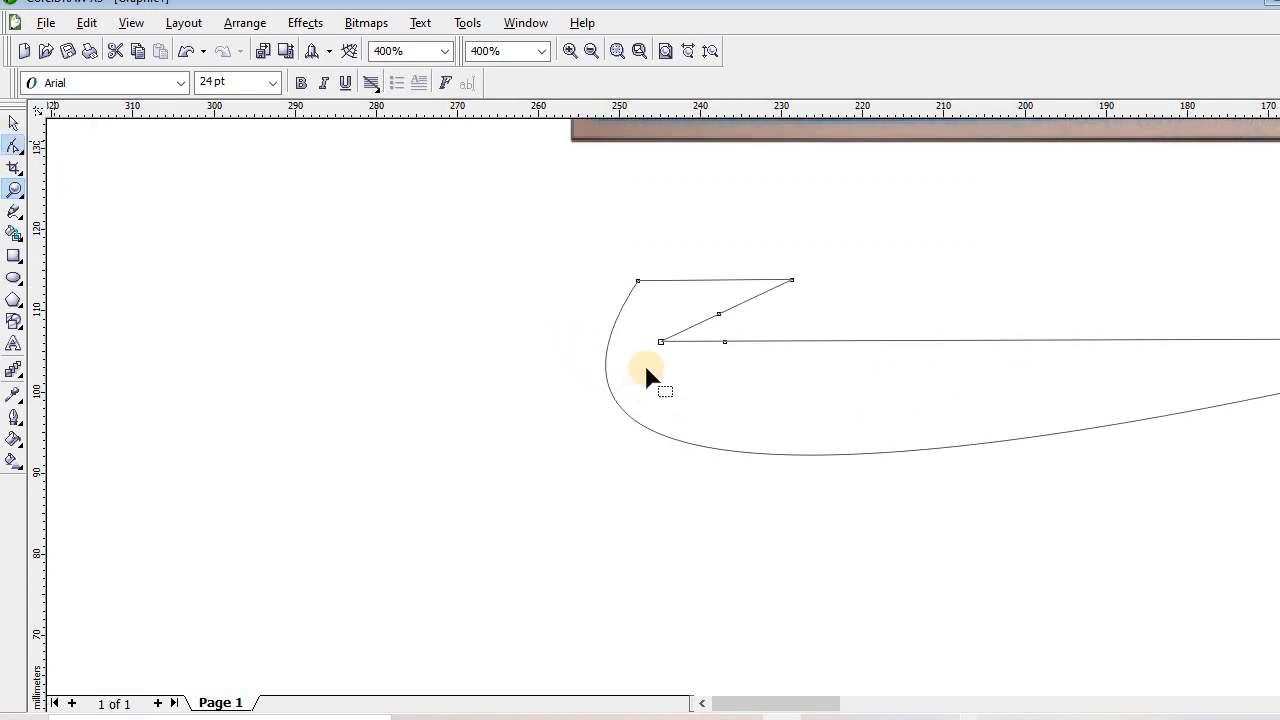
pyautogui.moveTo(661, 343); pyautogui.dragTo(724, 338)
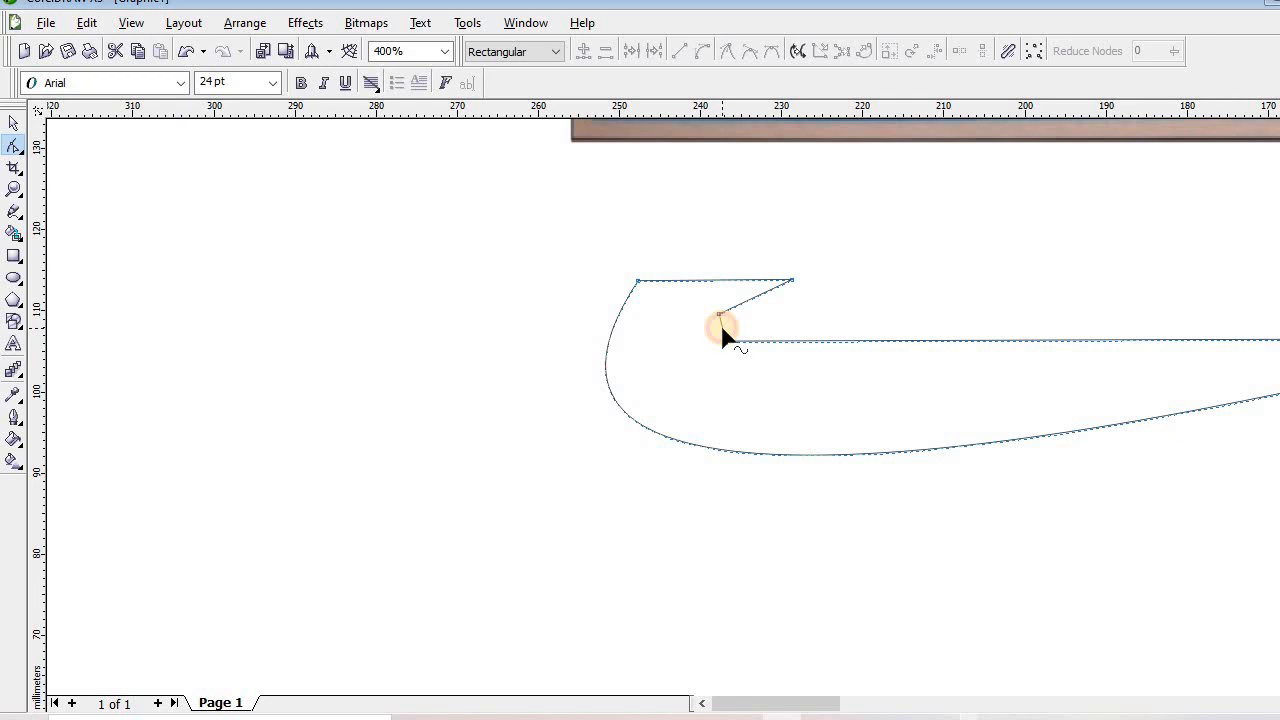
pyautogui.click(724, 340)
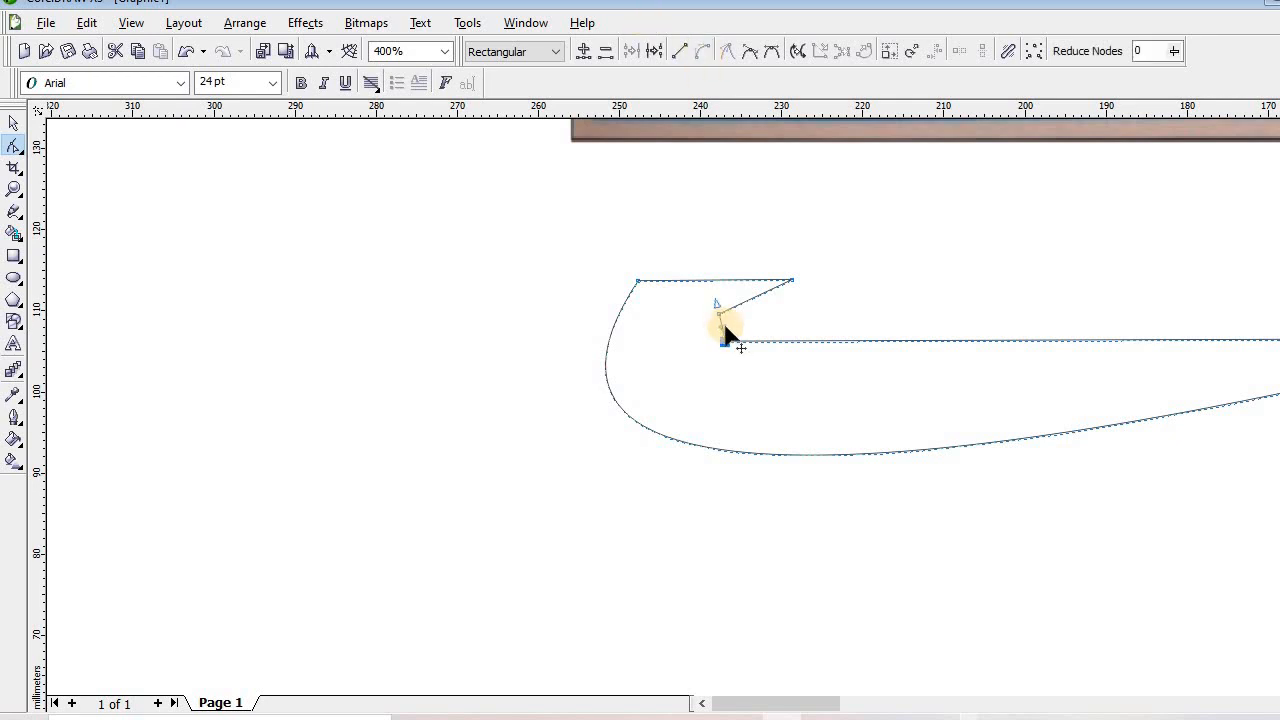
pyautogui.click(719, 318)
pyautogui.click(706, 342)
pyautogui.moveTo(705, 339); pyautogui.dragTo(706, 342)
# Smooth the sharp upper-left corner into an arc by deleting its node, then zoom back to 100%
pyautogui.doubleClick(606, 350)
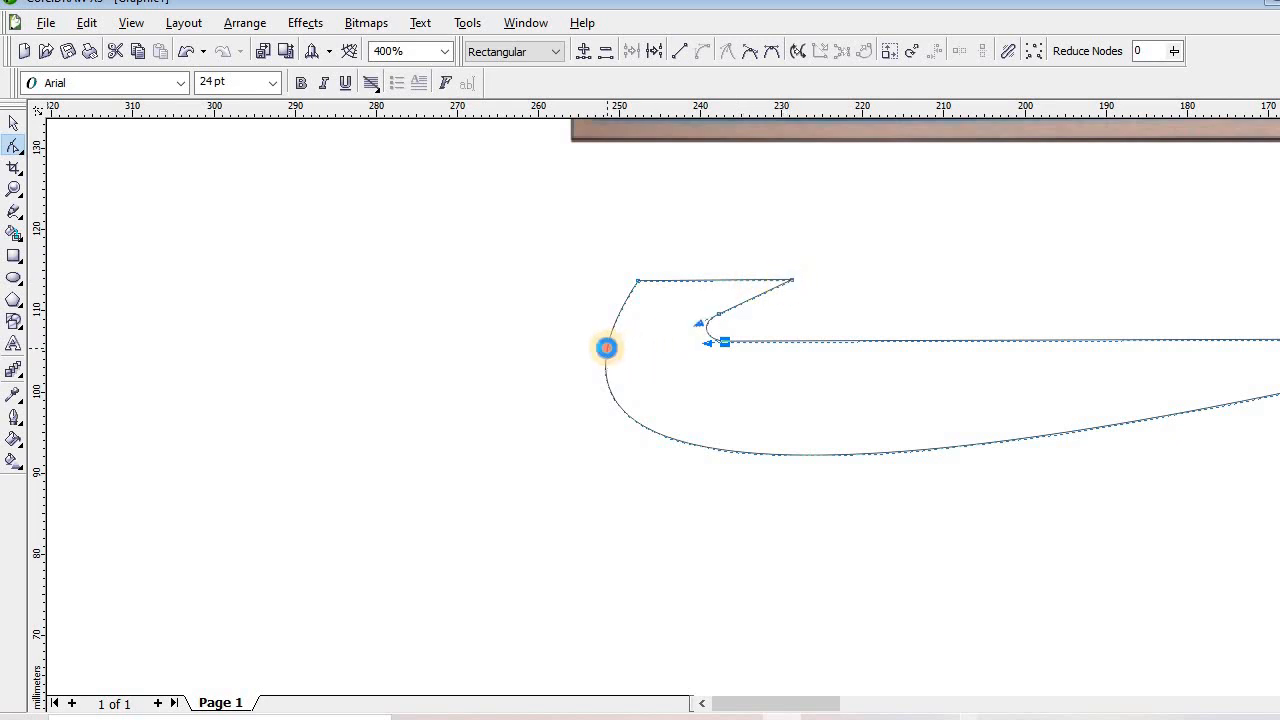
pyautogui.doubleClick(639, 283)
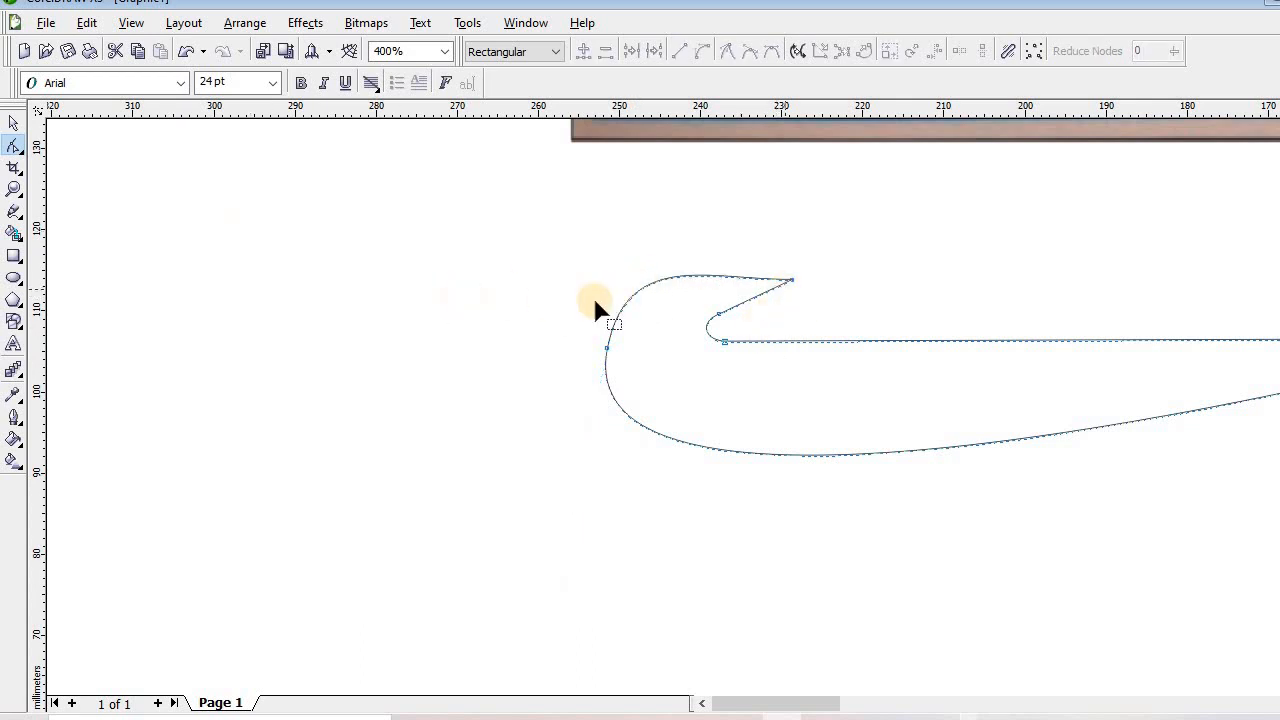
pyautogui.click(13, 188)
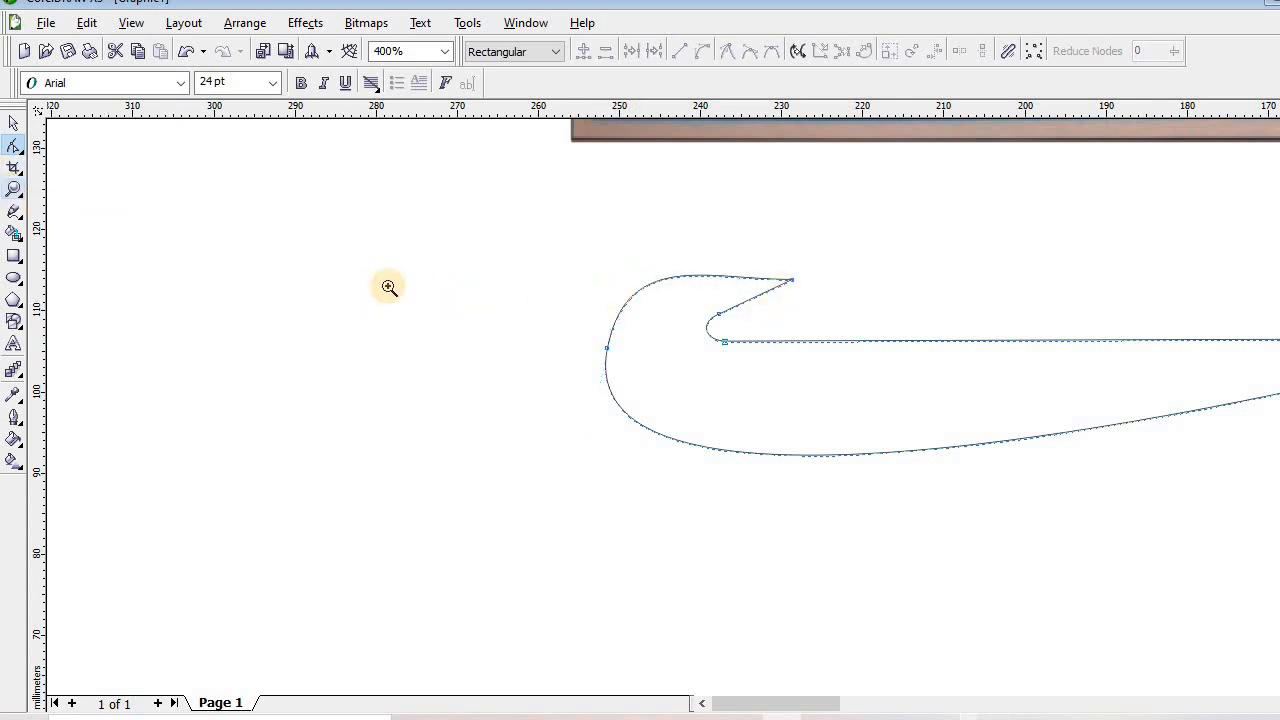
pyautogui.rightClick(389, 287)
pyautogui.rightClick(655, 362)
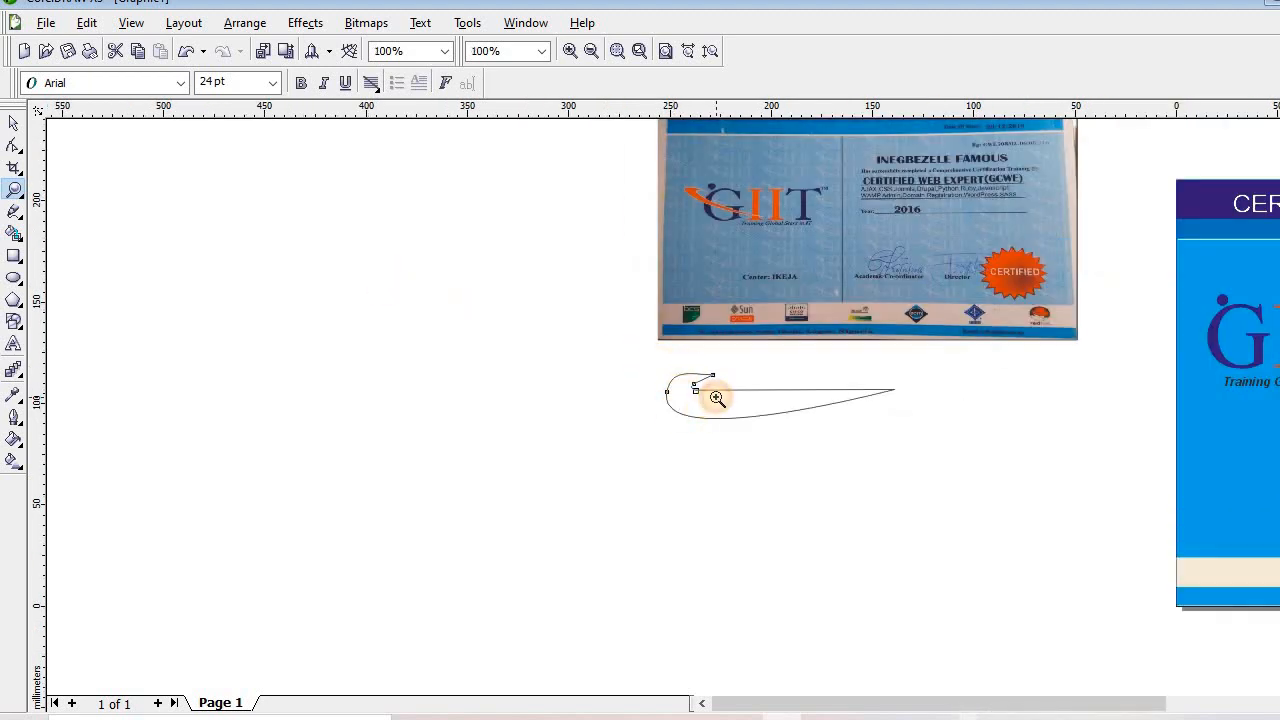
# Zoom in on the left end and shift the swoosh's tip node to the right
pyautogui.click(712, 396)
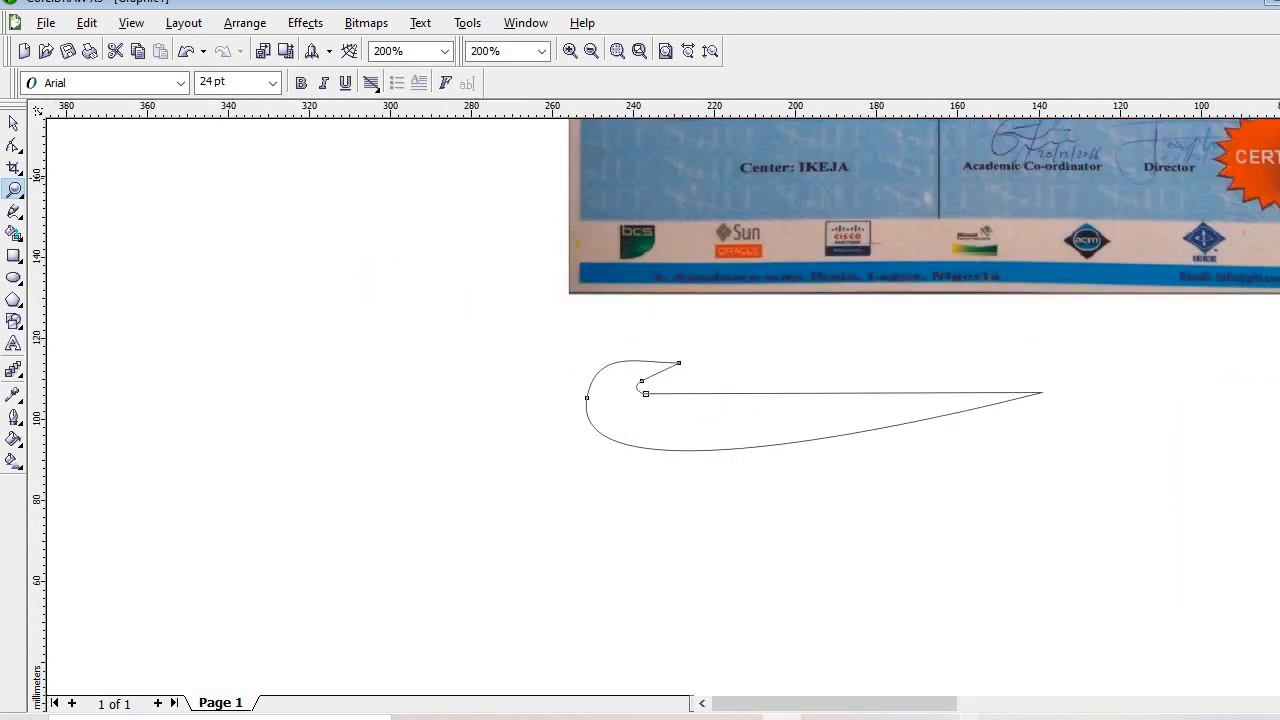
pyautogui.scroll(1, 656, 380)
pyautogui.scroll(2, 656, 380)
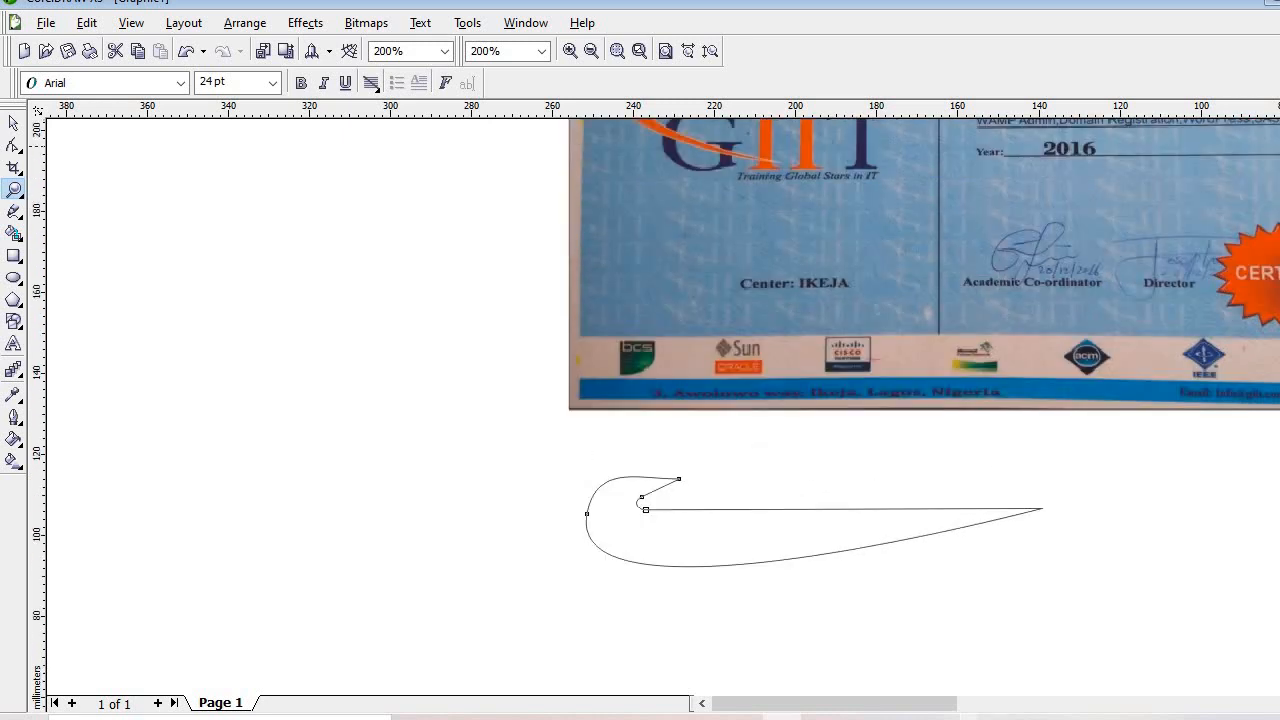
pyautogui.click(13, 145)
pyautogui.click(657, 548)
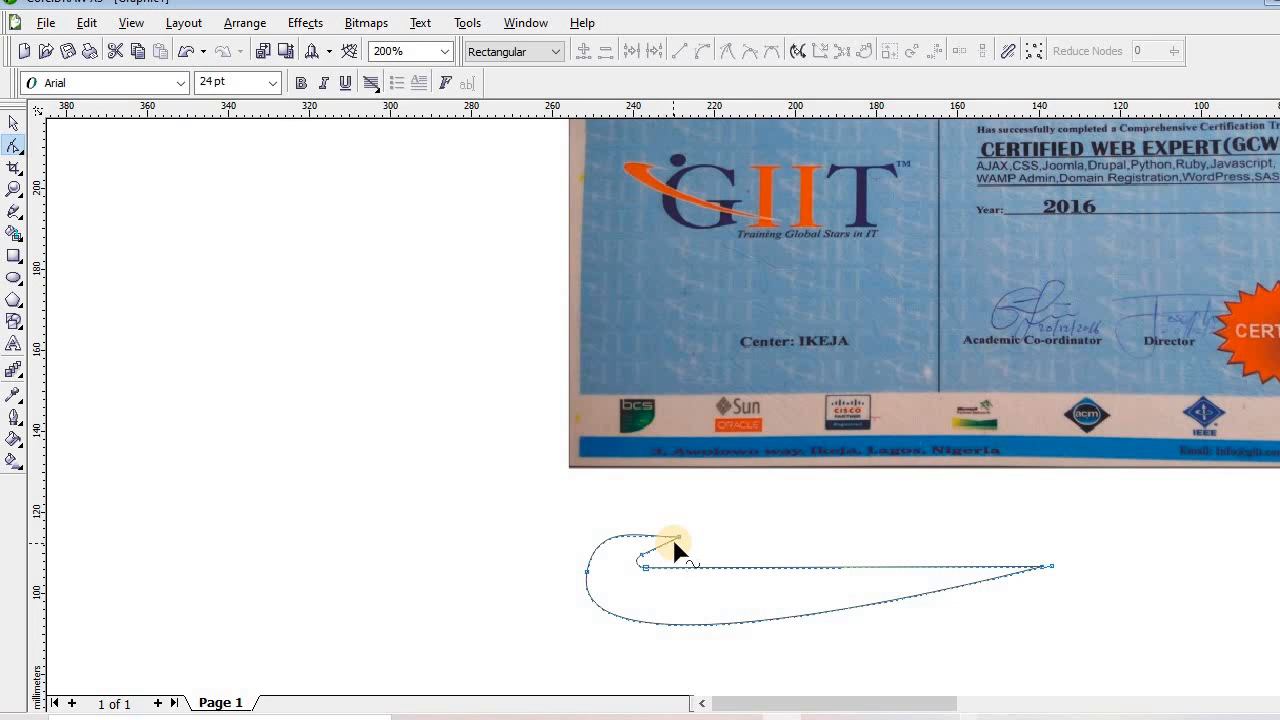
pyautogui.moveTo(677, 538); pyautogui.dragTo(694, 535)
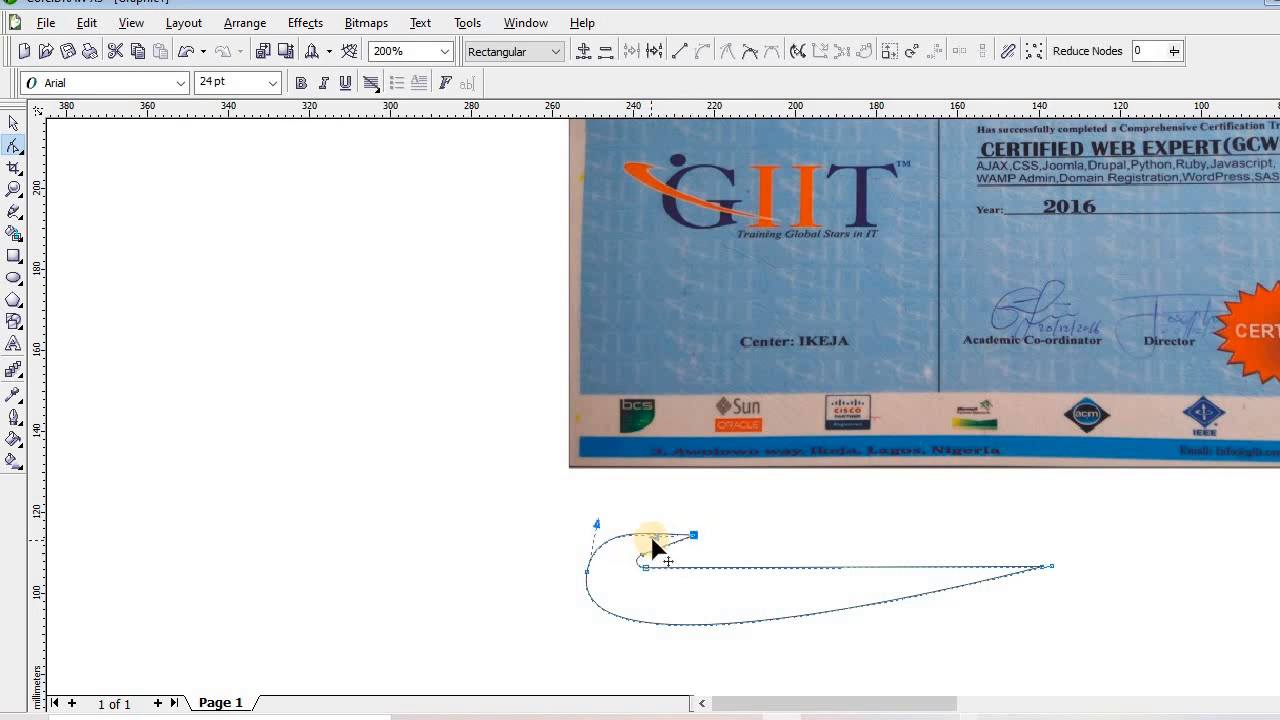
pyautogui.moveTo(652, 548)
pyautogui.mouseDown()
pyautogui.moveTo(646, 600)
pyautogui.moveTo(617, 589)
pyautogui.moveTo(629, 566)
pyautogui.moveTo(628, 594)
pyautogui.moveTo(646, 595)
pyautogui.moveTo(632, 562)
pyautogui.moveTo(632, 585)
pyautogui.moveTo(671, 554)
pyautogui.mouseUp()
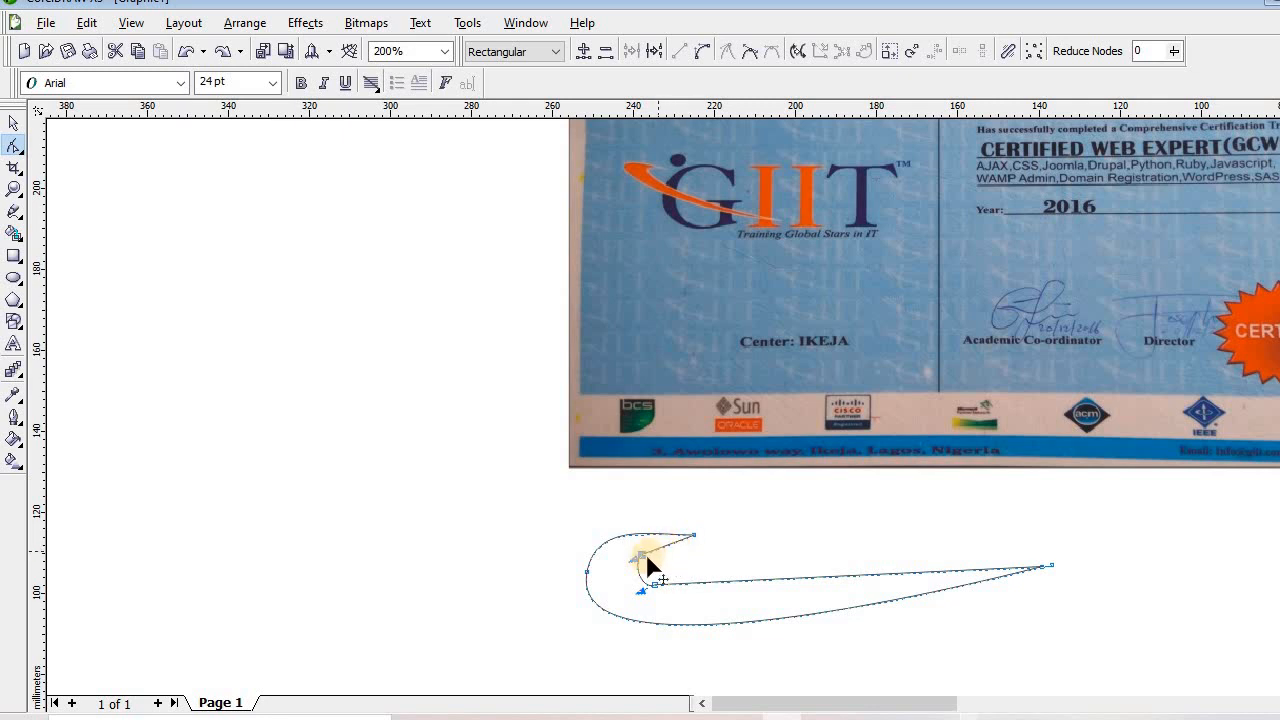
# Rework the inner nodes where the hook meets the tail, undoing the last adjustment
pyautogui.moveTo(640, 565)
pyautogui.mouseDown()
pyautogui.moveTo(640, 580)
pyautogui.moveTo(675, 575)
pyautogui.mouseUp()
pyautogui.click(674, 567)
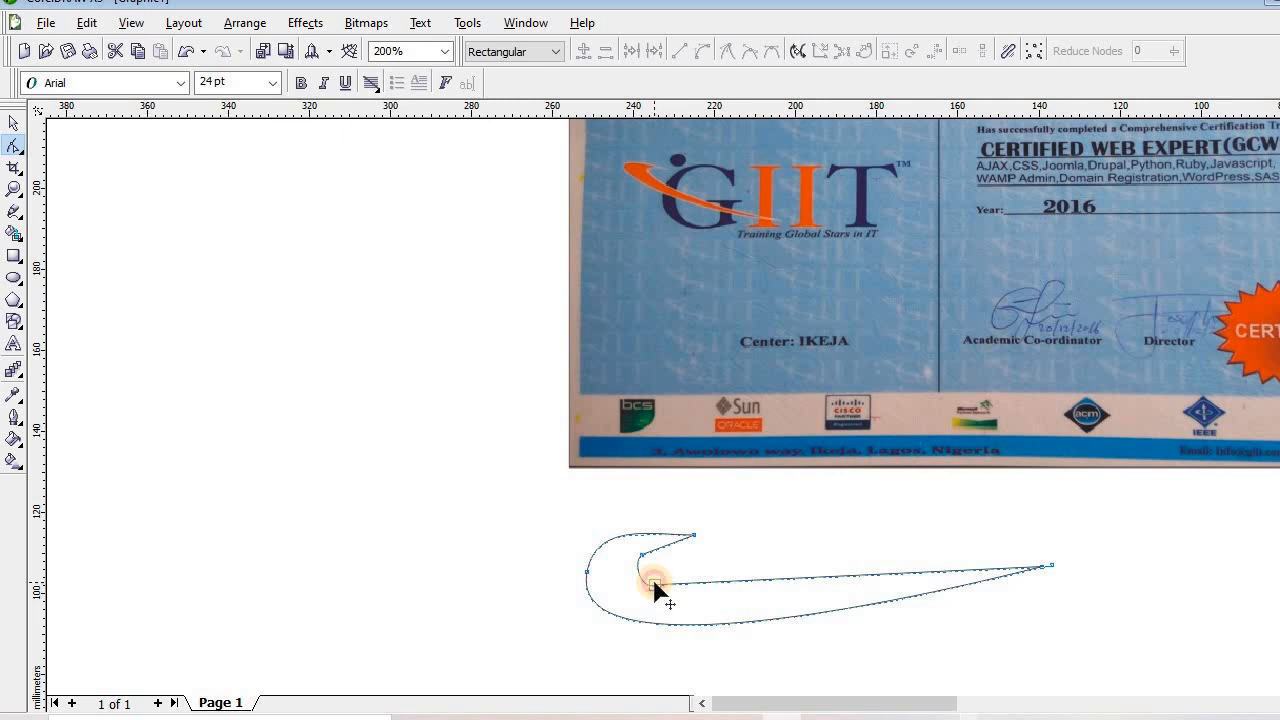
pyautogui.click(654, 586)
pyautogui.moveTo(655, 590); pyautogui.dragTo(640, 585)
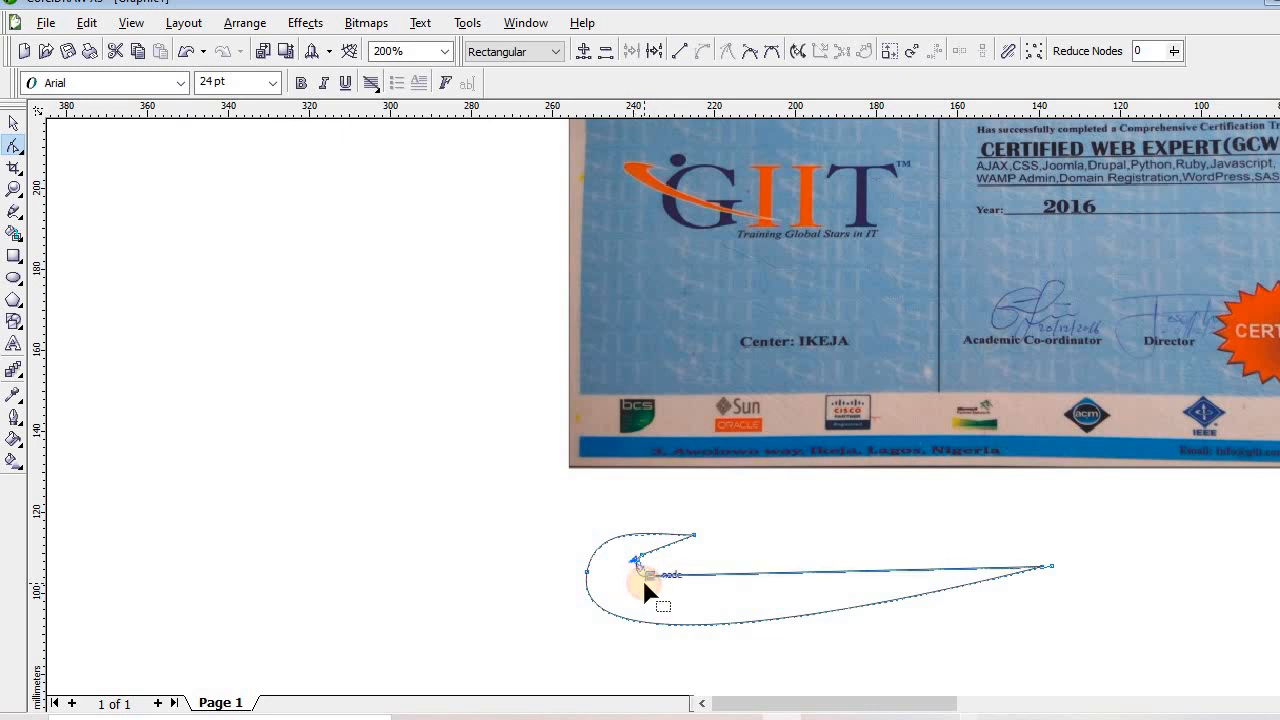
pyautogui.click(489, 562)
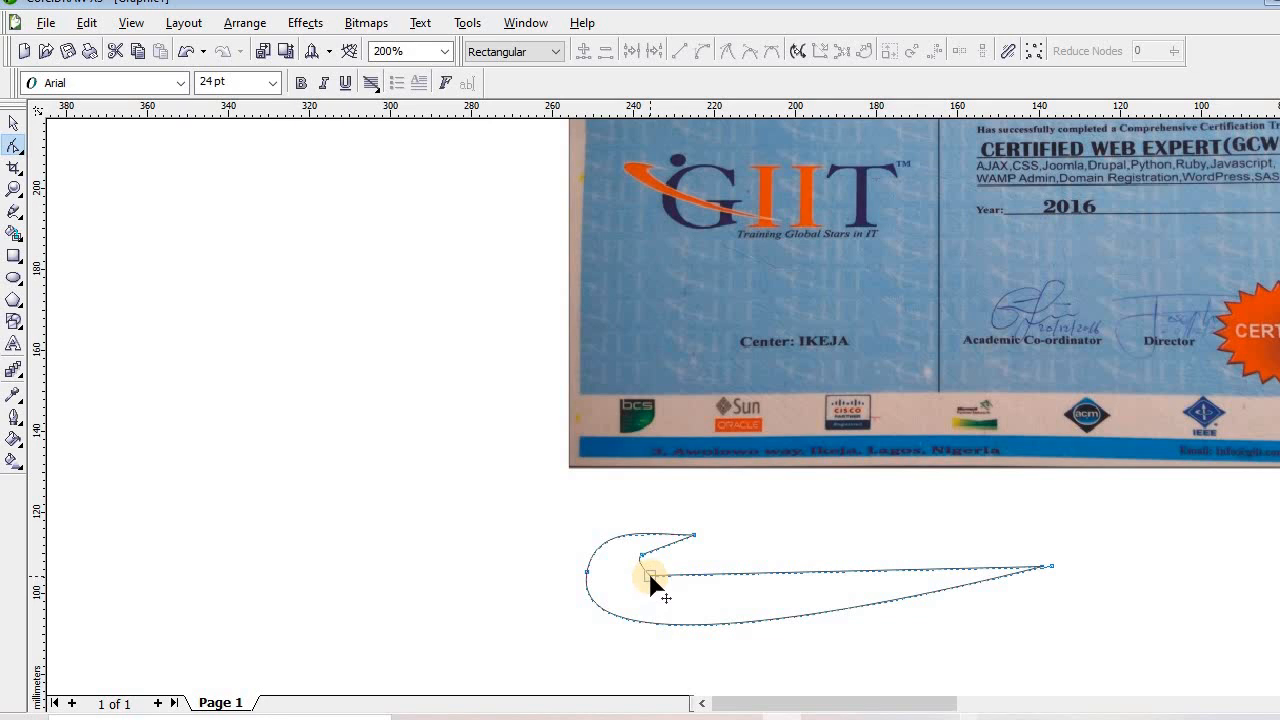
pyautogui.click(650, 578)
pyautogui.click(643, 556)
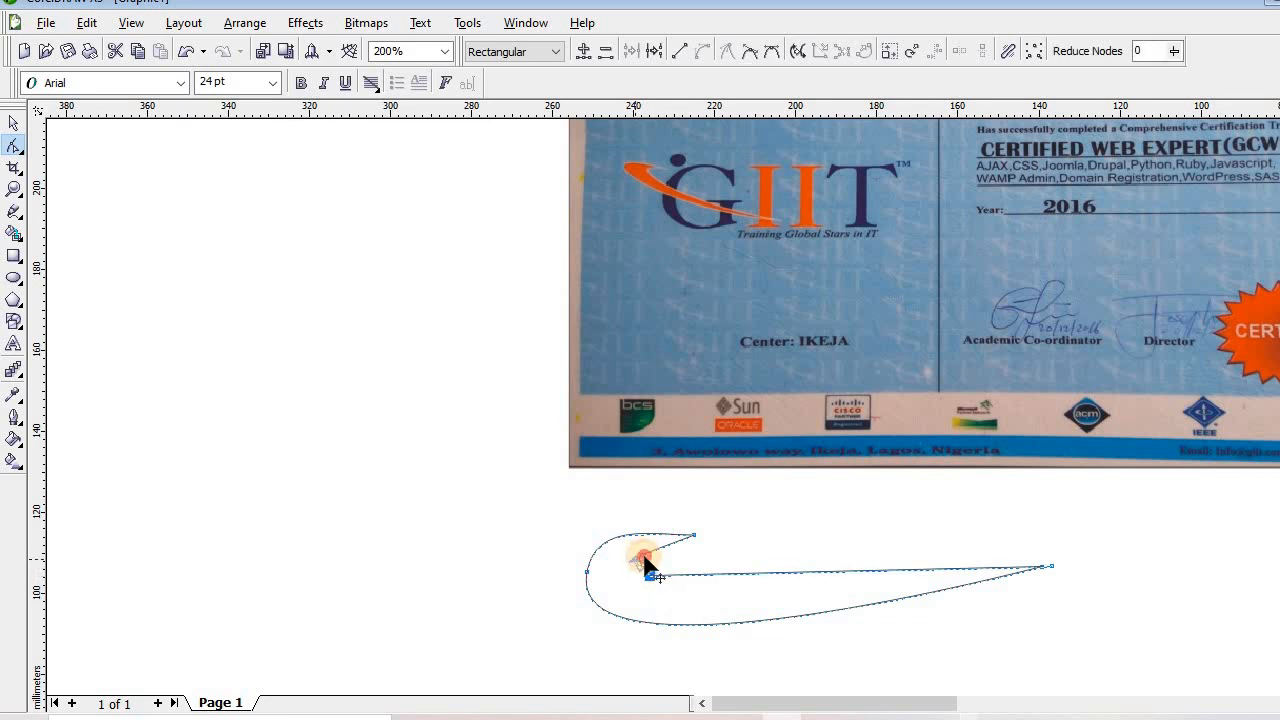
pyautogui.click(631, 568)
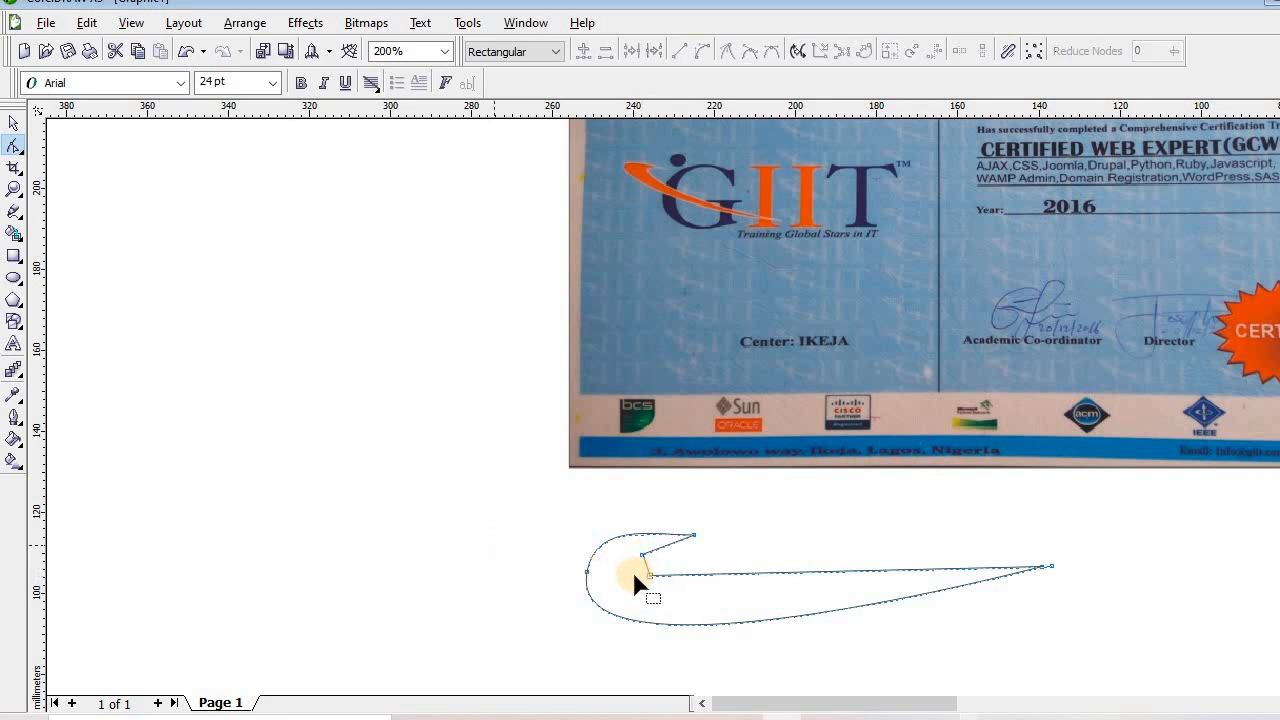
pyautogui.click(14, 190)
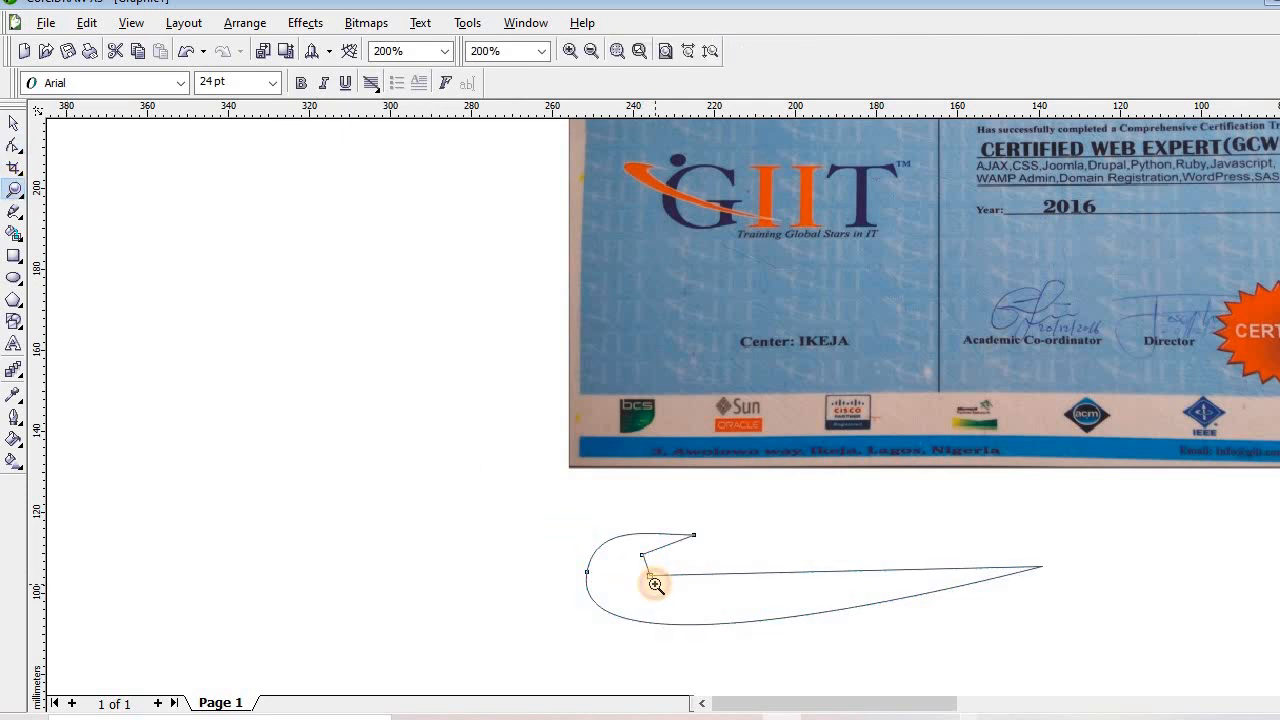
pyautogui.click(655, 584)
pyautogui.hotkey('ctrl', 'z')
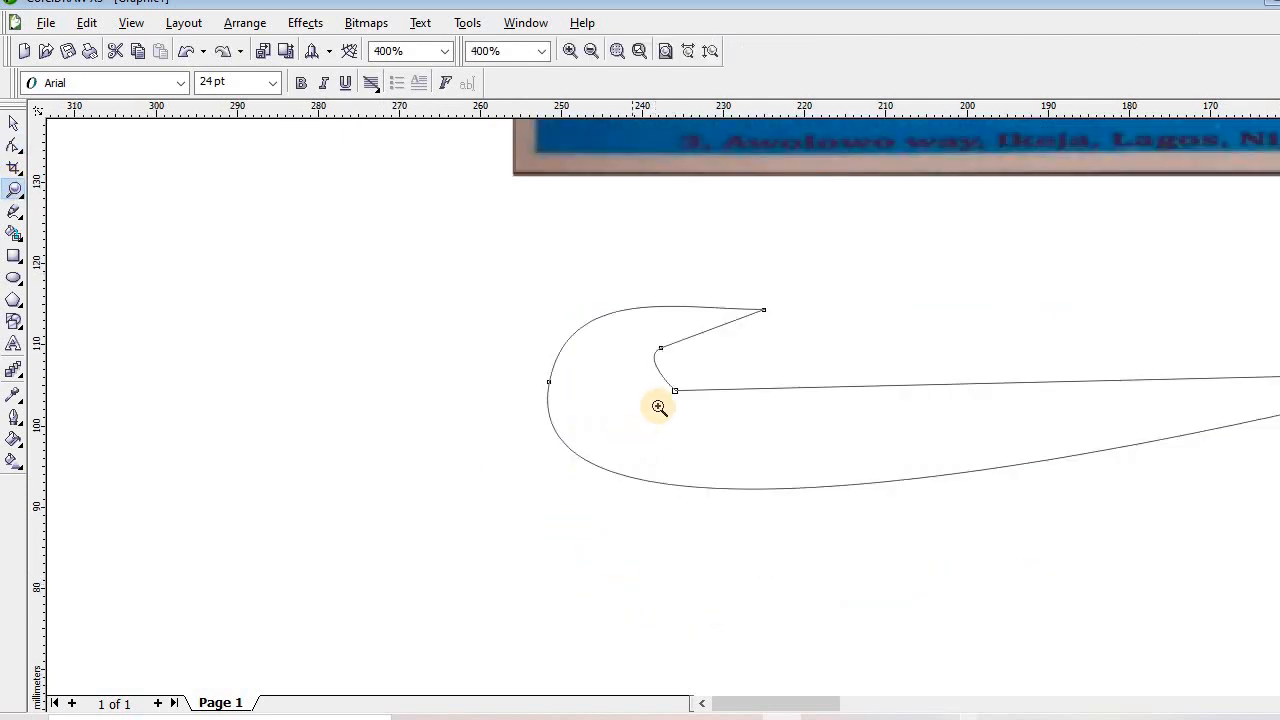
# Curve the inner joint smoothly and pull the hook's upper tip up and to the left
pyautogui.click(14, 150)
pyautogui.click(661, 388)
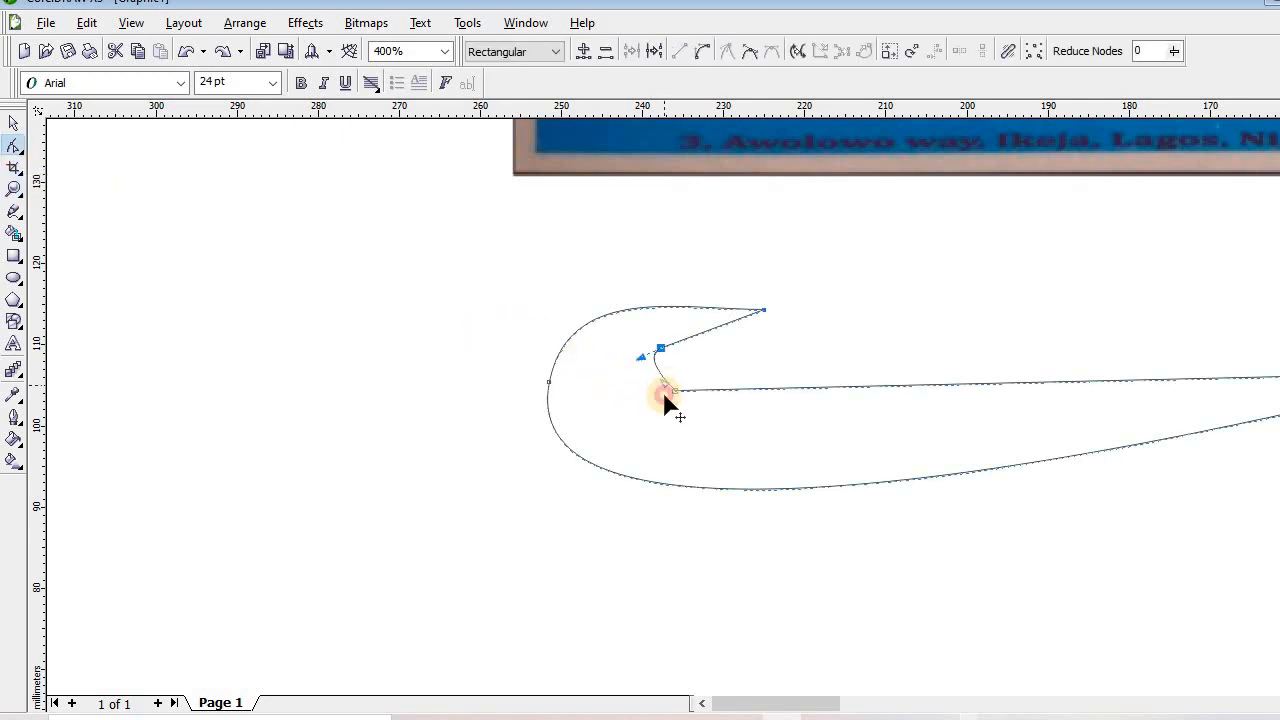
pyautogui.click(673, 389)
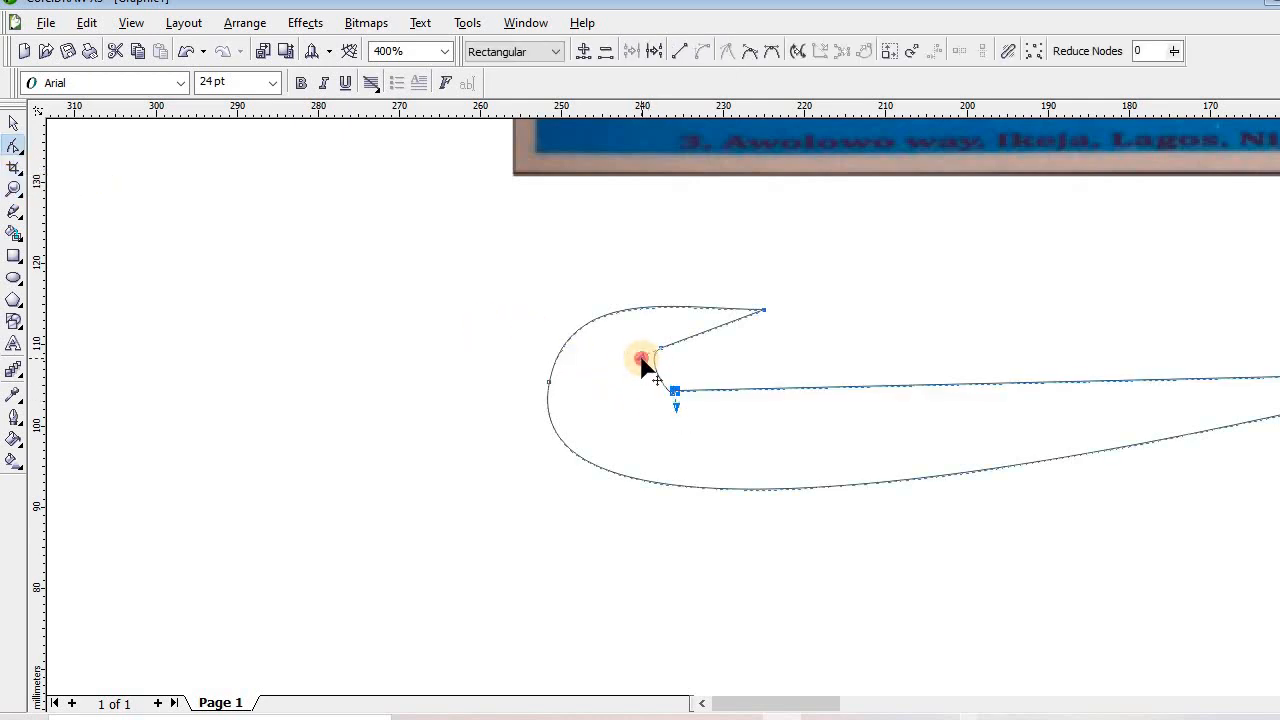
pyautogui.click(650, 355)
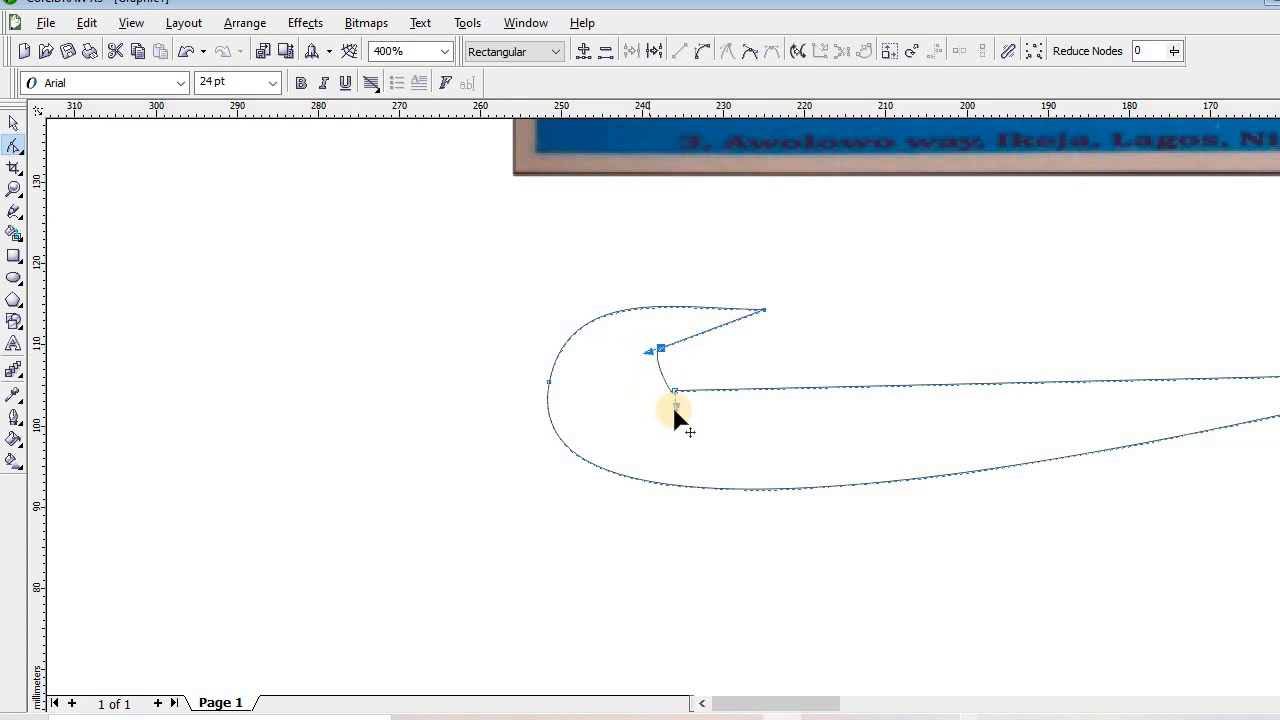
pyautogui.moveTo(675, 408); pyautogui.dragTo(647, 383)
pyautogui.moveTo(758, 314); pyautogui.dragTo(742, 296)
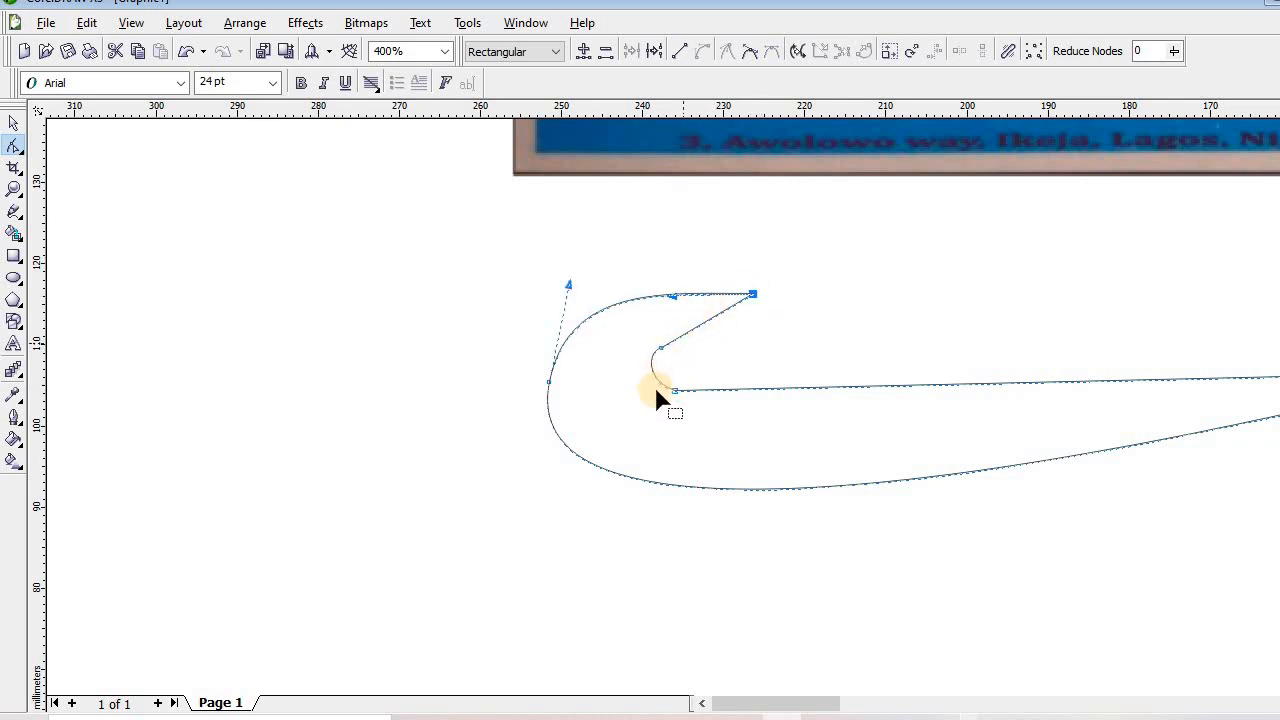
pyautogui.click(660, 350)
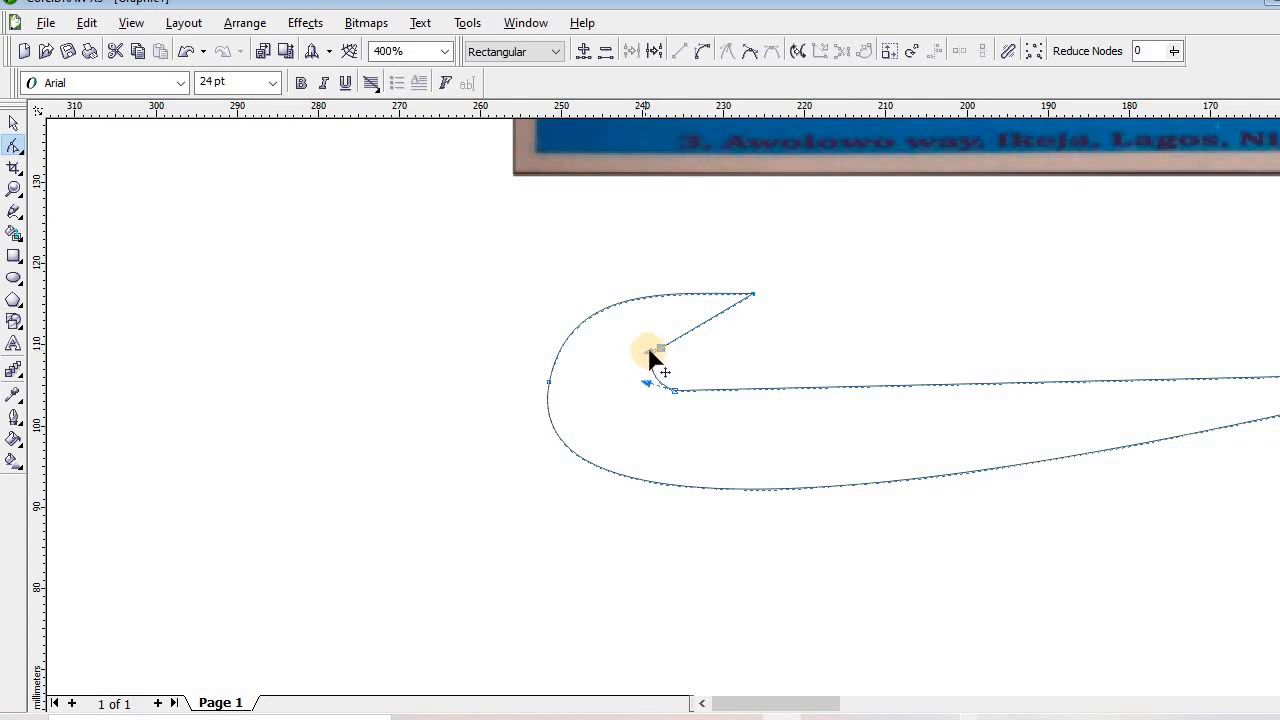
# Zoom out from 200% to view the whole layout
pyautogui.click(436, 330)
pyautogui.click(14, 188)
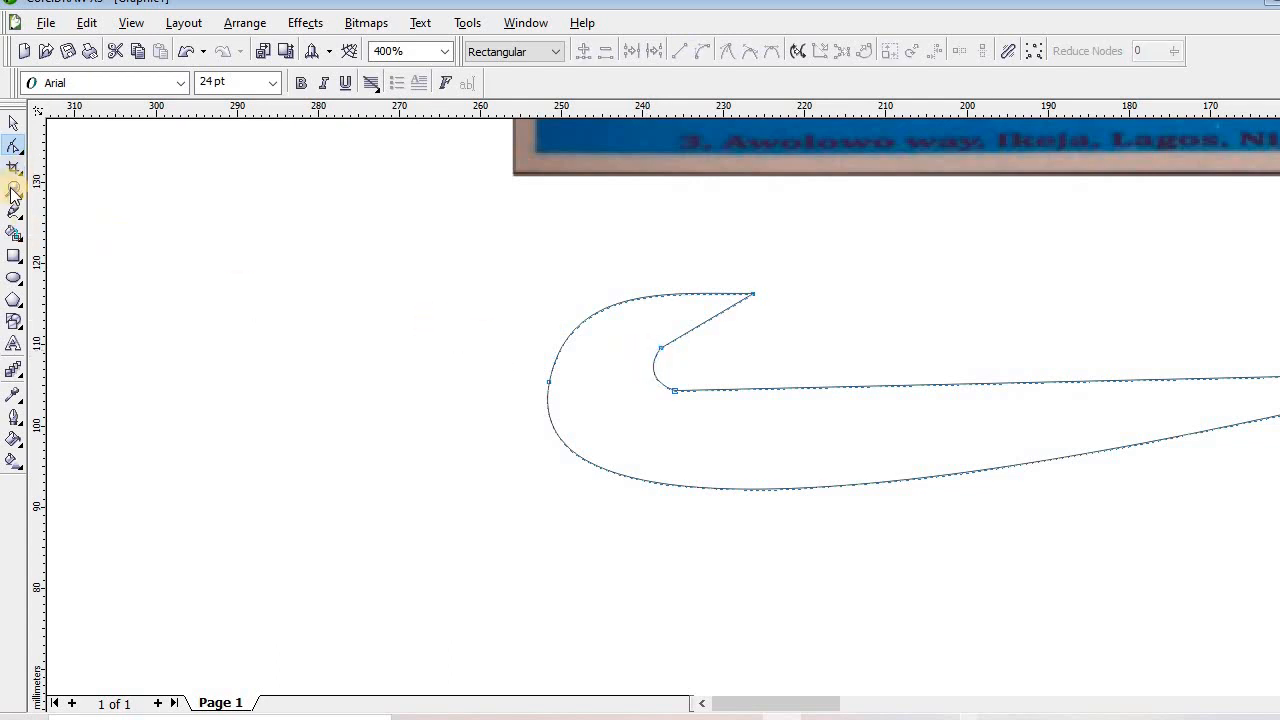
pyautogui.rightClick(454, 398)
pyautogui.rightClick(454, 398)
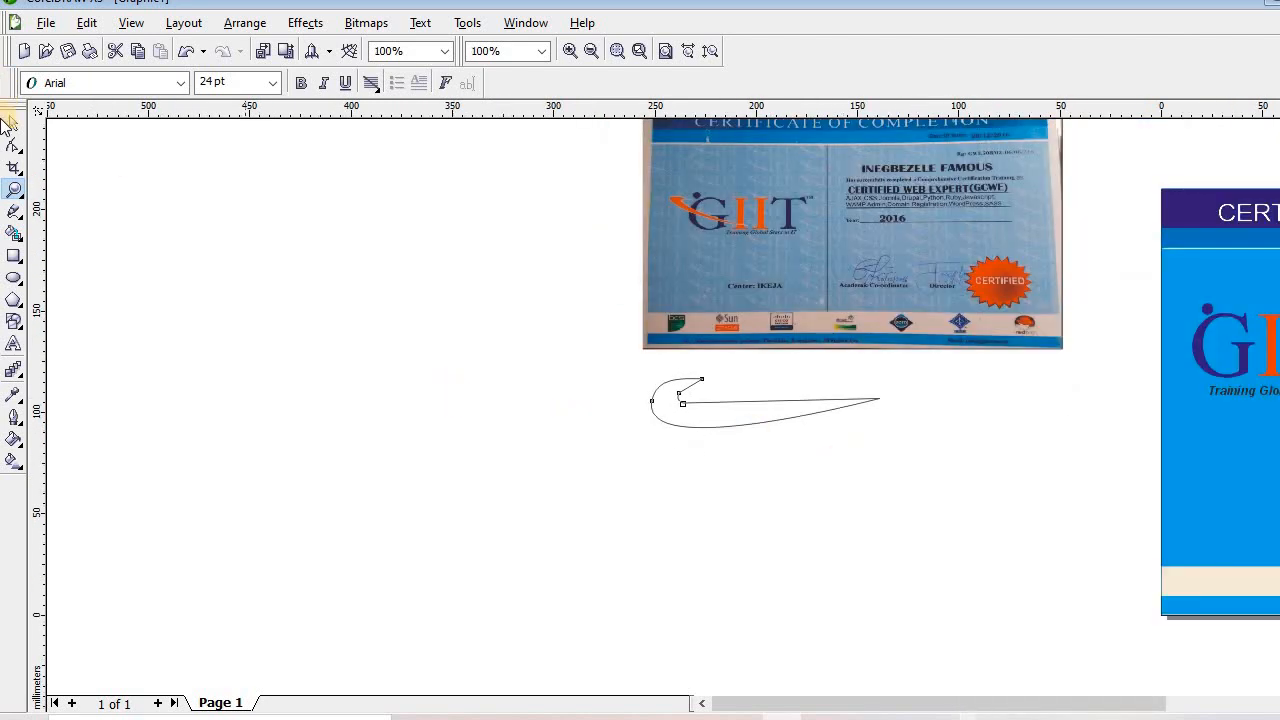
# Drop the swoosh's tail end lower and reshape its lower edge
pyautogui.click(14, 145)
pyautogui.click(884, 401)
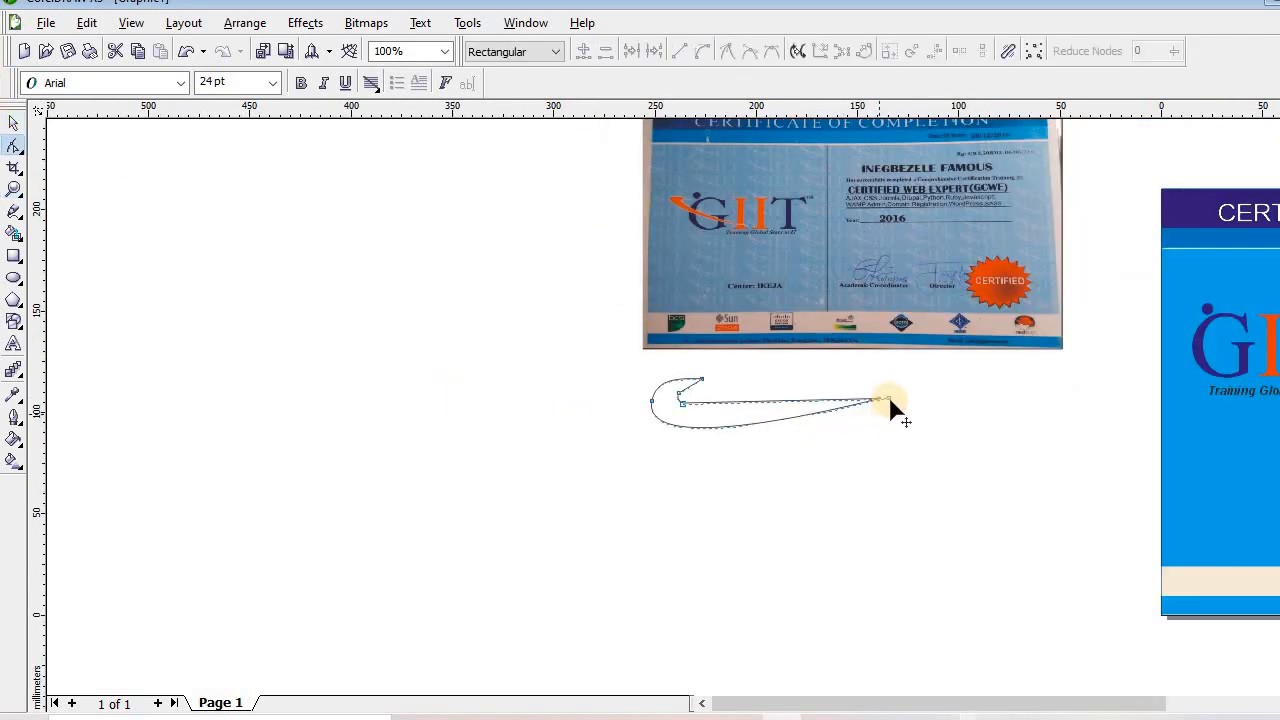
pyautogui.moveTo(882, 402); pyautogui.dragTo(879, 427)
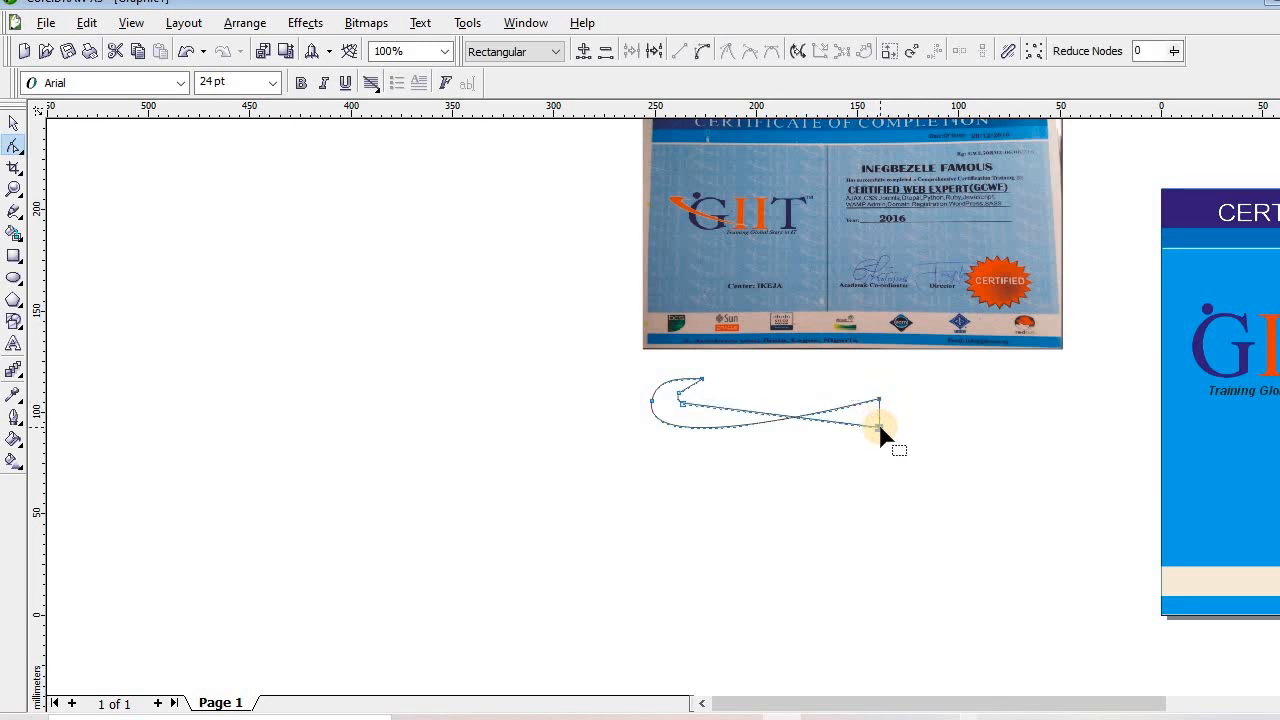
pyautogui.hotkey('ctrl', 'z')
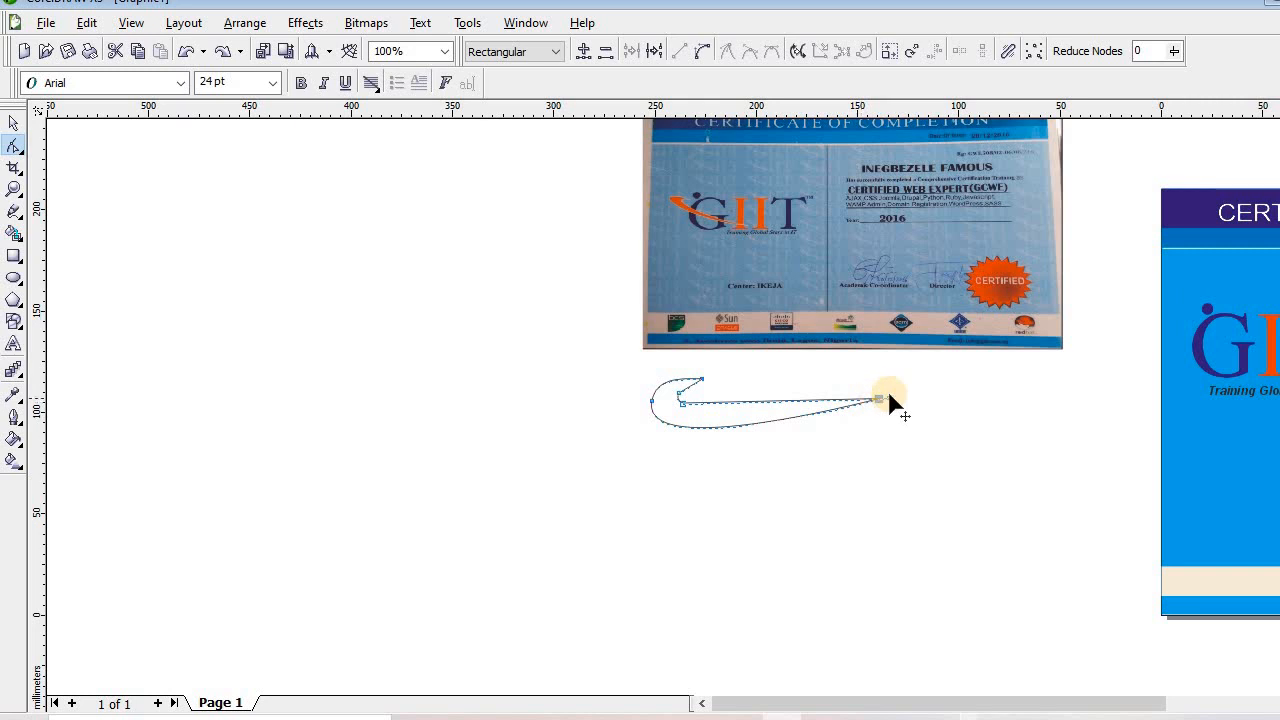
pyautogui.click(889, 400)
pyautogui.moveTo(880, 405); pyautogui.dragTo(828, 428)
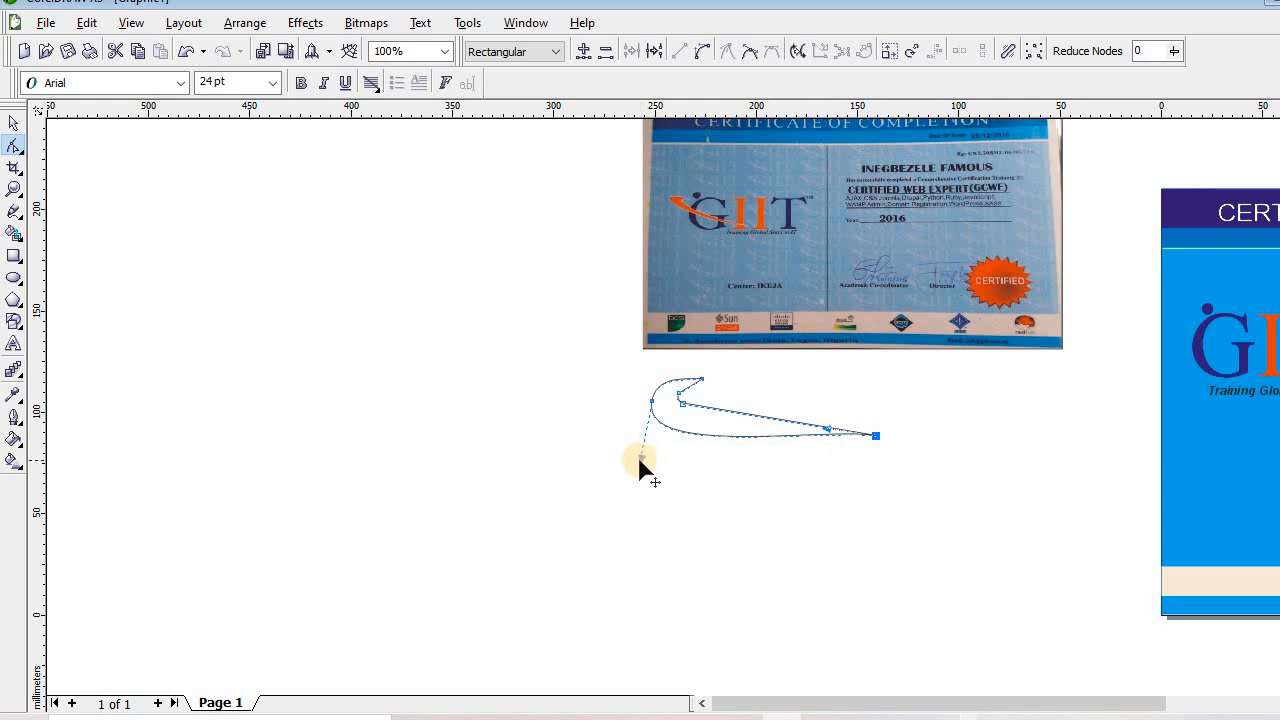
pyautogui.moveTo(639, 459); pyautogui.dragTo(650, 431)
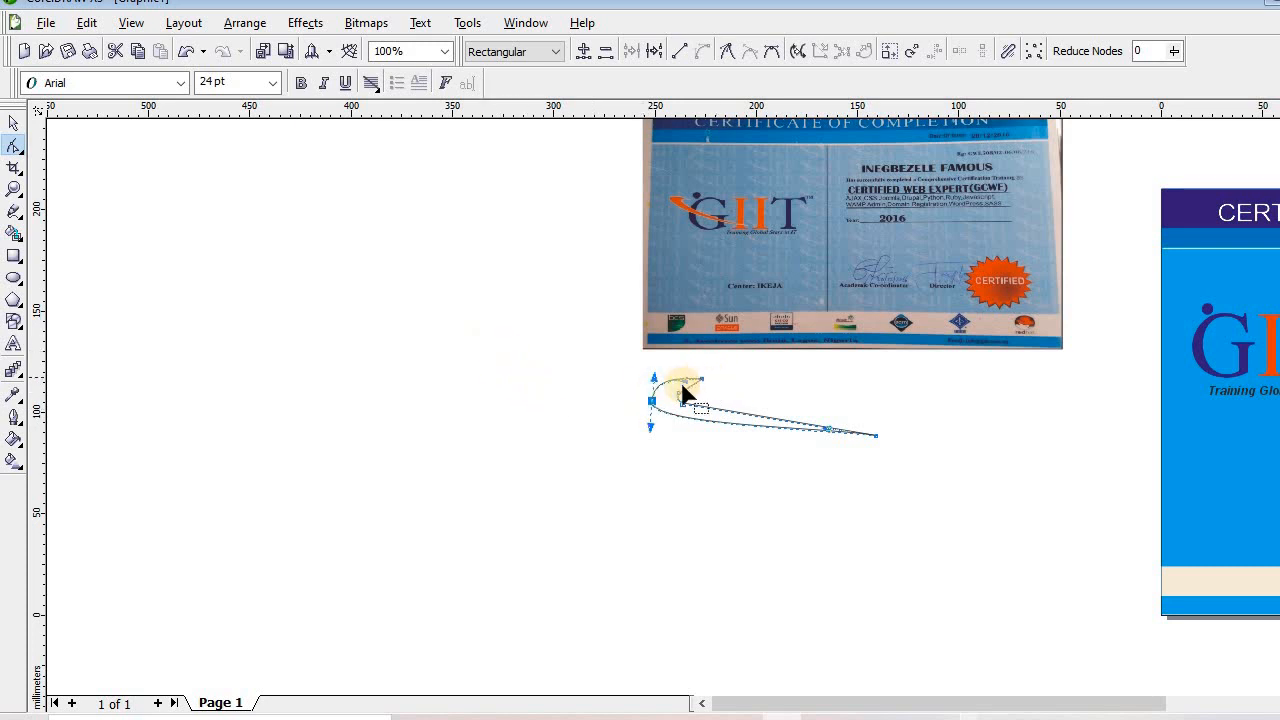
# Reshape the looped head's top and upper segments into a rounder outer curve
pyautogui.click(583, 378)
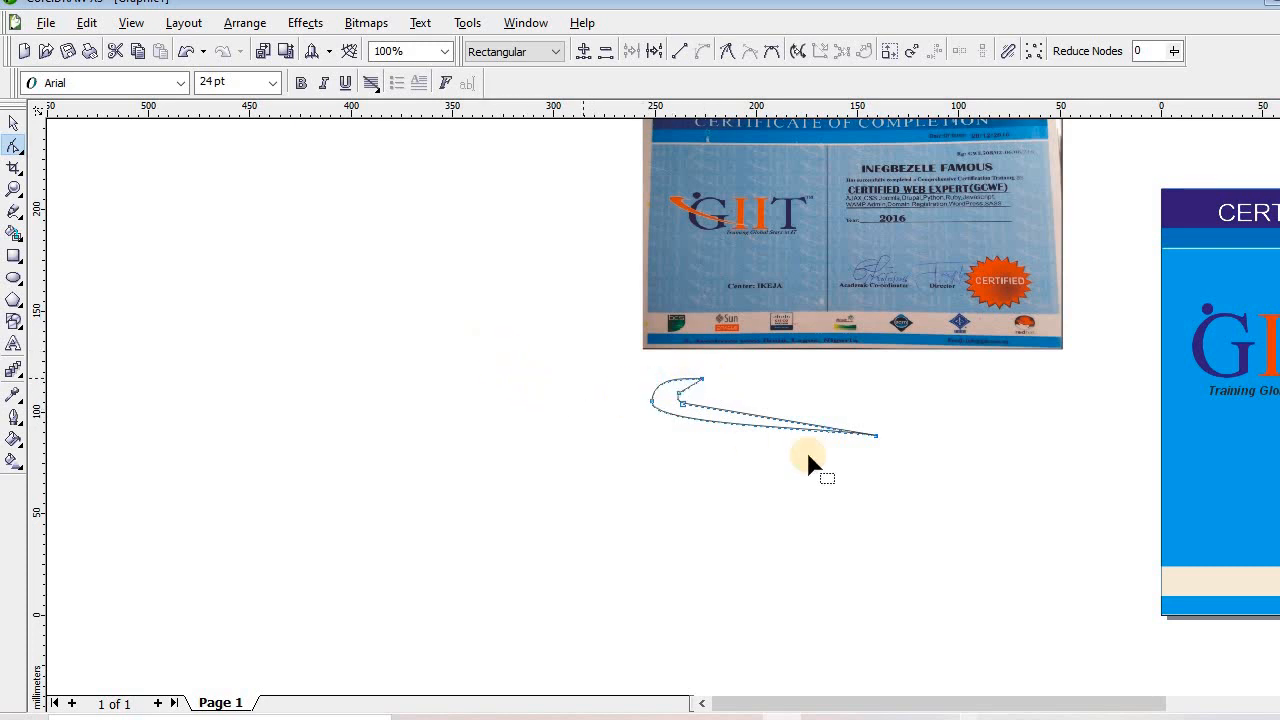
pyautogui.click(705, 380)
pyautogui.moveTo(707, 385); pyautogui.dragTo(680, 398)
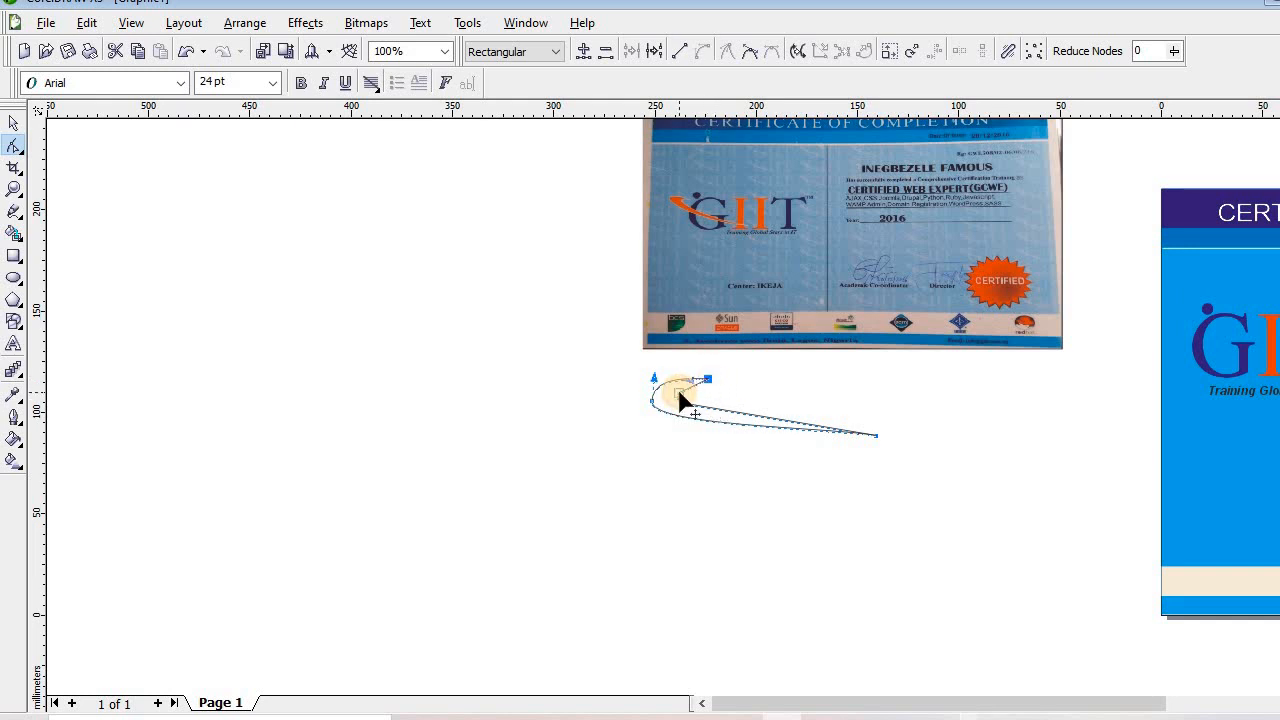
pyautogui.click(679, 398)
pyautogui.click(696, 470)
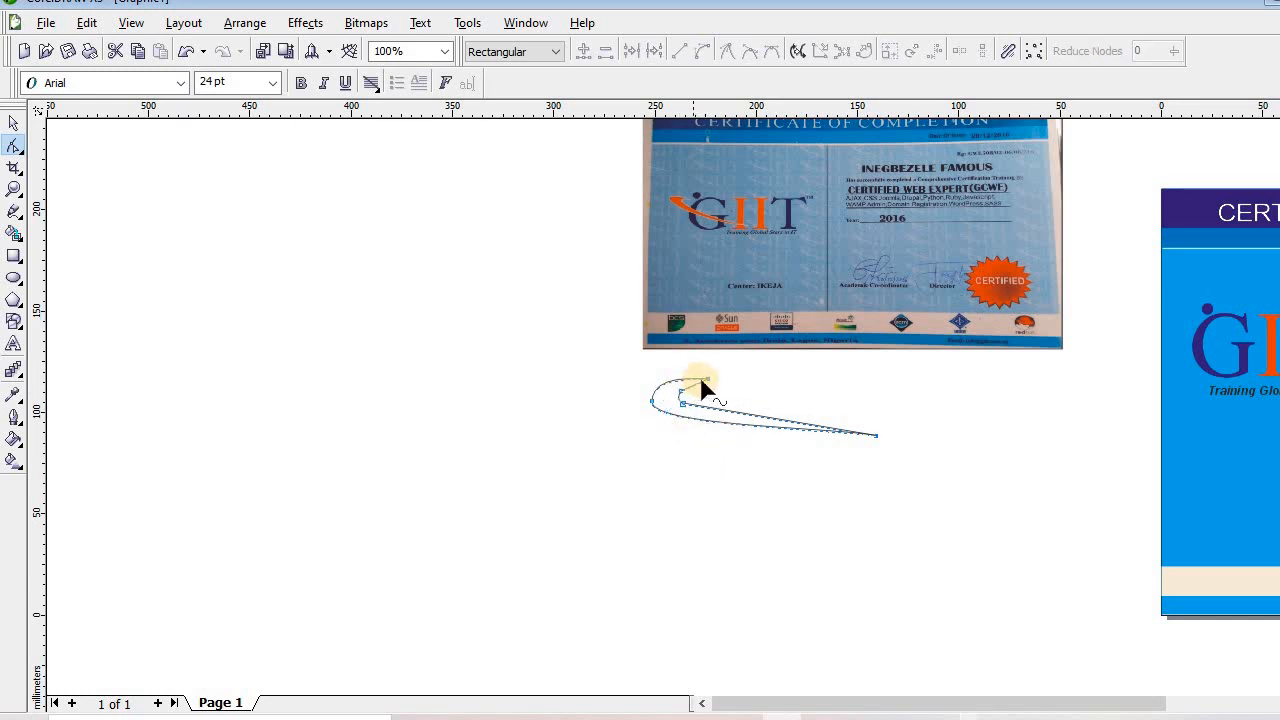
pyautogui.moveTo(703, 386); pyautogui.dragTo(649, 403)
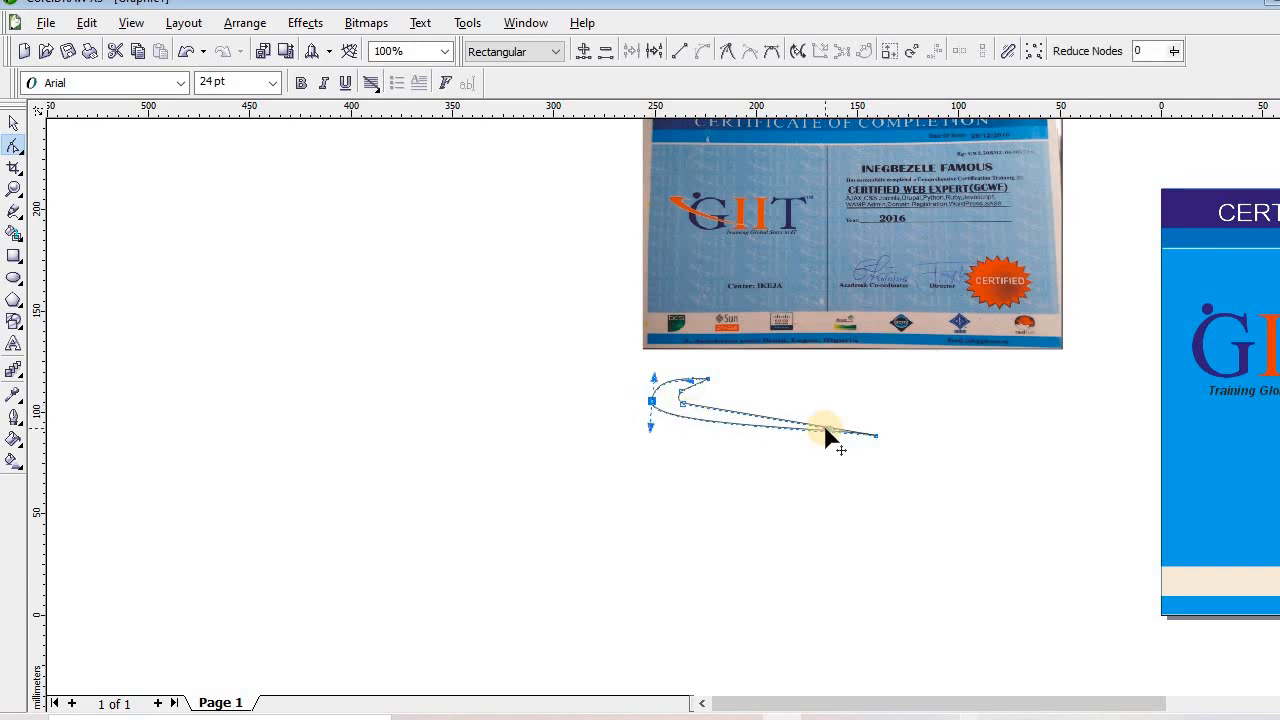
pyautogui.moveTo(816, 434); pyautogui.dragTo(809, 435)
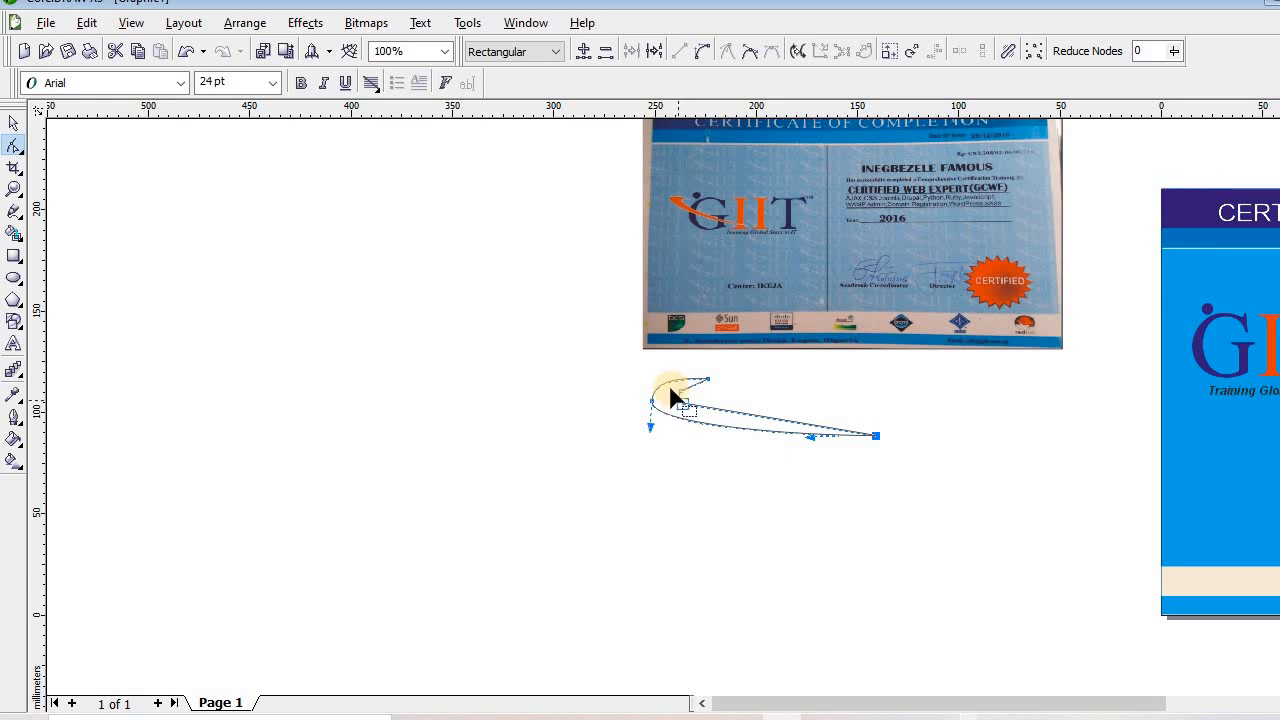
pyautogui.moveTo(672, 397); pyautogui.dragTo(692, 414)
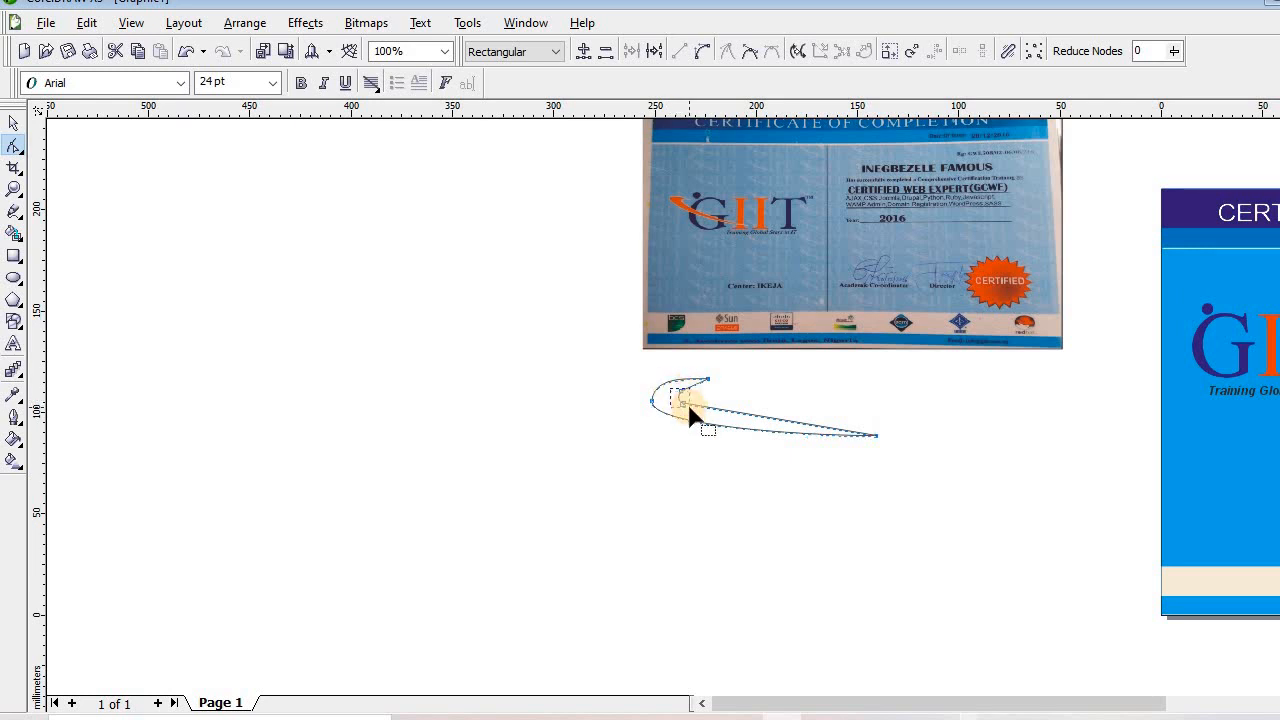
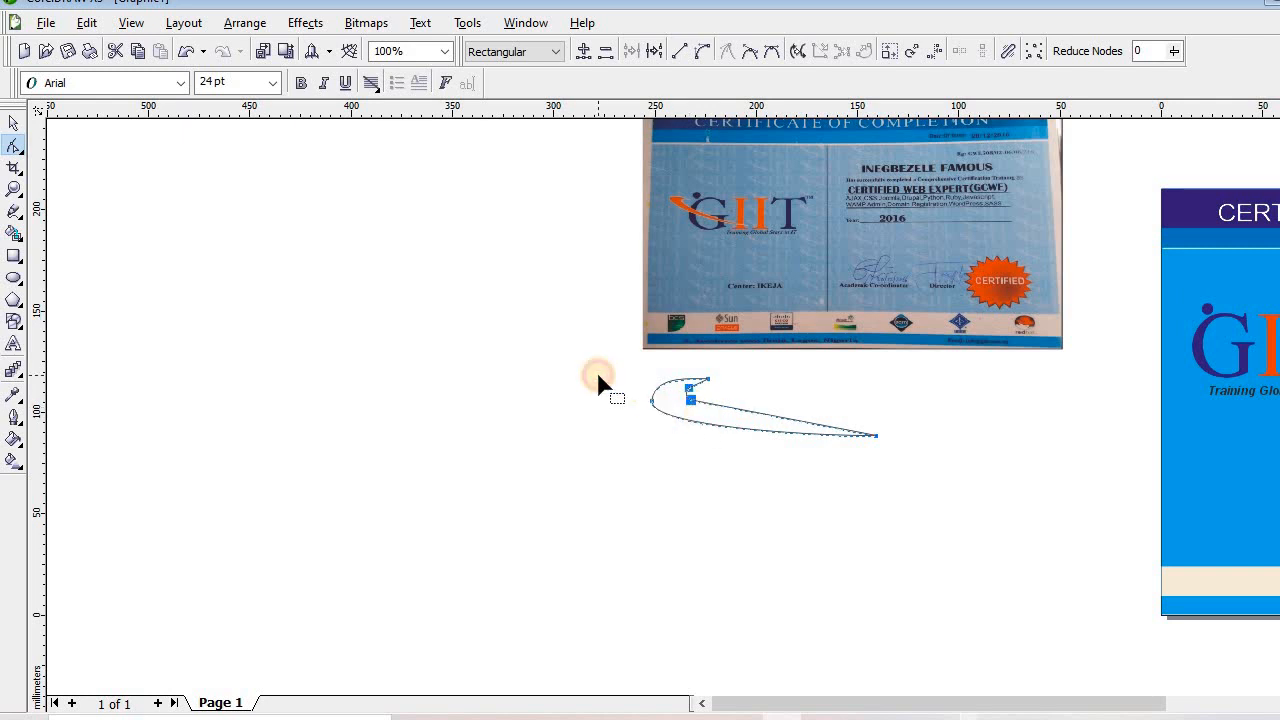
# Pull the swoosh's tail end lower using the lower segment's control handle
pyautogui.click(728, 424)
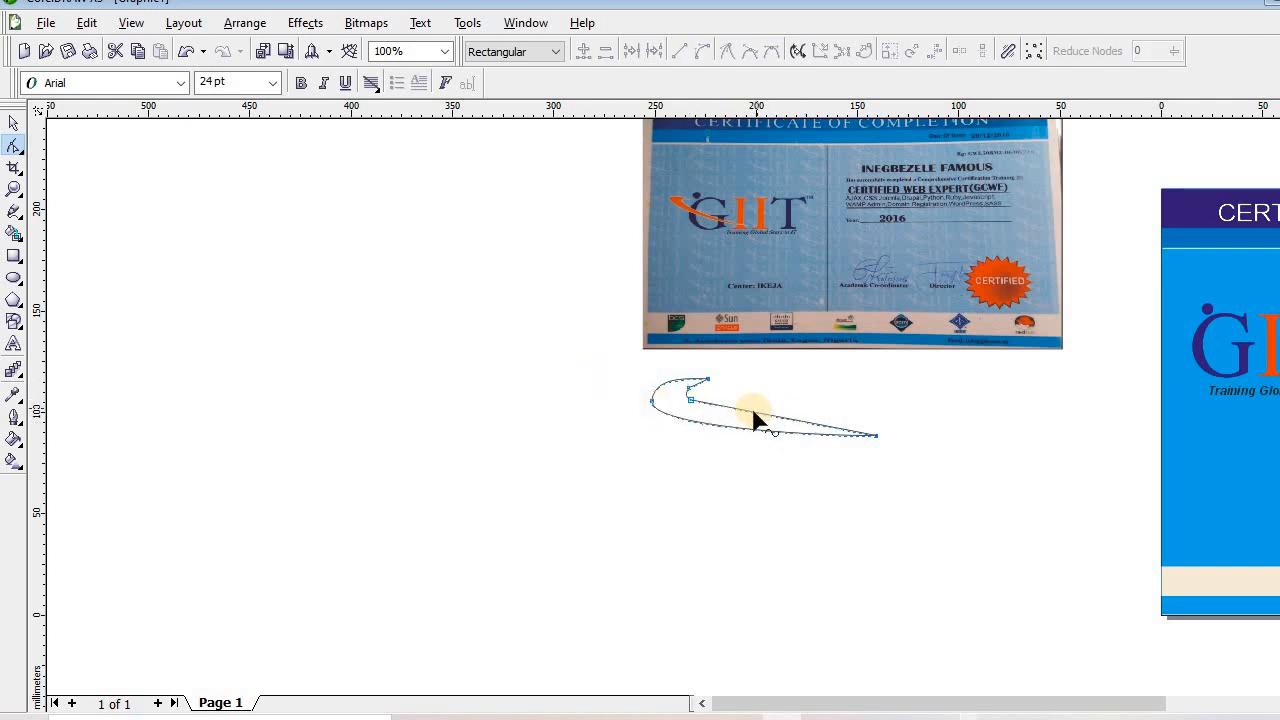
pyautogui.click(753, 412)
pyautogui.click(747, 413)
pyautogui.click(737, 420)
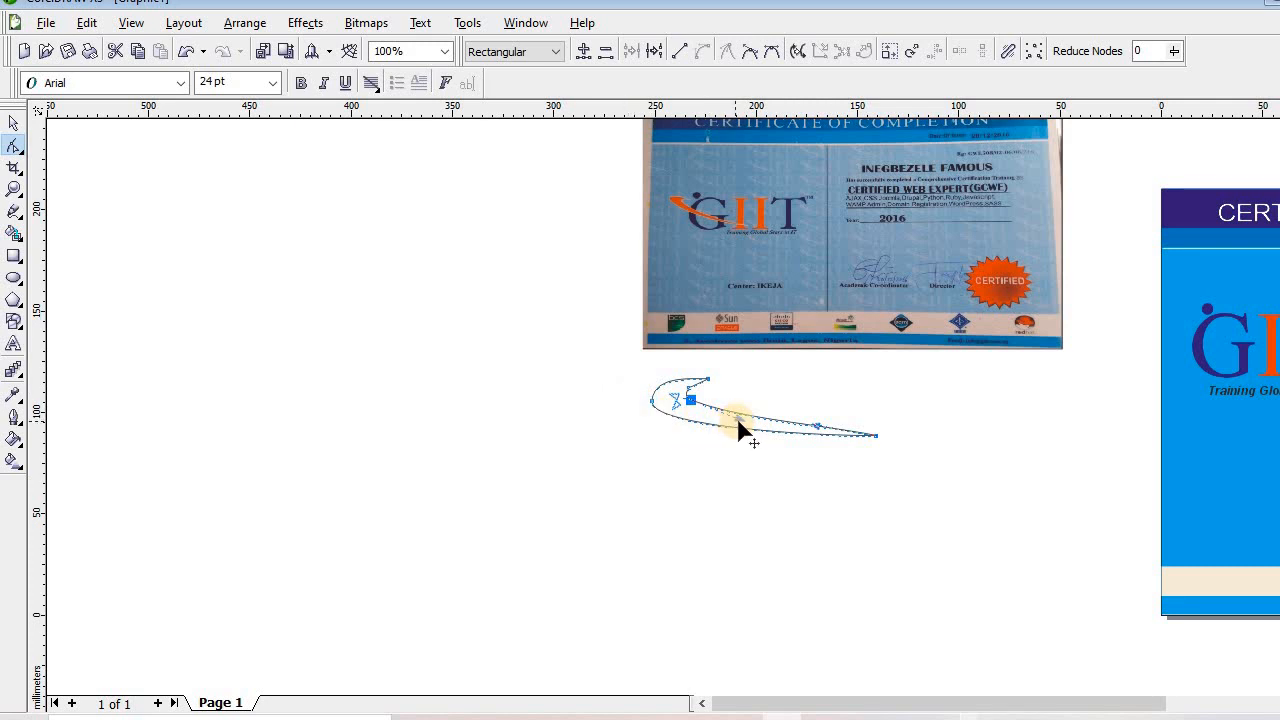
pyautogui.click(810, 432)
pyautogui.moveTo(851, 481); pyautogui.dragTo(876, 455)
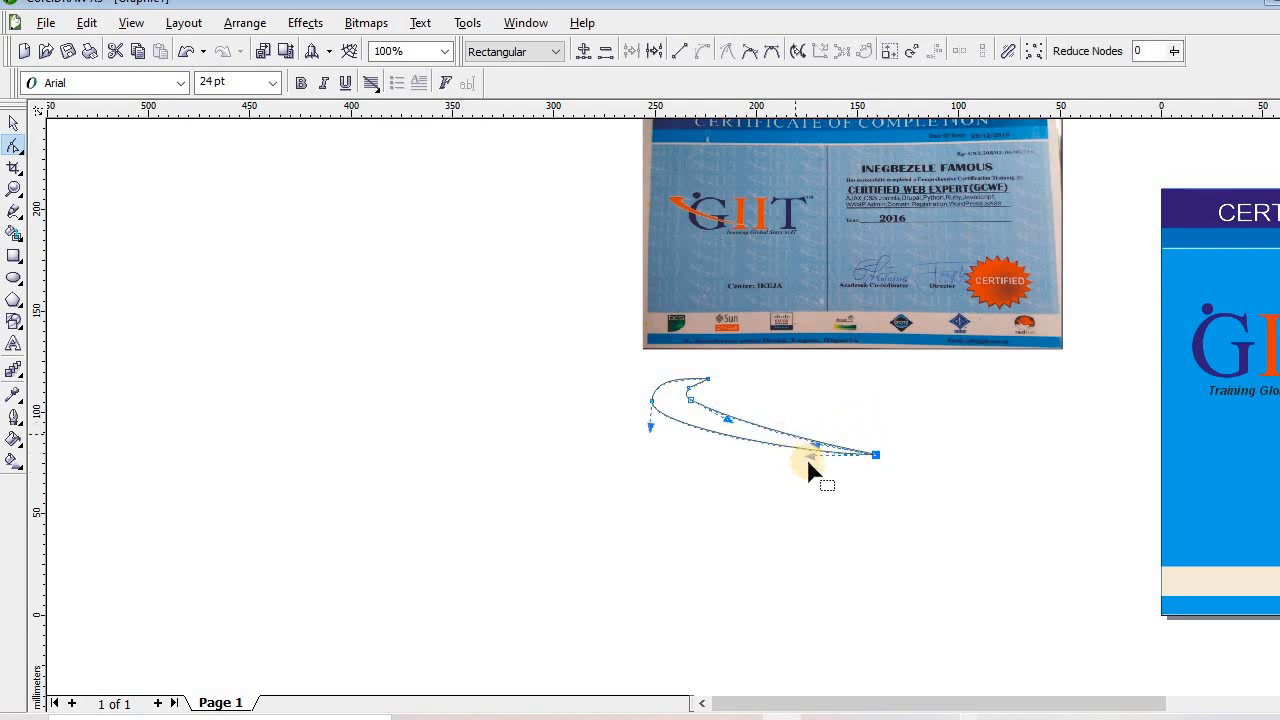
# Straighten the curve's lower-left part and check its end and top nodes
pyautogui.click(646, 422)
pyautogui.moveTo(647, 420); pyautogui.dragTo(649, 405)
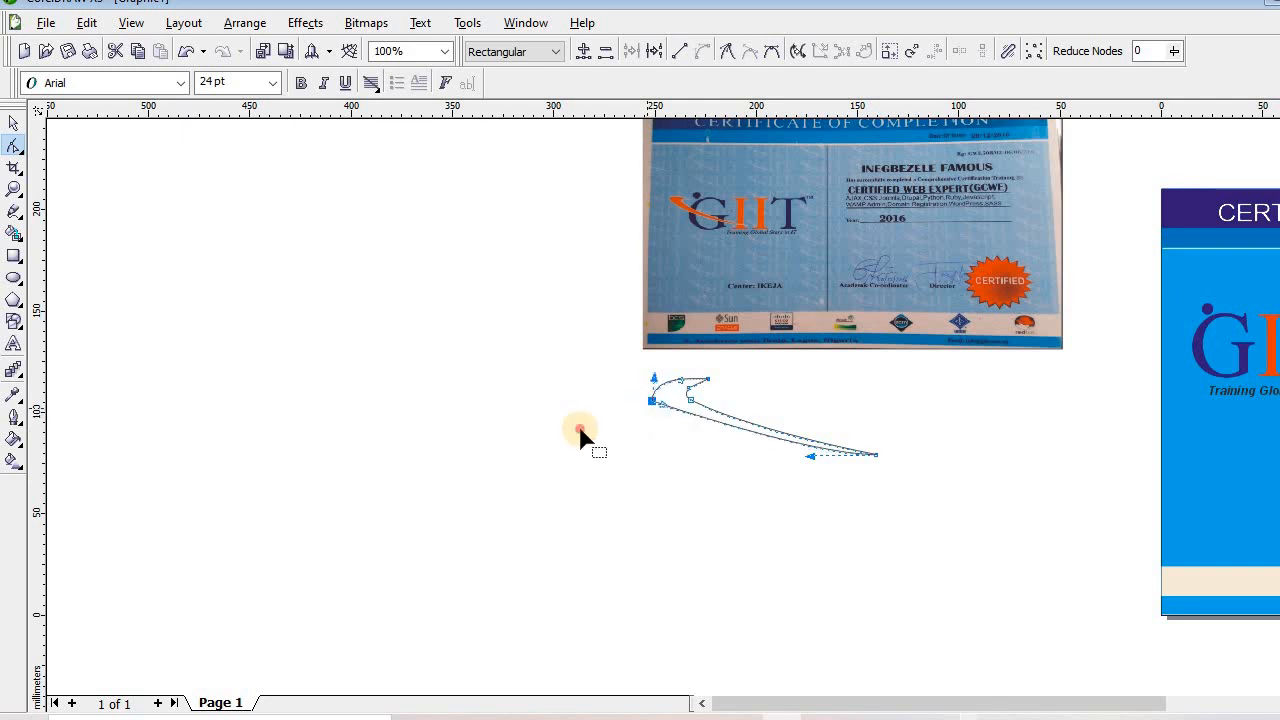
pyautogui.click(583, 430)
pyautogui.click(640, 418)
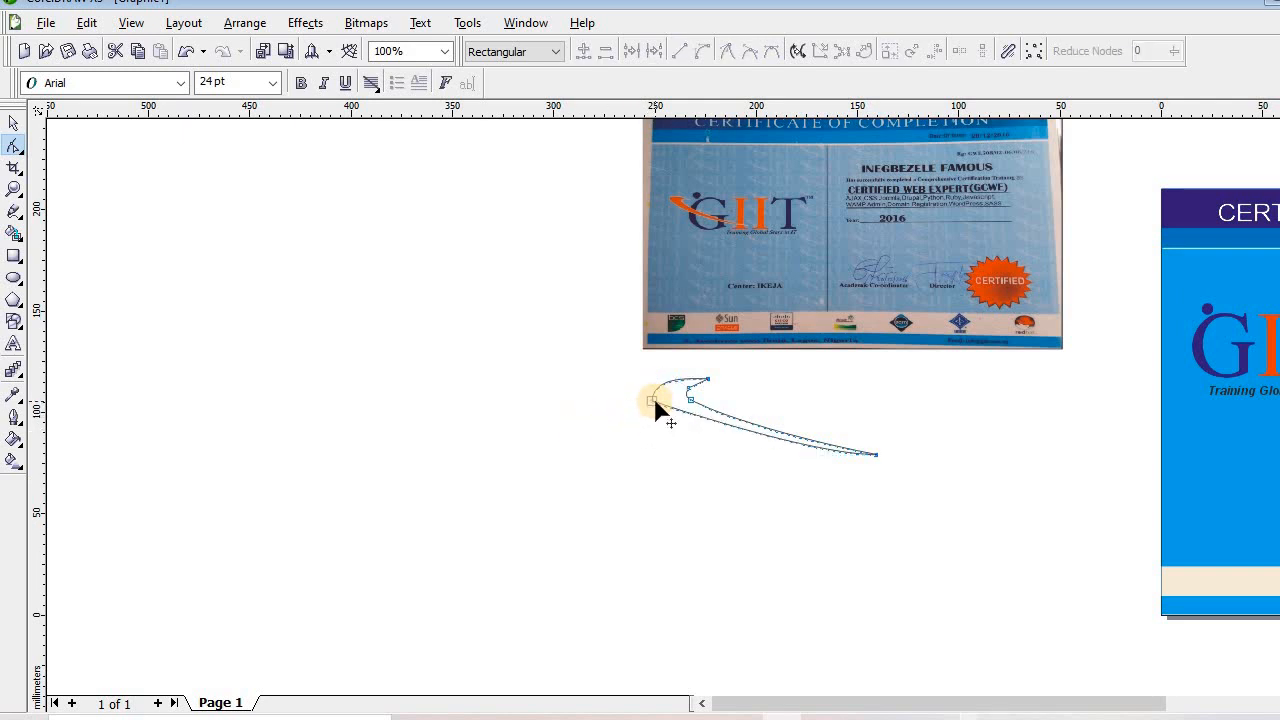
pyautogui.click(652, 401)
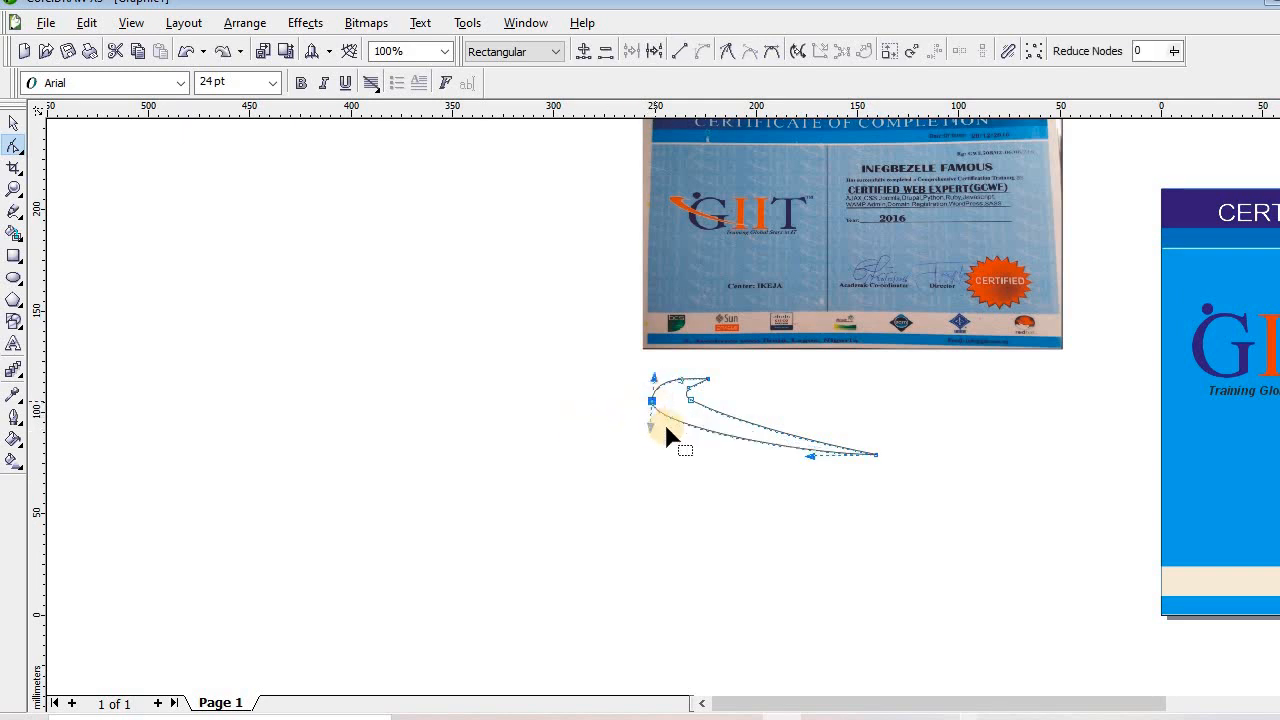
pyautogui.click(805, 451)
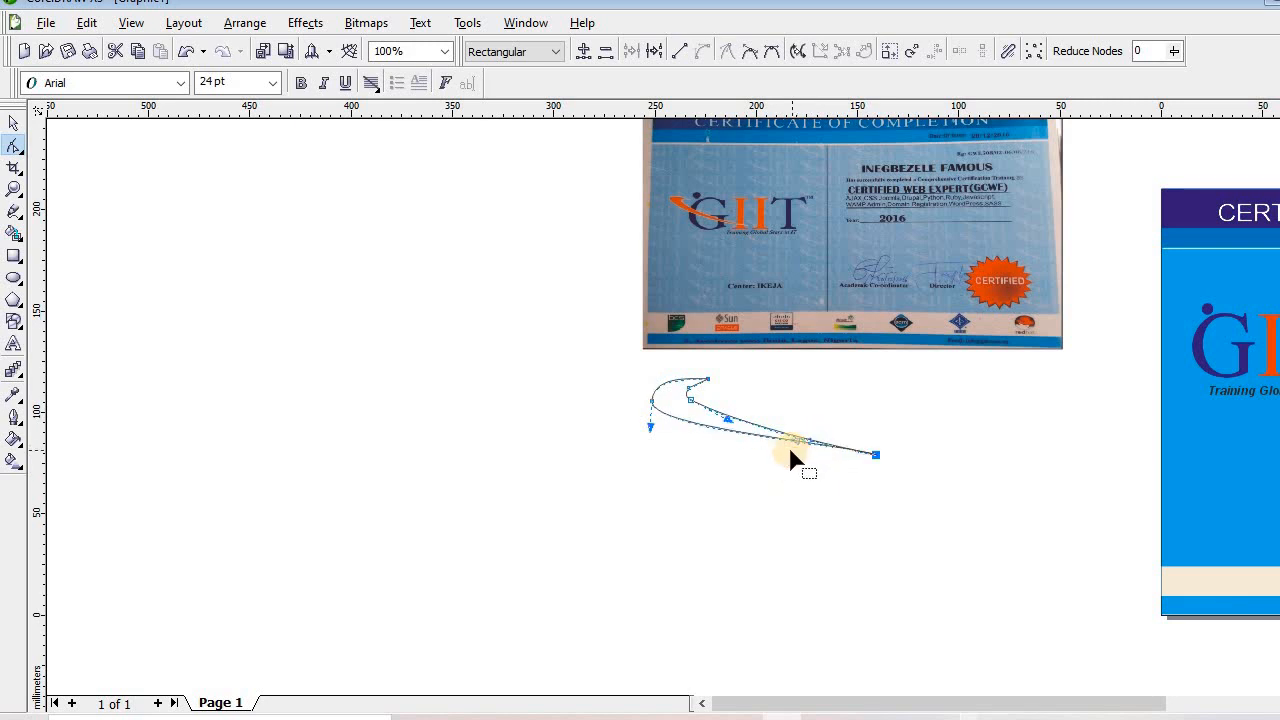
pyautogui.click(548, 412)
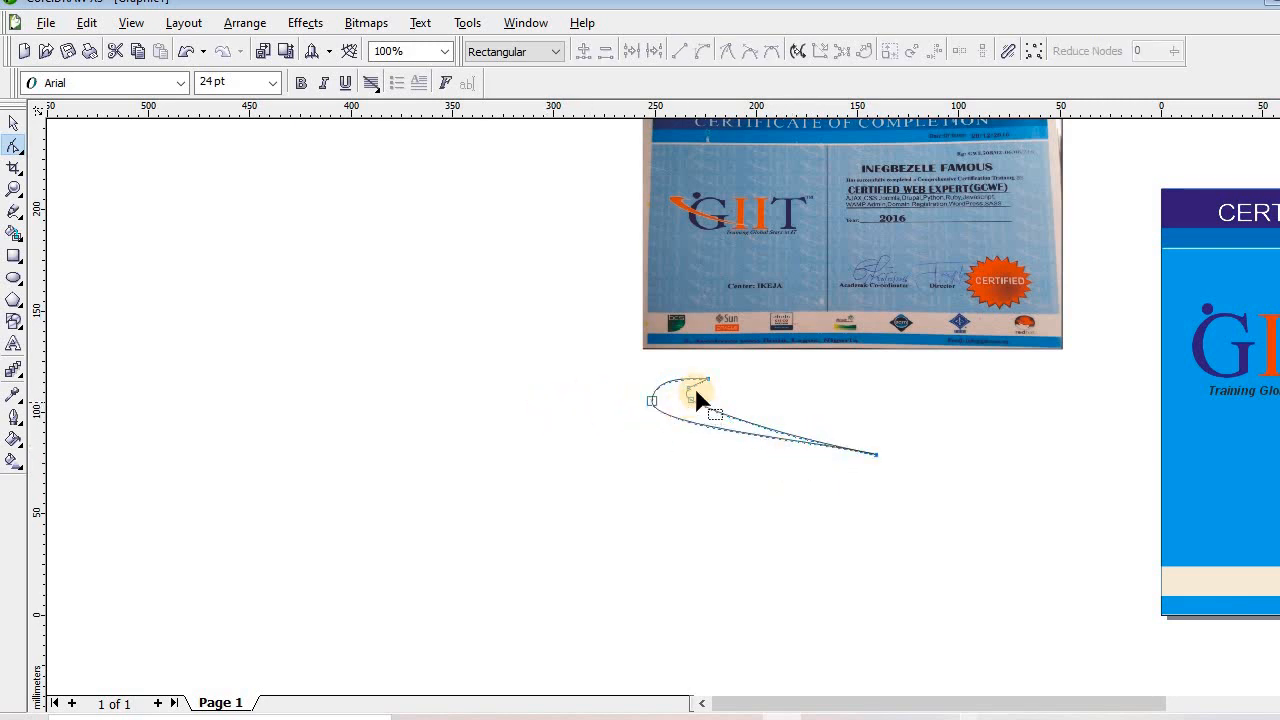
pyautogui.click(664, 401)
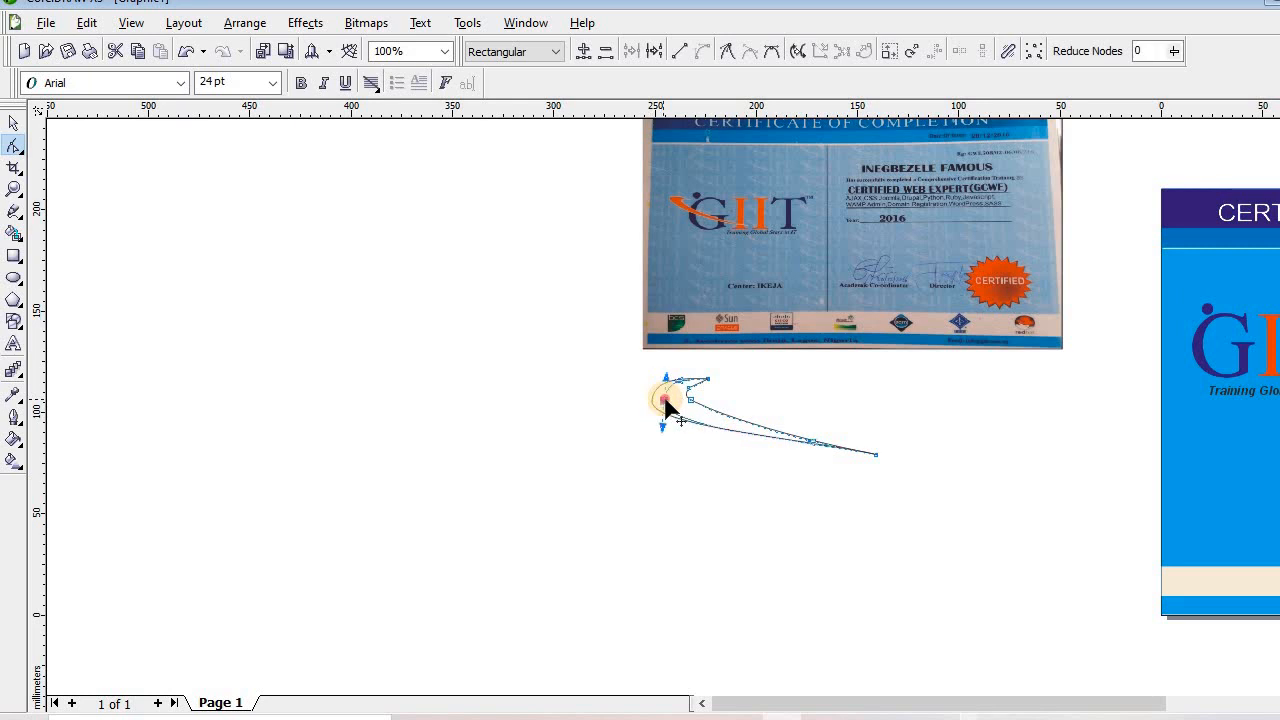
pyautogui.click(556, 396)
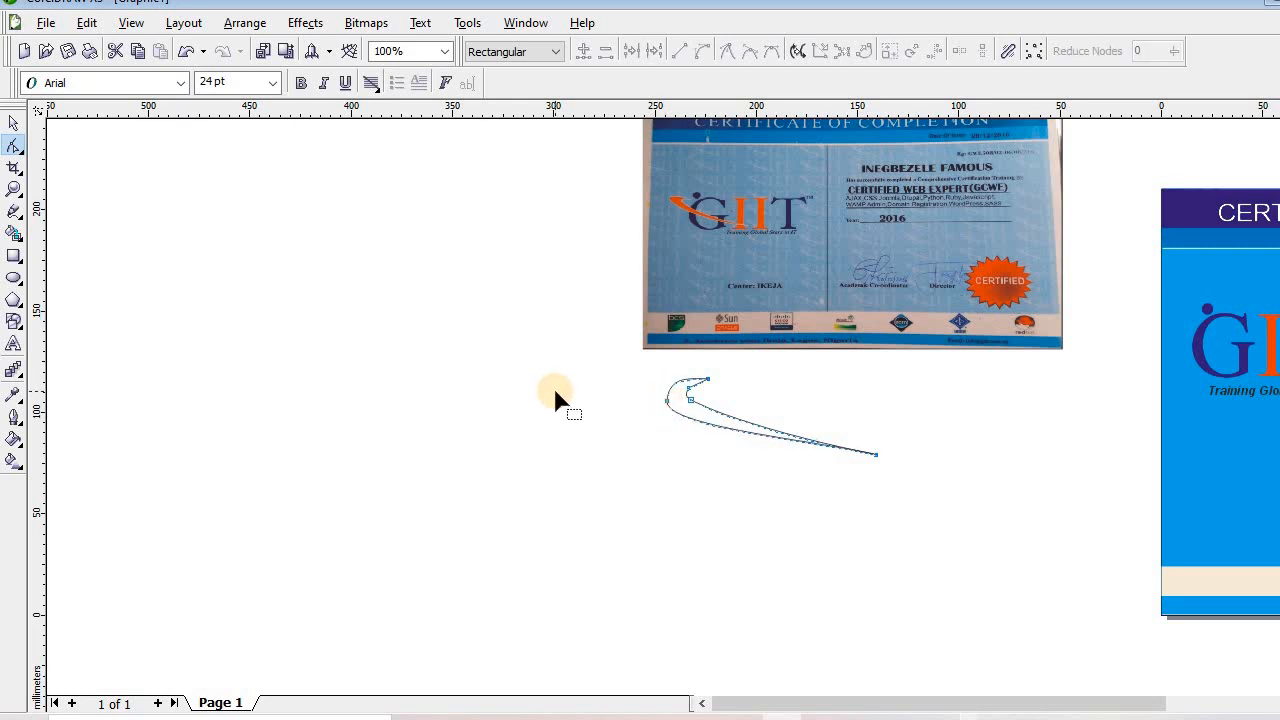
pyautogui.click(707, 380)
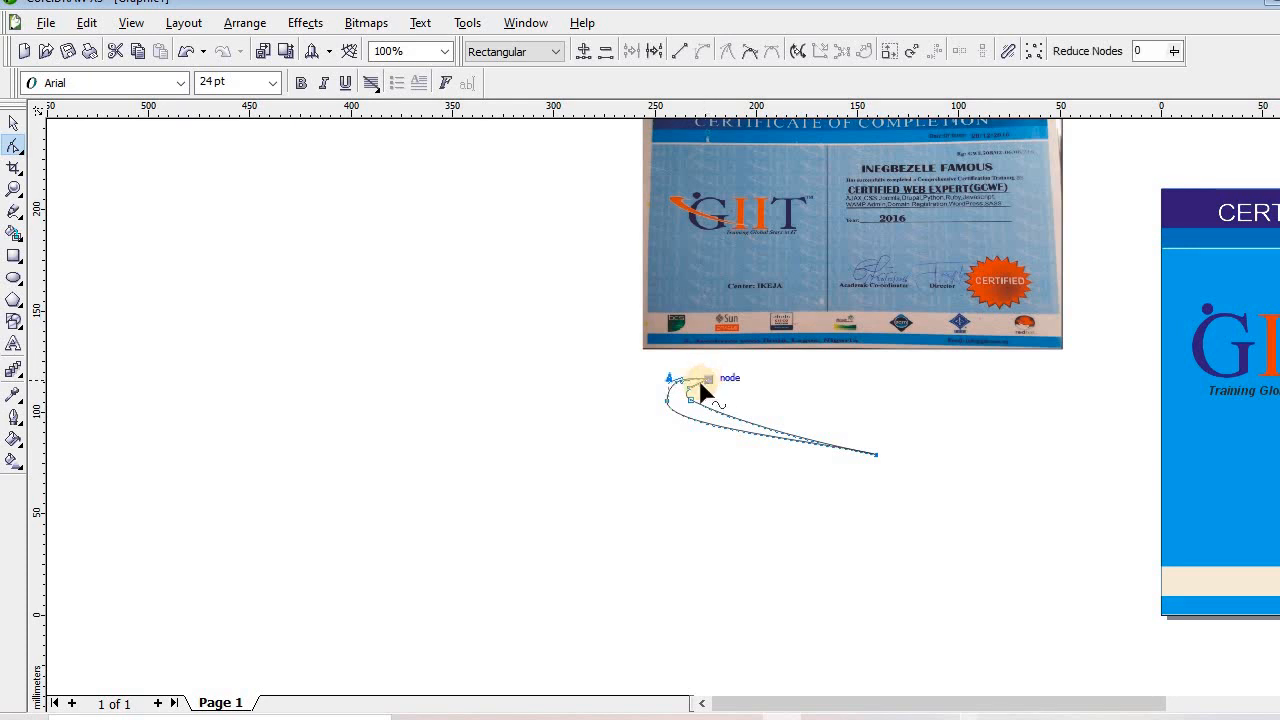
pyautogui.click(765, 485)
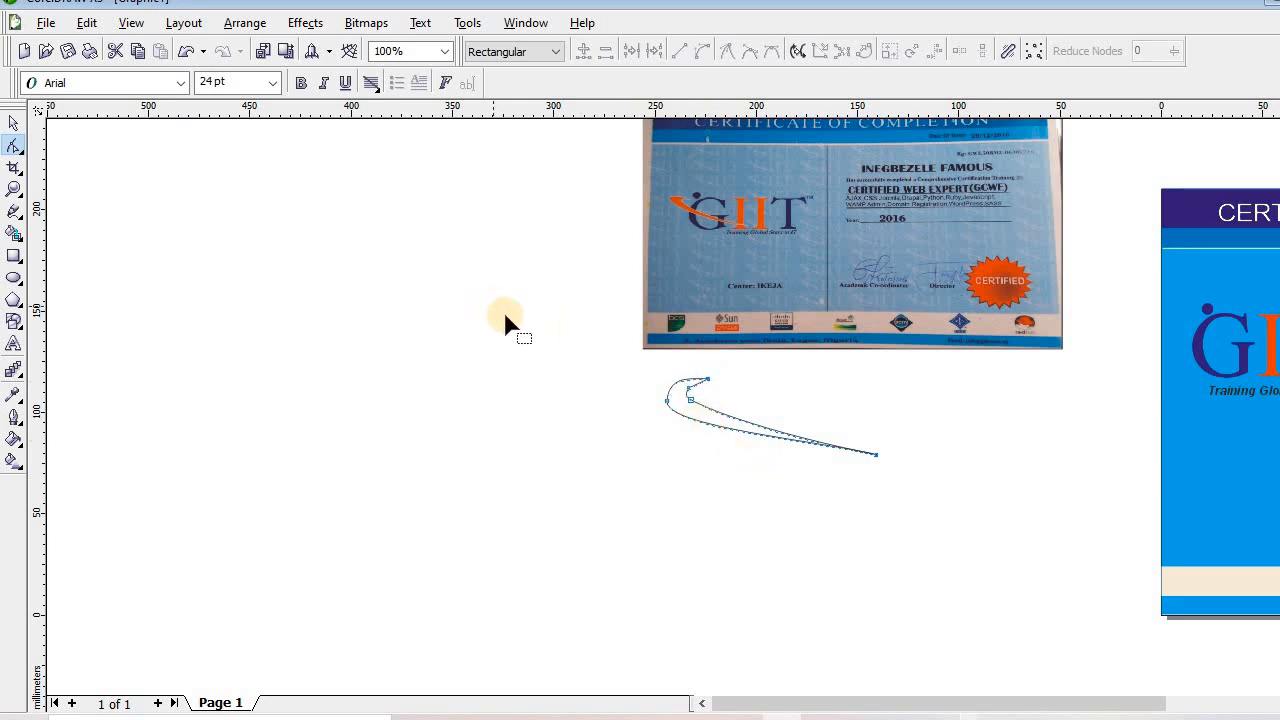
# Move the swoosh onto the GIIT logo, shrink it to about 41% and nudge it down
pyautogui.press('space')
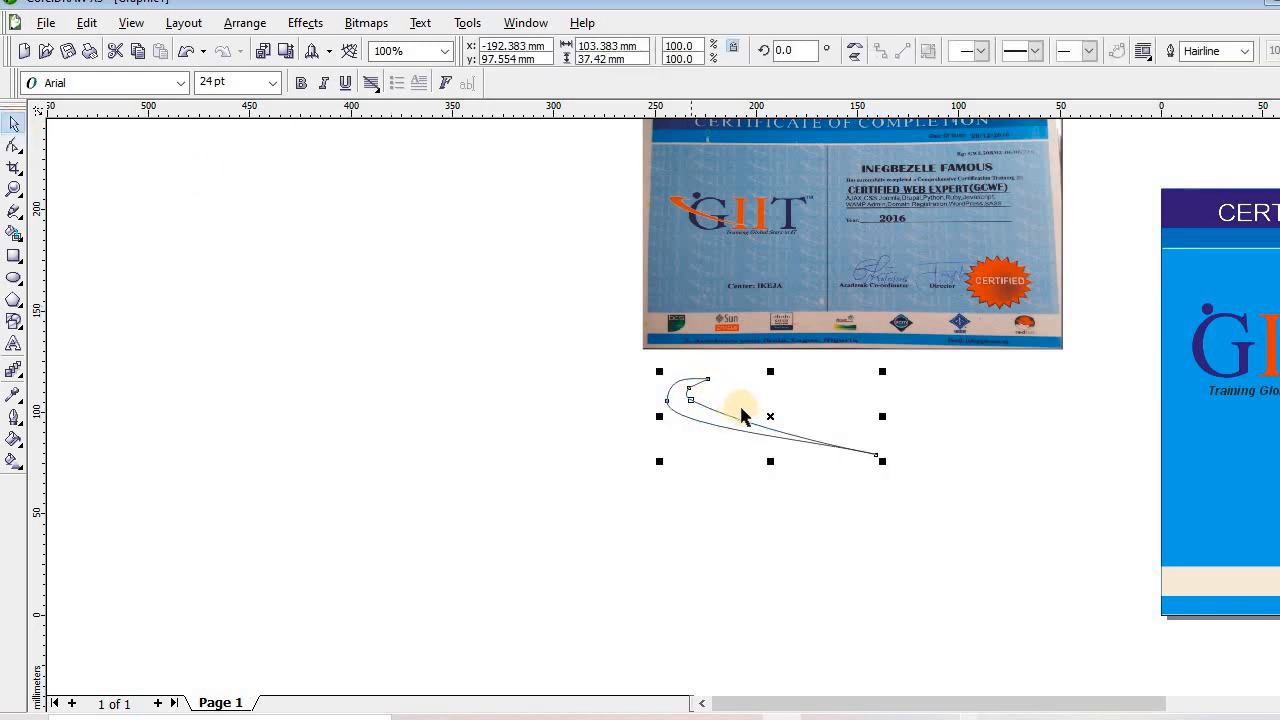
pyautogui.moveTo(1222, 359)
pyautogui.mouseDown()
pyautogui.moveTo(1171, 398)
pyautogui.moveTo(1229, 354)
pyautogui.moveTo(1252, 412)
pyautogui.mouseUp()
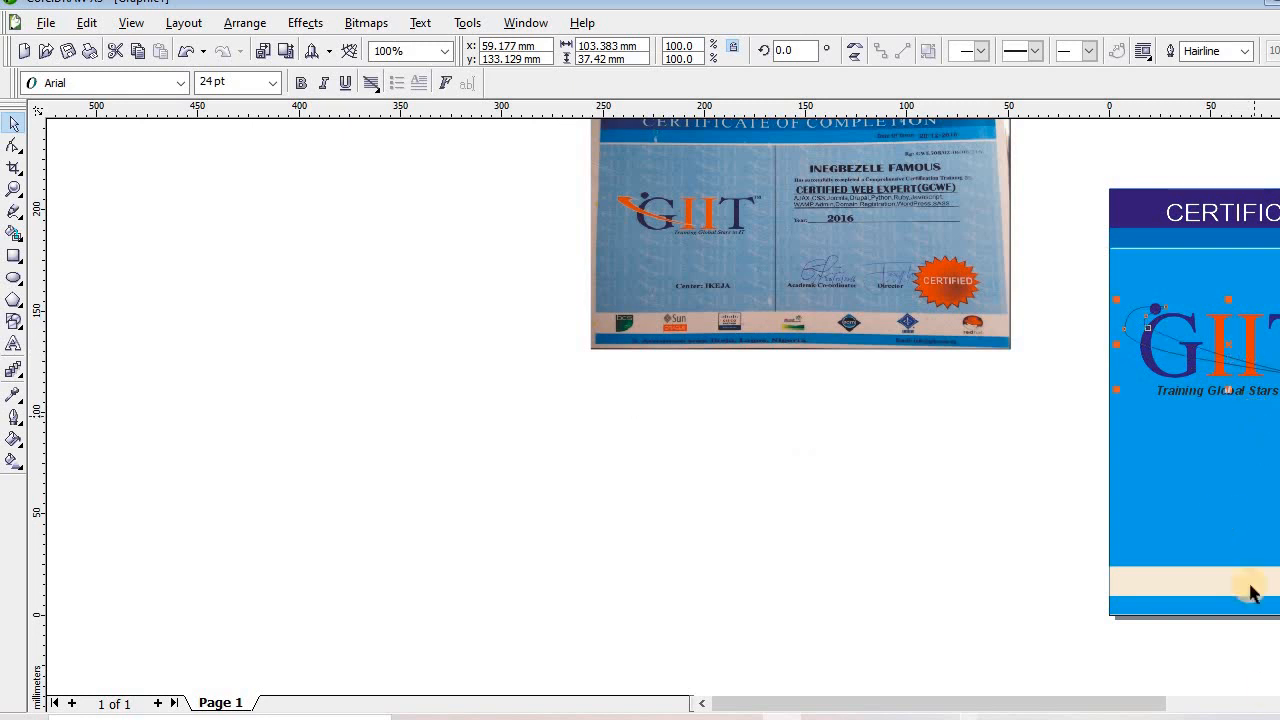
pyautogui.hscroll(5, 943, 340)
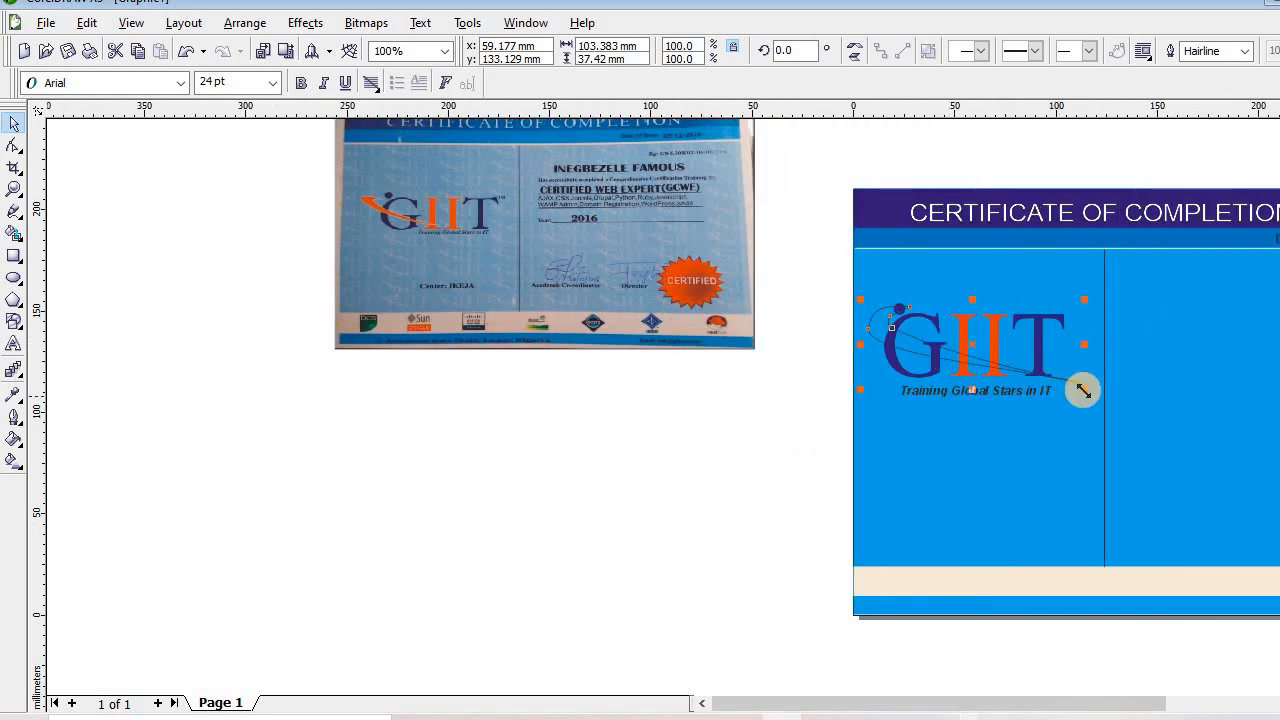
pyautogui.moveTo(1084, 391); pyautogui.dragTo(903, 373)
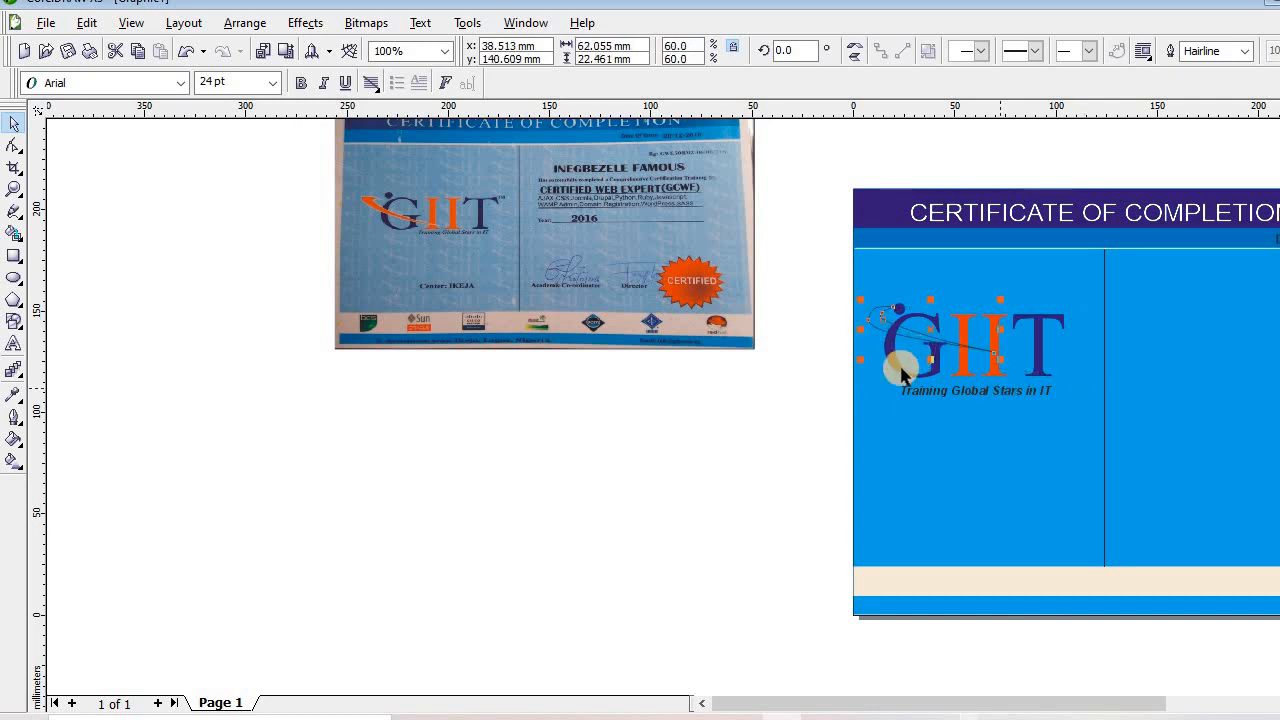
pyautogui.press('Down')
pyautogui.press('Down')
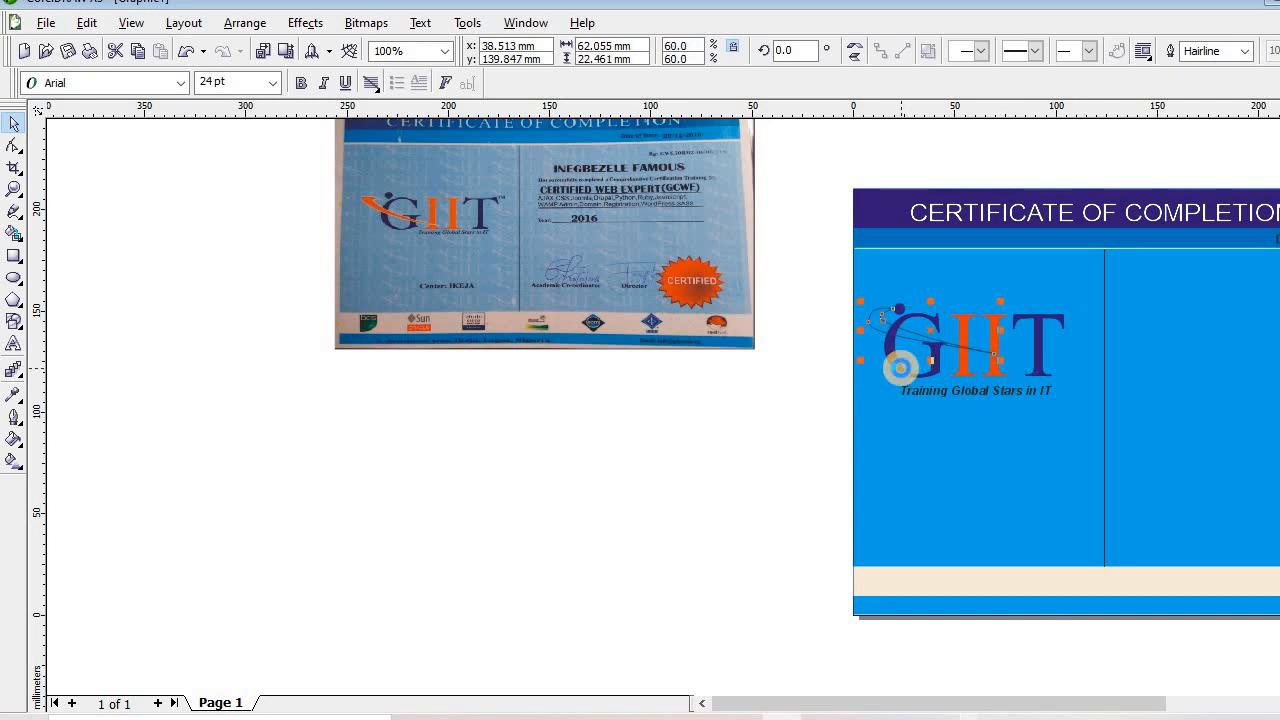
pyautogui.press('Down')
pyautogui.press('Down')
pyautogui.press('Down')
pyautogui.press('Down')
pyautogui.press('Down')
pyautogui.press('Down')
pyautogui.press('Down')
pyautogui.press('Down')
pyautogui.press('Down')
pyautogui.press('Down')
pyautogui.press('Down')
pyautogui.press('Down')
pyautogui.press('Down')
pyautogui.press('Down')
pyautogui.press('Down')
pyautogui.press('Down')
pyautogui.press('Down')
pyautogui.press('Down')
pyautogui.press('Down')
pyautogui.press('Down')
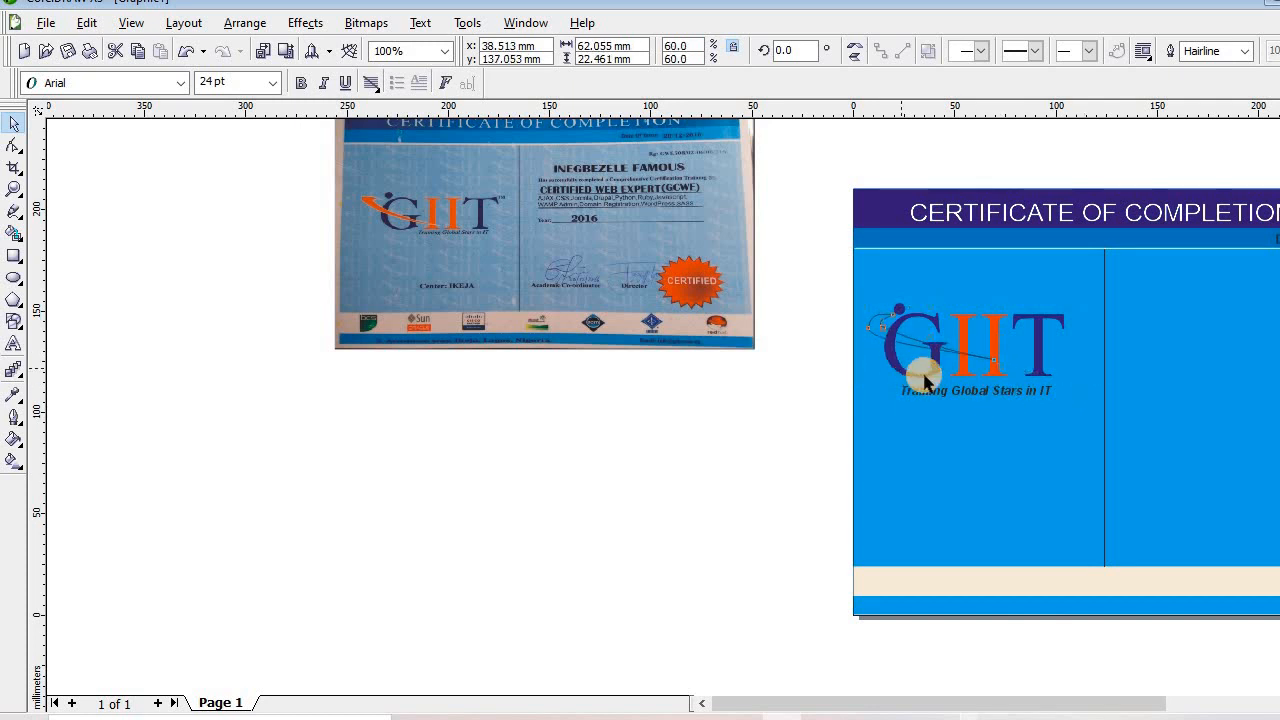
pyautogui.moveTo(1004, 374); pyautogui.dragTo(951, 392)
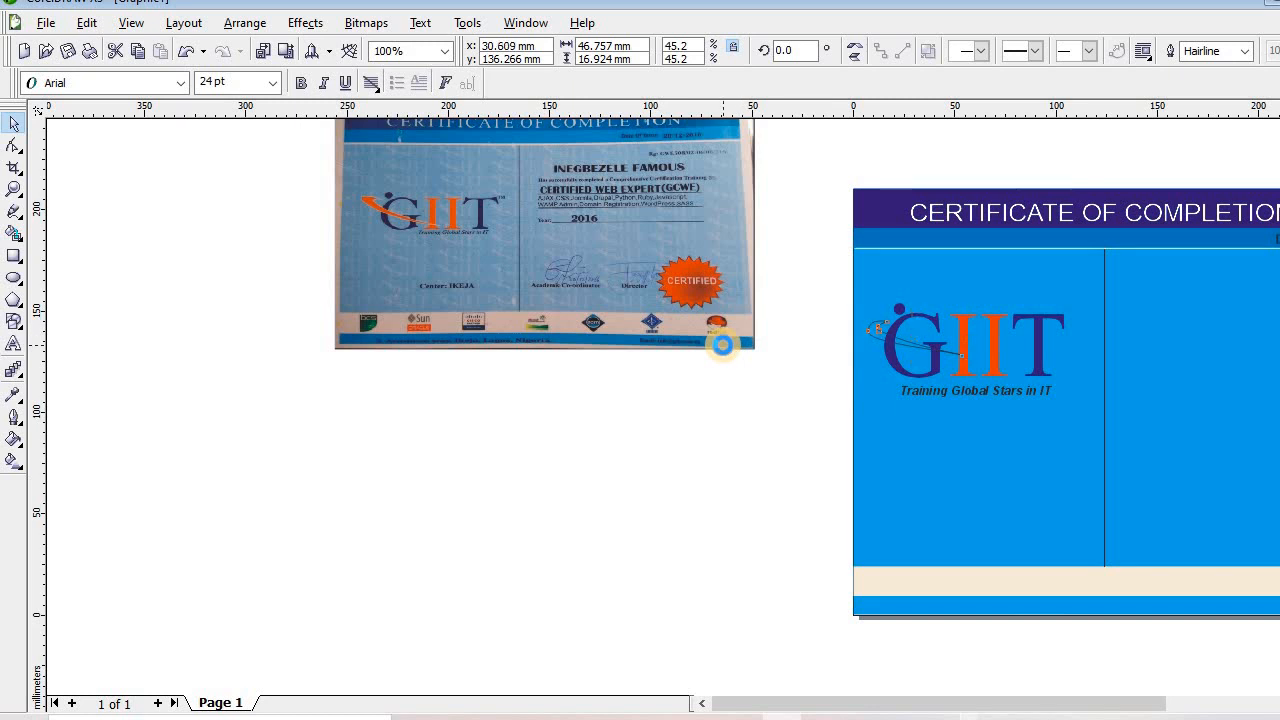
# Rotate the swoosh to 353.5° and enlarge it to 62.2% across the logo's G
pyautogui.press('Left')
pyautogui.press('Left')
pyautogui.press('Left')
pyautogui.press('Left')
pyautogui.press('Left')
pyautogui.press('Left')
pyautogui.press('Up')
pyautogui.press('Up')
pyautogui.press('Up')
pyautogui.press('Up')
pyautogui.press('Up')
pyautogui.press('Up')
pyautogui.press('Up')
pyautogui.press('Up')
pyautogui.press('Up')
pyautogui.press('Up')
pyautogui.press('Up')
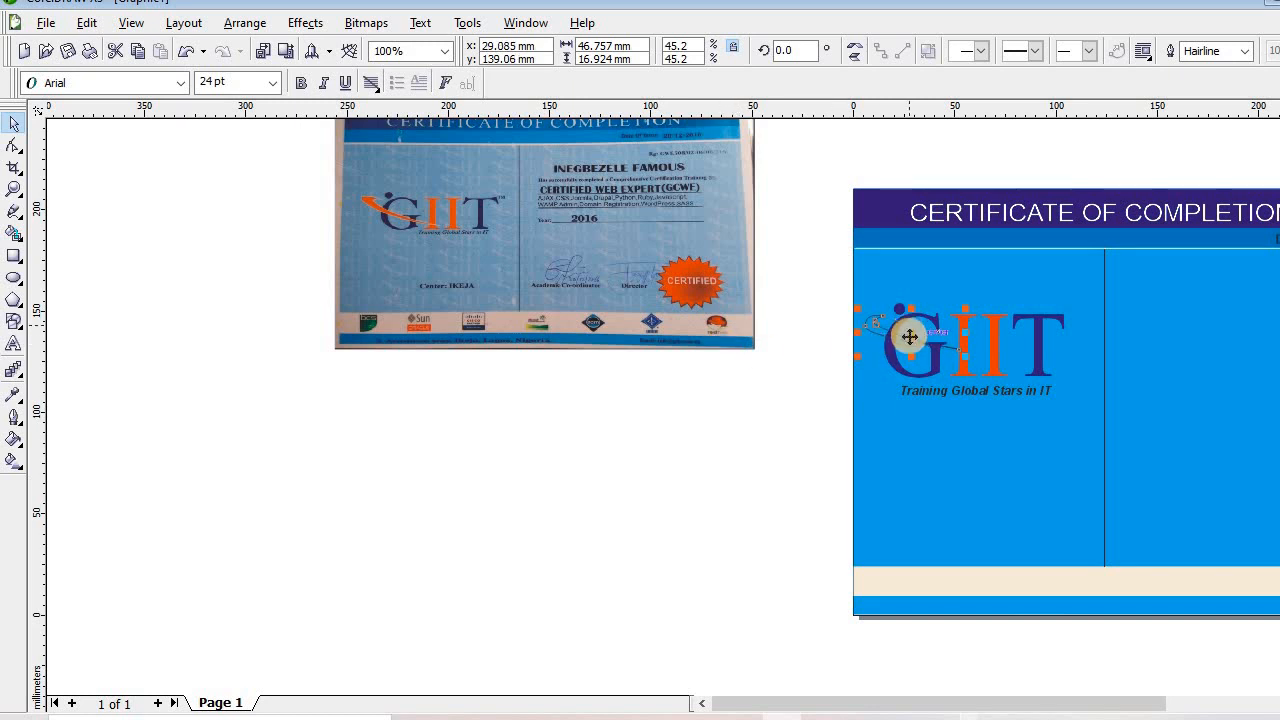
pyautogui.click(909, 337)
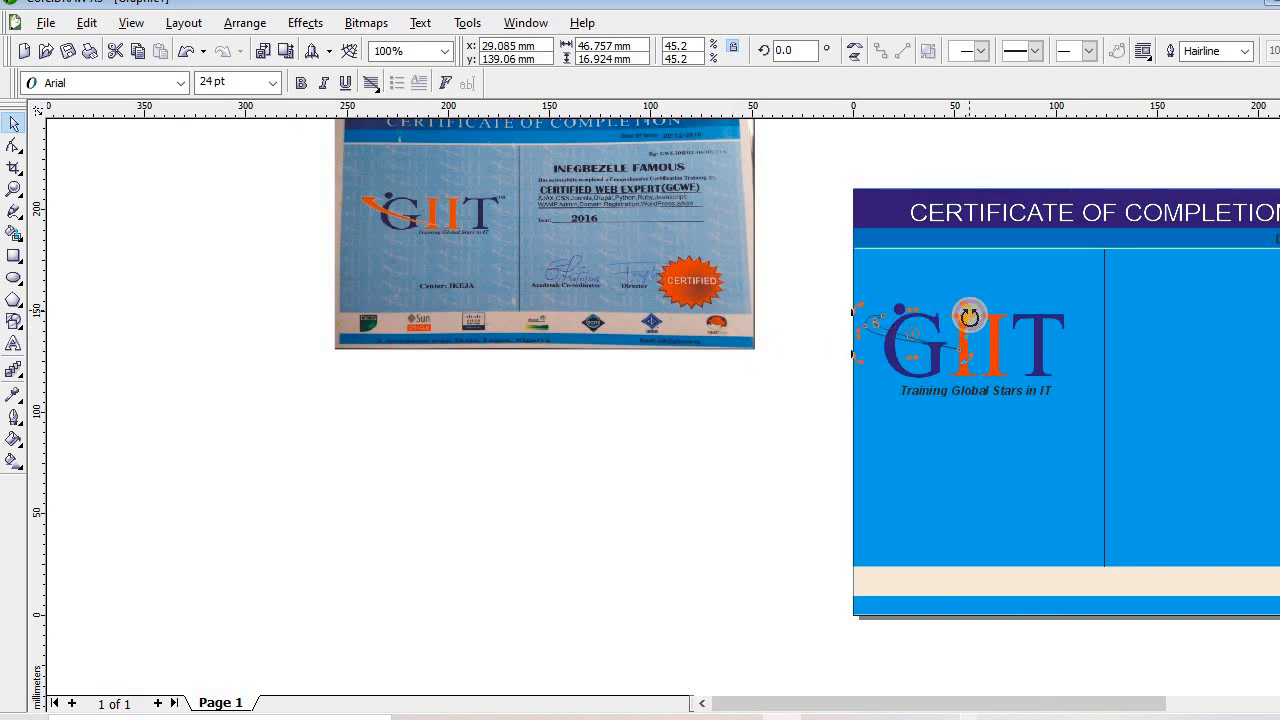
pyautogui.moveTo(969, 316); pyautogui.dragTo(968, 326)
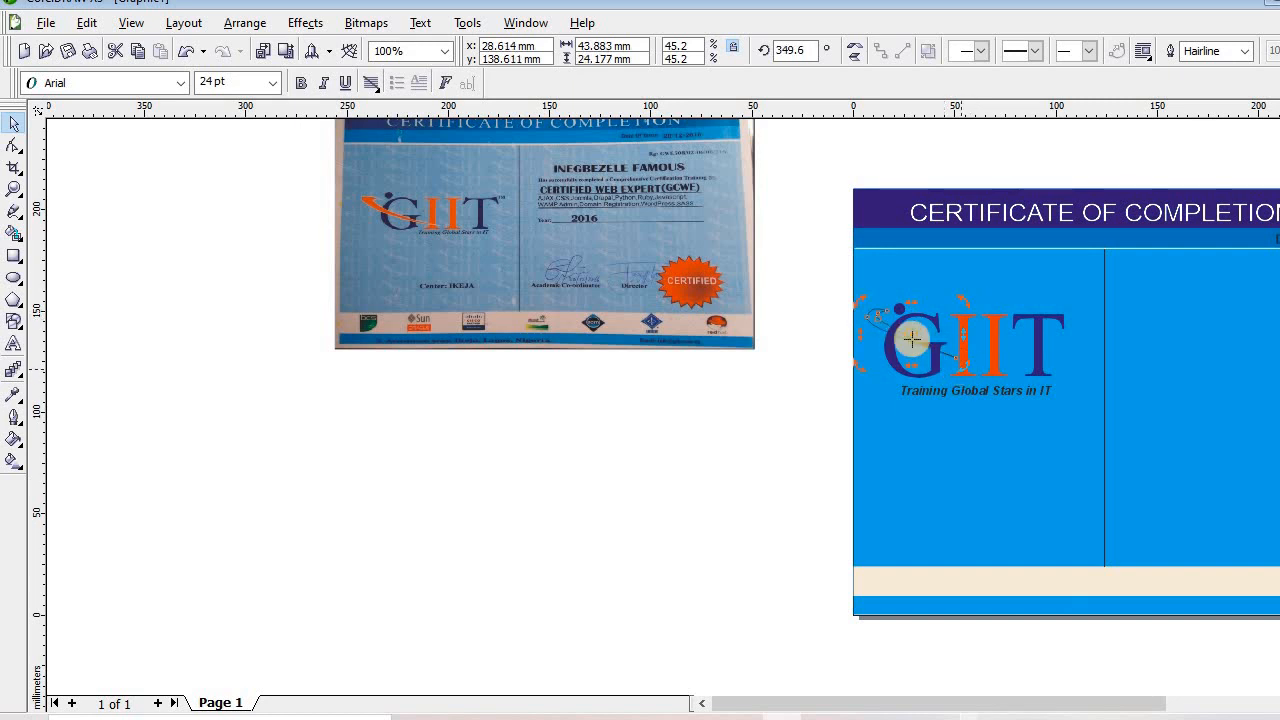
pyautogui.click(911, 340)
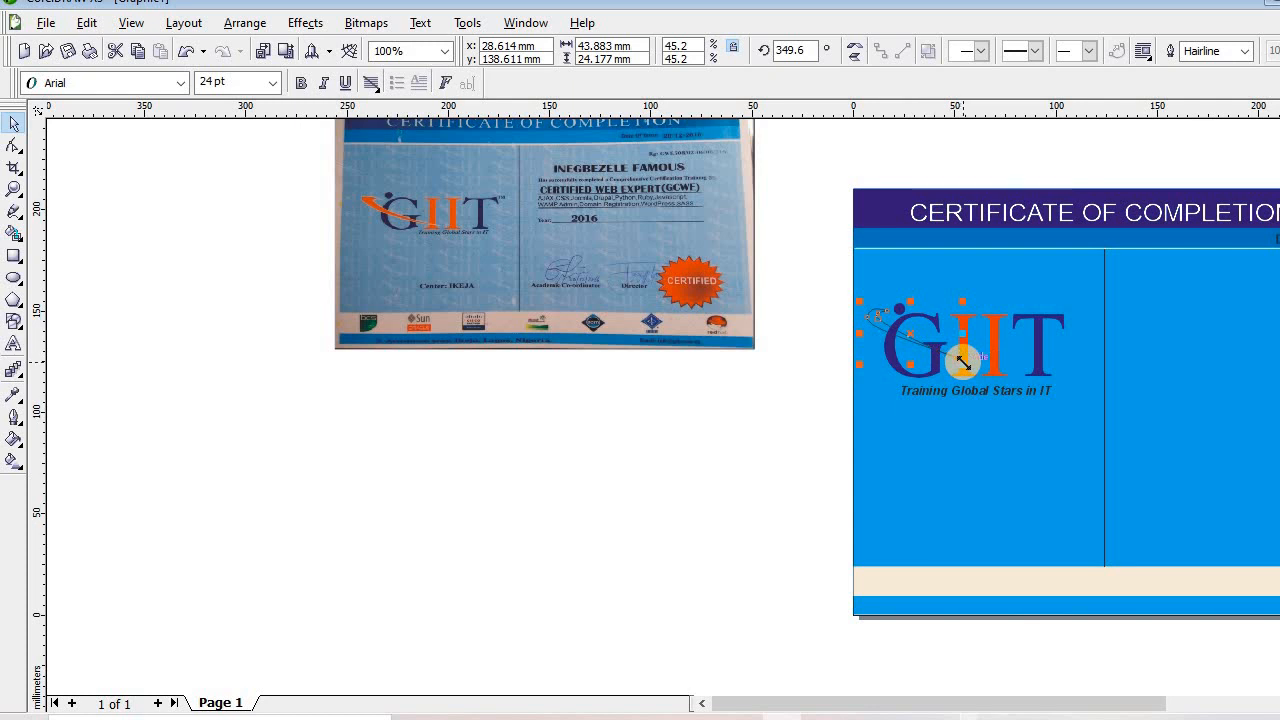
pyautogui.moveTo(962, 362); pyautogui.dragTo(998, 396)
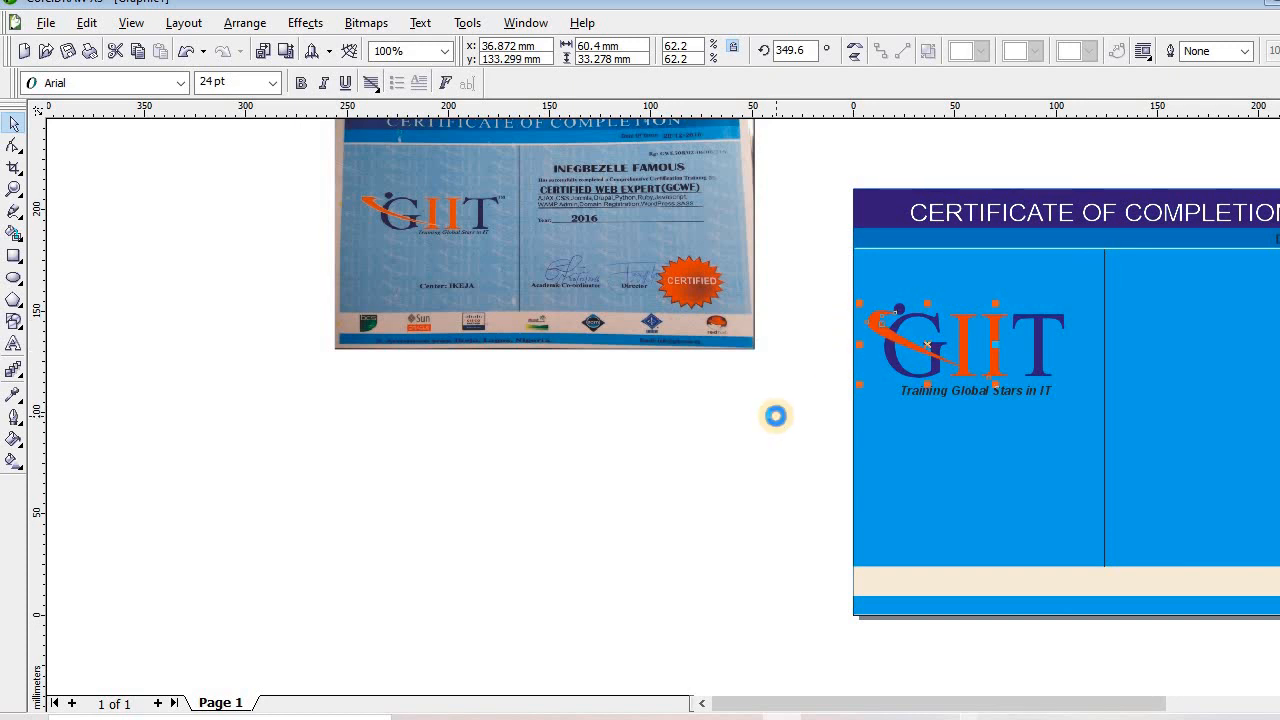
pyautogui.press('Up')
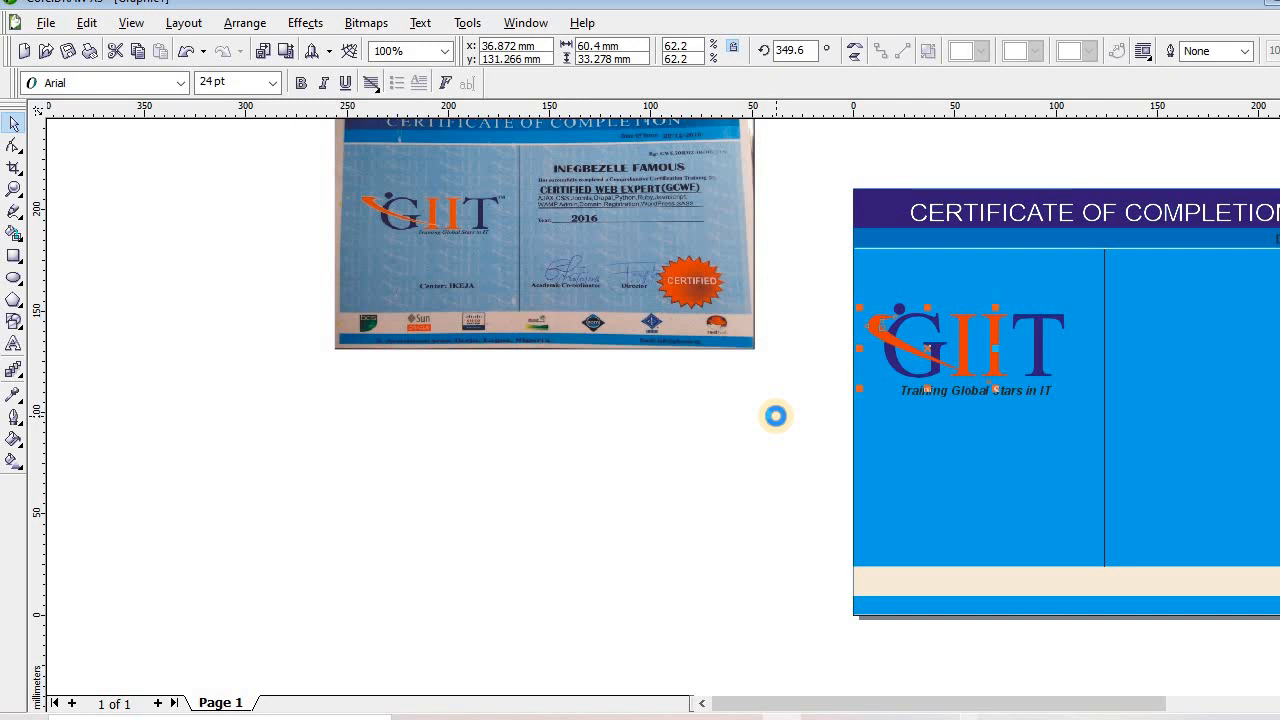
pyautogui.click(904, 348)
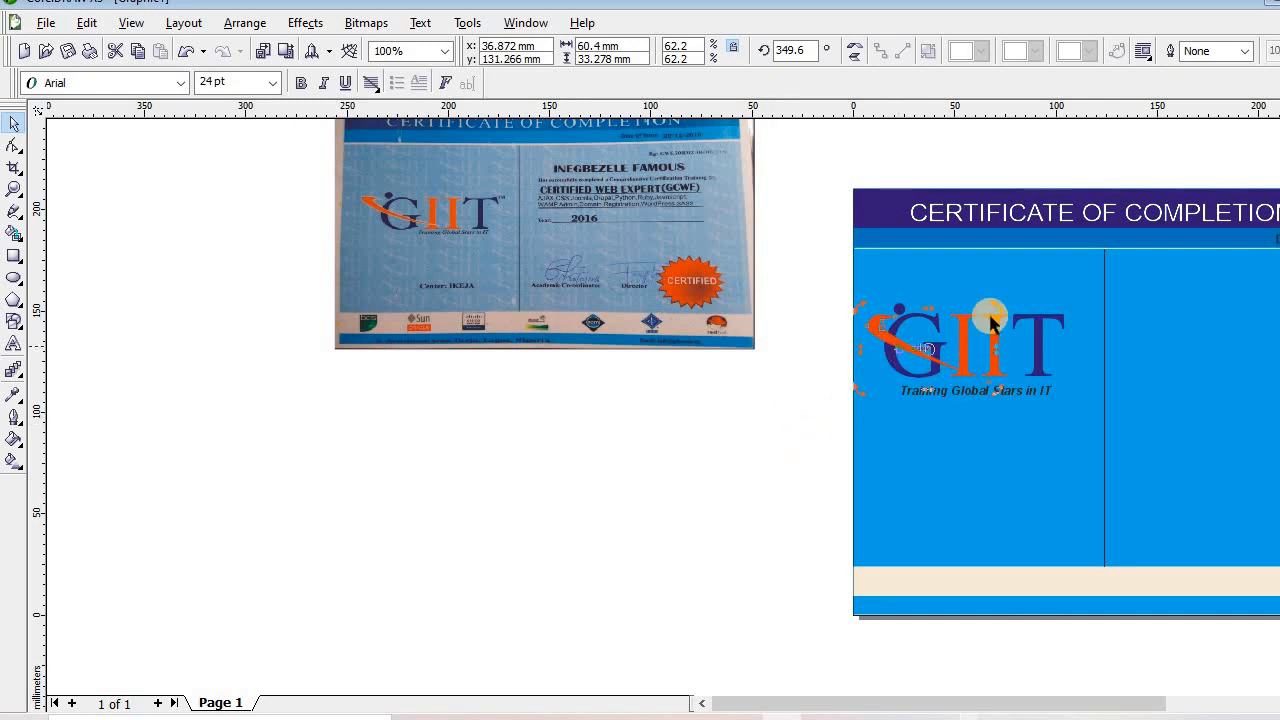
pyautogui.moveTo(992, 320); pyautogui.dragTo(992, 302)
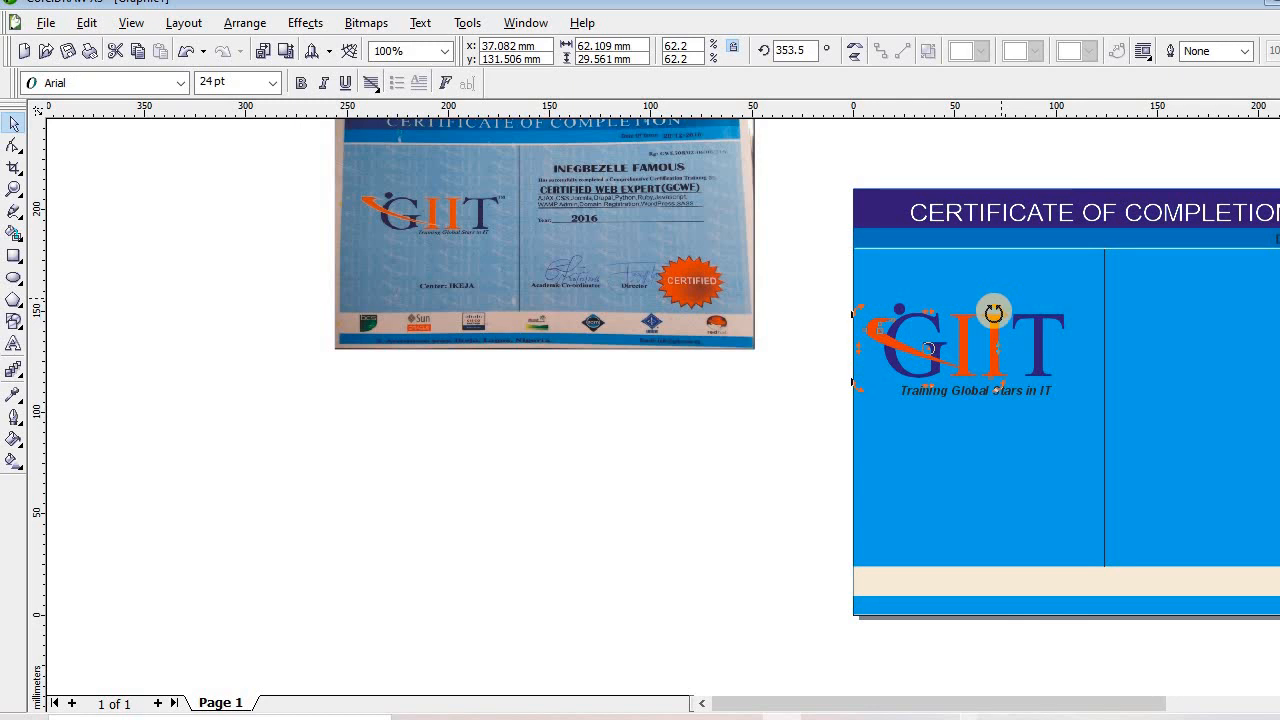
pyautogui.click(753, 410)
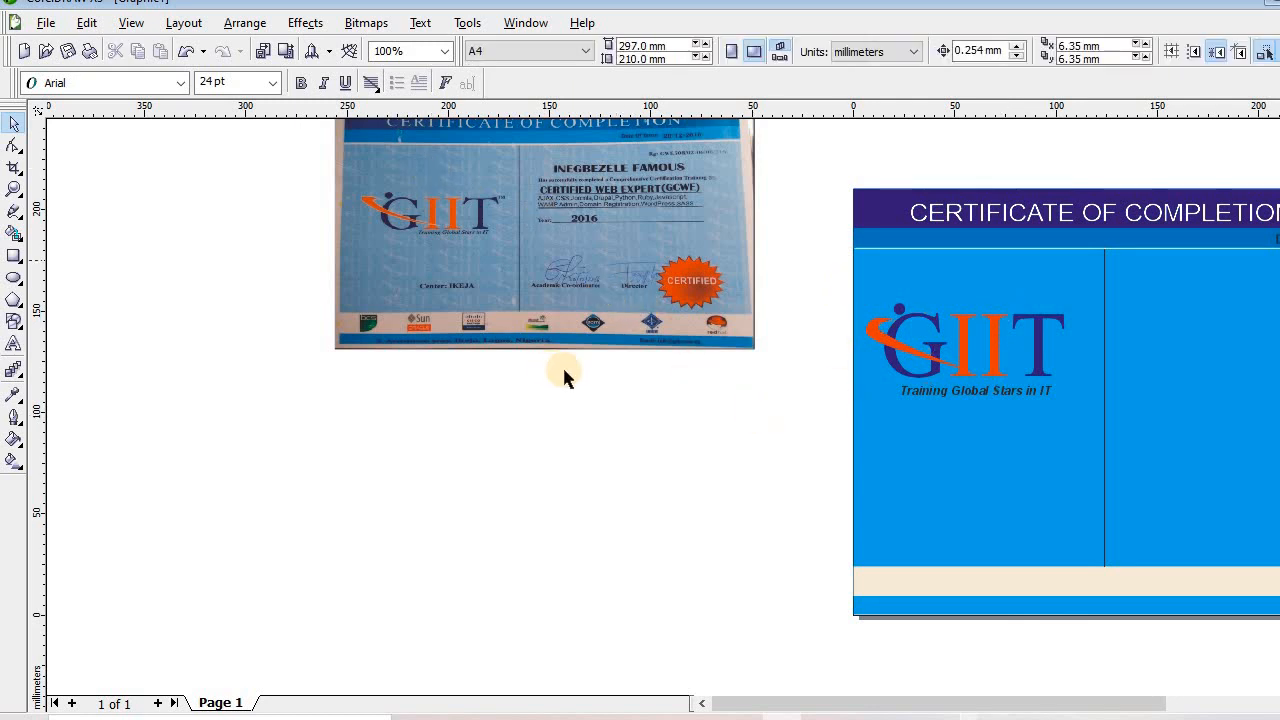
# Type a TM mark, shrink it to 15.337 pt and place it at the logo's upper right
pyautogui.click(14, 344)
pyautogui.click(283, 458)
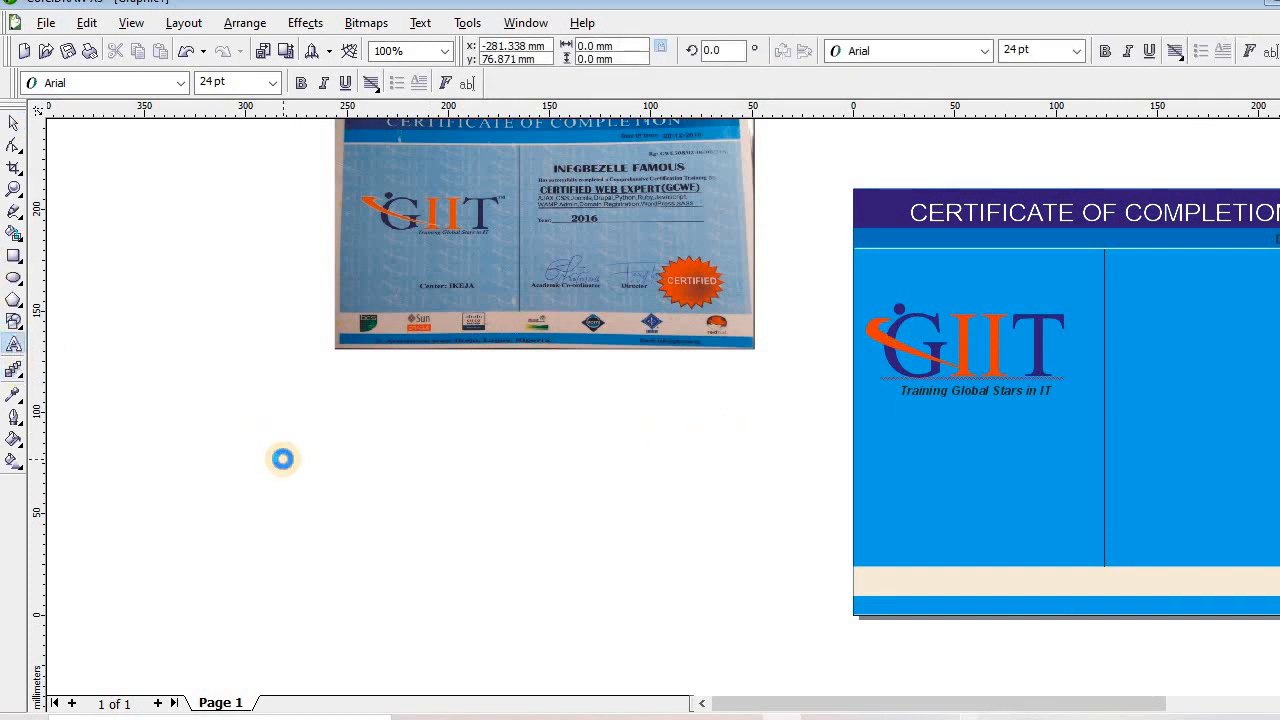
pyautogui.write('t')
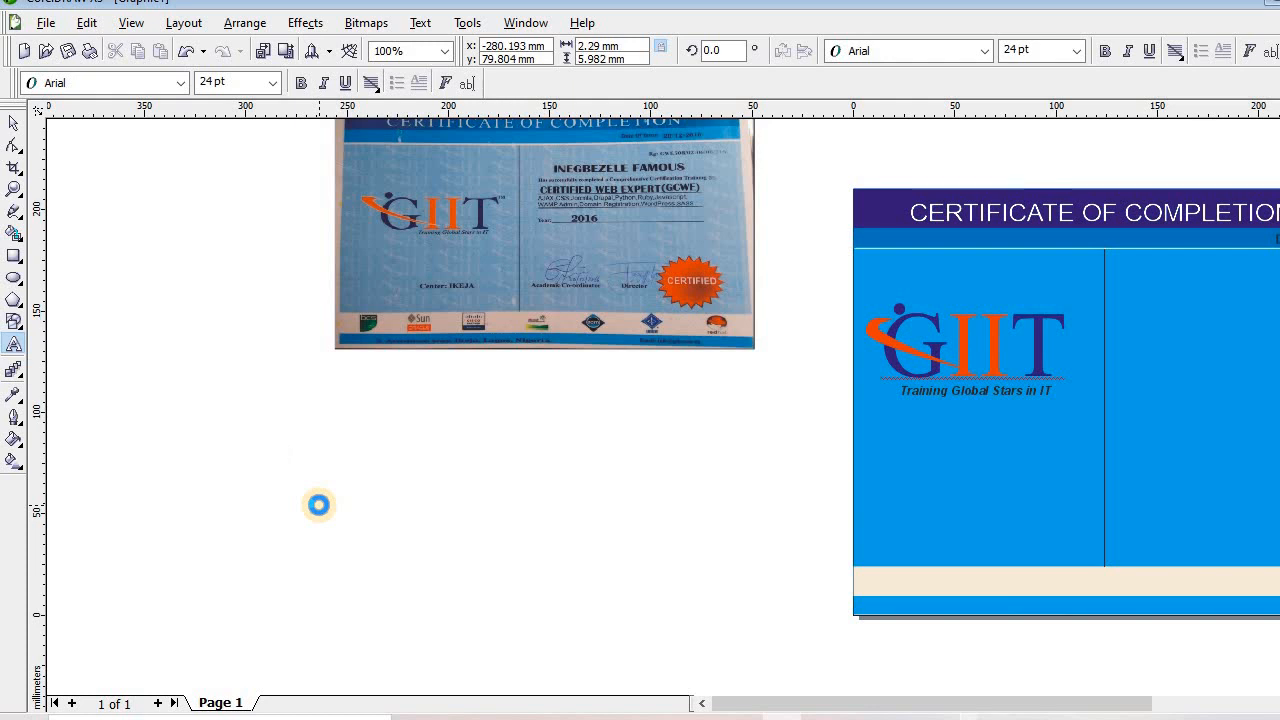
pyautogui.click(12, 125)
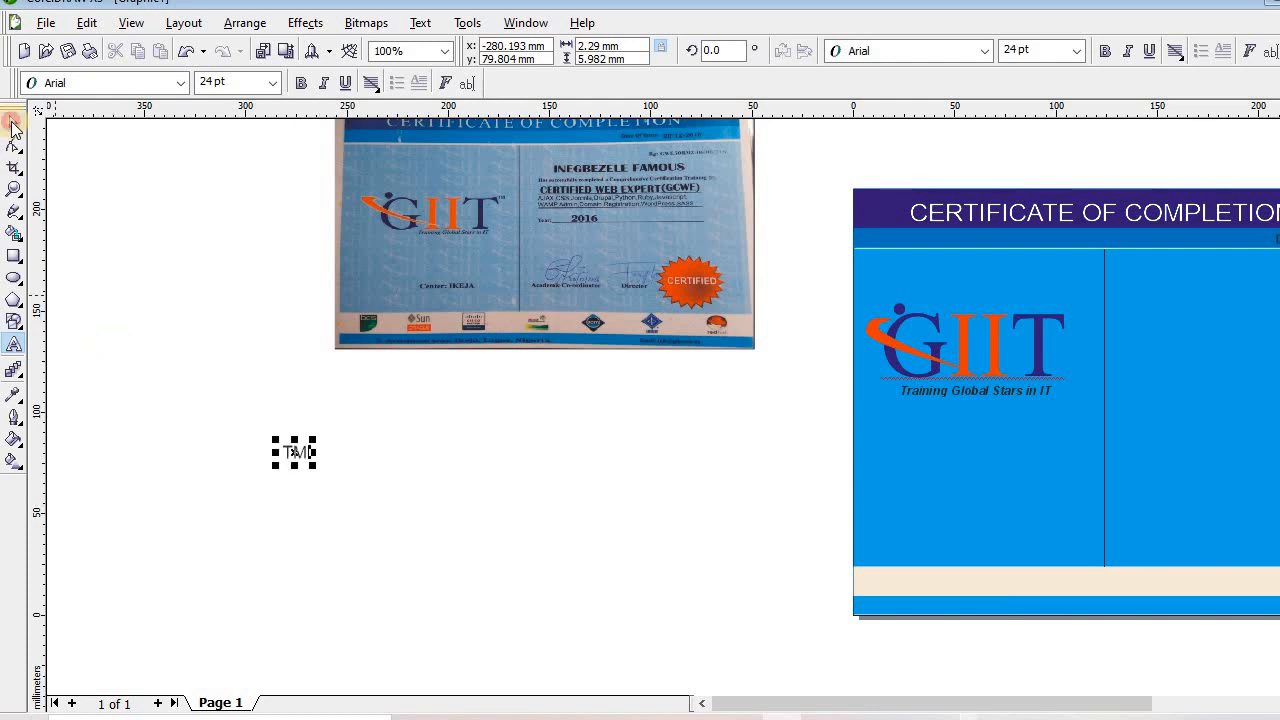
pyautogui.moveTo(316, 470); pyautogui.dragTo(1072, 316)
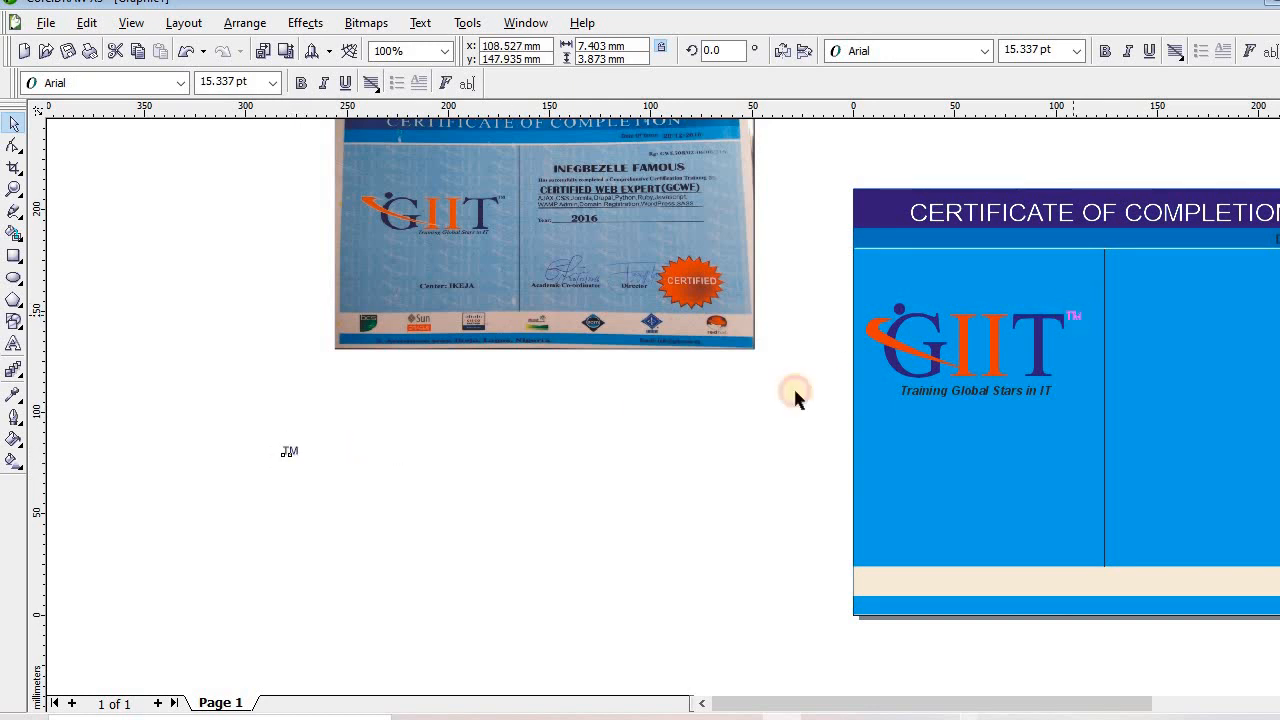
pyautogui.click(648, 432)
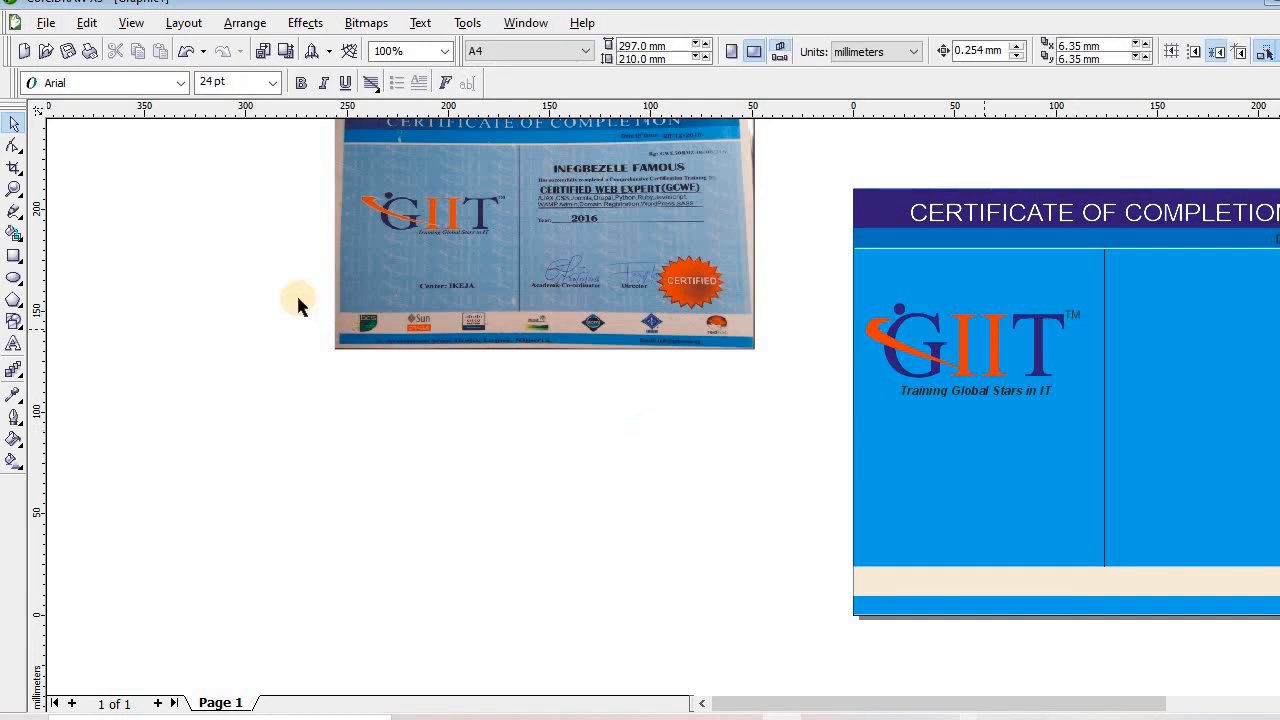
# Type bold 'Center: IKEJA' and move it under the GIIT logo, then select the logo parts
pyautogui.click(13, 343)
pyautogui.click(260, 502)
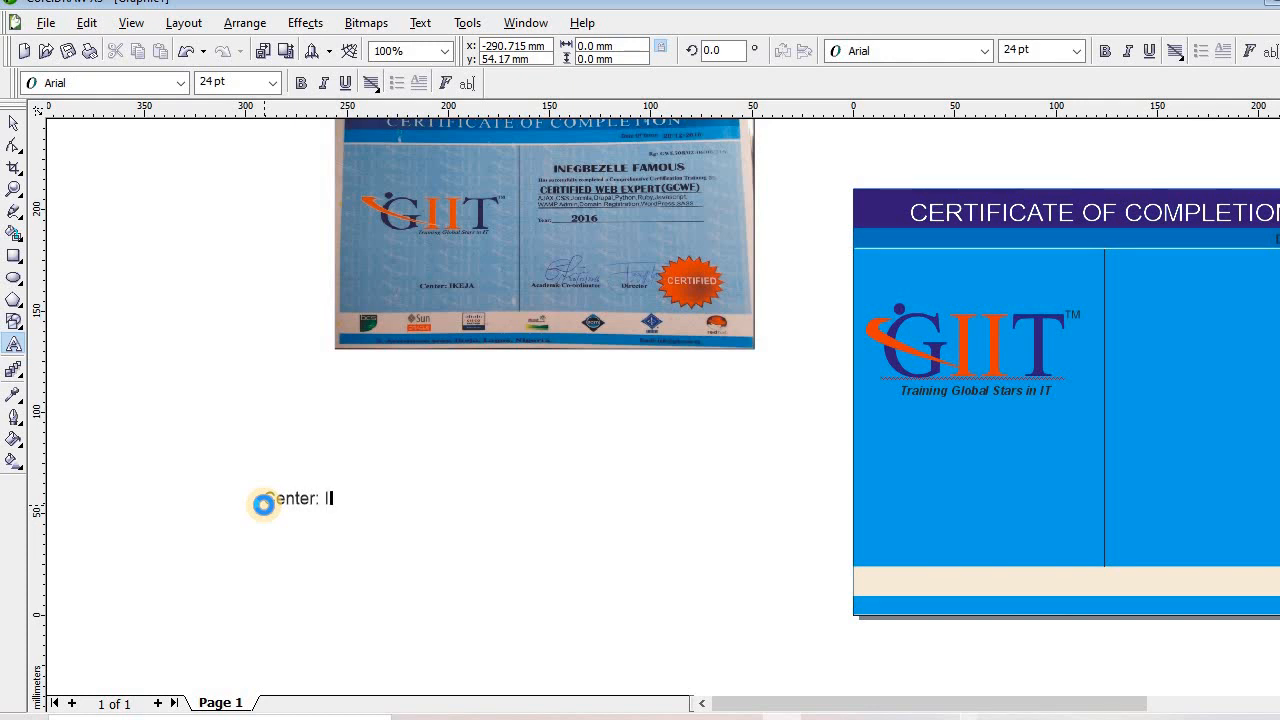
pyautogui.write('JA')
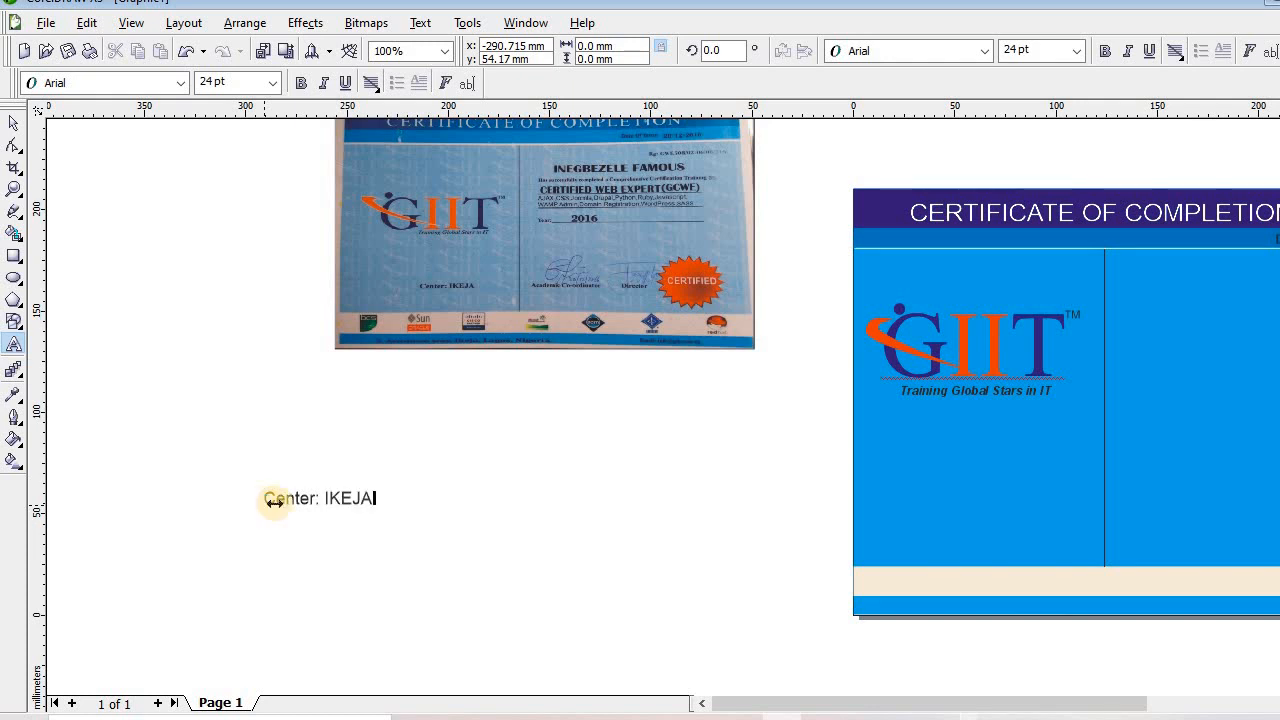
pyautogui.hotkey('ctrl', 'a')
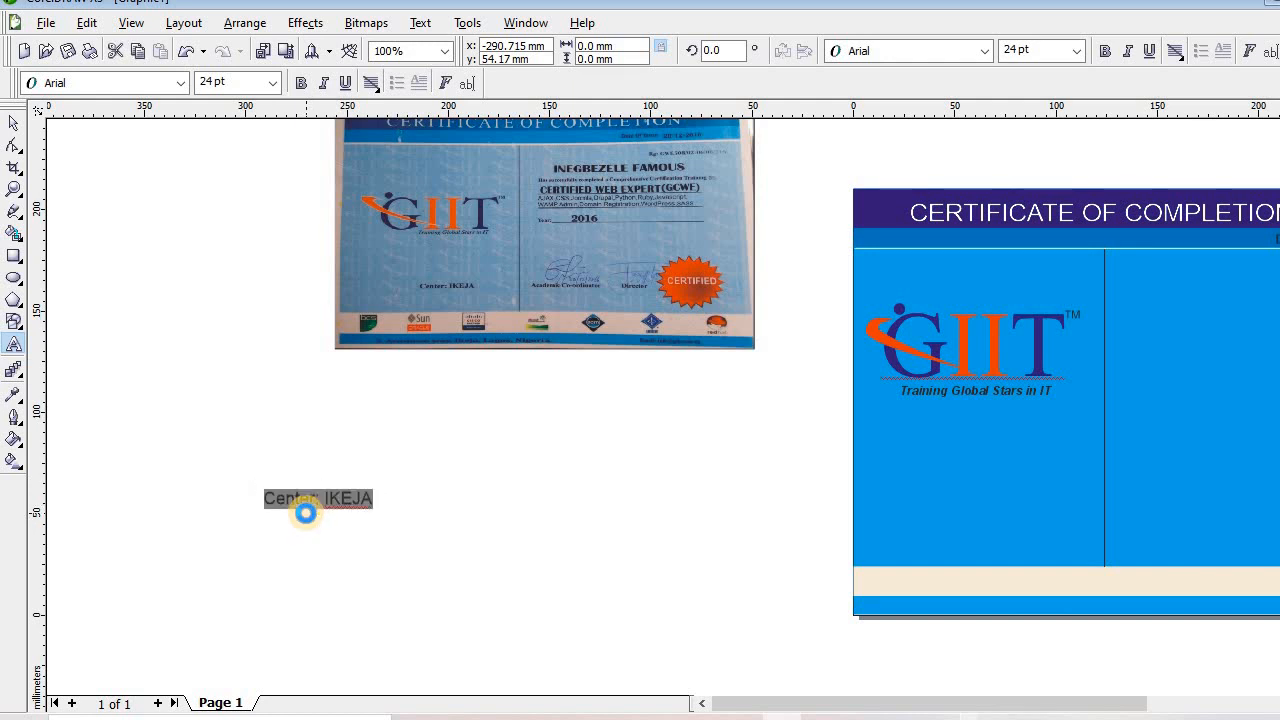
pyautogui.hotkey('ctrl', 'b')
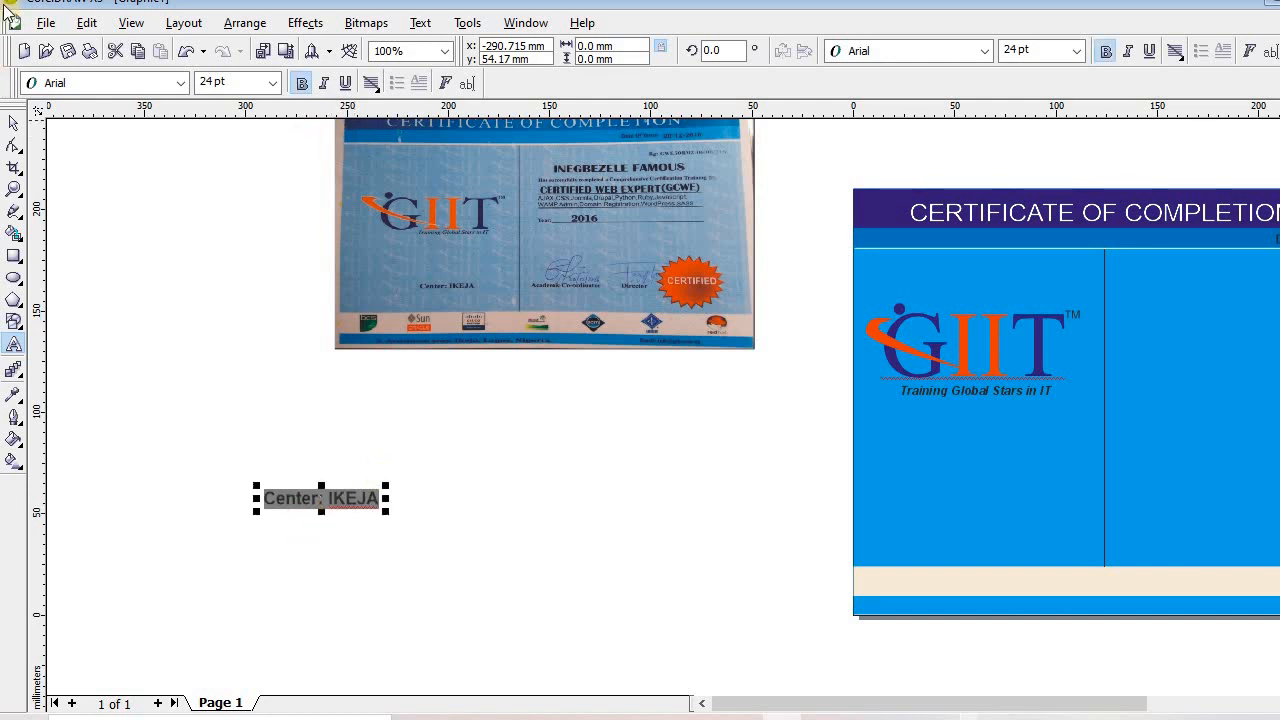
pyautogui.click(14, 124)
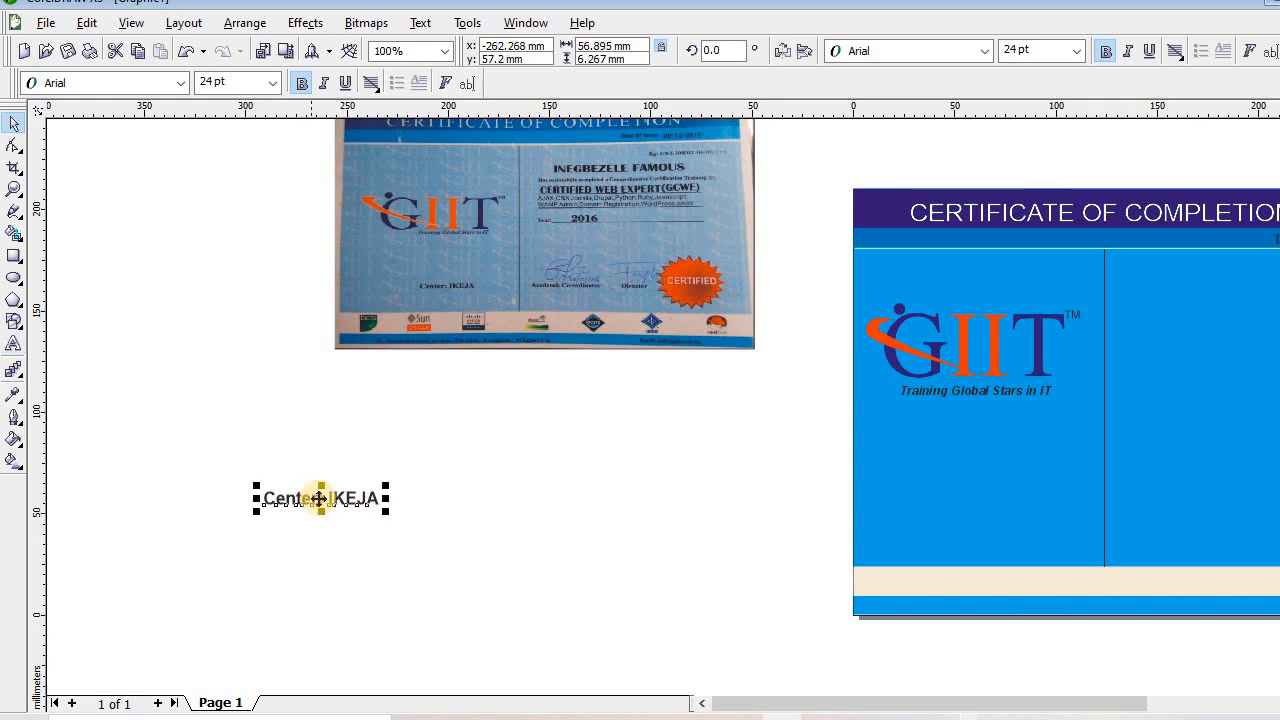
pyautogui.moveTo(321, 497); pyautogui.dragTo(966, 449)
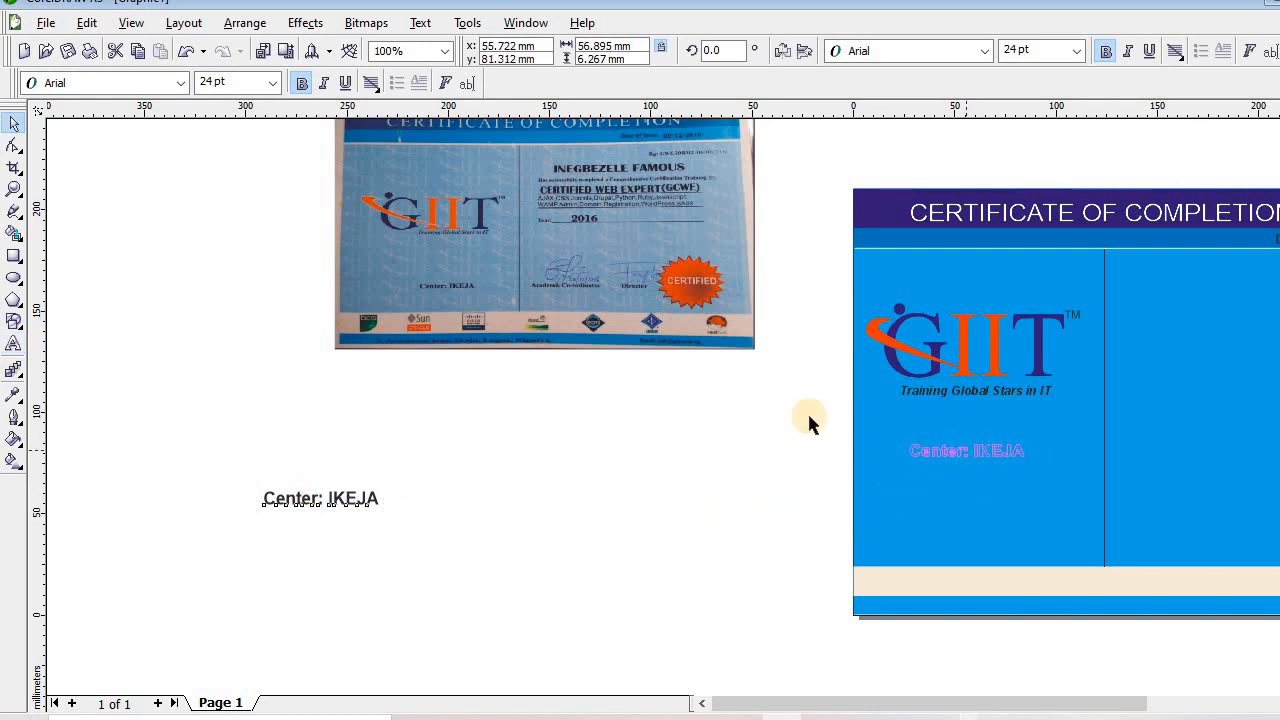
pyautogui.moveTo(815, 295); pyautogui.dragTo(1132, 385)
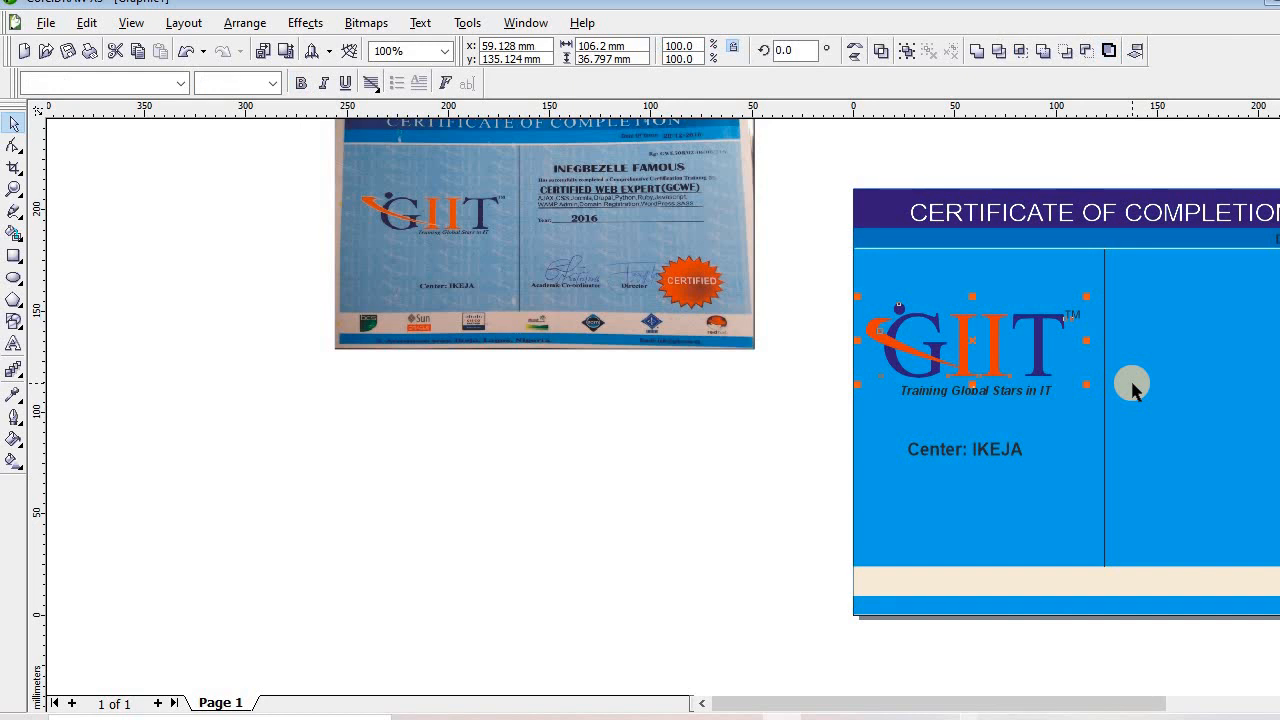
# Copy the GIIT logo onto the canvas, group it and move it to the right panel
pyautogui.moveTo(960, 345); pyautogui.dragTo(591, 422)
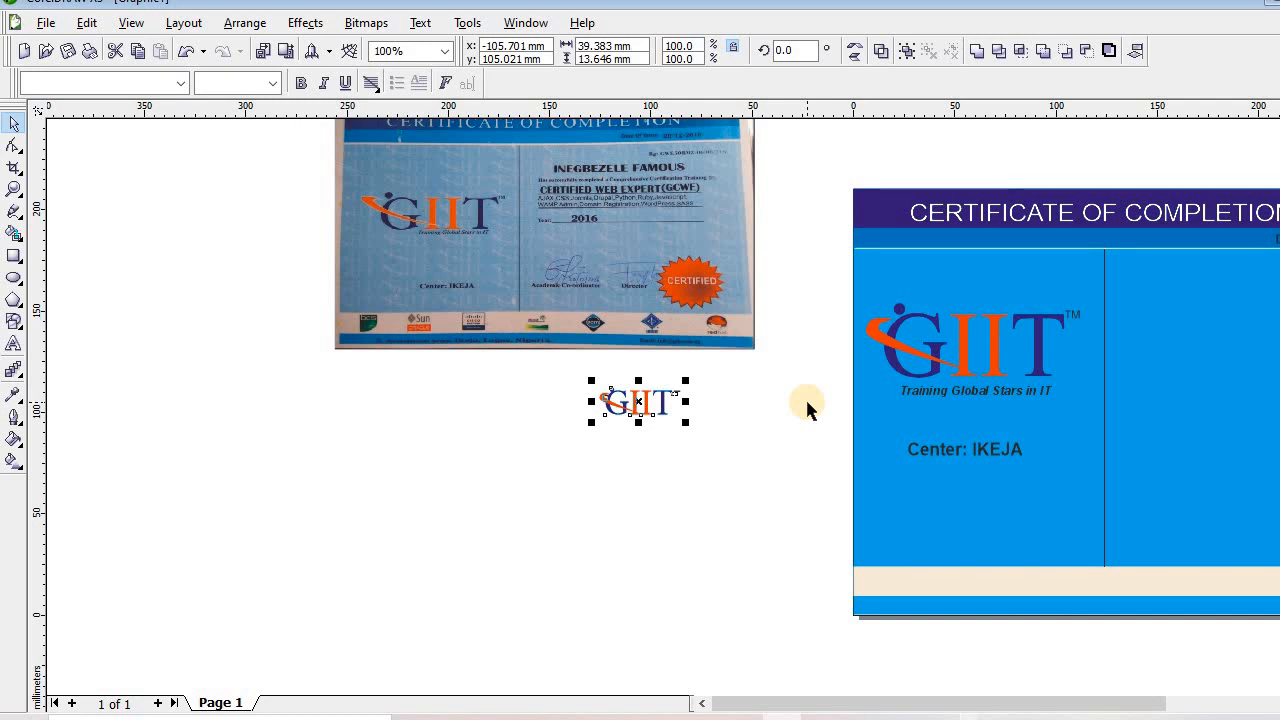
pyautogui.hotkey('ctrl', 'g')
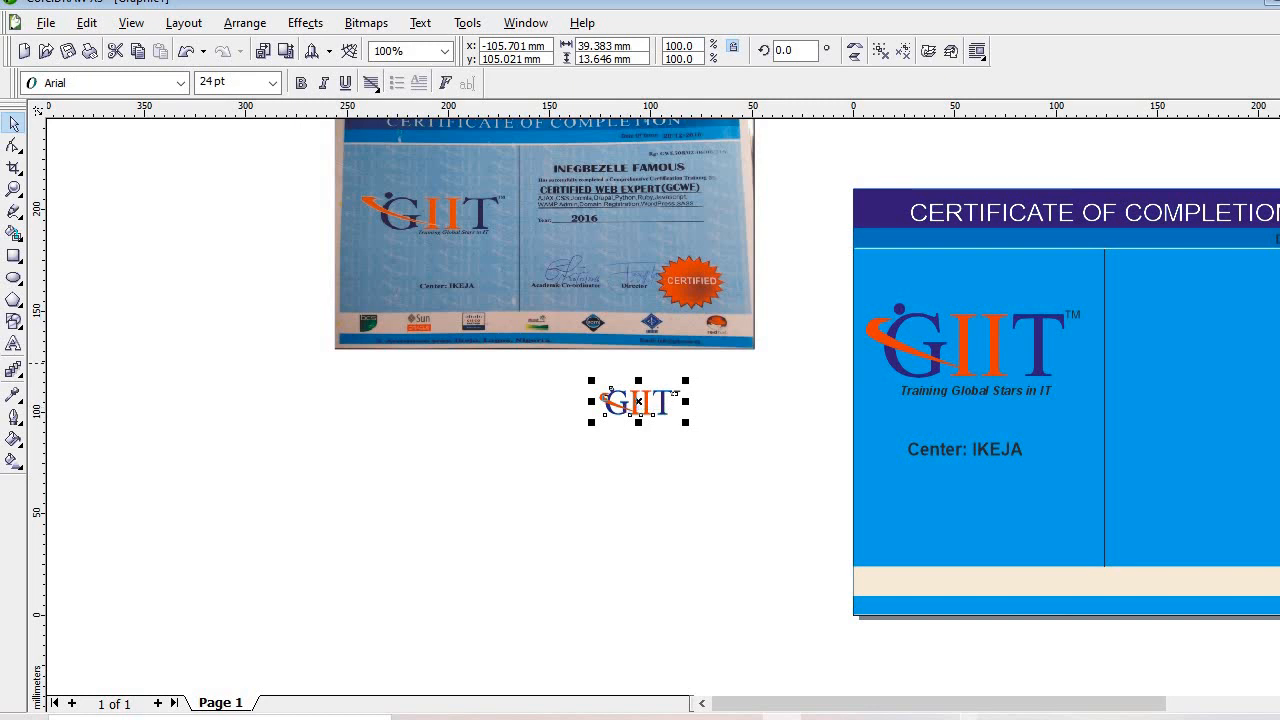
pyautogui.moveTo(510, 363); pyautogui.dragTo(845, 535)
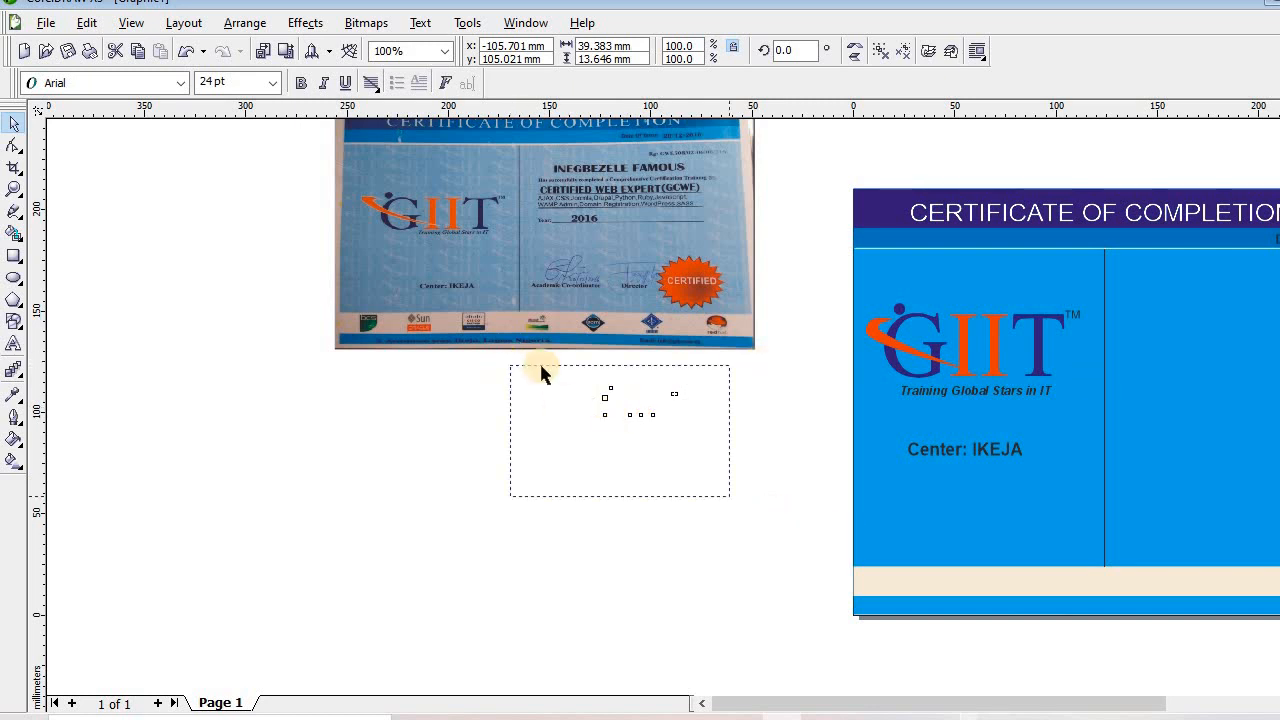
pyautogui.moveTo(639, 403); pyautogui.dragTo(1171, 389)
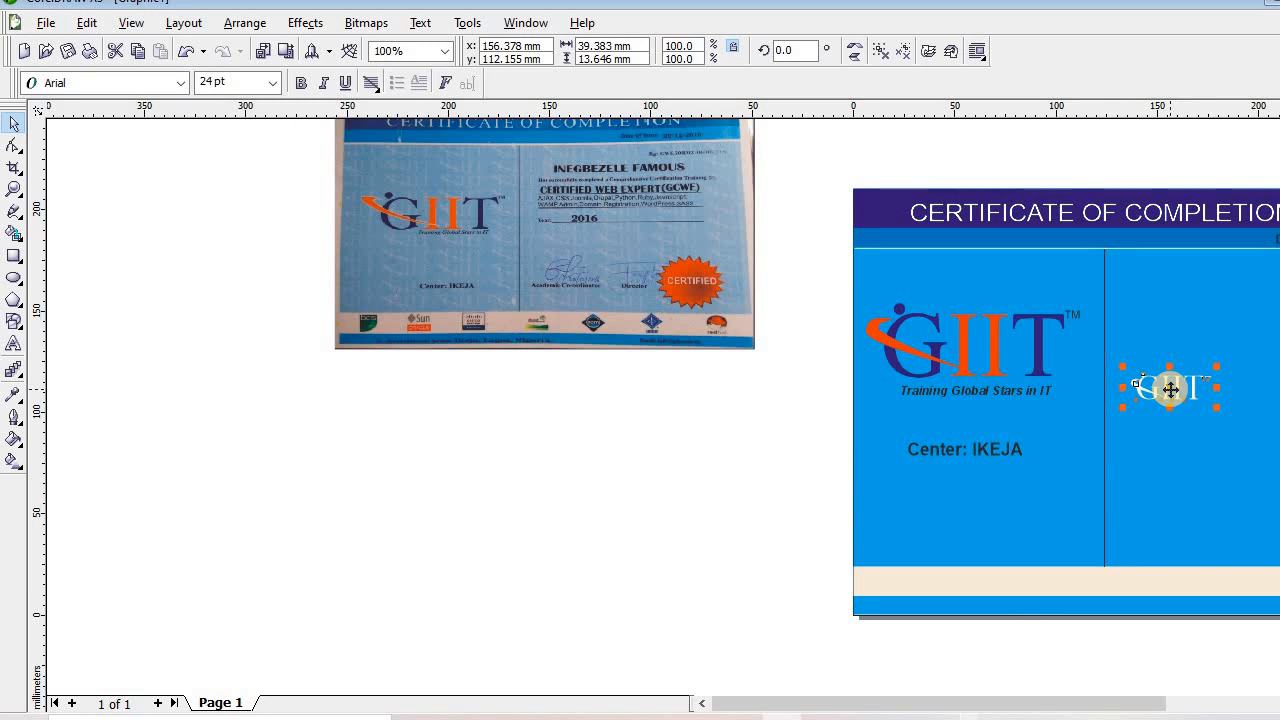
pyautogui.click(368, 23)
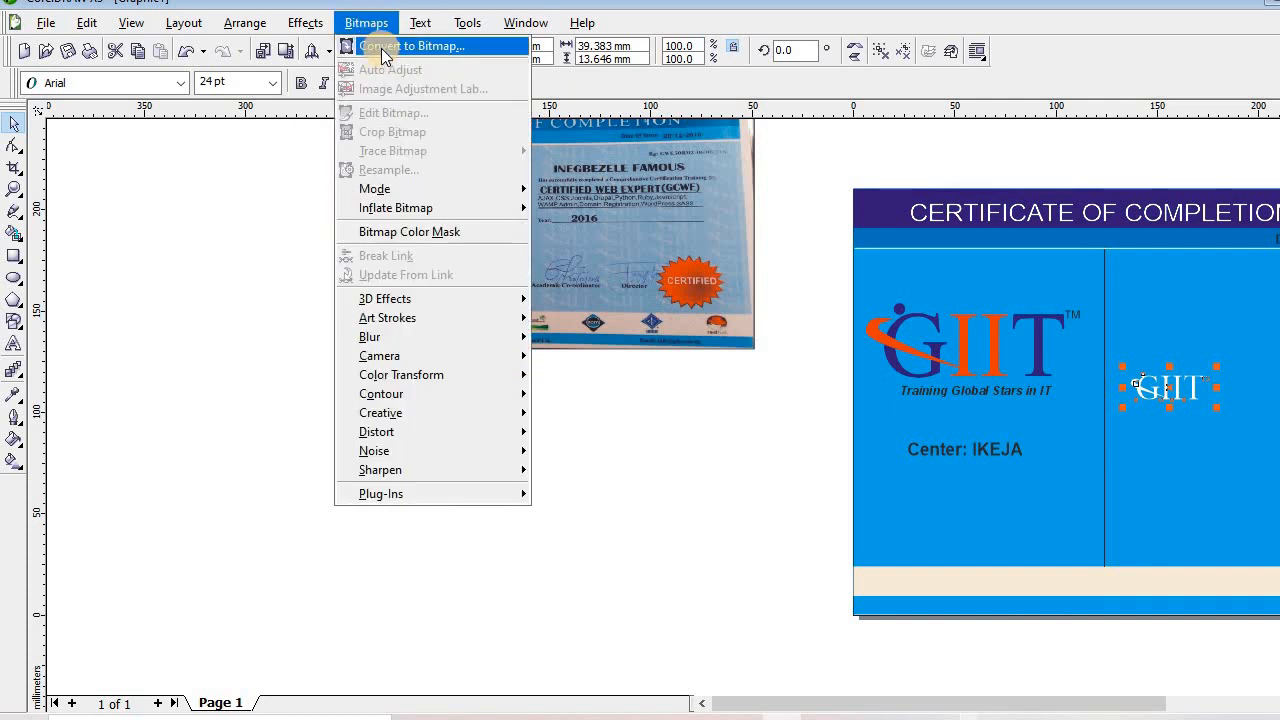
# Give the small GIIT logo copy a Uniform transparency of 60
pyautogui.click(187, 491)
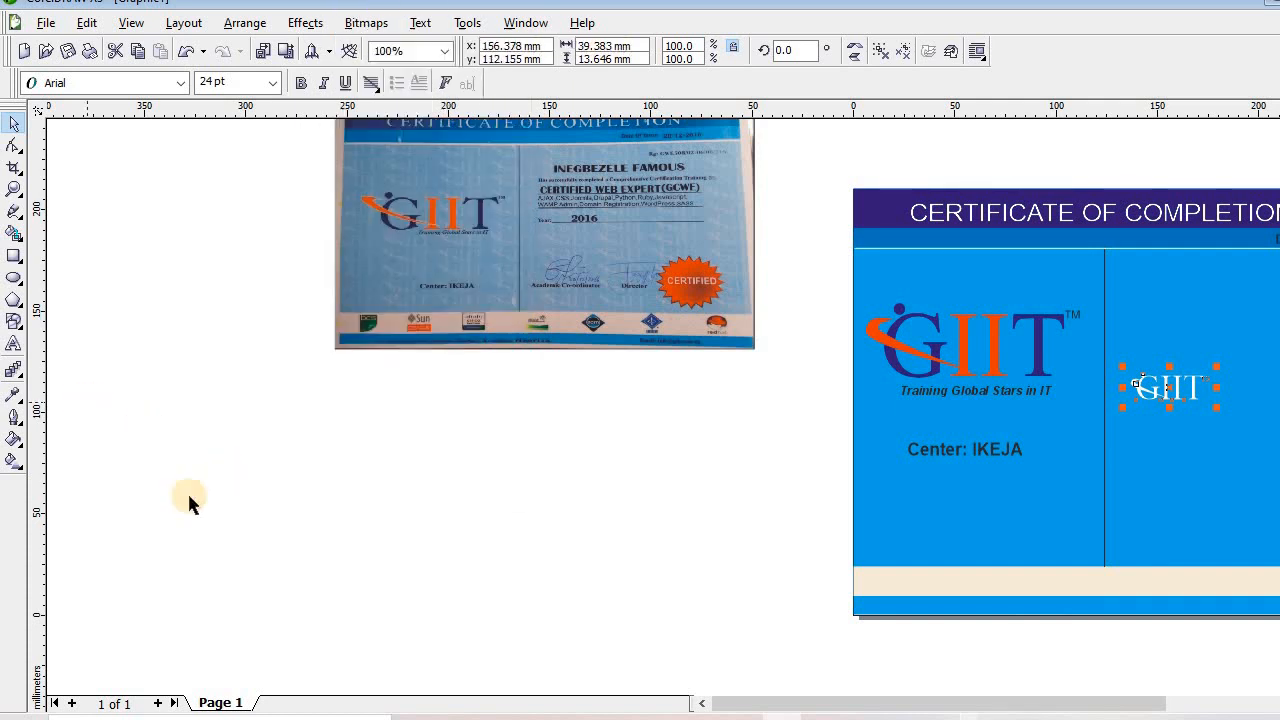
pyautogui.click(15, 371)
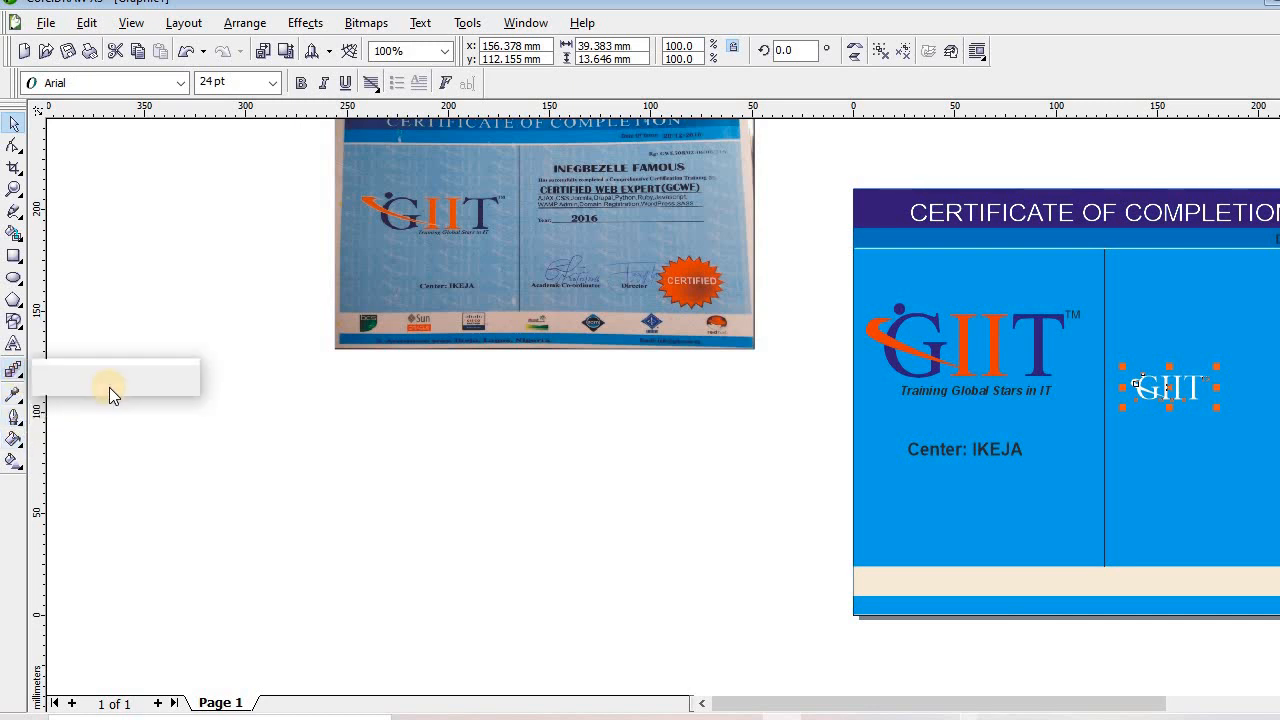
pyautogui.click(183, 379)
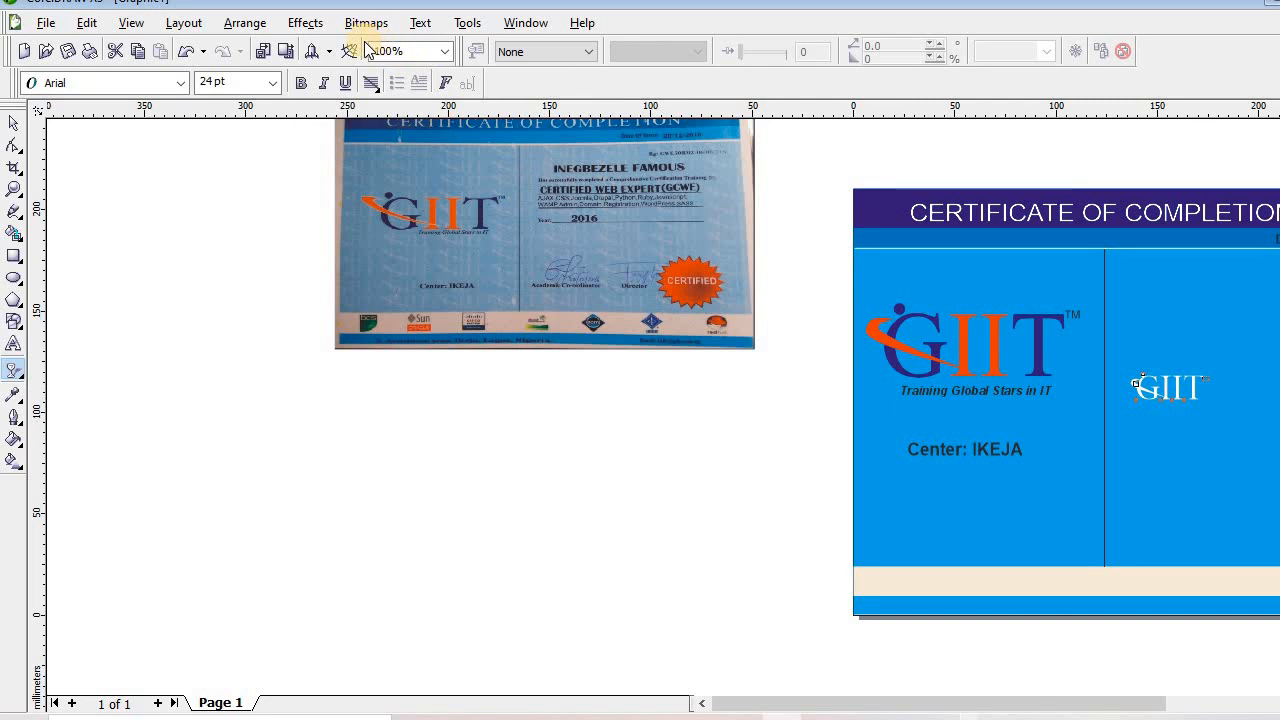
pyautogui.click(583, 51)
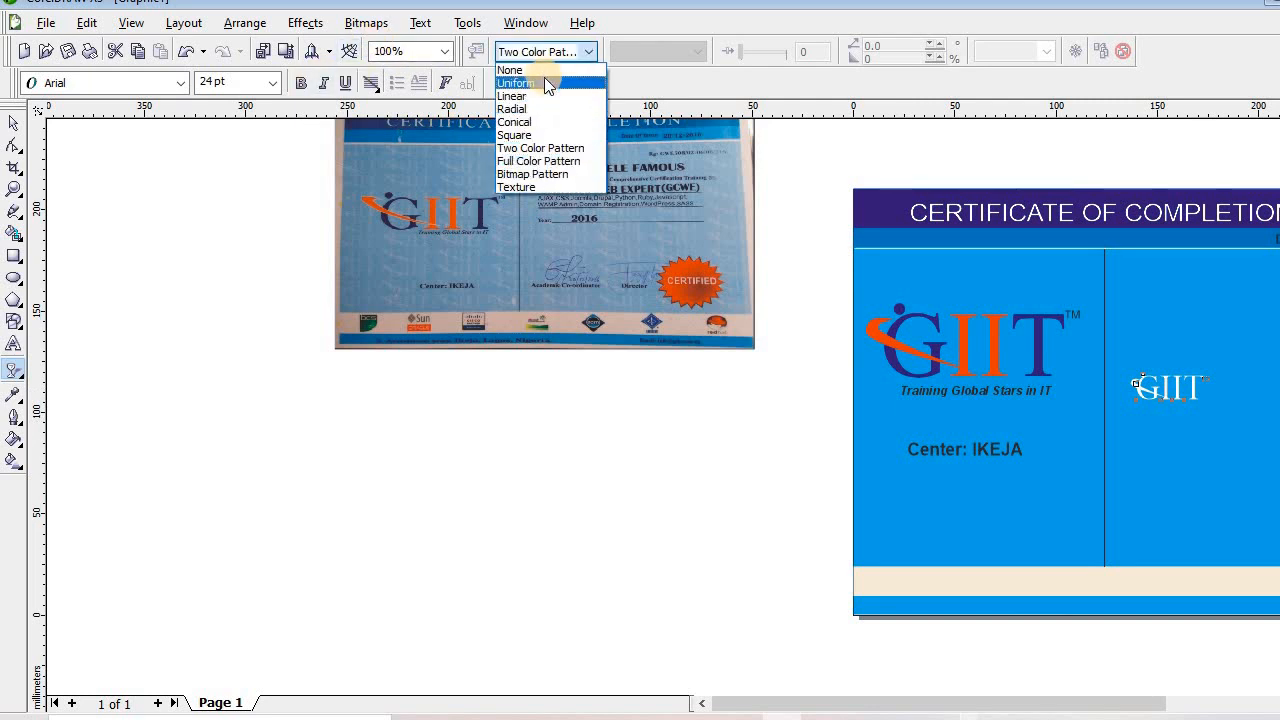
pyautogui.click(544, 83)
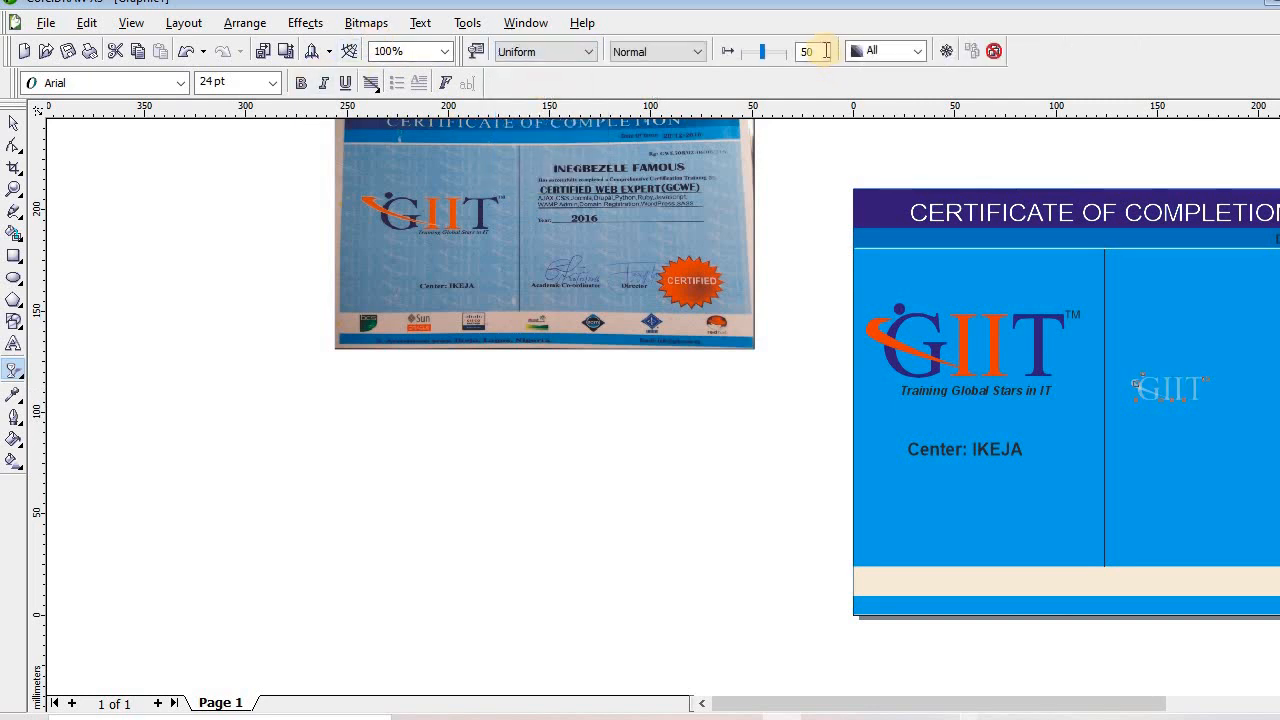
pyautogui.press('Tab')
pyautogui.press('Tab')
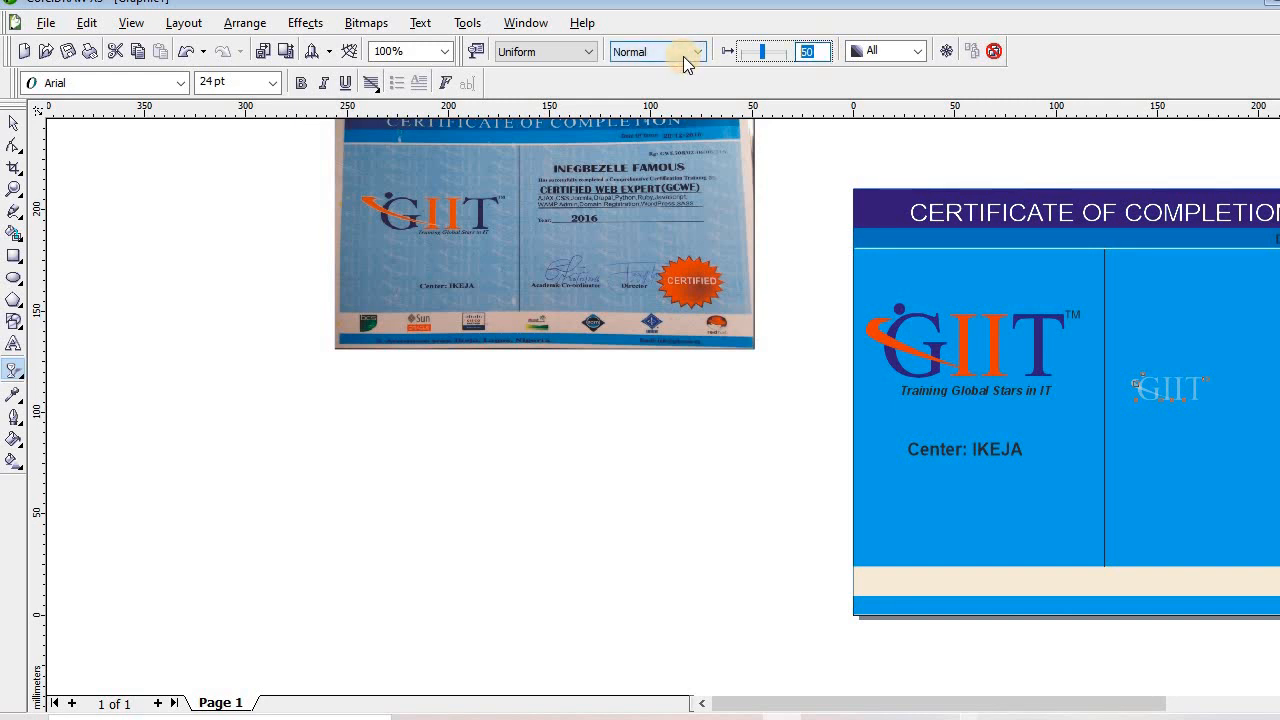
pyautogui.write('60')
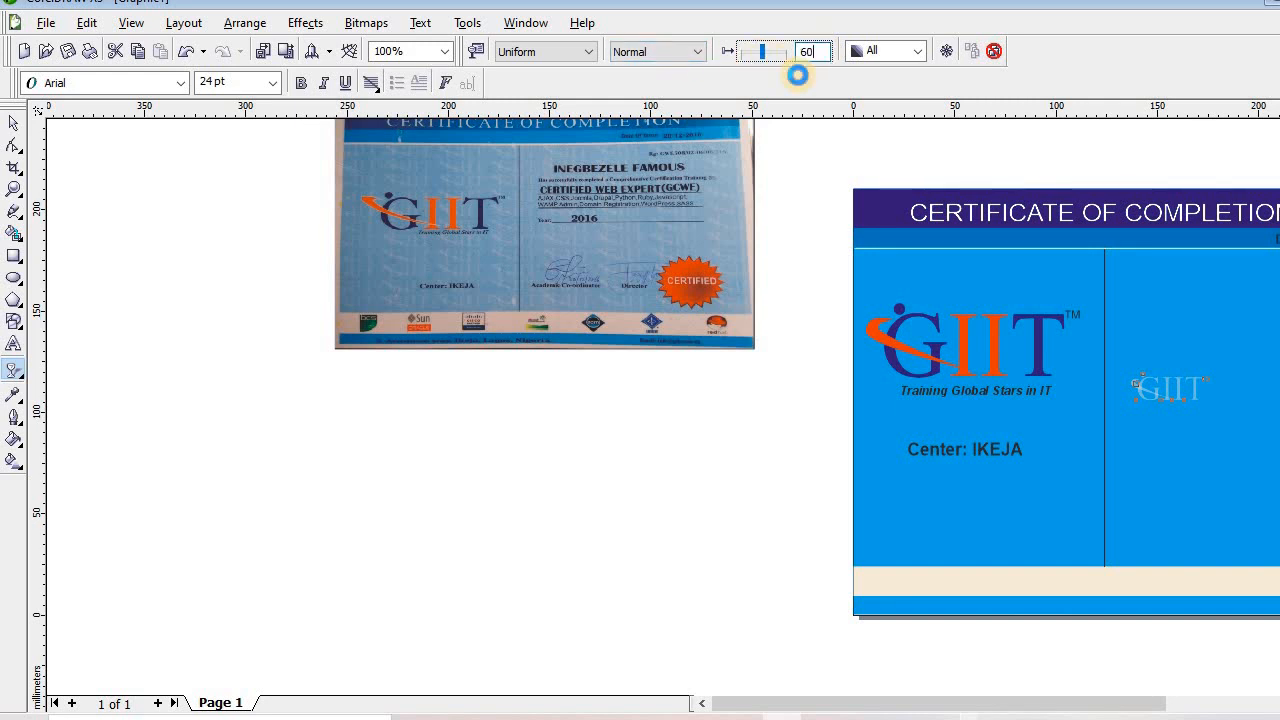
pyautogui.press('Return')
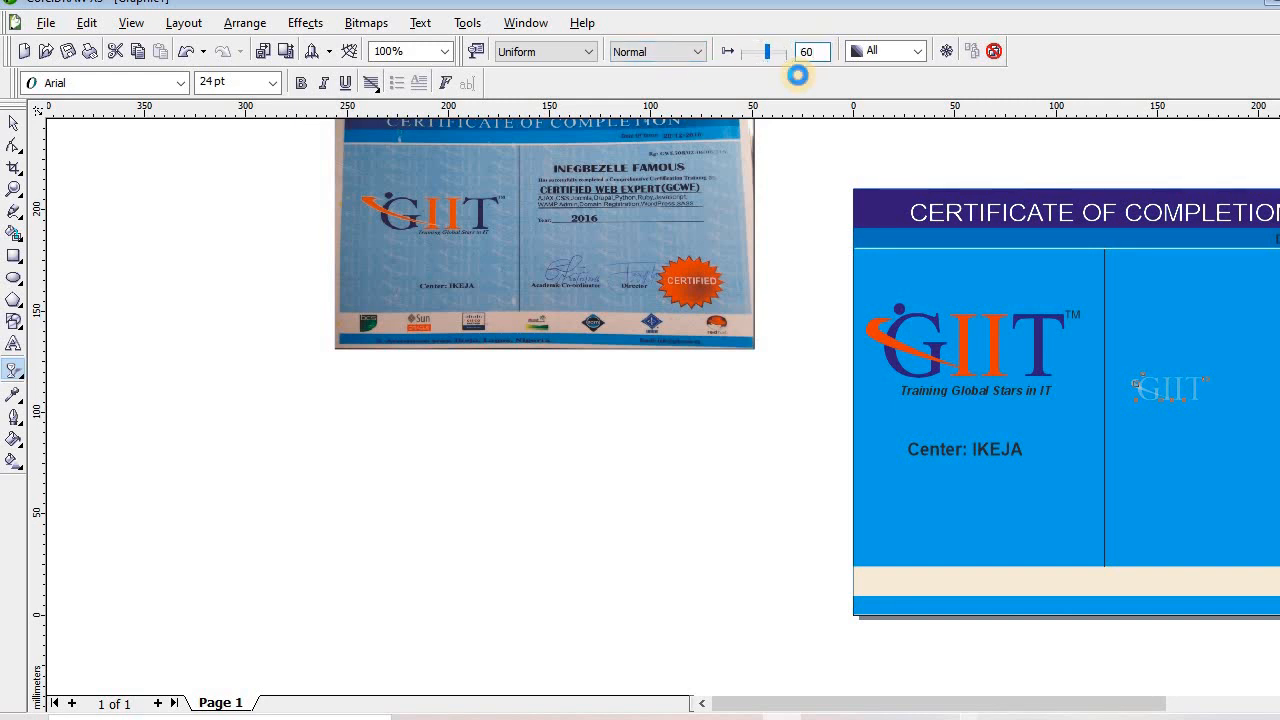
pyautogui.click(16, 120)
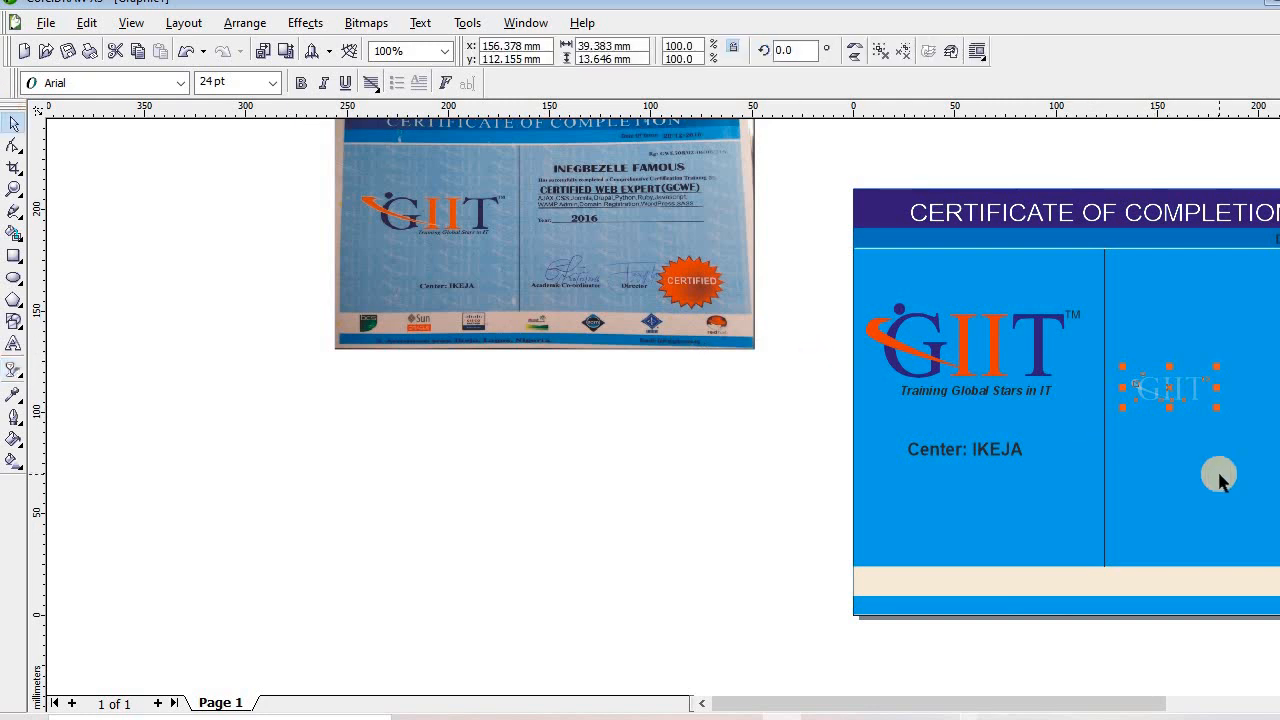
# Position the faint GIIT text and duplicate it downward into a column
pyautogui.moveTo(1169, 383); pyautogui.dragTo(936, 254)
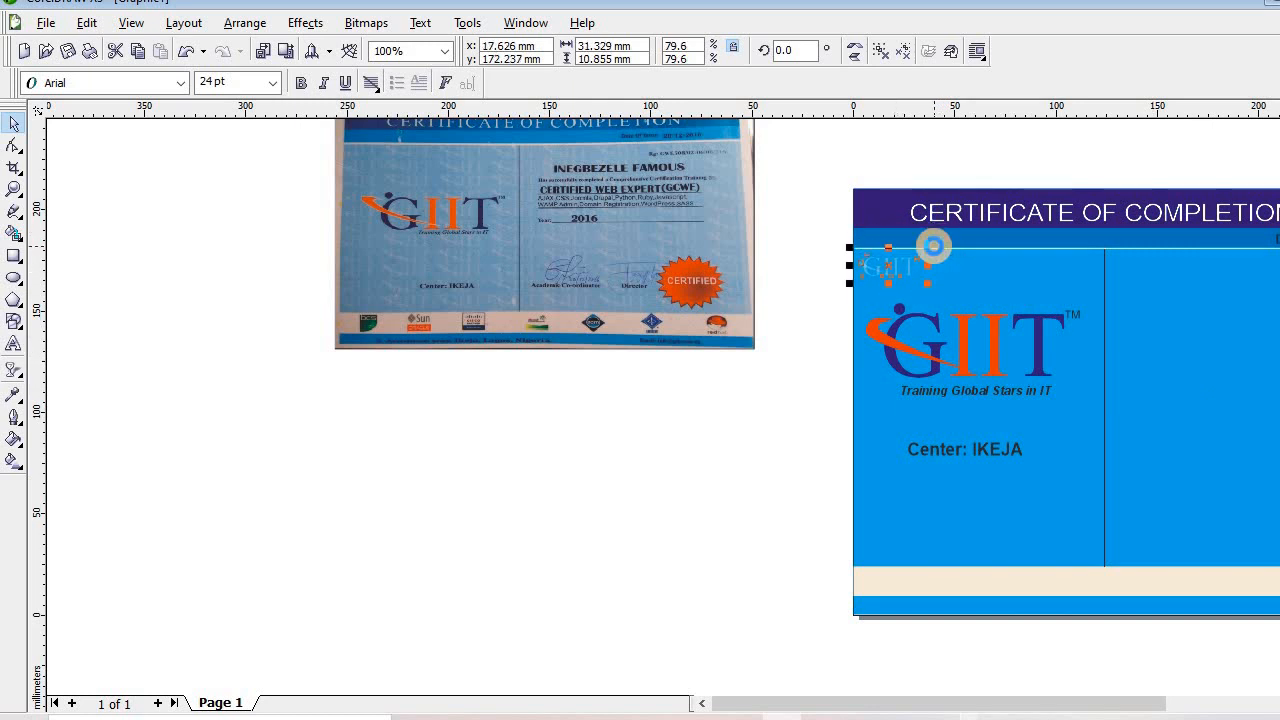
pyautogui.moveTo(933, 245); pyautogui.dragTo(1118, 507)
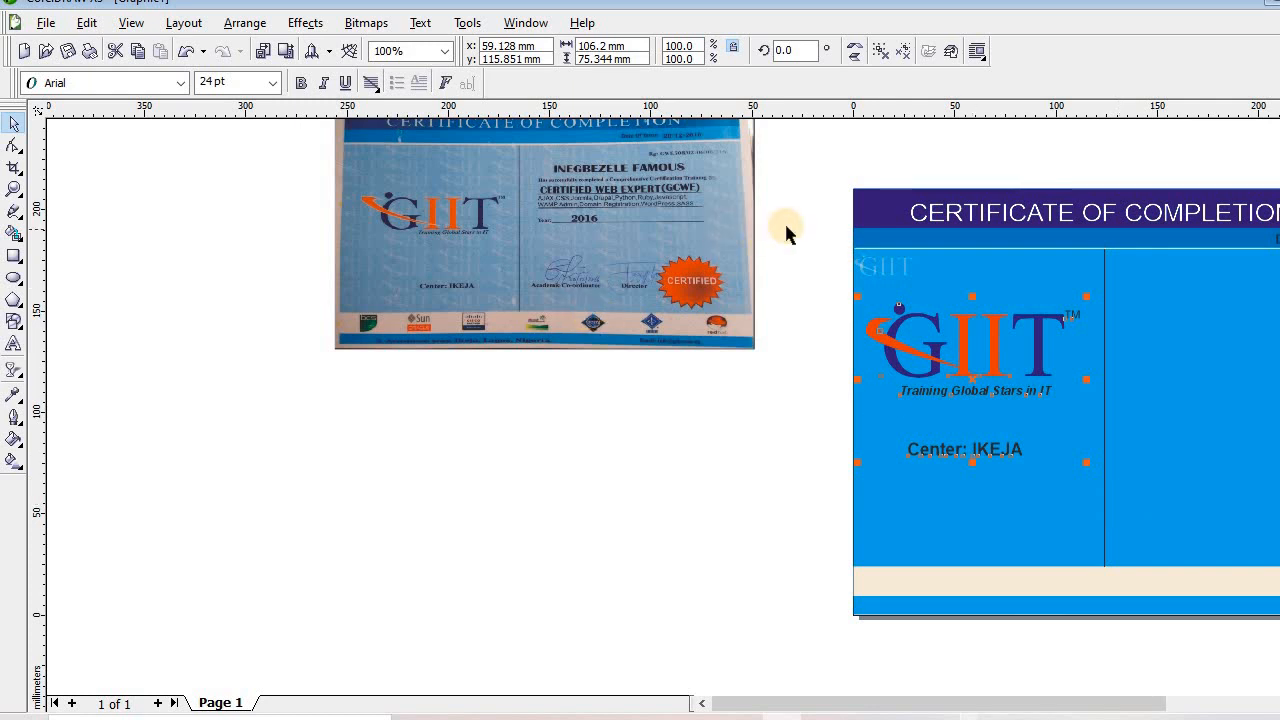
pyautogui.click(825, 260)
pyautogui.click(840, 260)
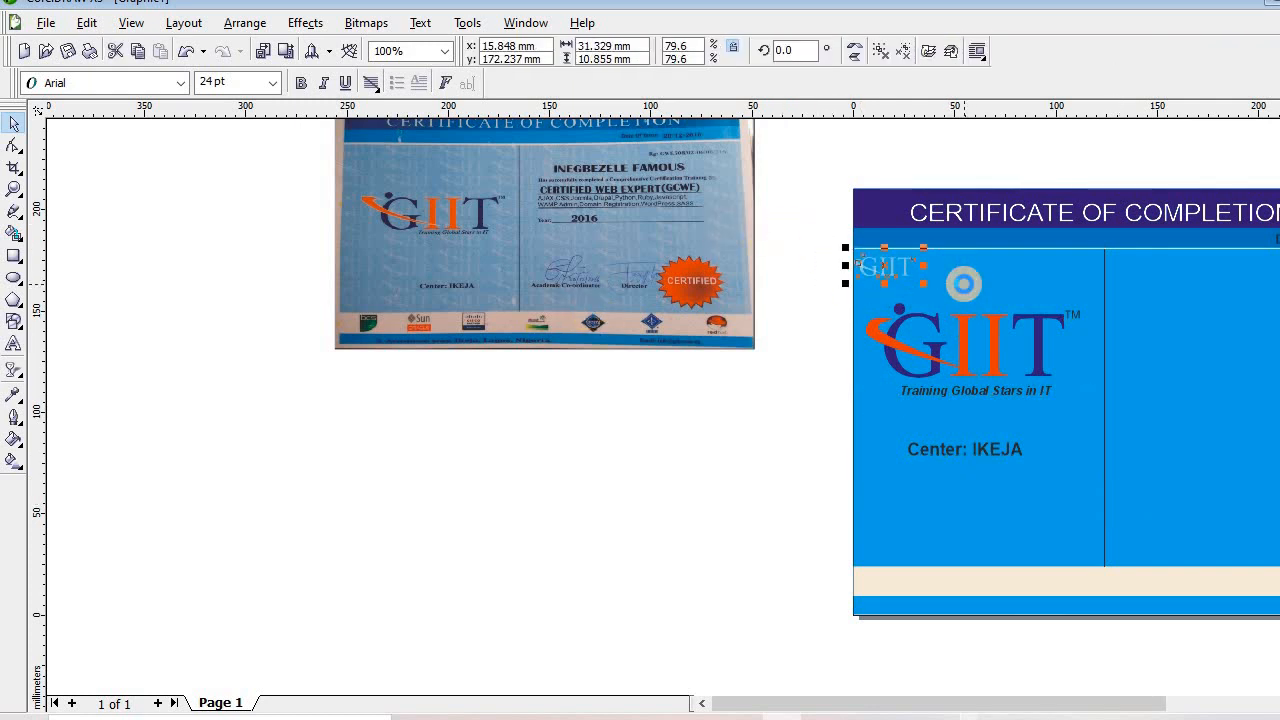
pyautogui.moveTo(856, 263); pyautogui.dragTo(864, 289)
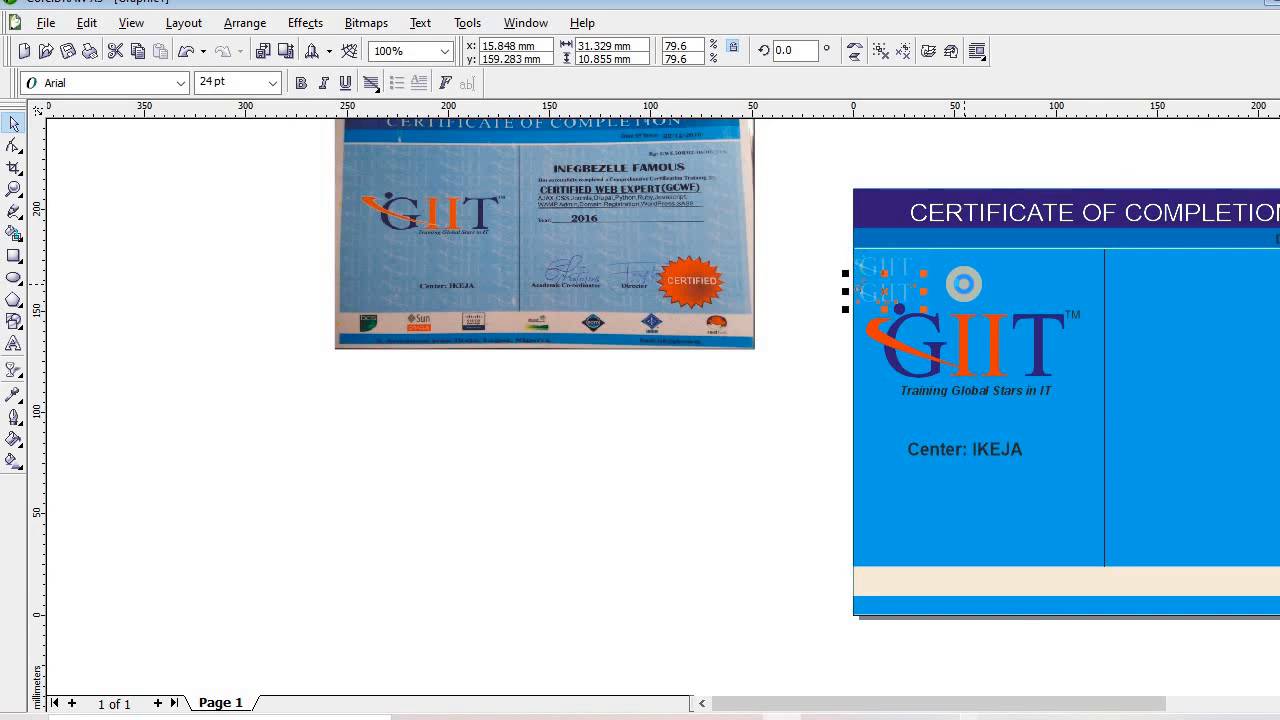
pyautogui.hotkey('ctrl', 'd')
pyautogui.hotkey('ctrl', 'd')
pyautogui.hotkey('ctrl', 'd')
pyautogui.hotkey('ctrl', 'd')
pyautogui.hotkey('ctrl', 'd')
pyautogui.hotkey('ctrl', 'd')
pyautogui.hotkey('ctrl', 'd')
pyautogui.hotkey('ctrl', 'd')
pyautogui.hotkey('ctrl', 'd')
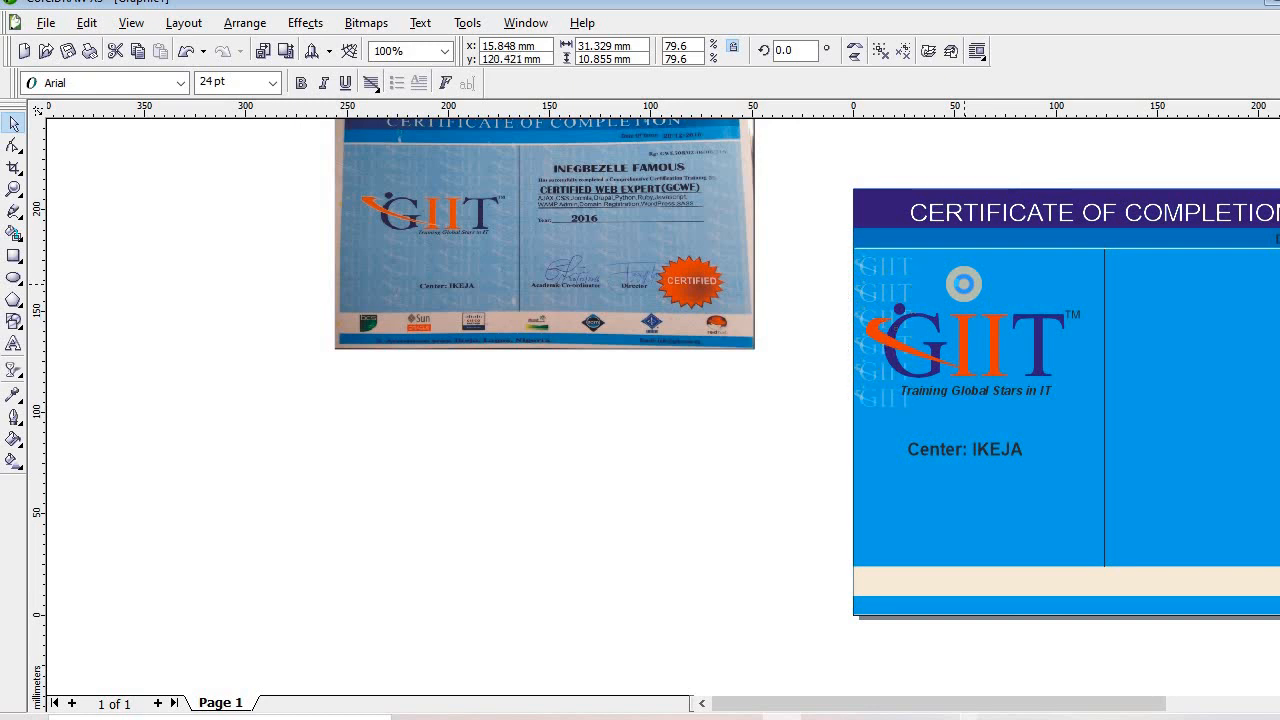
pyautogui.hotkey('ctrl', 'd')
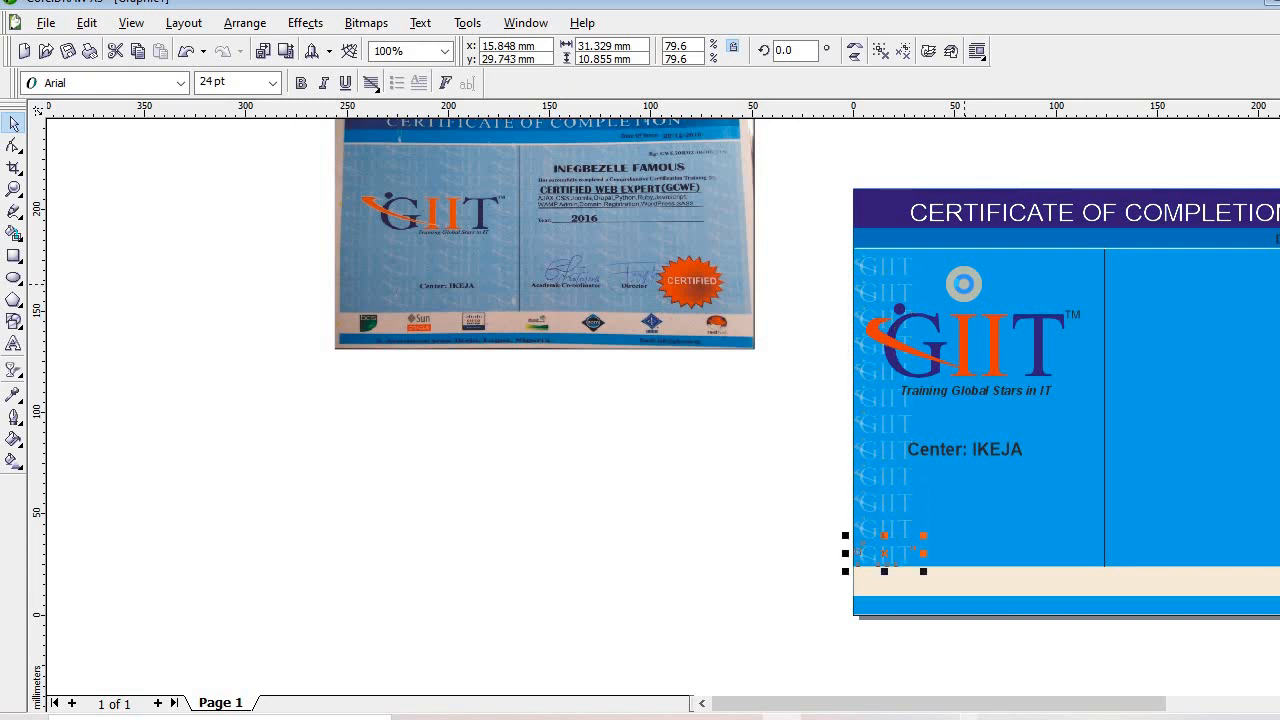
# Copy the GIIT column to the right and repeat it across the certificate
pyautogui.moveTo(806, 227); pyautogui.dragTo(937, 605)
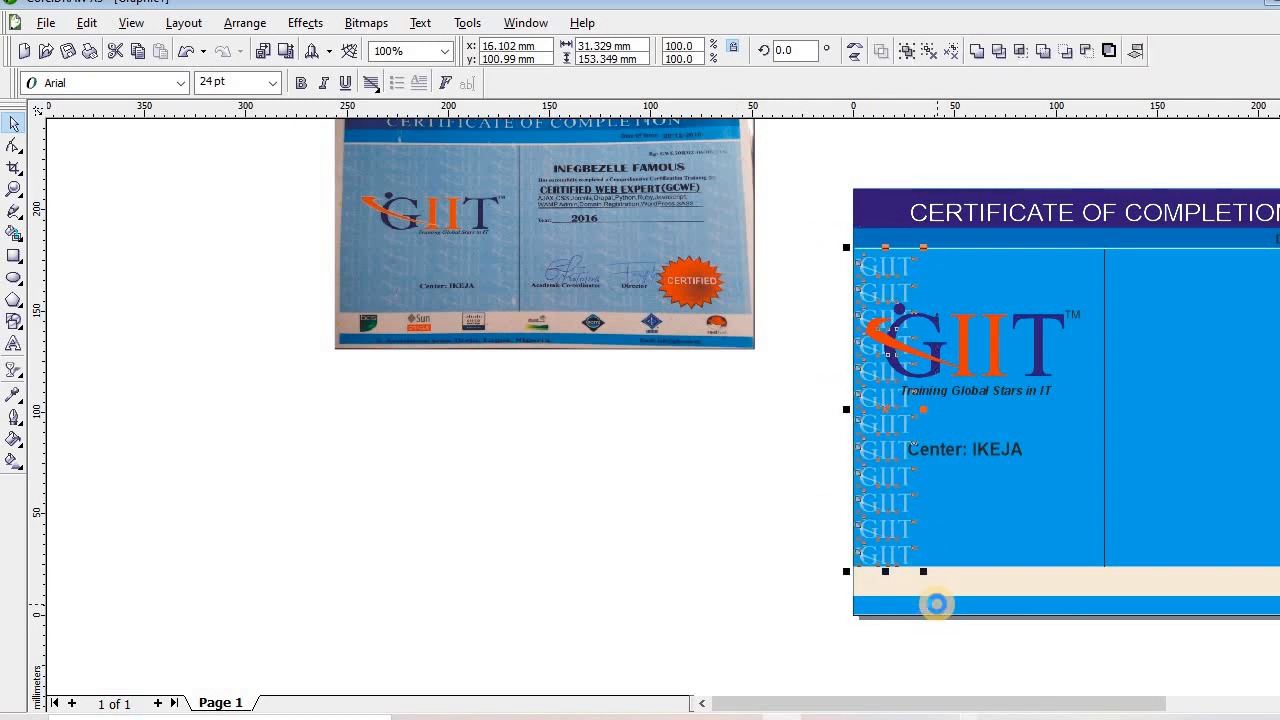
pyautogui.press('Right')
pyautogui.press('Right')
pyautogui.press('Right')
pyautogui.press('Right')
pyautogui.press('Right')
pyautogui.press('Right')
pyautogui.press('Right')
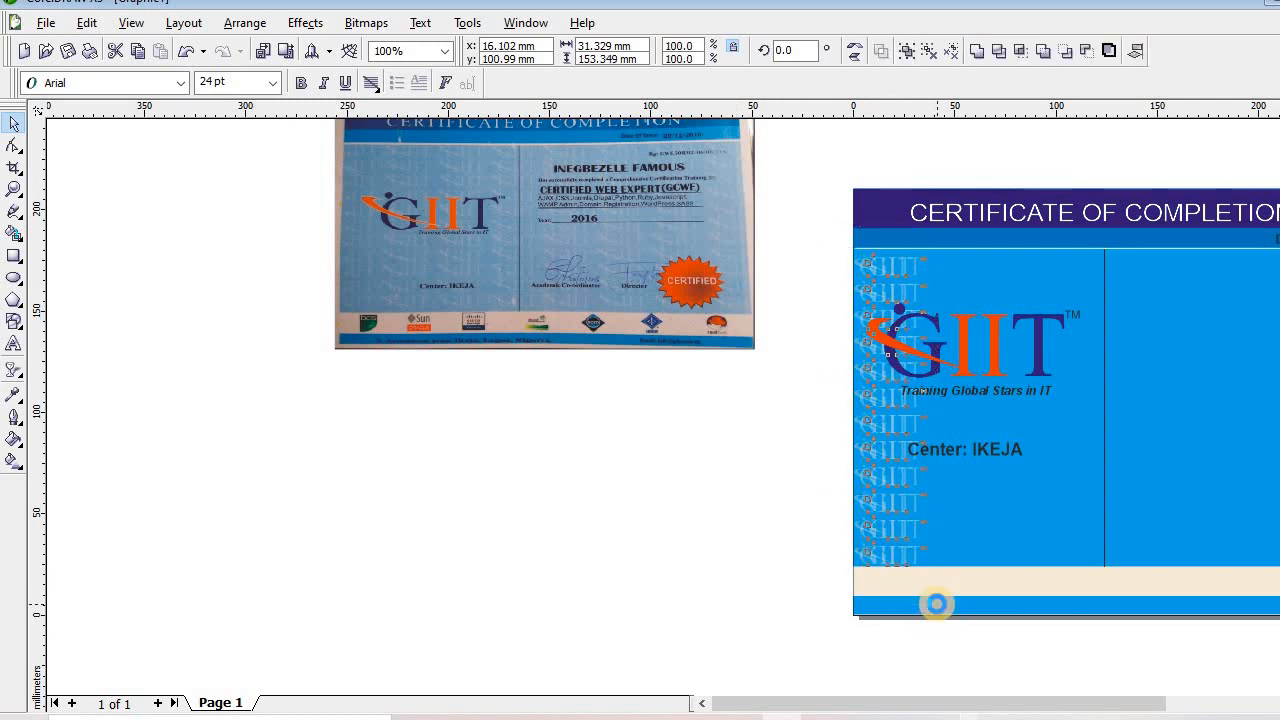
pyautogui.press('Right')
pyautogui.press('Right')
pyautogui.press('Right')
pyautogui.press('Right')
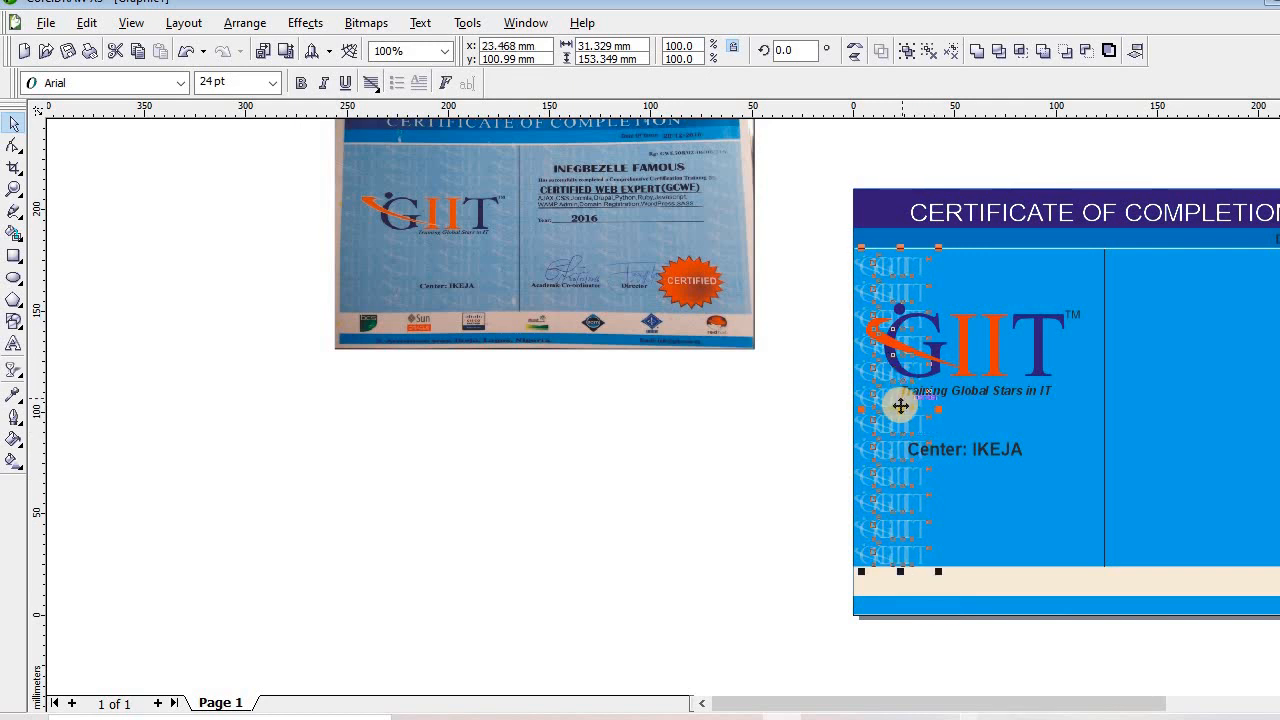
pyautogui.moveTo(900, 405); pyautogui.dragTo(962, 400)
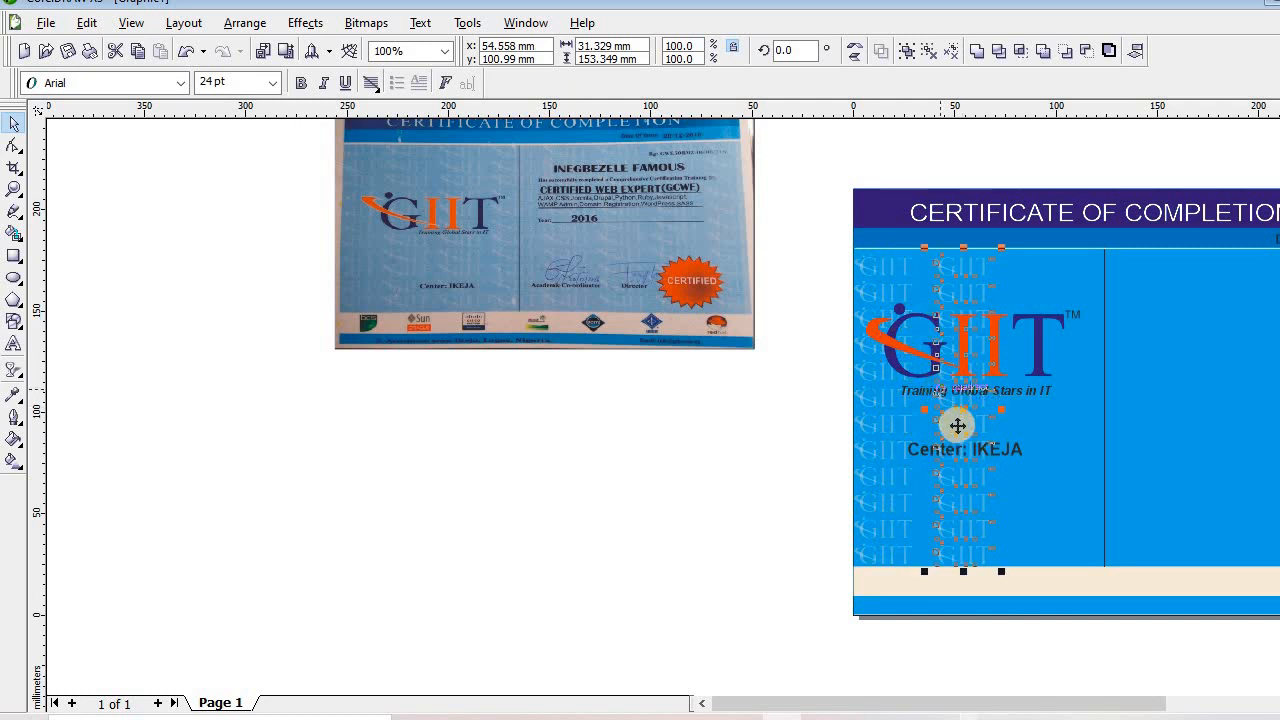
pyautogui.moveTo(957, 414); pyautogui.dragTo(948, 412)
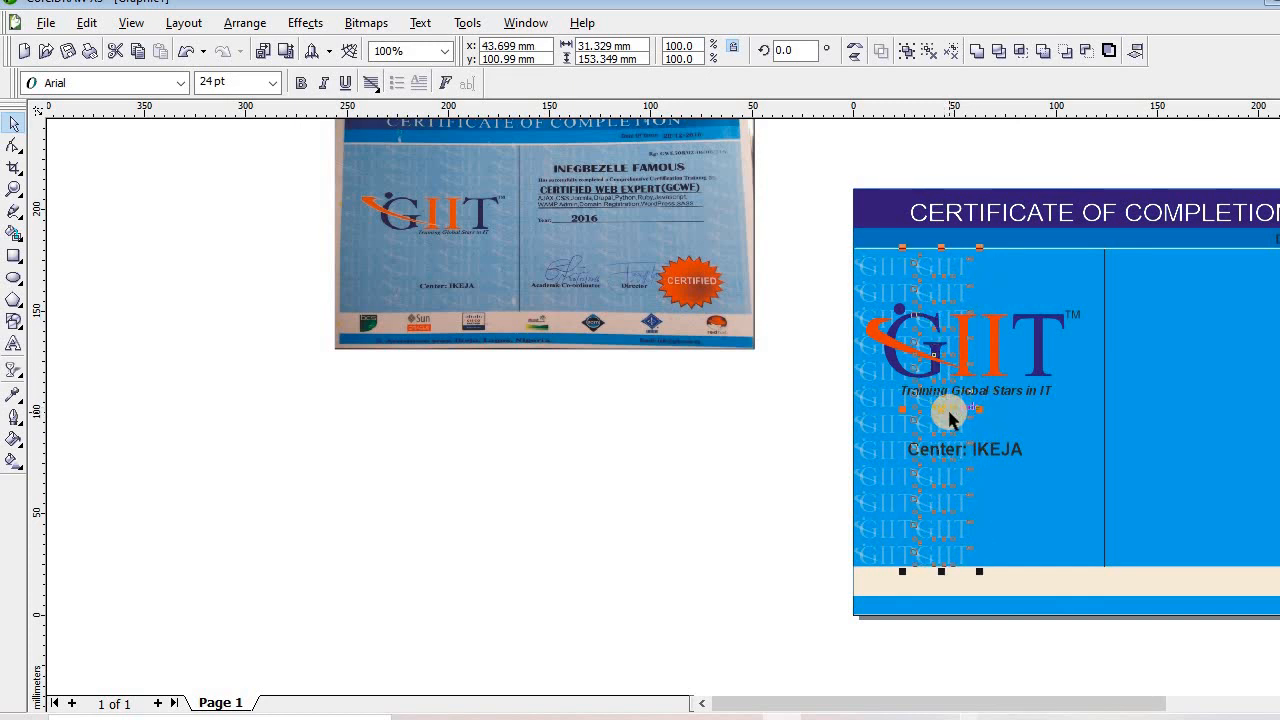
pyautogui.hotkey('ctrl', 'd')
pyautogui.hotkey('ctrl', 'd')
pyautogui.hotkey('ctrl', 'd')
pyautogui.hotkey('ctrl', 'd')
pyautogui.hotkey('ctrl', 'd')
pyautogui.hotkey('ctrl', 'd')
pyautogui.hotkey('ctrl', 'd')
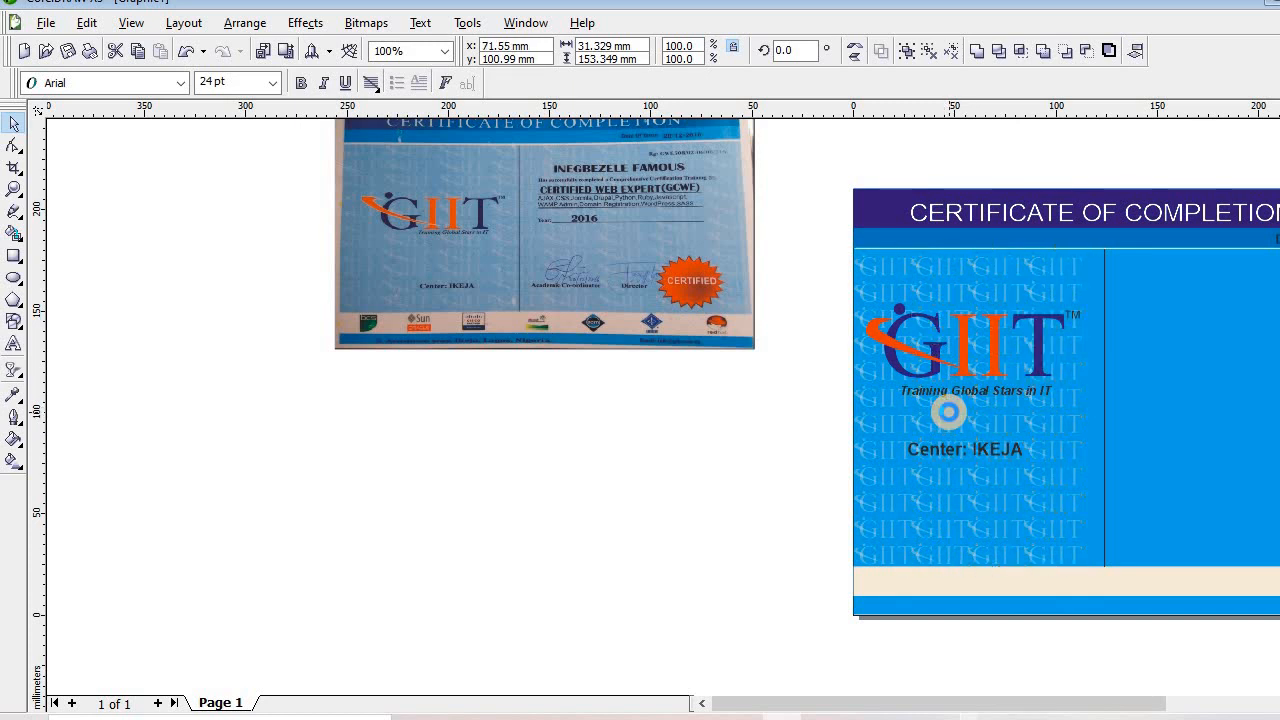
pyautogui.hotkey('ctrl', 'd')
pyautogui.hotkey('ctrl', 'd')
pyautogui.hotkey('ctrl', 'd')
pyautogui.hotkey('ctrl', 'd')
pyautogui.hotkey('ctrl', 'd')
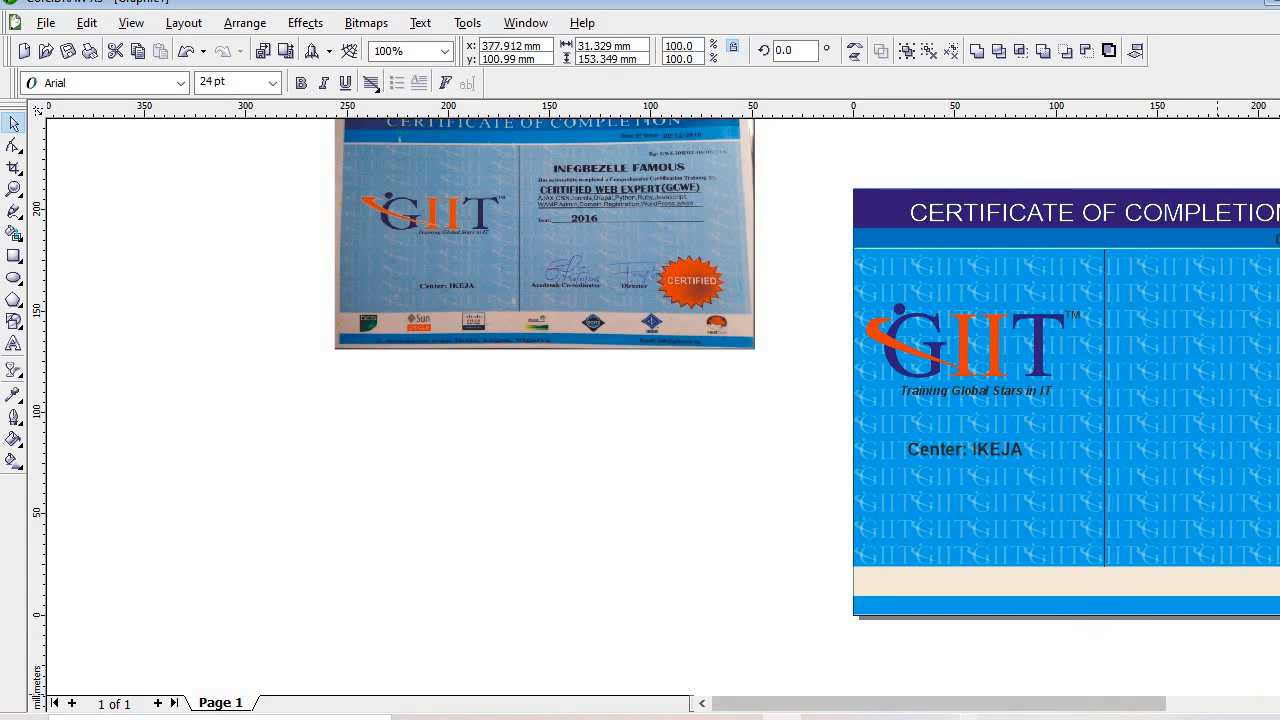
# Undo the GIIT columns past the right edge and narrow the last column
pyautogui.hscroll(1, 640, 400)
pyautogui.hscroll(1, 640, 400)
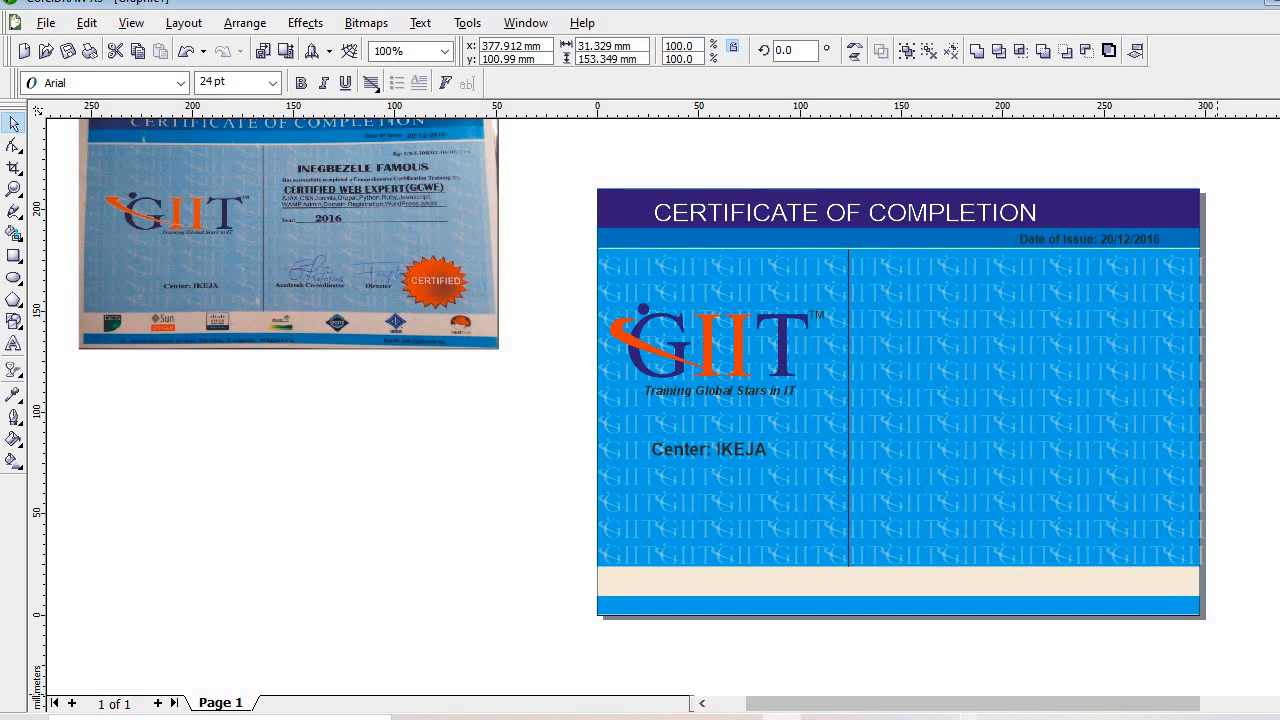
pyautogui.hotkey('ctrl', 'z')
pyautogui.hotkey('ctrl', 'z')
pyautogui.hotkey('ctrl', 'z')
pyautogui.hotkey('ctrl', 'z')
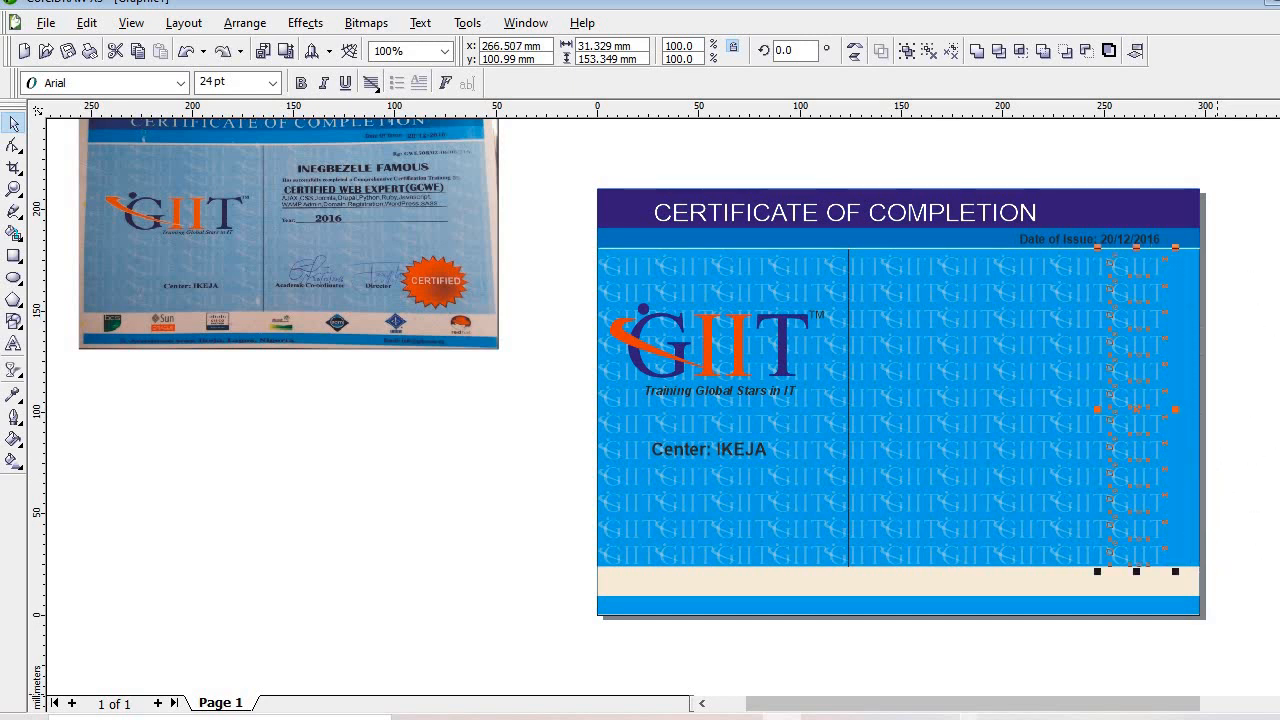
pyautogui.hotkey('ctrl', 'shift', 'z')
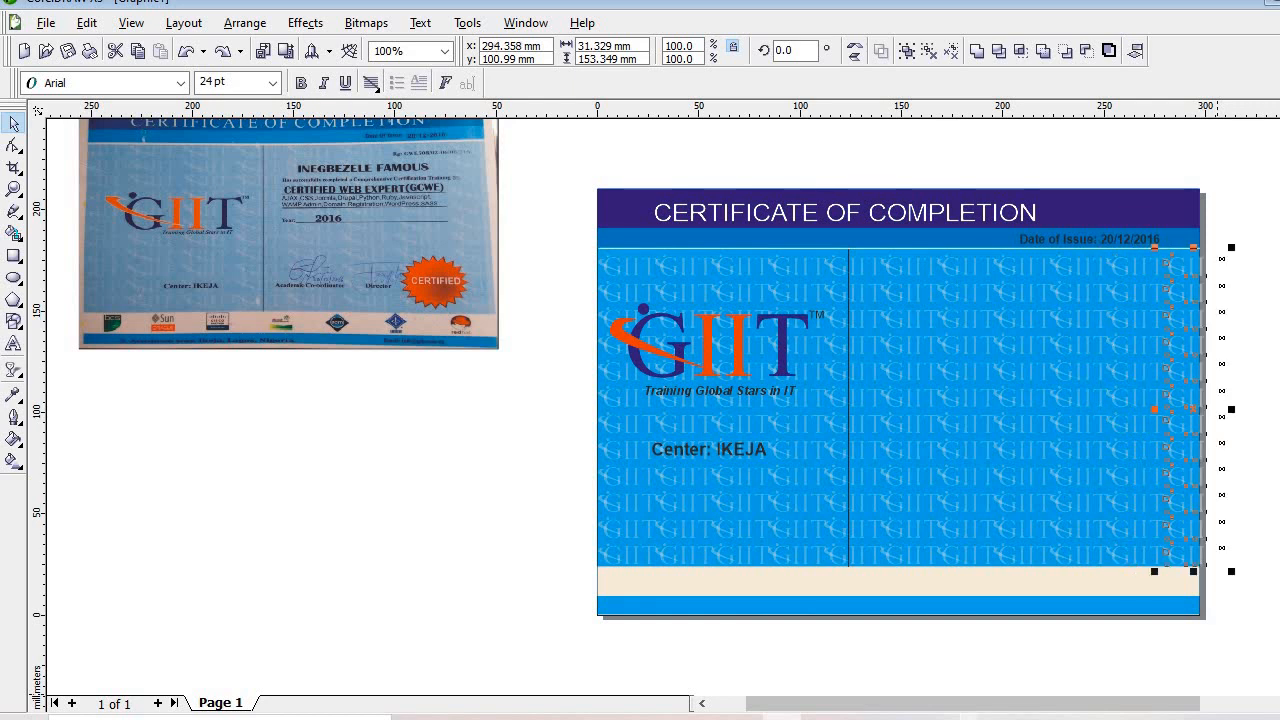
pyautogui.moveTo(1233, 409); pyautogui.dragTo(1216, 409)
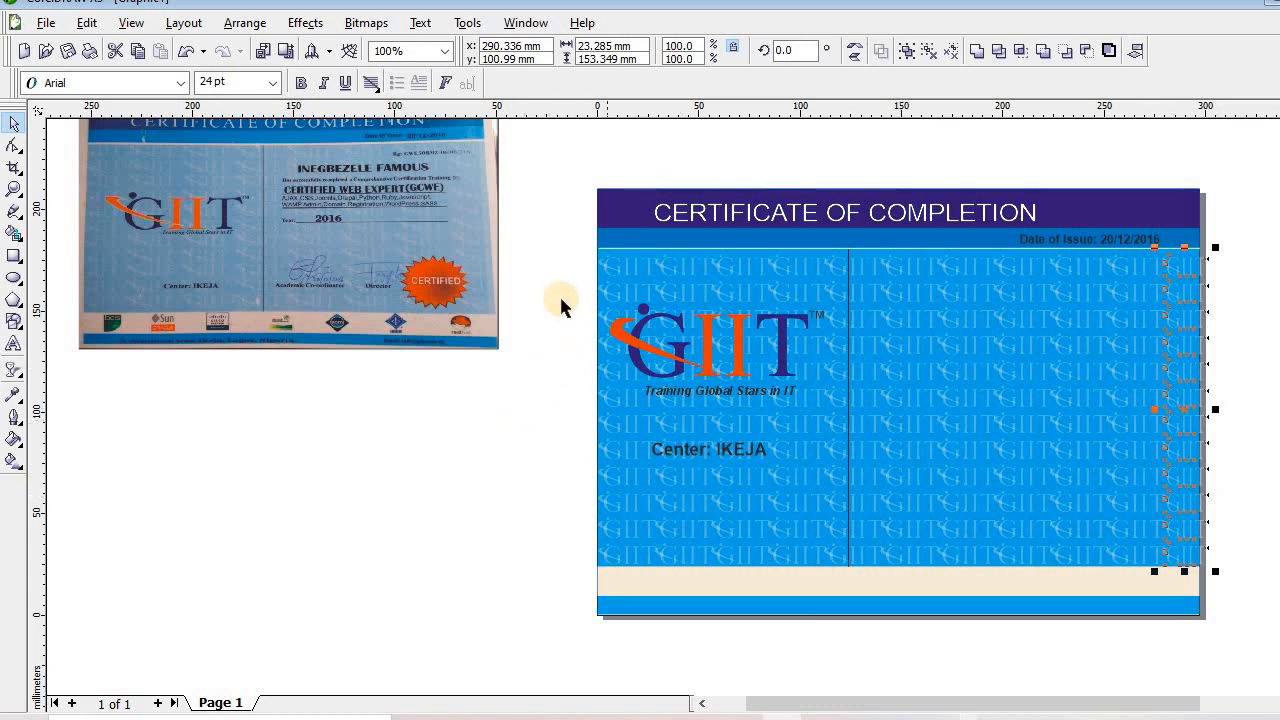
# Move the logo and Center text off the page and narrow the body to fit
pyautogui.moveTo(552, 277); pyautogui.dragTo(892, 507)
pyautogui.click(589, 320)
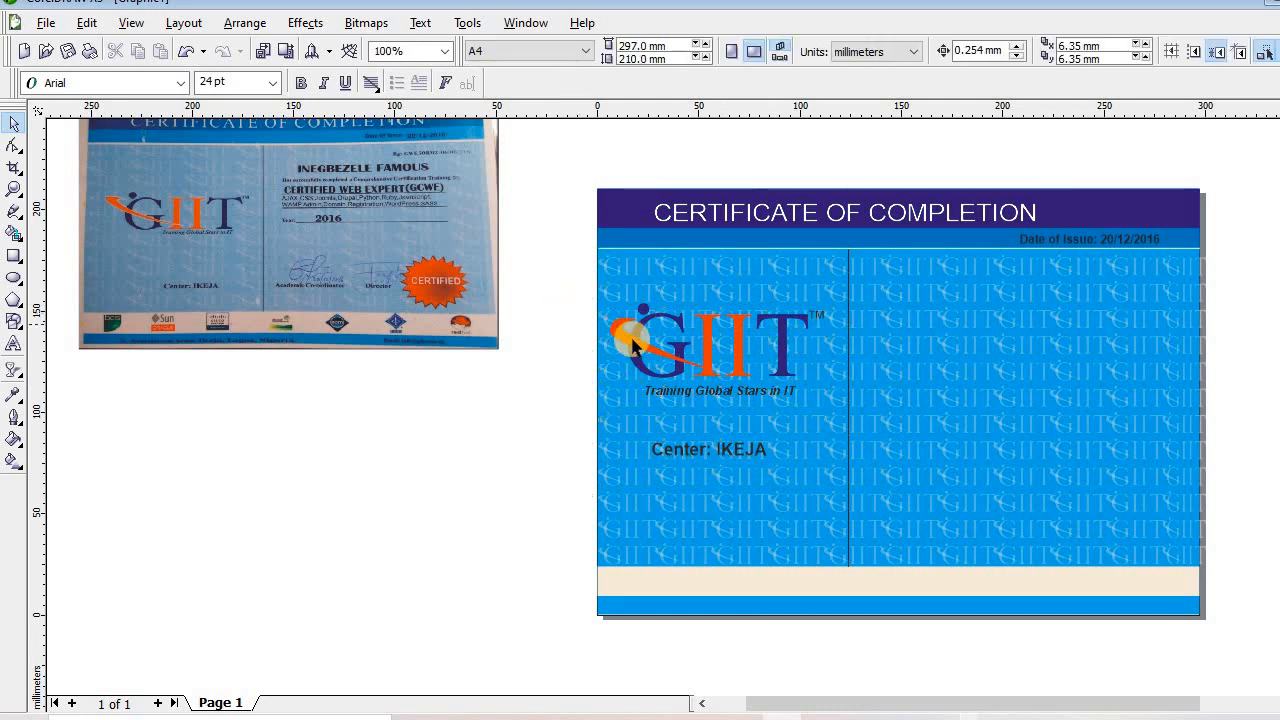
pyautogui.moveTo(632, 340); pyautogui.dragTo(170, 473)
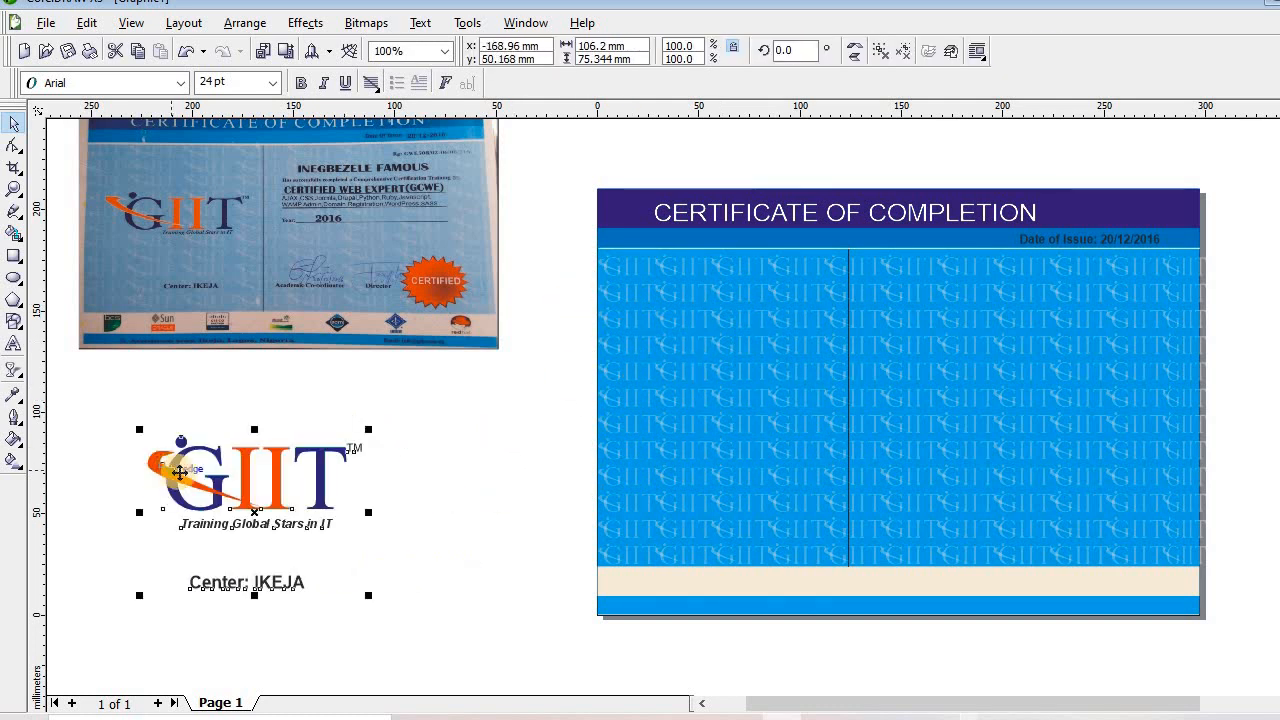
pyautogui.click(556, 252)
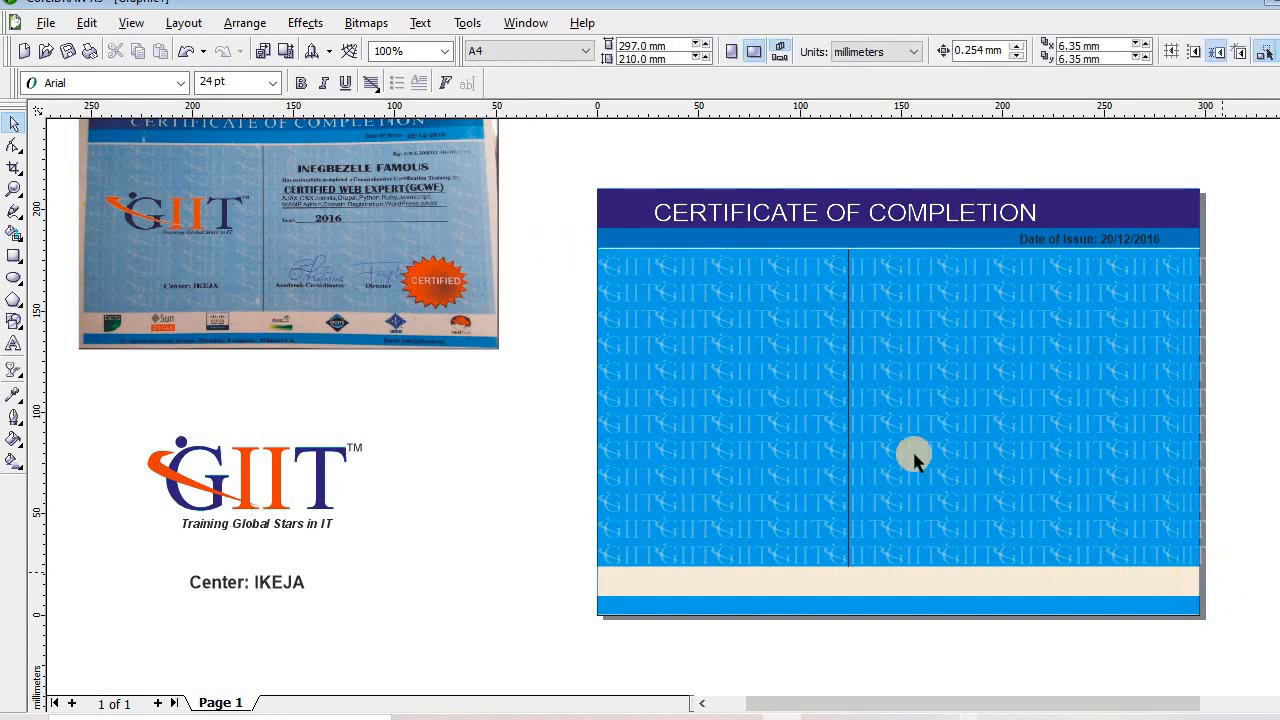
pyautogui.moveTo(576, 246); pyautogui.dragTo(1228, 578)
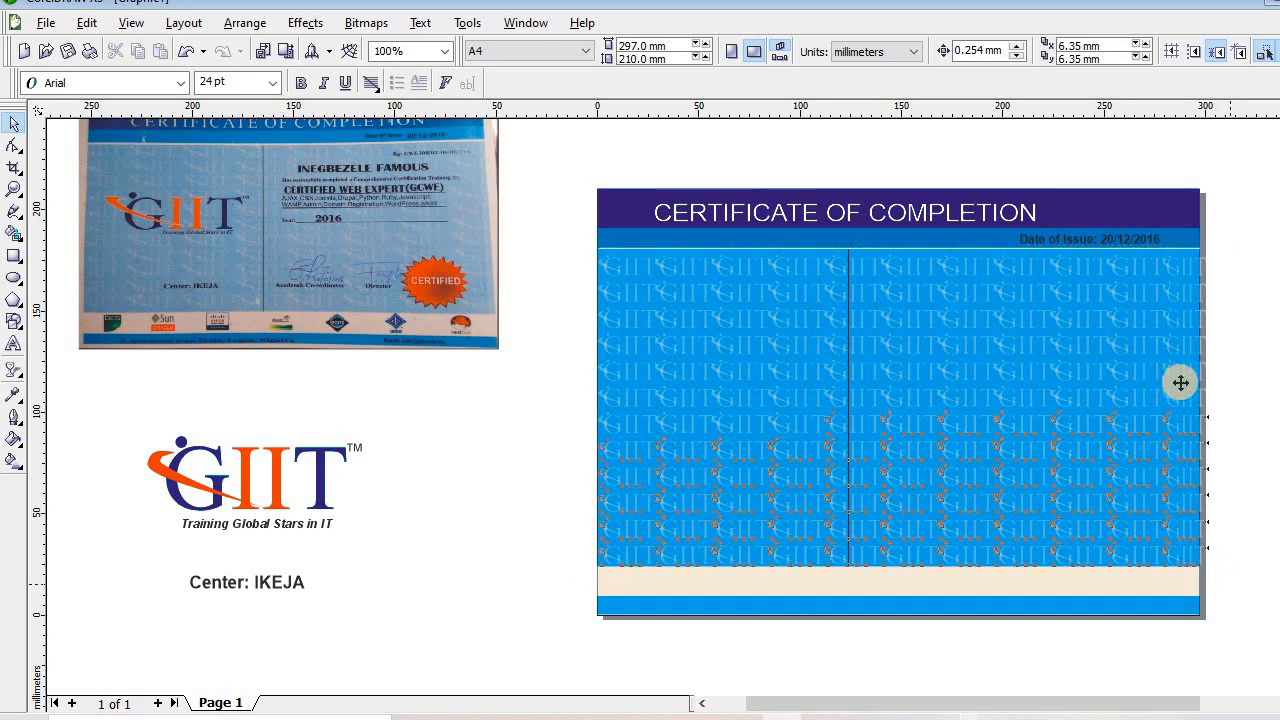
pyautogui.moveTo(1213, 406); pyautogui.dragTo(1203, 405)
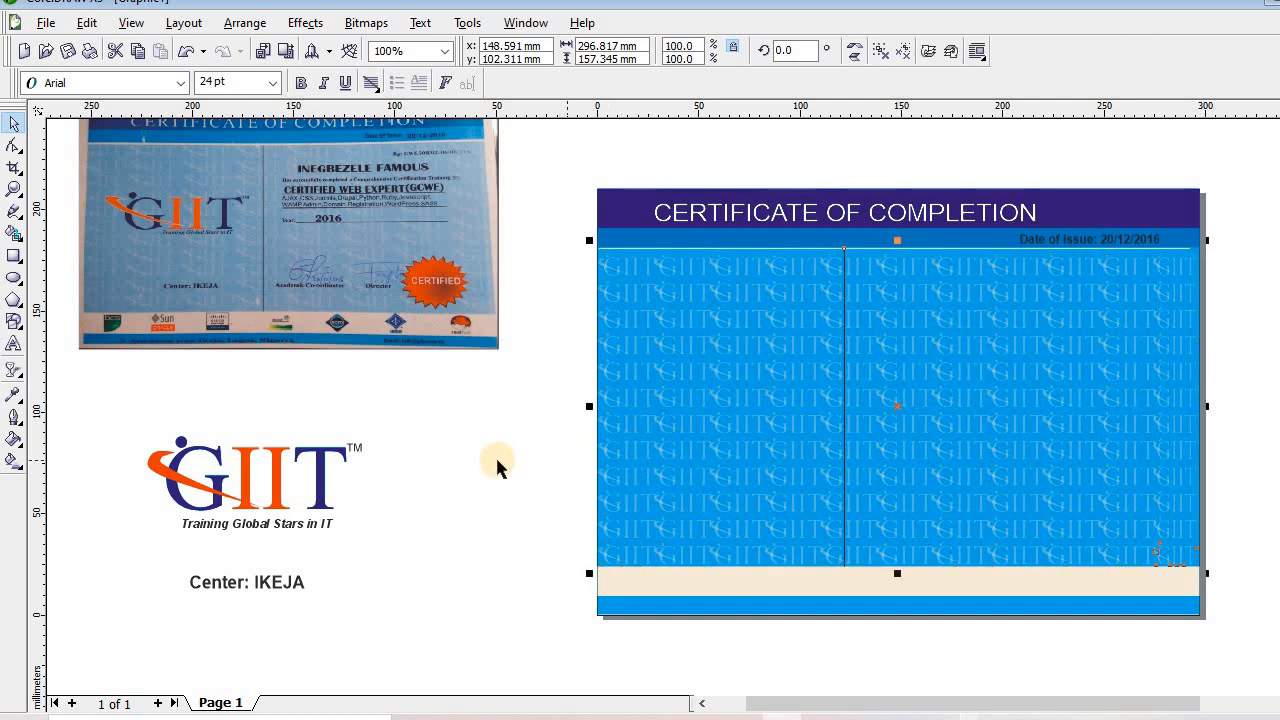
pyautogui.click(100, 408)
pyautogui.moveTo(100, 408); pyautogui.dragTo(358, 565)
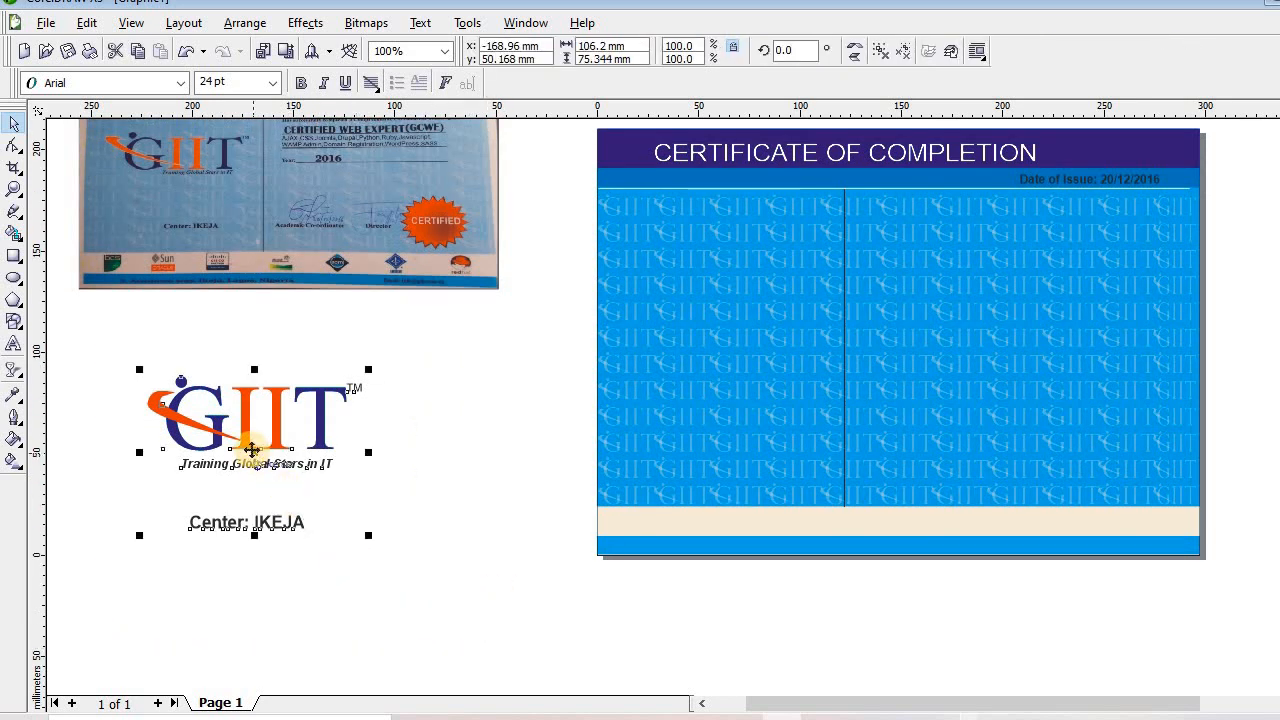
# Return the logo group to the certificate, nudge the title right and raise the Date of Issue
pyautogui.moveTo(250, 455); pyautogui.dragTo(712, 302)
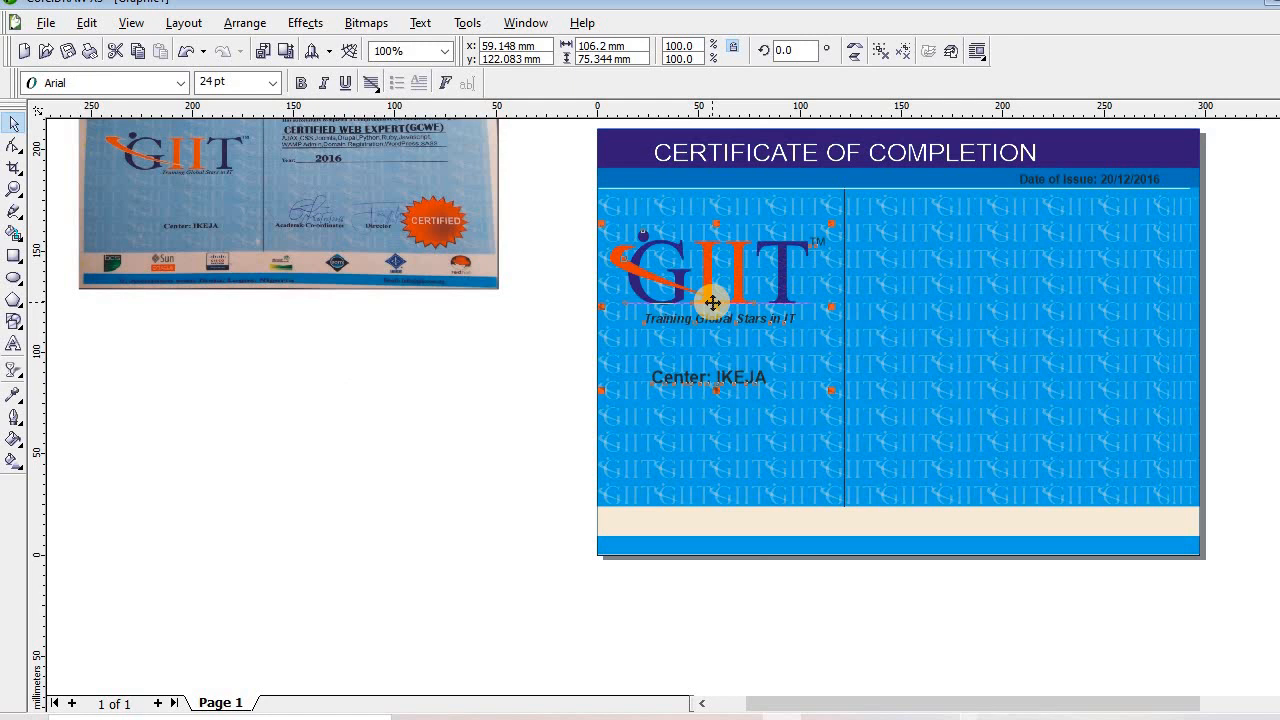
pyautogui.press('Right')
pyautogui.press('Right')
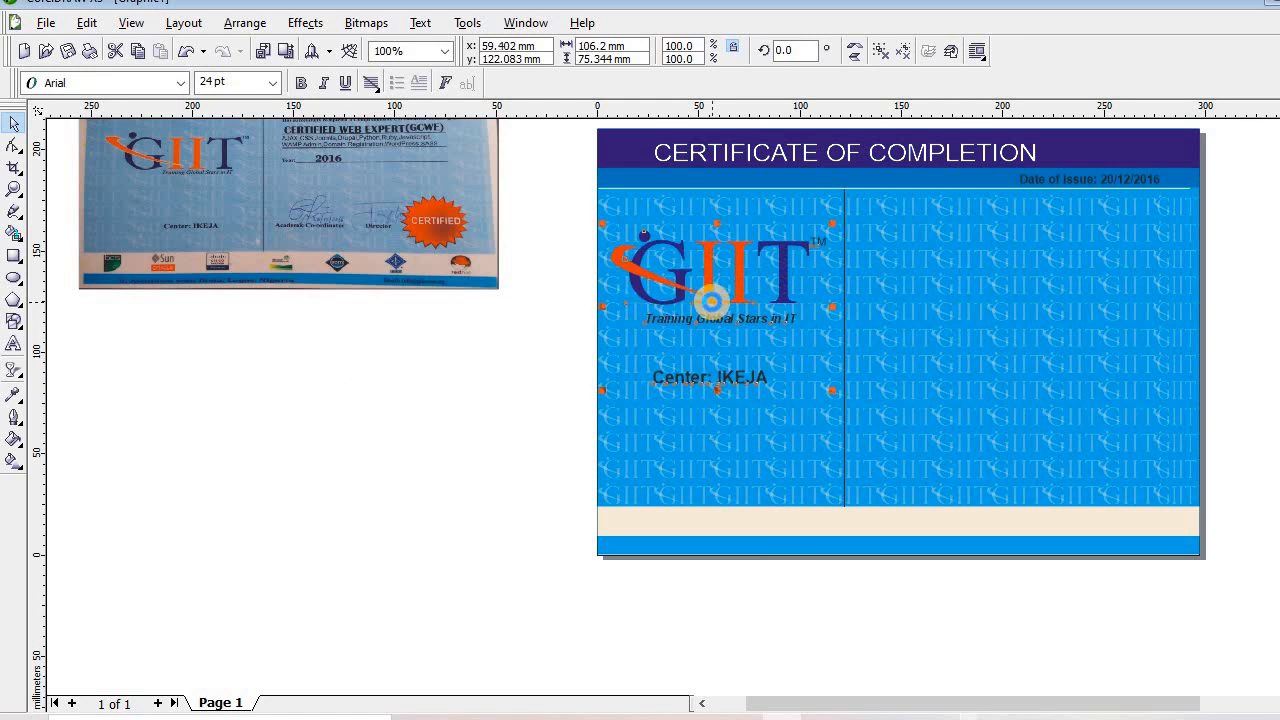
pyautogui.click(713, 158)
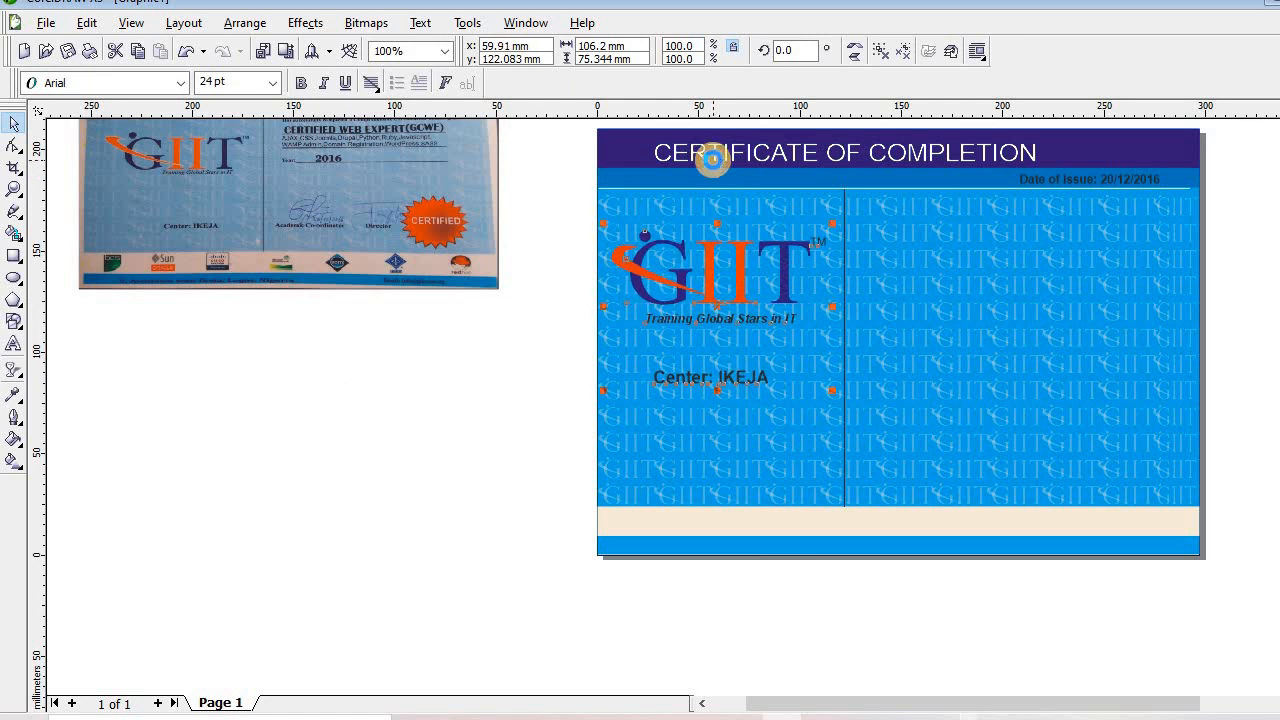
pyautogui.press('Right')
pyautogui.press('Right')
pyautogui.press('Right')
pyautogui.press('Right')
pyautogui.press('Right')
pyautogui.press('Right')
pyautogui.press('Right')
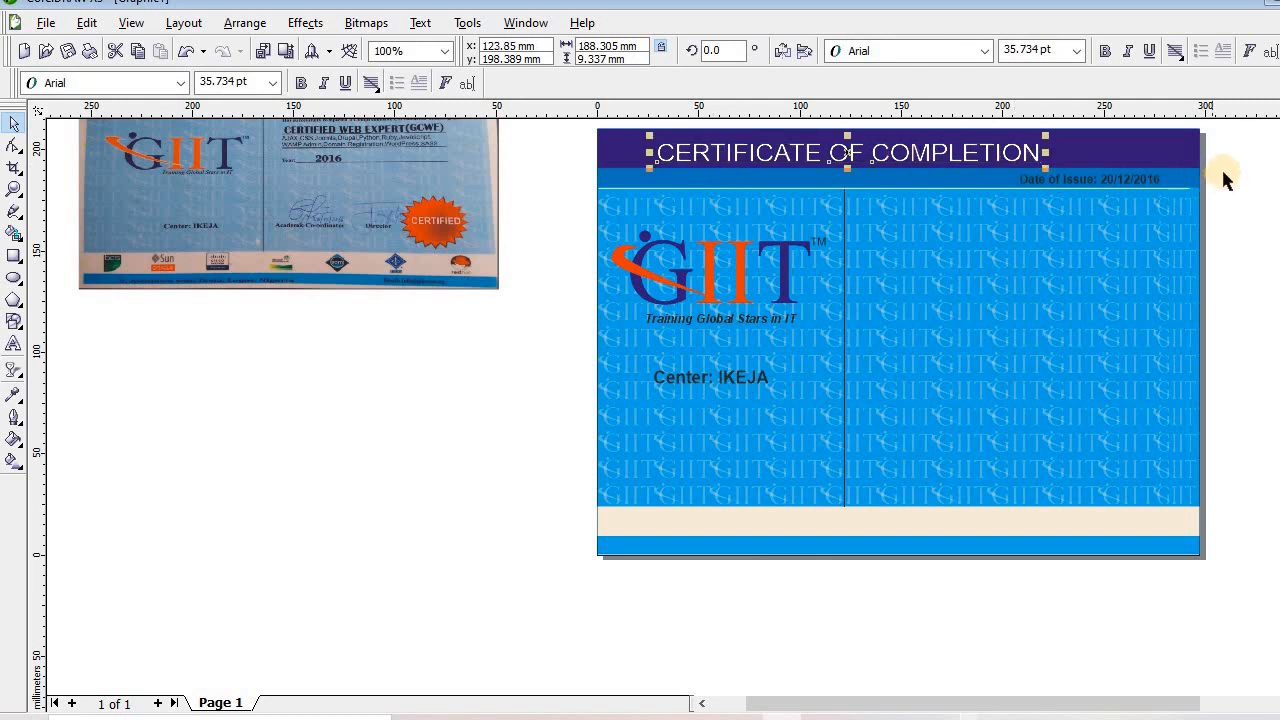
pyautogui.moveTo(1222, 171); pyautogui.dragTo(978, 199)
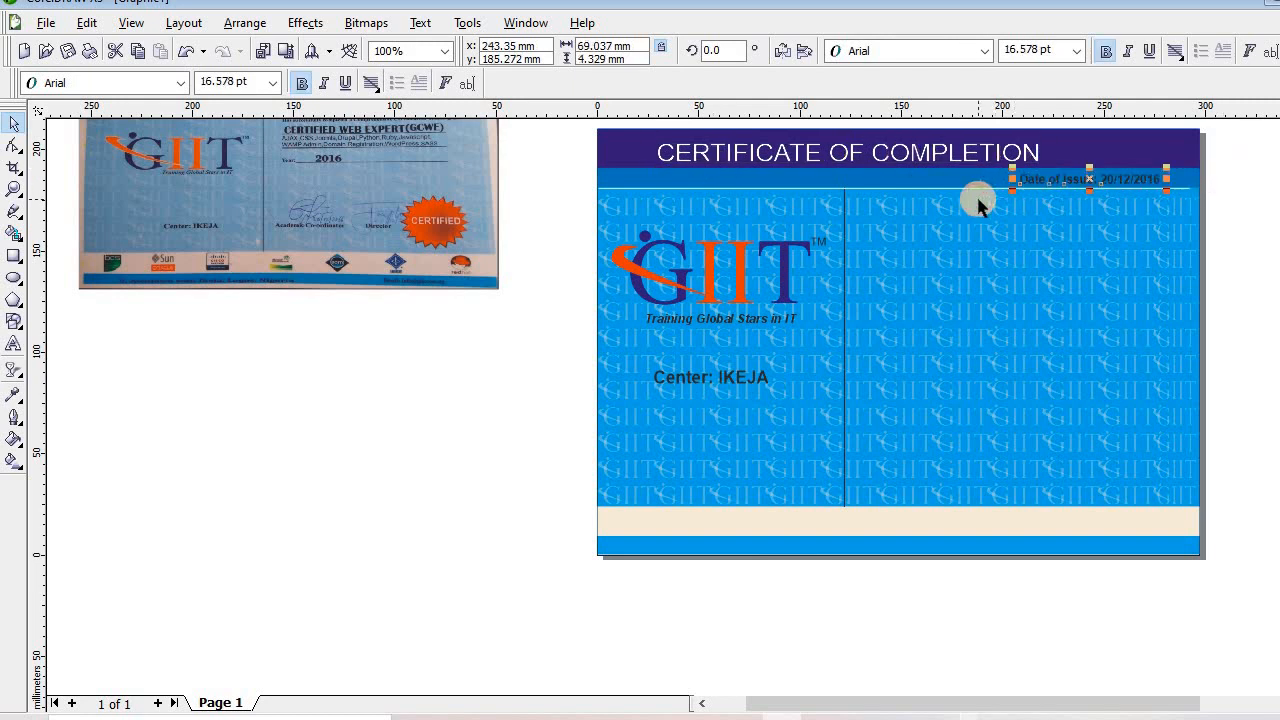
pyautogui.press('Up')
pyautogui.press('Up')
pyautogui.press('Up')
pyautogui.scroll(2, 971, 314)
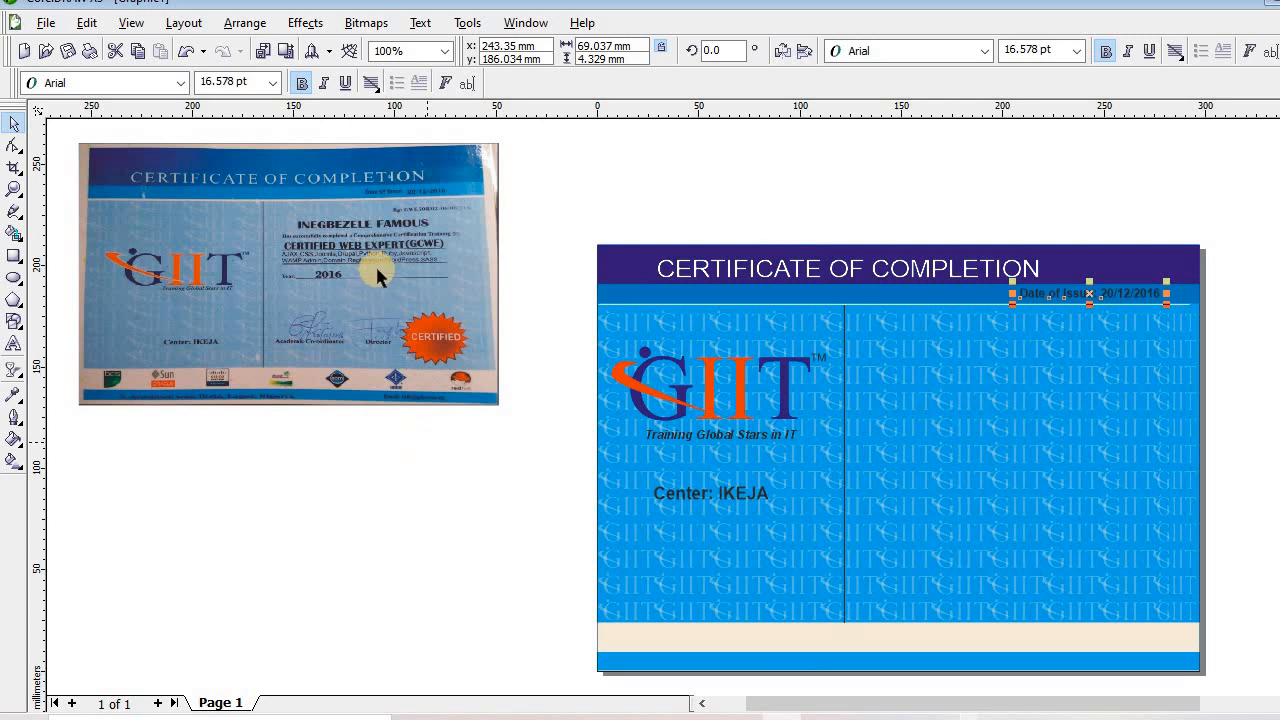
# Scale the reference certificate photo up to about 527% and place it overlapping the design's left edge
pyautogui.click(411, 349)
pyautogui.moveTo(505, 412); pyautogui.dragTo(606, 676)
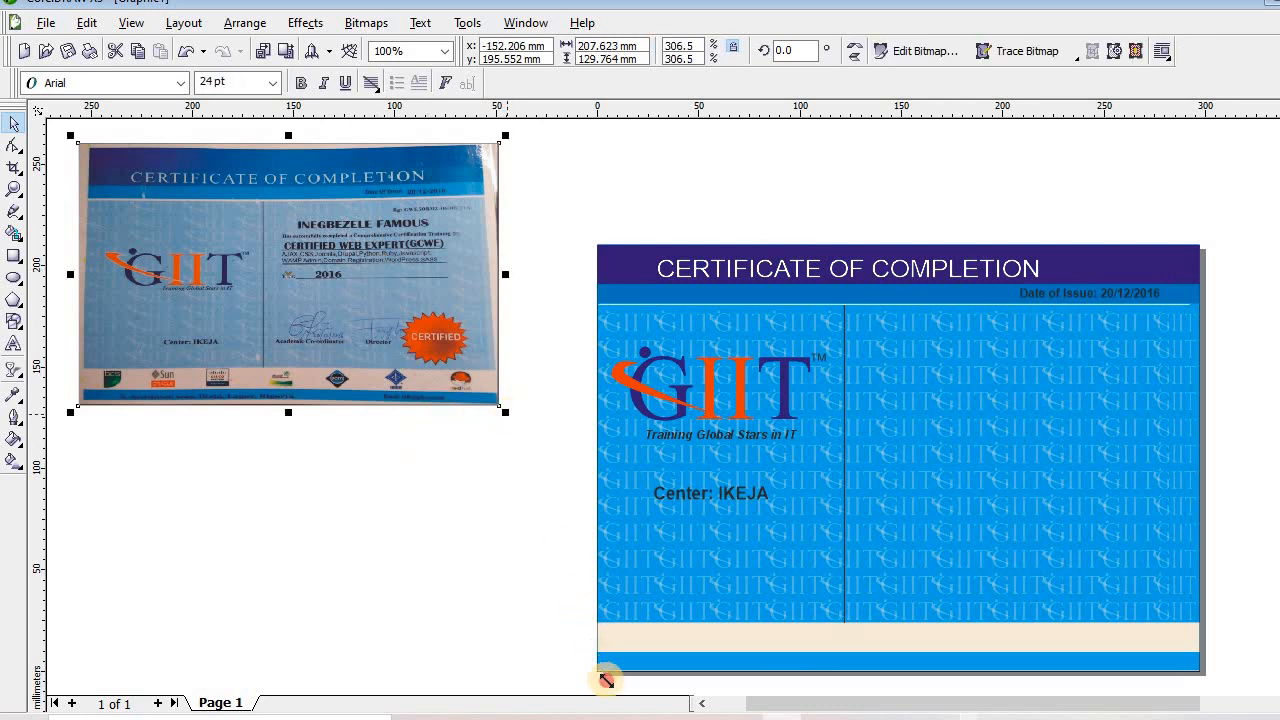
pyautogui.moveTo(356, 457); pyautogui.dragTo(270, 540)
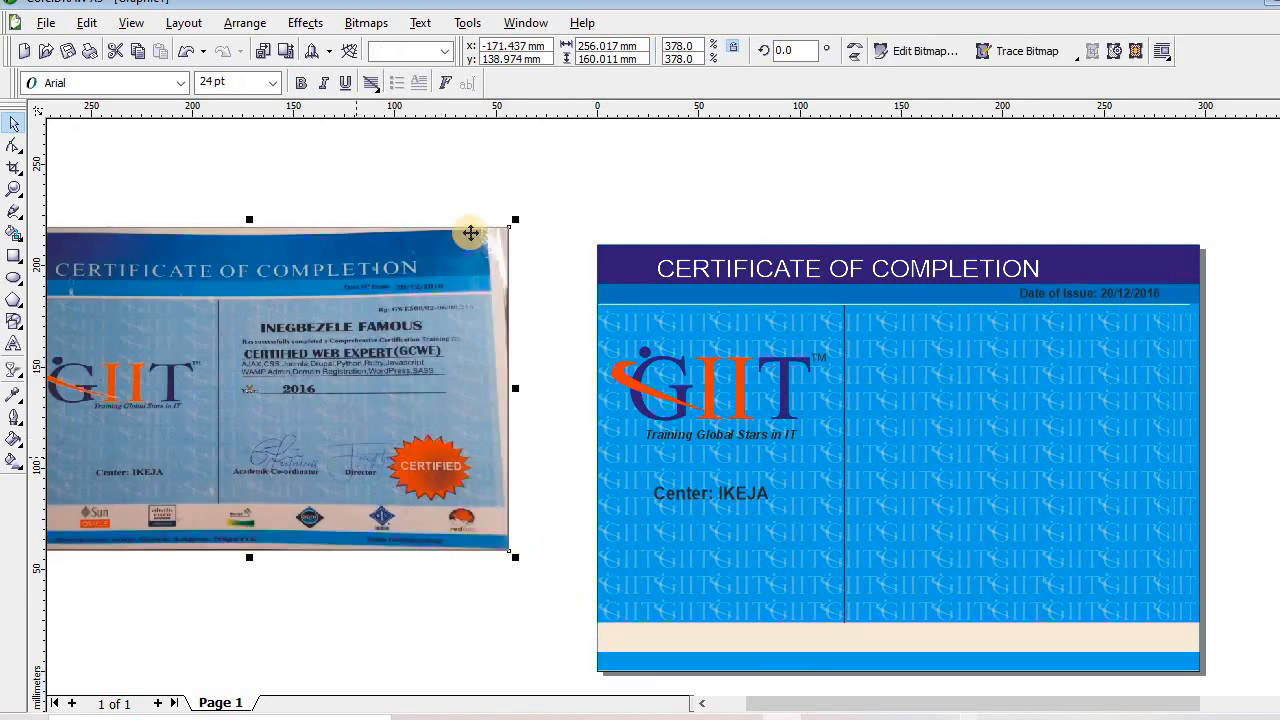
pyautogui.moveTo(674, 150); pyautogui.dragTo(720, 187)
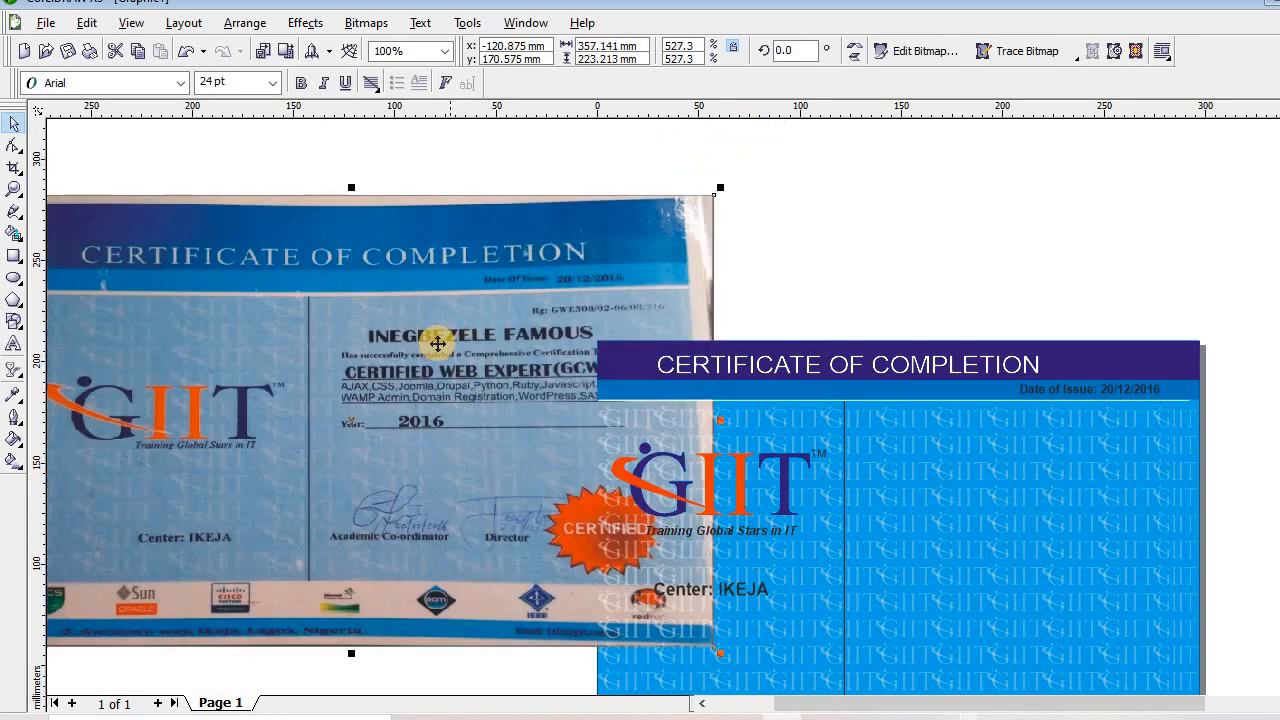
pyautogui.moveTo(435, 343); pyautogui.dragTo(400, 323)
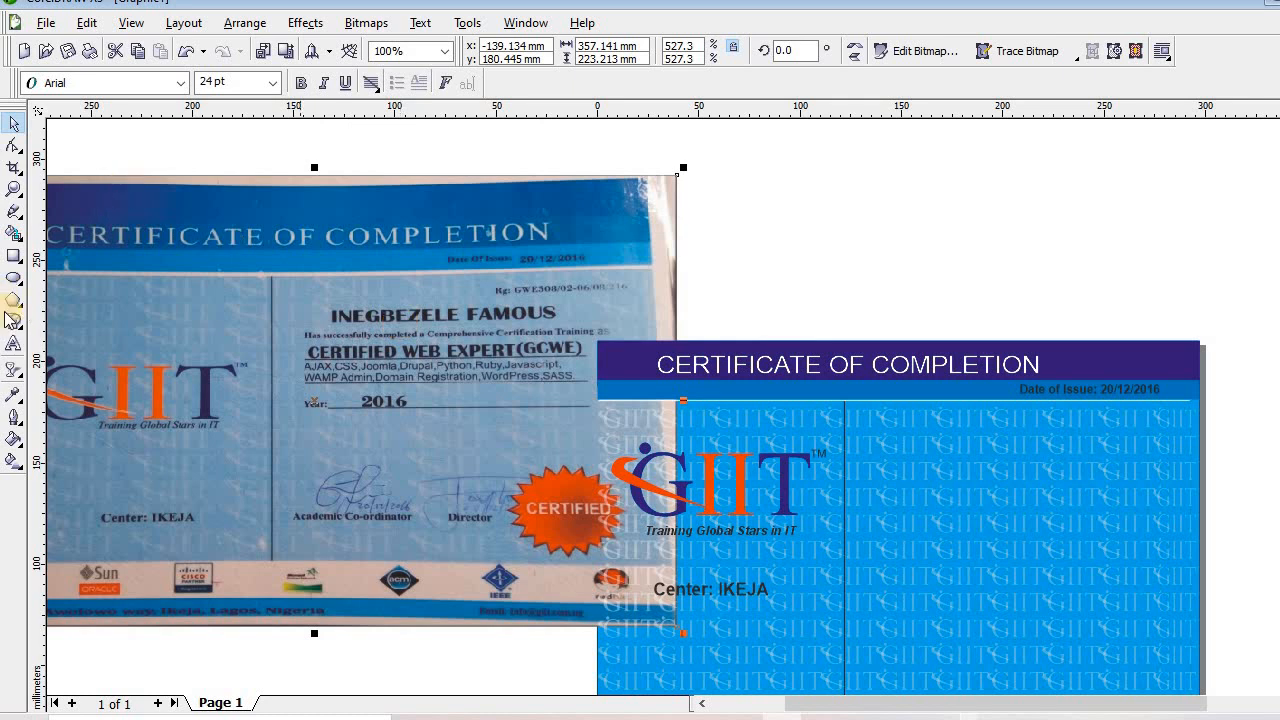
pyautogui.click(14, 343)
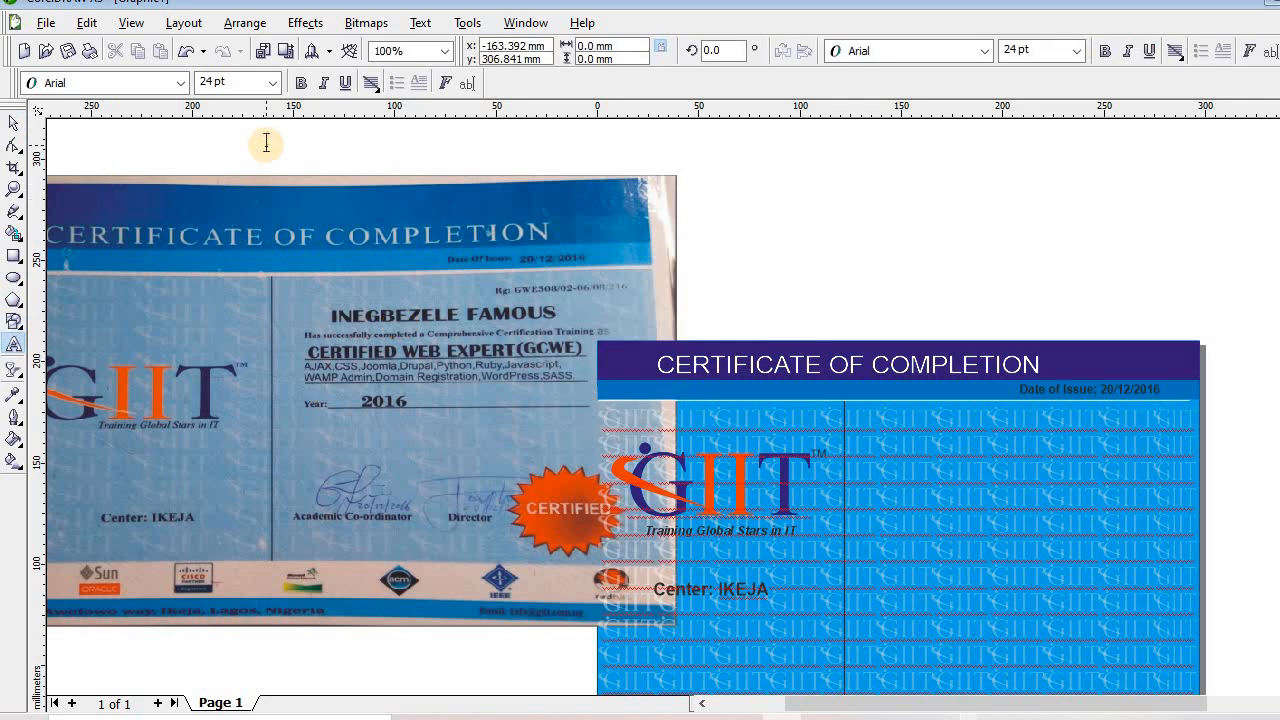
# Type an 'Rg:' line with the certificate's registration number above the reference photo
pyautogui.click(266, 143)
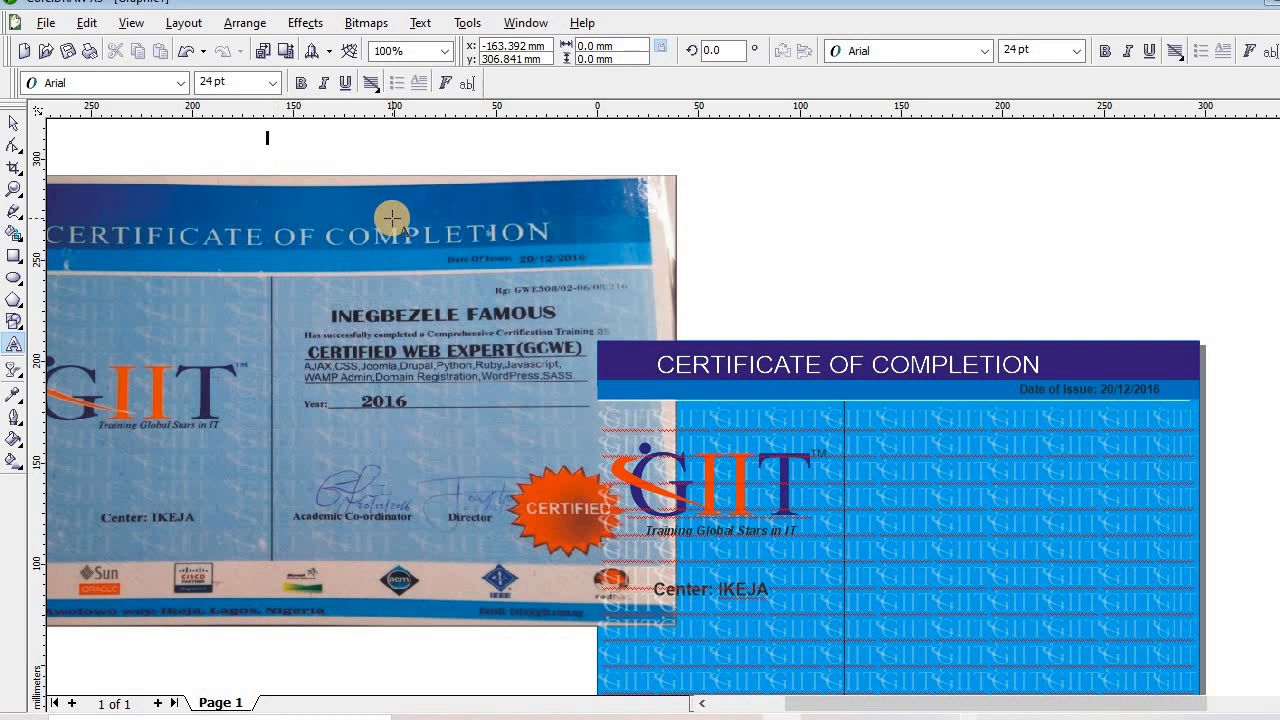
pyautogui.write('Rg')
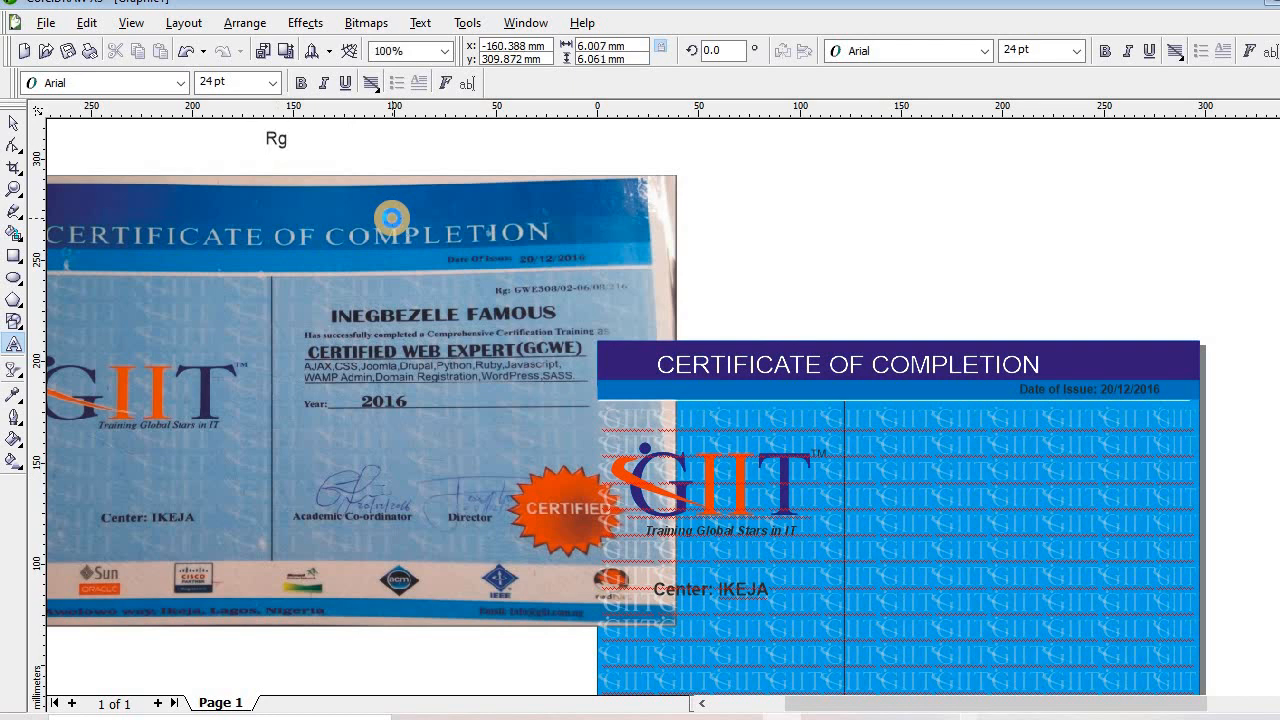
pyautogui.write('"')
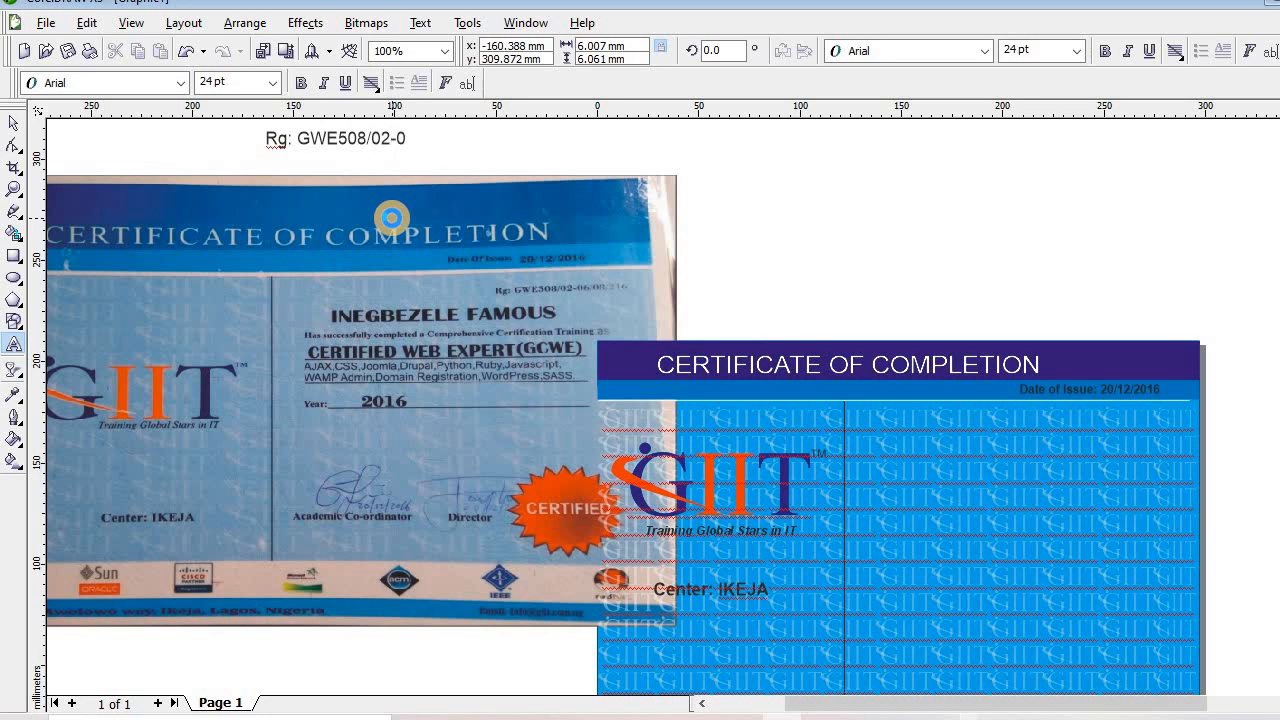
pyautogui.click(15, 114)
# Make the registration line bold Times New Roman and drag it onto the certificate below the issue date
pyautogui.click(17, 110)
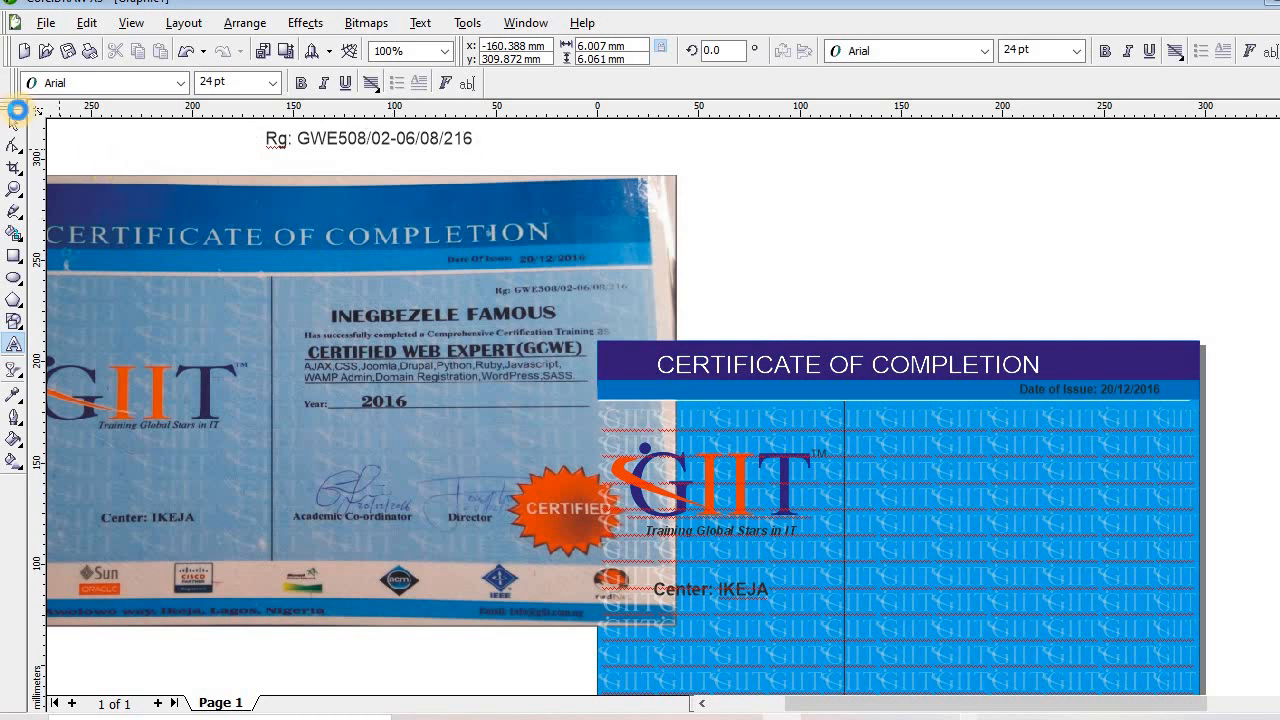
pyautogui.click(180, 83)
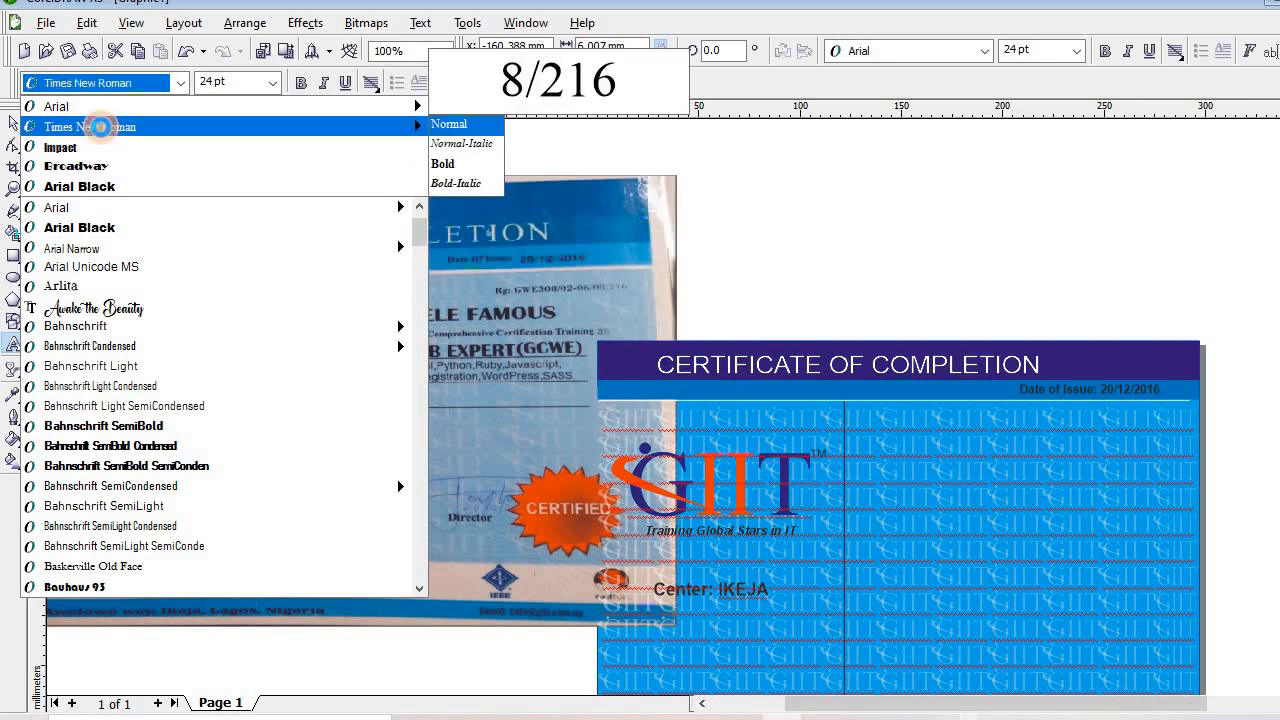
pyautogui.click(100, 127)
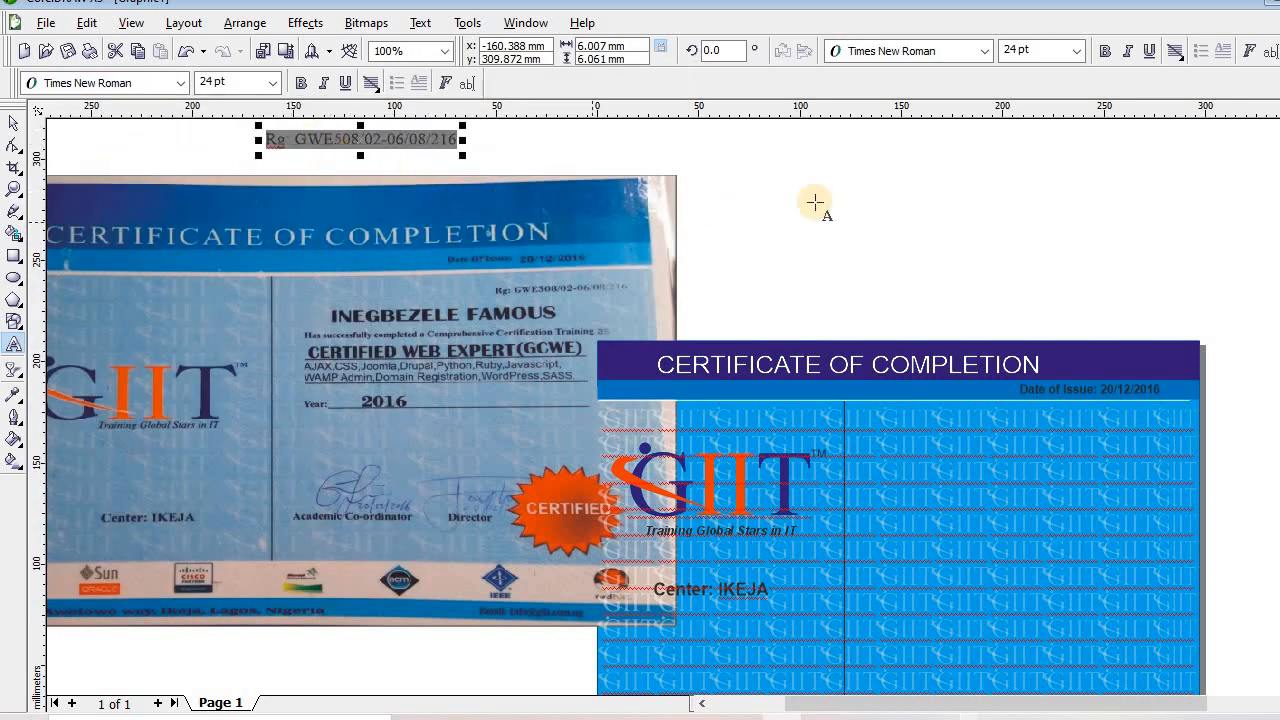
pyautogui.click(1104, 52)
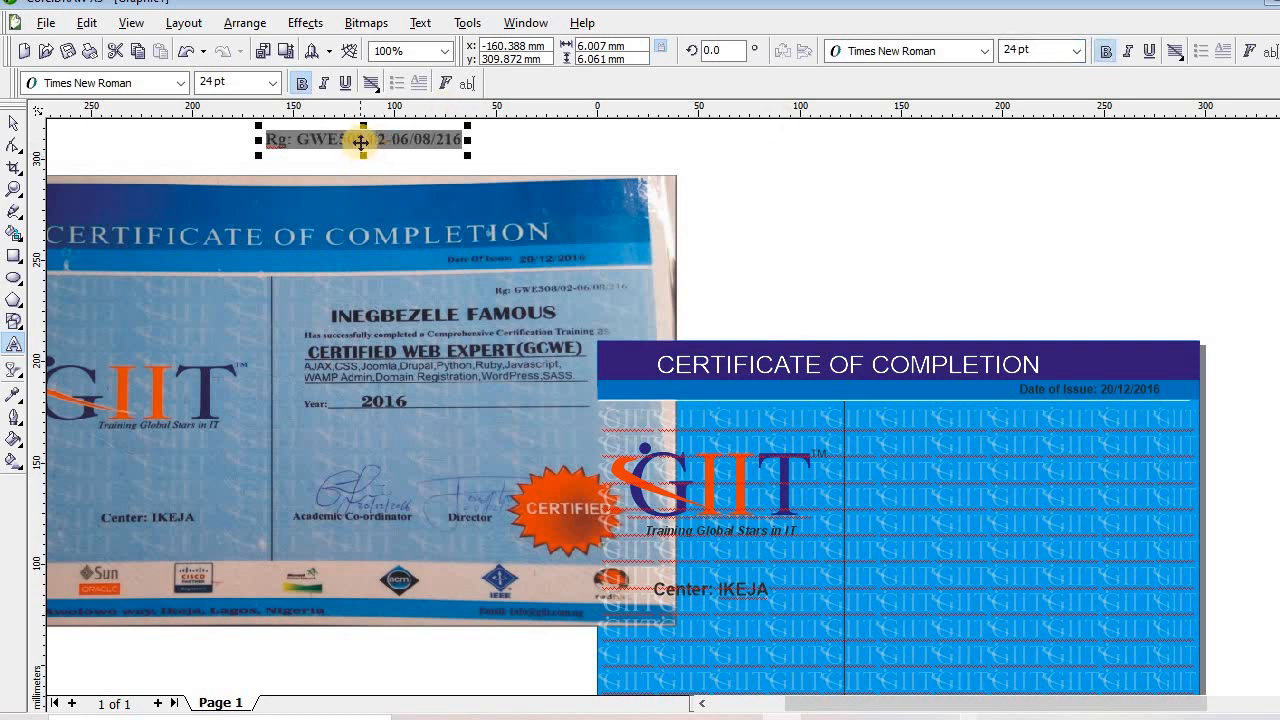
pyautogui.moveTo(361, 141); pyautogui.dragTo(1078, 418)
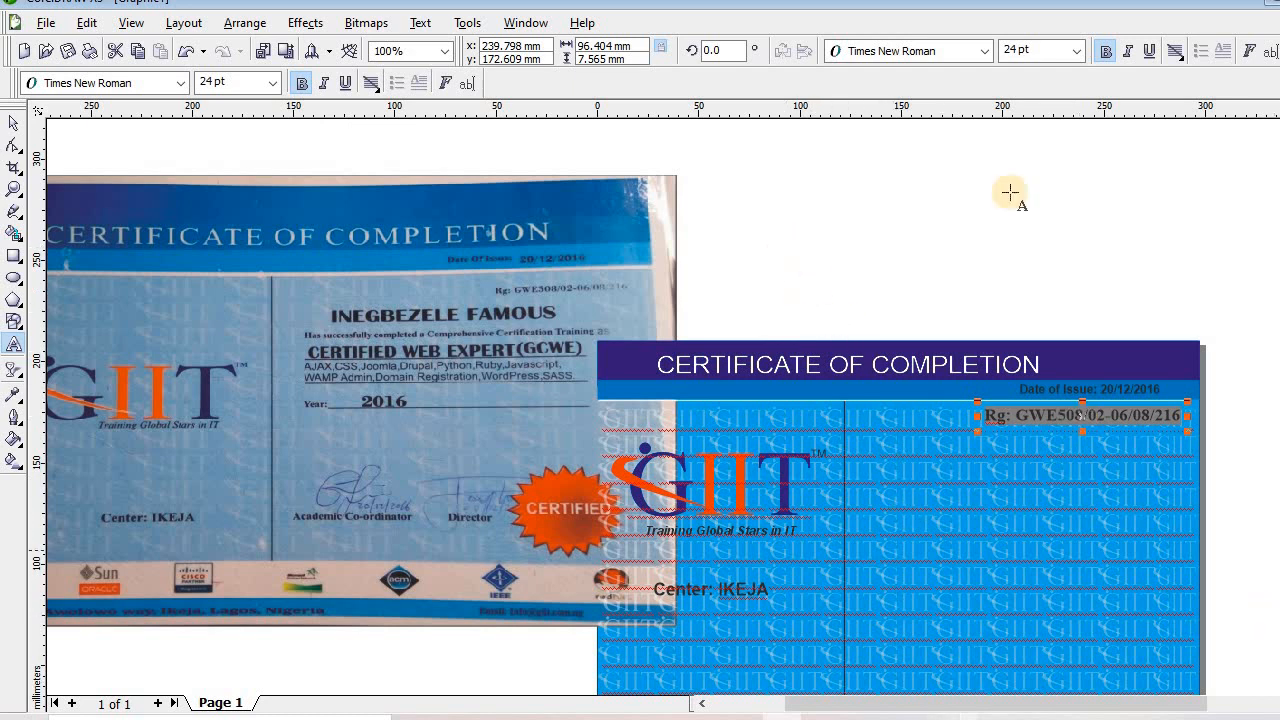
# Set the registration line to 10 pt, then scale it up to roughly 18 pt
pyautogui.click(1033, 49)
pyautogui.moveTo(1034, 49); pyautogui.dragTo(905, 54)
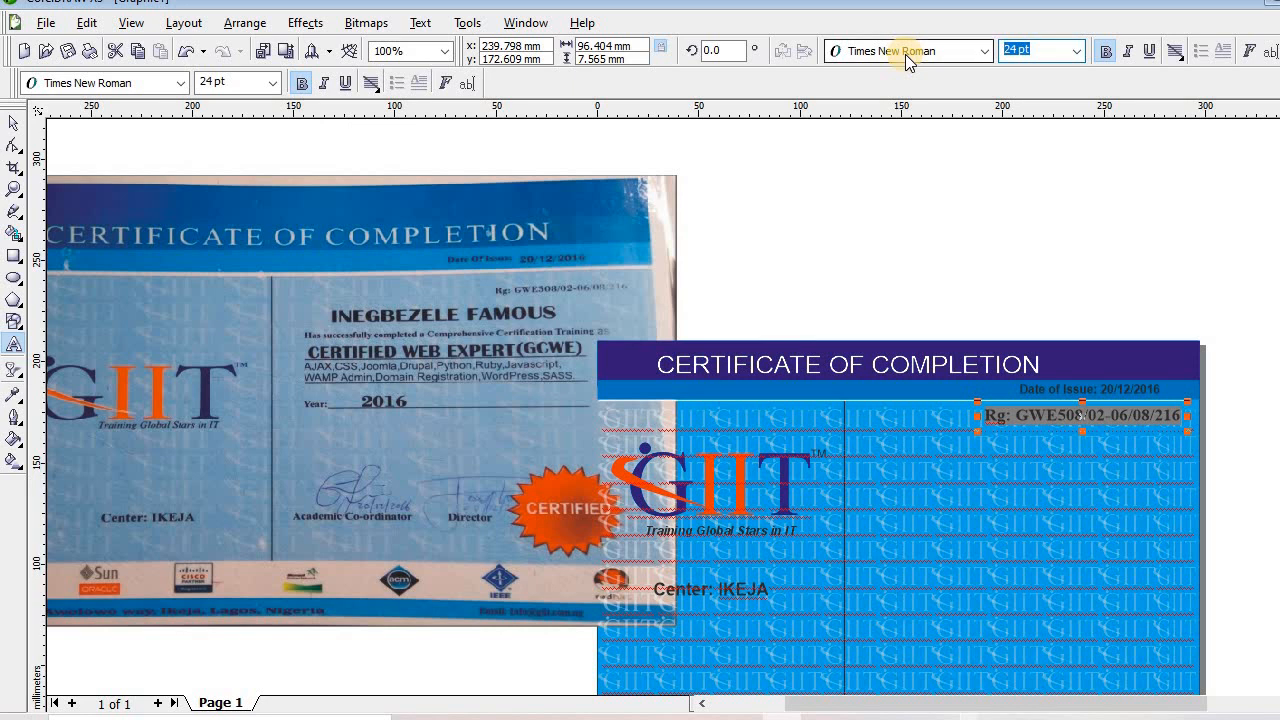
pyautogui.press('Right')
pyautogui.click(859, 57)
pyautogui.press('Tab')
pyautogui.write('10')
pyautogui.press('Return')
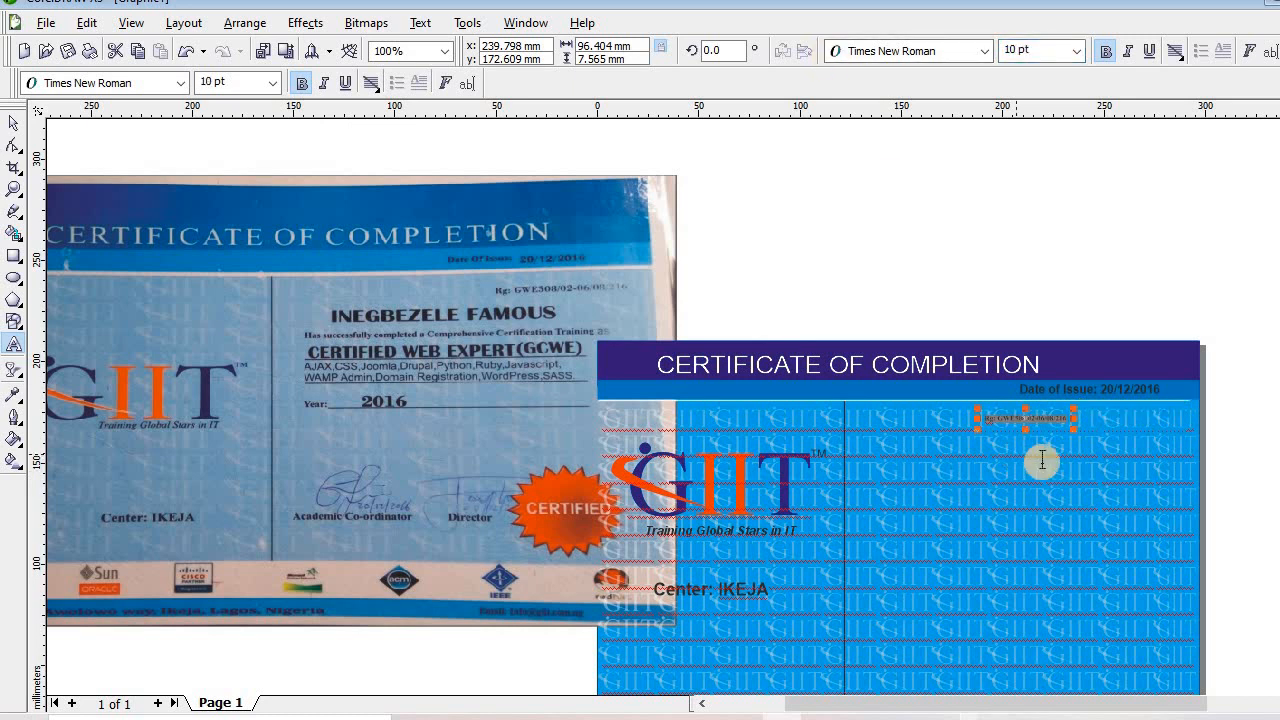
pyautogui.moveTo(1083, 437); pyautogui.dragTo(1134, 457)
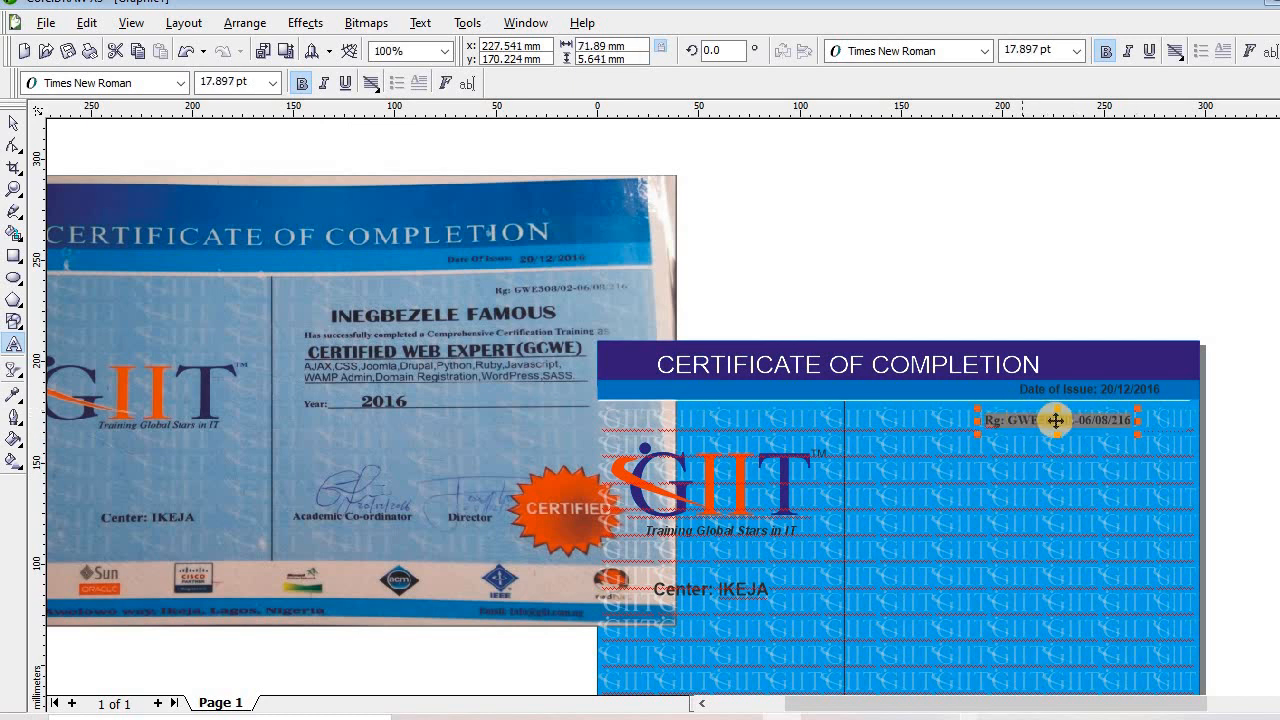
# Shift the Date of Issue line right-flush and align the registration line just beneath it
pyautogui.moveTo(1061, 420); pyautogui.dragTo(1101, 410)
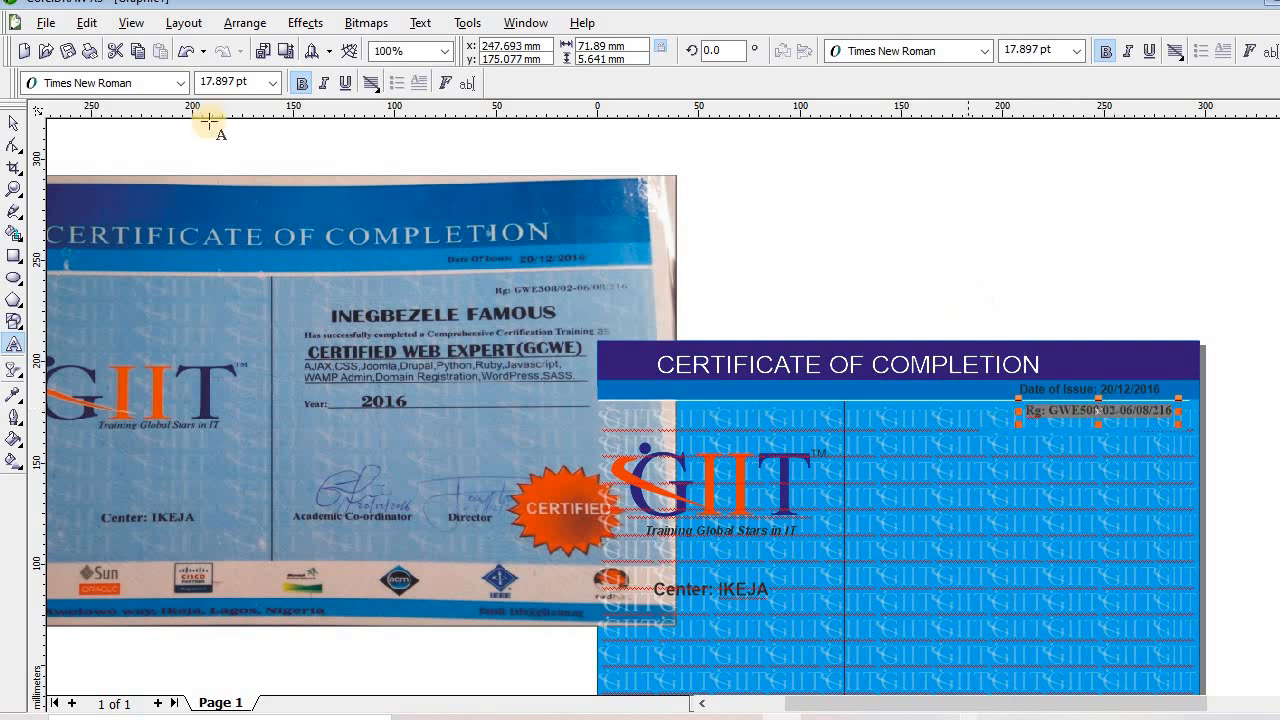
pyautogui.click(14, 128)
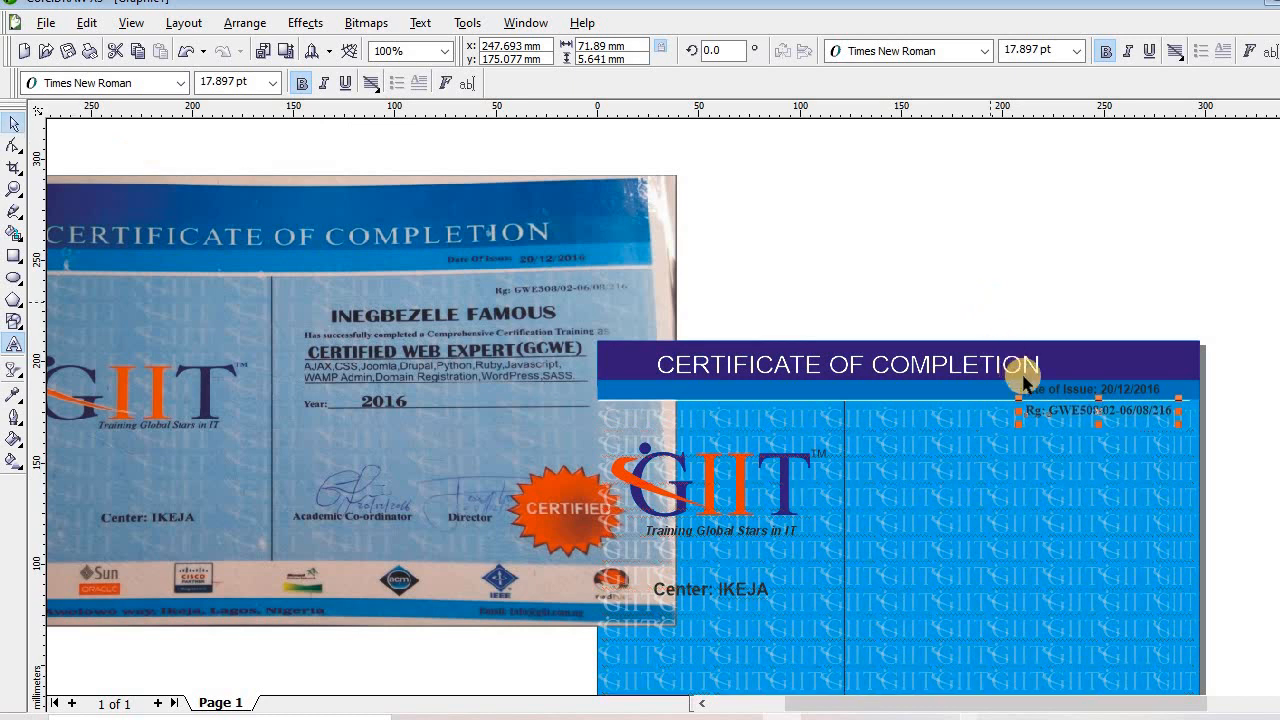
pyautogui.moveTo(1003, 388); pyautogui.dragTo(958, 390)
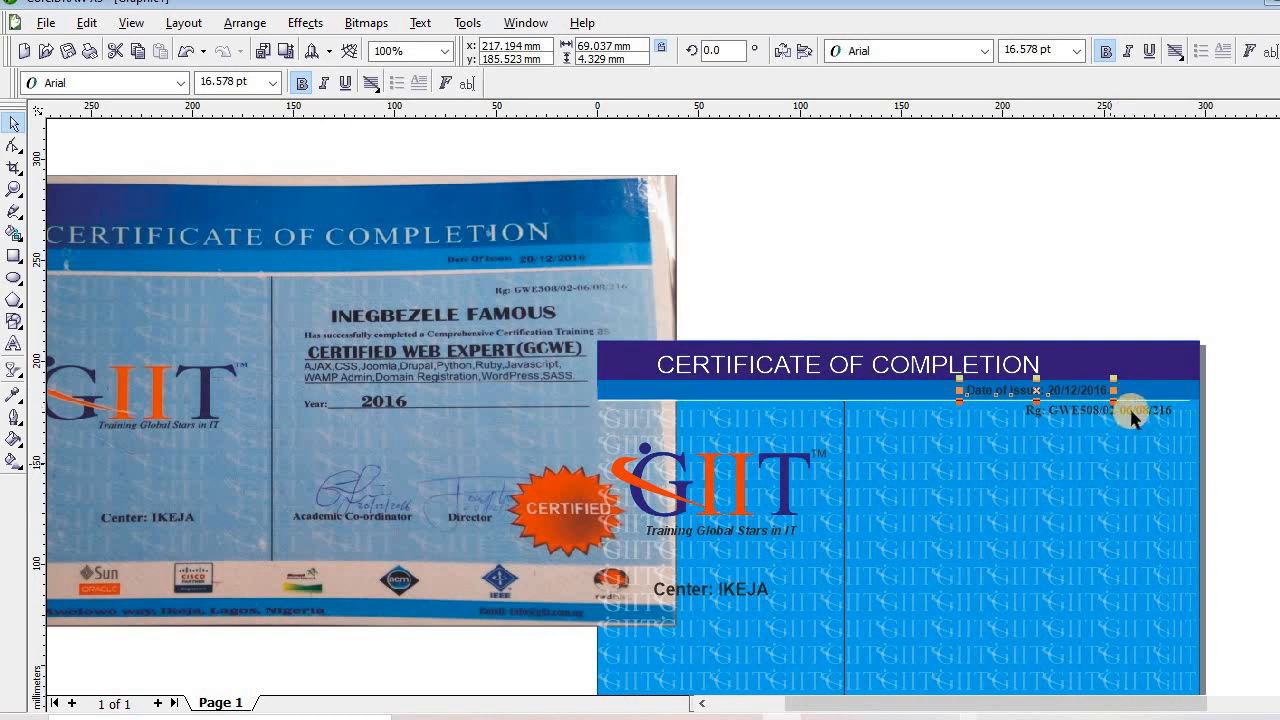
pyautogui.click(1132, 410)
pyautogui.moveTo(1132, 410); pyautogui.dragTo(1129, 433)
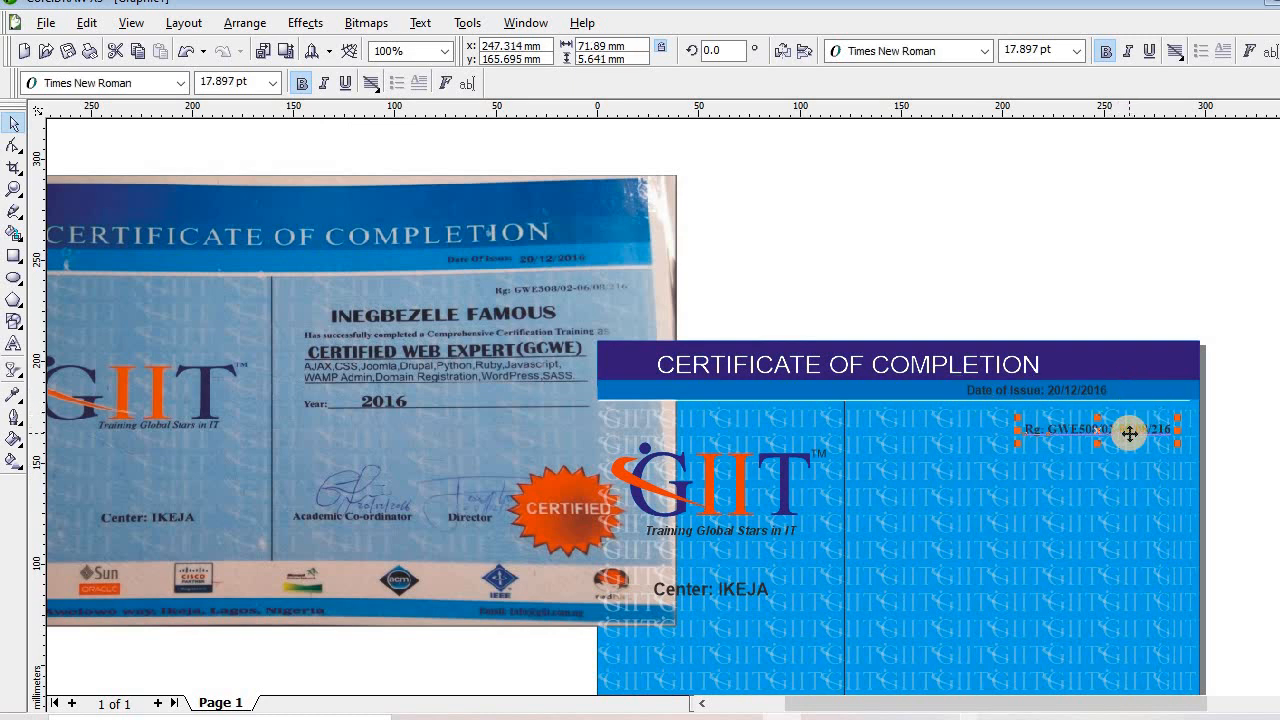
pyautogui.press('Up')
pyautogui.press('Up')
pyautogui.press('Up')
pyautogui.press('Up')
pyautogui.press('Up')
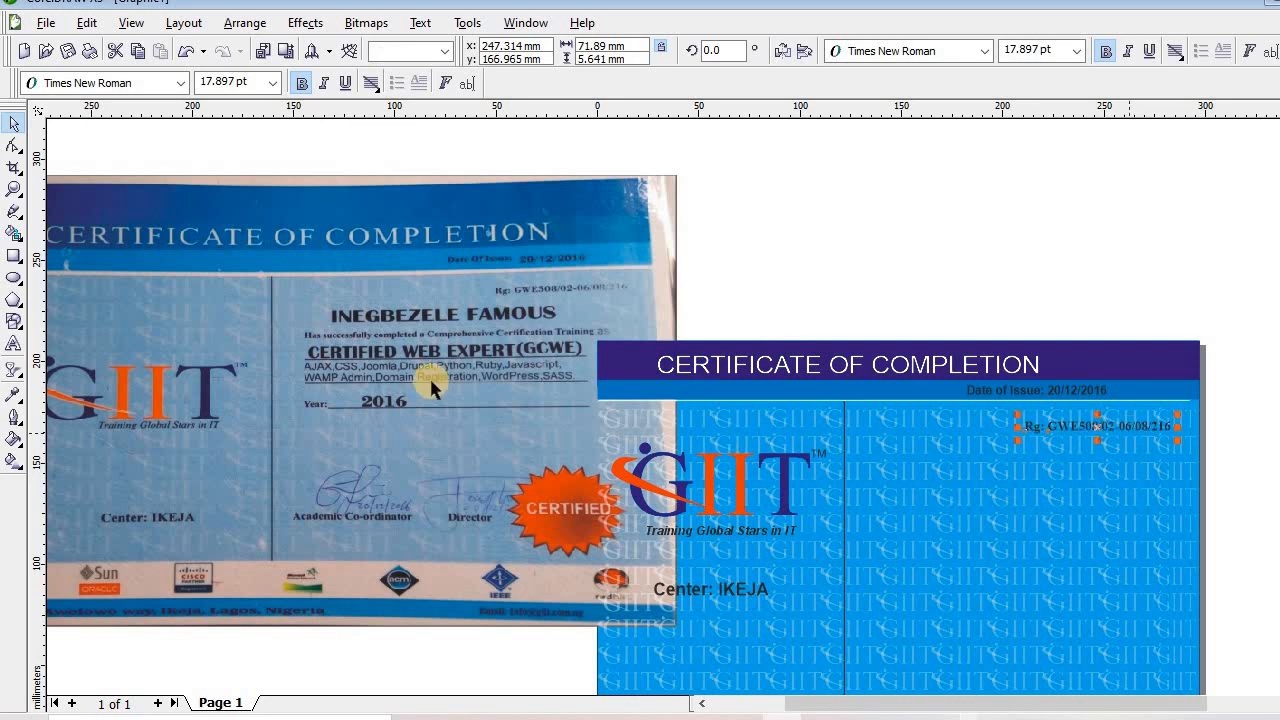
pyautogui.press('Up')
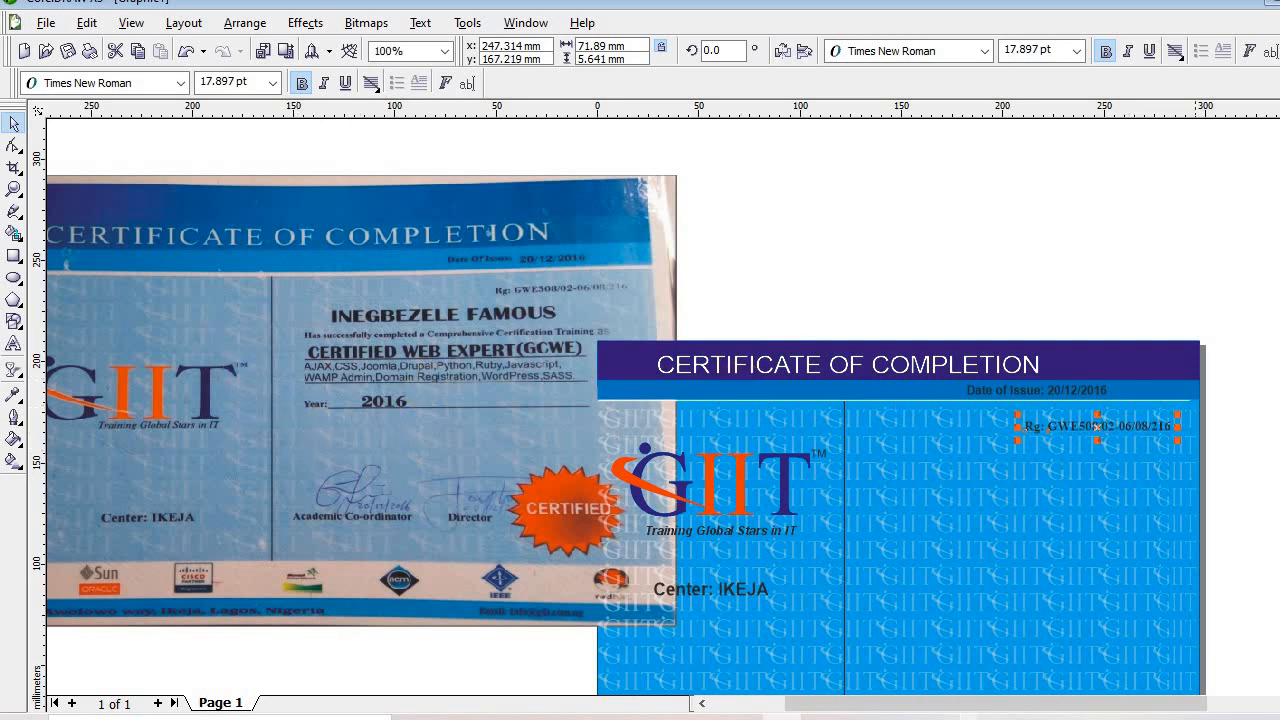
pyautogui.scroll(-2, 625, 400)
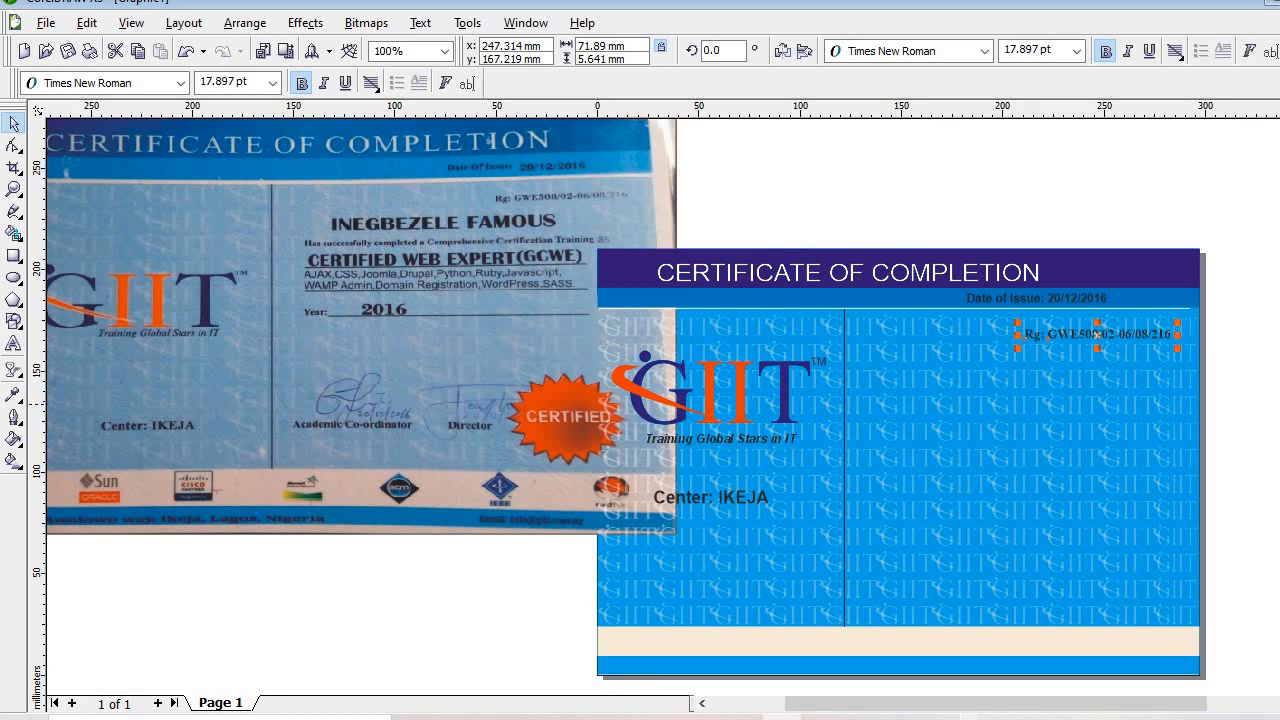
pyautogui.scroll(1, 1223, 457)
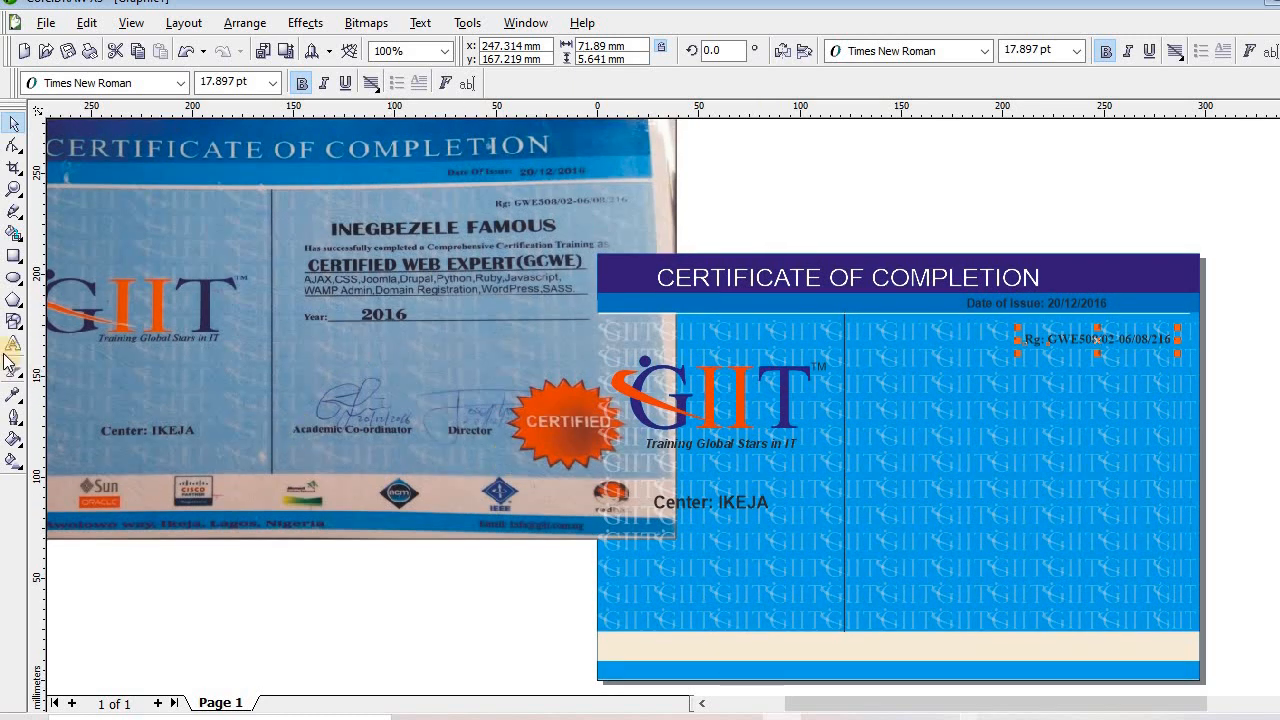
pyautogui.click(13, 345)
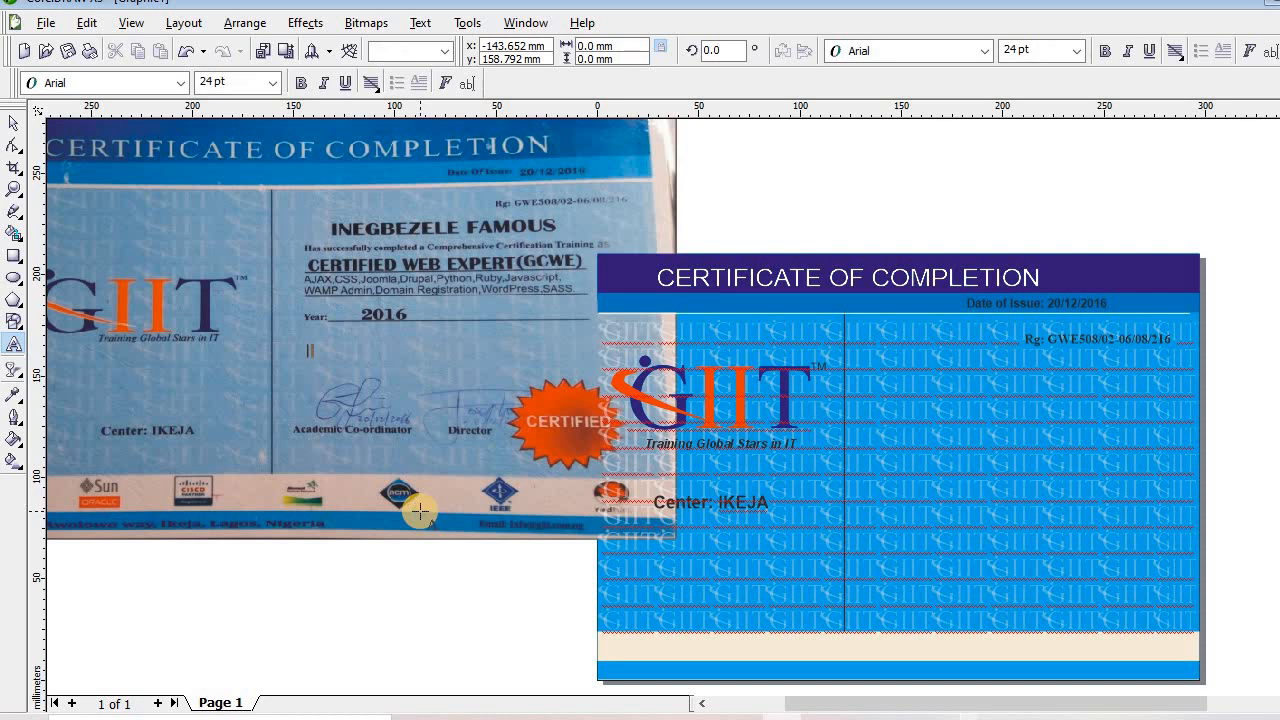
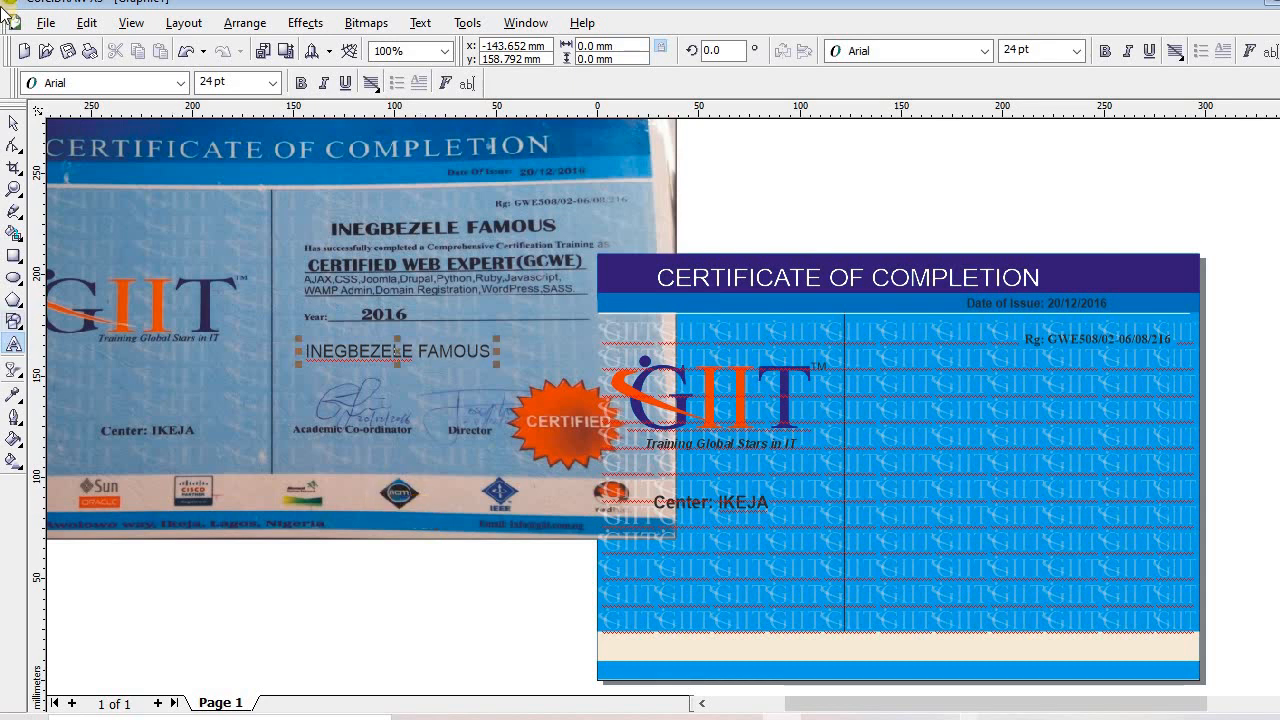
# Type the recipient's full name, make it bold 40 pt and place it beside the GIIT logo
pyautogui.click(14, 122)
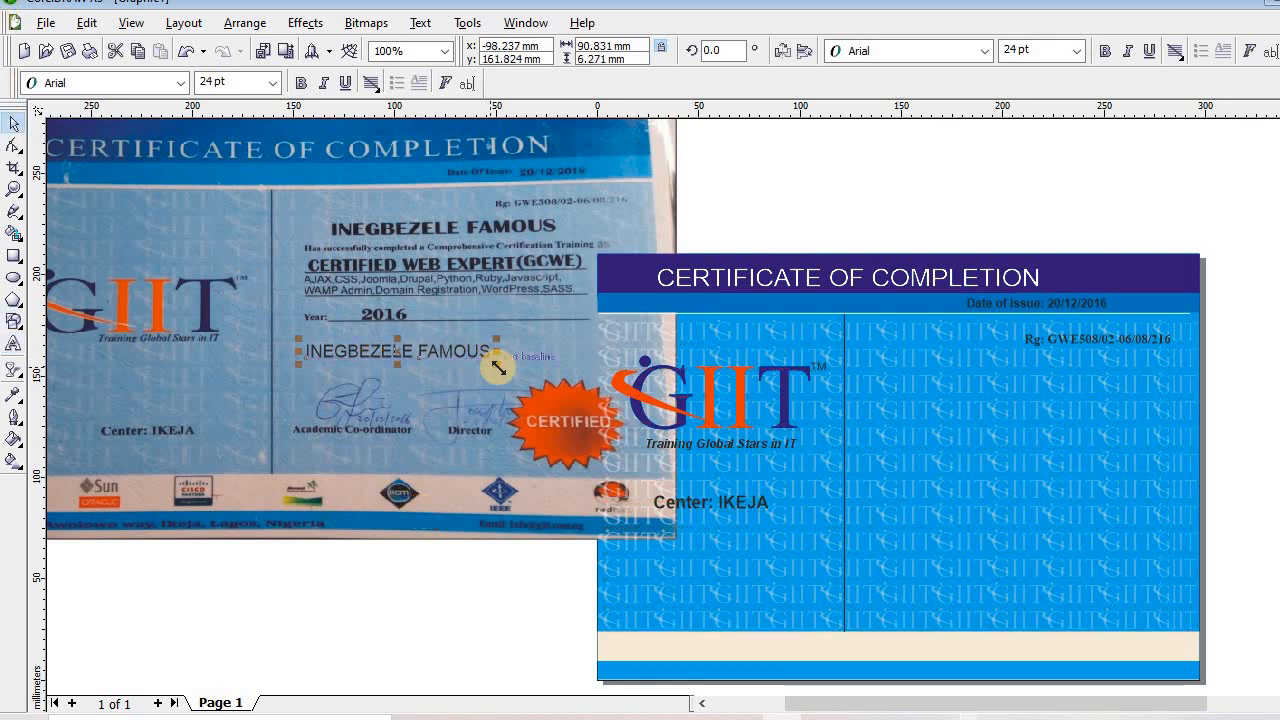
pyautogui.moveTo(500, 363); pyautogui.dragTo(686, 486)
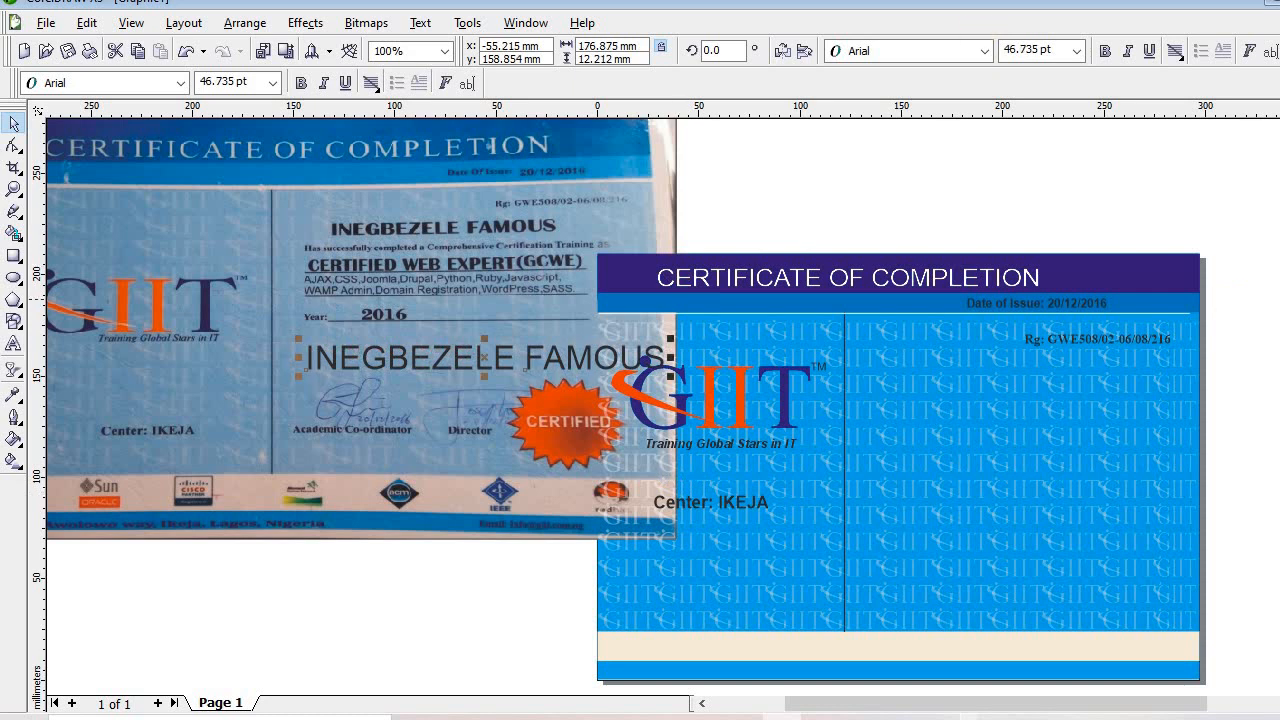
pyautogui.click(1101, 50)
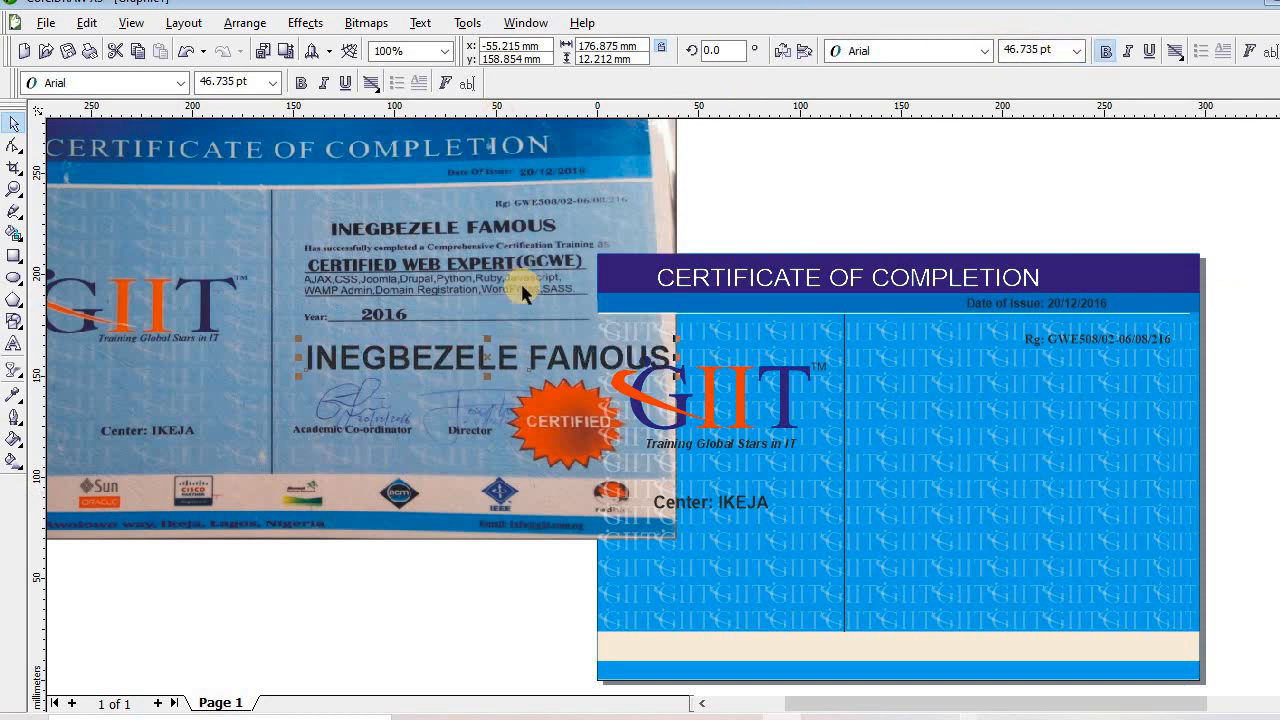
pyautogui.moveTo(740, 388); pyautogui.dragTo(1014, 380)
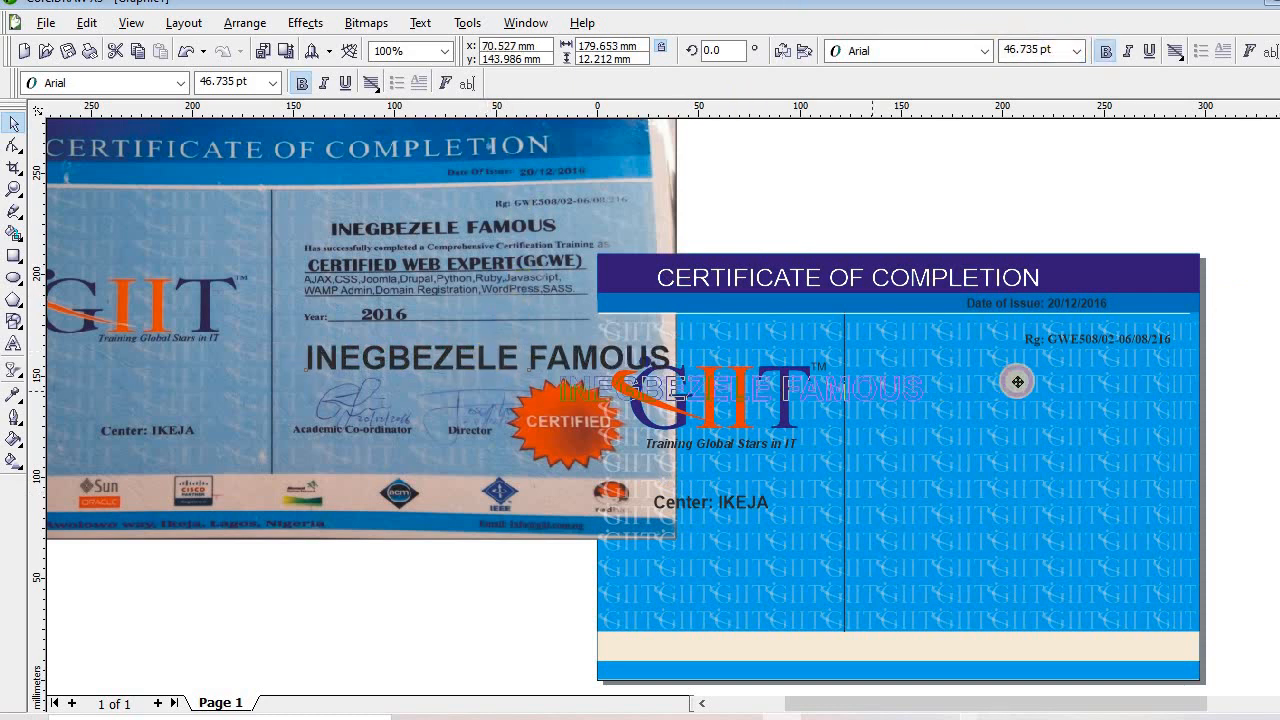
pyautogui.click(1050, 48)
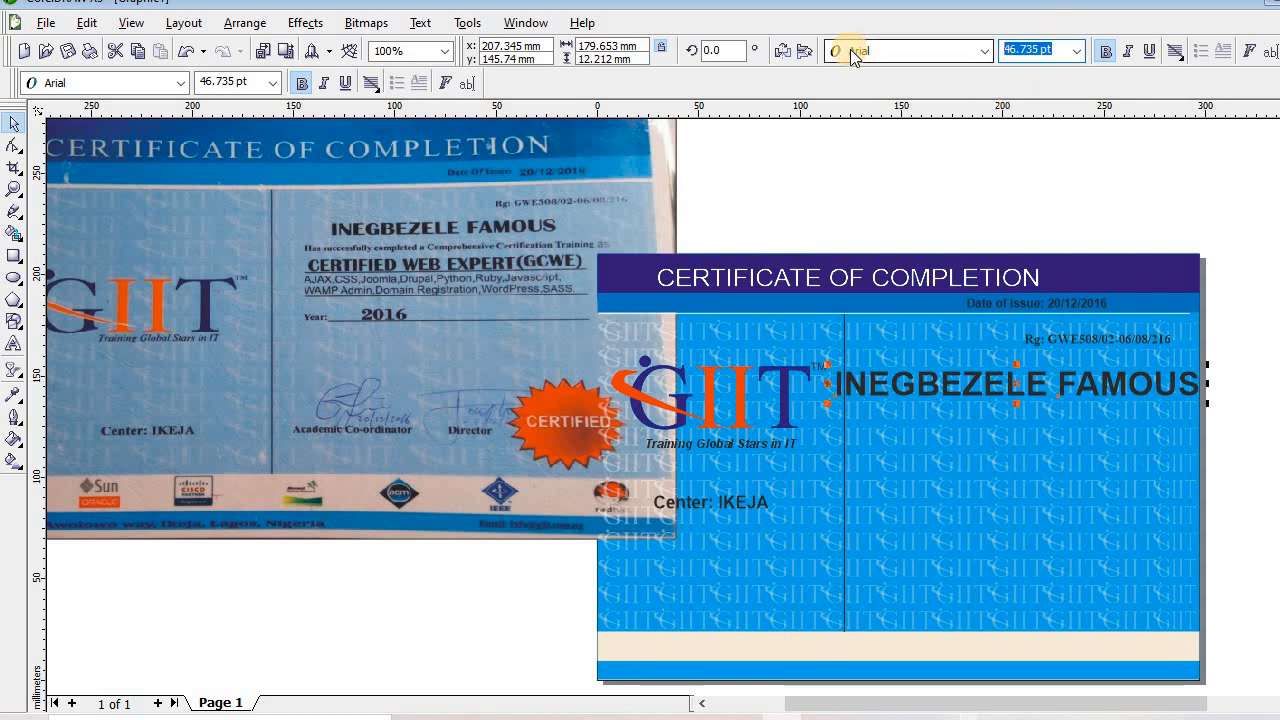
pyautogui.write('40')
pyautogui.press('Return')
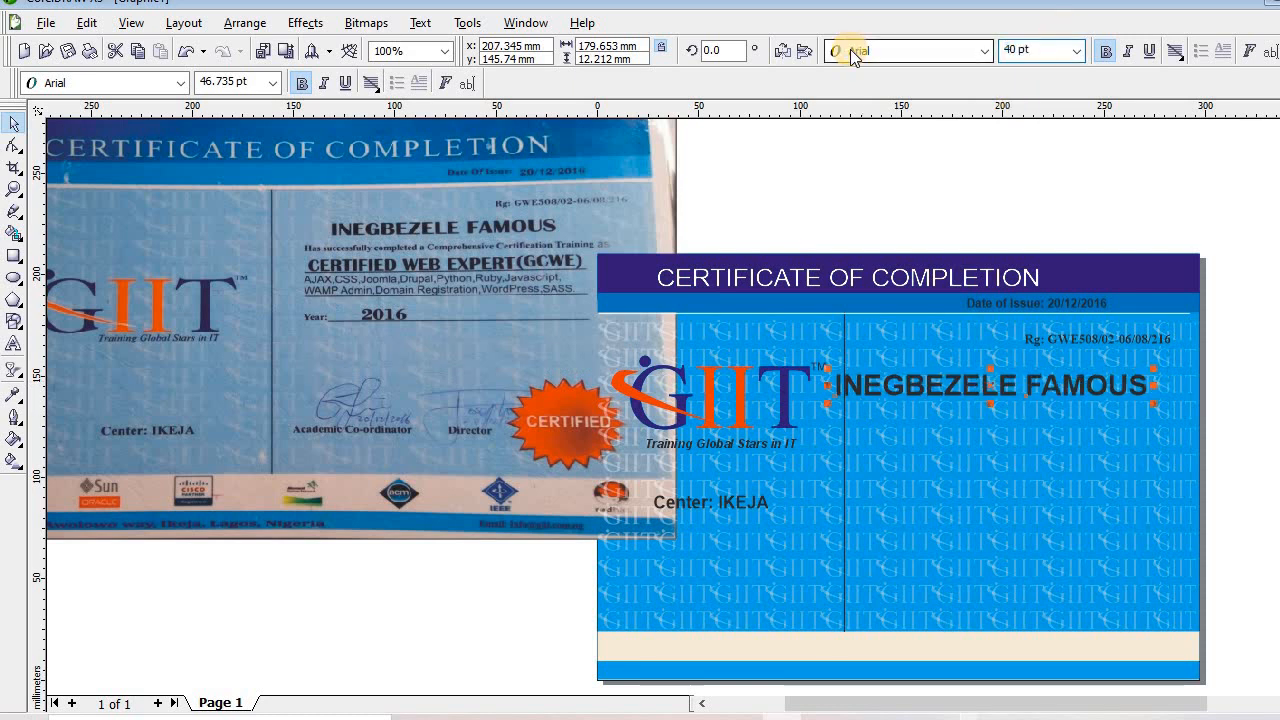
# Resize the name to 30 pt, revert a Times New Roman trial, and settle at about 36 pt
pyautogui.click(1041, 51)
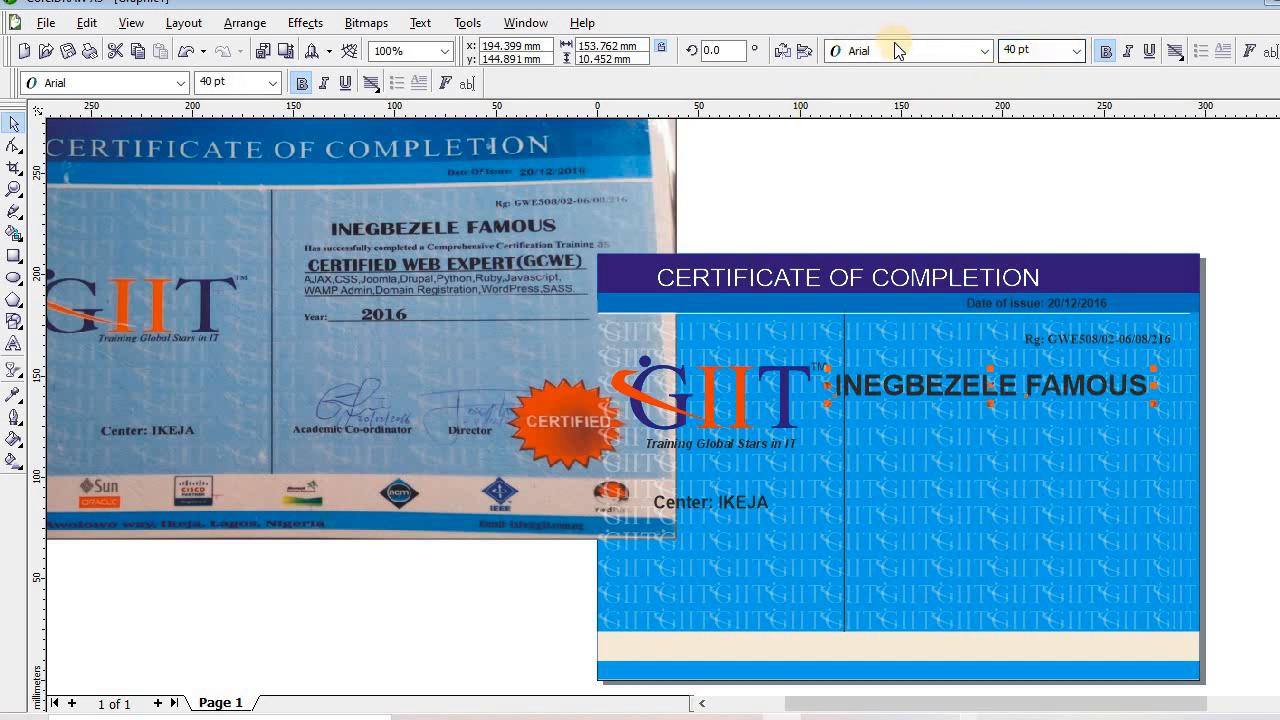
pyautogui.moveTo(1051, 49); pyautogui.dragTo(903, 61)
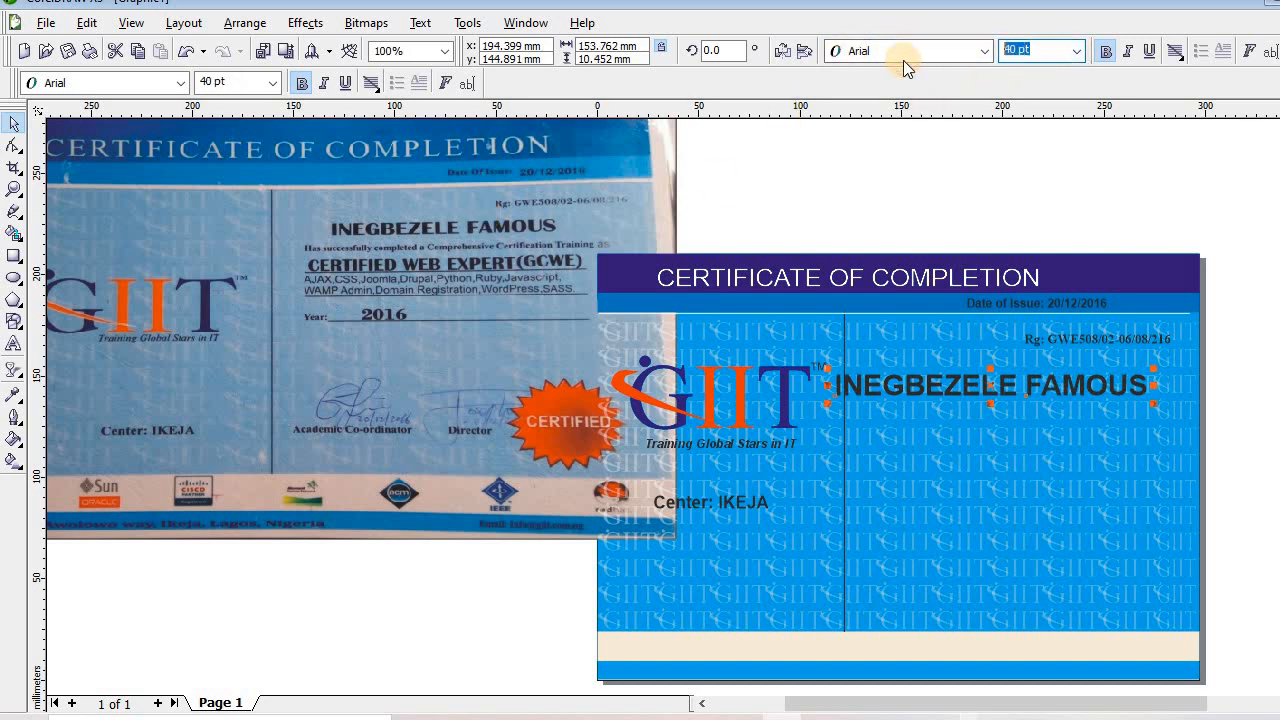
pyautogui.write('30')
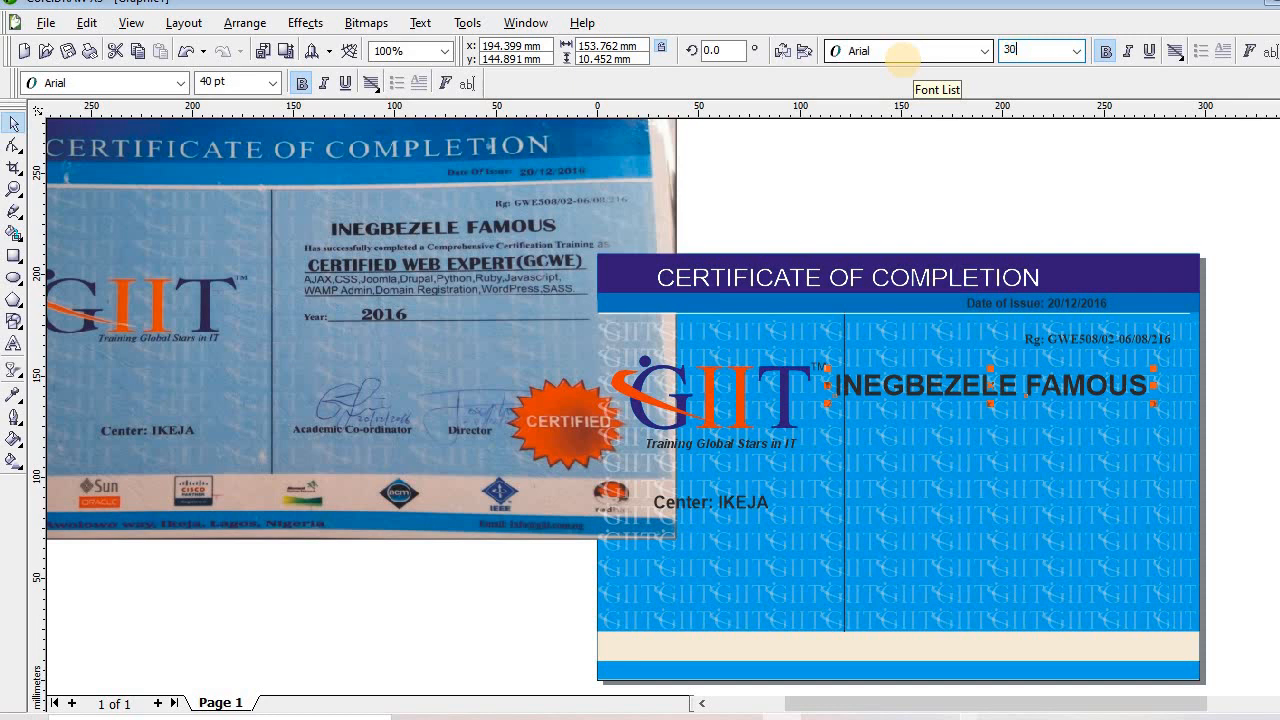
pyautogui.press('Return')
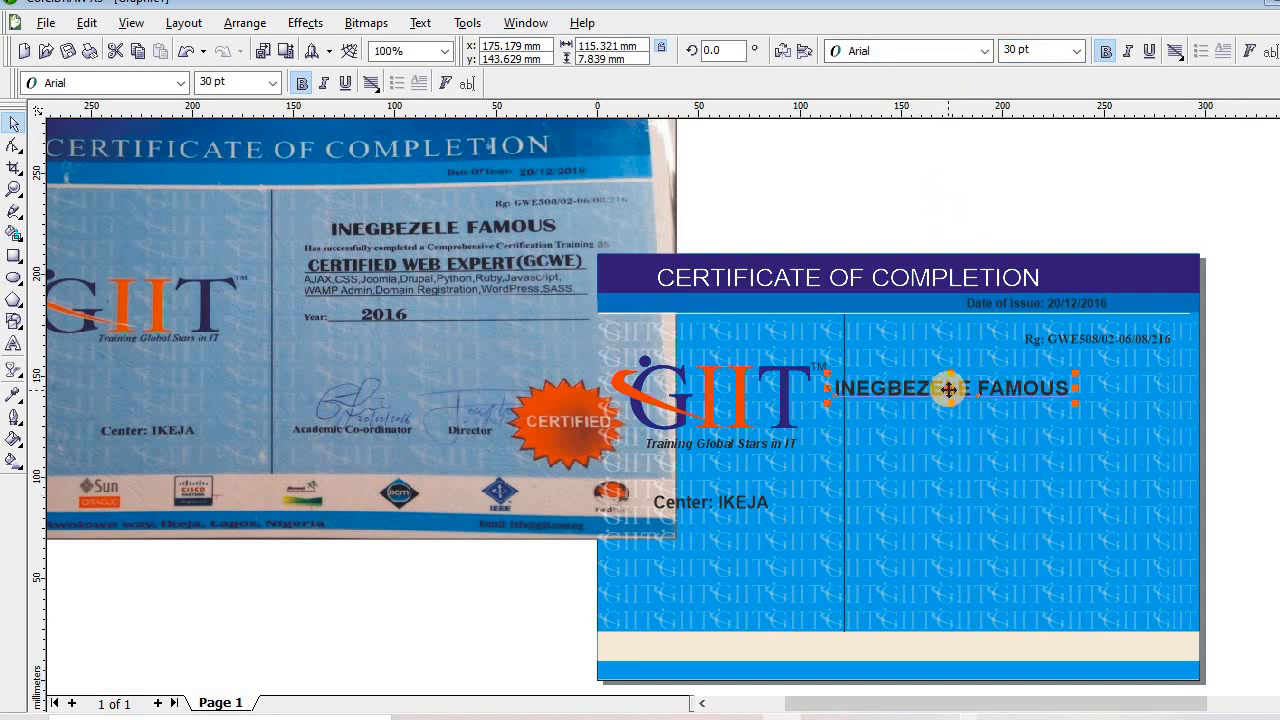
pyautogui.moveTo(1048, 379); pyautogui.dragTo(1039, 380)
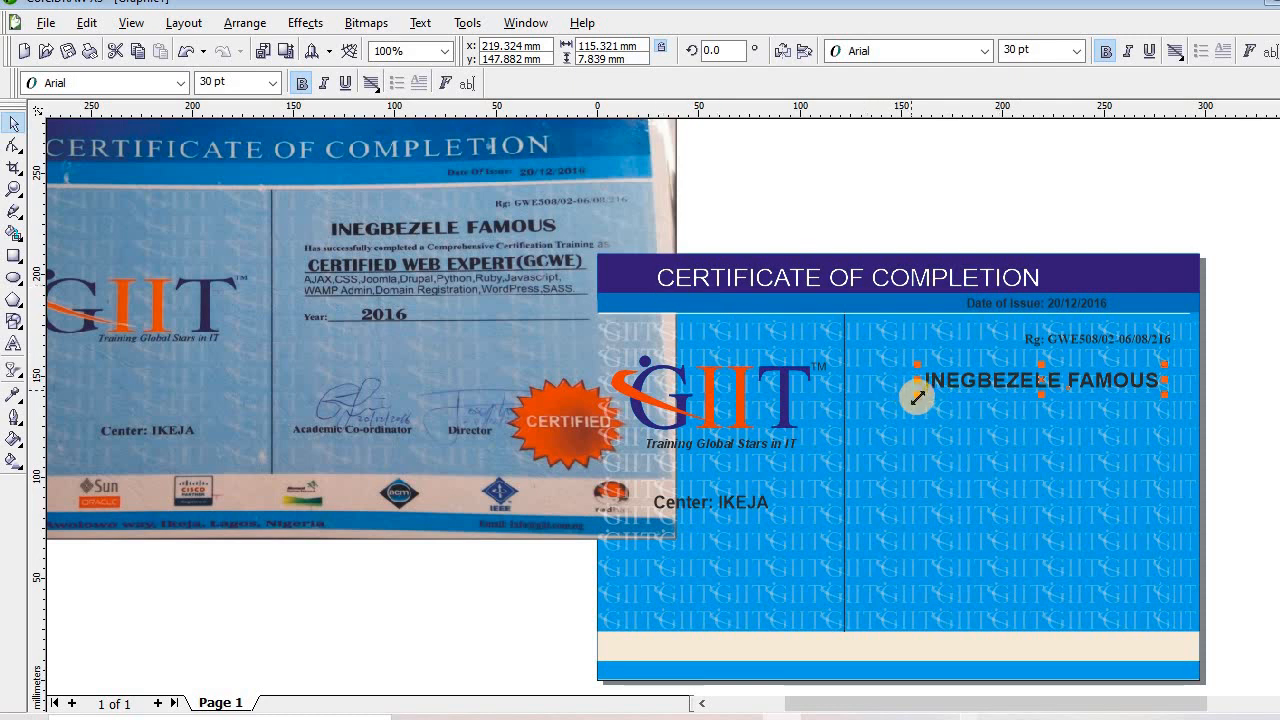
pyautogui.moveTo(879, 399); pyautogui.dragTo(880, 404)
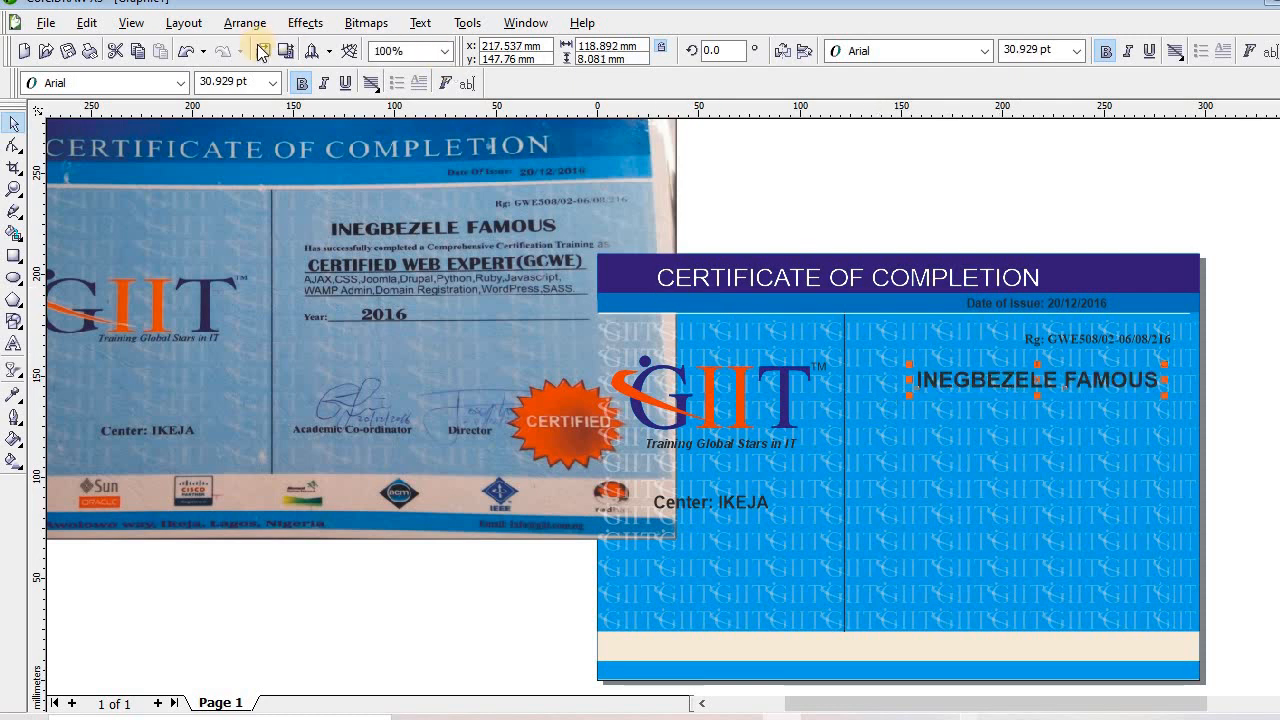
pyautogui.click(180, 82)
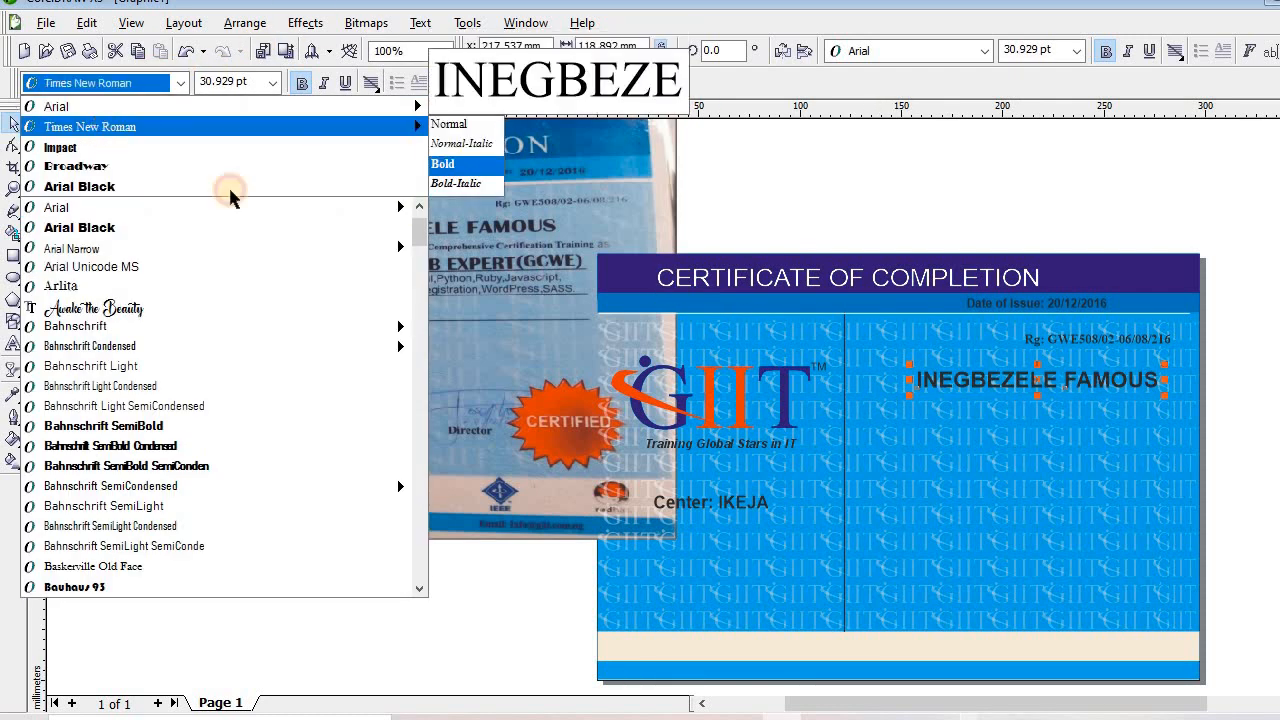
pyautogui.click(100, 126)
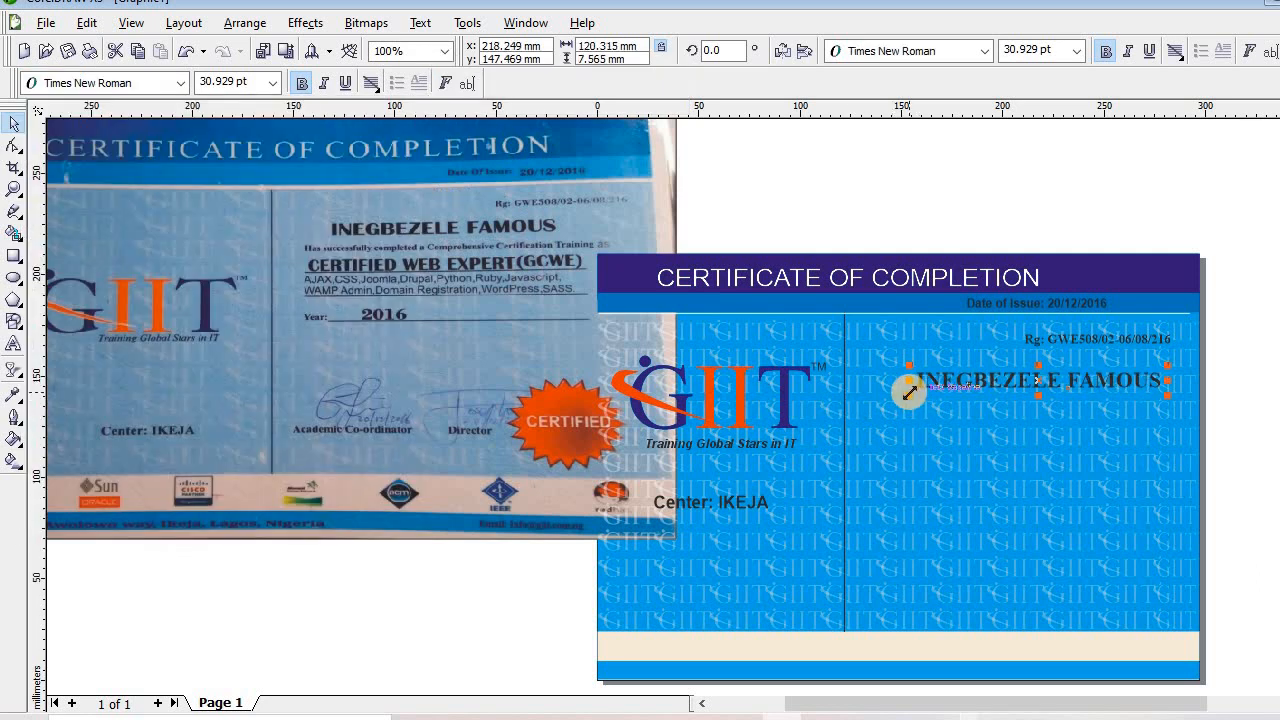
pyautogui.hotkey('ctrl', 'z')
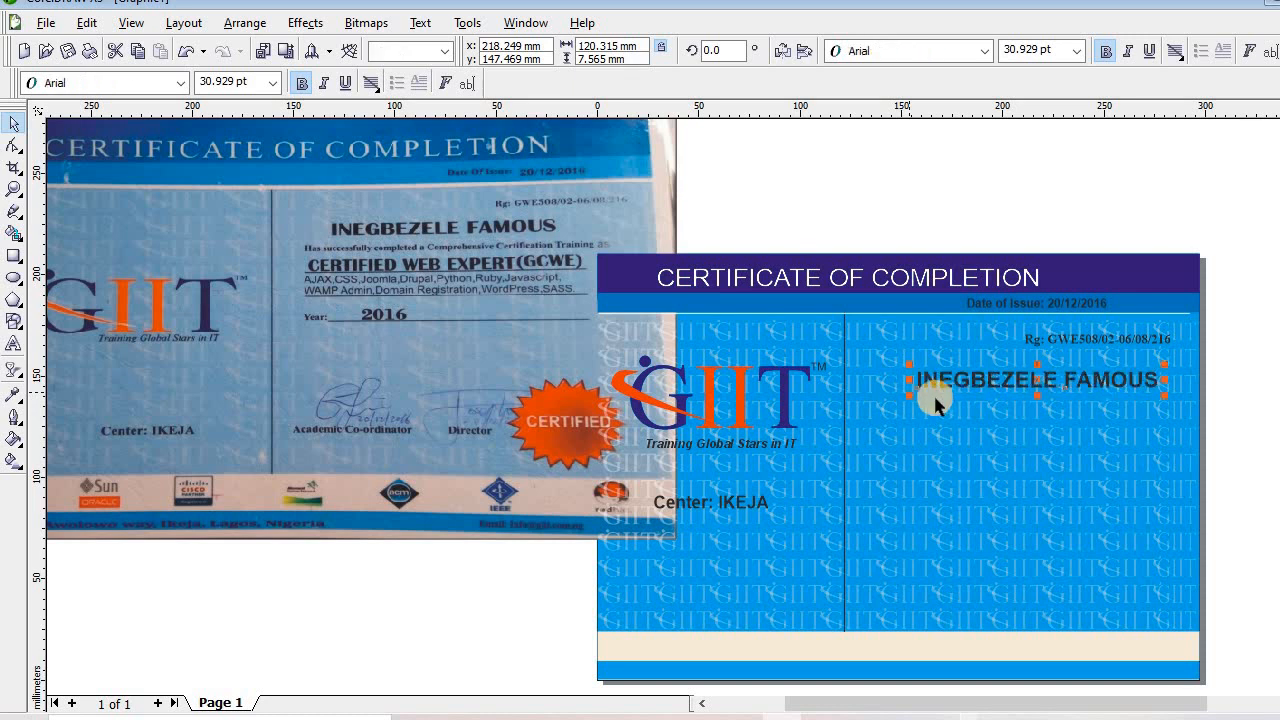
pyautogui.moveTo(909, 392); pyautogui.dragTo(871, 415)
pyautogui.press('Up')
pyautogui.press('Up')
pyautogui.press('Up')
pyautogui.press('Up')
pyautogui.press('Up')
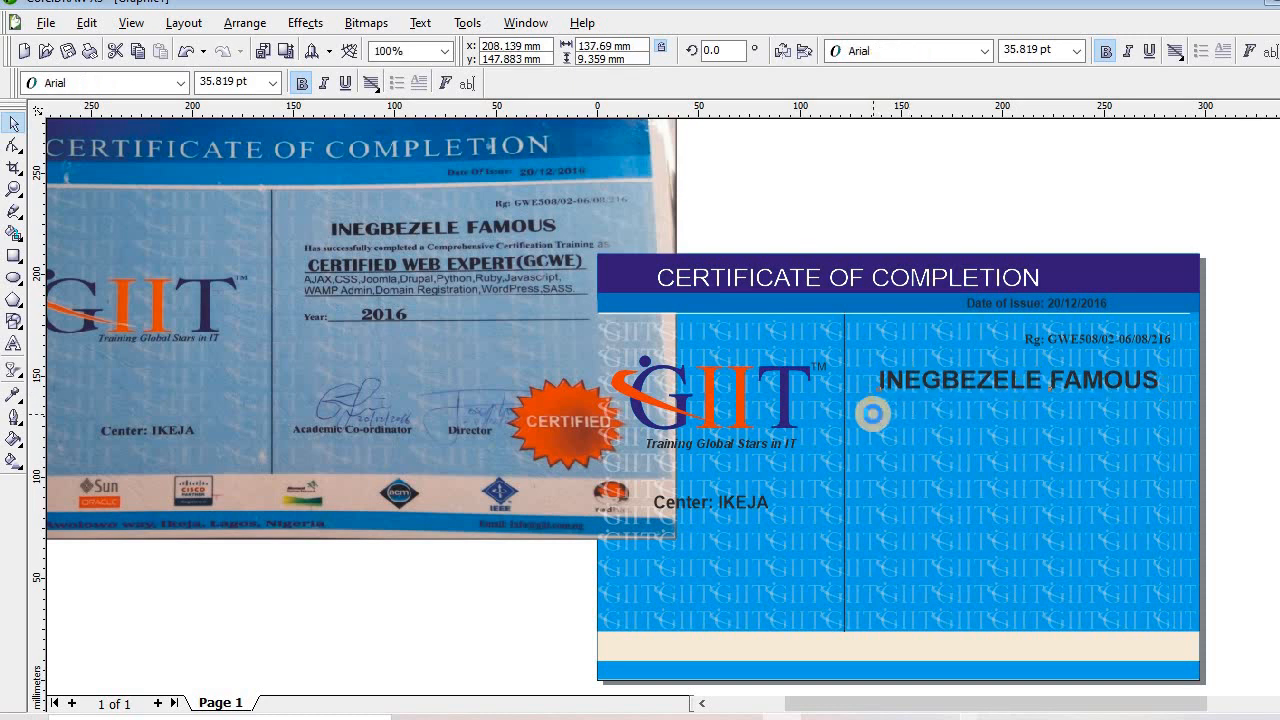
pyautogui.click(14, 343)
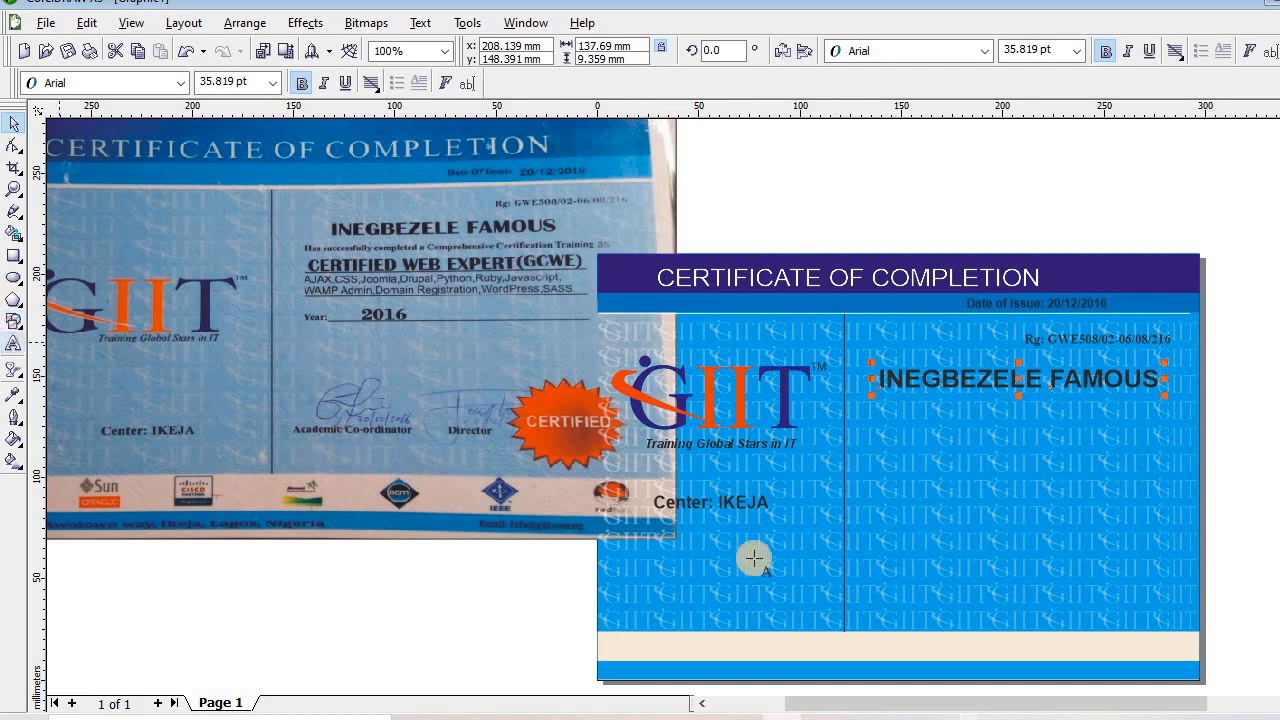
# Type 'Has successfully completed a Comprehensive Certification Training as' and 'CERTIFIED WEB EXPERT(GCWE)' as a new text block
pyautogui.click(483, 590)
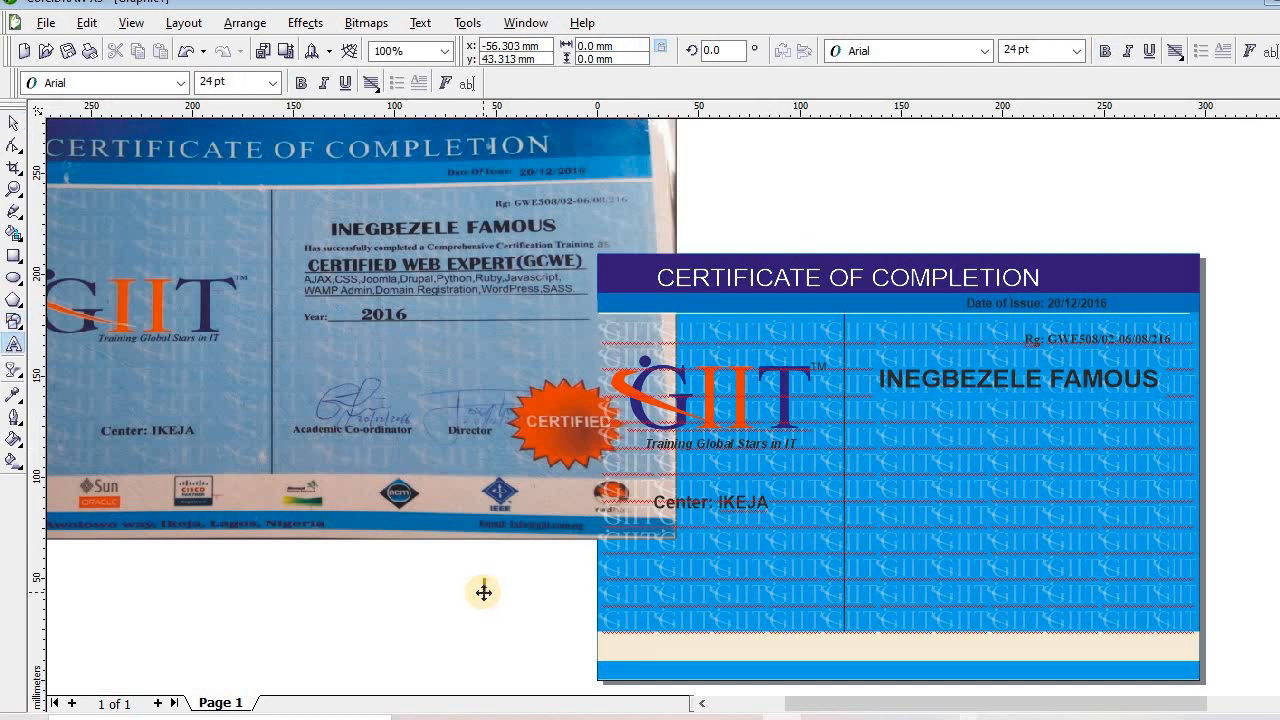
pyautogui.write('Hs')
pyautogui.press('BackSpace')
pyautogui.write('as')
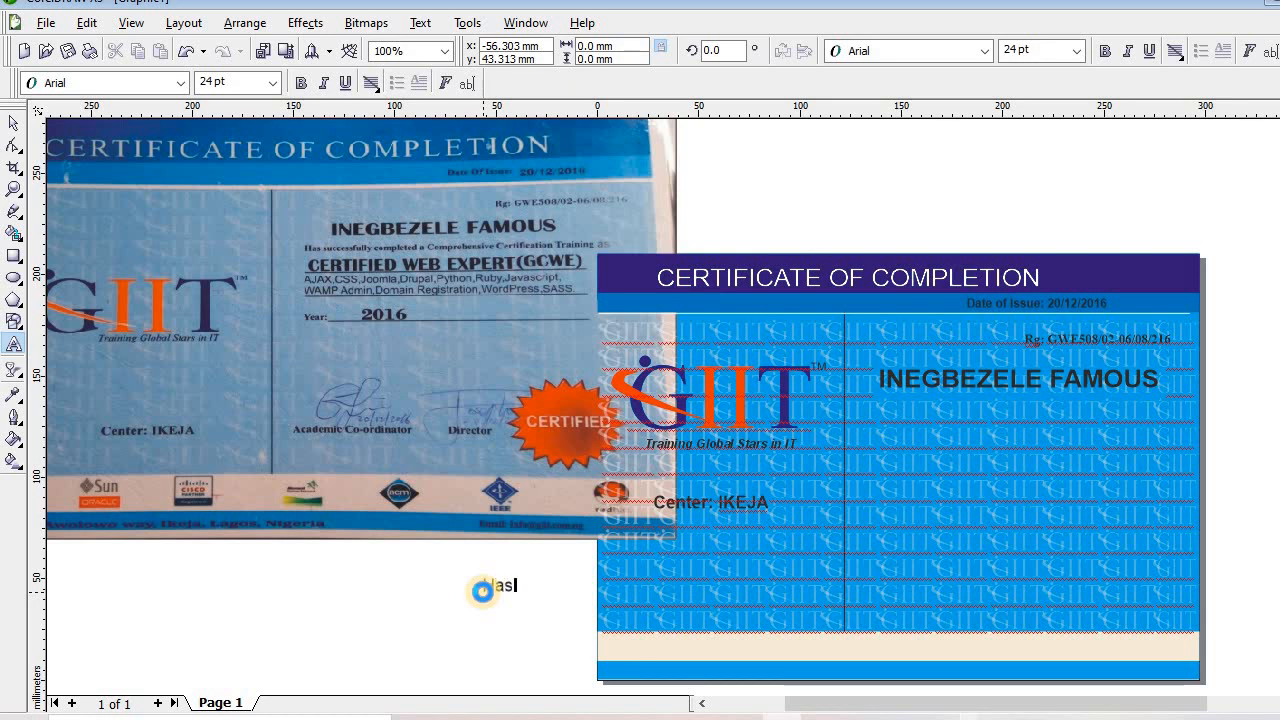
pyautogui.write(' successfully')
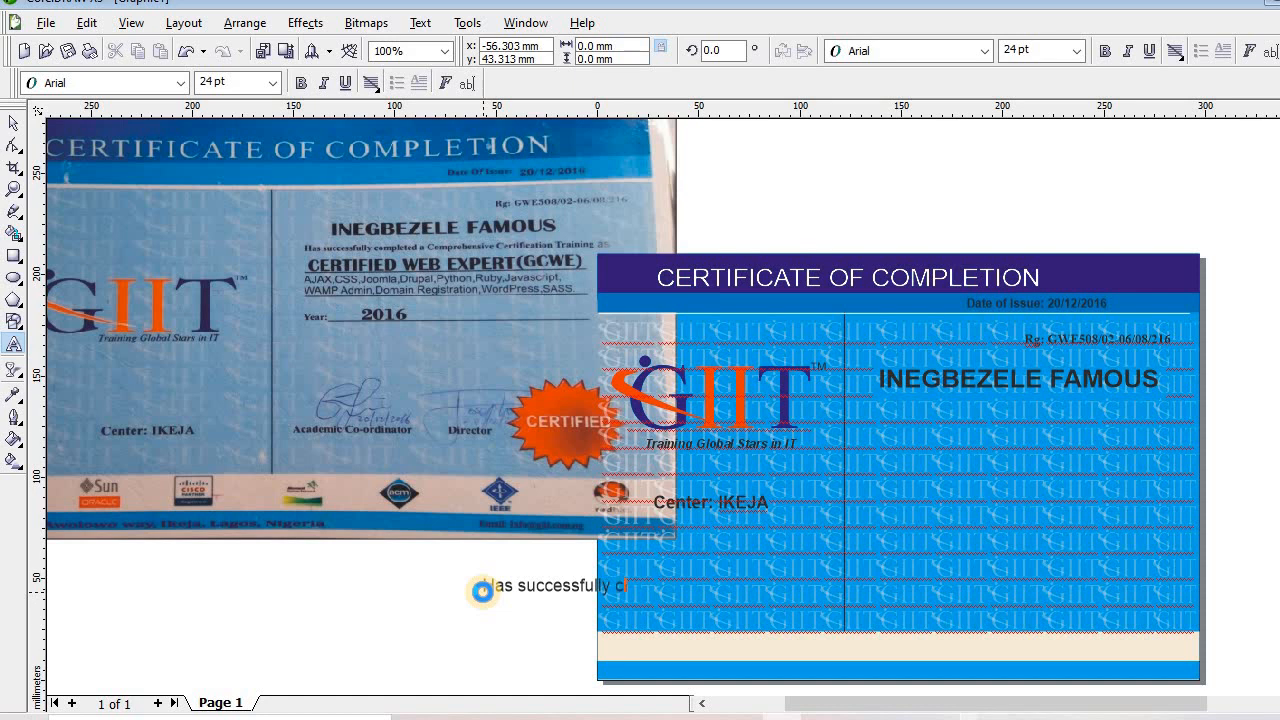
pyautogui.write('completed a Comprehen')
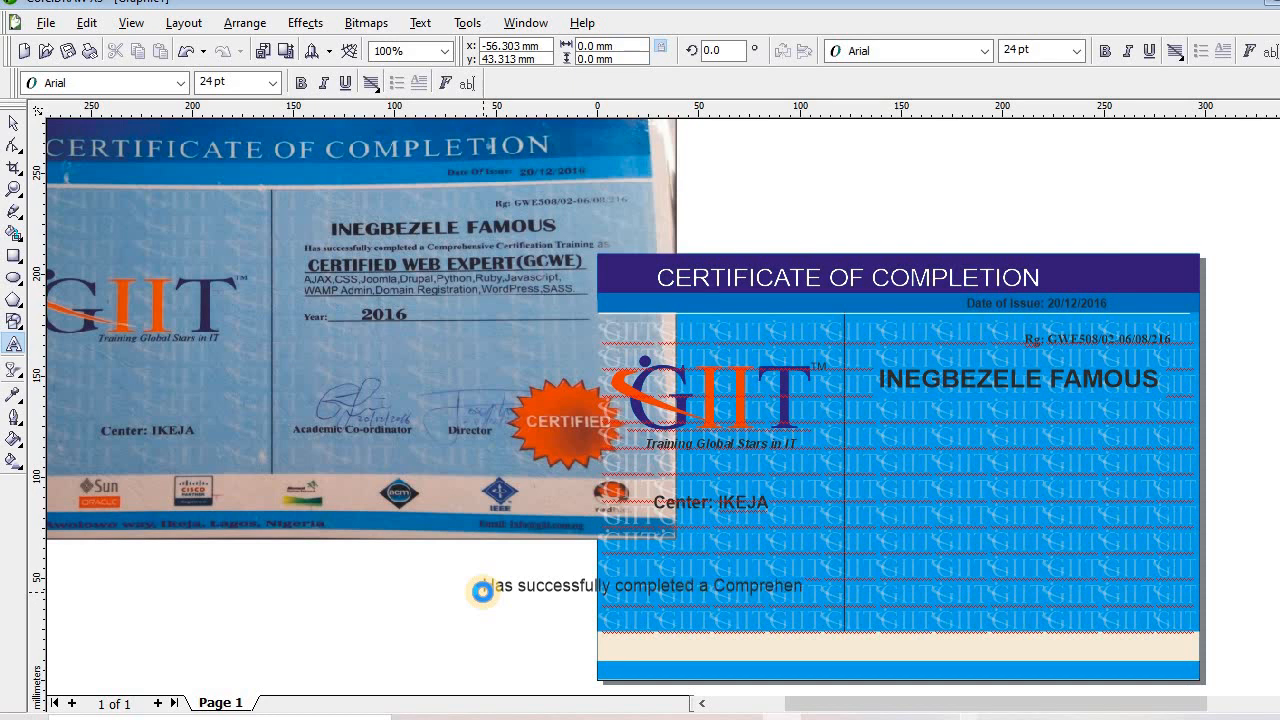
pyautogui.write('sin')
pyautogui.write('e ')
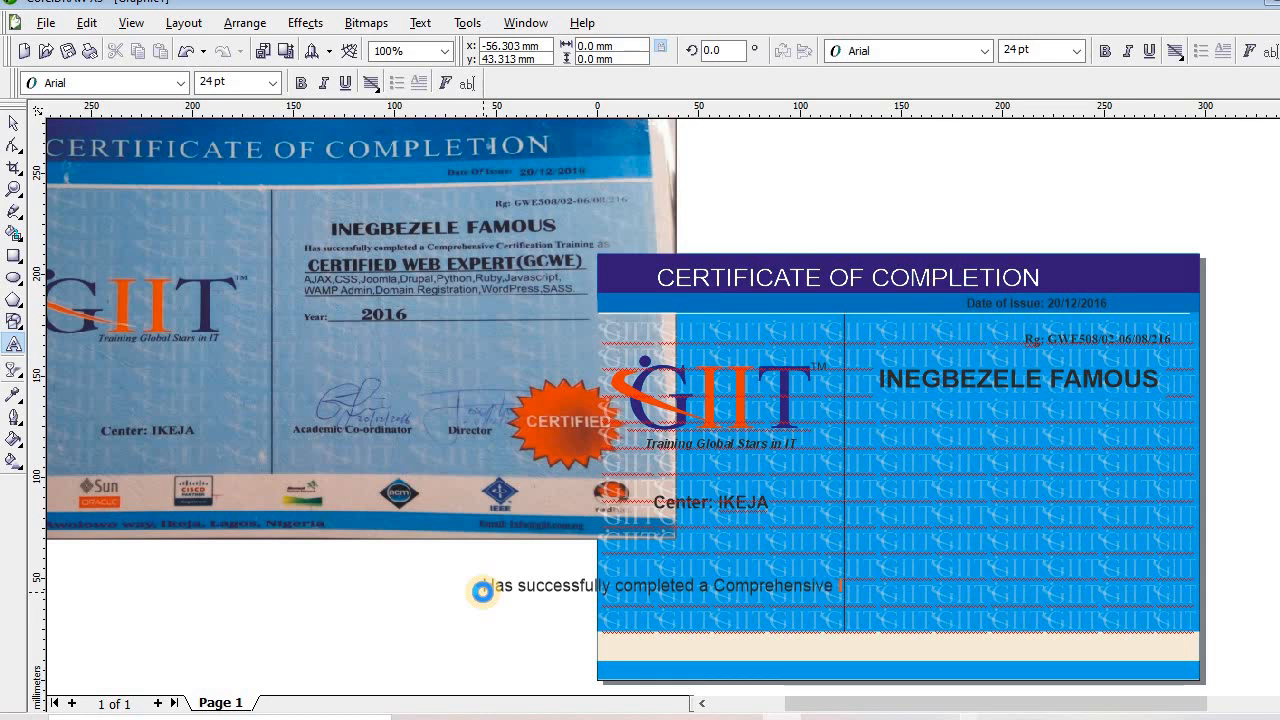
pyautogui.write('Certifi')
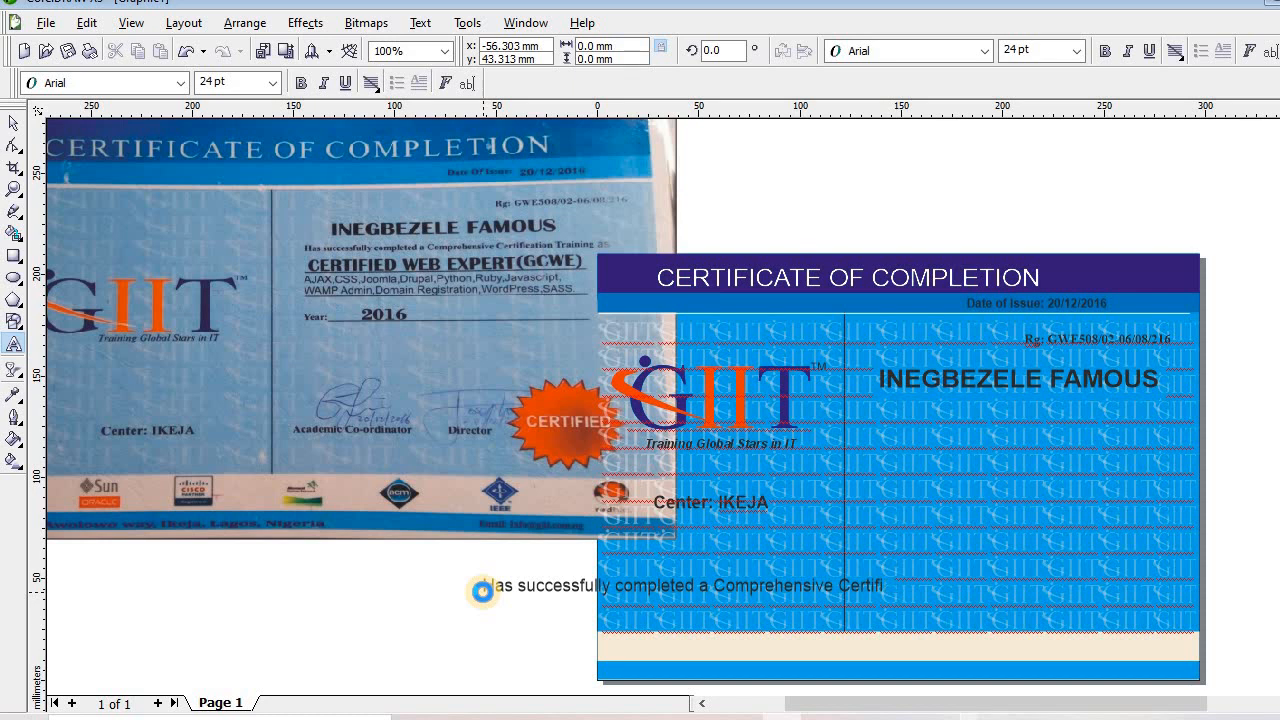
pyautogui.write('acation Training')
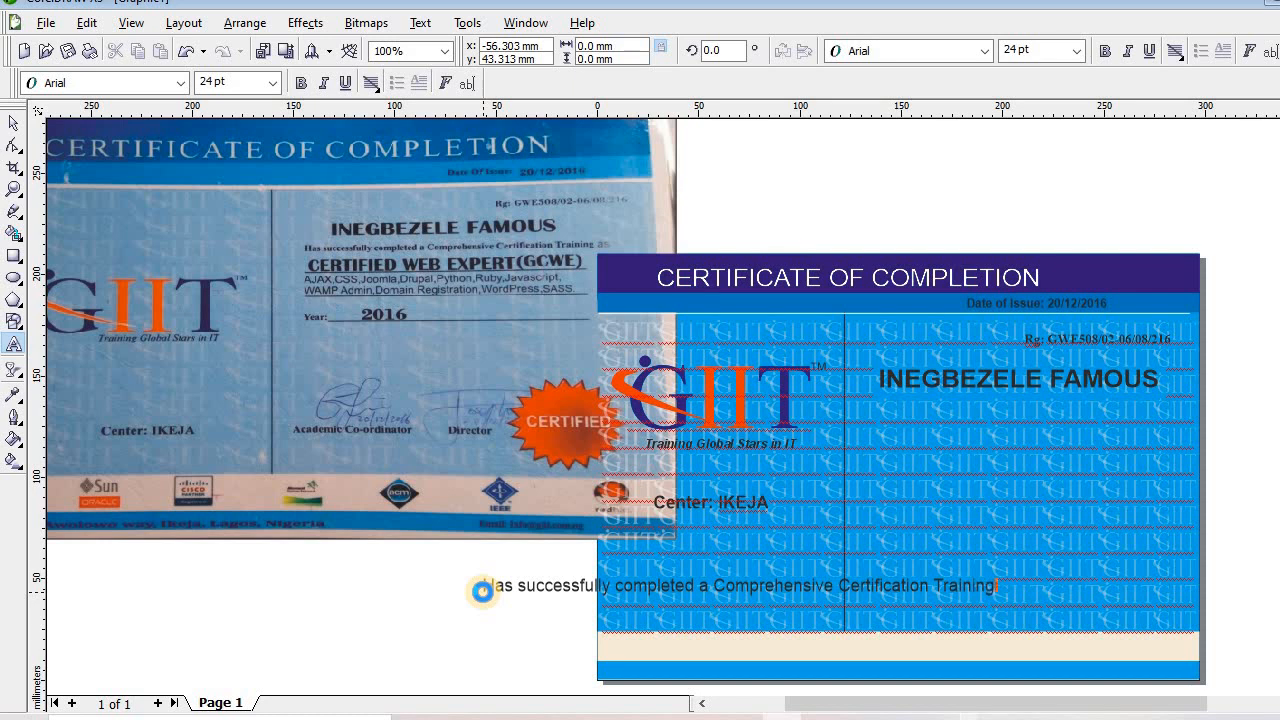
pyautogui.write(' as')
pyautogui.press('Return')
pyautogui.write('CERTIFI')
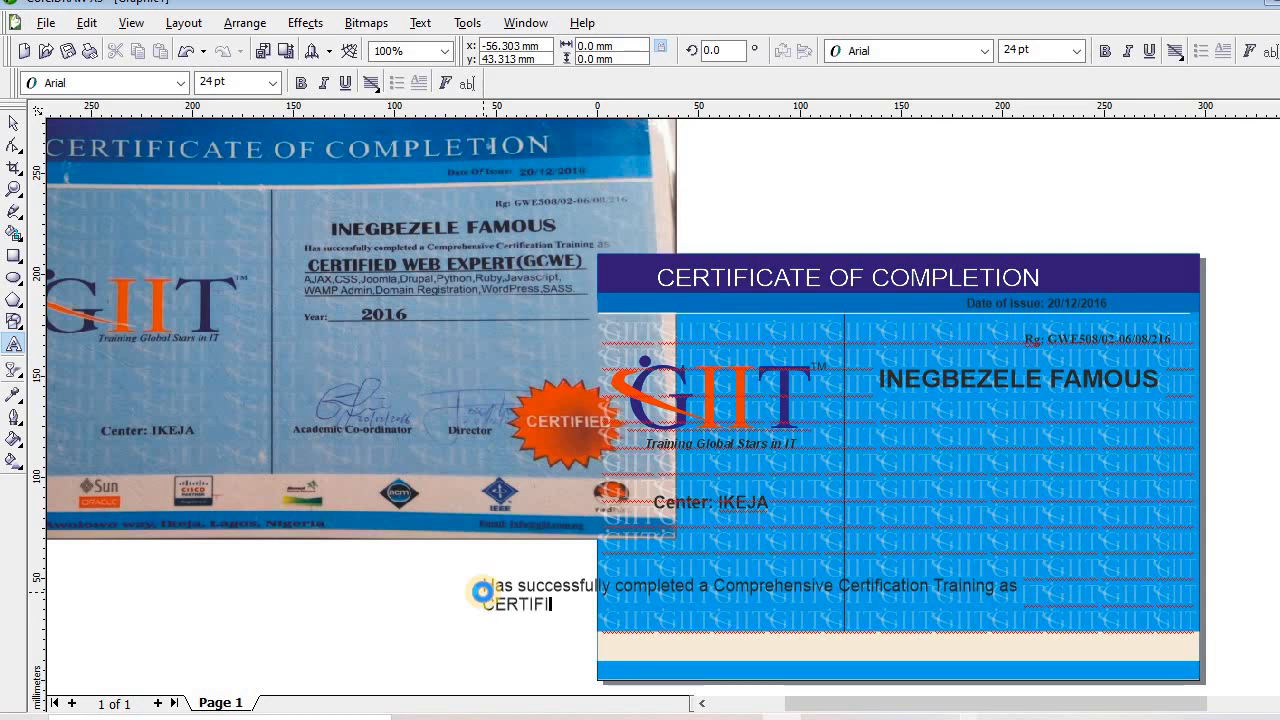
pyautogui.write('ED WEB ')
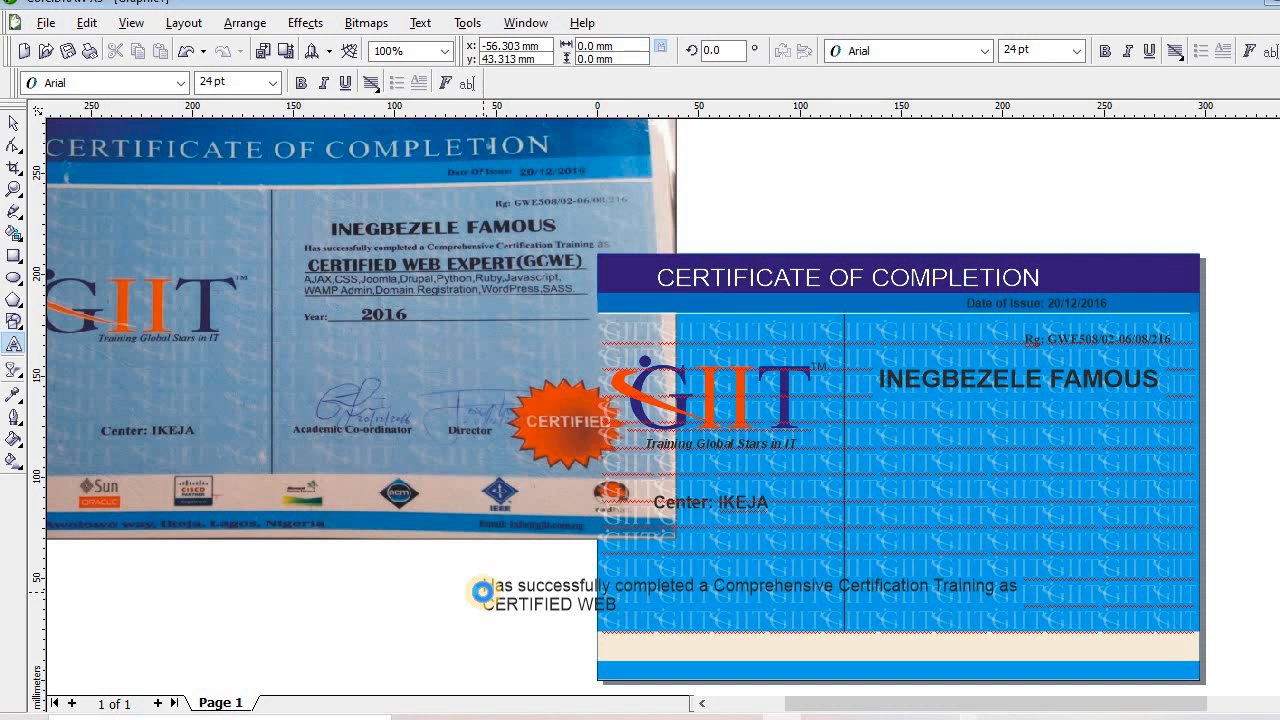
pyautogui.write('EXPERT(GCWE')
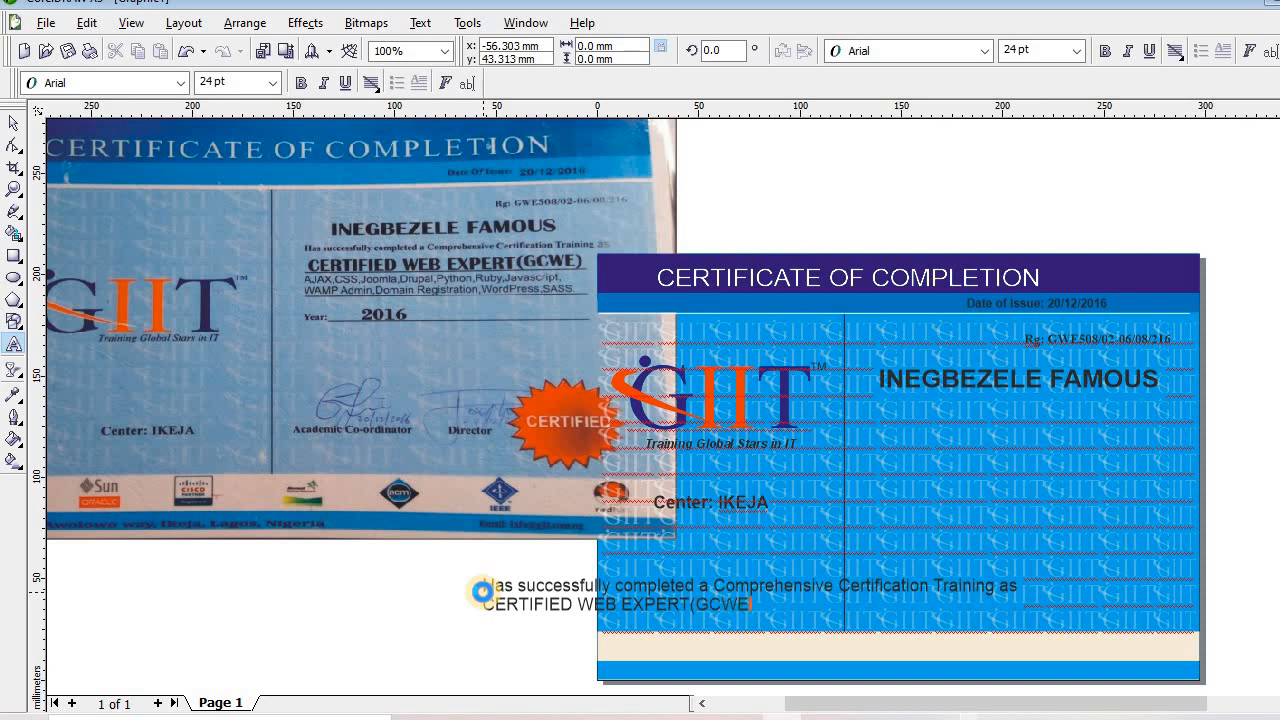
pyautogui.write(')')
pyautogui.press('Return')
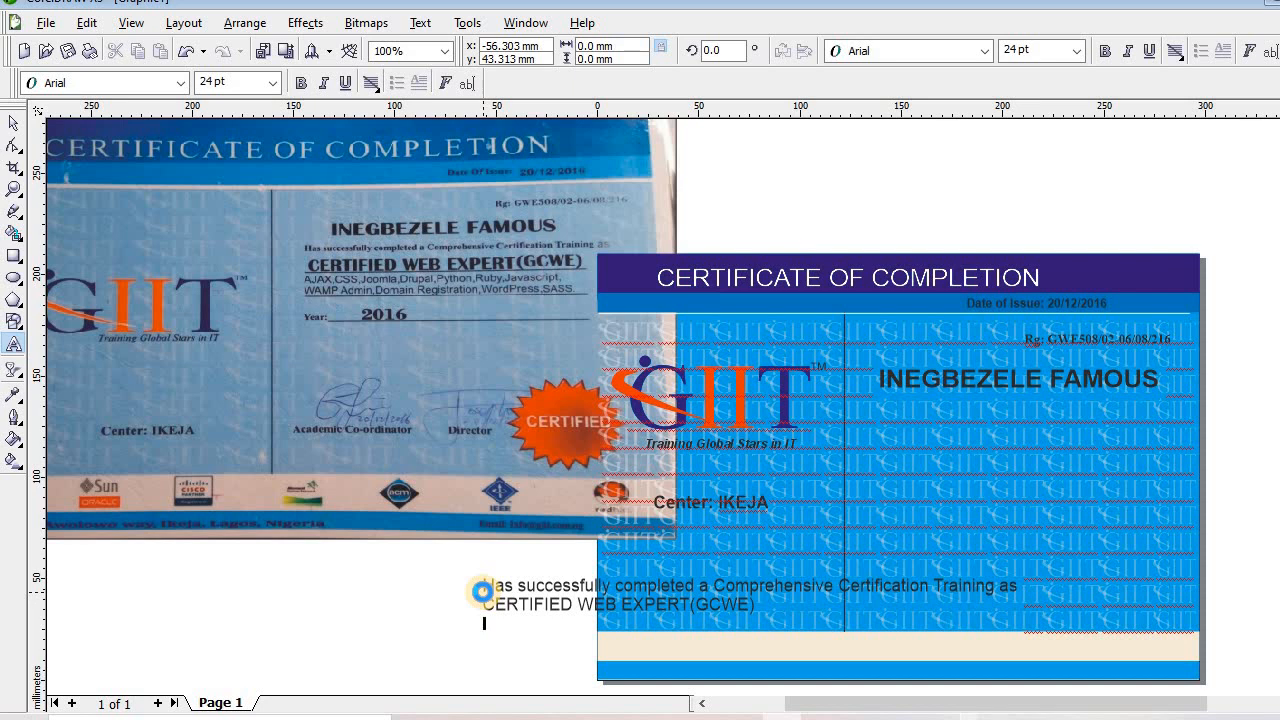
# Type the technology list: AJAX, CSS, JOOMLA, DRUPAL, PYTHON, RUBY, JAVASCRIPT, WAMP Admin, through Wordpress, SASS
pyautogui.write('AJAX, CSS, JOM')
pyautogui.press('BackSpace')
pyautogui.write('OMLA')
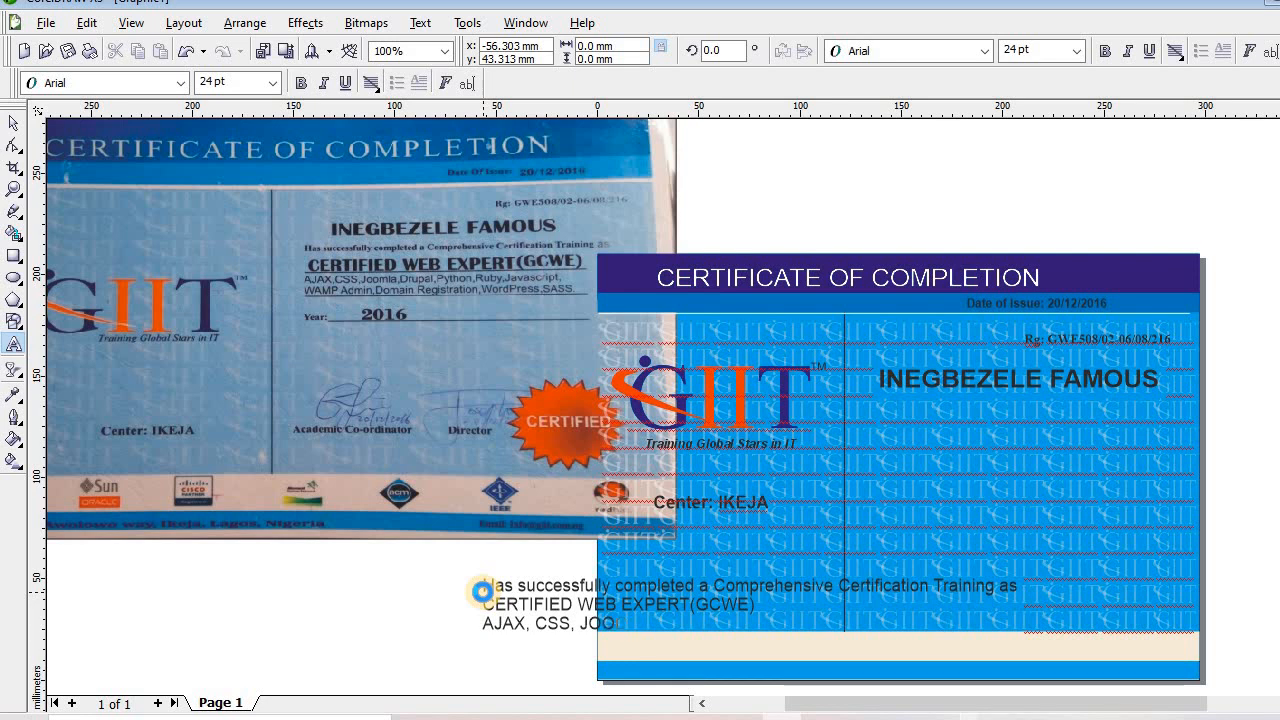
pyautogui.press('BackSpace')
pyautogui.press('BackSpace')
pyautogui.press('BackSpace')
pyautogui.write('MLA,')
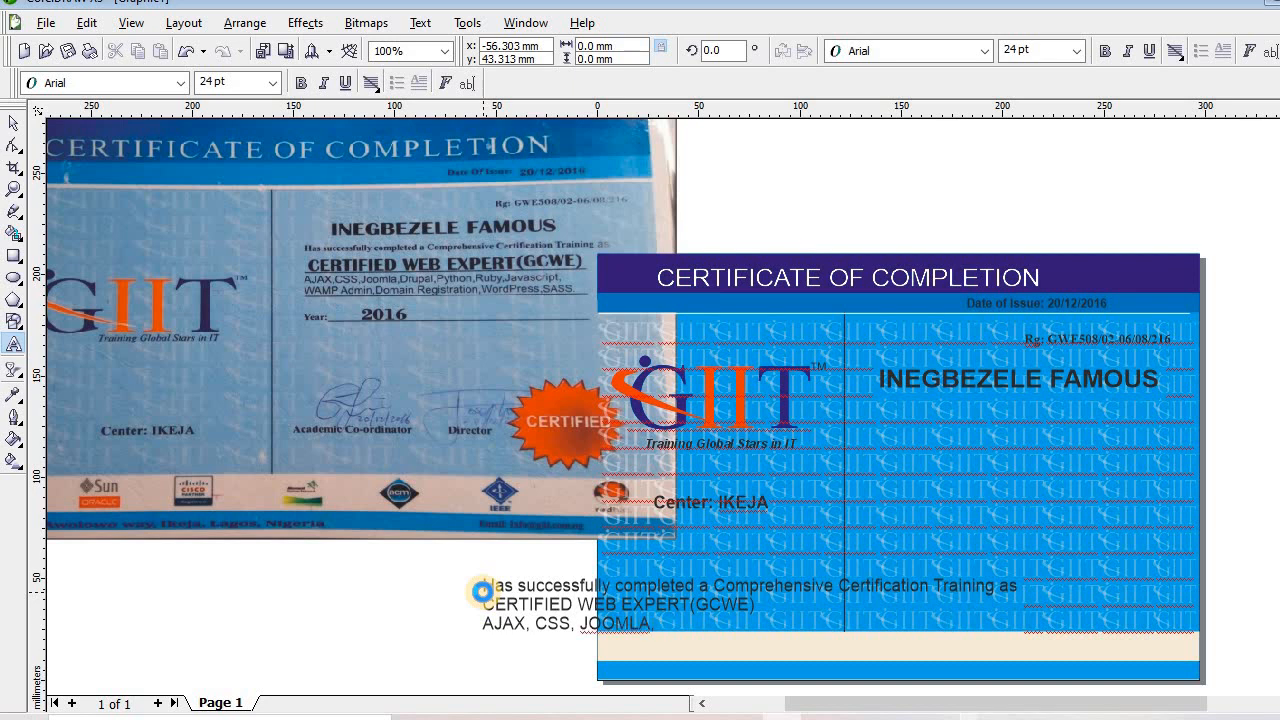
pyautogui.write(' F')
pyautogui.press('BackSpace')
pyautogui.write('DRUPAL, PYTHIN')
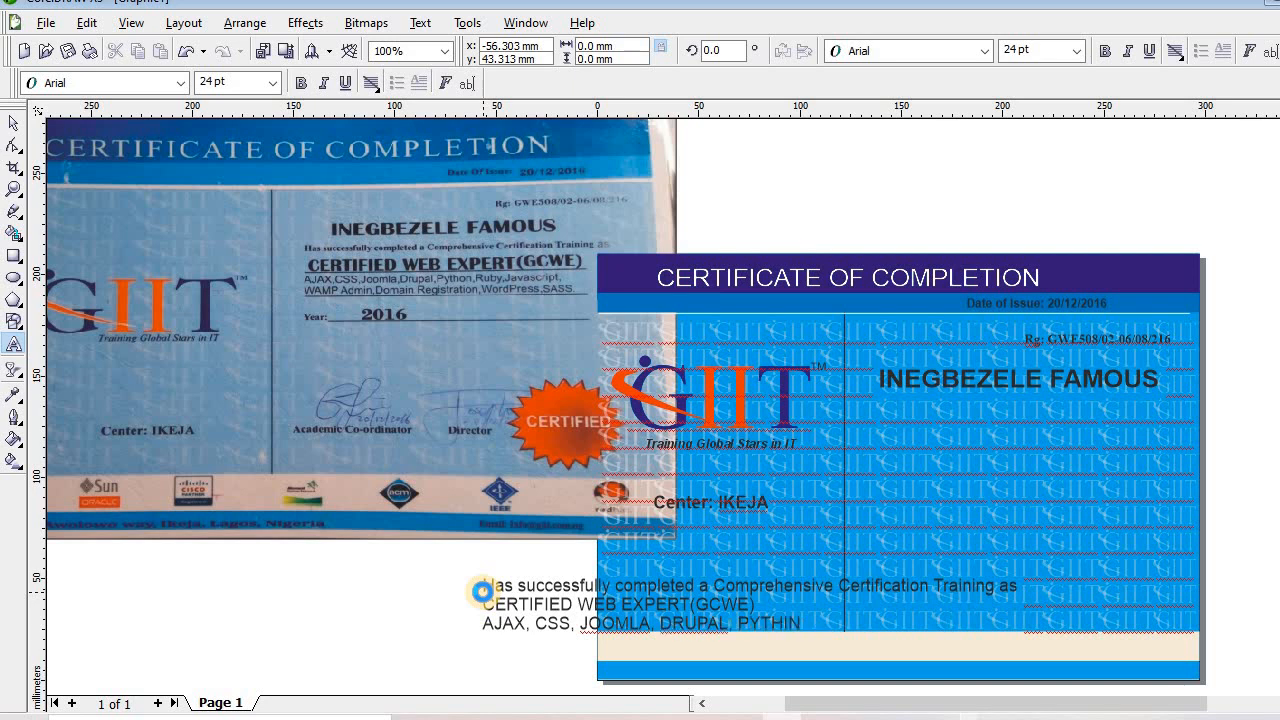
pyautogui.press('BackSpace')
pyautogui.press('BackSpace')
pyautogui.write('PYTH')
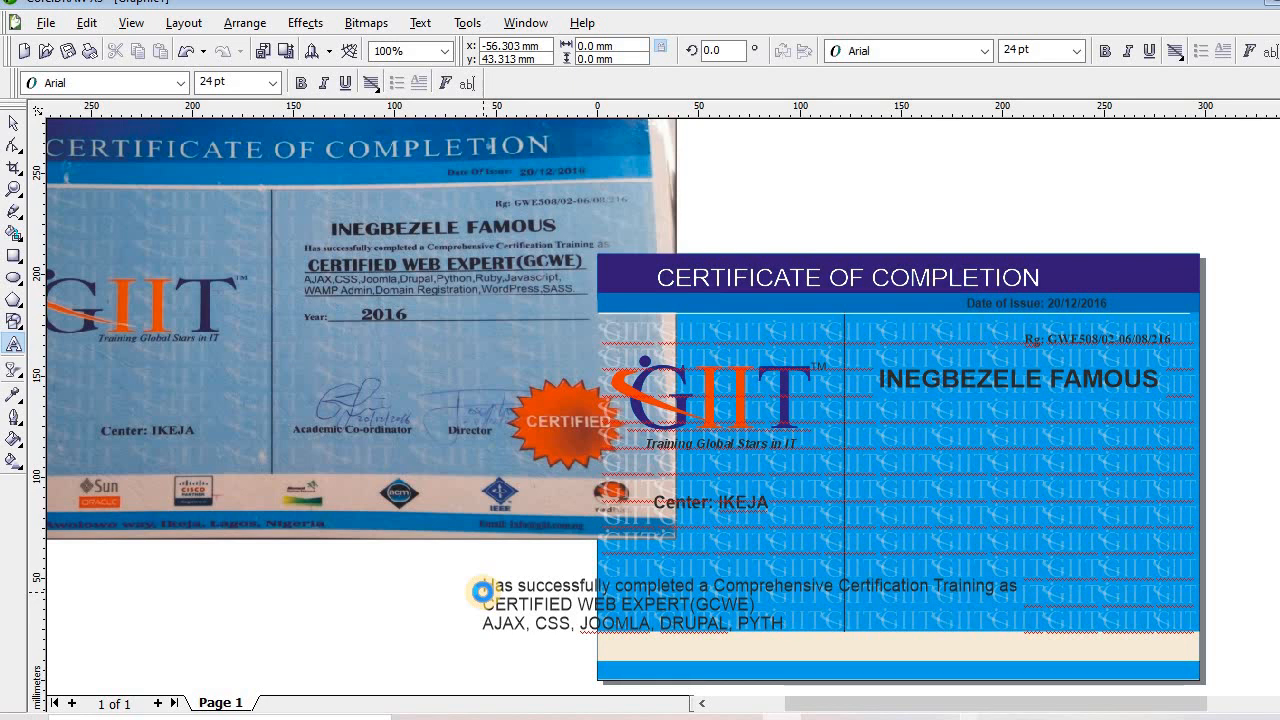
pyautogui.write('ON, R')
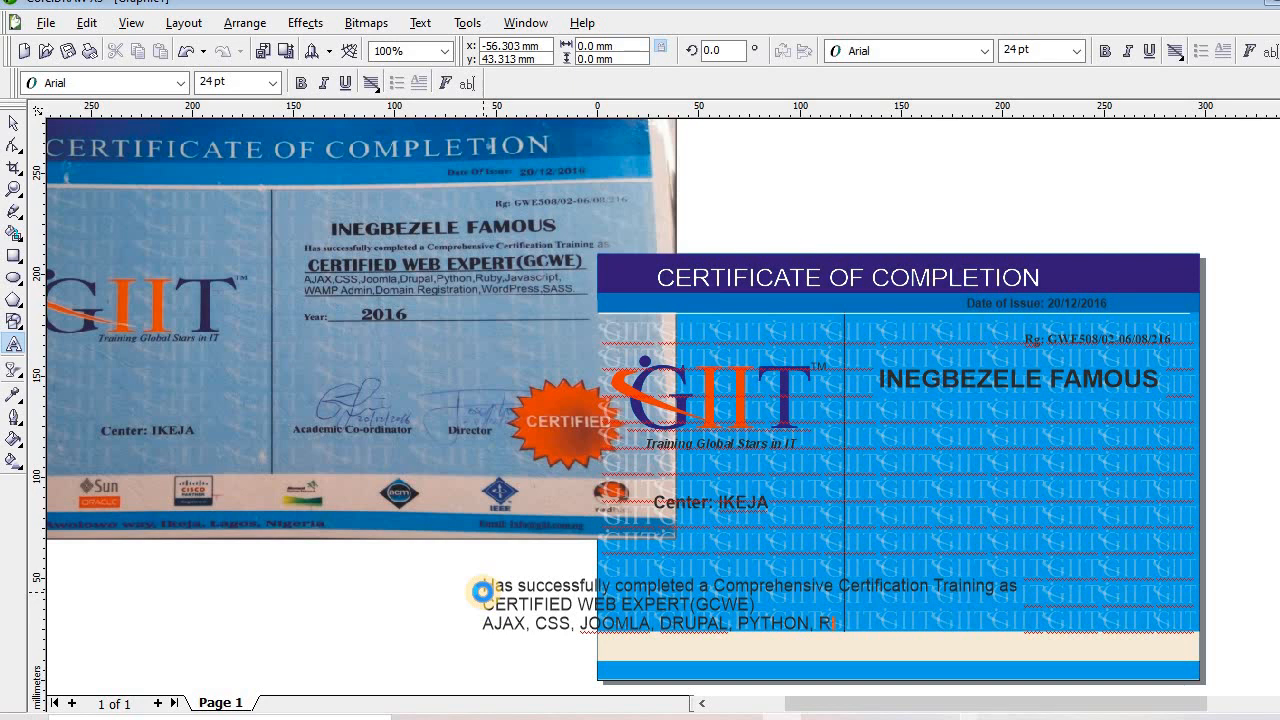
pyautogui.write('UBY, JAVASCR')
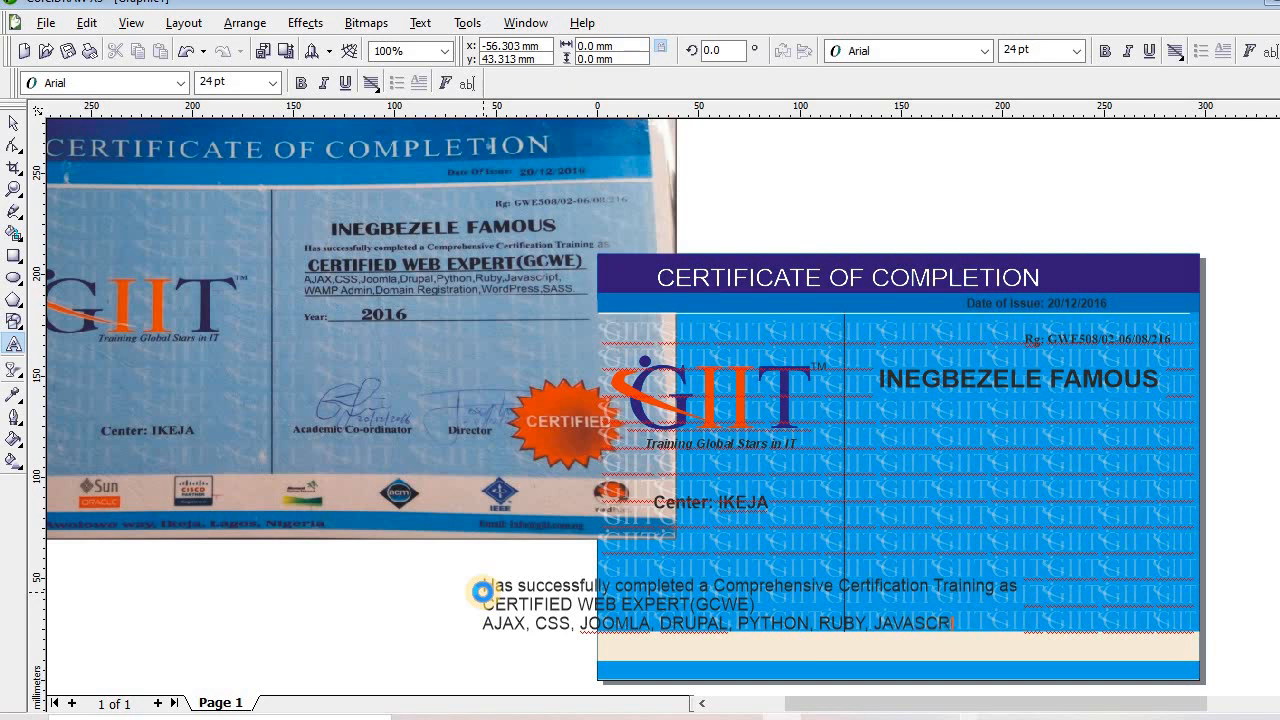
pyautogui.write('IPT, WA')
pyautogui.write('MP')
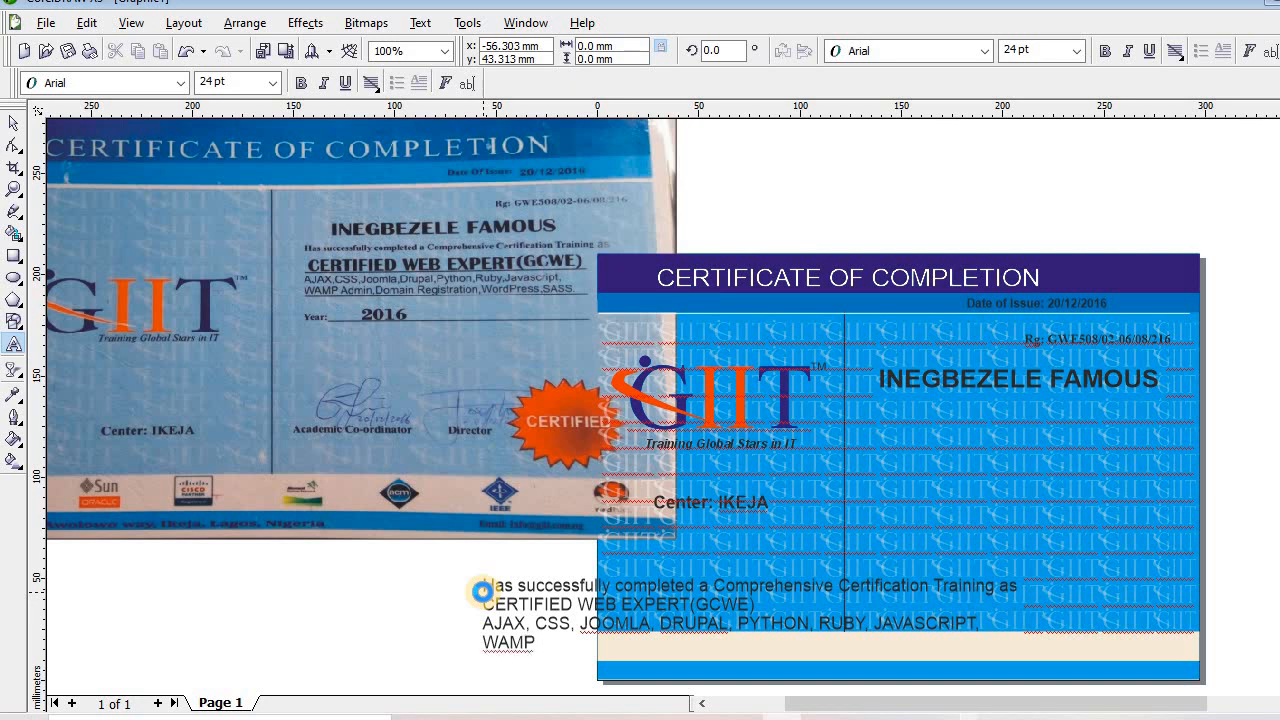
pyautogui.write(' ADM')
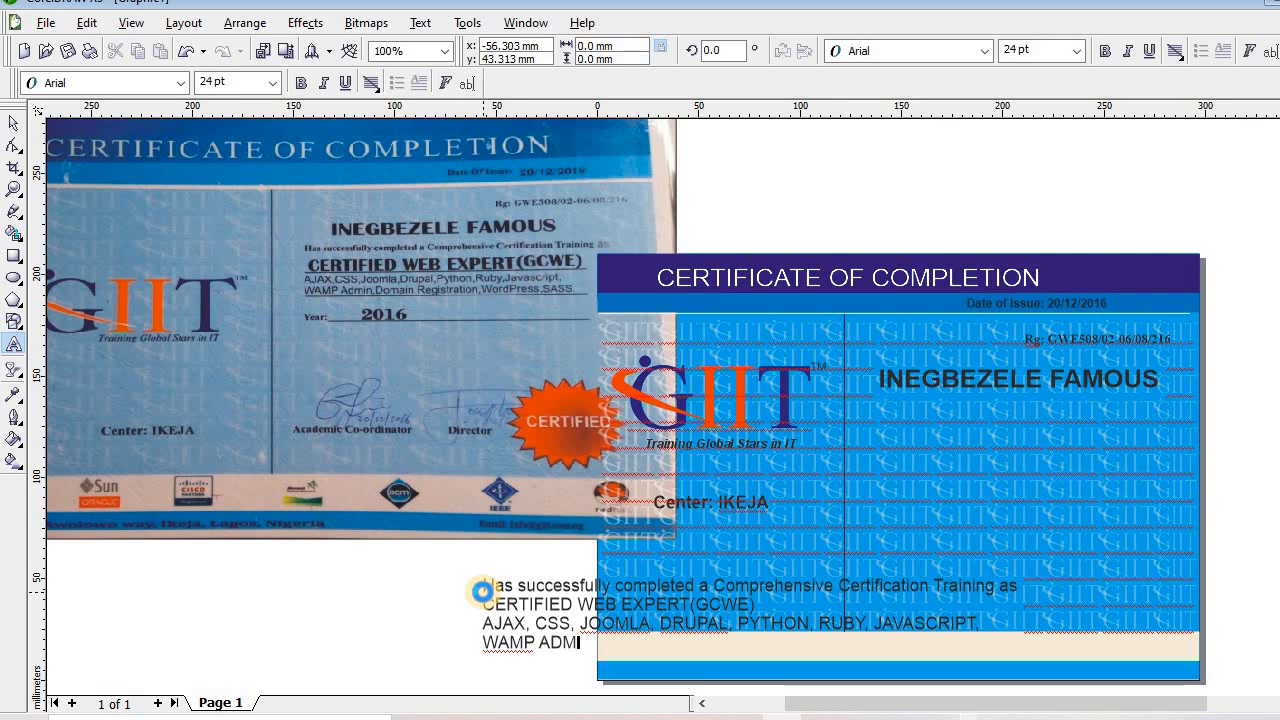
pyautogui.press('BackSpace')
pyautogui.press('BackSpace')
pyautogui.write('dmin, Domai')
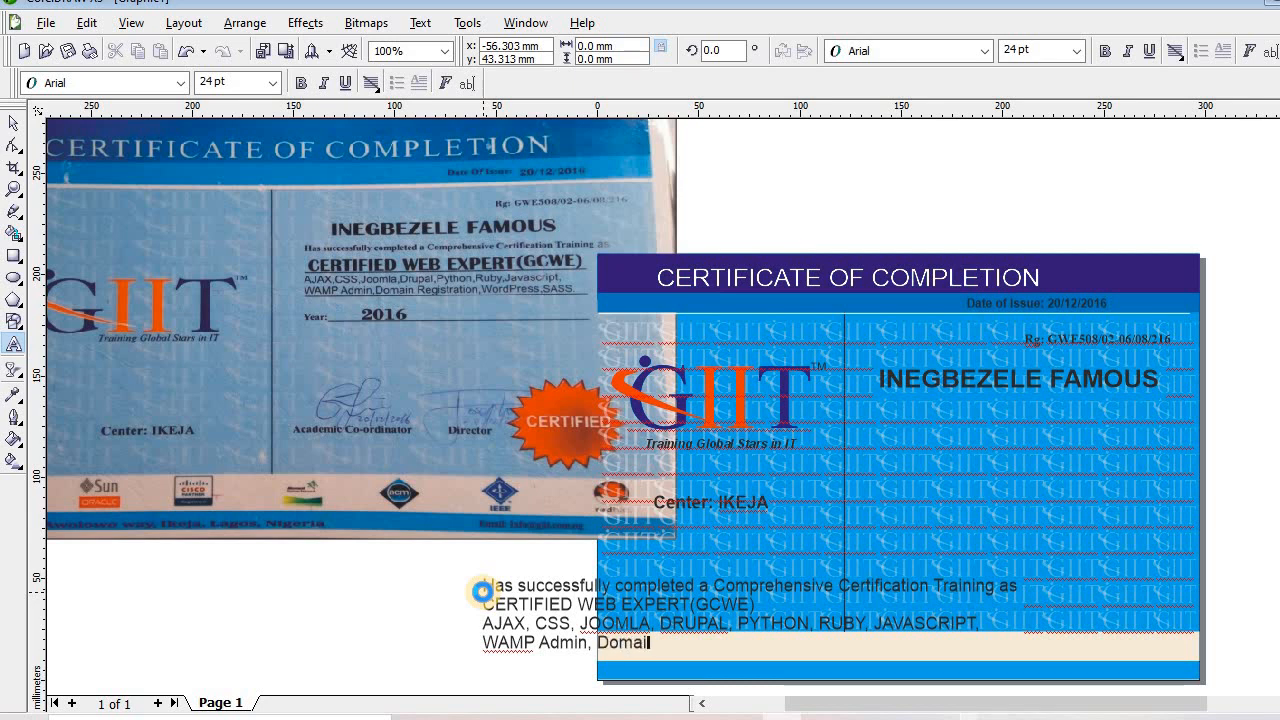
pyautogui.write('n Resgi')
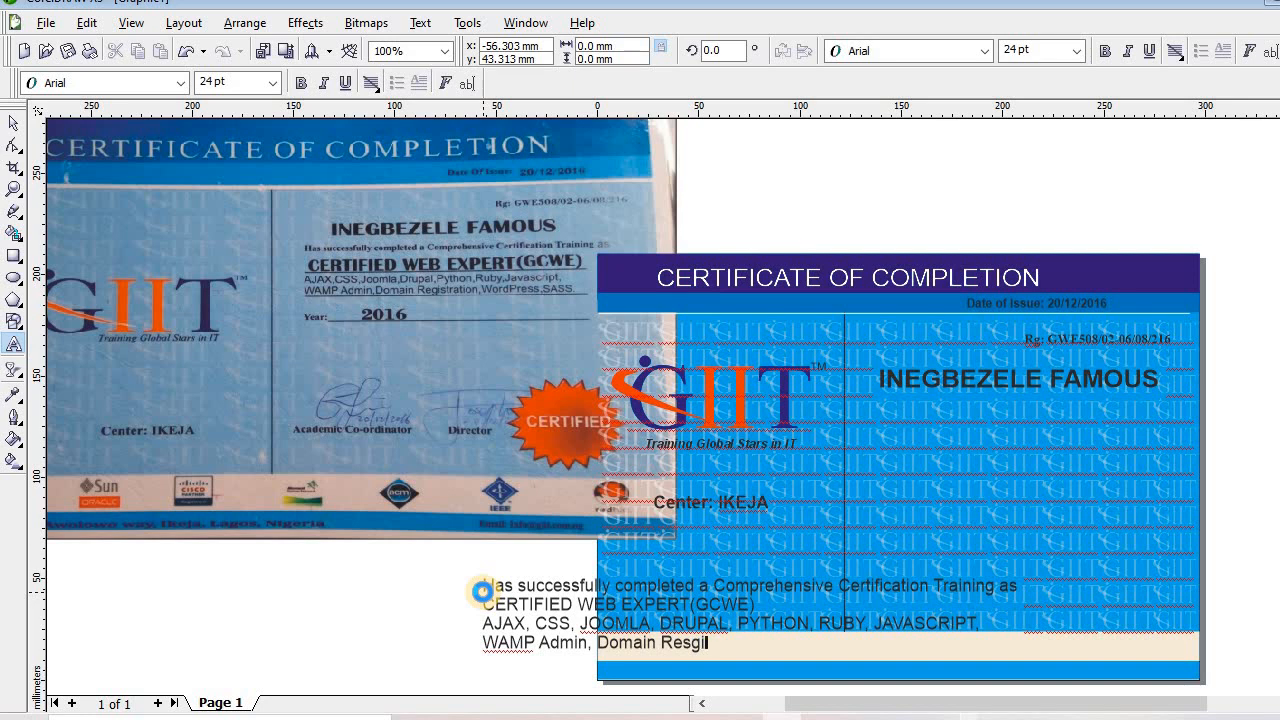
pyautogui.write('stration, W')
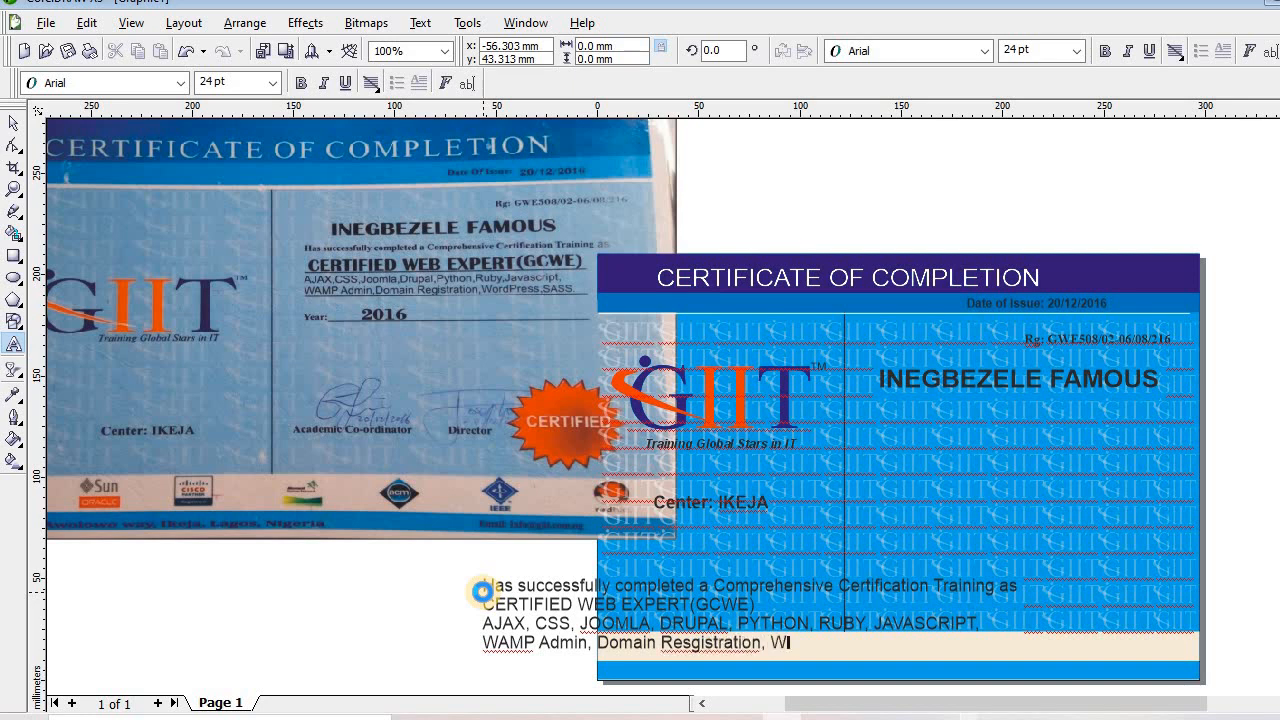
pyautogui.write('ord')
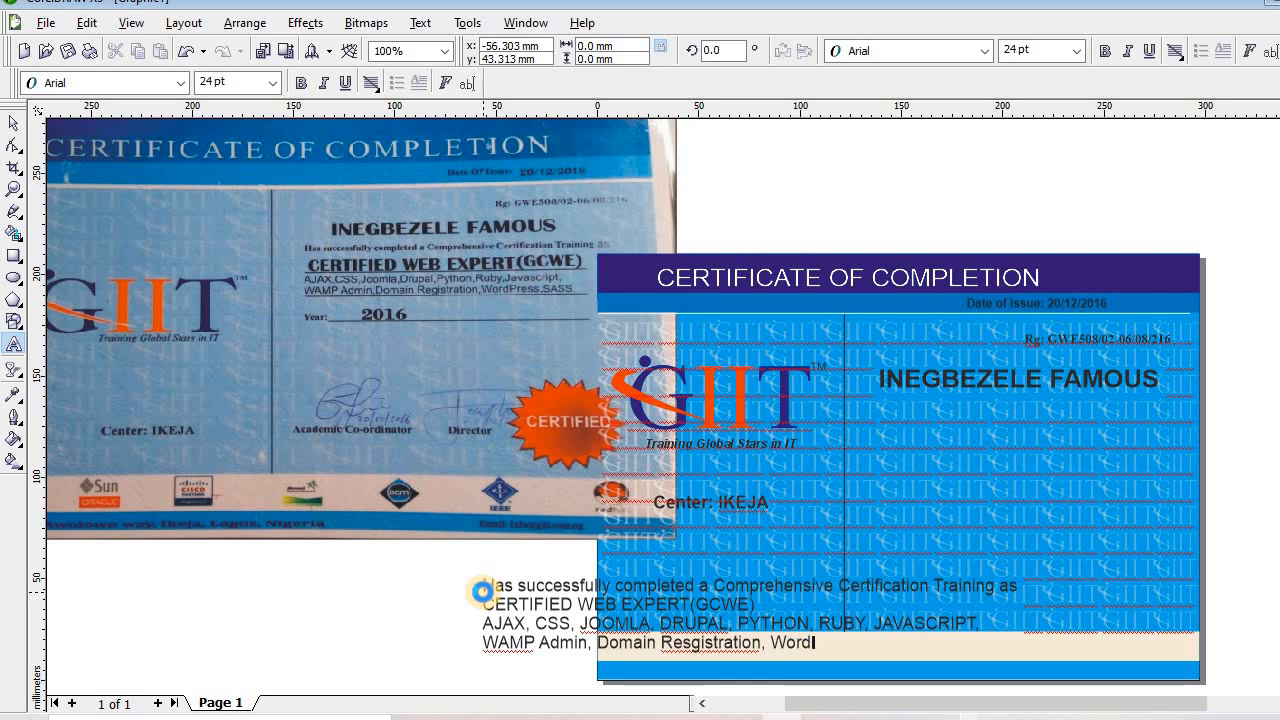
pyautogui.write('re')
pyautogui.press('BackSpace')
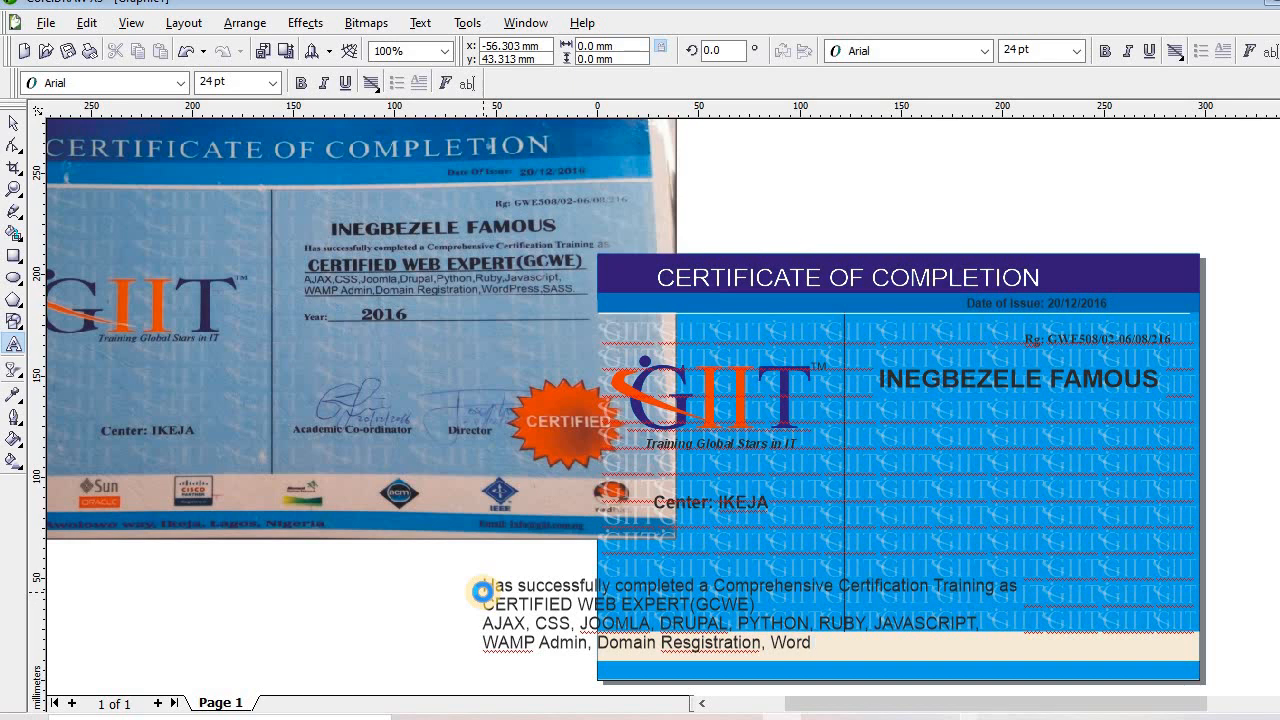
pyautogui.write('press, SASS')
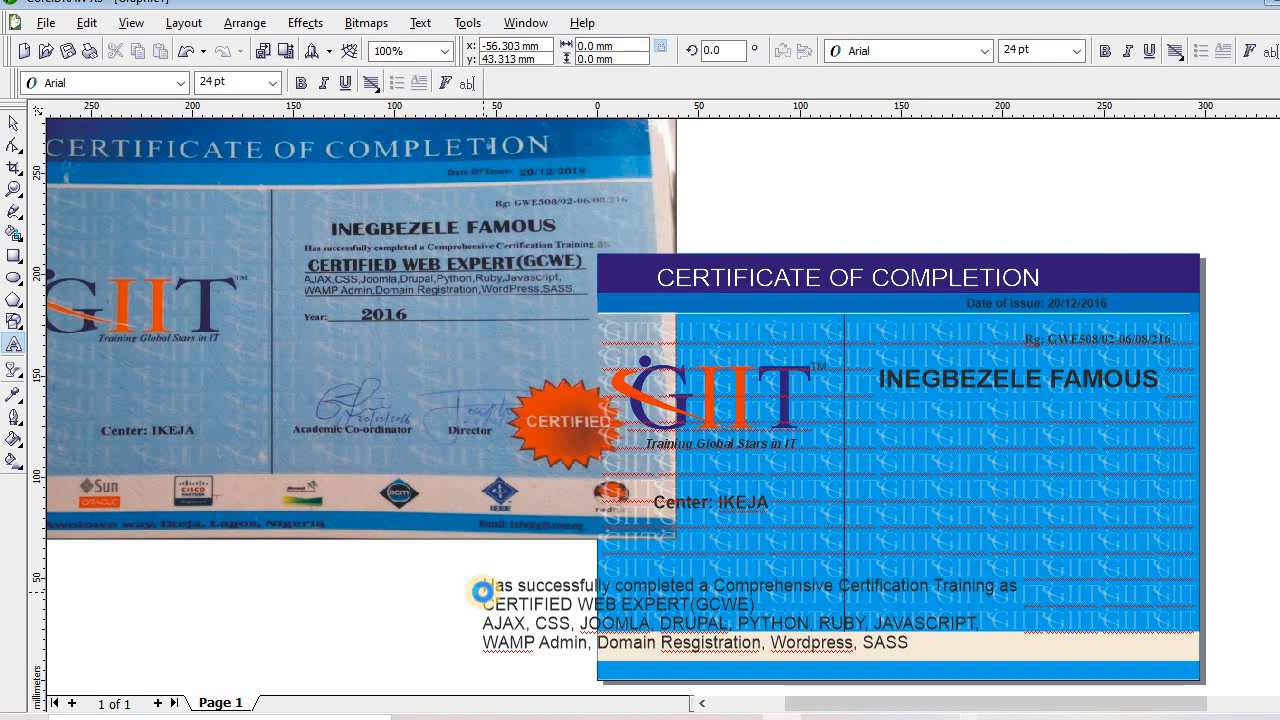
# Add a dotted 'Year:' line below the list and select the whole text block
pyautogui.press('Return')
pyautogui.press('Return')
pyautogui.write('Ye')
pyautogui.press('BackSpace')
pyautogui.write('eael')
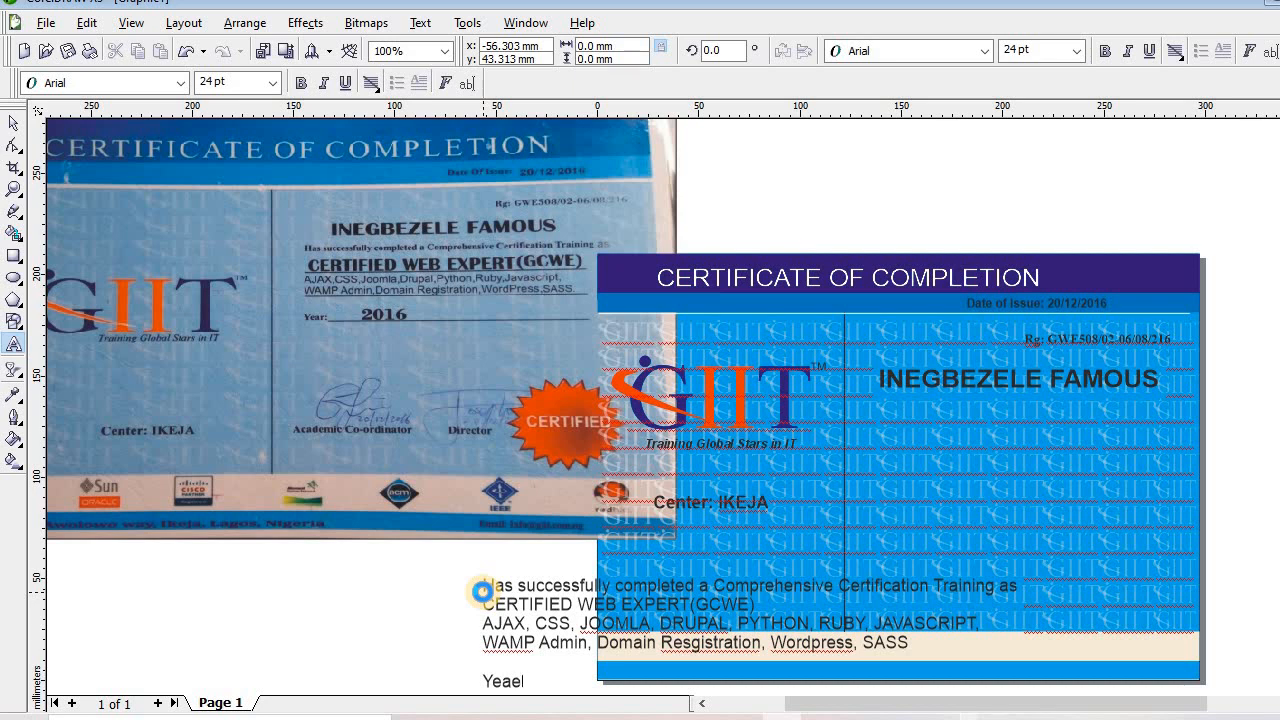
pyautogui.press('BackSpace')
pyautogui.write('r:')
pyautogui.write('................................................................')
pyautogui.click(482, 591)
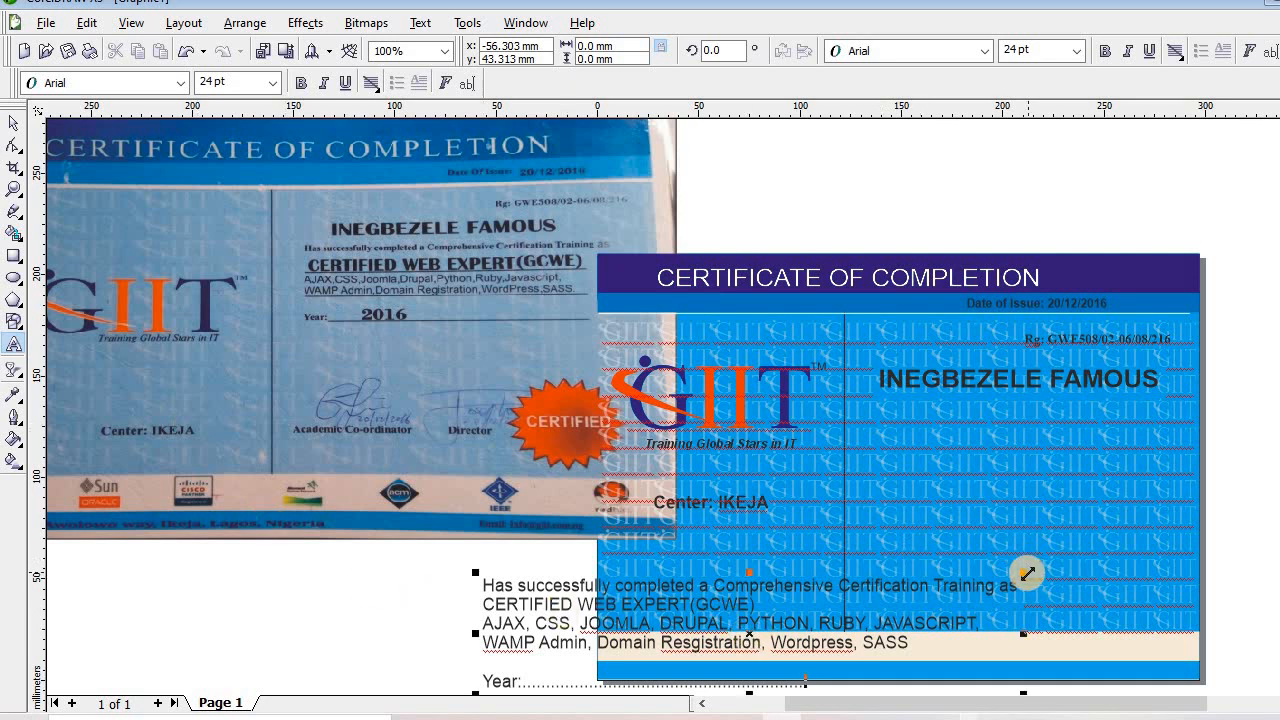
# Scale the description text to about 11.3 pt and fit it on the right panel below the name
pyautogui.moveTo(1025, 572); pyautogui.dragTo(892, 597)
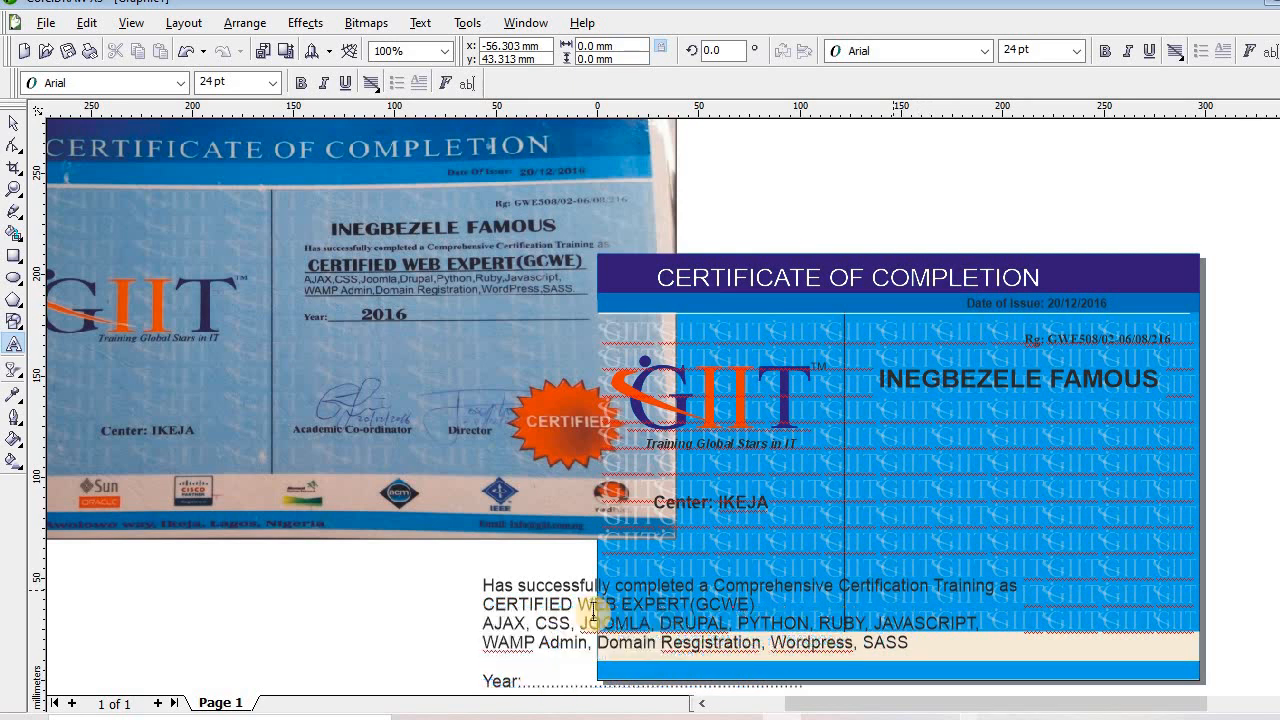
pyautogui.moveTo(731, 640); pyautogui.dragTo(926, 502)
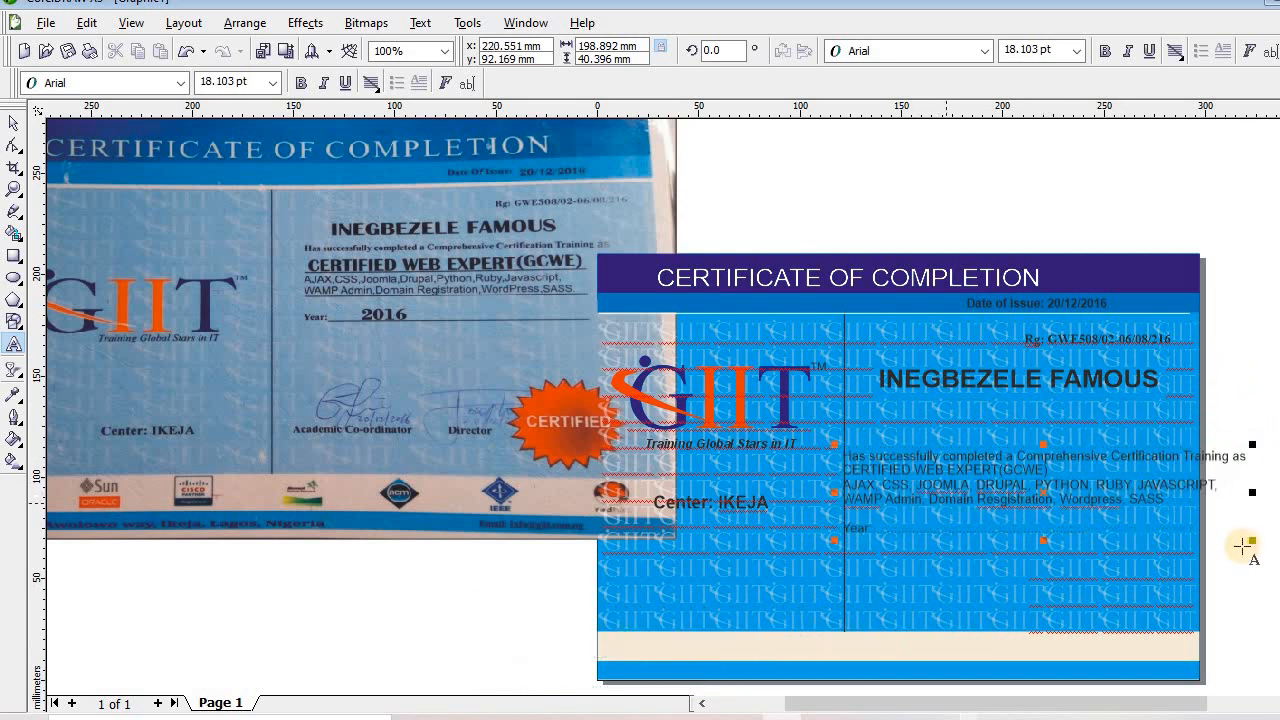
pyautogui.moveTo(1255, 443); pyautogui.dragTo(1176, 461)
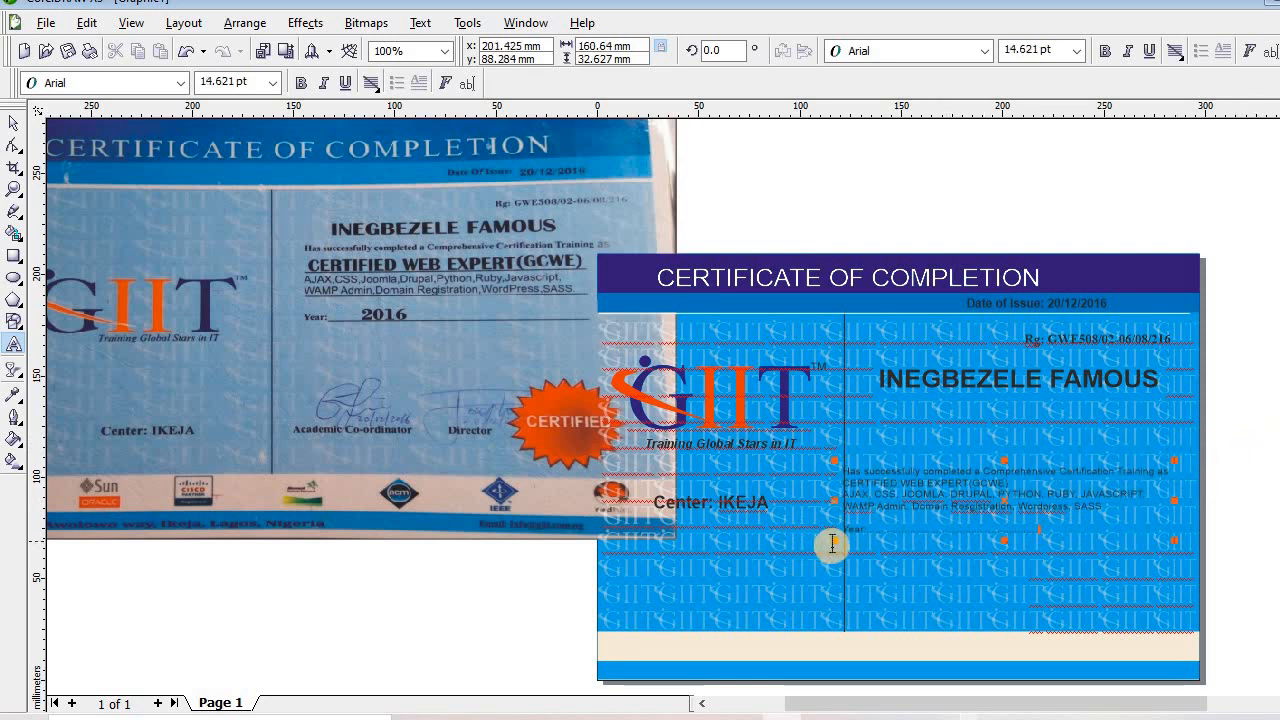
pyautogui.click(886, 516)
pyautogui.moveTo(886, 516); pyautogui.dragTo(986, 503)
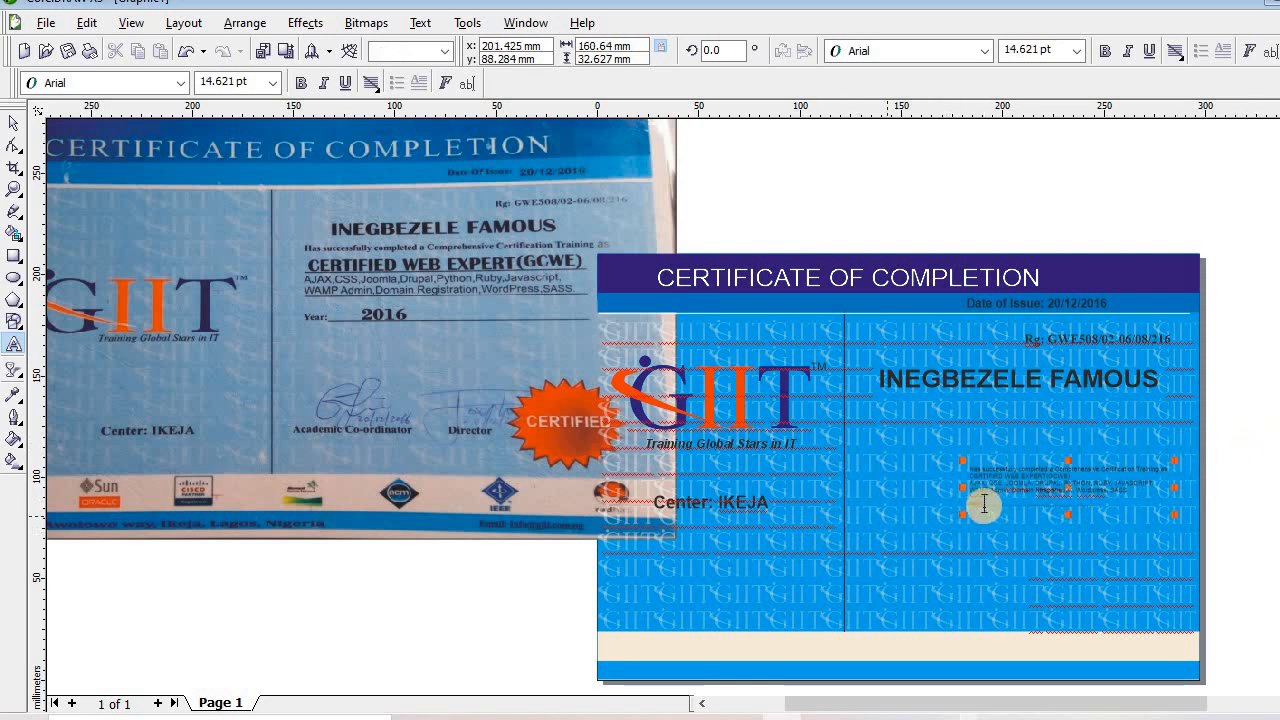
pyautogui.moveTo(1030, 458); pyautogui.dragTo(990, 452)
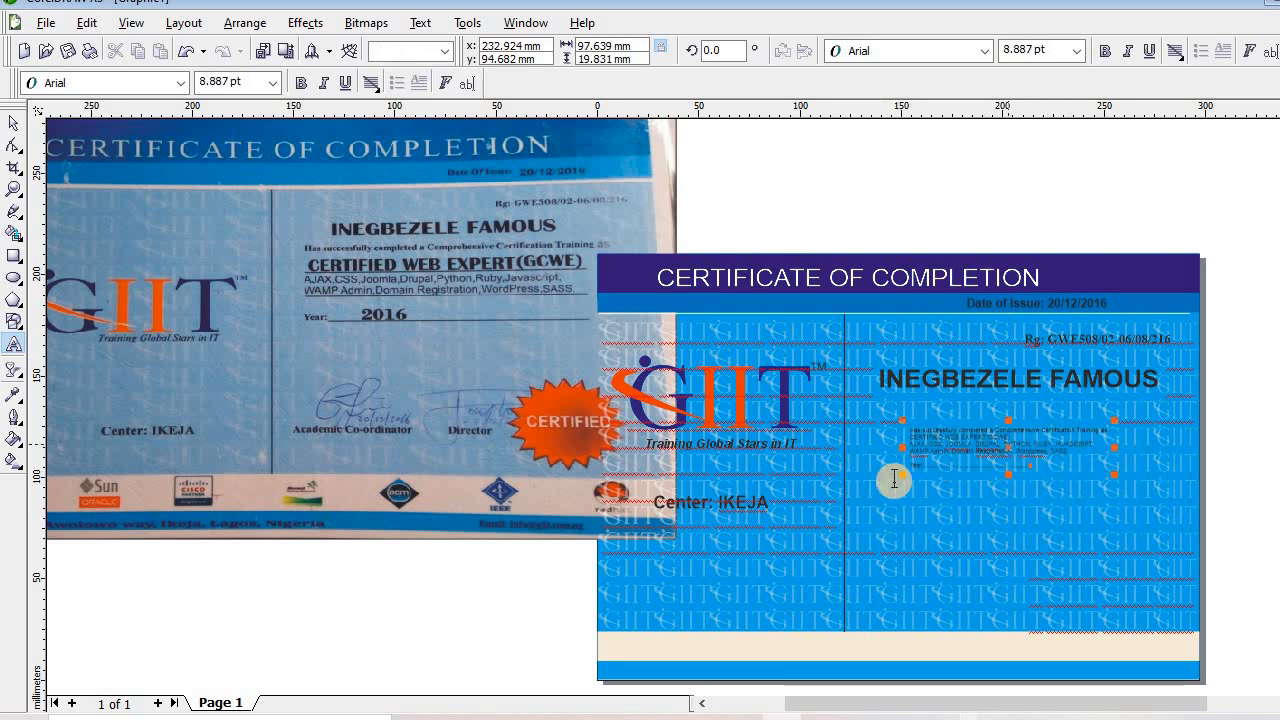
pyautogui.moveTo(836, 498); pyautogui.dragTo(846, 500)
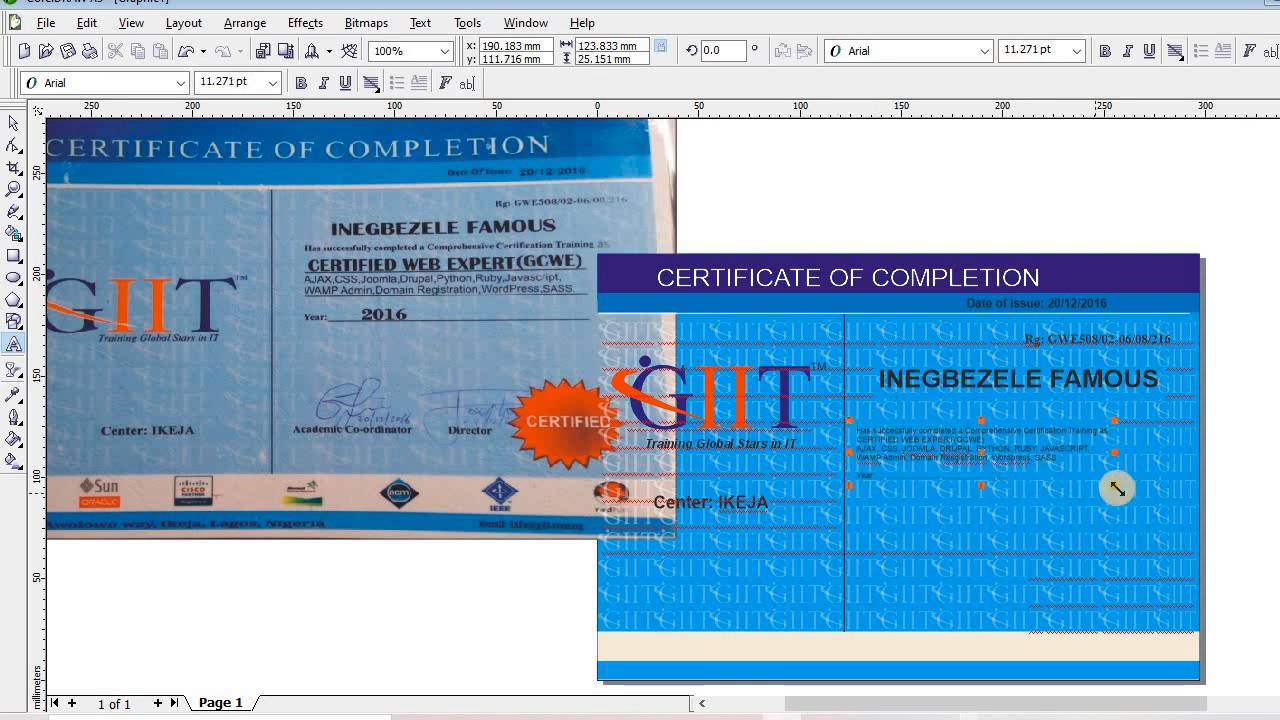
pyautogui.moveTo(1020, 503); pyautogui.dragTo(1020, 486)
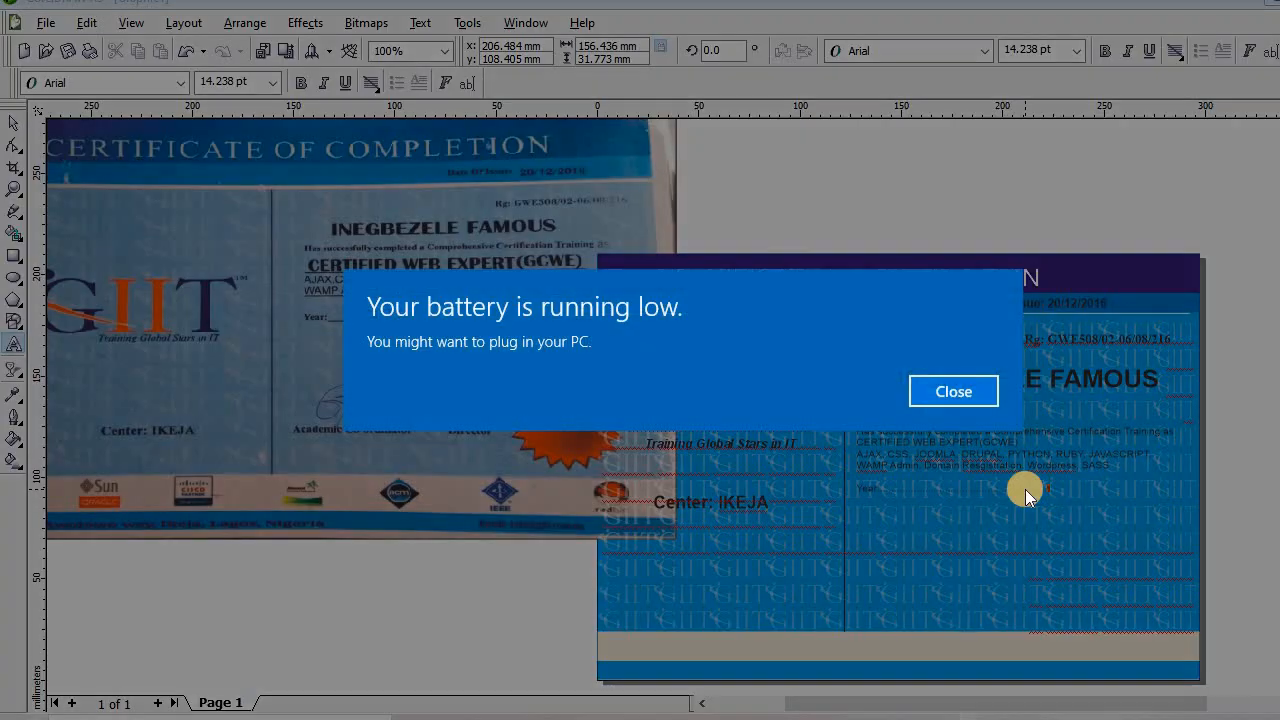
pyautogui.click(941, 393)
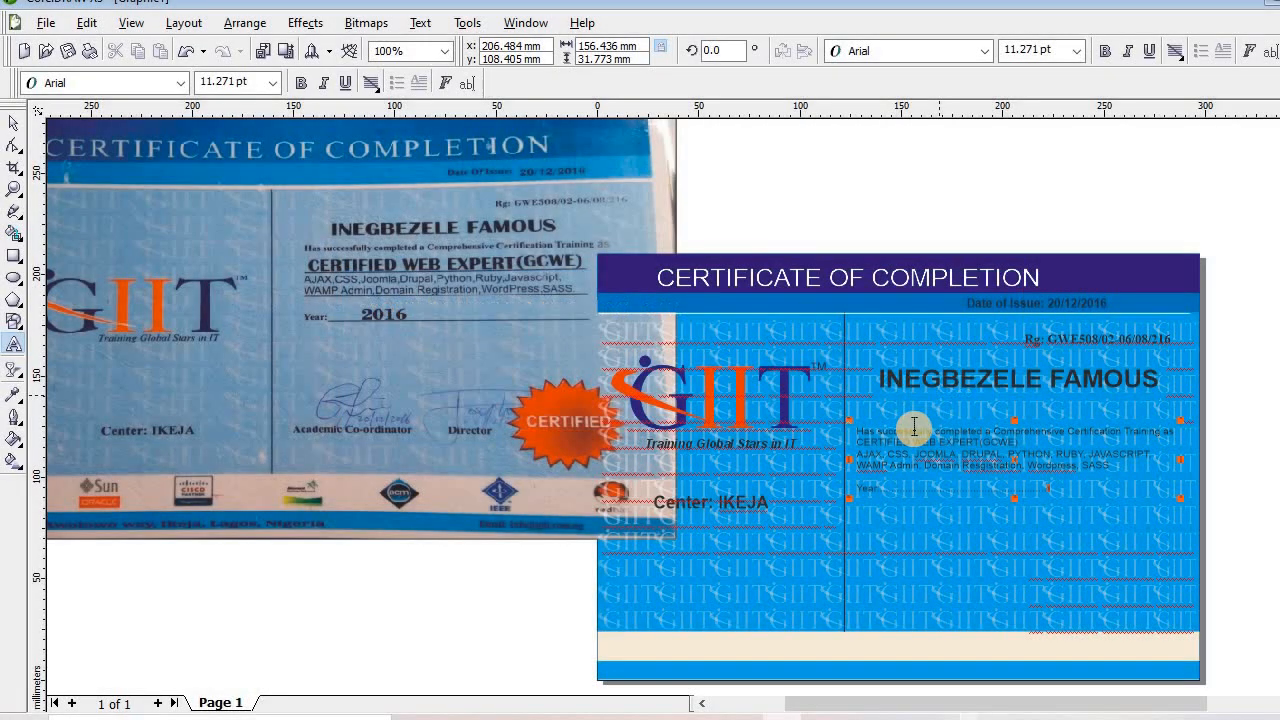